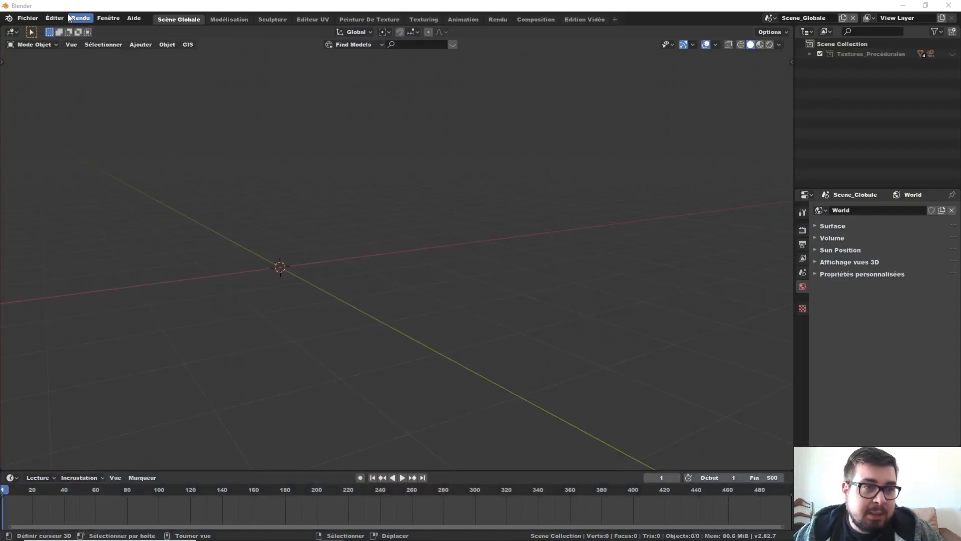
# - Open the file La Chute - Plan 2.blend from the 5 - La Chute Du Marteau folder
pyautogui.click(29, 18)
pyautogui.click(37, 38)
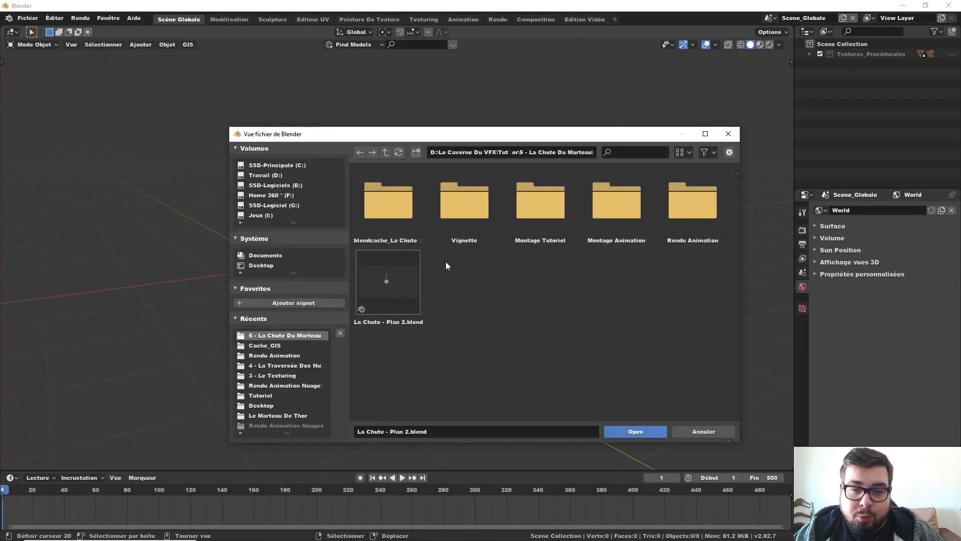
pyautogui.doubleClick(405, 269)
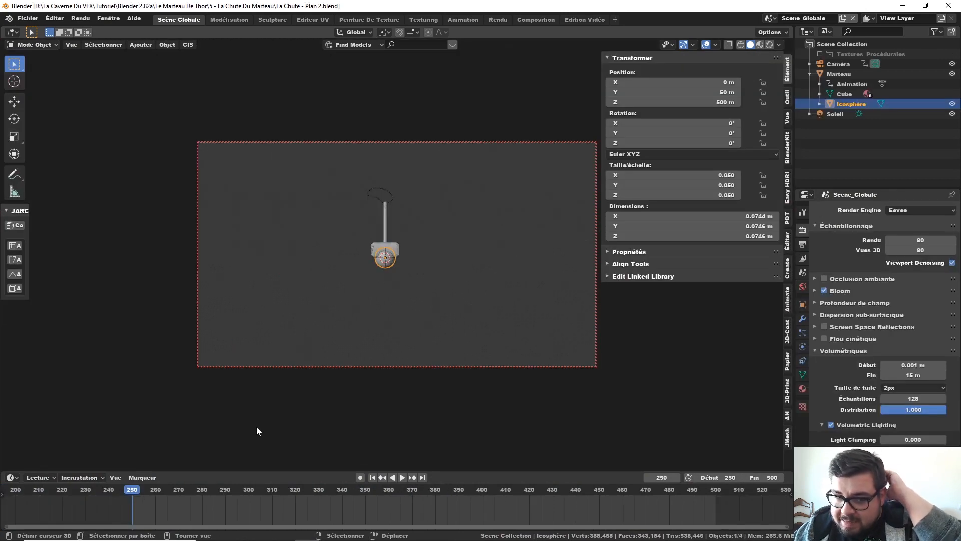
# - Play back the existing hammer fall animation through the camera and stop it near the end of the range
pyautogui.click(404, 477)
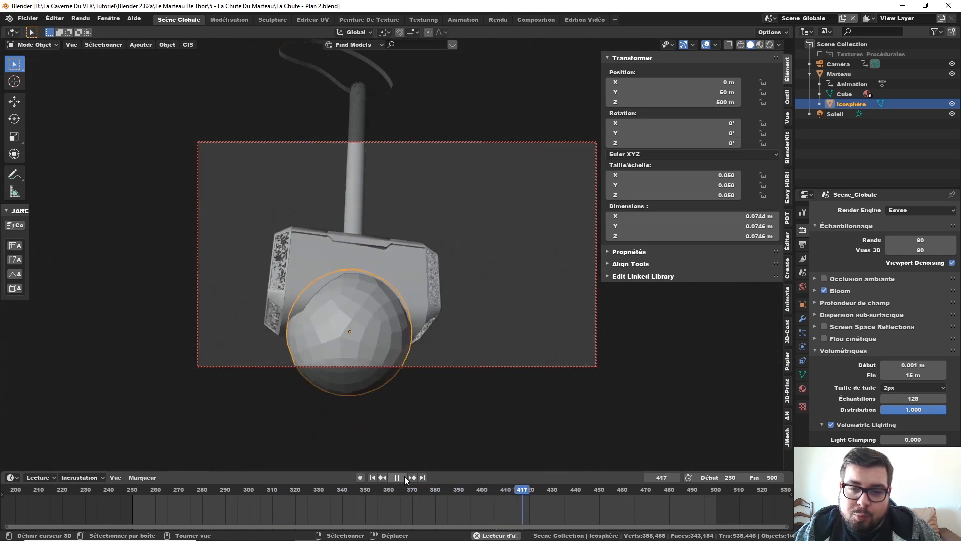
pyautogui.click(404, 477)
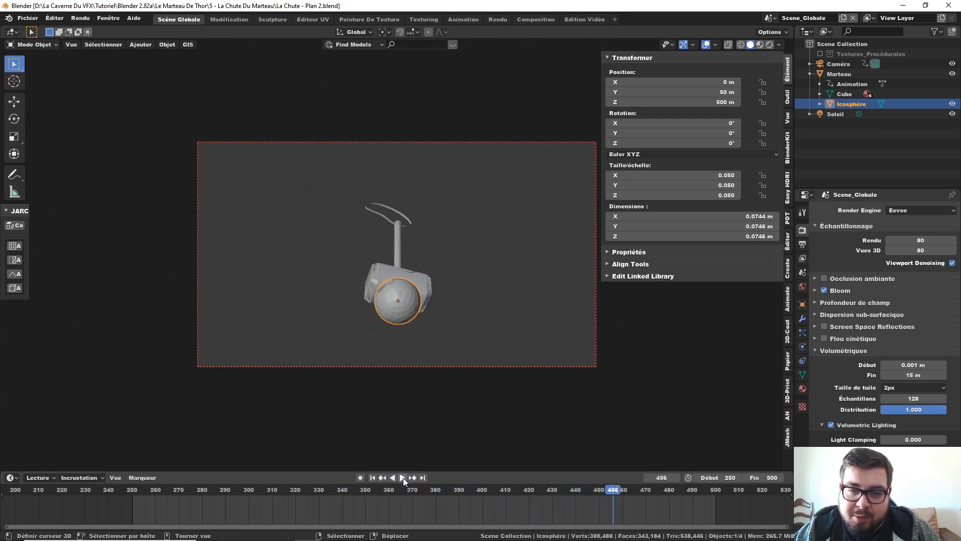
pyautogui.click(404, 477)
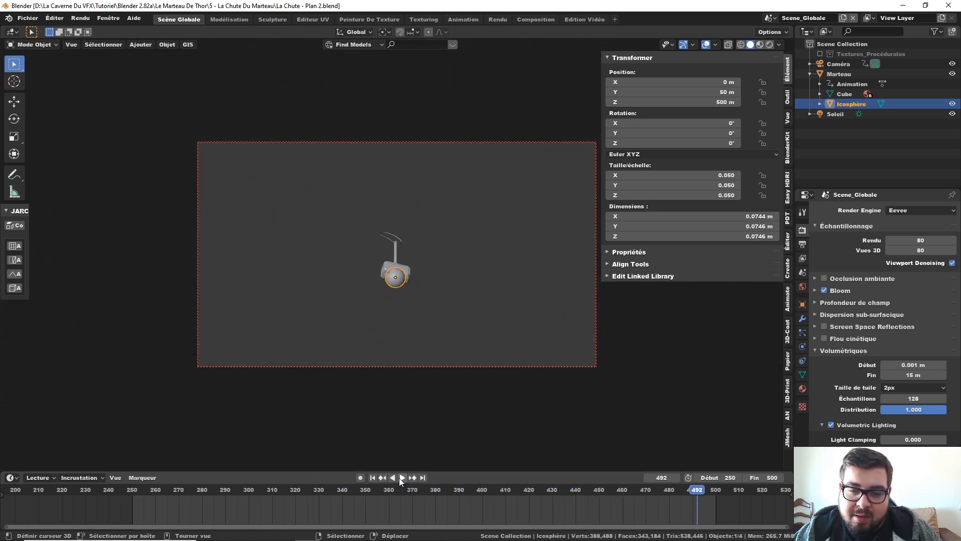
pyautogui.click(373, 478)
pyautogui.click(395, 478)
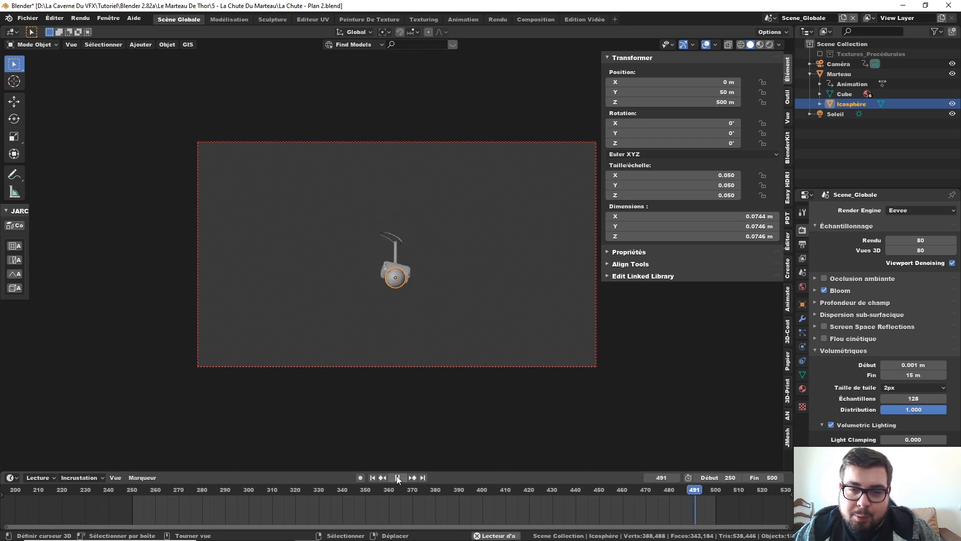
pyautogui.moveTo(386, 492); pyautogui.dragTo(589, 503)
pyautogui.click(405, 478)
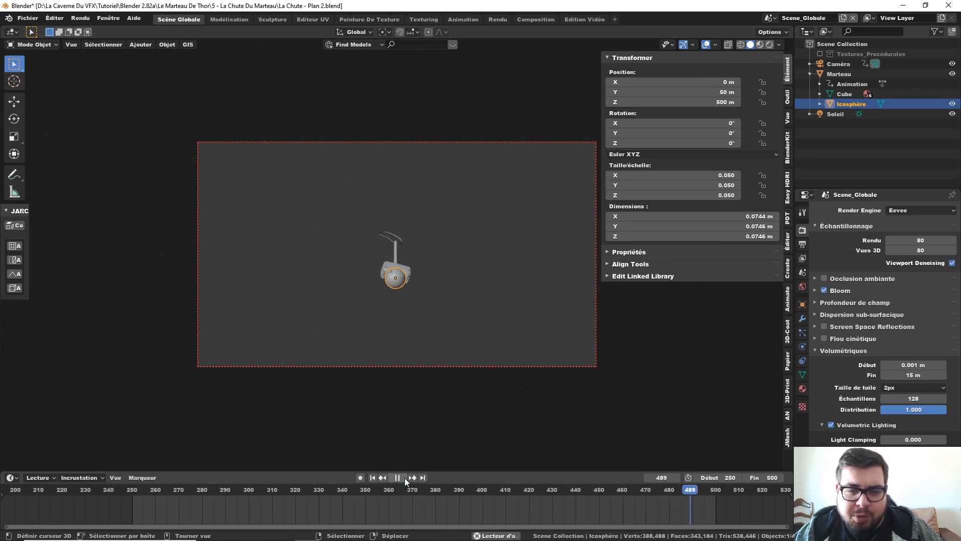
pyautogui.click(404, 477)
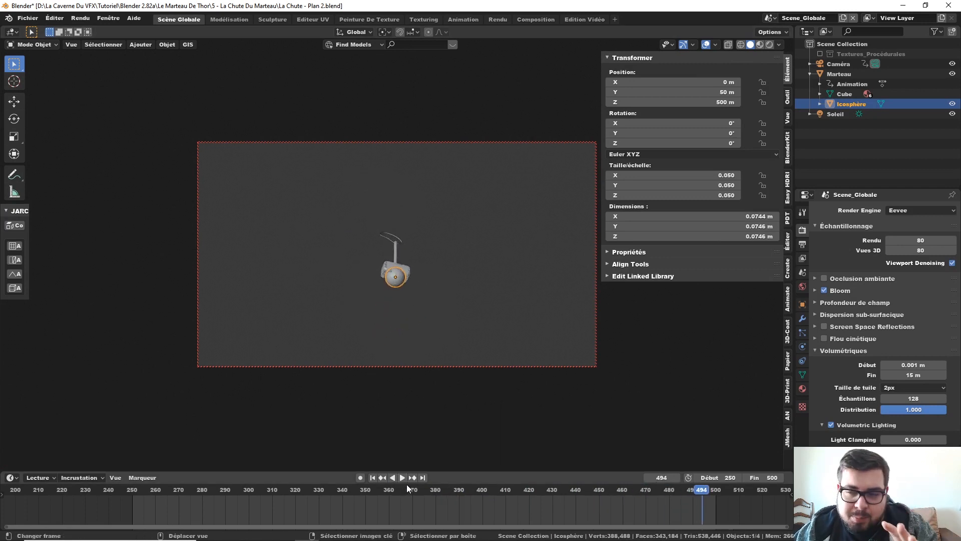
# - Set the animation frame range to start at frame 501 and end at frame 1500
pyautogui.moveTo(713, 491); pyautogui.dragTo(716, 490)
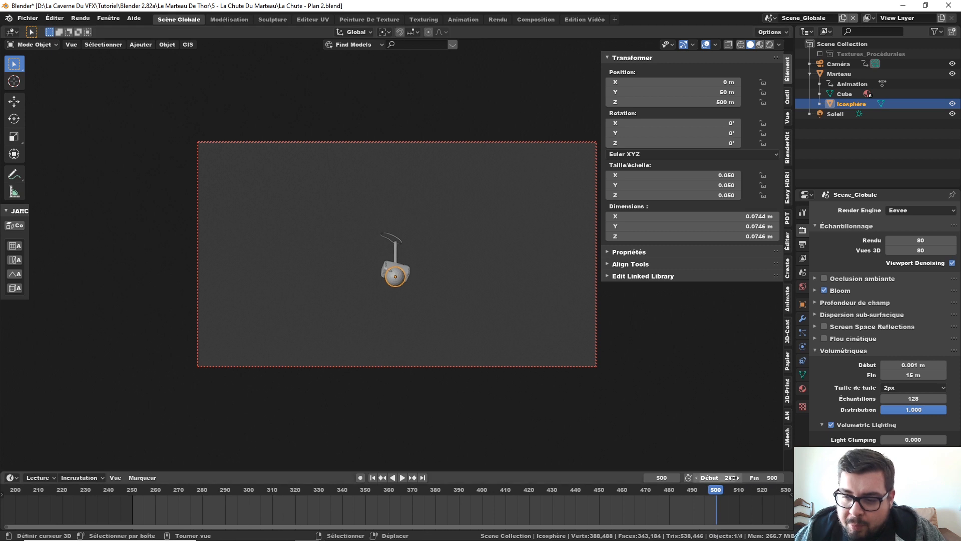
pyautogui.click(734, 478)
pyautogui.write('501')
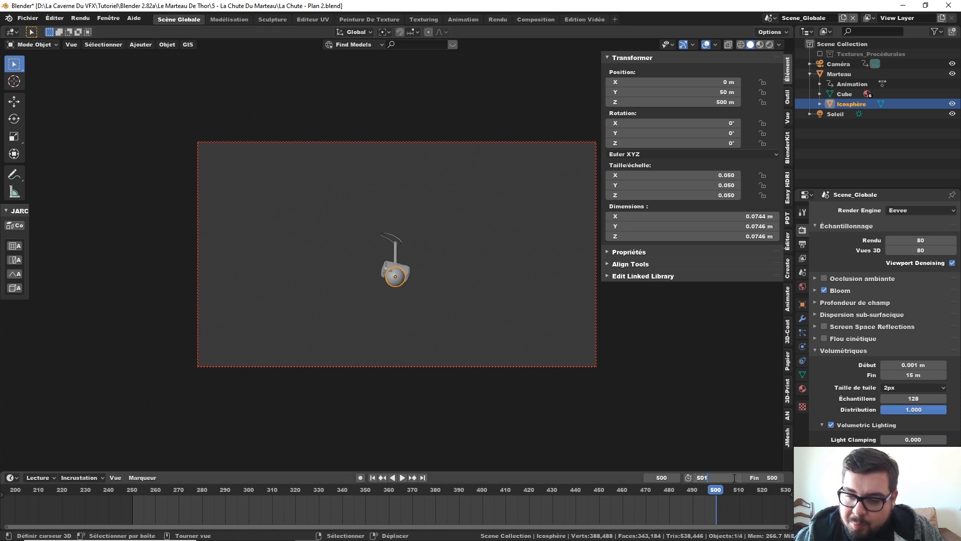
pyautogui.press('Return')
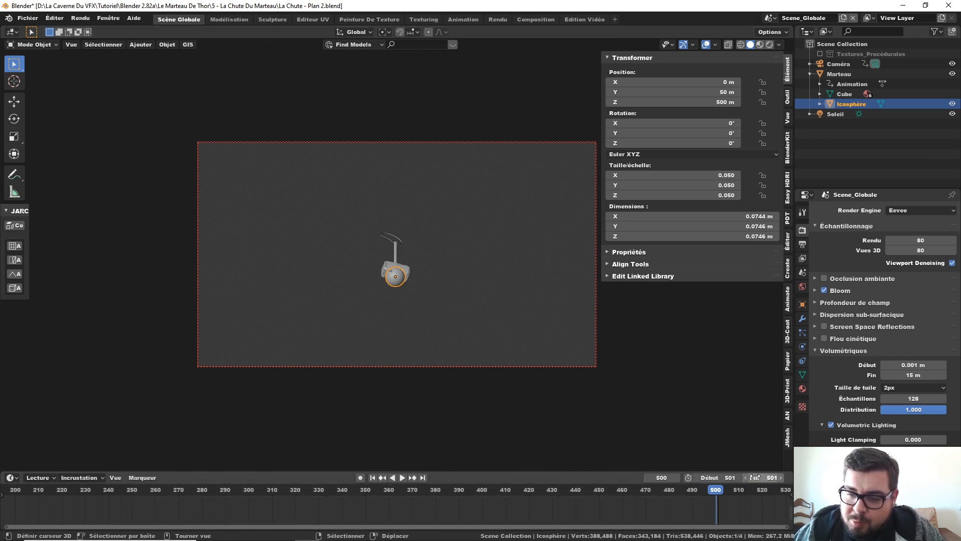
pyautogui.click(754, 477)
pyautogui.write('1500')
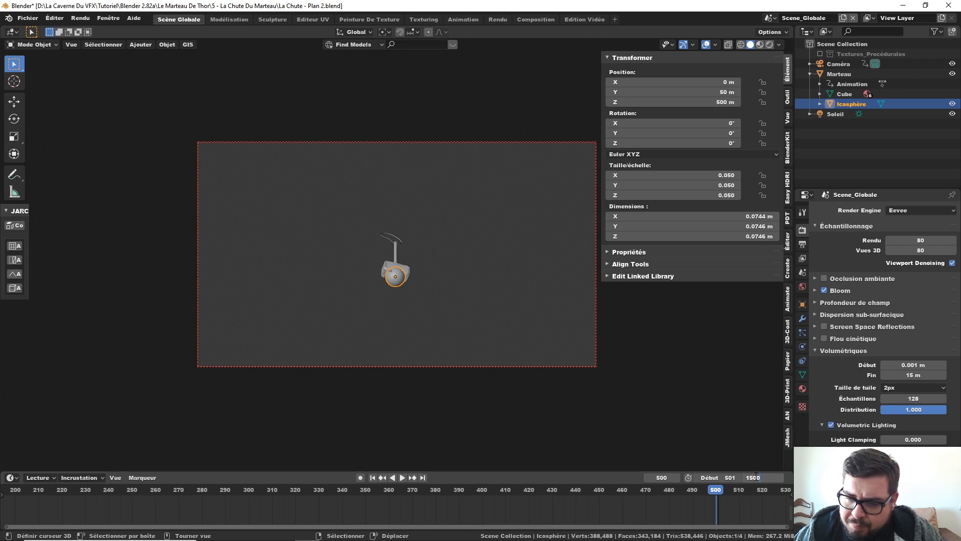
pyautogui.press('Return')
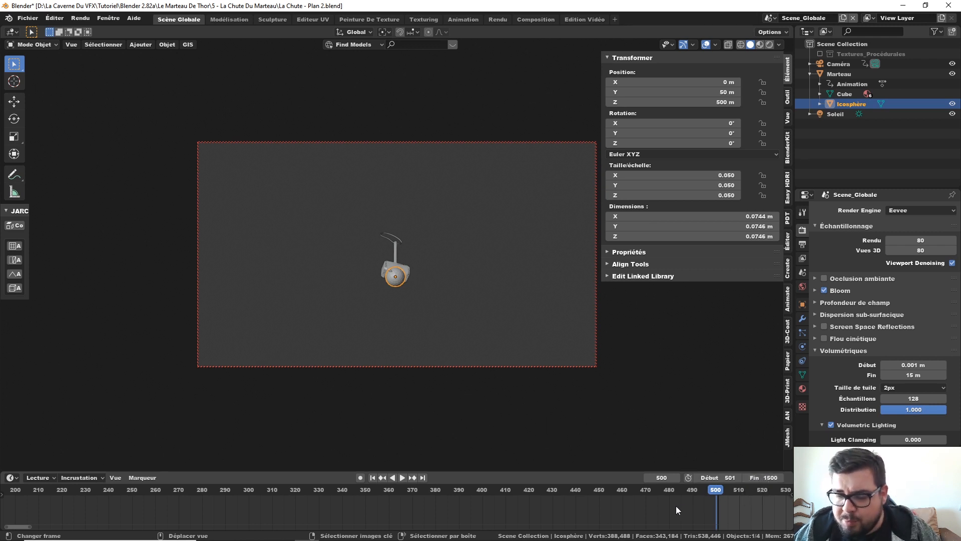
# - Fit the 501–1500 range in the timeline and place the playhead at frame 501
pyautogui.scroll(-10, 666, 506)
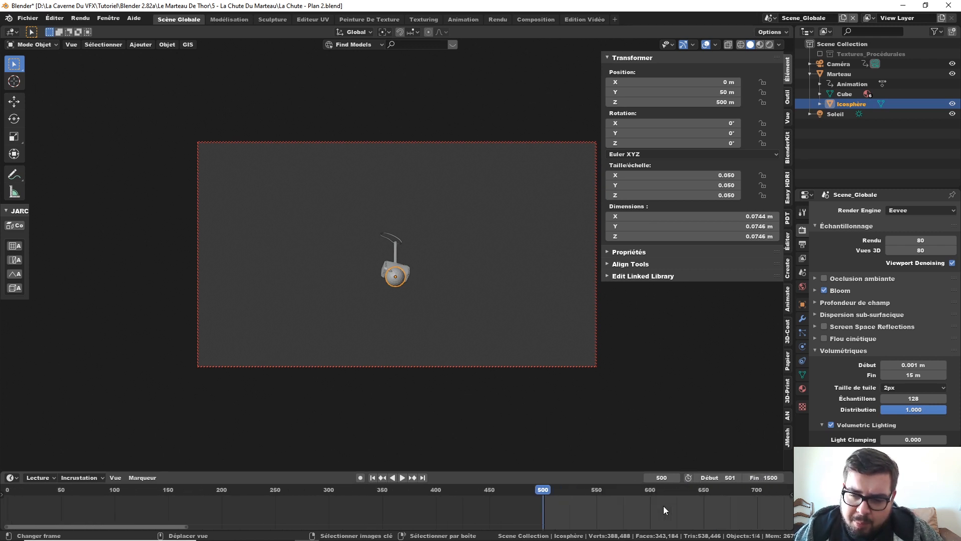
pyautogui.moveTo(655, 503); pyautogui.dragTo(506, 497, button='middle')
pyautogui.scroll(8, 540, 495)
pyautogui.press('Home')
pyautogui.scroll(1, 510, 499)
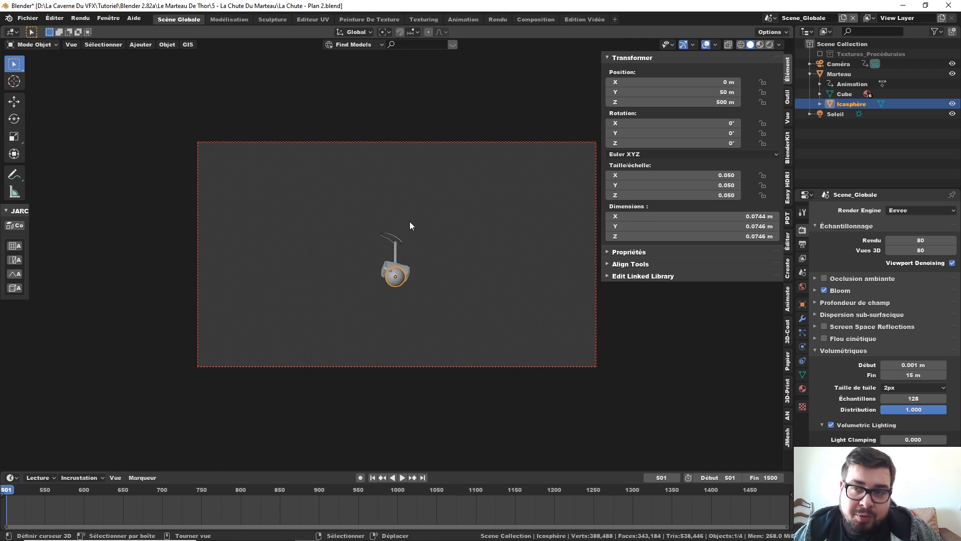
# - Snap the 3D cursor to the selected icosphere on the hammer
pyautogui.click(527, 142)
pyautogui.click(397, 277)
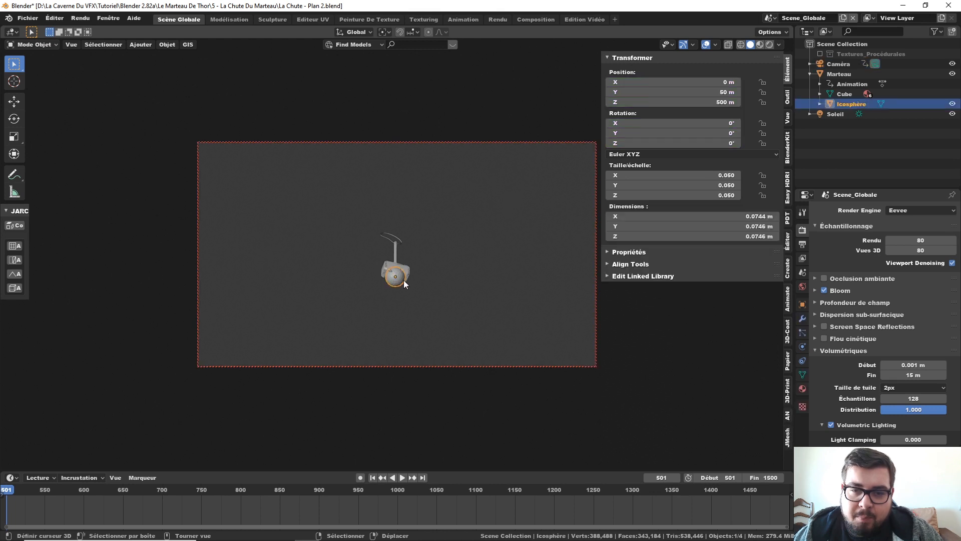
pyautogui.rightClick(404, 270)
pyautogui.rightClick(399, 277)
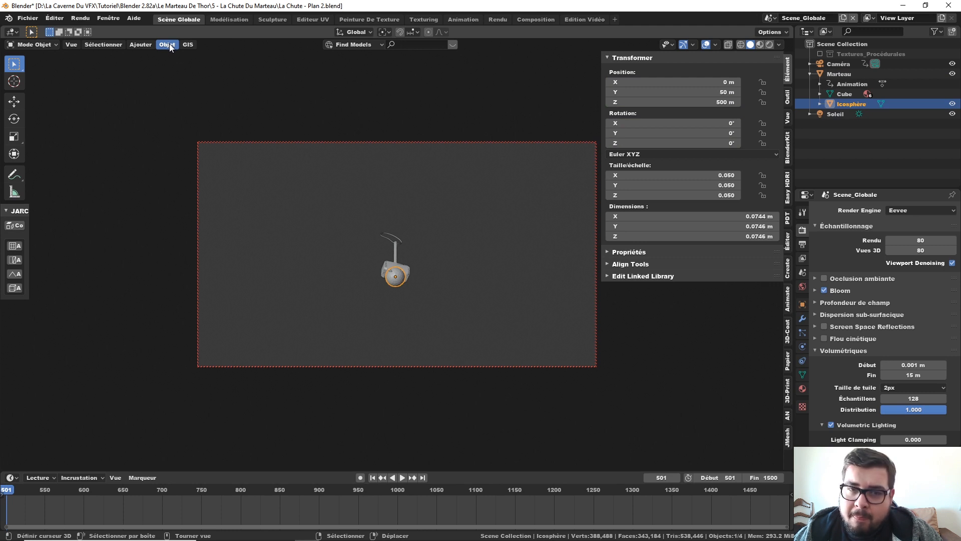
pyautogui.click(142, 45)
pyautogui.click(149, 46)
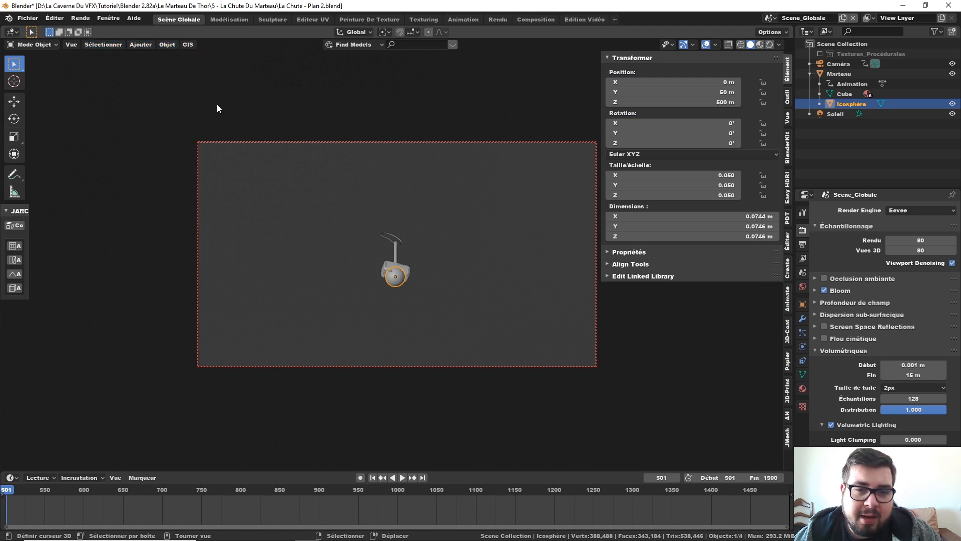
pyautogui.click(163, 45)
pyautogui.moveTo(137, 46)
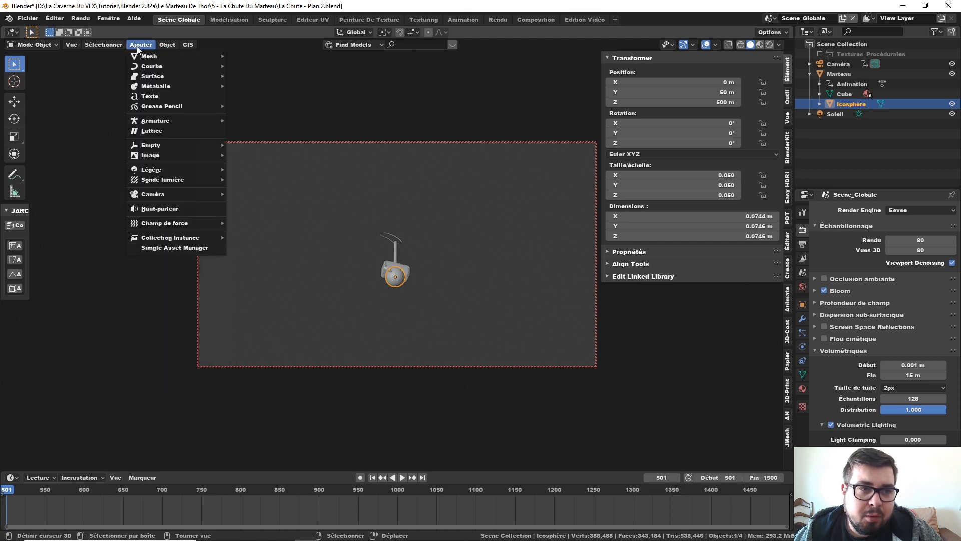
pyautogui.moveTo(167, 45)
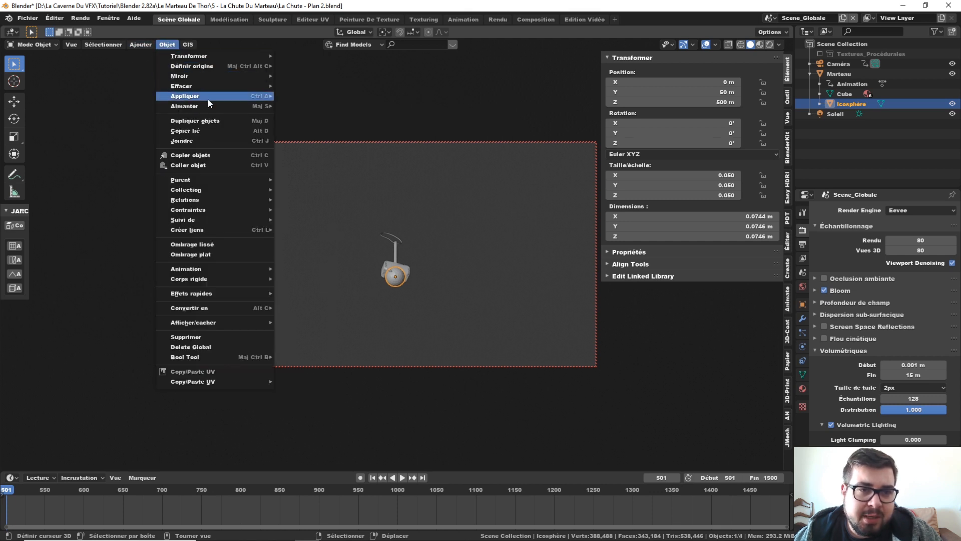
pyautogui.moveTo(235, 106)
pyautogui.click(335, 151)
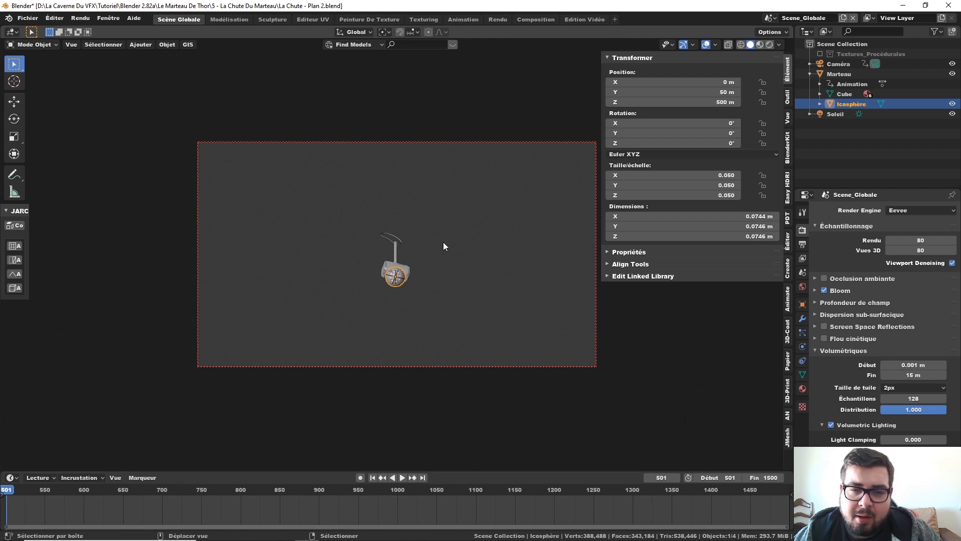
# - Add a plain axes empty at the 3D cursor on the hammer
pyautogui.hotkey('shift', 'a')
pyautogui.moveTo(443, 242)
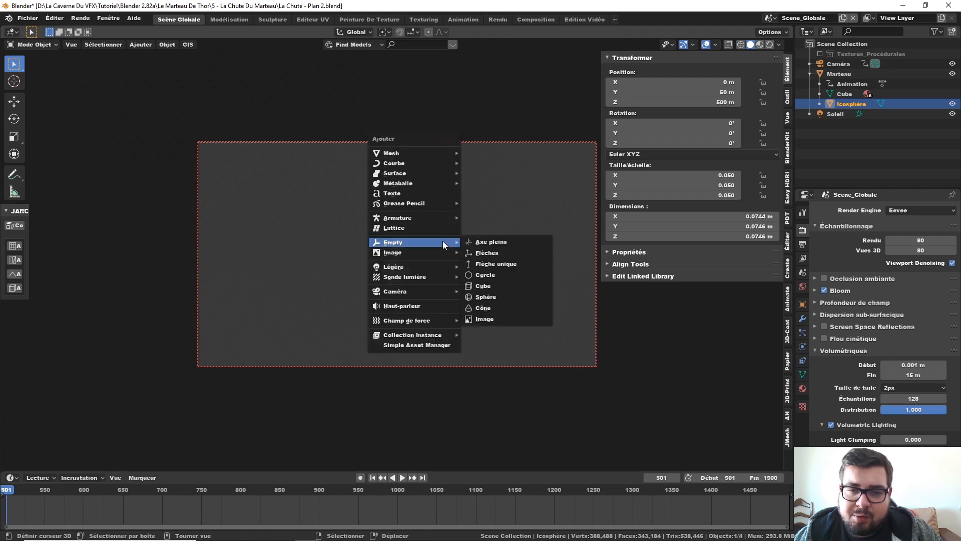
pyautogui.click(523, 242)
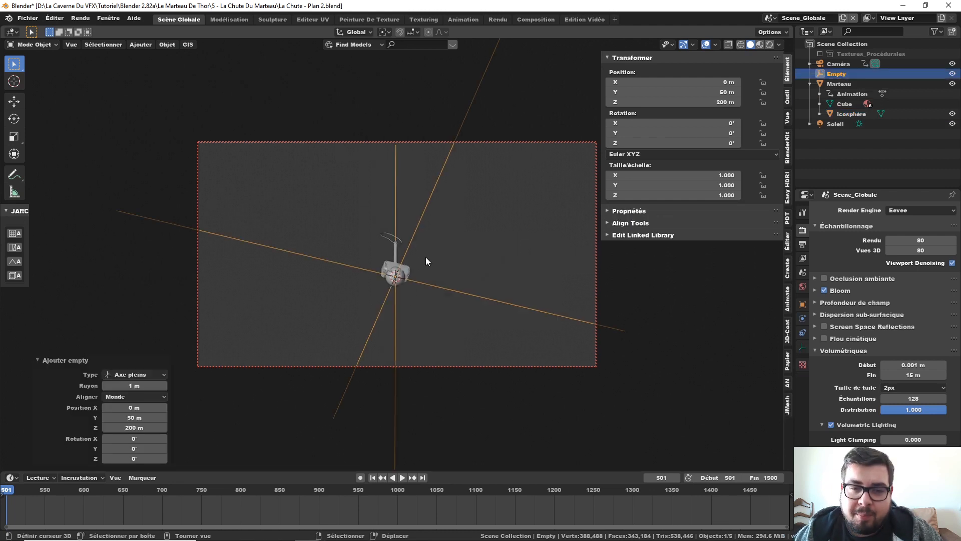
# - Parent the camera to the new empty using the Object parent type
pyautogui.click(501, 143)
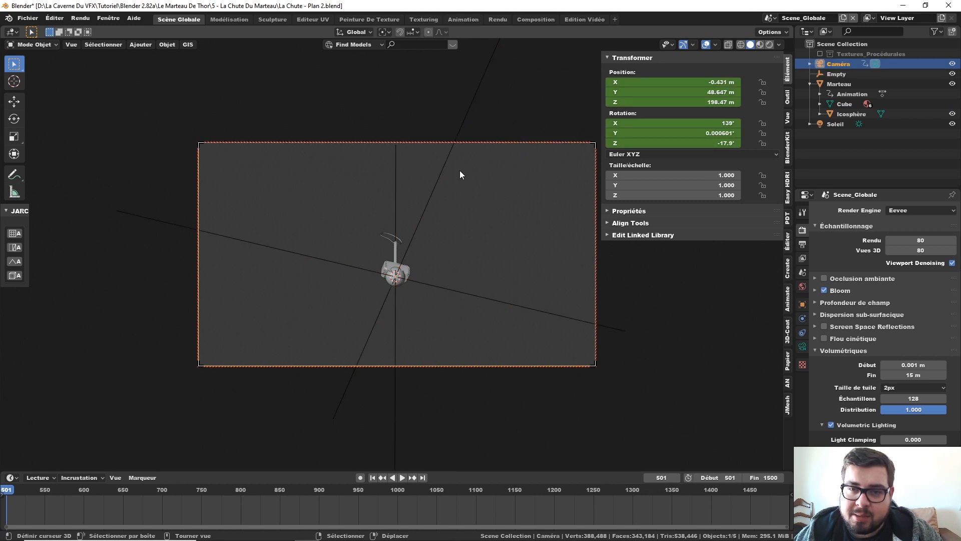
pyautogui.keyDown('shift'); pyautogui.click(395, 184); pyautogui.keyUp('shift')
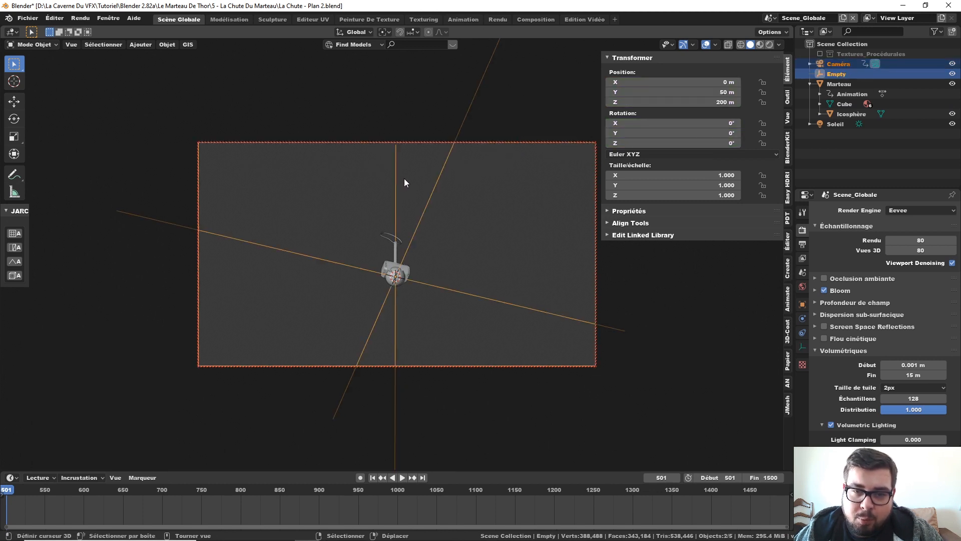
pyautogui.hotkey('ctrl', 'p')
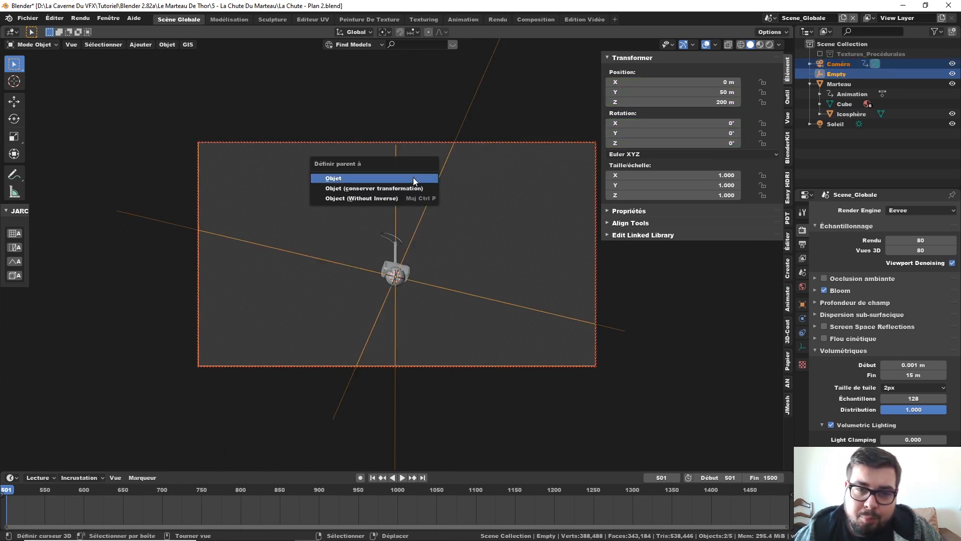
pyautogui.click(413, 179)
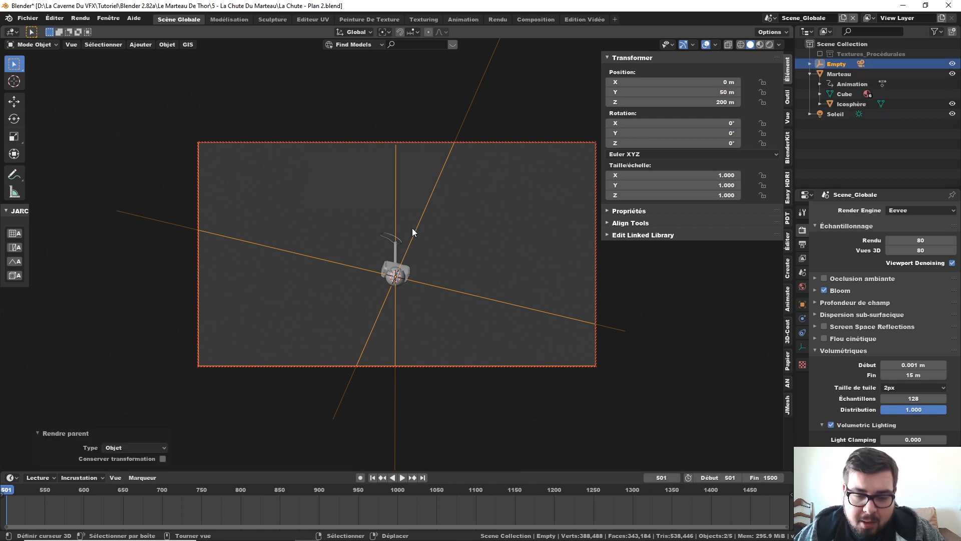
# - Rotate the empty about 226° around the global X axis and about -17.8° around the global Z axis
pyautogui.click(429, 211)
pyautogui.press('r')
pyautogui.press('x')
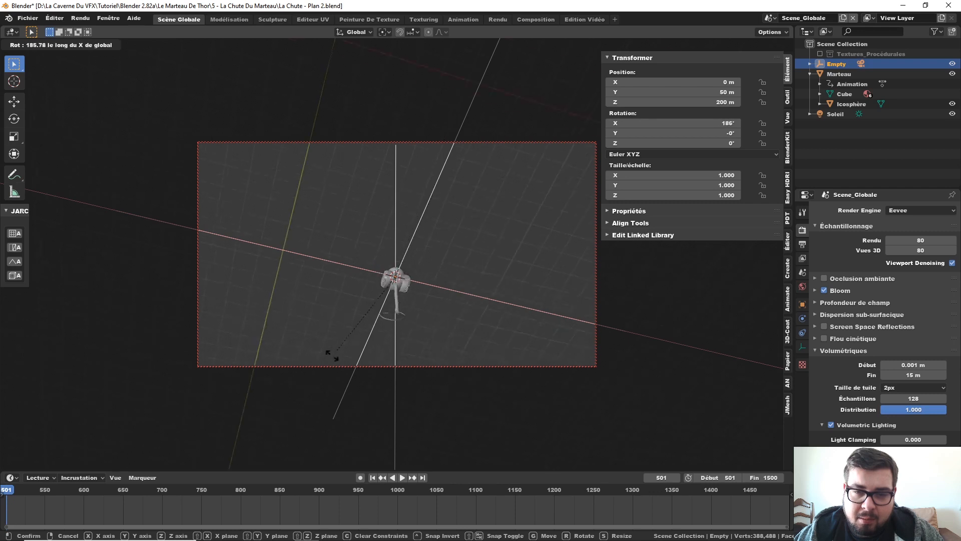
pyautogui.click(365, 269)
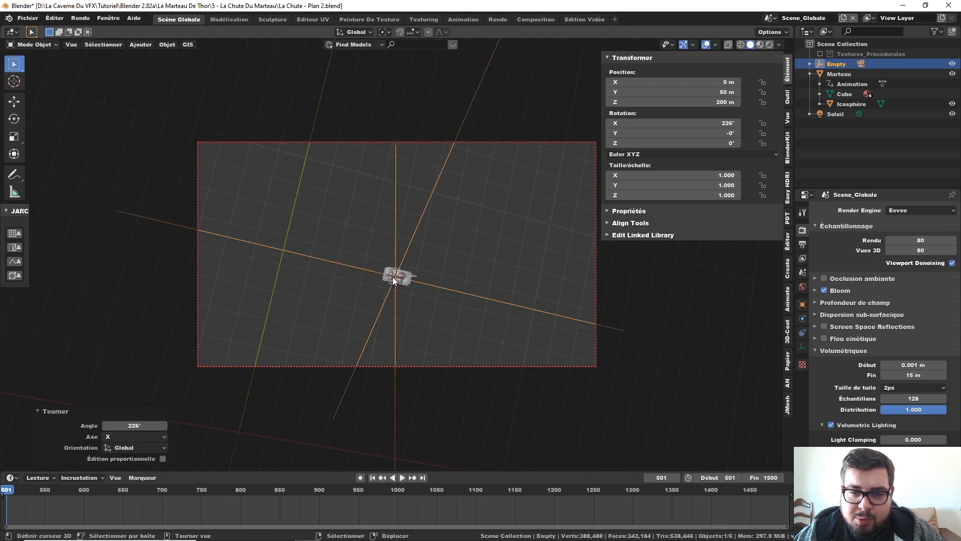
pyautogui.press('r')
pyautogui.press('z')
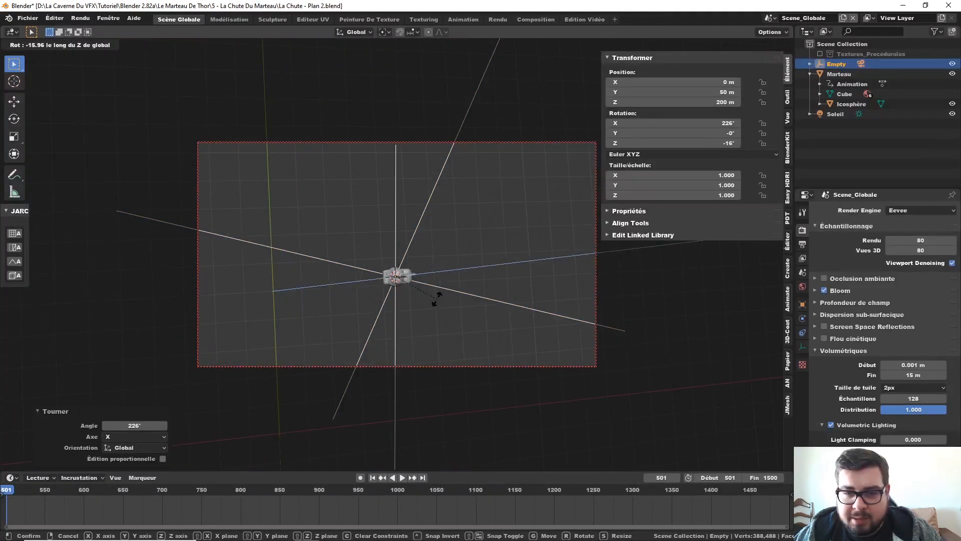
pyautogui.click(432, 297)
# - Move the empty about -0.0087 m along the global X axis and about -0.895 m along the global Z axis
pyautogui.press('g')
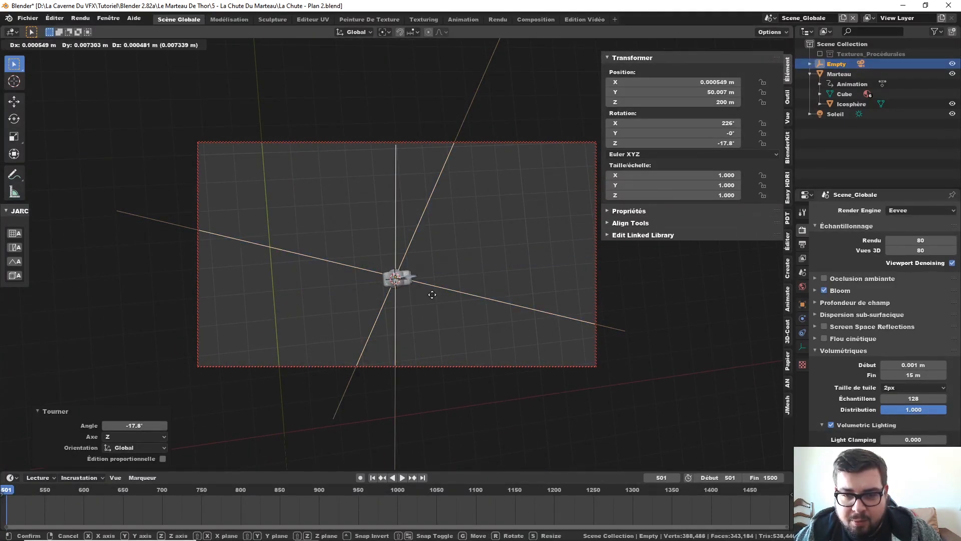
pyautogui.press('x')
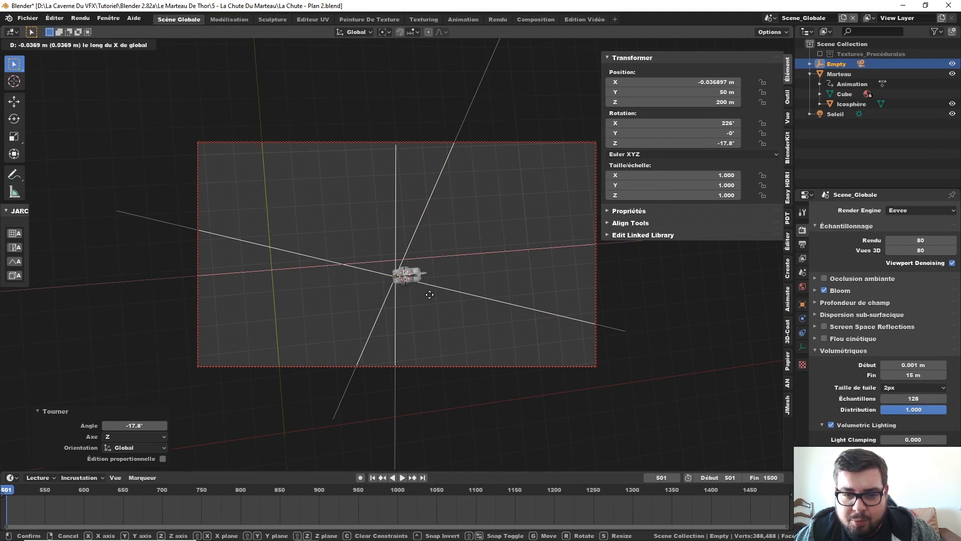
pyautogui.click(434, 301)
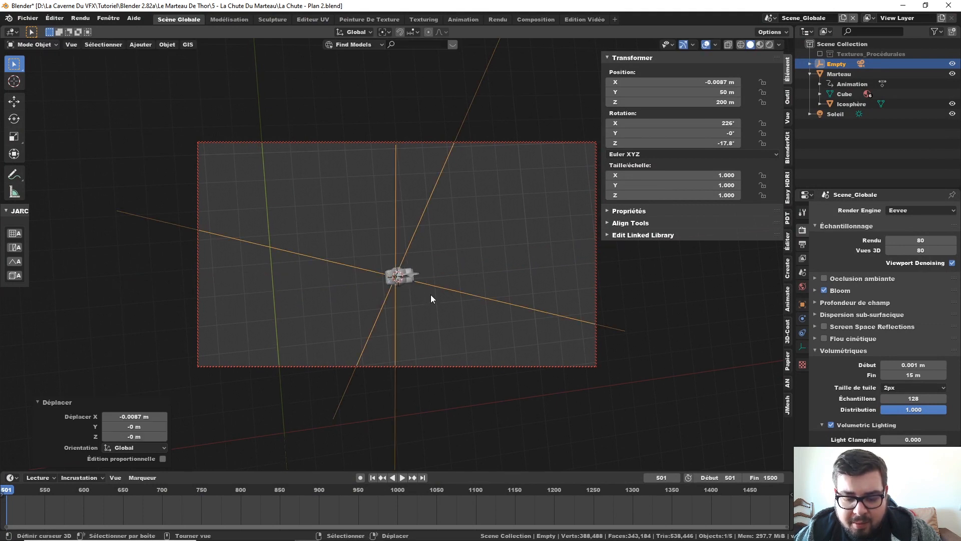
pyautogui.press('g')
pyautogui.press('z')
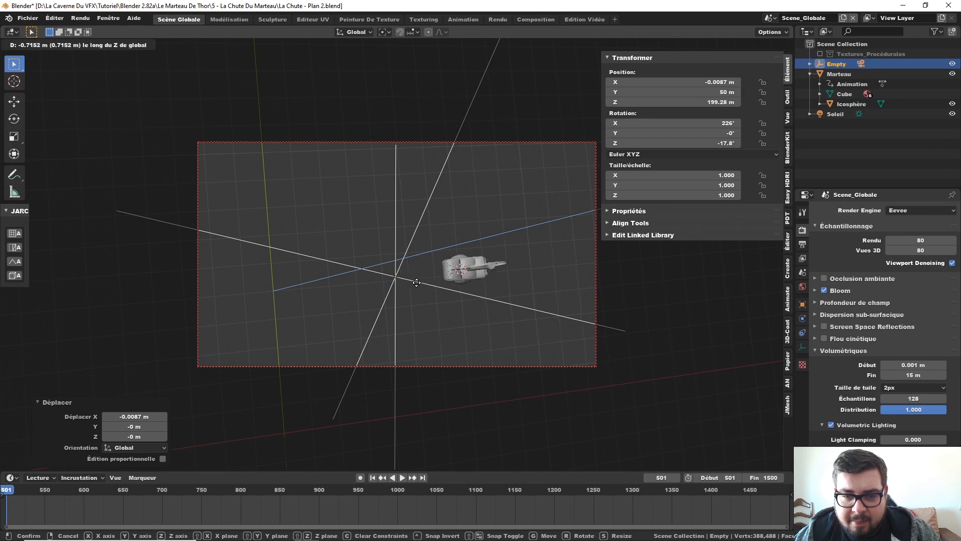
pyautogui.click(414, 285)
# - Move the empty about 0.241 m along the global X axis and rotate it about 5.9° around the global Y axis
pyautogui.press('g')
pyautogui.press('x')
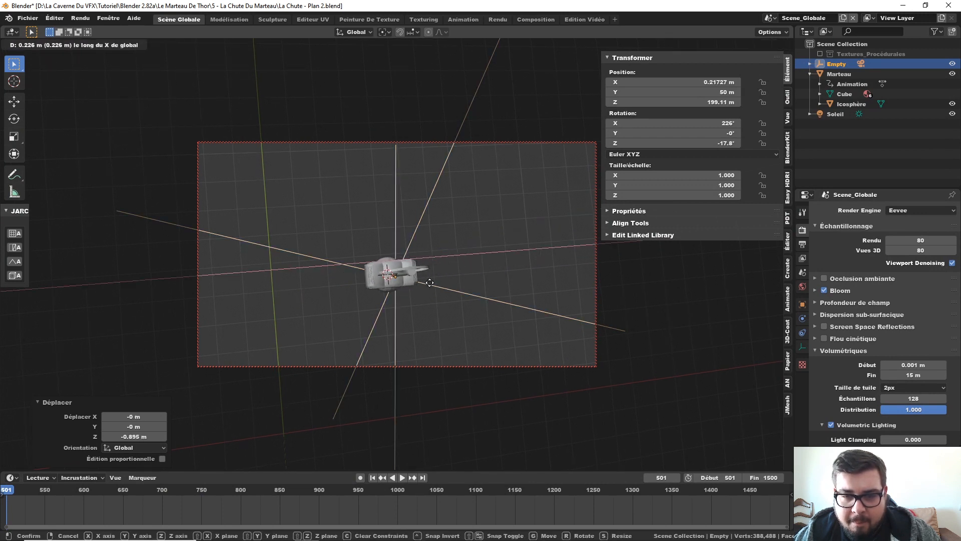
pyautogui.click(426, 283)
pyautogui.press('r')
pyautogui.press('y')
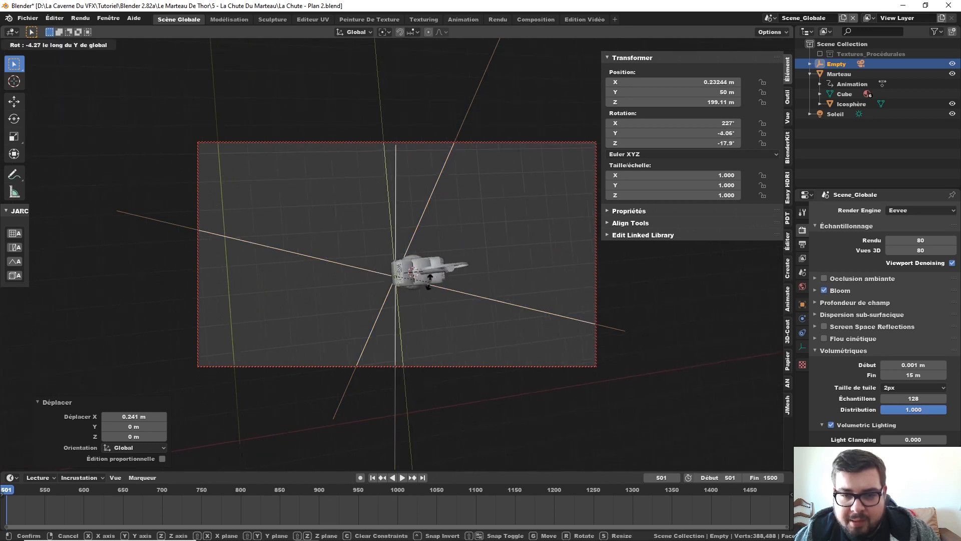
pyautogui.click(421, 285)
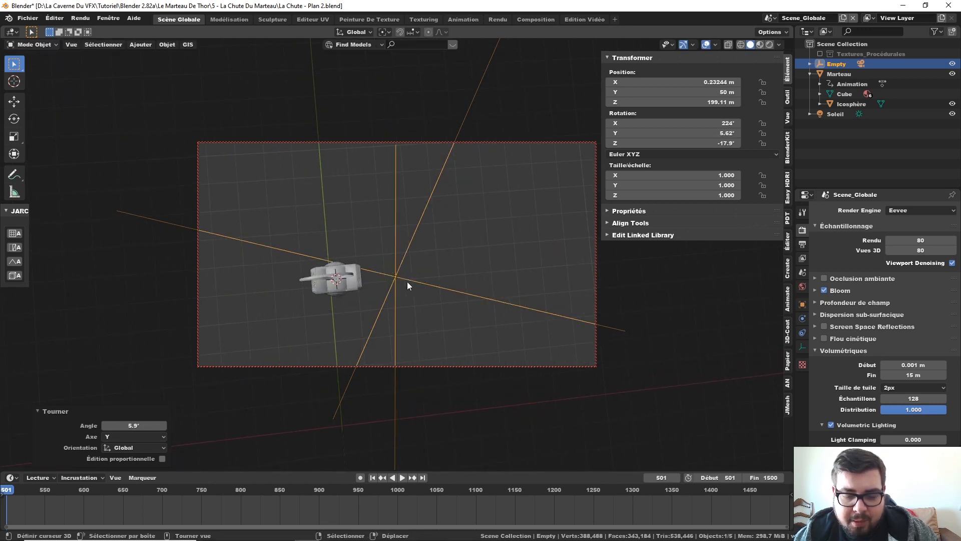
# - Move the empty about -0.126 m along the global X axis, fine-tune the hammer's framing, and switch the viewport to rendered shading
pyautogui.press('g')
pyautogui.press('x')
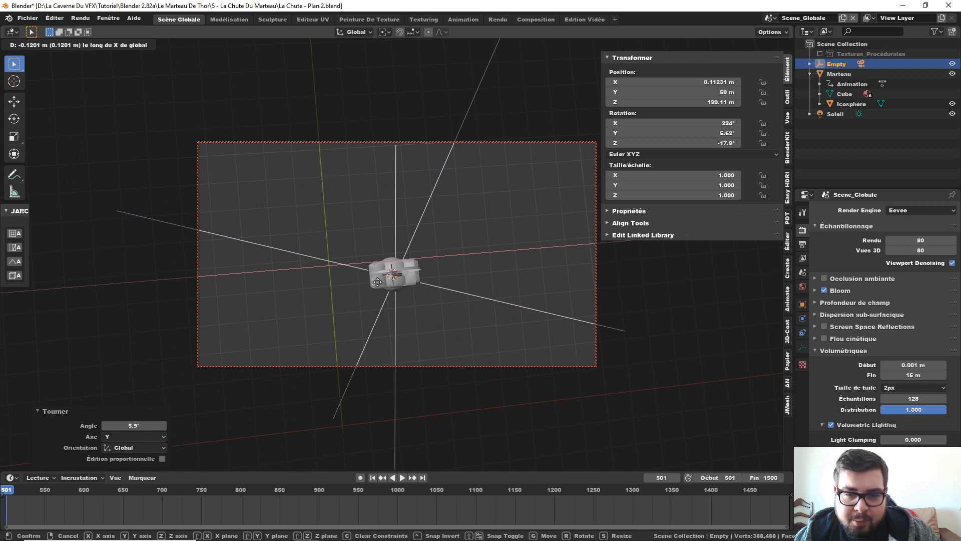
pyautogui.click(373, 279)
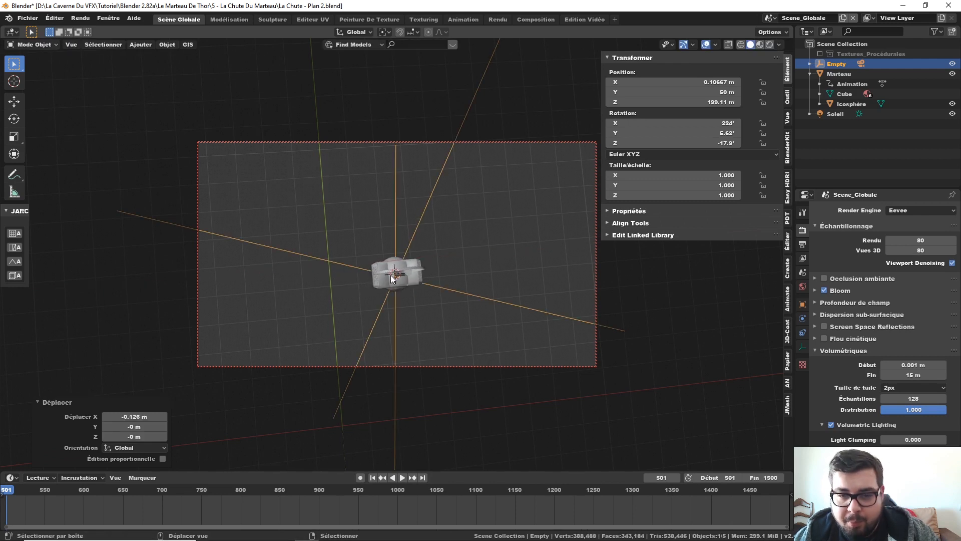
pyautogui.keyDown('shift'); pyautogui.moveTo(390, 274); pyautogui.dragTo(391, 269, button='middle'); pyautogui.keyUp('shift')
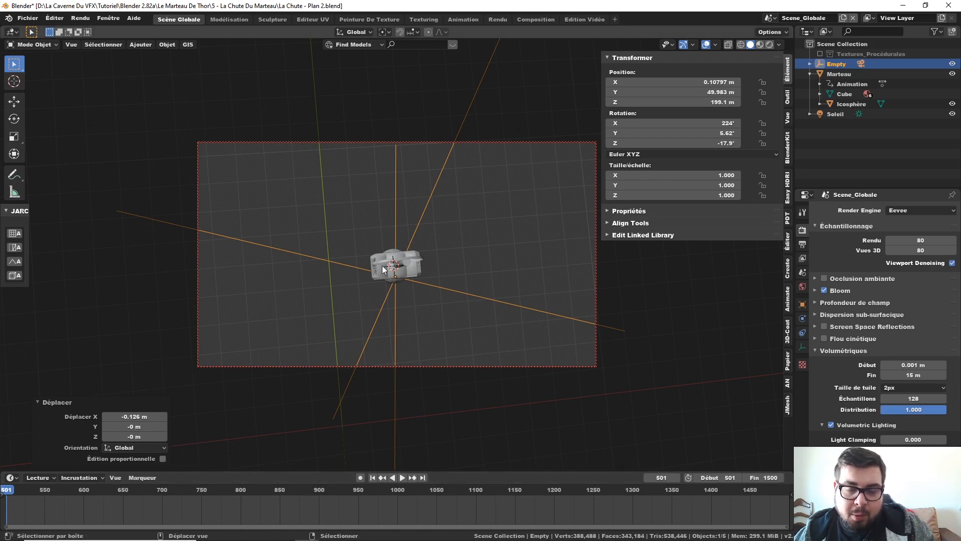
pyautogui.press('z')
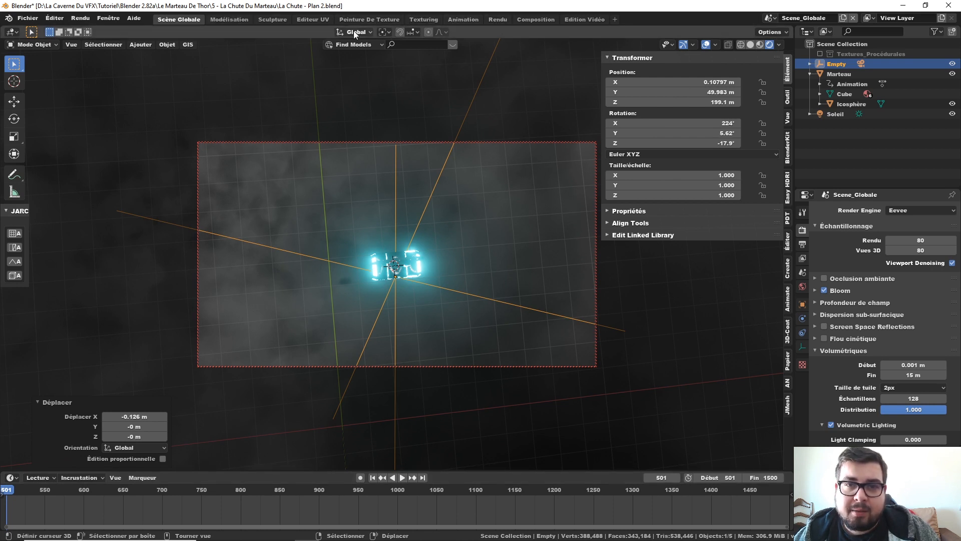
# - Display the World shader nodes in the Texturing workspace and move the World output node farther from the Principled Volume node
pyautogui.click(415, 20)
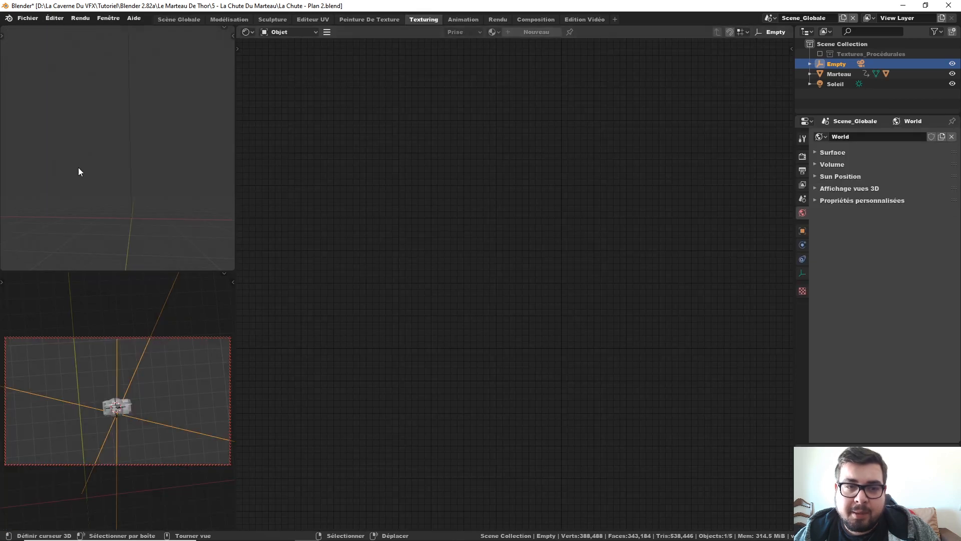
pyautogui.click(290, 33)
pyautogui.click(290, 51)
pyautogui.scroll(-3, 594, 296)
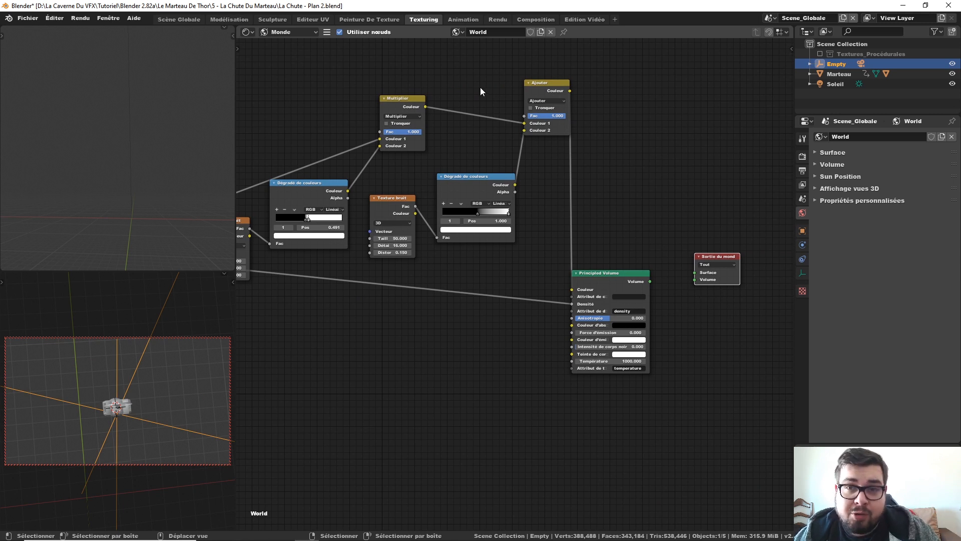
pyautogui.moveTo(659, 247); pyautogui.dragTo(573, 232, button='middle')
pyautogui.press('g')
pyautogui.click(692, 198)
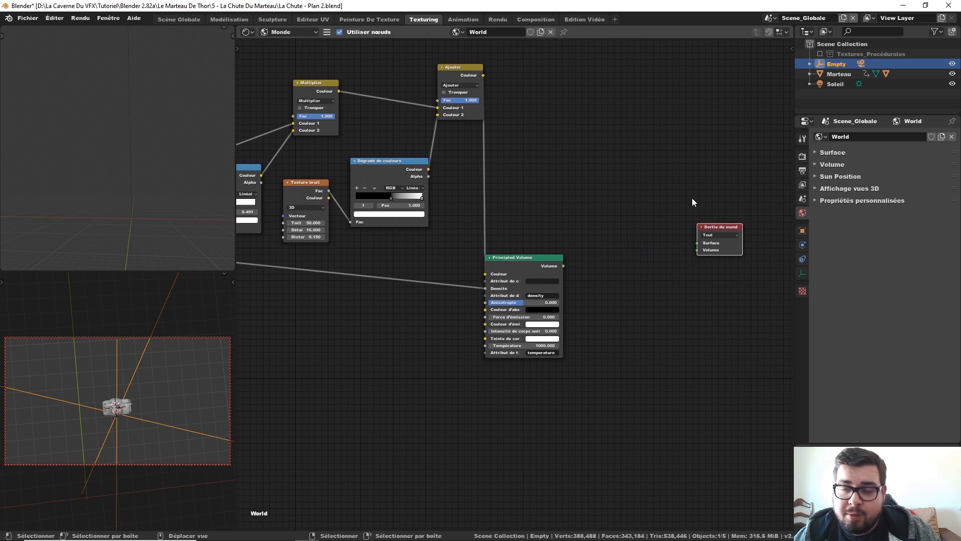
# - Add an RGB node, connect its colour to the World output's Surface input, and set the colour to black
pyautogui.hotkey('shift', 'a')
pyautogui.moveTo(553, 189)
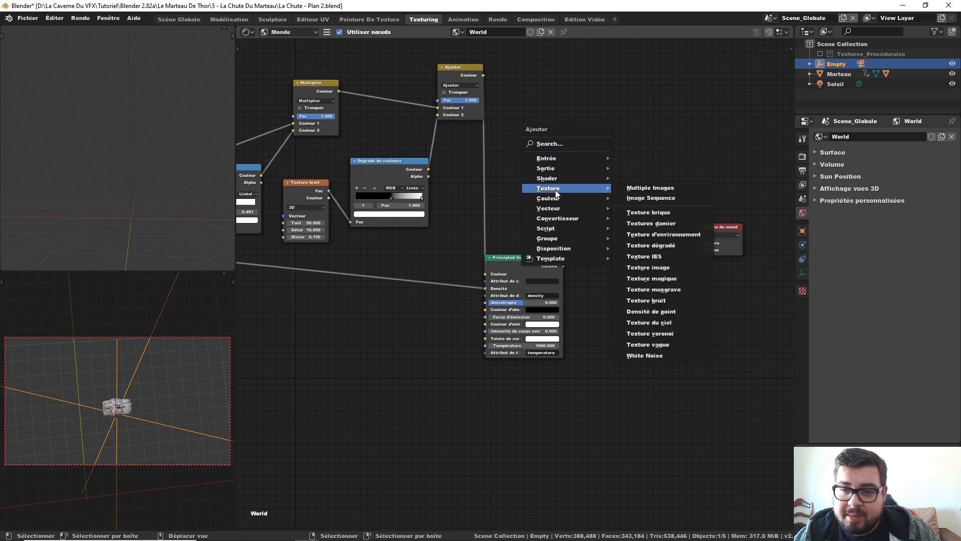
pyautogui.click(568, 145)
pyautogui.write('rgb')
pyautogui.press('Return')
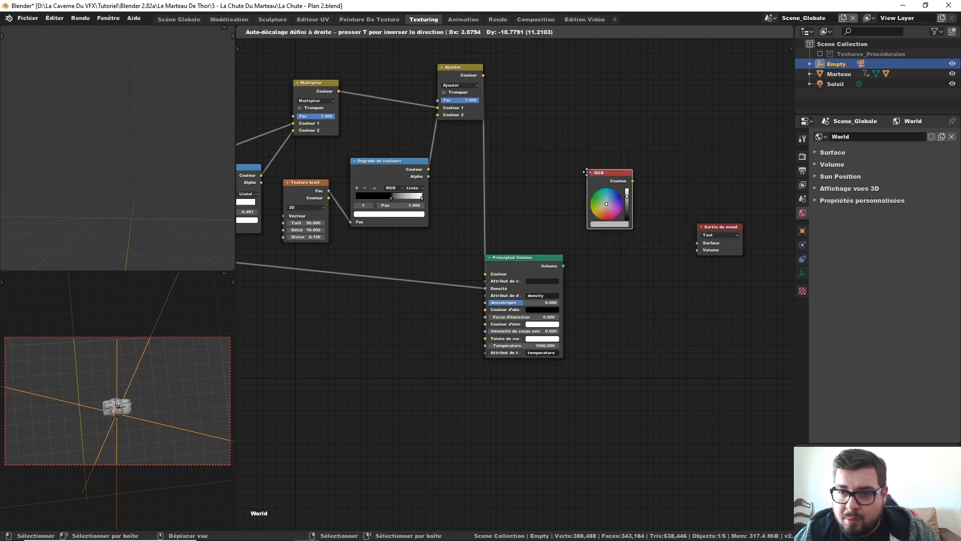
pyautogui.click(598, 183)
pyautogui.moveTo(630, 187); pyautogui.dragTo(697, 243)
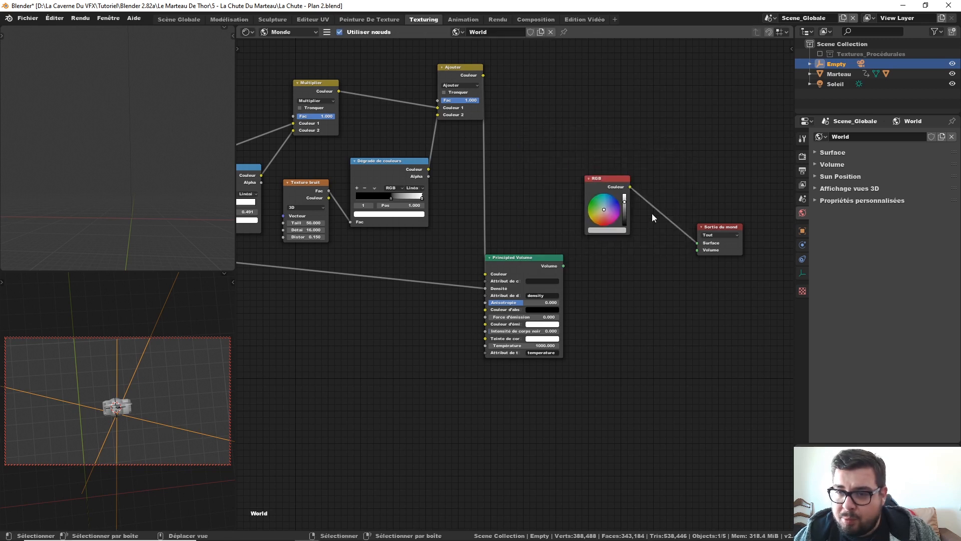
pyautogui.moveTo(624, 207); pyautogui.dragTo(624, 226)
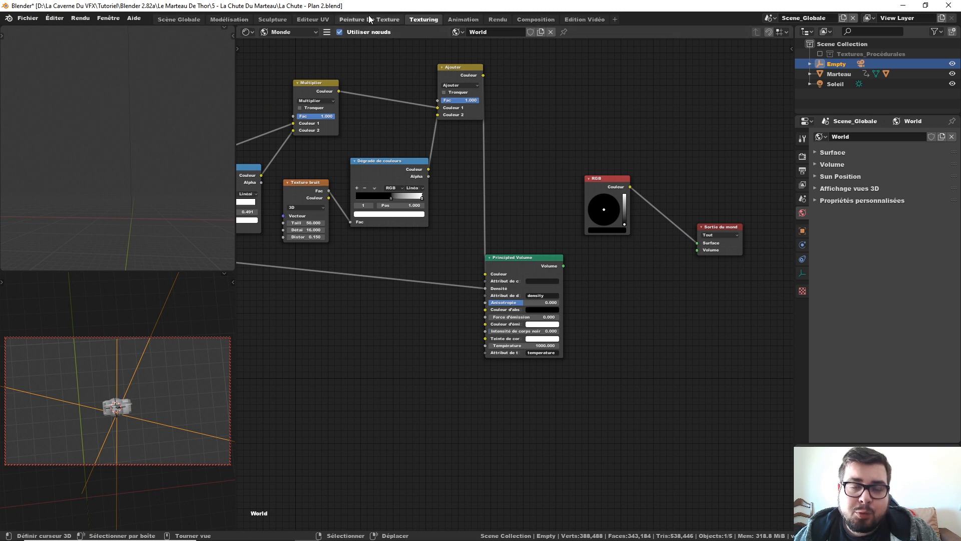
# - Return to the Scène Globale workspace and add a cube mesh at the 3D cursor on the hammer
pyautogui.click(178, 20)
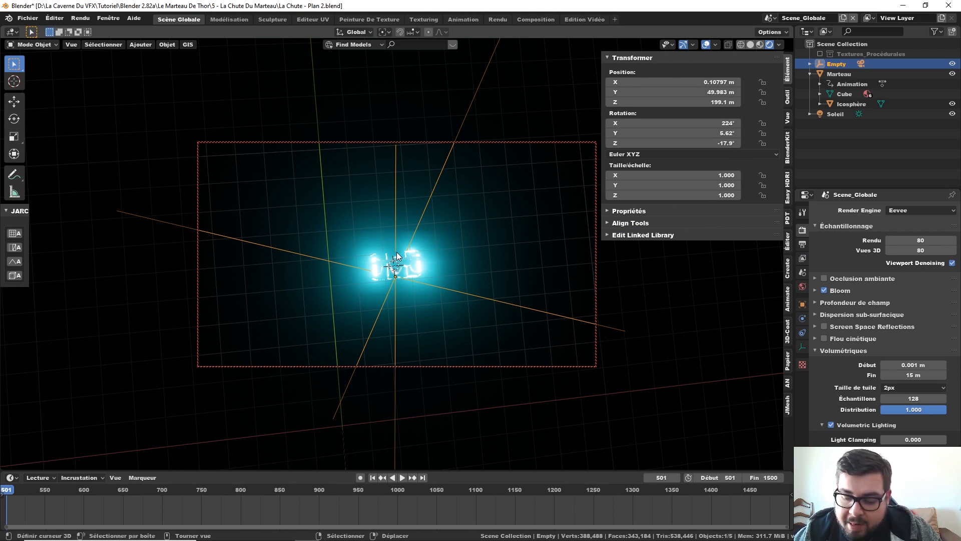
pyautogui.hotkey('shift', 'a')
pyautogui.moveTo(397, 252)
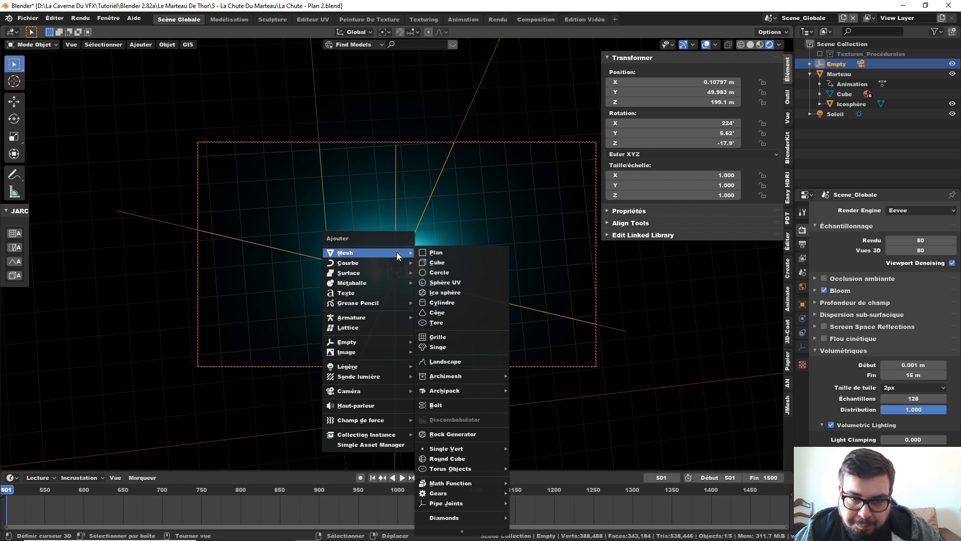
pyautogui.click(446, 263)
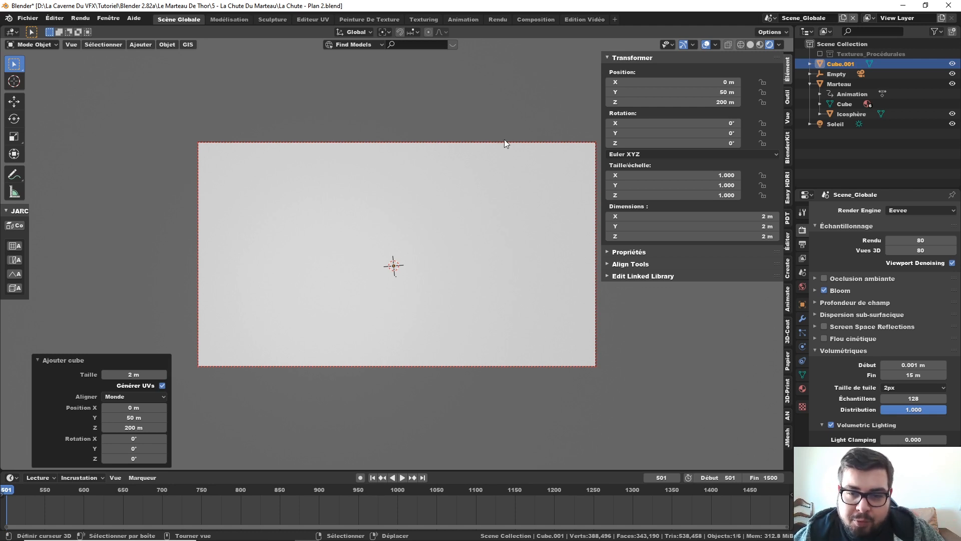
# - Inspect the new cube outside the camera view, from above and from the side, and check the hammer's position inside it
pyautogui.press('KP_0')
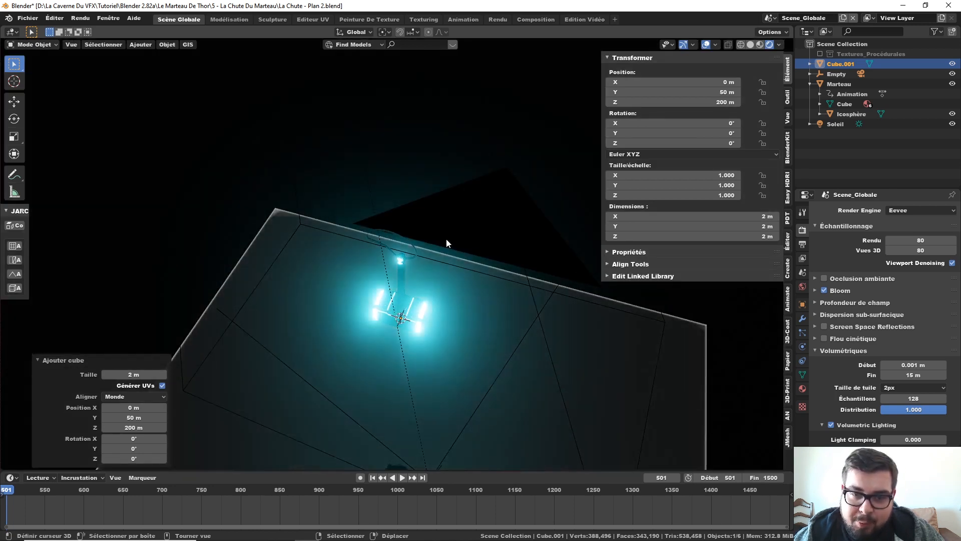
pyautogui.scroll(-2, 446, 239)
pyautogui.press('KP_7')
pyautogui.scroll(5, 447, 230)
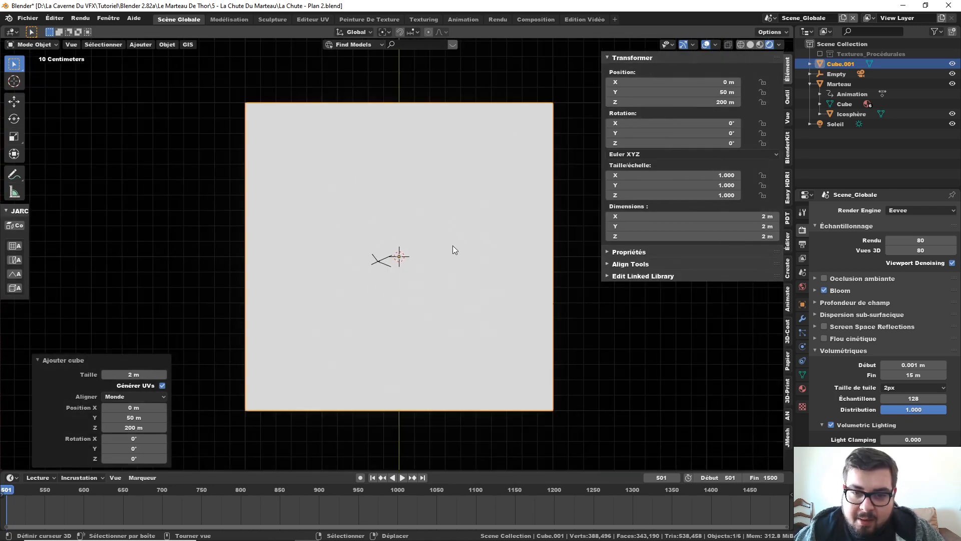
pyautogui.scroll(-2, 407, 206)
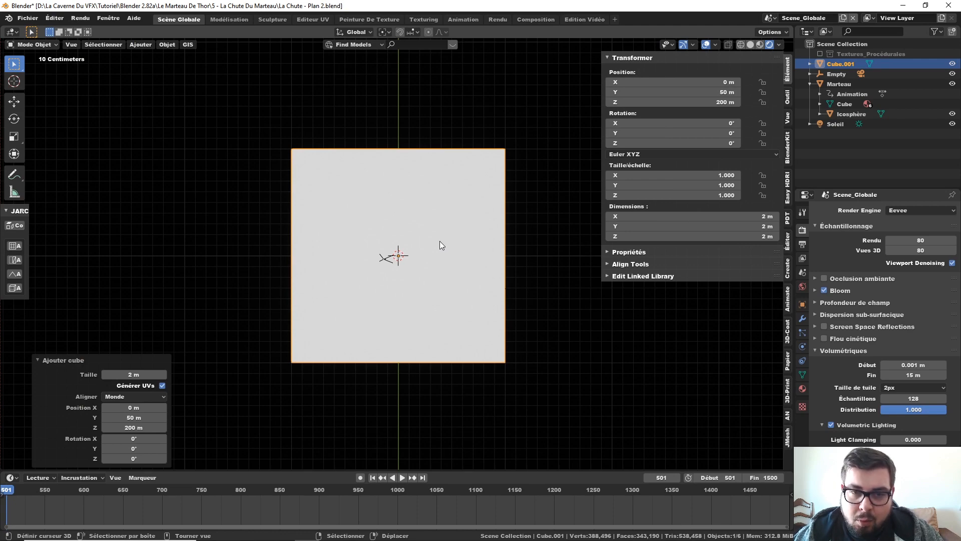
pyautogui.moveTo(431, 206); pyautogui.dragTo(434, 103, button='middle')
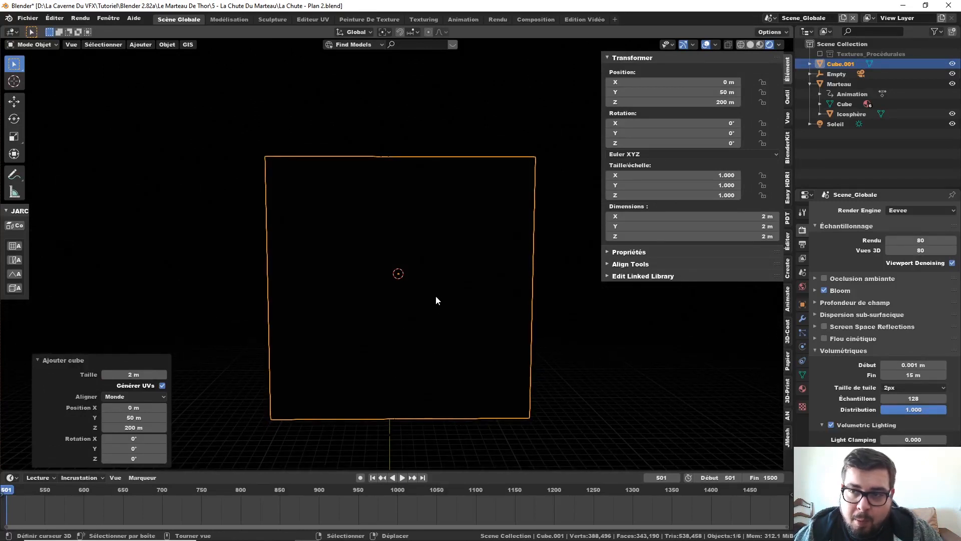
pyautogui.moveTo(436, 300); pyautogui.dragTo(437, 313, button='middle')
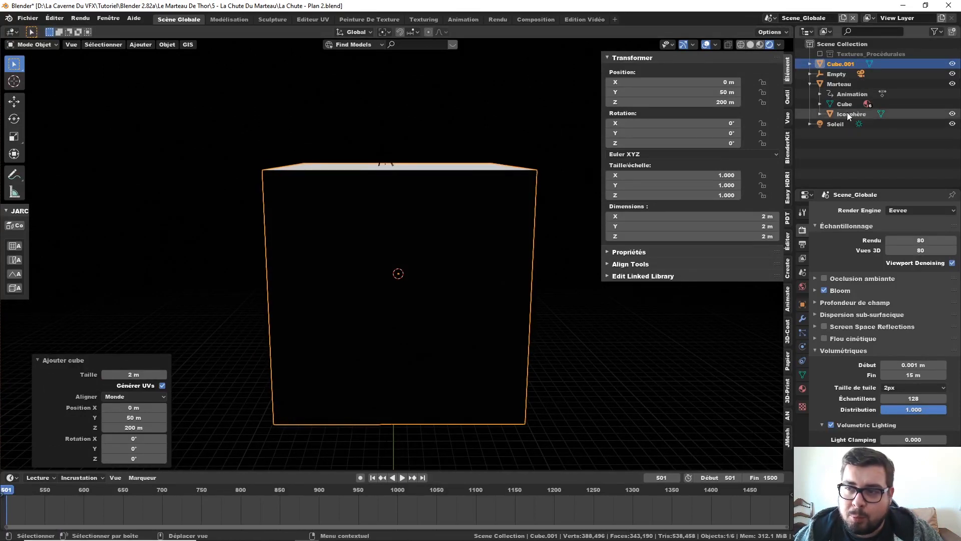
pyautogui.click(844, 82)
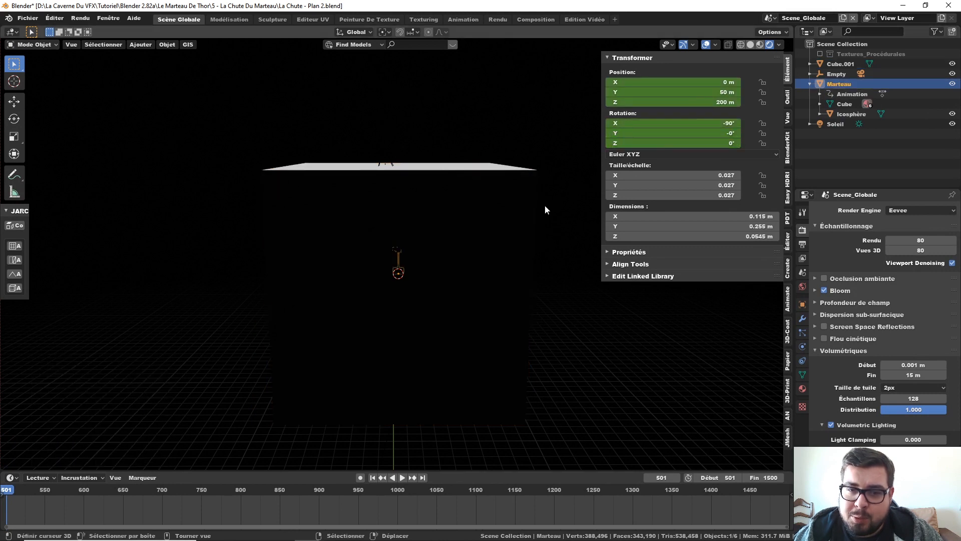
pyautogui.scroll(-1, 544, 208)
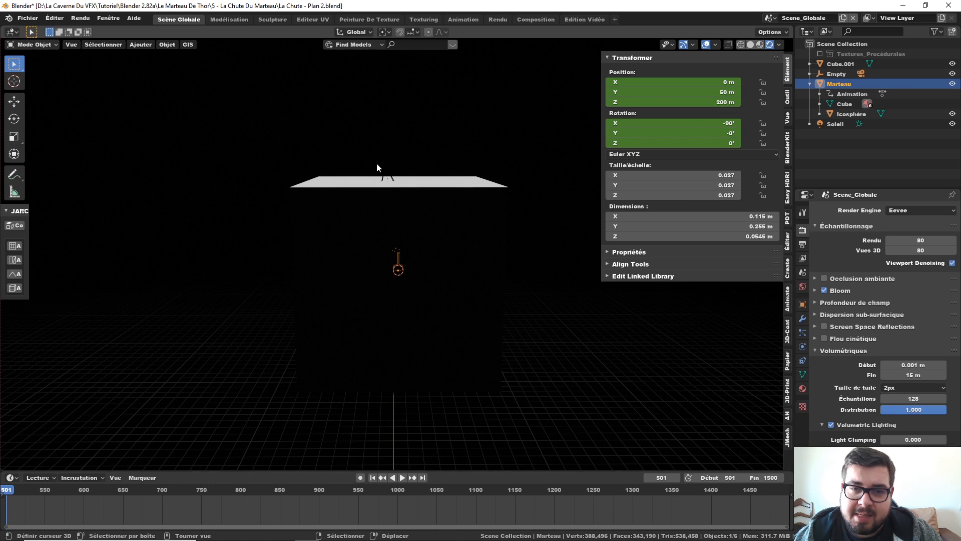
# - Scale the cube by a factor of 50 along the global Z axis
pyautogui.click(451, 301)
pyautogui.press('s')
pyautogui.press('z')
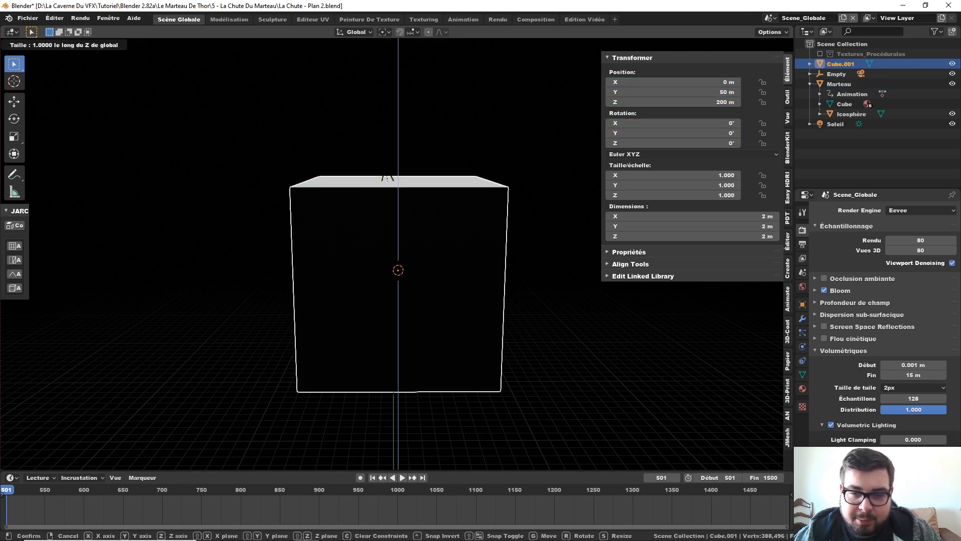
pyautogui.write('50')
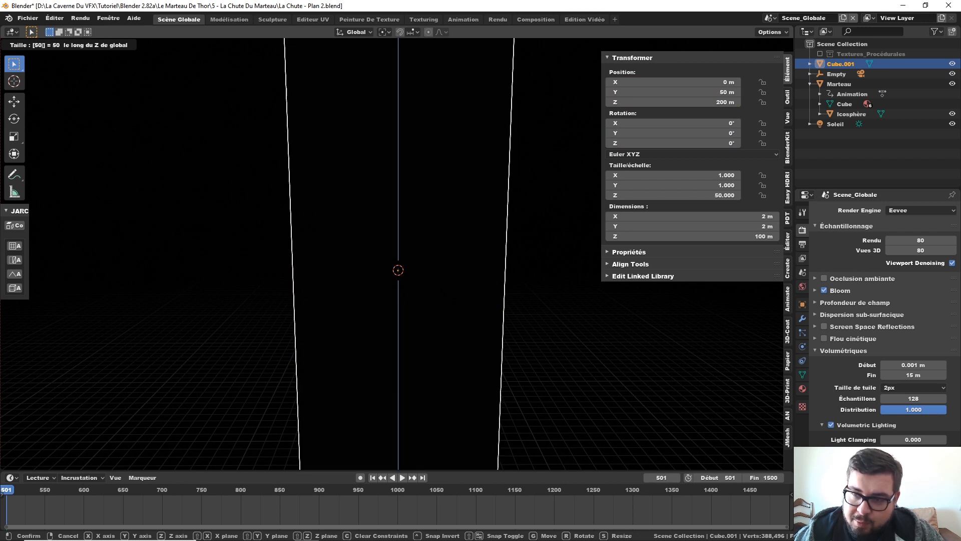
pyautogui.press('Return')
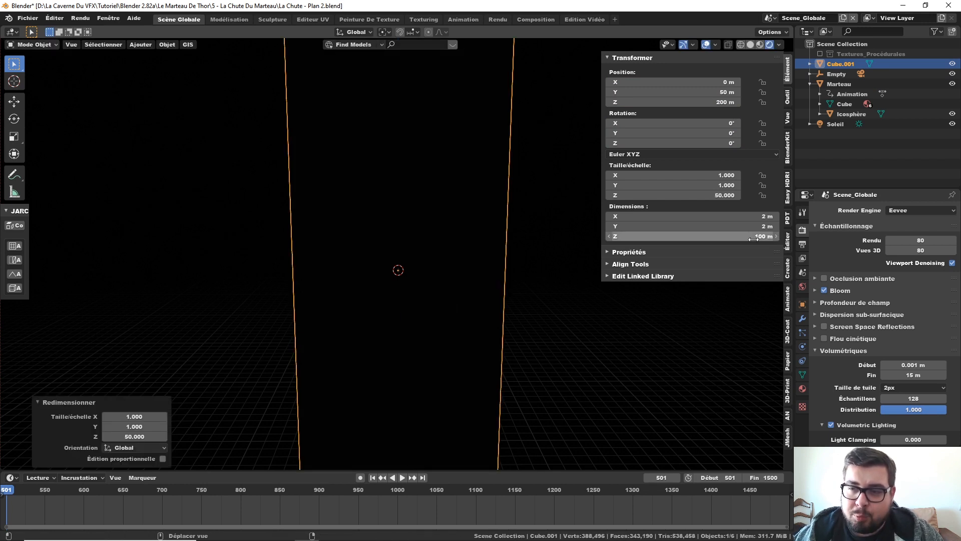
# - Scale the cube by a factor of 10 along the global X axis and by 10 along the global Y axis
pyautogui.scroll(-2, 542, 289)
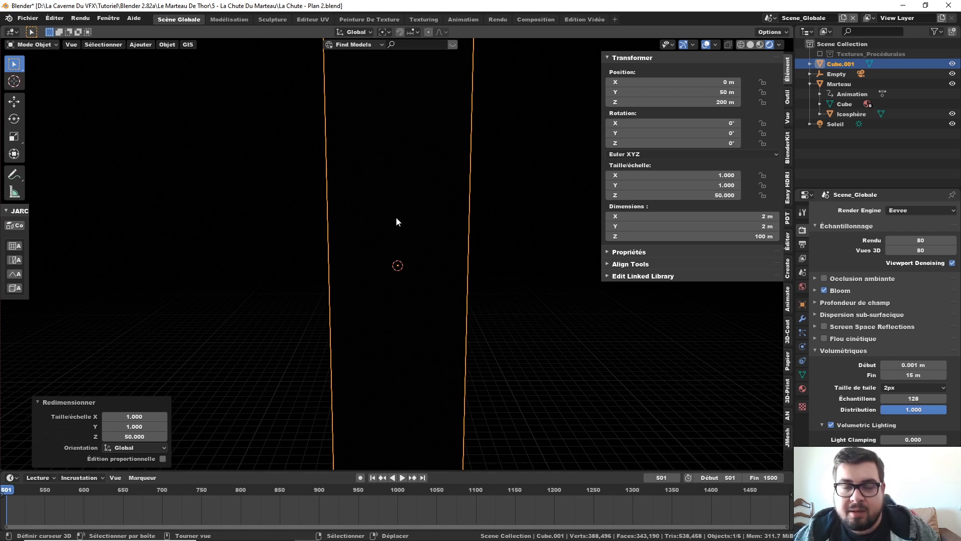
pyautogui.press('s')
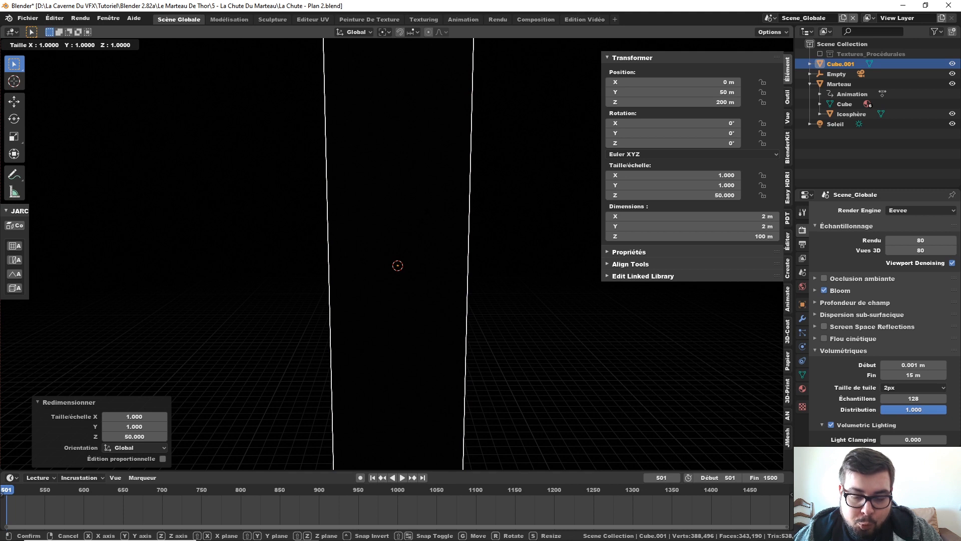
pyautogui.press('x')
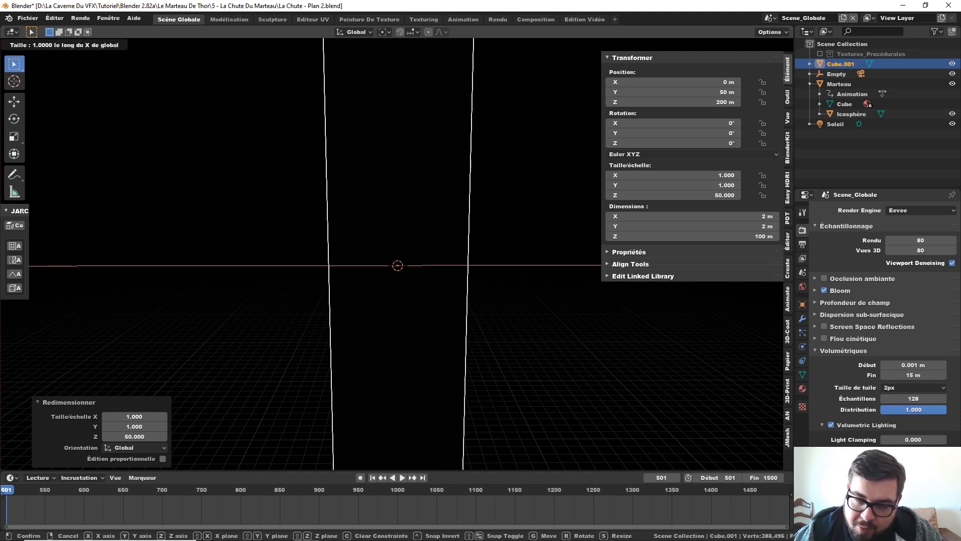
pyautogui.write('10')
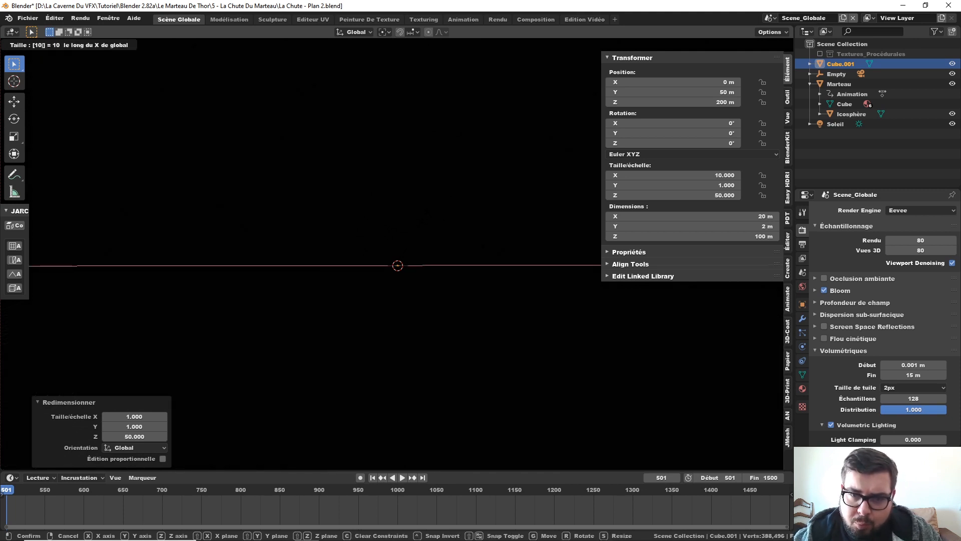
pyautogui.press('Return')
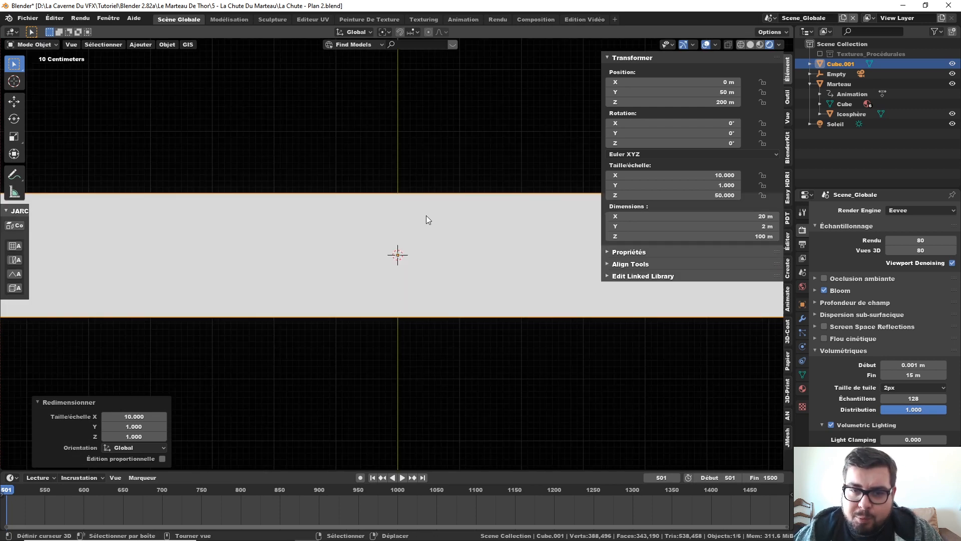
pyautogui.write('sy')
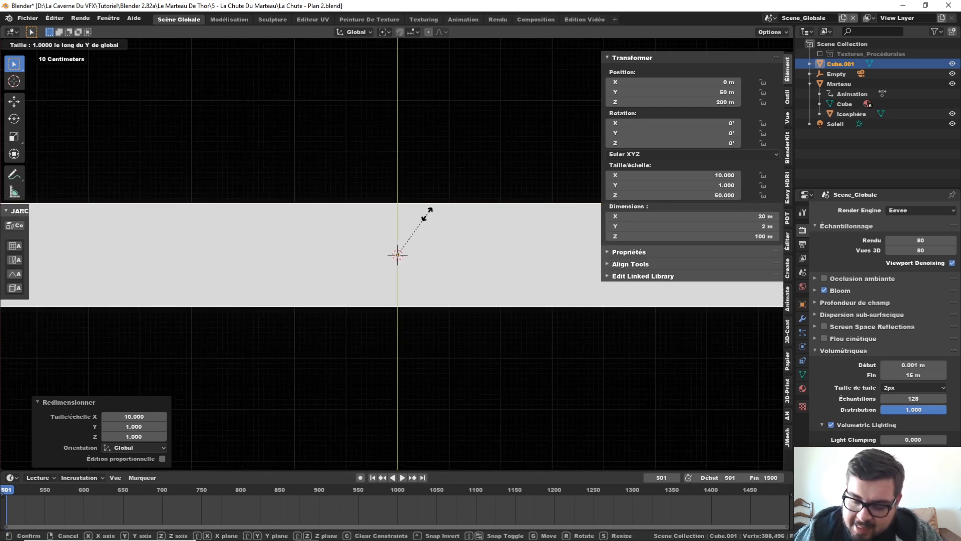
pyautogui.write('10')
pyautogui.press('Return')
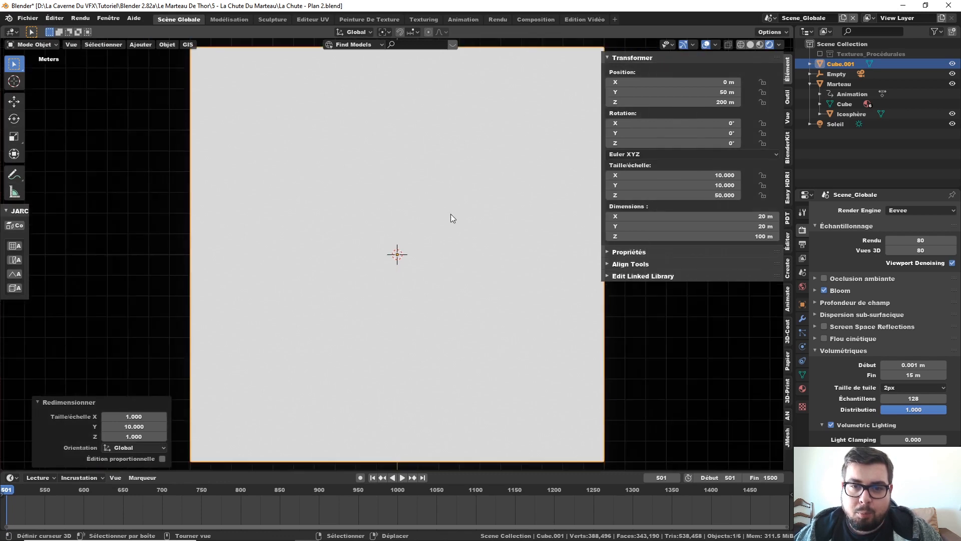
pyautogui.scroll(-5, 345, 201)
pyautogui.scroll(6, 409, 220)
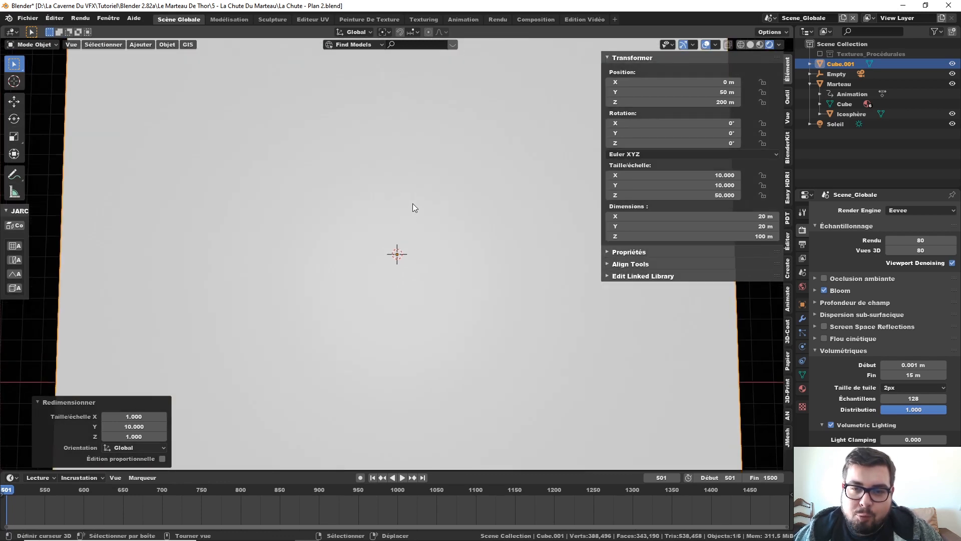
# - Create a new material named Nuages on the scaled cube in the Texturing workspace
pyautogui.moveTo(414, 208); pyautogui.dragTo(413, 104, button='middle')
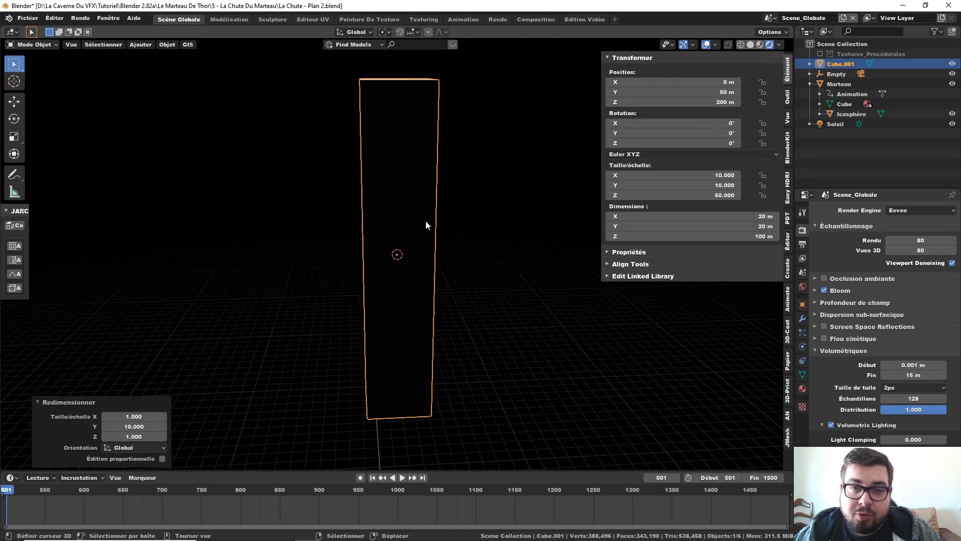
pyautogui.press('KP_7')
pyautogui.scroll(5, 431, 216)
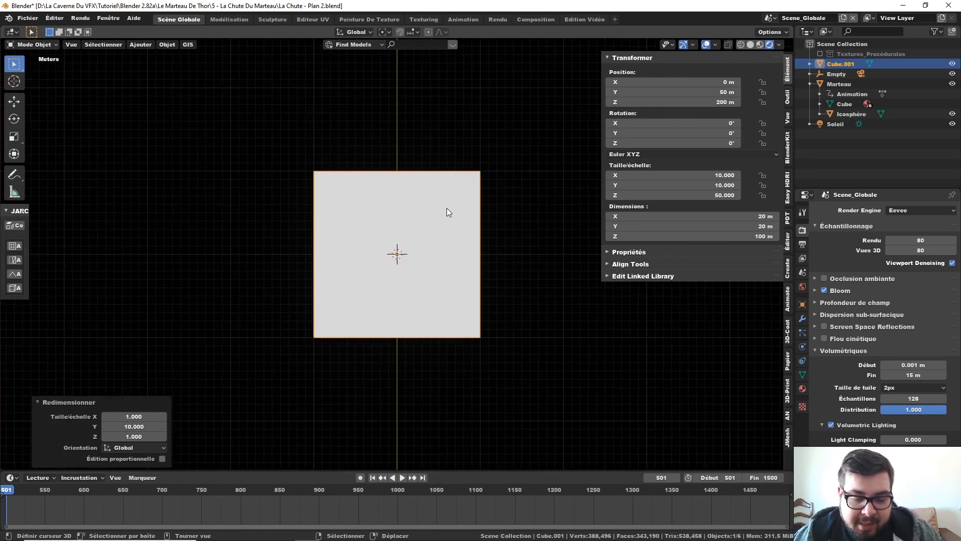
pyautogui.click(434, 18)
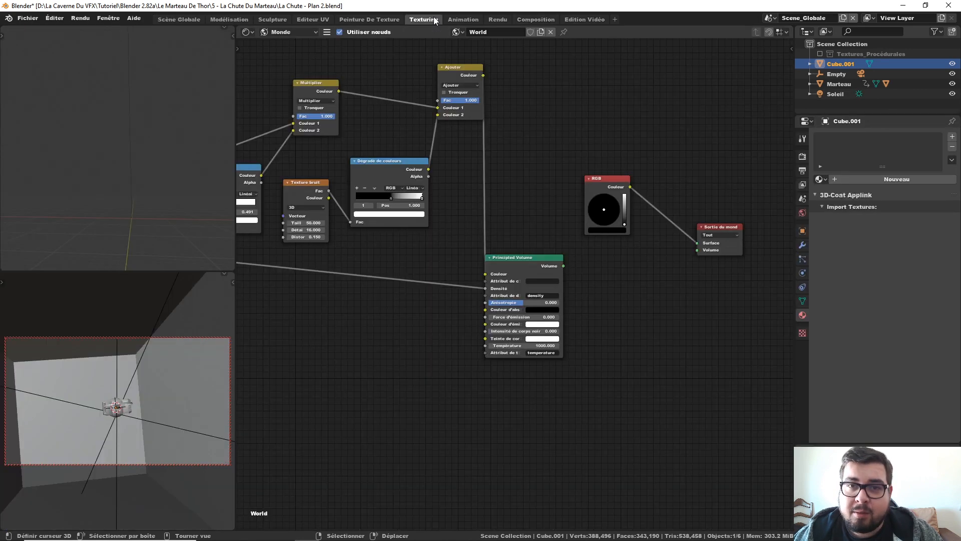
pyautogui.click(881, 180)
pyautogui.click(869, 180)
pyautogui.write('Nuages')
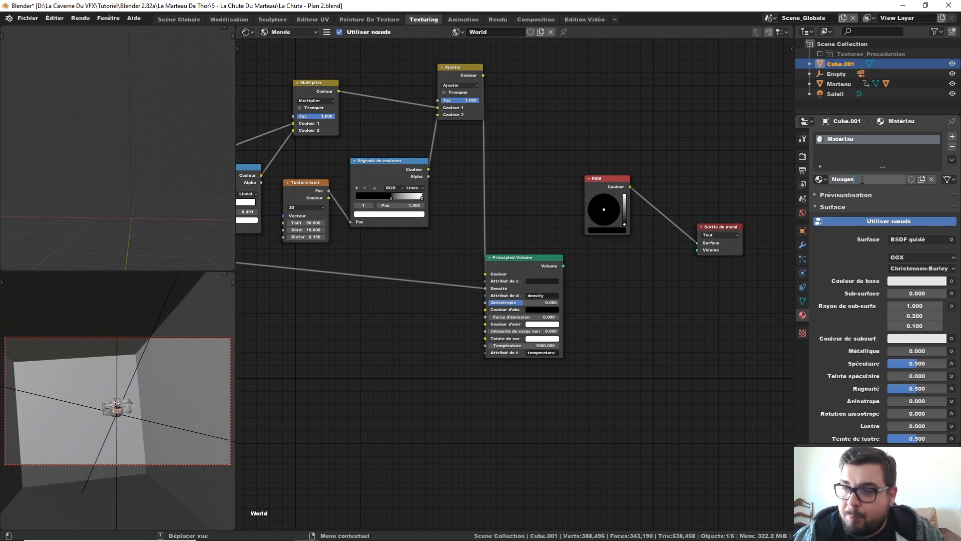
pyautogui.press('Return')
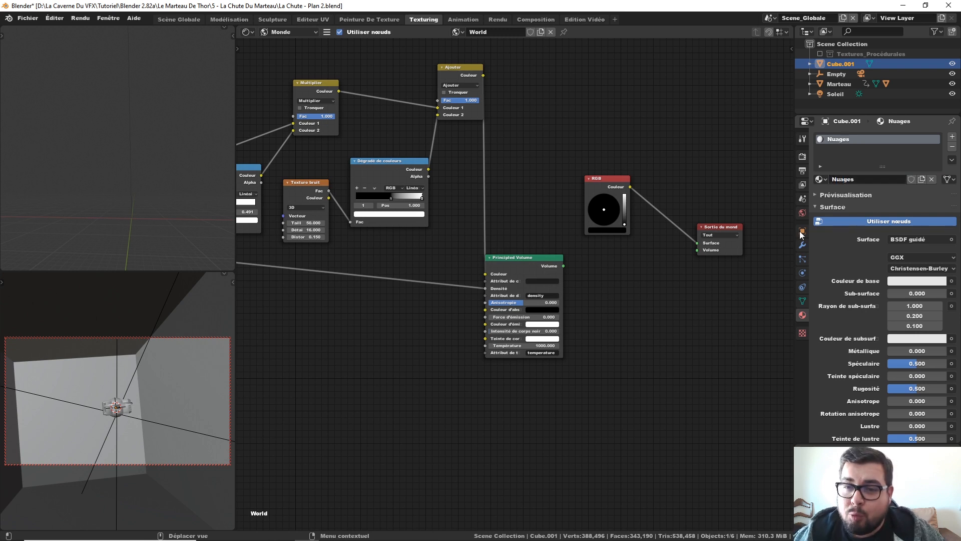
# - Copy the world's cloud volume nodes, leaving out the RGB and output nodes, and switch the shader editor to the cube's Nuages material
pyautogui.scroll(-3, 596, 254)
pyautogui.moveTo(524, 155); pyautogui.dragTo(727, 126, button='middle')
pyautogui.scroll(-3, 622, 133)
pyautogui.moveTo(708, 146); pyautogui.dragTo(284, 355)
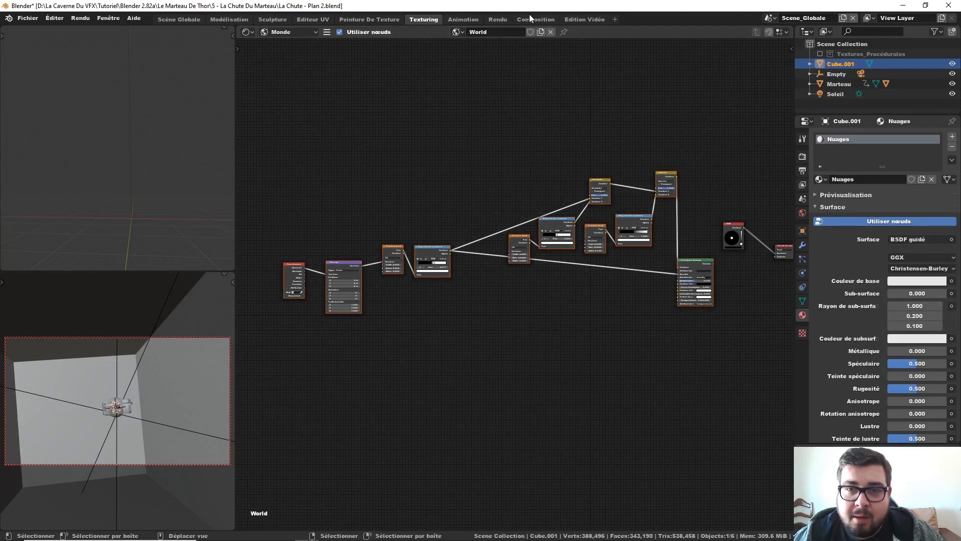
pyautogui.click(290, 30)
pyautogui.click(294, 44)
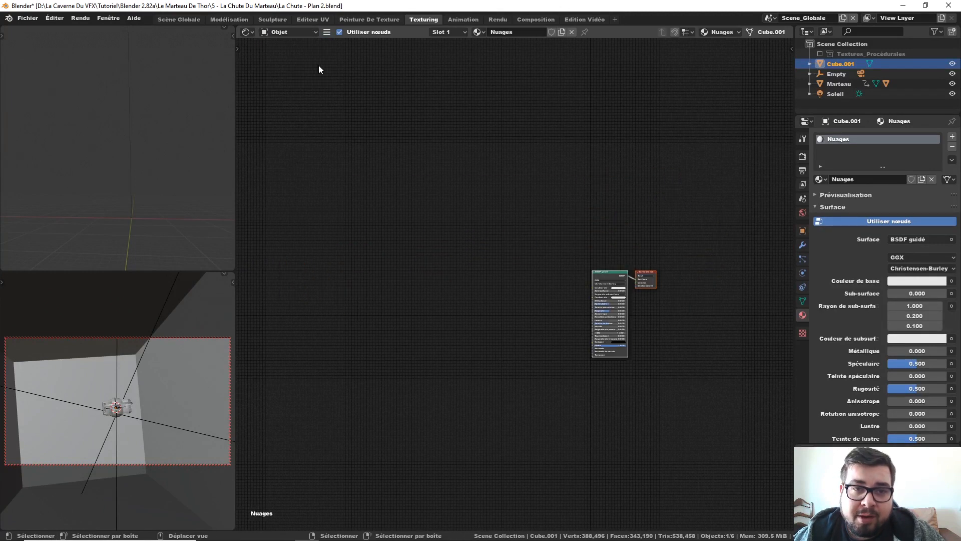
# - Replace the default Principled BSDF with the copied cloud nodes and connect the Principled Volume to the material output's Volume input
pyautogui.moveTo(662, 284); pyautogui.dragTo(610, 254, button='middle')
pyautogui.click(559, 242)
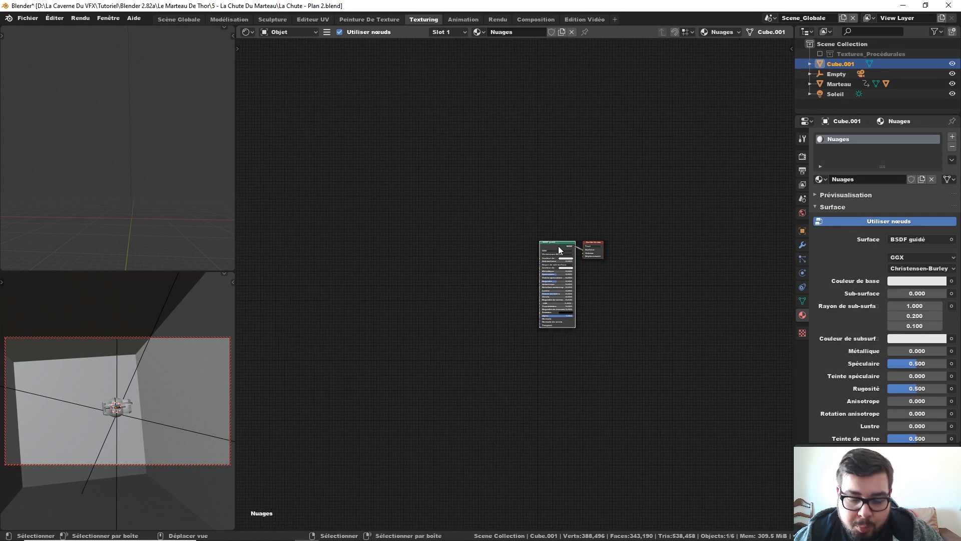
pyautogui.press('x')
pyautogui.hotkey('ctrl', 'v')
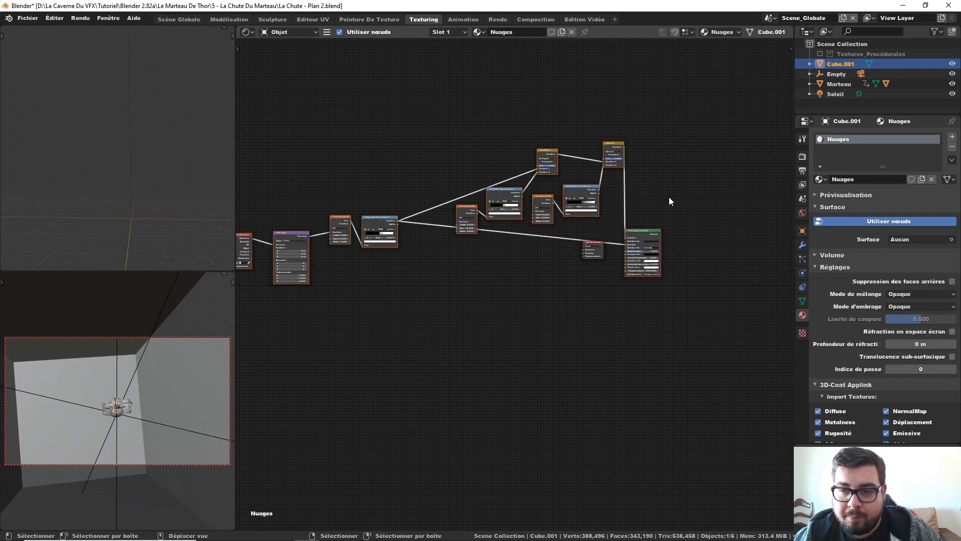
pyautogui.moveTo(661, 143); pyautogui.dragTo(531, 156)
pyautogui.scroll(4, 525, 223)
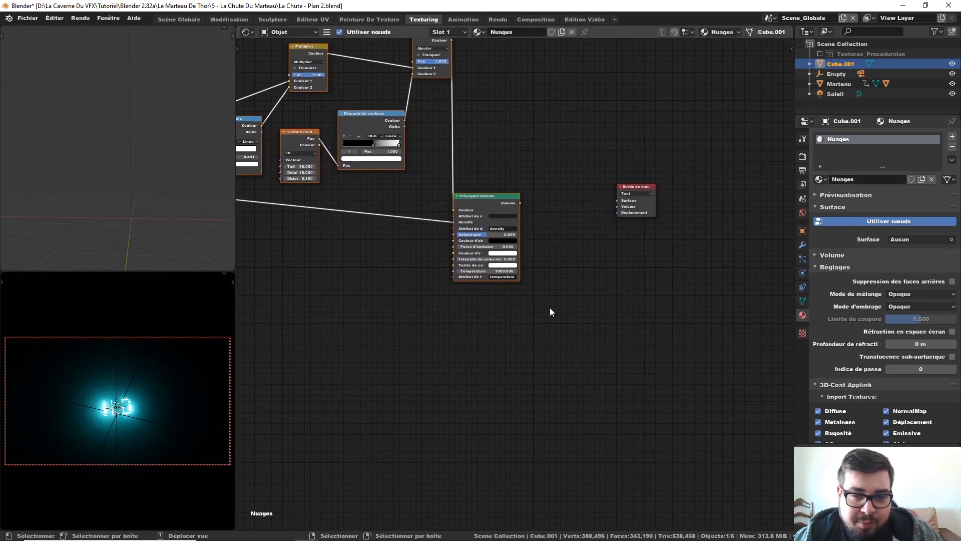
pyautogui.moveTo(520, 202); pyautogui.dragTo(616, 206)
# - Feed the mapping node's Vecteur input from the texture coordinate node's Objet output instead of Générée
pyautogui.scroll(-1, 488, 346)
pyautogui.moveTo(246, 272); pyautogui.dragTo(650, 305, button='middle')
pyautogui.moveTo(481, 296); pyautogui.dragTo(641, 294, button='middle')
pyautogui.moveTo(456, 338); pyautogui.dragTo(503, 323, button='middle')
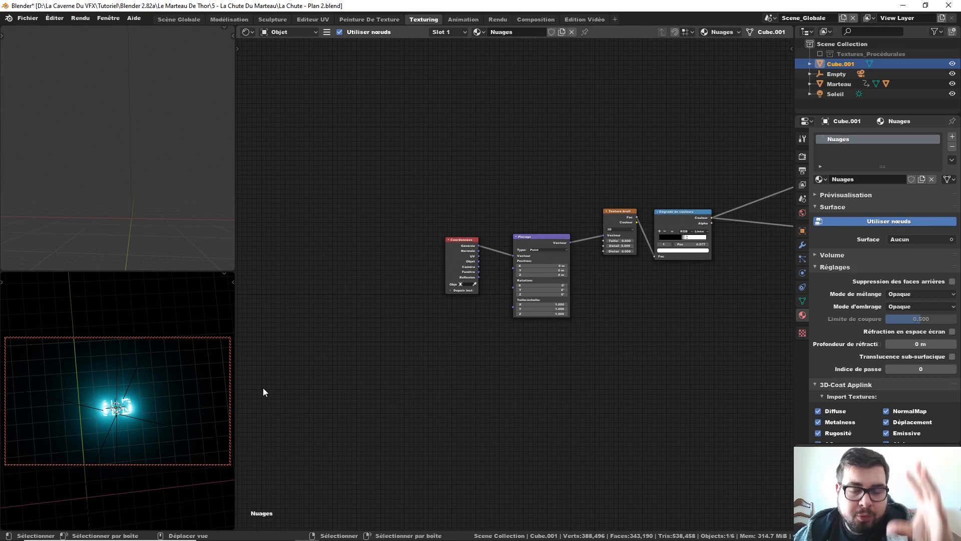
pyautogui.click(480, 264)
pyautogui.moveTo(479, 261); pyautogui.dragTo(514, 255)
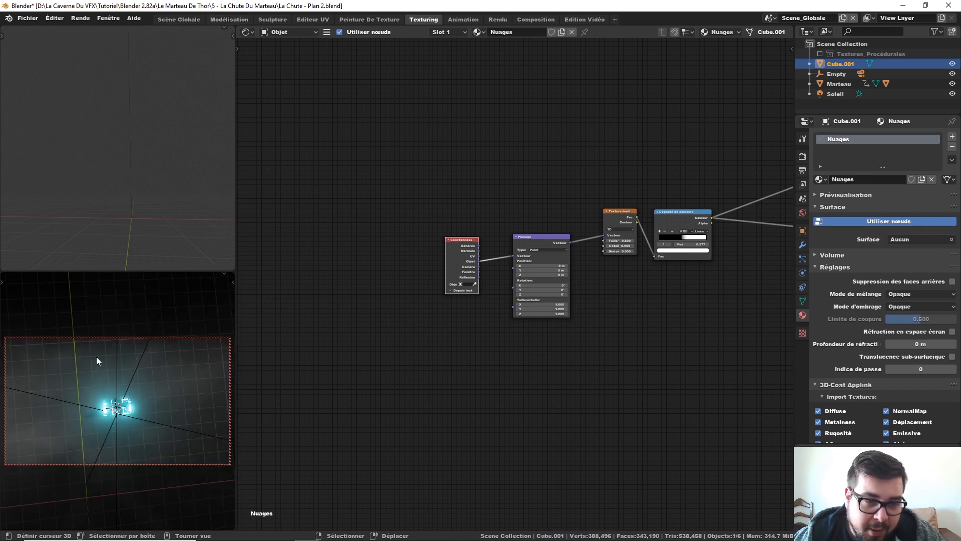
# - Try sizes 0.4 and 0.8 on the first noise texture, and settle on a size of 1
pyautogui.moveTo(630, 334); pyautogui.dragTo(543, 378, button='middle')
pyautogui.scroll(3, 542, 362)
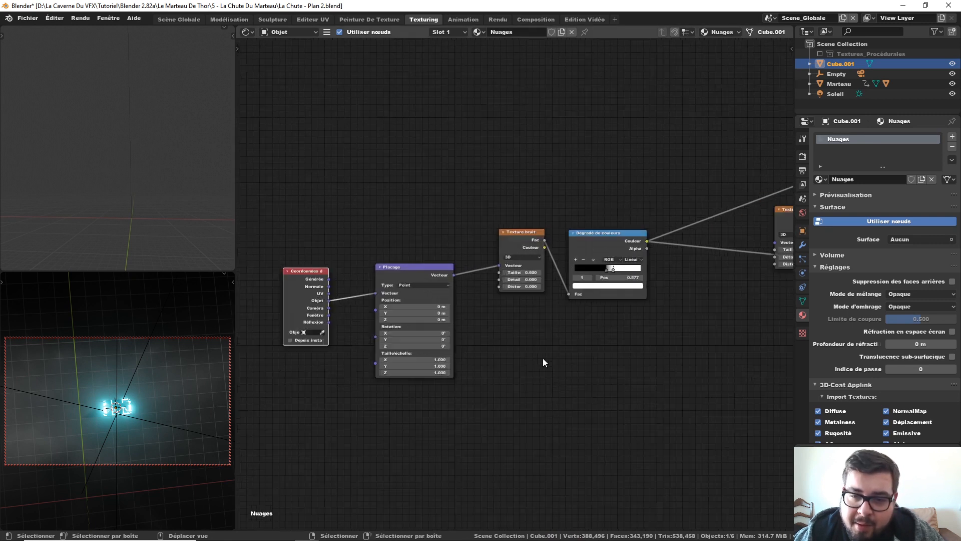
pyautogui.moveTo(544, 345); pyautogui.dragTo(433, 315, button='middle')
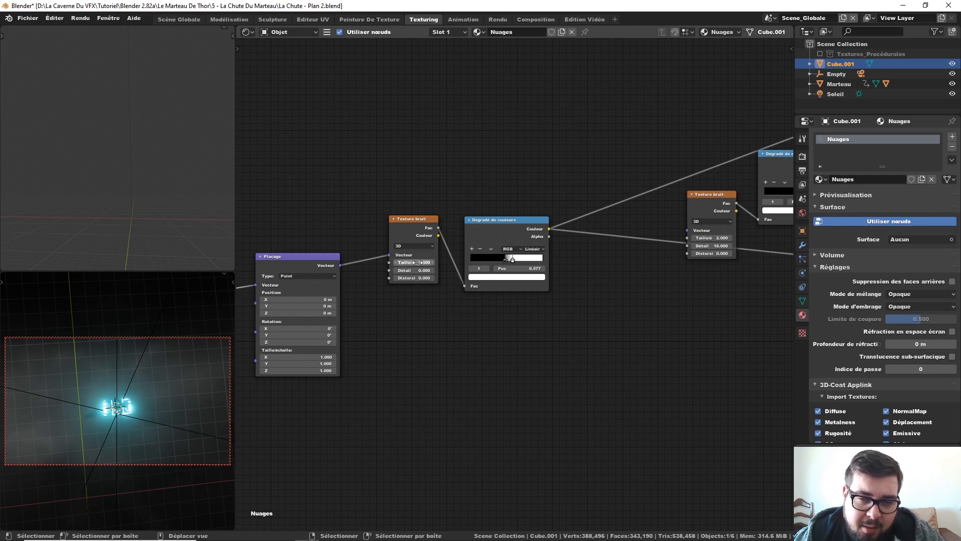
pyautogui.moveTo(416, 262)
pyautogui.mouseDown()
pyautogui.moveTo(484, 262)
pyautogui.moveTo(425, 263)
pyautogui.mouseUp()
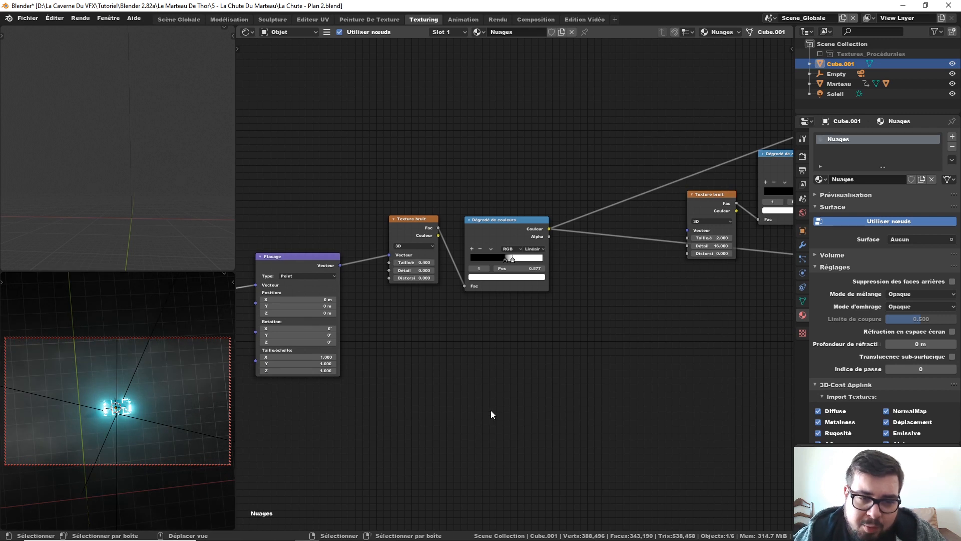
pyautogui.click(420, 263)
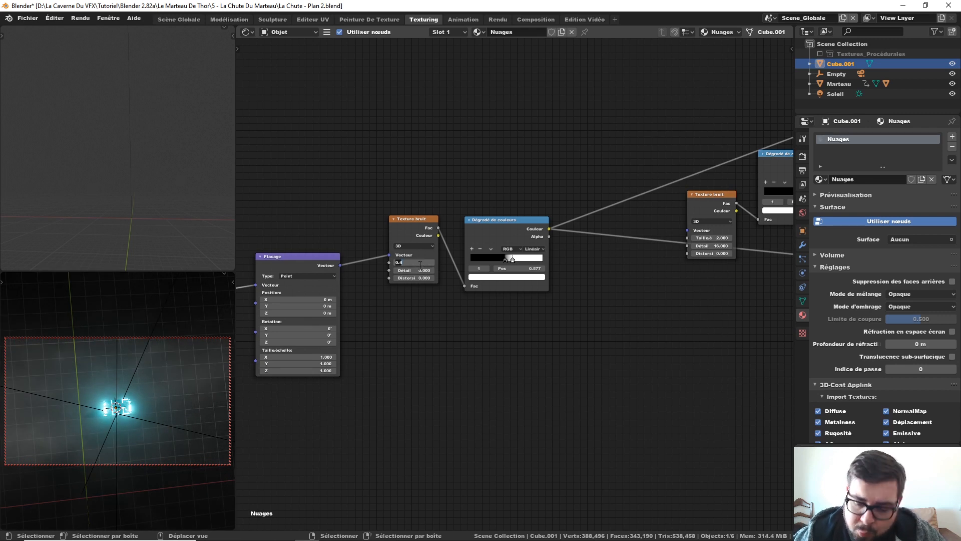
pyautogui.write('0.8')
pyautogui.press('Return')
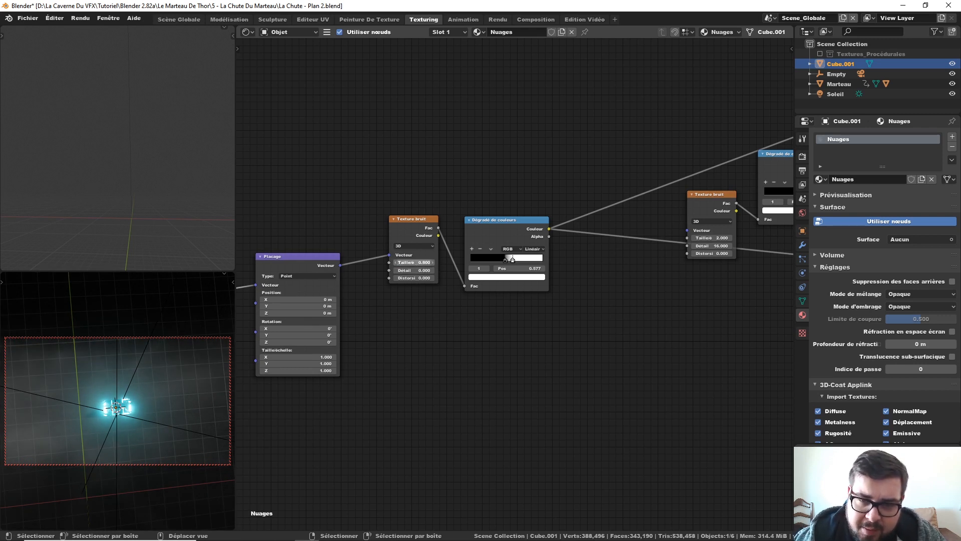
pyautogui.click(420, 263)
pyautogui.write('1')
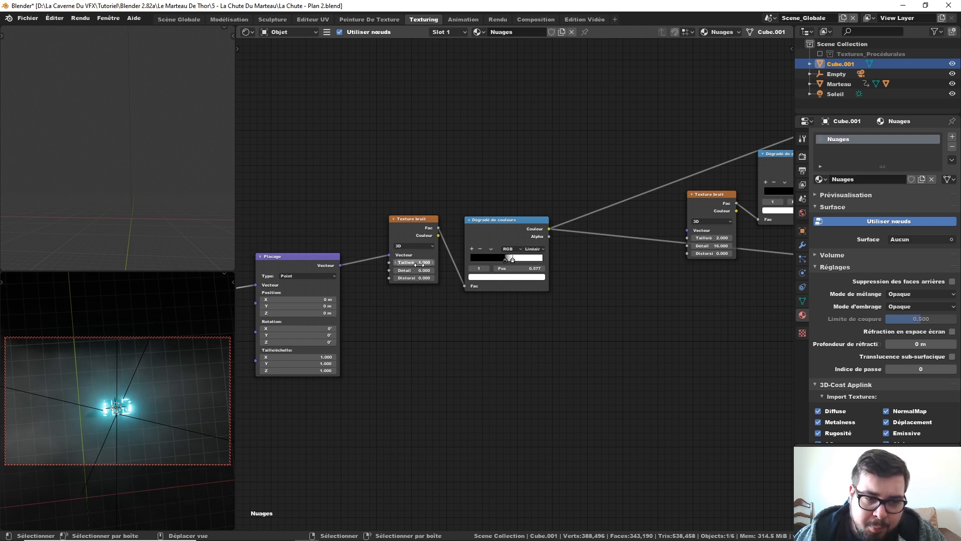
pyautogui.press('Return')
# - Set the third noise texture's size to 125, and move the second colour ramp's black stop to 0.368 and white stop to 0.414
pyautogui.moveTo(547, 360); pyautogui.dragTo(257, 402, button='middle')
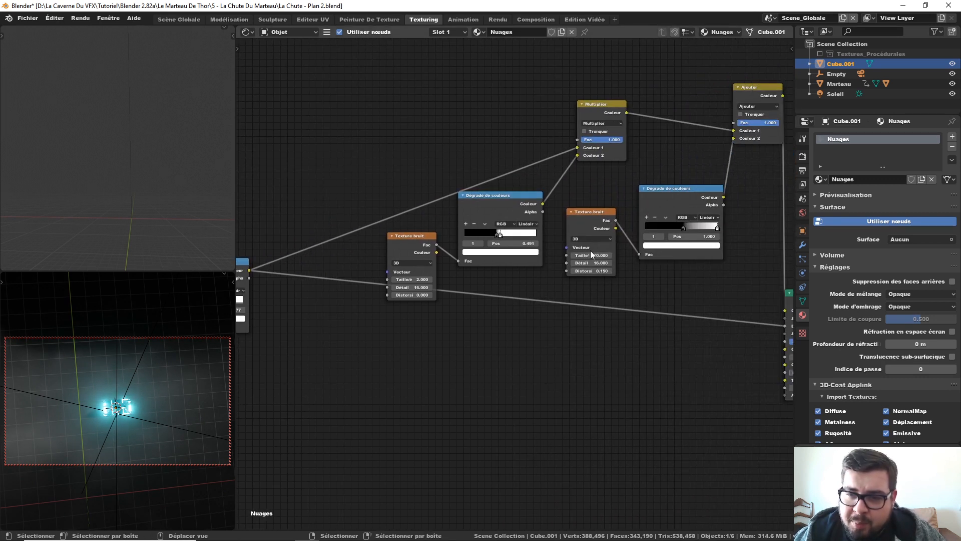
pyautogui.moveTo(596, 256); pyautogui.dragTo(564, 257)
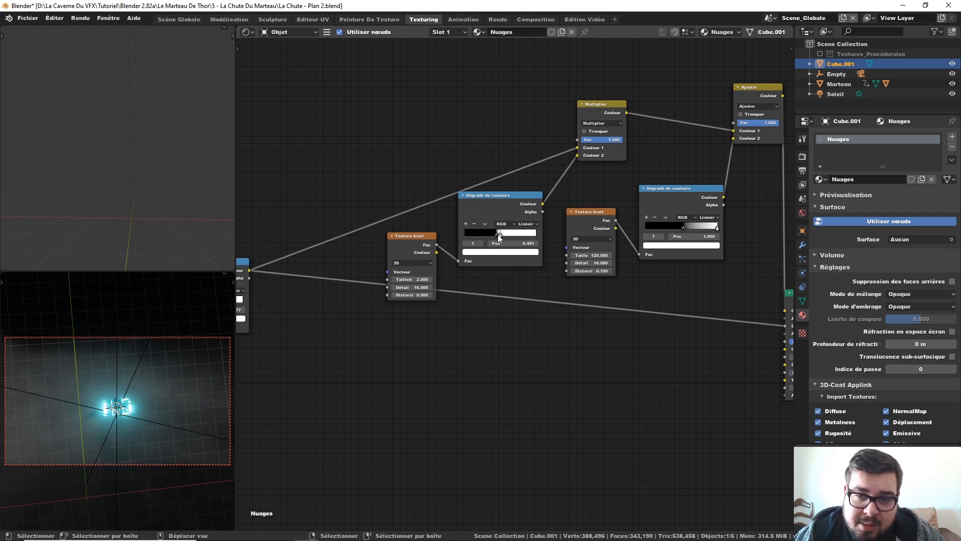
pyautogui.click(496, 234)
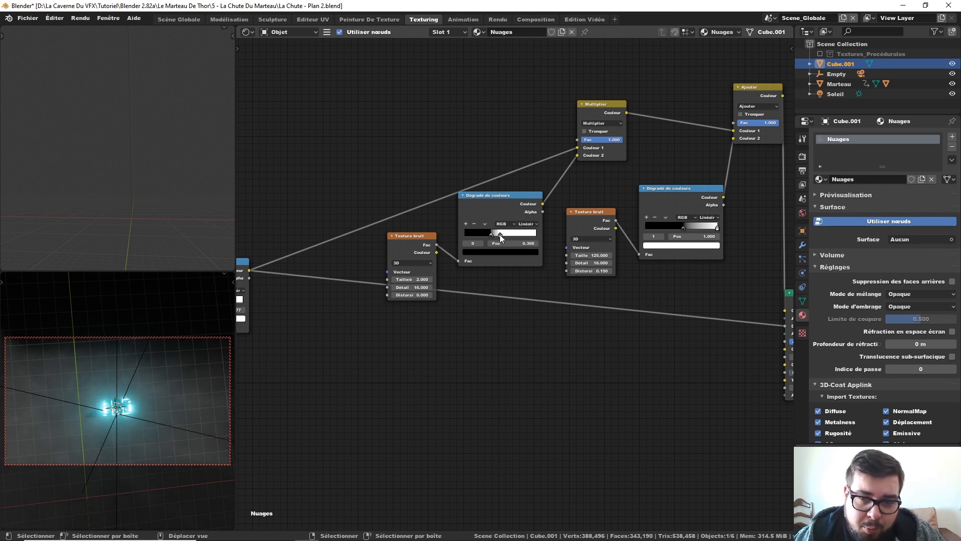
pyautogui.moveTo(500, 234); pyautogui.dragTo(493, 235)
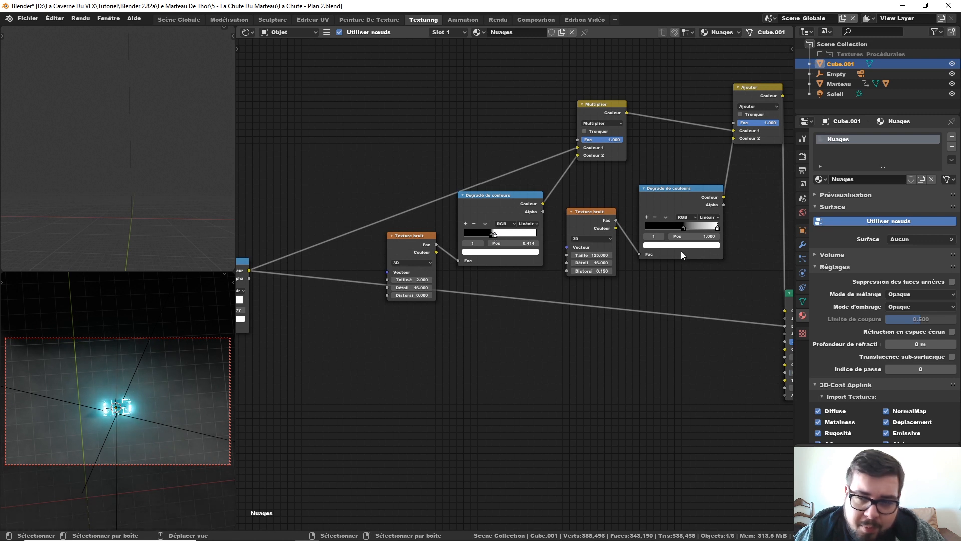
# - Tighten the third colour ramp by shifting its black stop slightly lower and its white stop to about 0.664
pyautogui.click(683, 228)
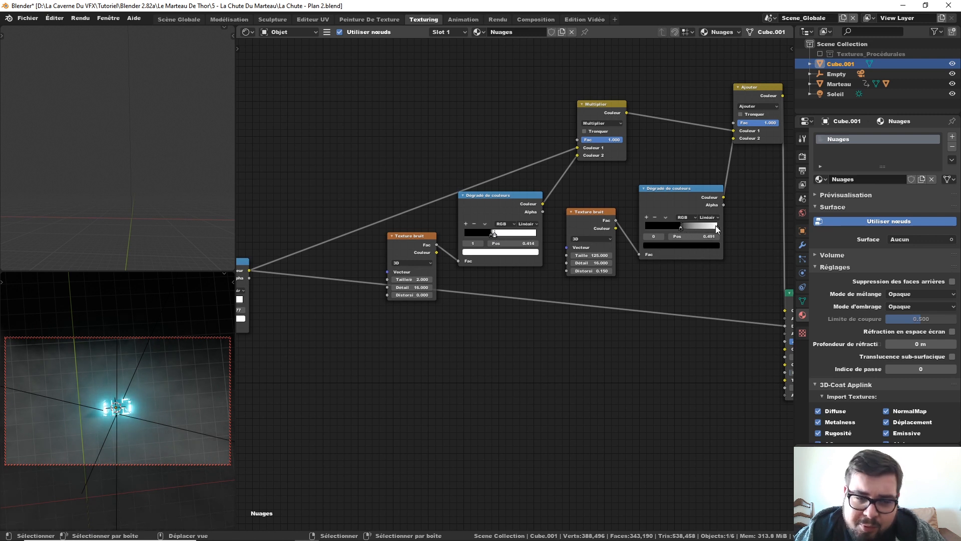
pyautogui.moveTo(717, 228); pyautogui.dragTo(693, 229)
pyautogui.moveTo(666, 264); pyautogui.dragTo(504, 272, button='middle')
pyautogui.moveTo(519, 222); pyautogui.dragTo(426, 193, button='middle')
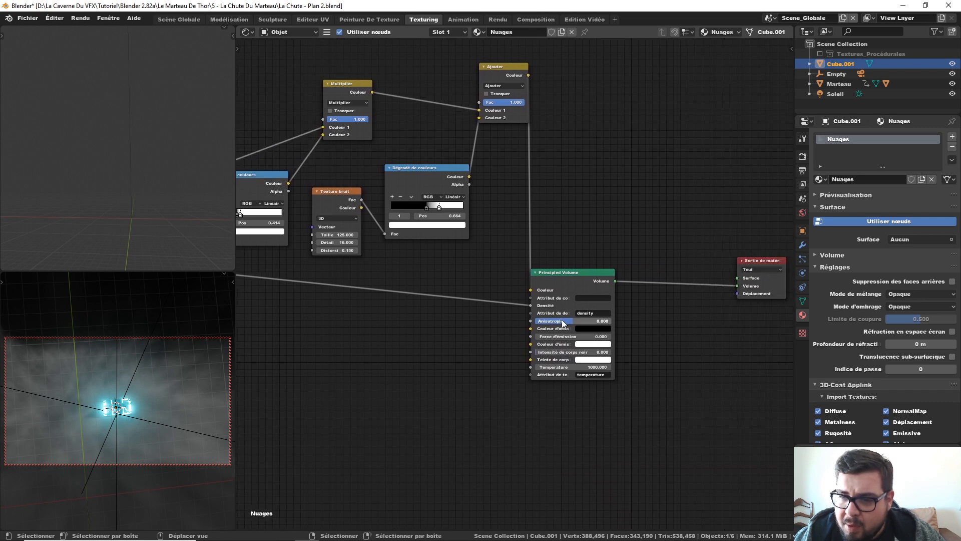
# - Return to the Scène Globale workspace and play the cloud animation through the camera
pyautogui.click(178, 19)
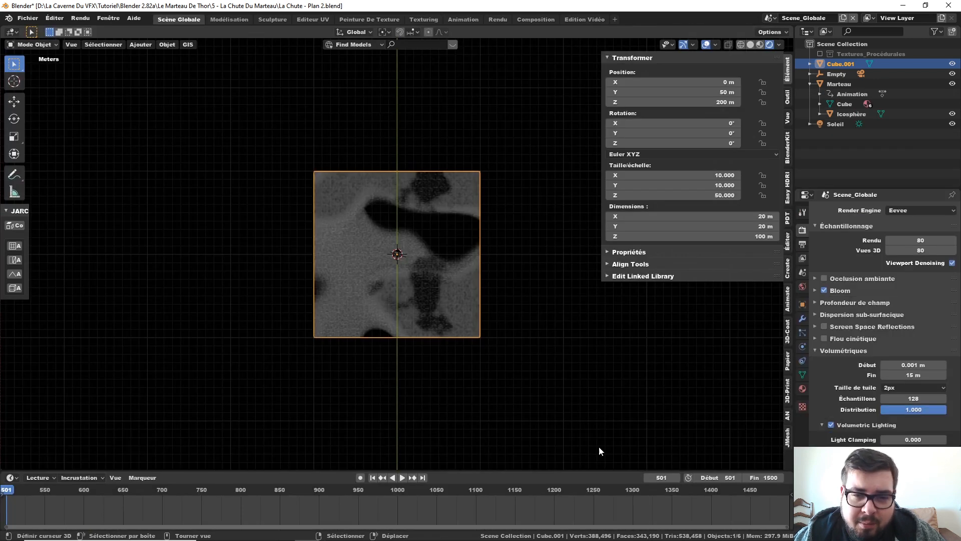
pyautogui.press('KP_0')
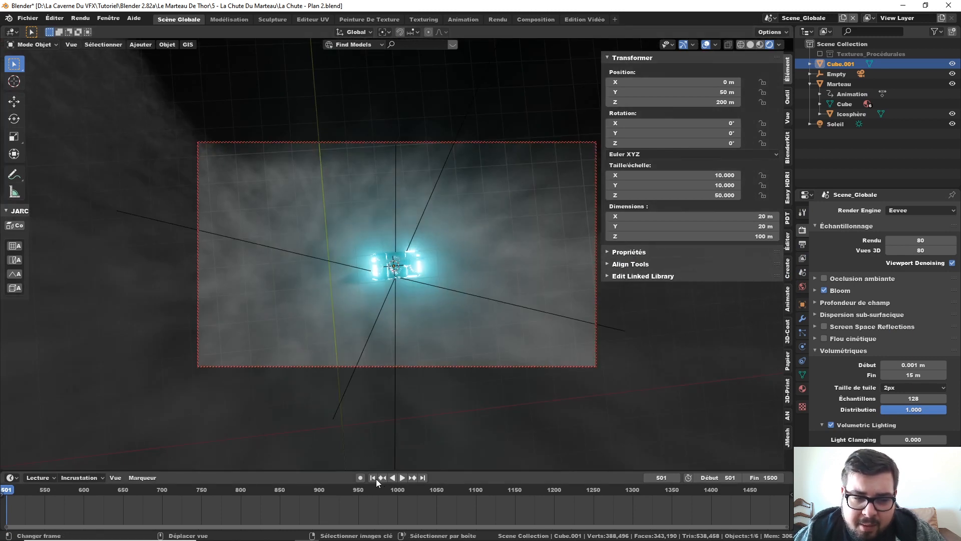
pyautogui.click(404, 478)
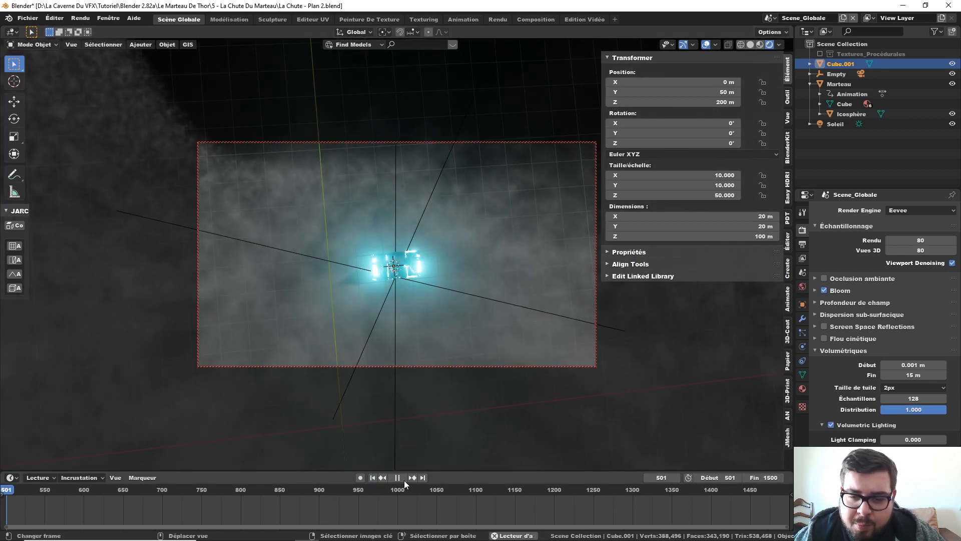
# - Set the Eevee volumetric tile size to 16px in the render settings
pyautogui.click(802, 244)
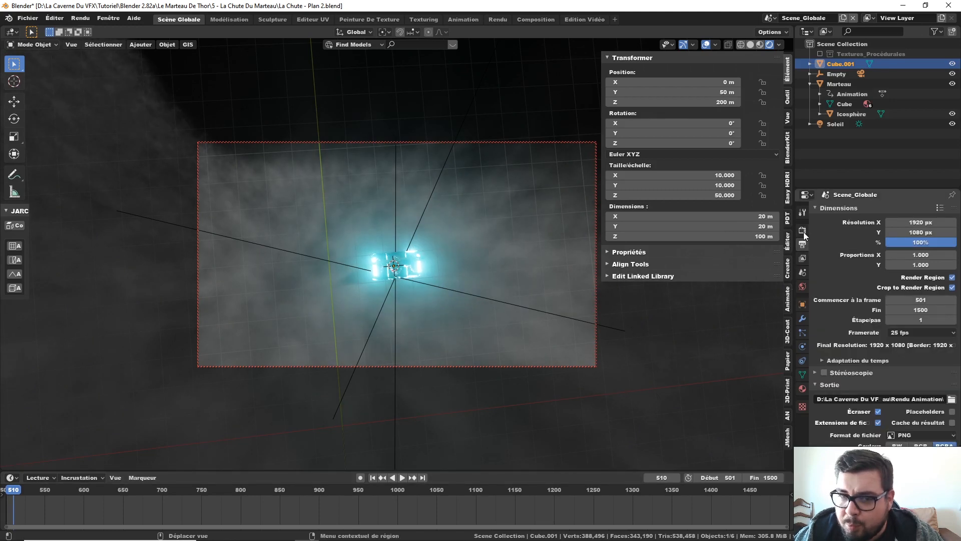
pyautogui.click(803, 231)
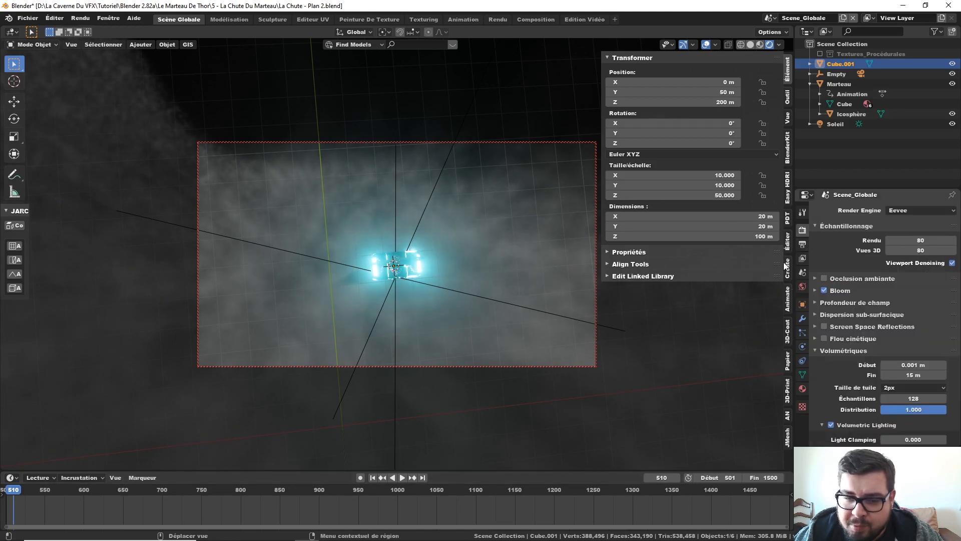
pyautogui.click(919, 387)
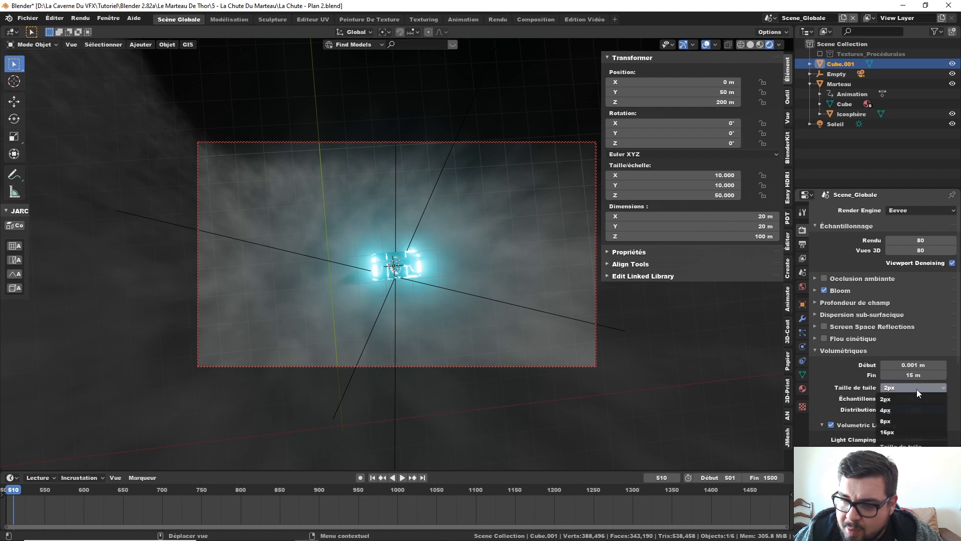
pyautogui.click(890, 432)
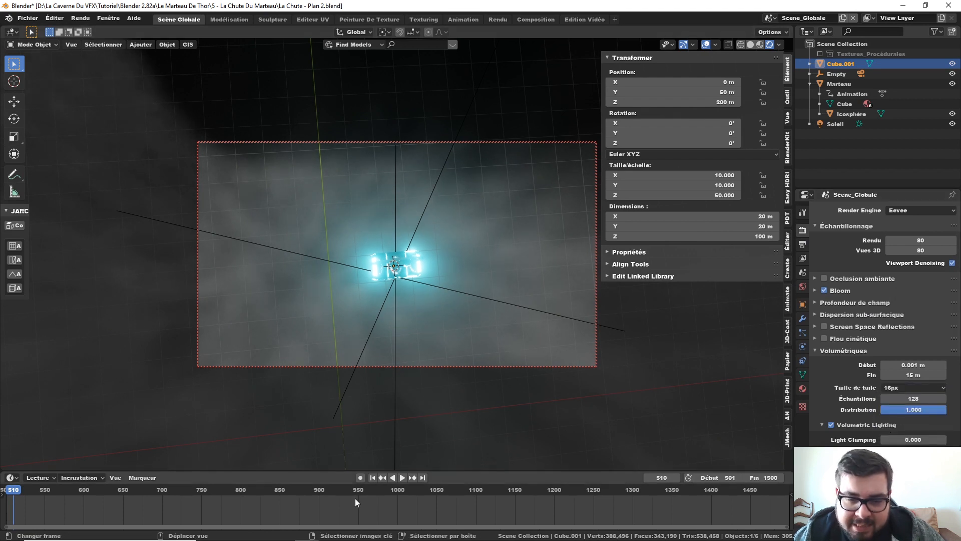
# - Replay the fall from the first frame to check the clouds and hammer movement, and rewind to frame 501
pyautogui.click(376, 478)
pyautogui.click(404, 477)
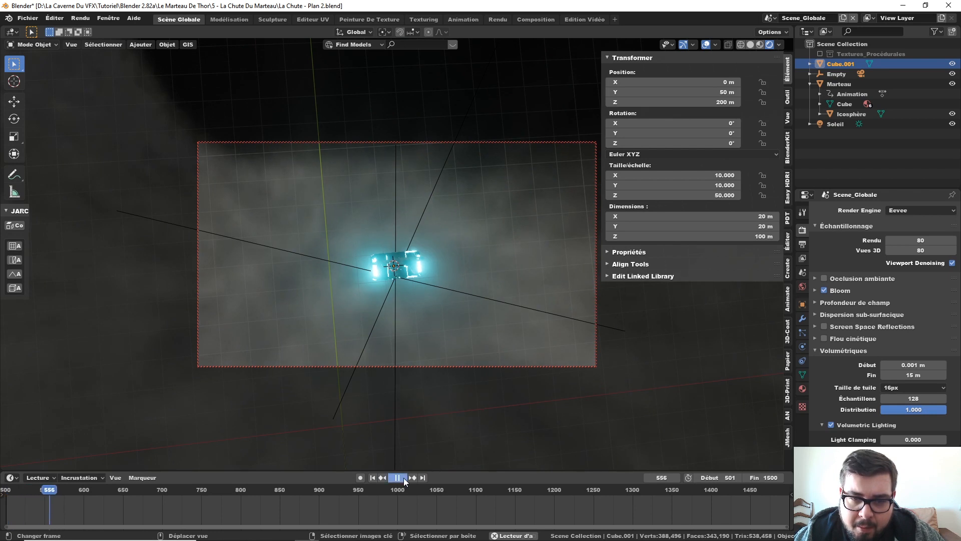
pyautogui.click(404, 478)
pyautogui.click(373, 478)
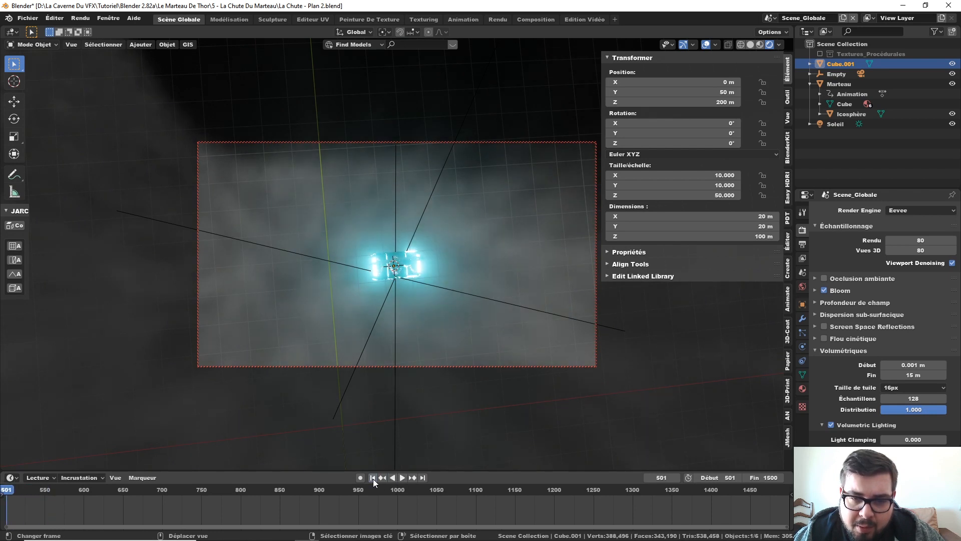
# - Select the hammer and try a Z position of 90 m at frame 501
pyautogui.click(414, 272)
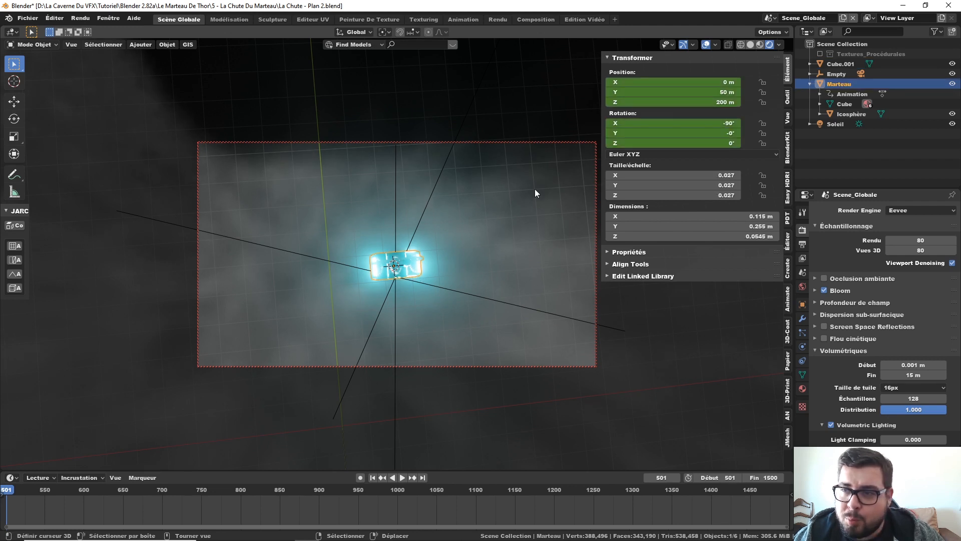
pyautogui.click(704, 103)
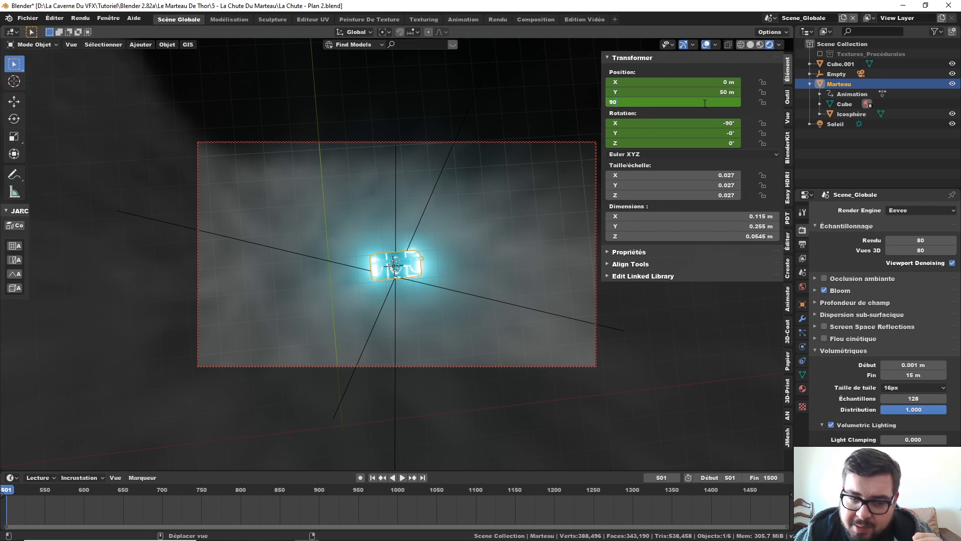
pyautogui.write('90')
pyautogui.press('Return')
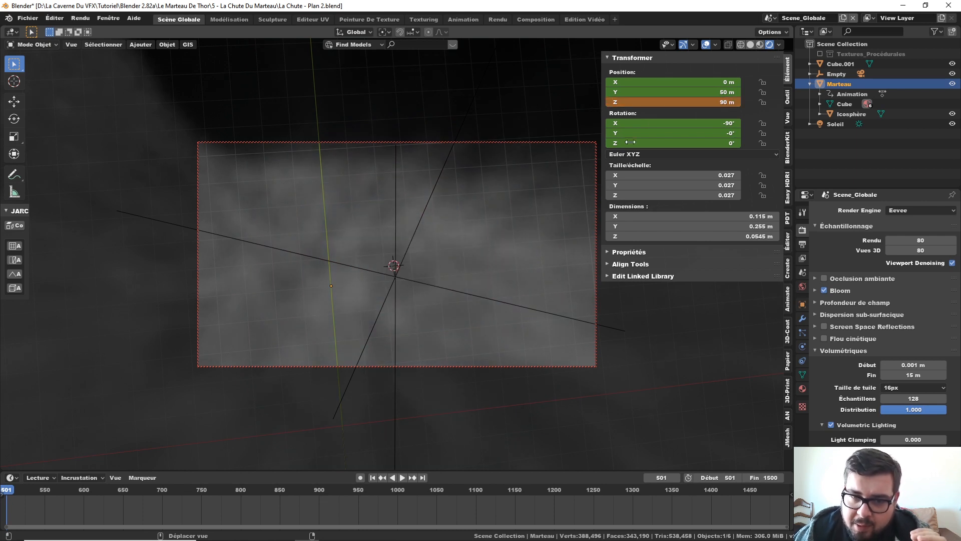
# - Advance to frame 650, set the hammer's Z position to 90 m and keyframe its position
pyautogui.press('space')
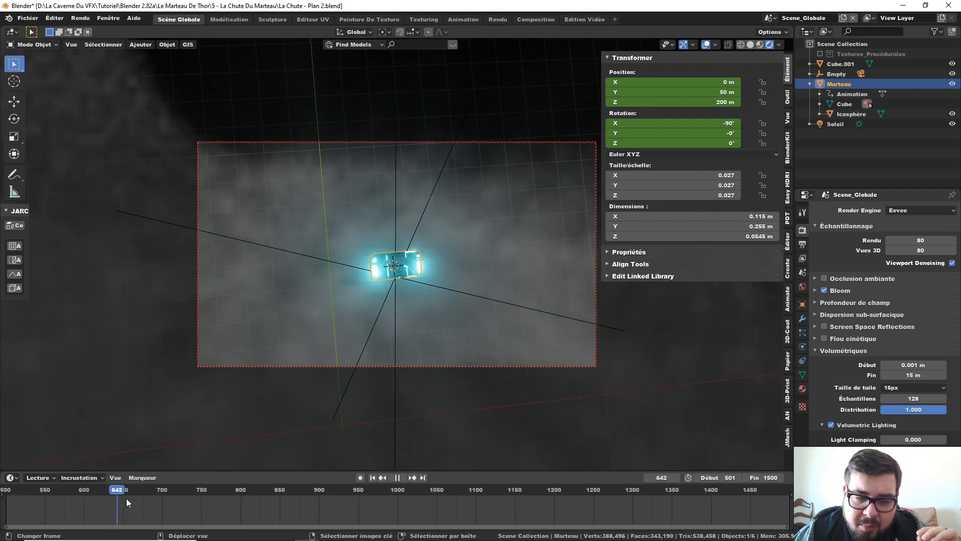
pyautogui.press('space')
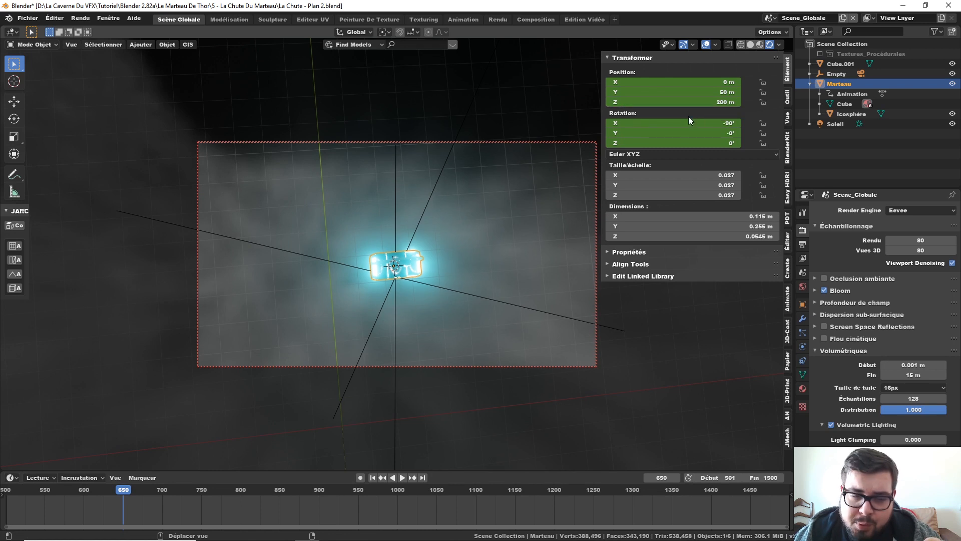
pyautogui.click(704, 104)
pyautogui.write('0')
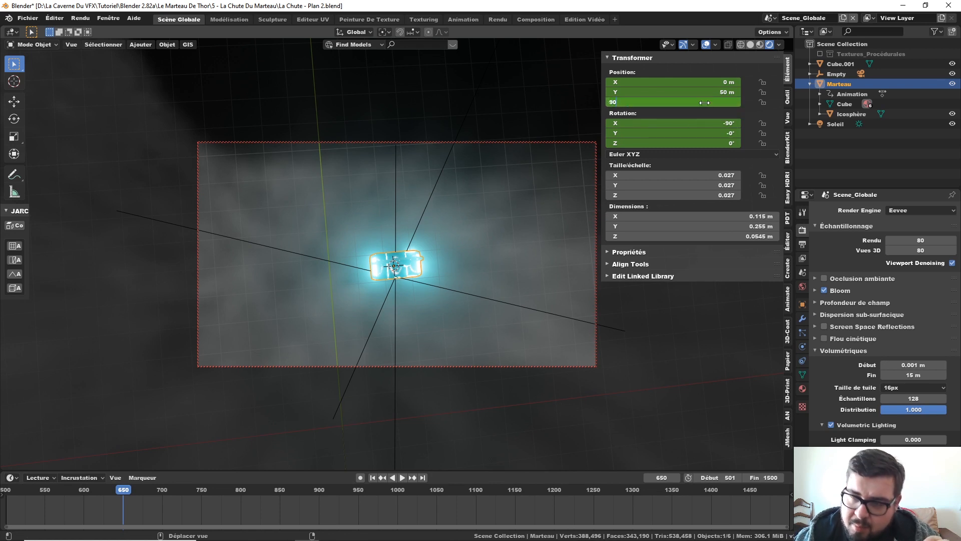
pyautogui.press('Return')
pyautogui.rightClick(705, 102)
pyautogui.click(706, 102)
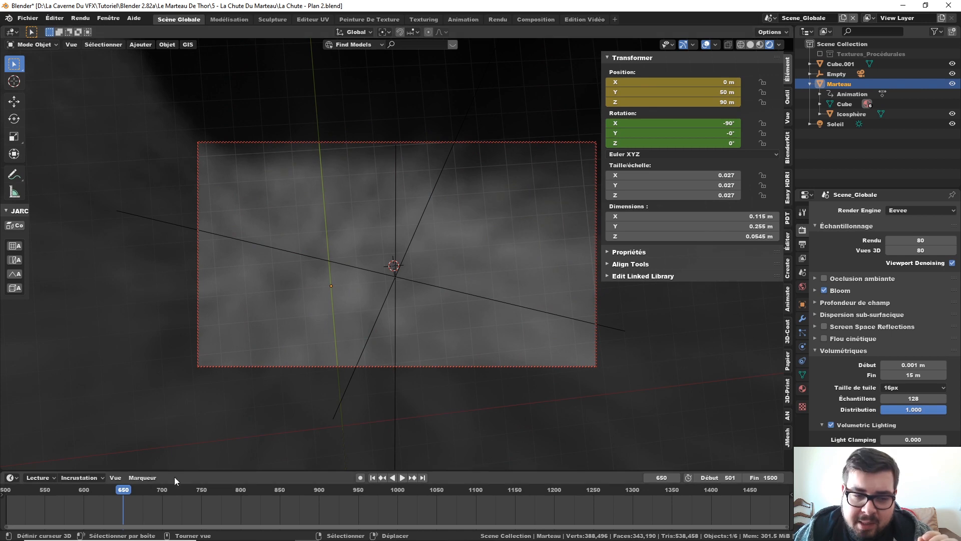
# - Back at frame 501, set the hammer's Z position to 200 m and insert a keyframe on its rotation
pyautogui.moveTo(121, 489); pyautogui.dragTo(773, 488)
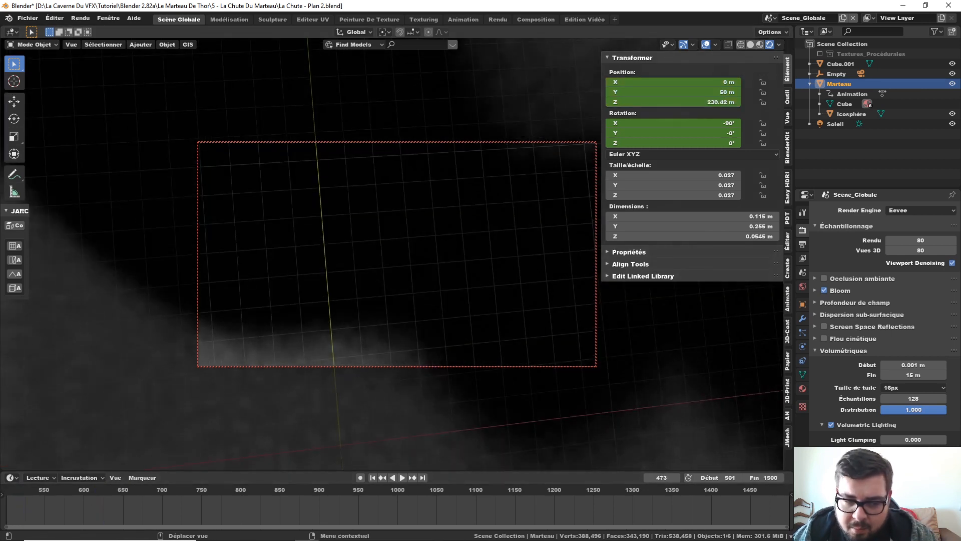
pyautogui.moveTo(37, 494); pyautogui.dragTo(8, 494)
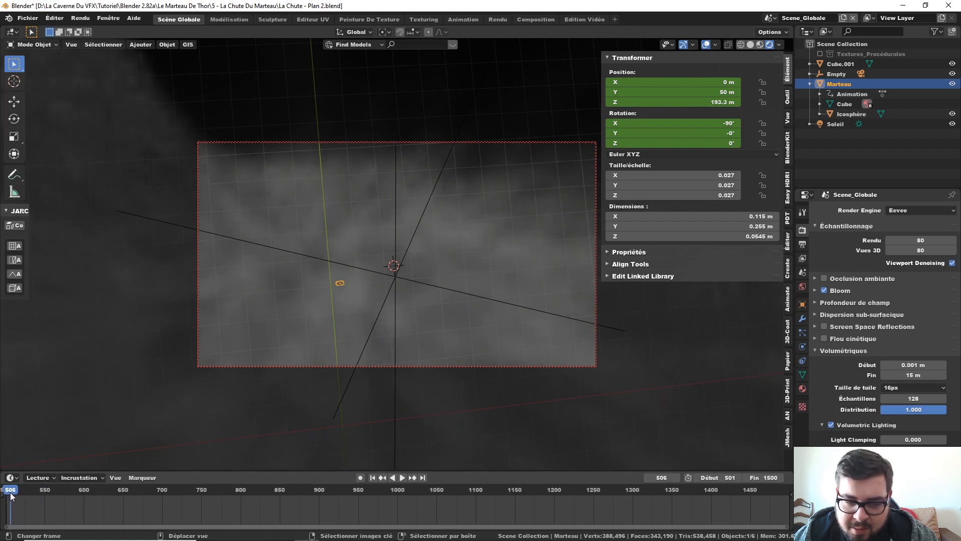
pyautogui.hotkey('shift', 'Left')
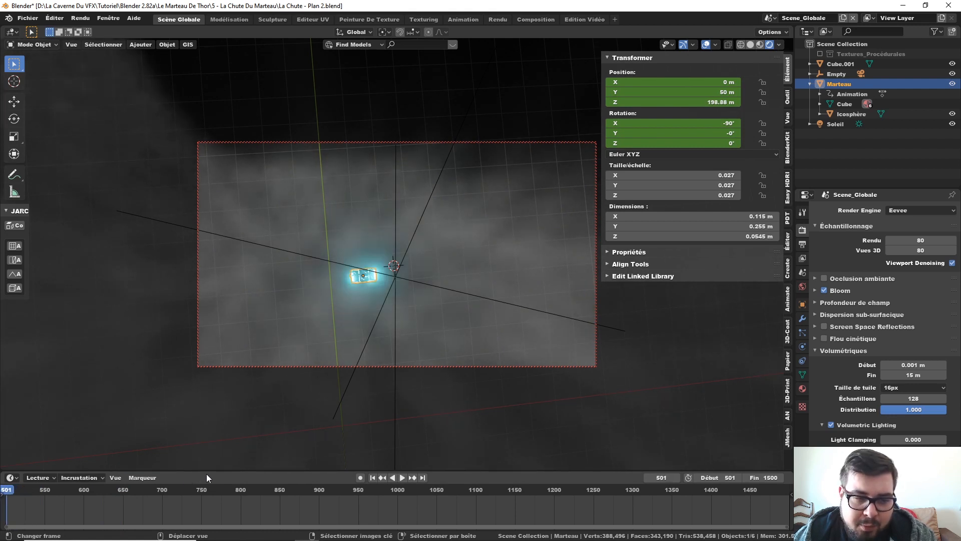
pyautogui.click(714, 102)
pyautogui.write('200')
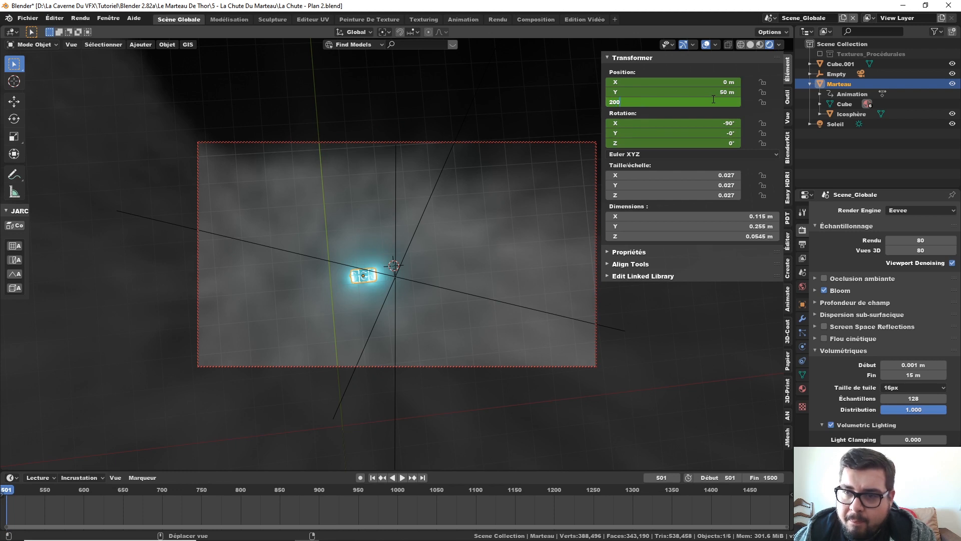
pyautogui.press('Return')
pyautogui.rightClick(703, 123)
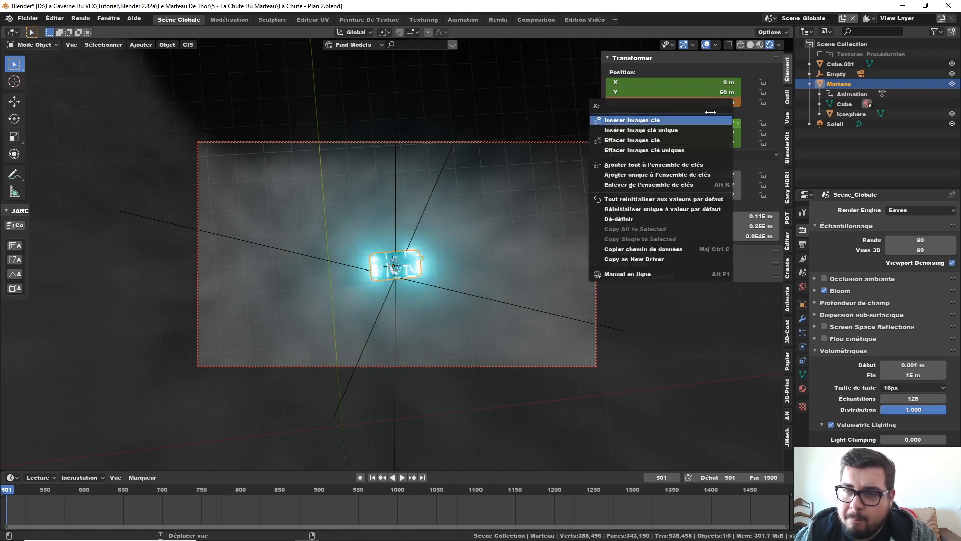
pyautogui.click(702, 119)
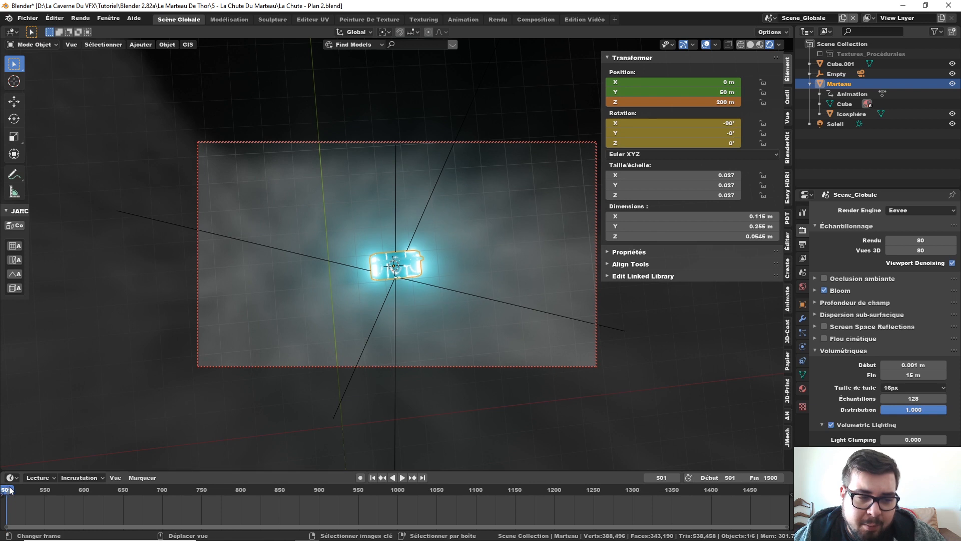
# - At frame 650, lower the camera's Empty to a Z position of about 88.85 m near the hammer and keyframe its position
pyautogui.press('space')
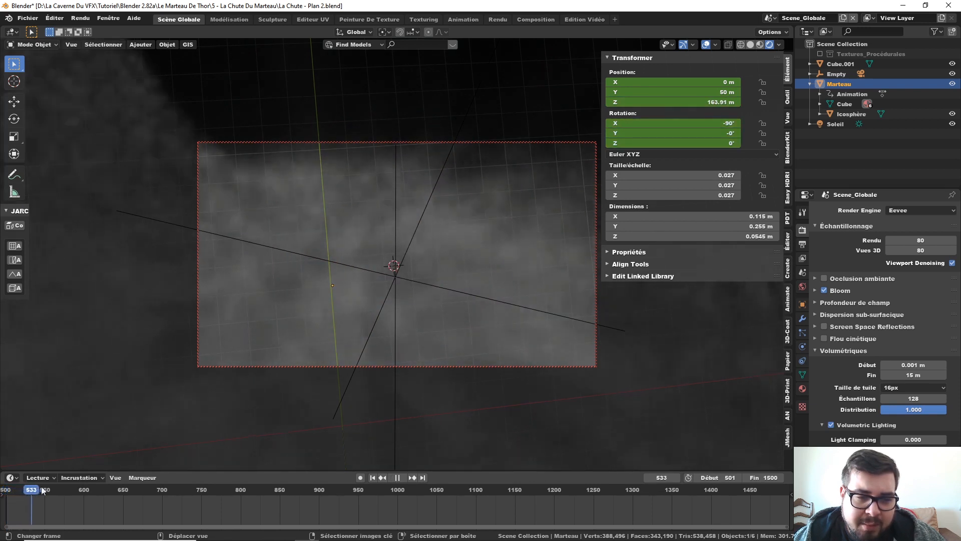
pyautogui.moveTo(43, 491); pyautogui.dragTo(123, 491)
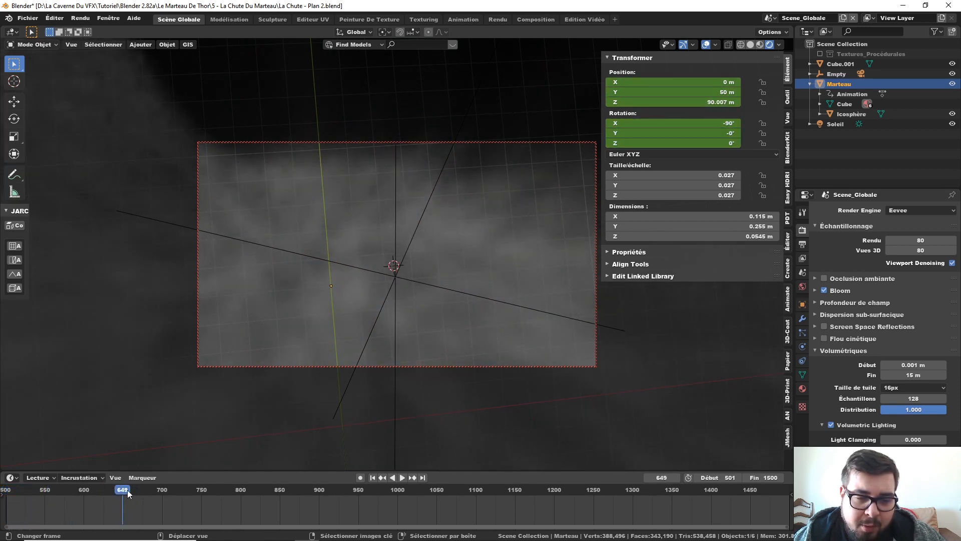
pyautogui.press('Right')
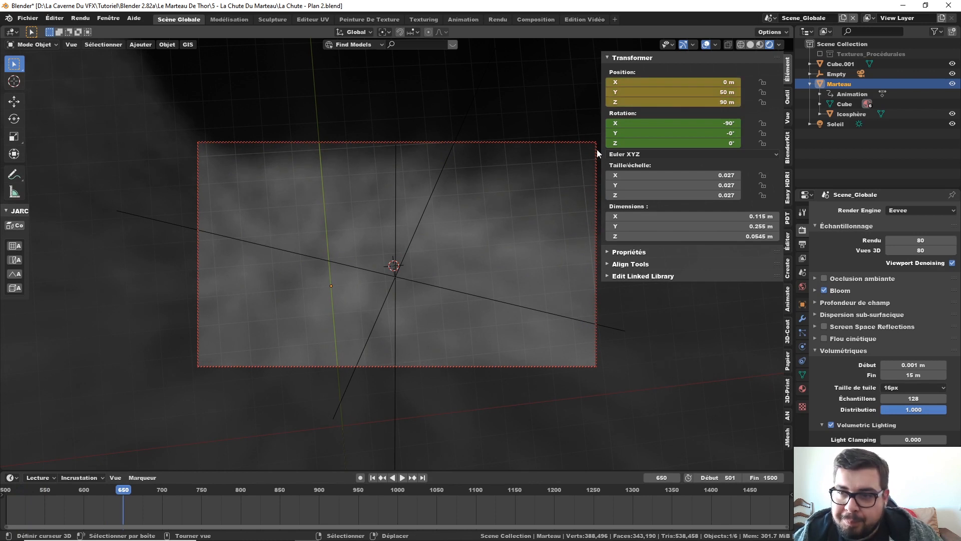
pyautogui.click(417, 281)
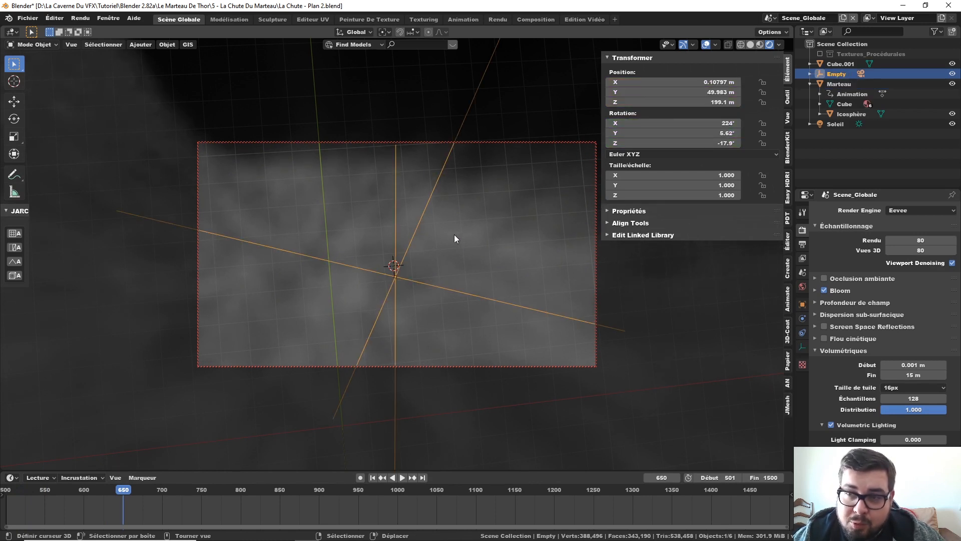
pyautogui.moveTo(693, 103)
pyautogui.mouseDown()
pyautogui.moveTo(705, 103)
pyautogui.moveTo(693, 103)
pyautogui.mouseUp()
pyautogui.click(693, 102)
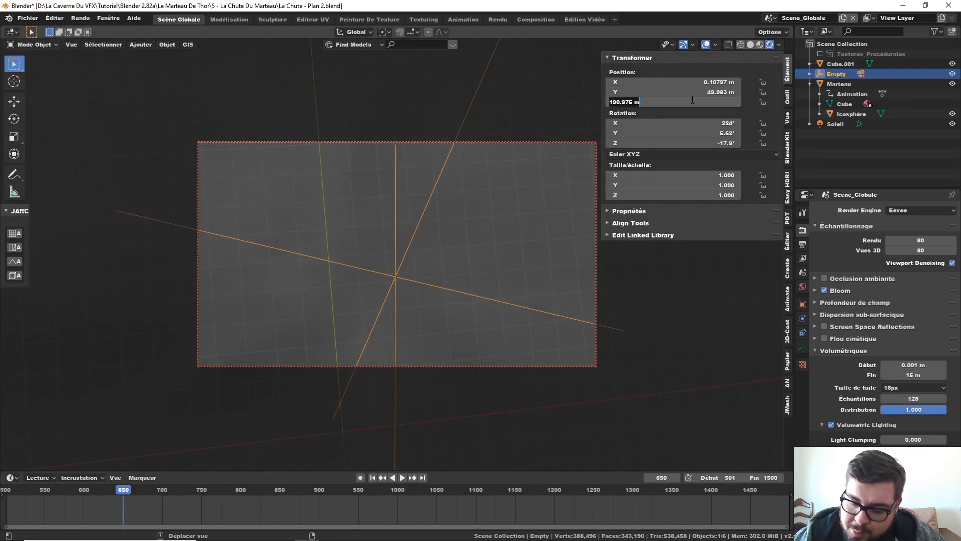
pyautogui.press('Return')
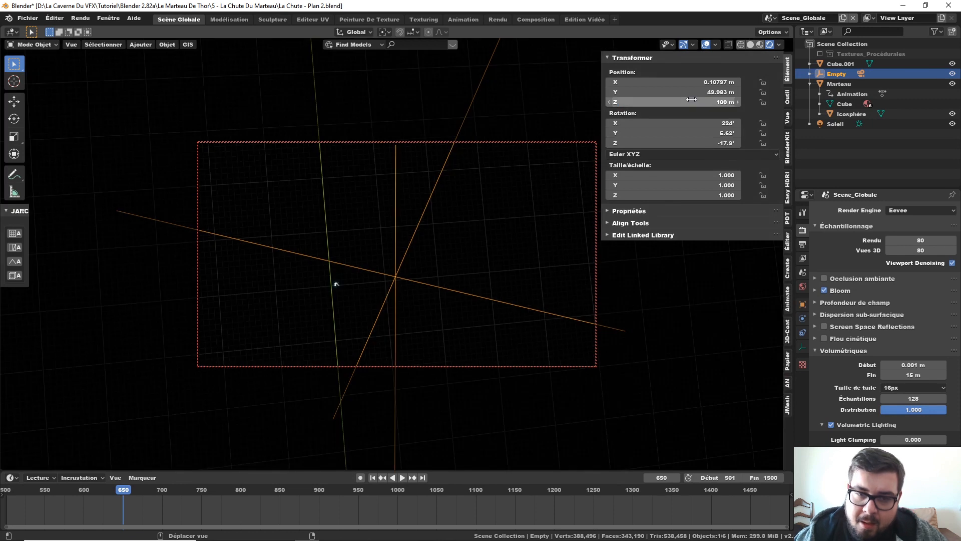
pyautogui.moveTo(698, 103); pyautogui.dragTo(683, 103)
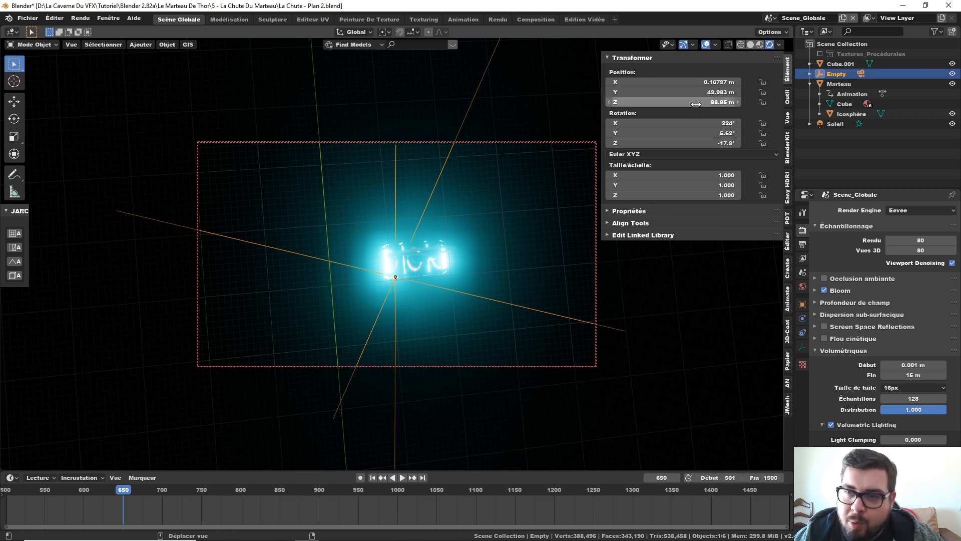
pyautogui.rightClick(693, 103)
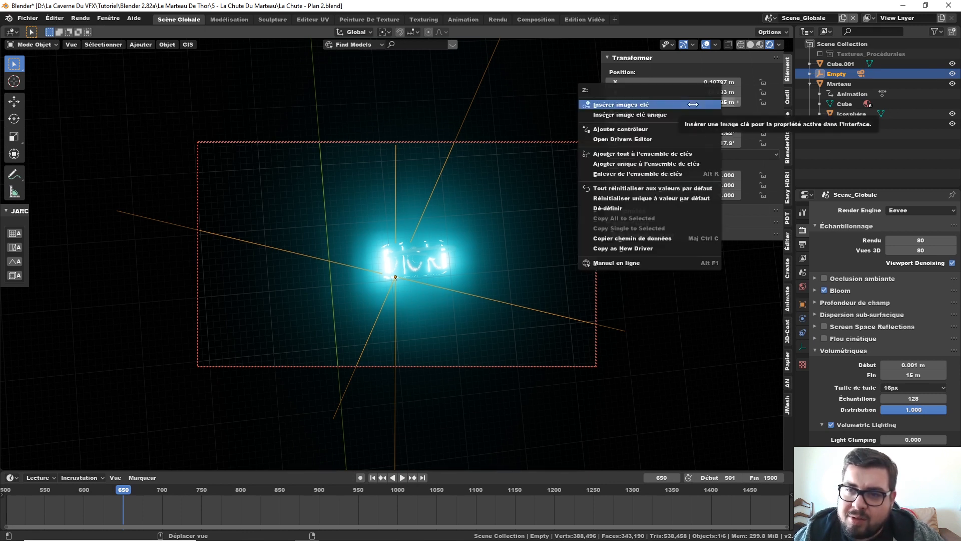
pyautogui.click(693, 105)
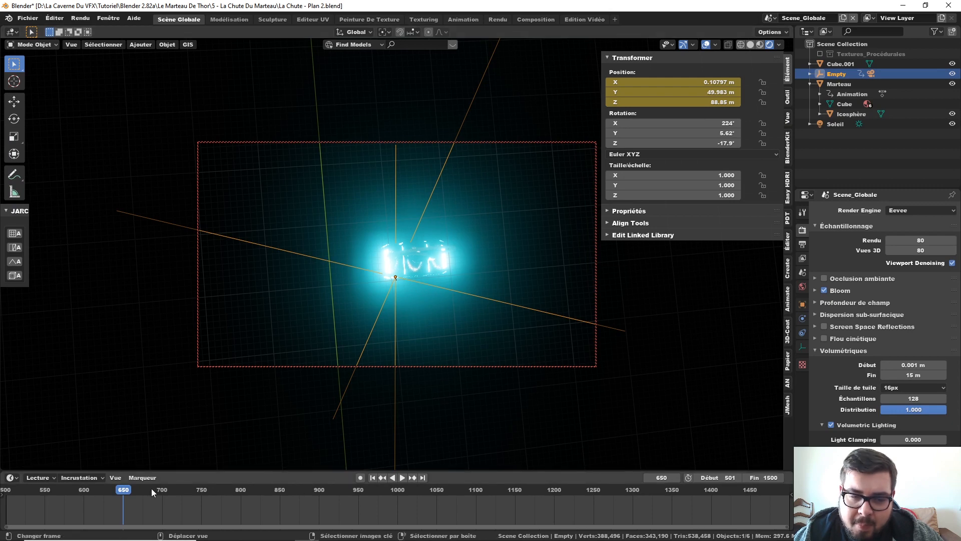
# - At frame 501, set the Empty's Z position to about 197.5 m to frame the hammer and keyframe its position
pyautogui.moveTo(123, 492); pyautogui.dragTo(15, 497)
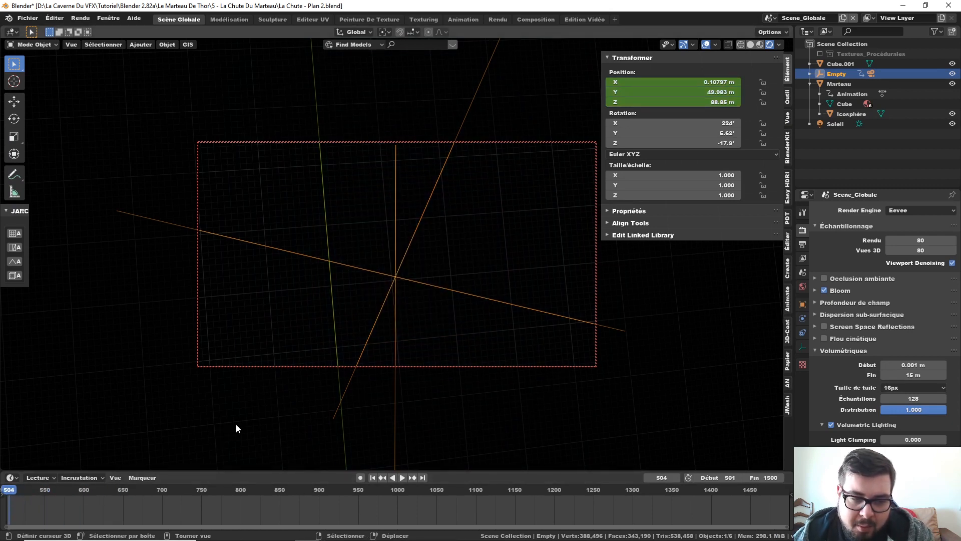
pyautogui.click(701, 104)
pyautogui.write('200**$')
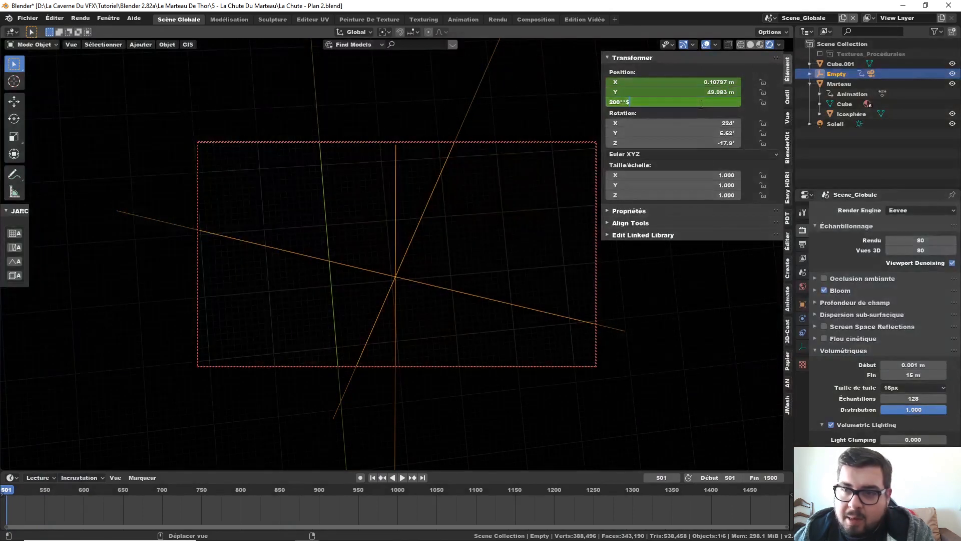
pyautogui.press('Return')
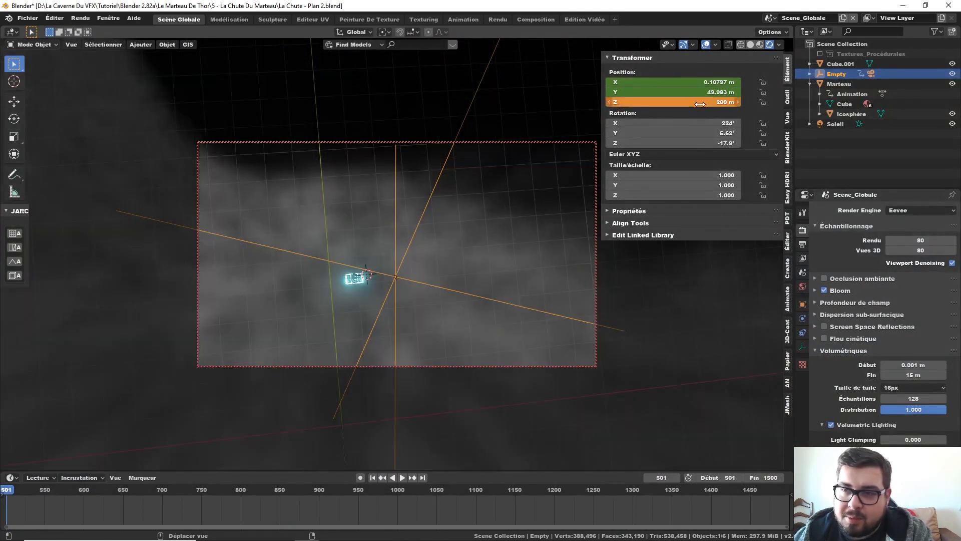
pyautogui.click(701, 104)
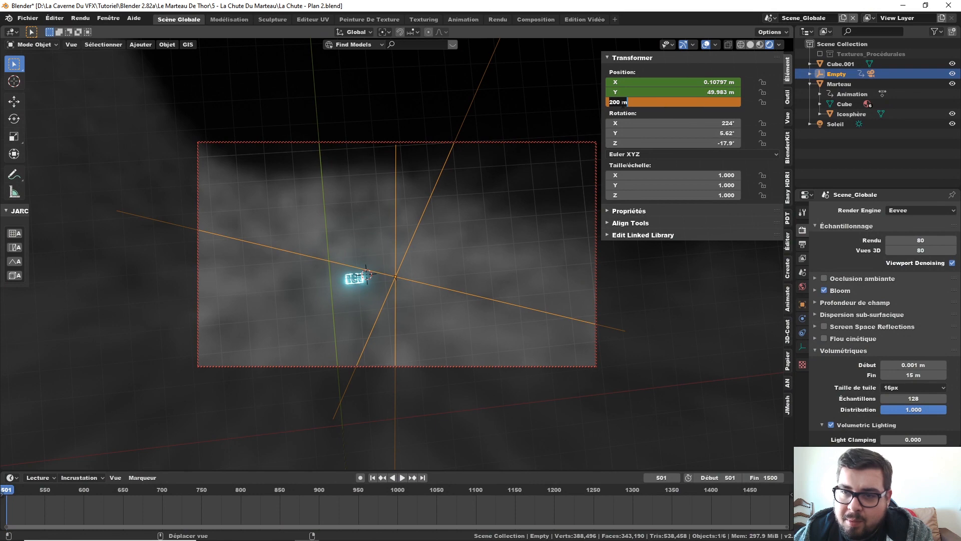
pyautogui.press('Return')
pyautogui.moveTo(685, 103); pyautogui.dragTo(561, 103)
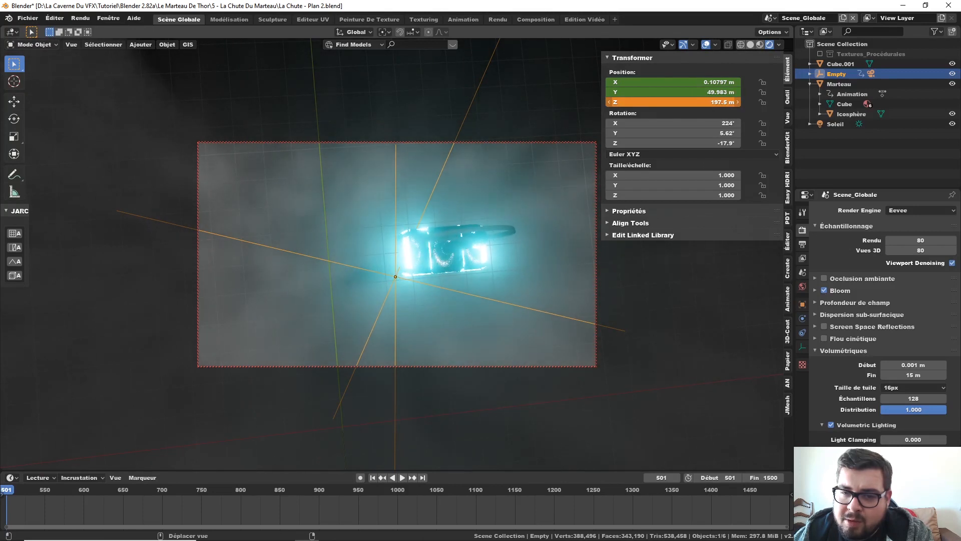
pyautogui.rightClick(698, 104)
pyautogui.click(698, 104)
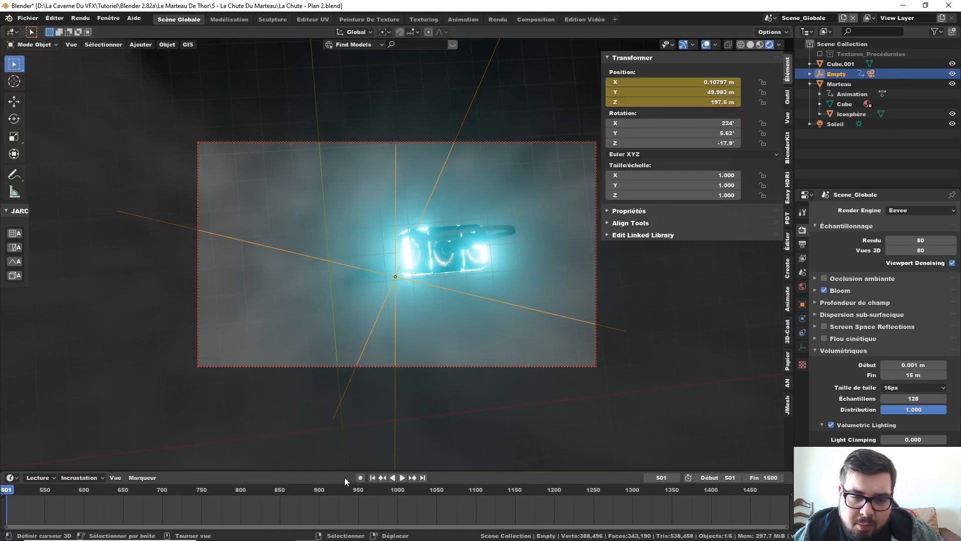
# - Play the fall to about frame 651 to check how the camera follows the hammer, and rewind to frame 501
pyautogui.click(402, 477)
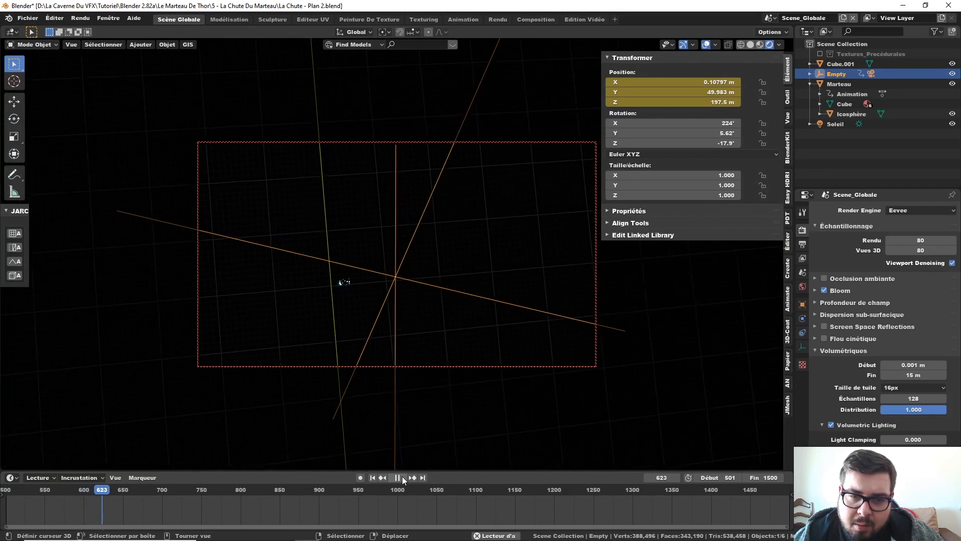
pyautogui.click(402, 477)
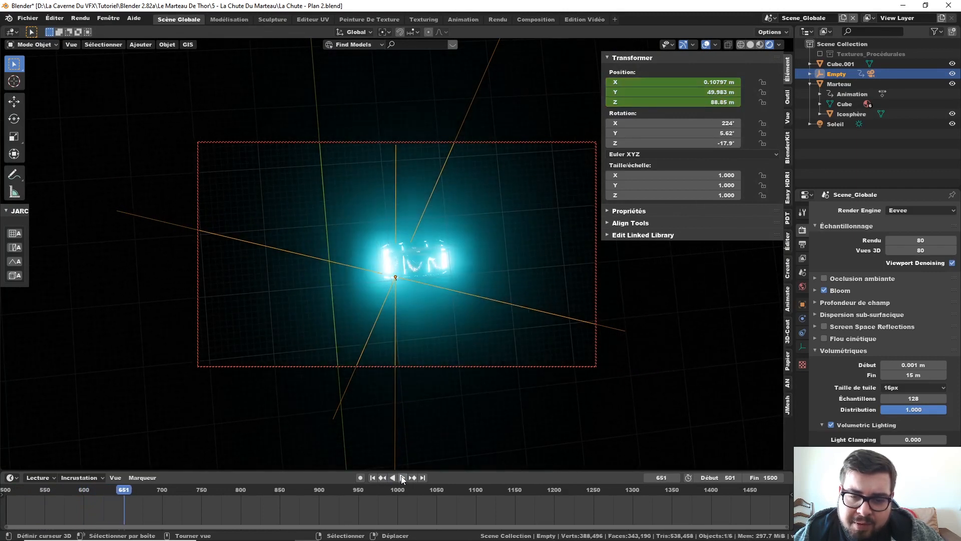
pyautogui.click(373, 477)
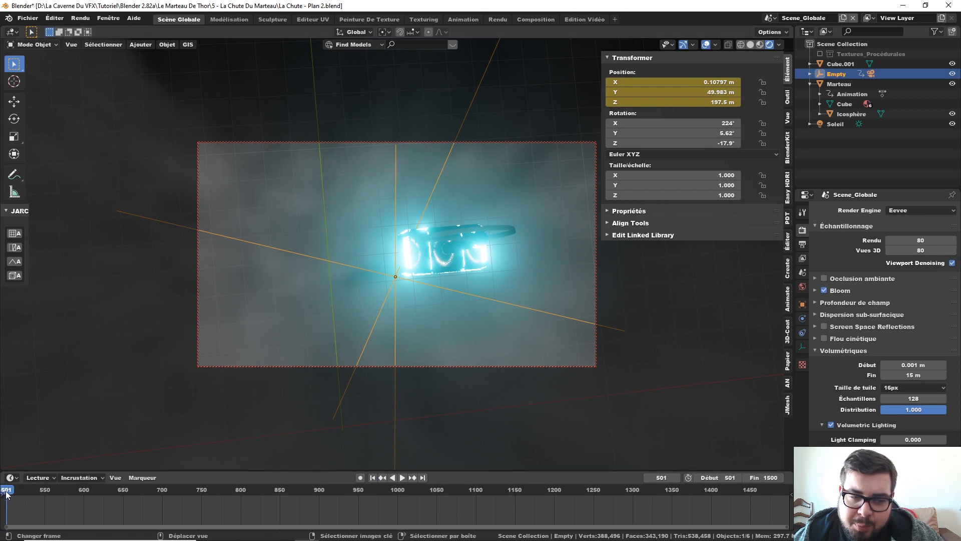
# - Add a position keyframe to the Empty at frame 600 with Z at about 104.74 m, close to the hammer
pyautogui.moveTo(7, 491); pyautogui.dragTo(84, 489)
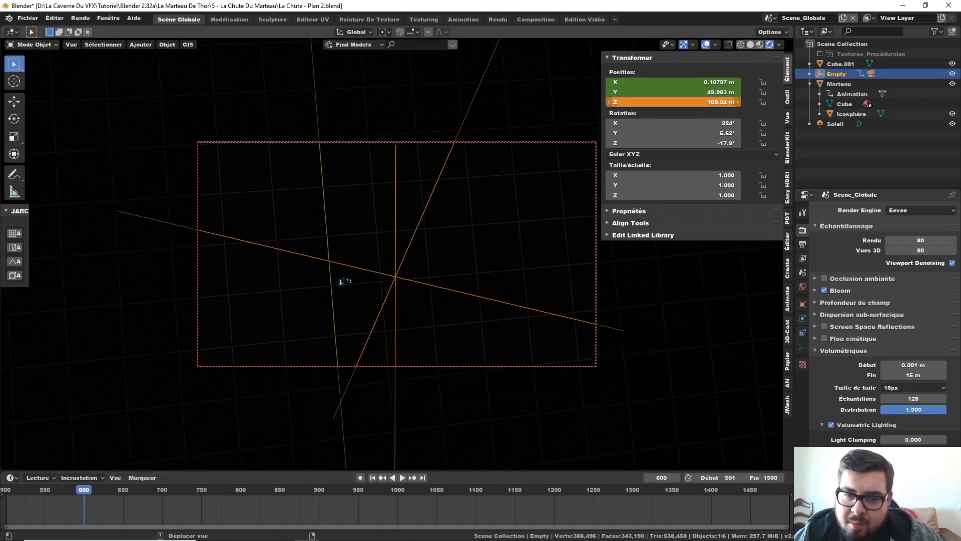
pyautogui.moveTo(720, 105); pyautogui.dragTo(718, 105)
pyautogui.rightClick(719, 105)
pyautogui.click(719, 99)
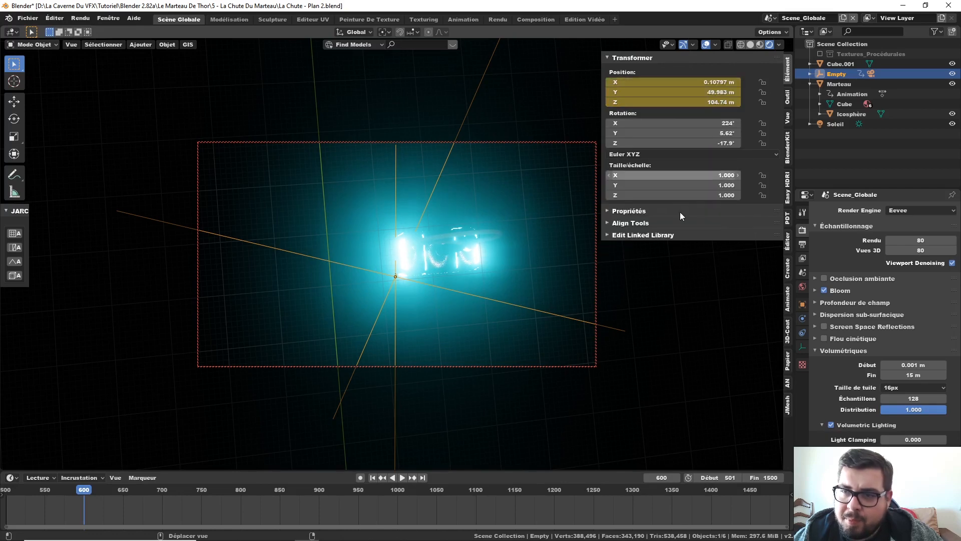
# - Play the camera's descent from frame 600 and stop at frame 650
pyautogui.click(402, 477)
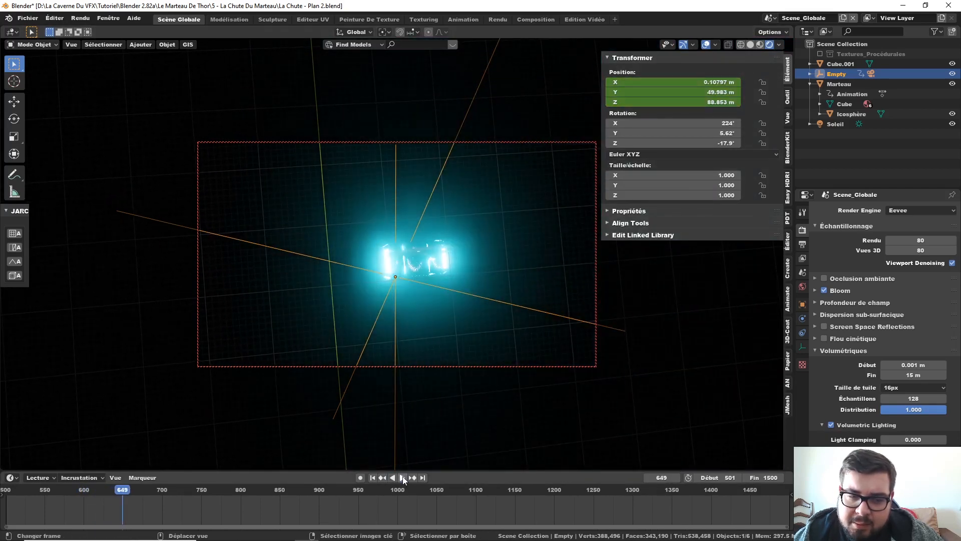
pyautogui.click(404, 477)
pyautogui.press('Right')
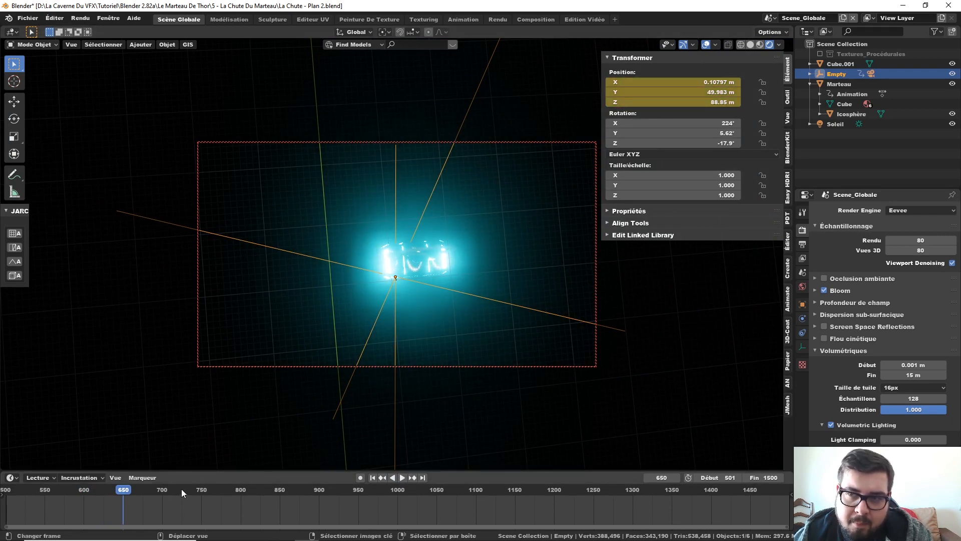
# - Scrub back to about frame 601, play the opening frames of the shot and rewind to frame 501
pyautogui.moveTo(129, 494); pyautogui.dragTo(85, 493)
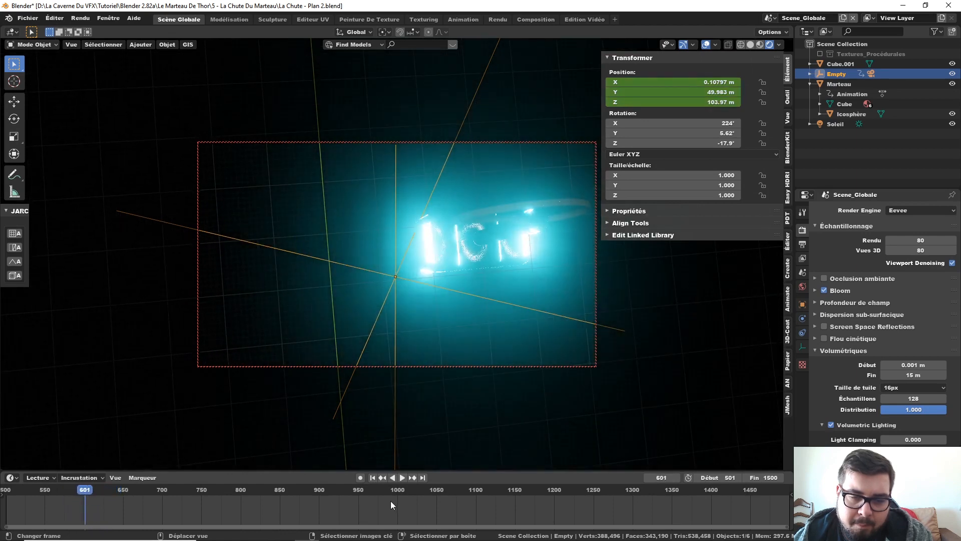
pyautogui.click(393, 478)
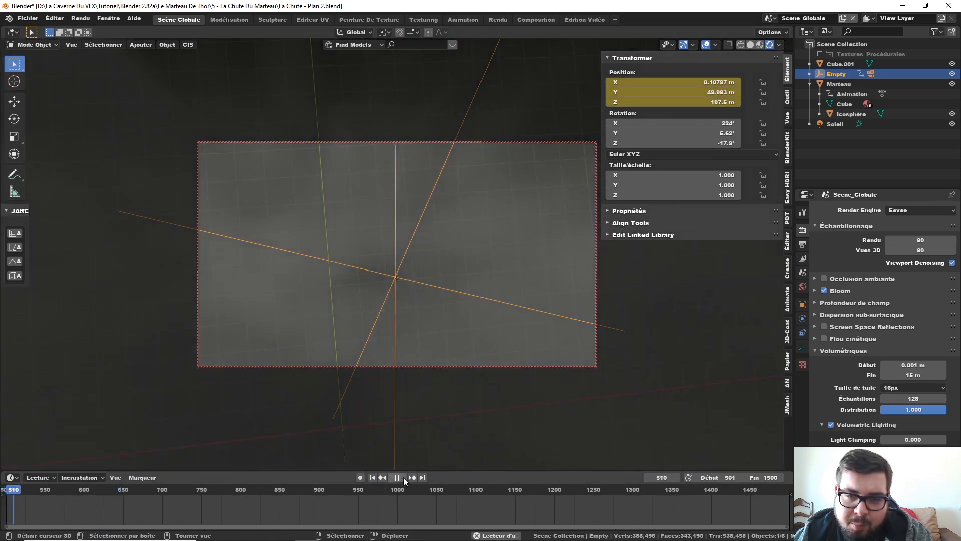
pyautogui.click(404, 477)
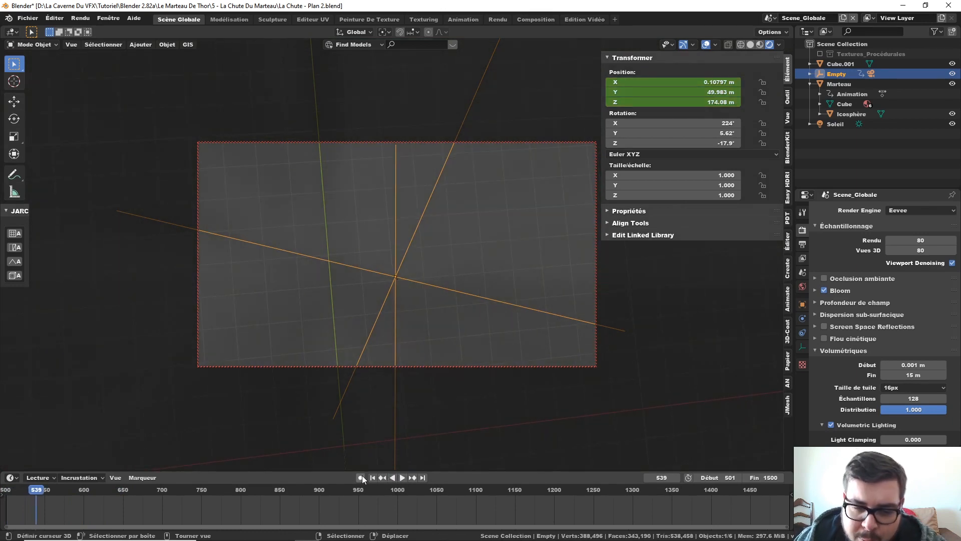
pyautogui.click(373, 478)
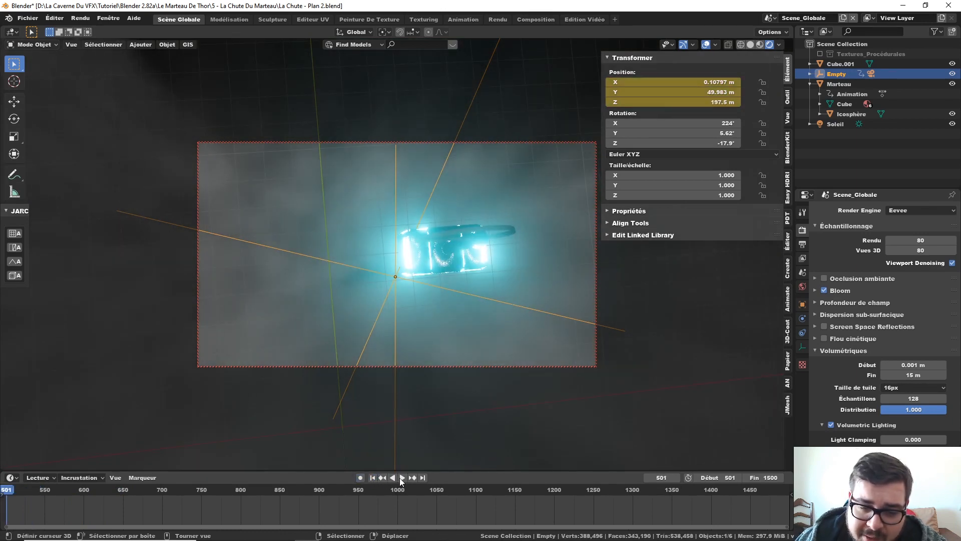
# - Play the fall in short bursts from frame 501 to 650 to compare the hammer's motion with the camera's
pyautogui.click(401, 477)
pyautogui.click(401, 476)
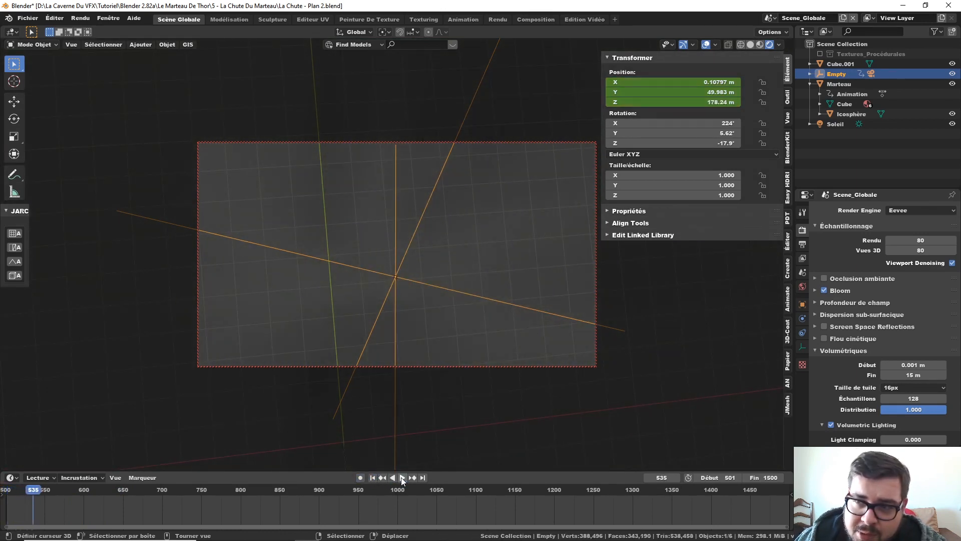
pyautogui.click(401, 477)
pyautogui.click(401, 477)
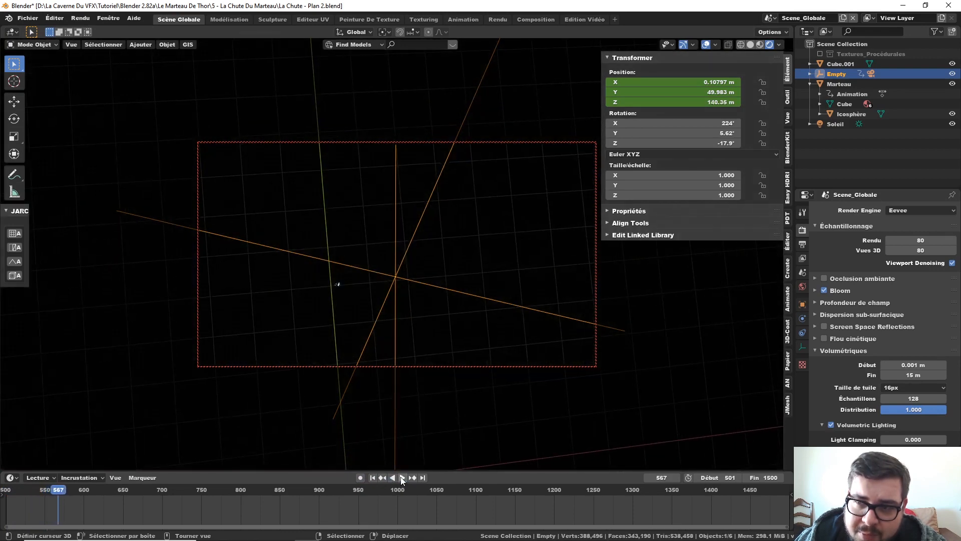
pyautogui.click(400, 477)
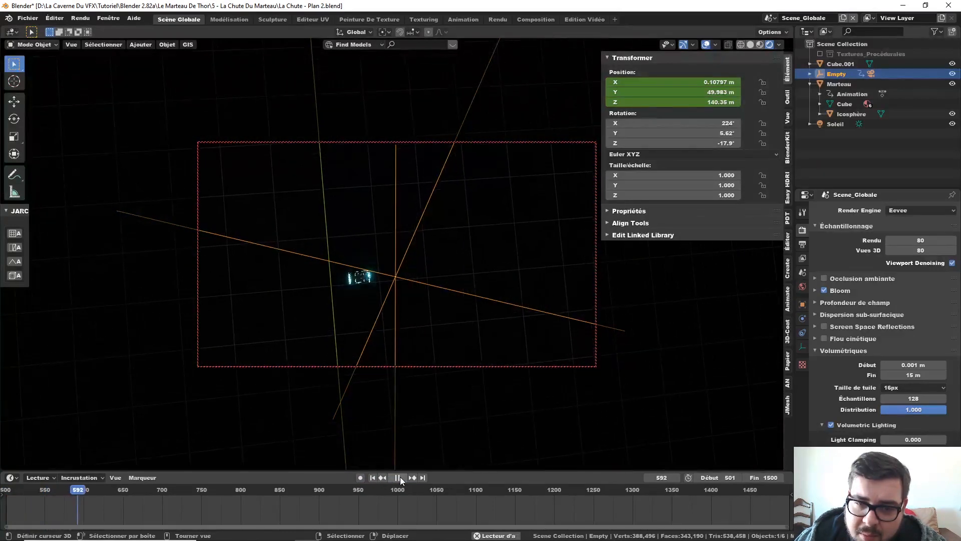
pyautogui.click(400, 476)
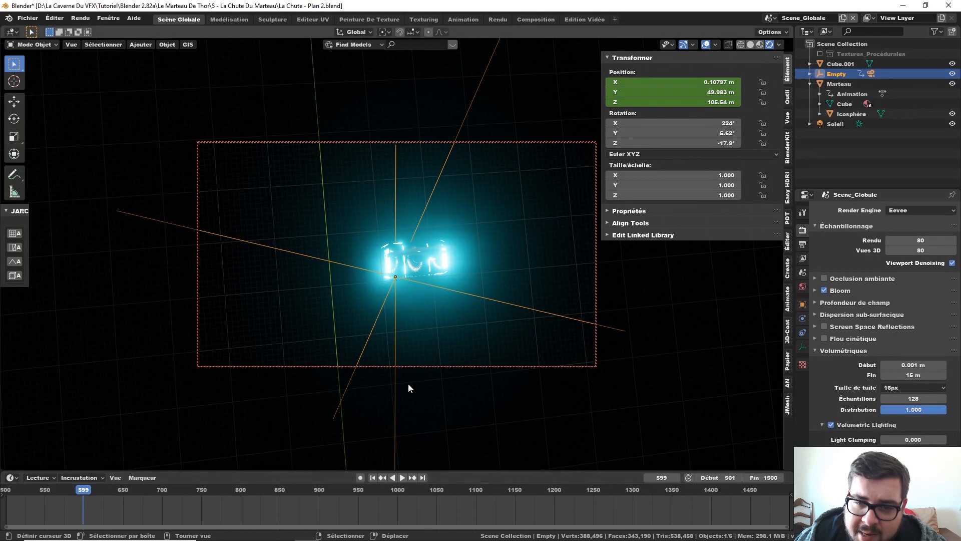
pyautogui.click(433, 269)
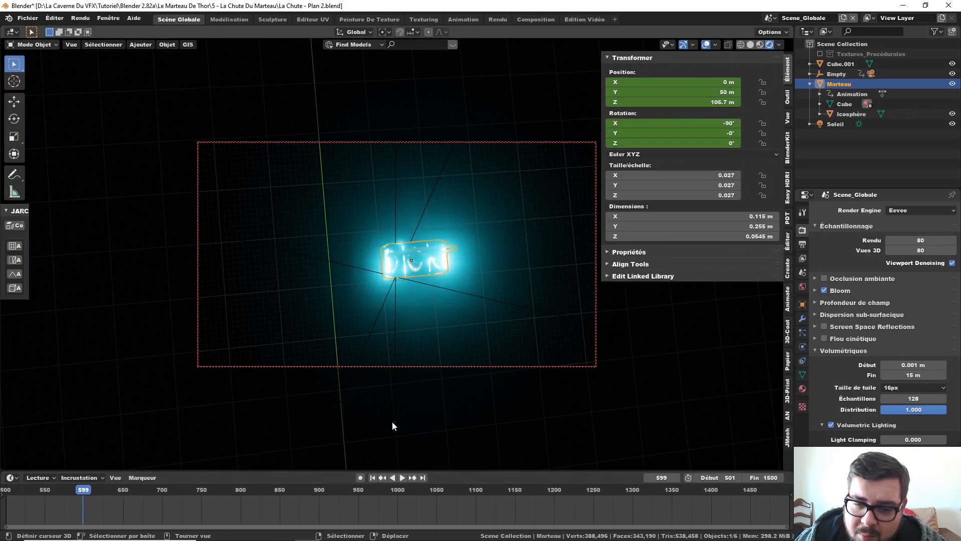
pyautogui.click(403, 478)
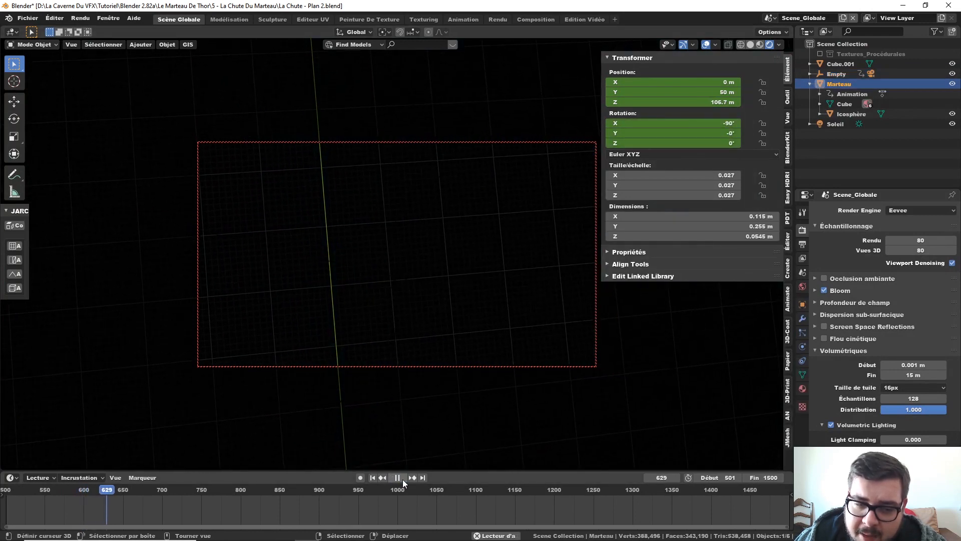
pyautogui.click(402, 478)
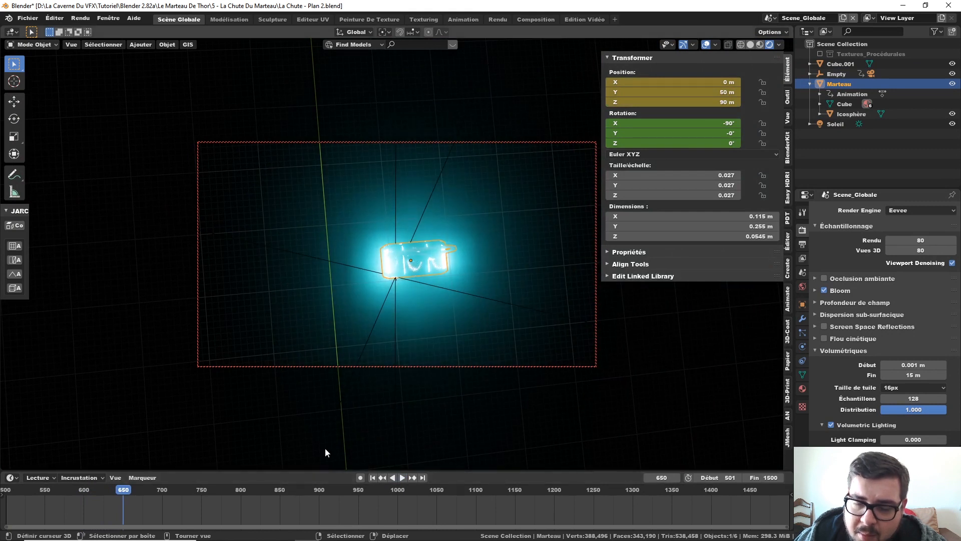
# - Back at frame 501, remove the camera's parent in its object relations
pyautogui.click(432, 366)
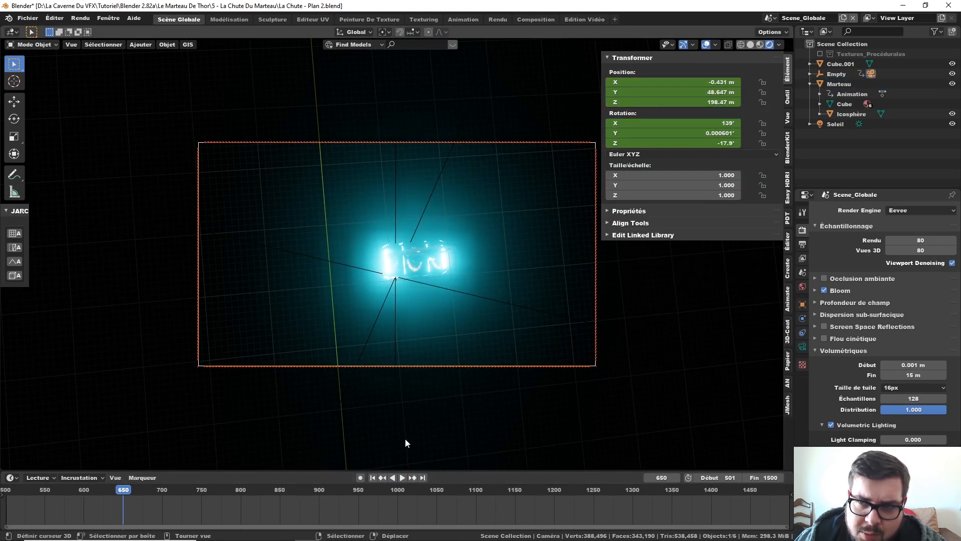
pyautogui.hotkey('shift', 'Left')
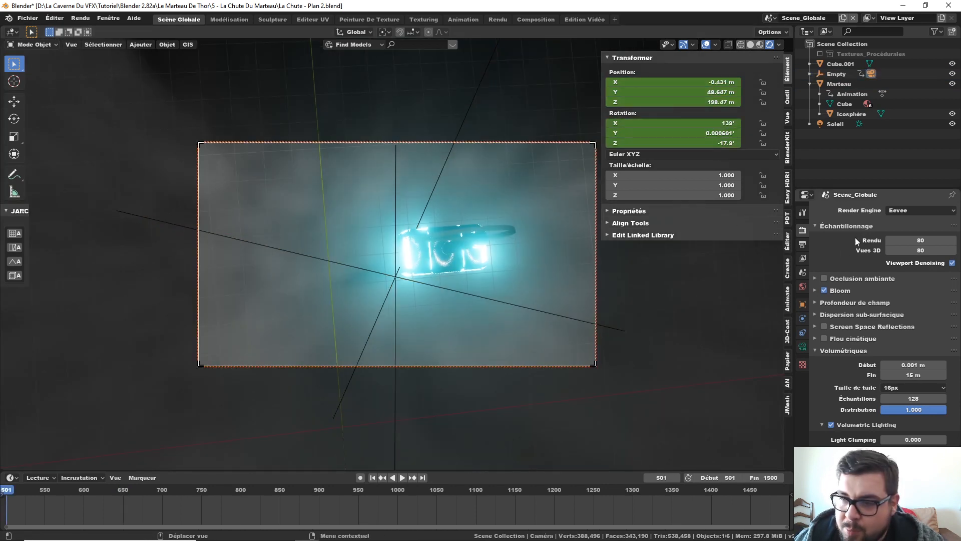
pyautogui.click(803, 305)
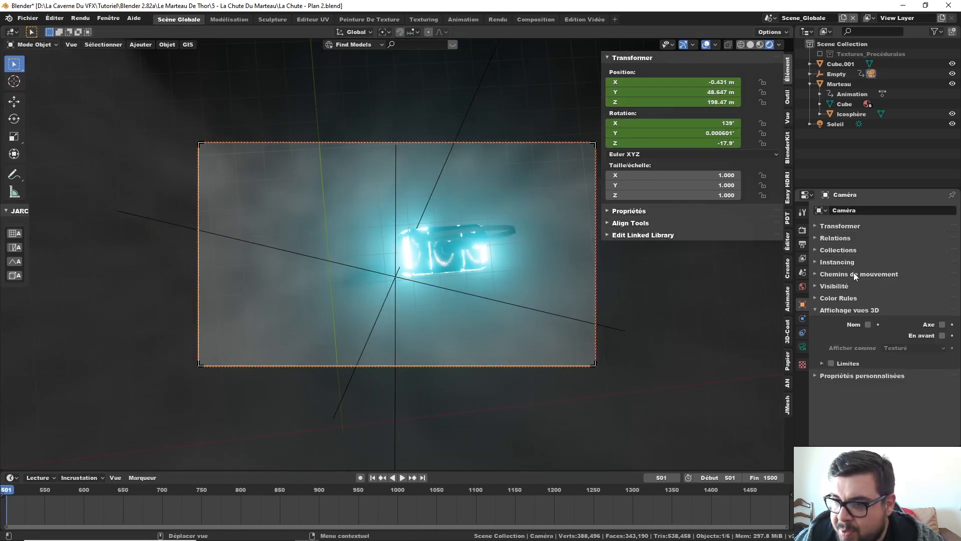
pyautogui.click(814, 226)
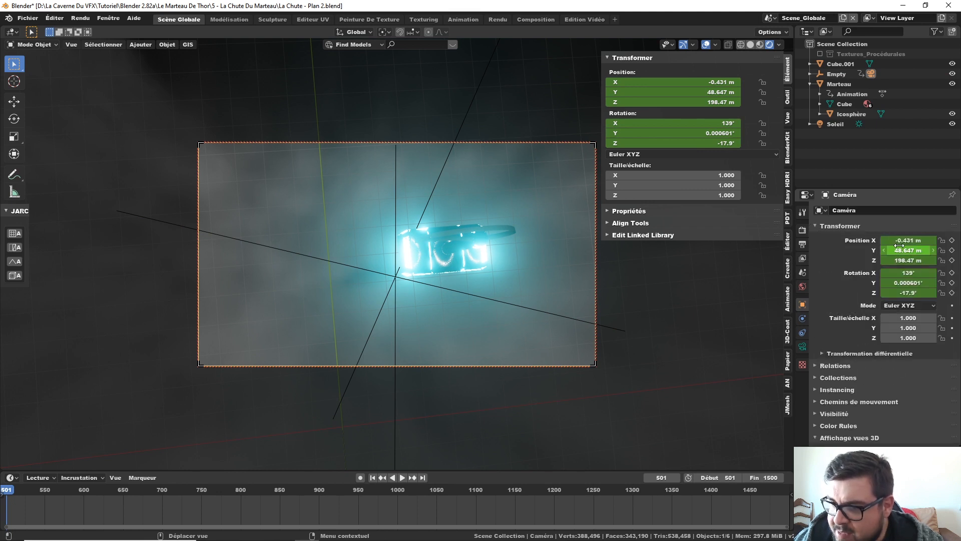
pyautogui.rightClick(919, 252)
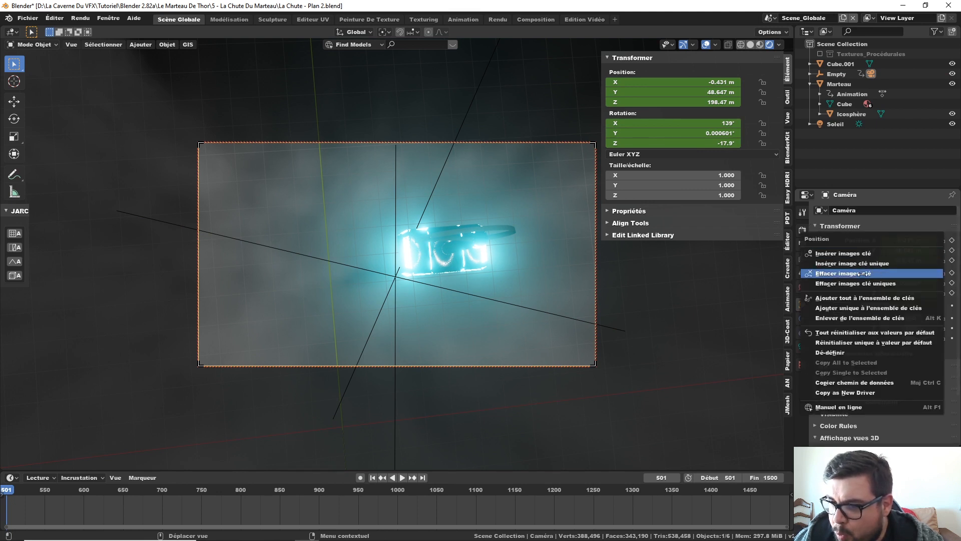
pyautogui.click(802, 365)
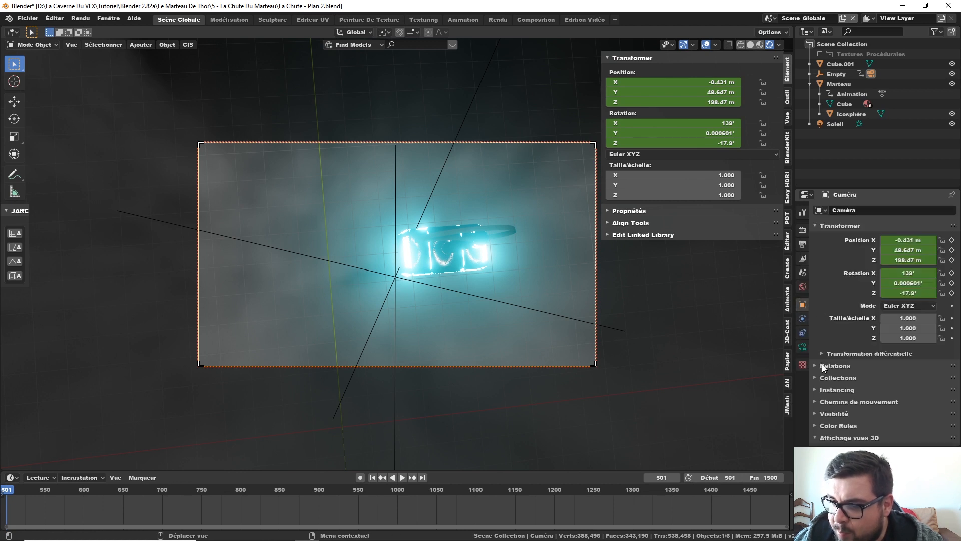
pyautogui.click(822, 366)
pyautogui.click(943, 381)
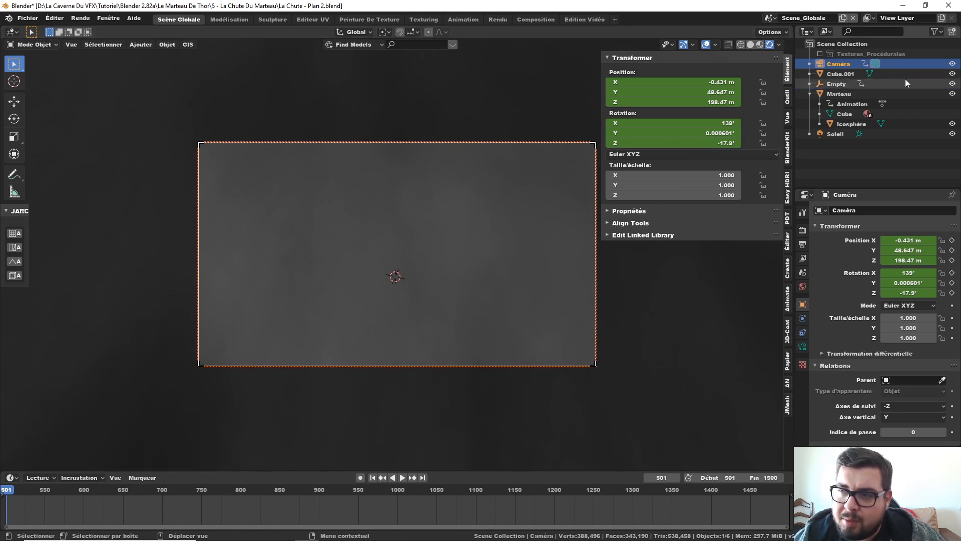
# - Delete the Empty that was driving the camera
pyautogui.click(850, 84)
pyautogui.press('x')
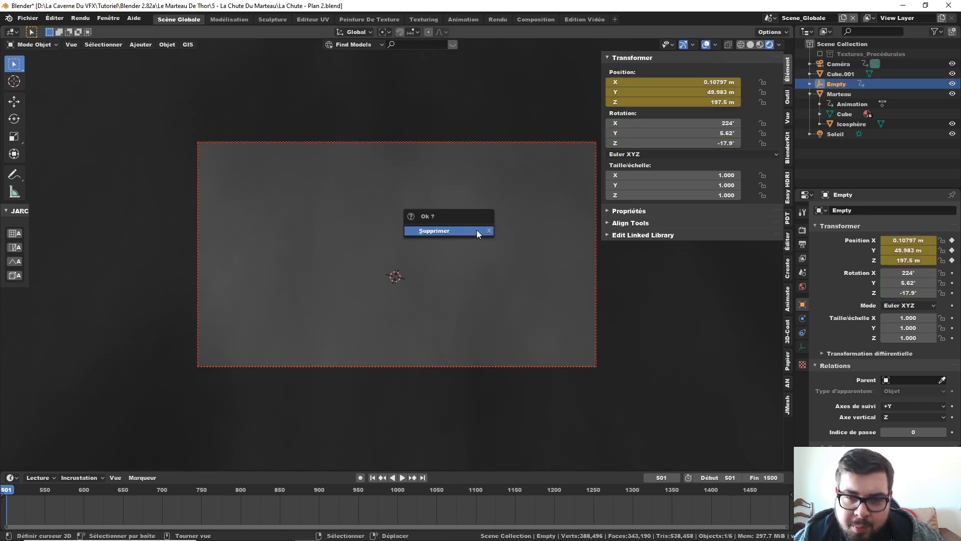
pyautogui.click(476, 229)
# - Parent the camera to the hammer, reframe it above the hammer and keyframe its position and rotation at frame 501
pyautogui.click(843, 83)
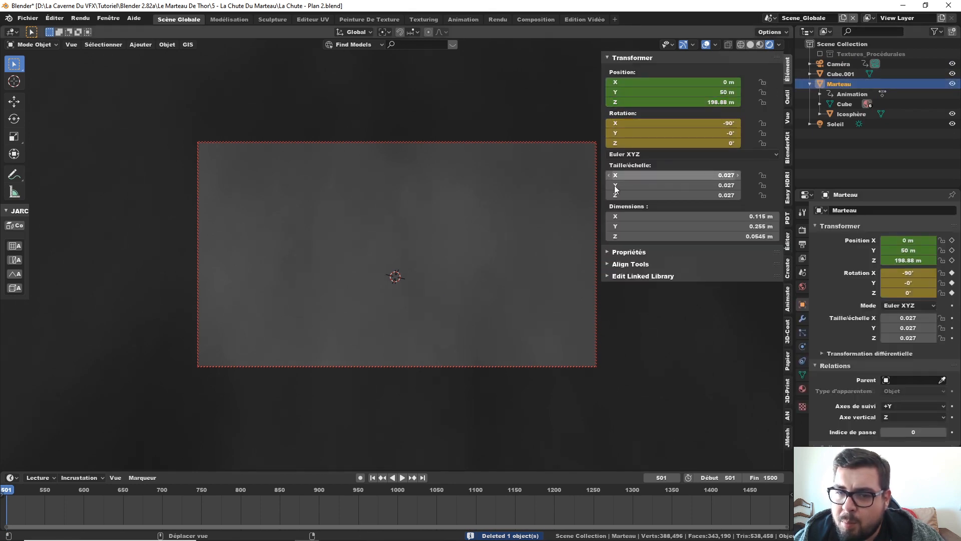
pyautogui.click(844, 65)
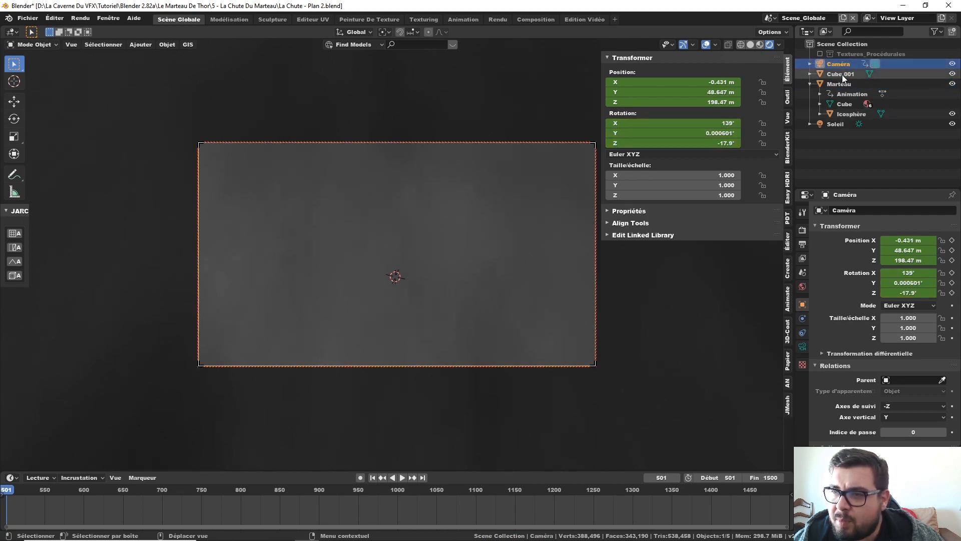
pyautogui.hotkey('ctrl', 'z')
pyautogui.hotkey('ctrl', 'z')
pyautogui.rightClick(381, 235)
pyautogui.rightClick(380, 235)
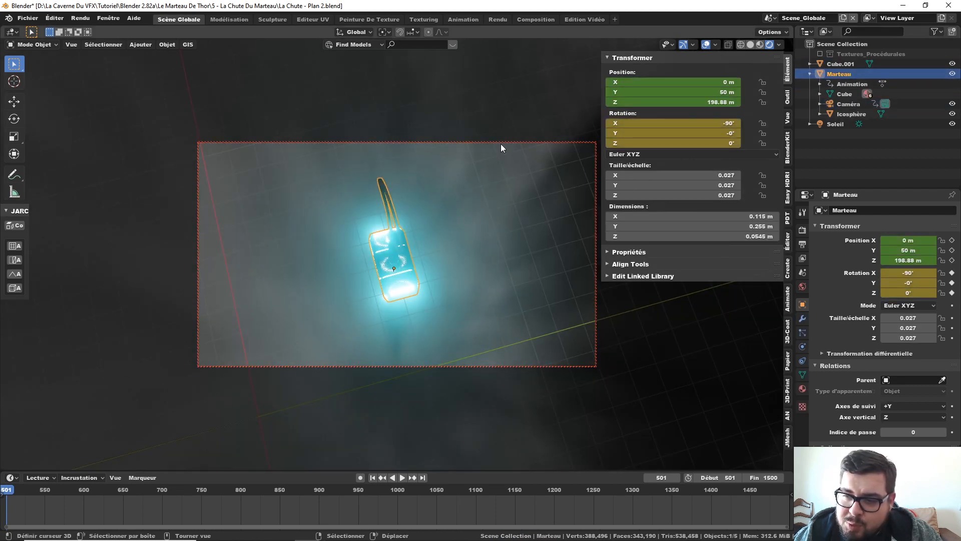
pyautogui.rightClick(505, 144)
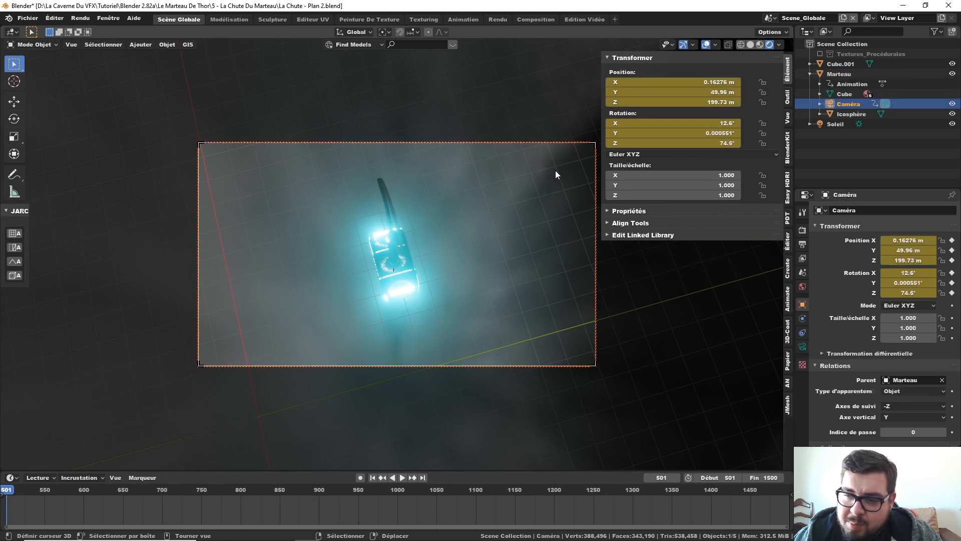
# - Clear the camera's parent and reframe it straight above the hammer, at about Z 199.76 m with a Z rotation of about 80°
pyautogui.click(942, 380)
pyautogui.moveTo(466, 288); pyautogui.dragTo(460, 299, button='middle')
pyautogui.keyDown('shift'); pyautogui.moveTo(460, 299); pyautogui.dragTo(454, 262, button='middle'); pyautogui.keyUp('shift')
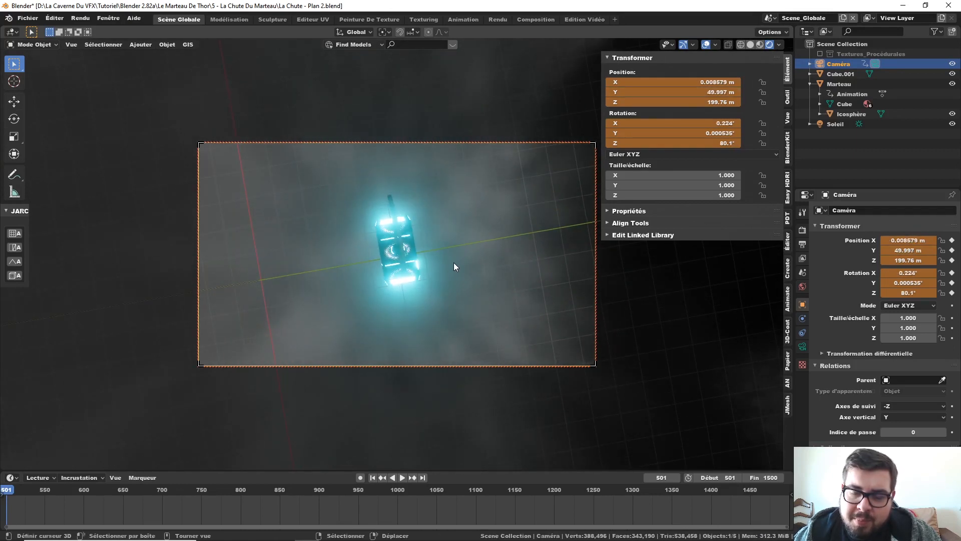
# - Scale the cloud volume cube by 1.25 along the Z axis
pyautogui.click(626, 283)
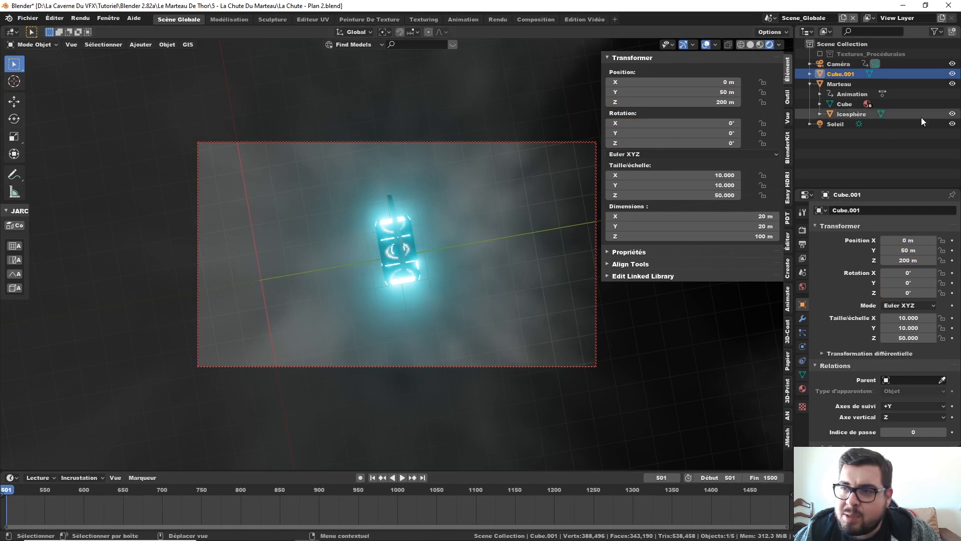
pyautogui.press('s')
pyautogui.press('z')
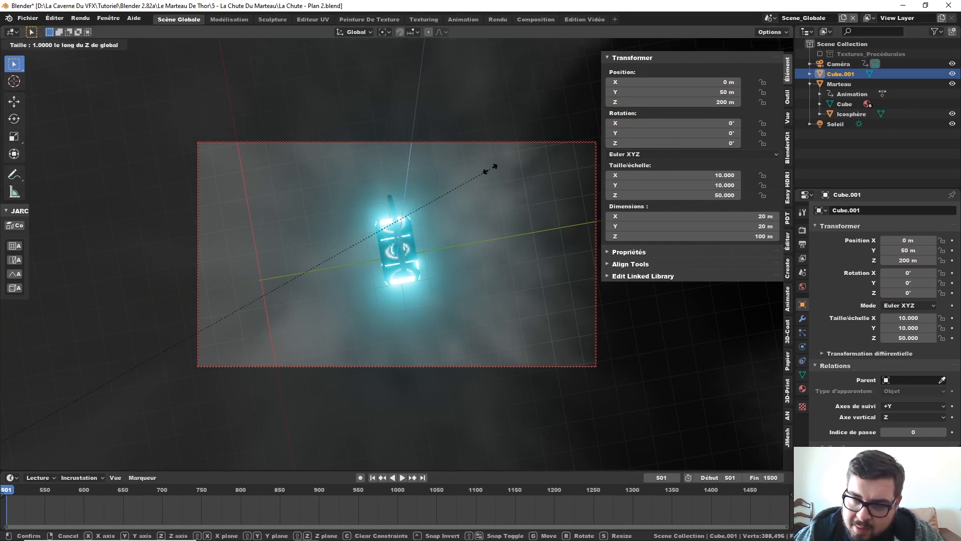
pyautogui.write('1.')
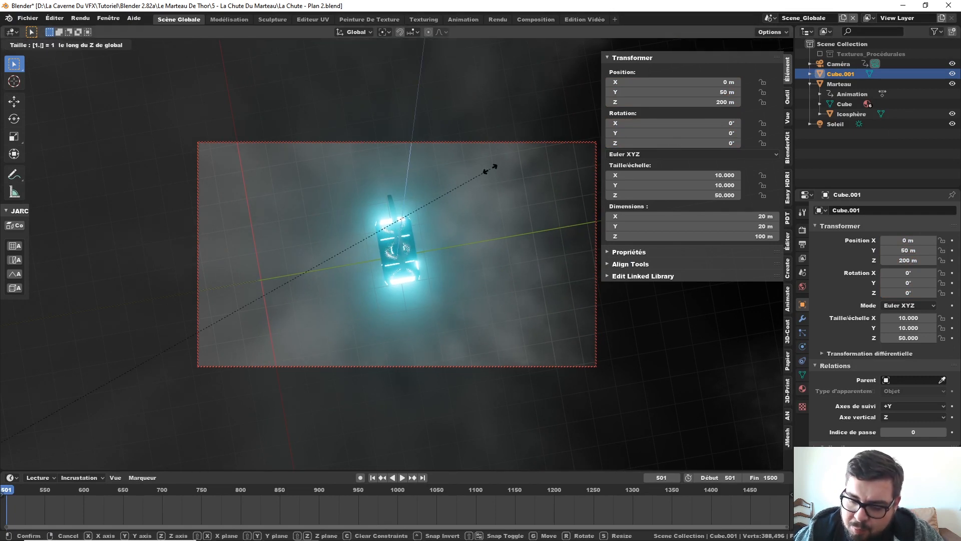
pyautogui.write('25')
pyautogui.press('Return')
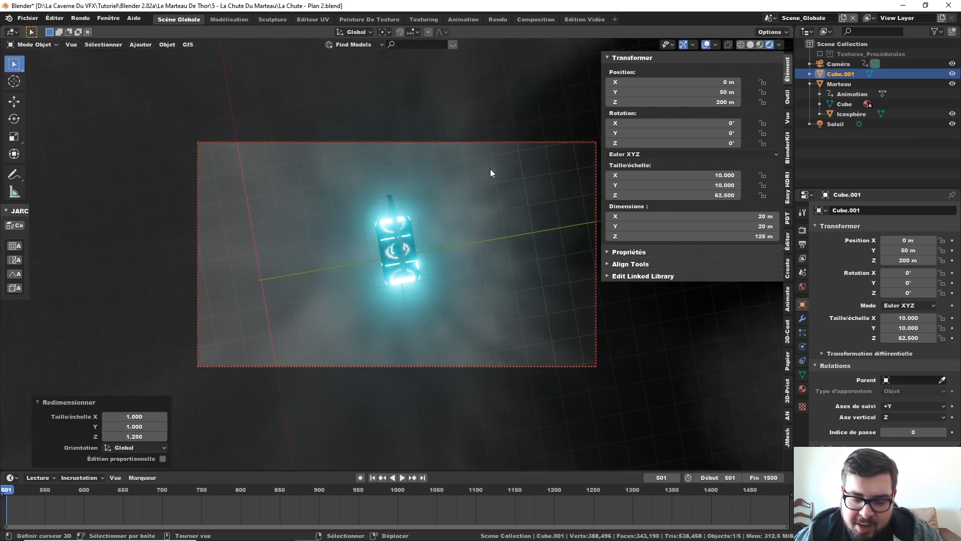
# - Scale the cloud volume cube by 20 in X and Y, excluding the Z axis
pyautogui.press('s')
pyautogui.hotkey('shift', 'z')
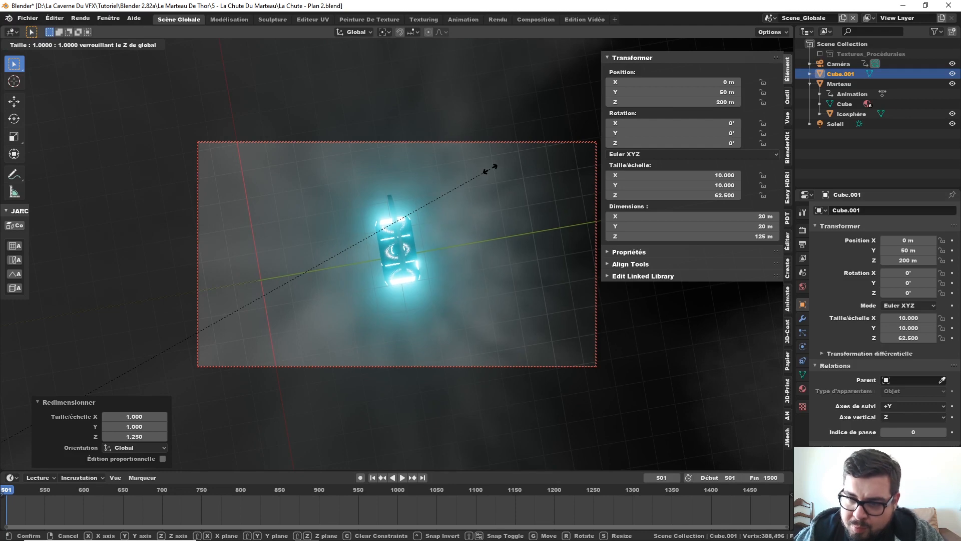
pyautogui.write('20')
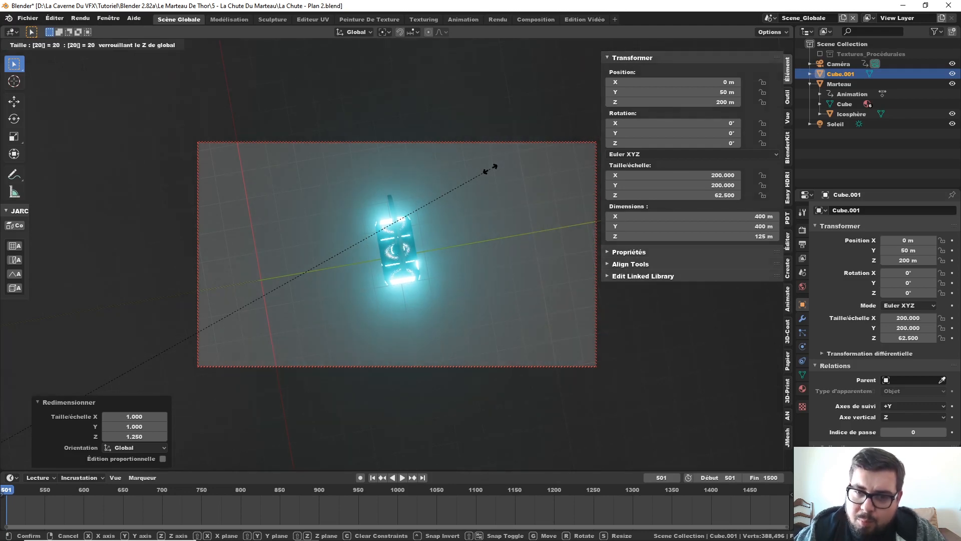
pyautogui.press('Return')
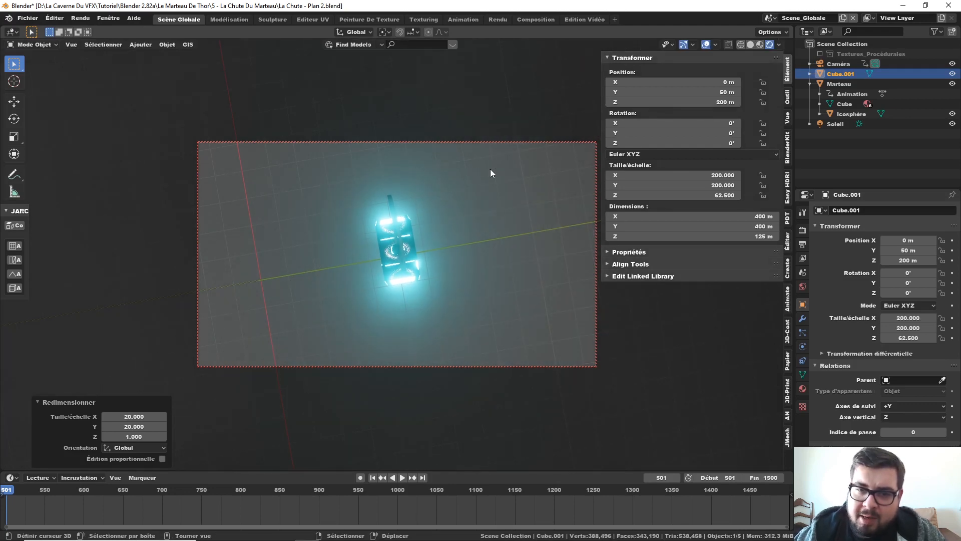
# - Set the scale of the two visible noise textures feeding the Nuages material's colour ramps to 150
pyautogui.click(433, 18)
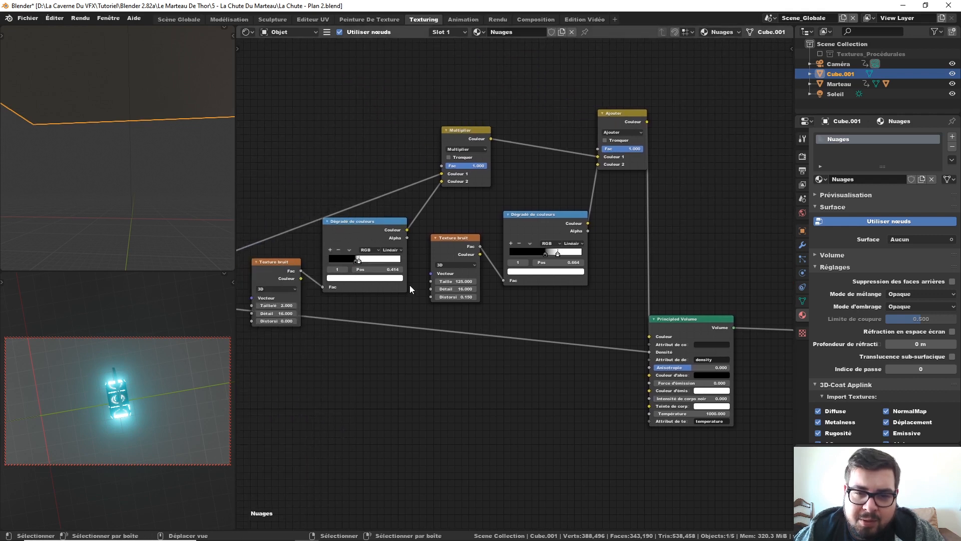
pyautogui.moveTo(413, 287); pyautogui.dragTo(504, 284, button='middle')
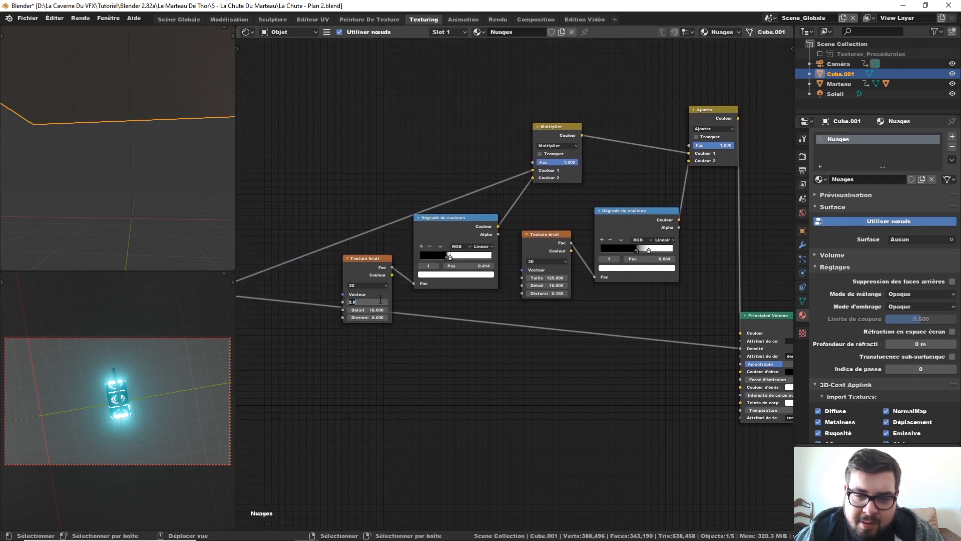
pyautogui.press('Return')
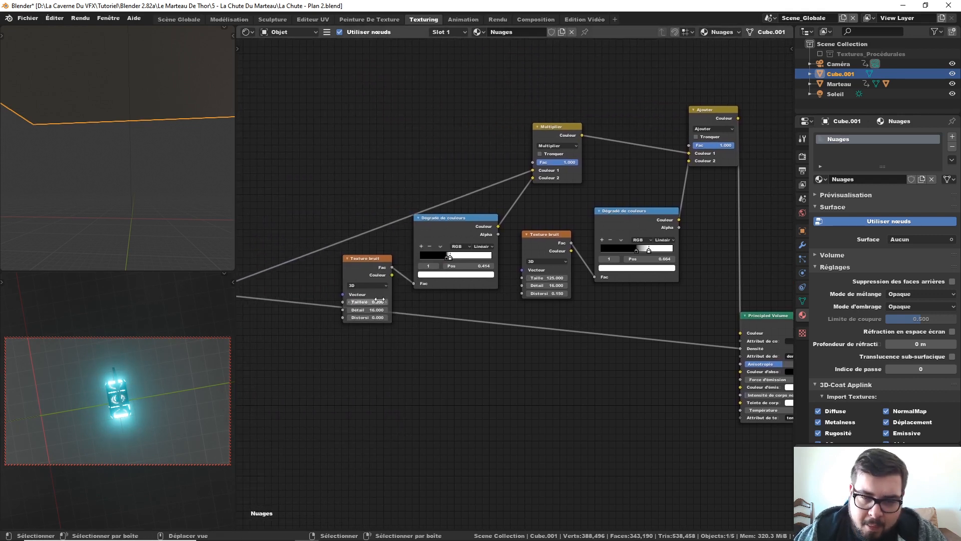
pyautogui.moveTo(379, 299); pyautogui.dragTo(520, 301)
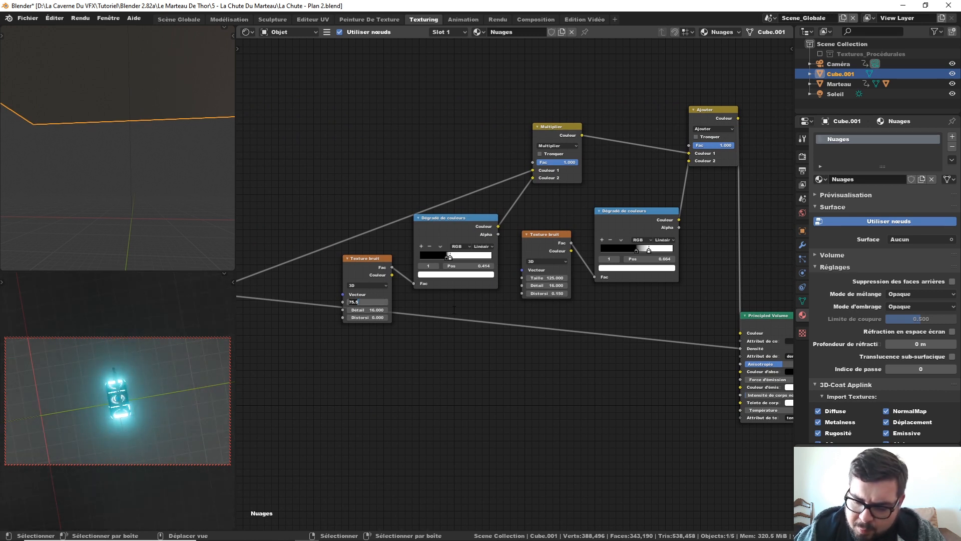
pyautogui.press('Return')
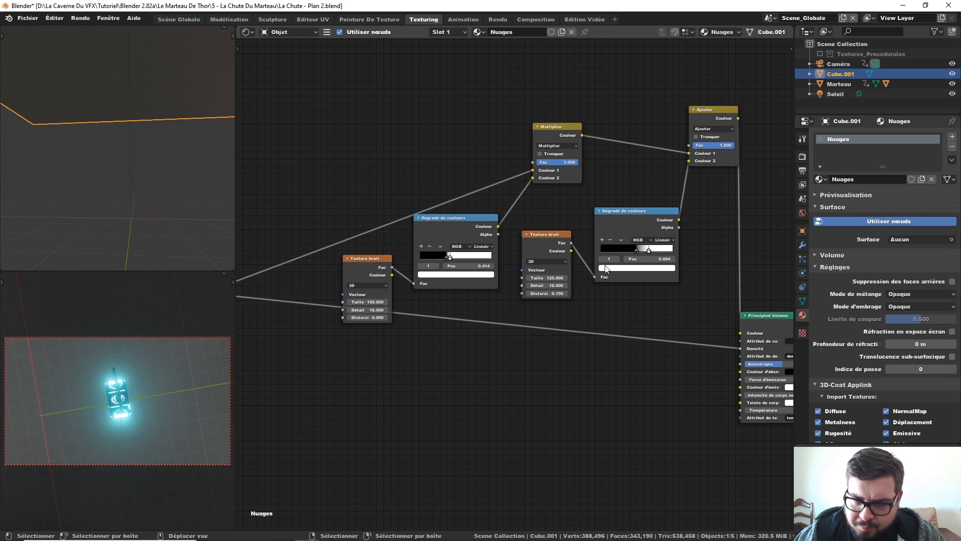
pyautogui.press('Return')
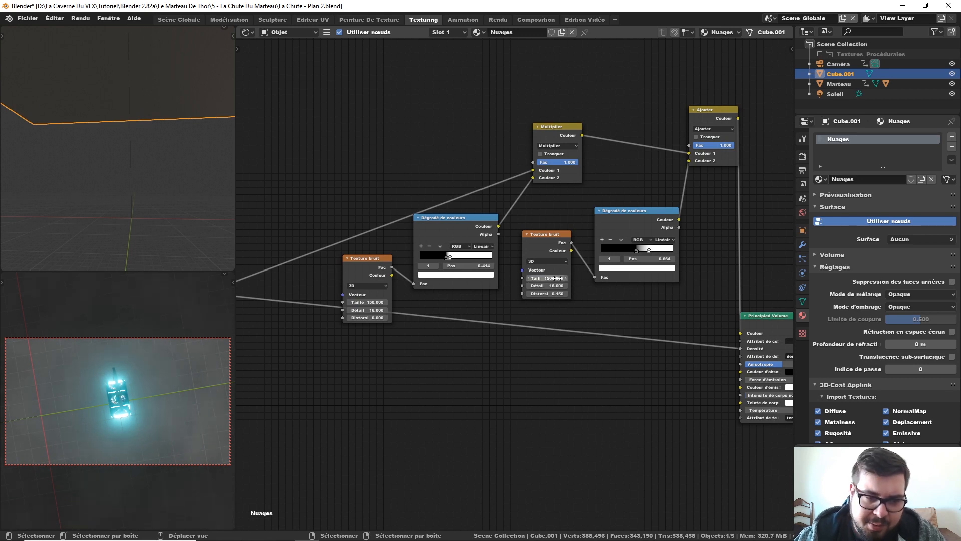
# - Return to the Scène Globale workspace and play the shot through the camera to check the clouds around the hammer
pyautogui.click(179, 19)
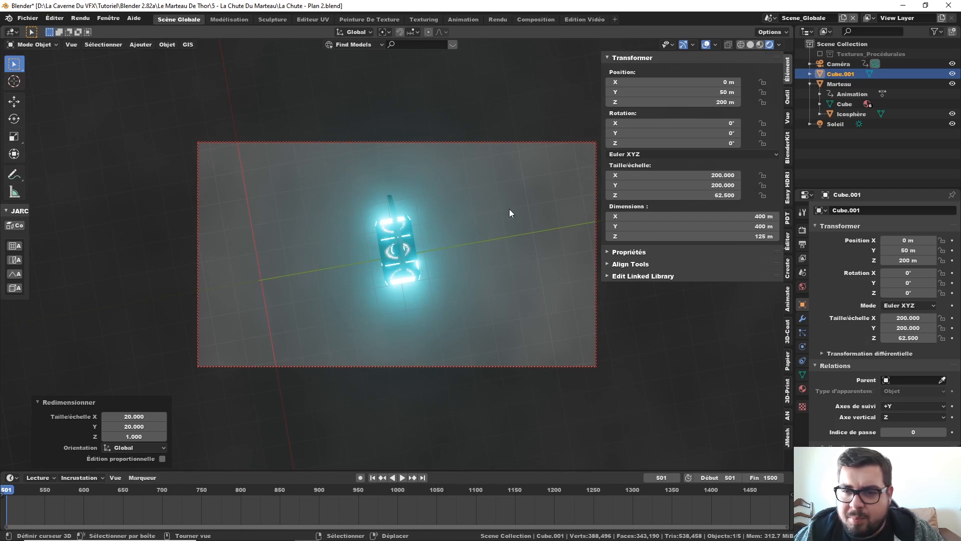
pyautogui.press('n')
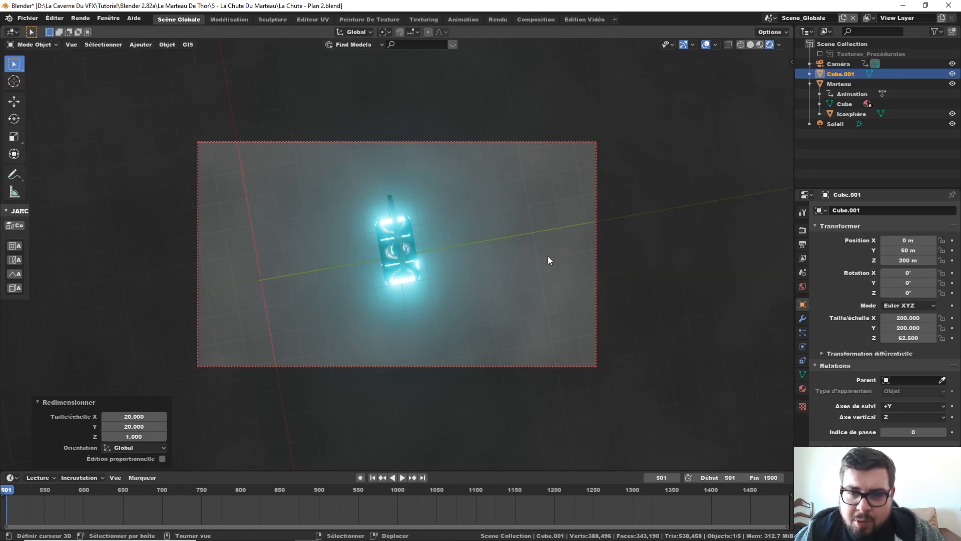
pyautogui.moveTo(464, 251); pyautogui.dragTo(464, 244, button='middle')
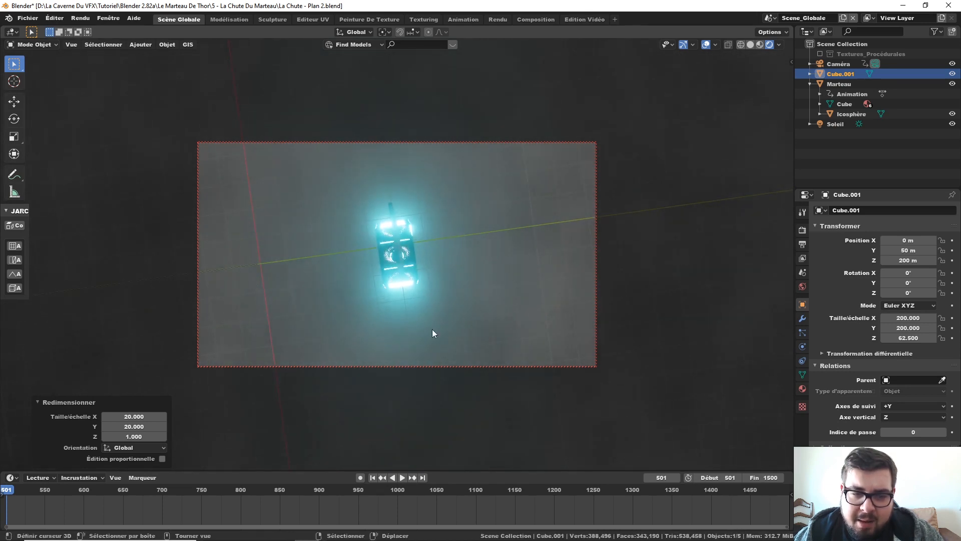
pyautogui.click(404, 477)
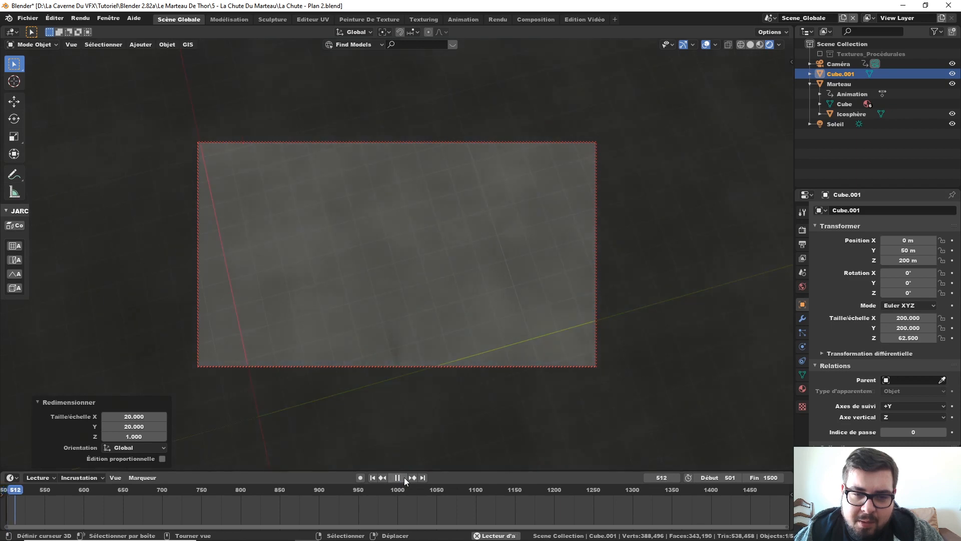
pyautogui.click(404, 477)
# - At frame 650, lower the cloud volume cube to about 150.34 m on Z
pyautogui.moveTo(20, 492); pyautogui.dragTo(123, 494)
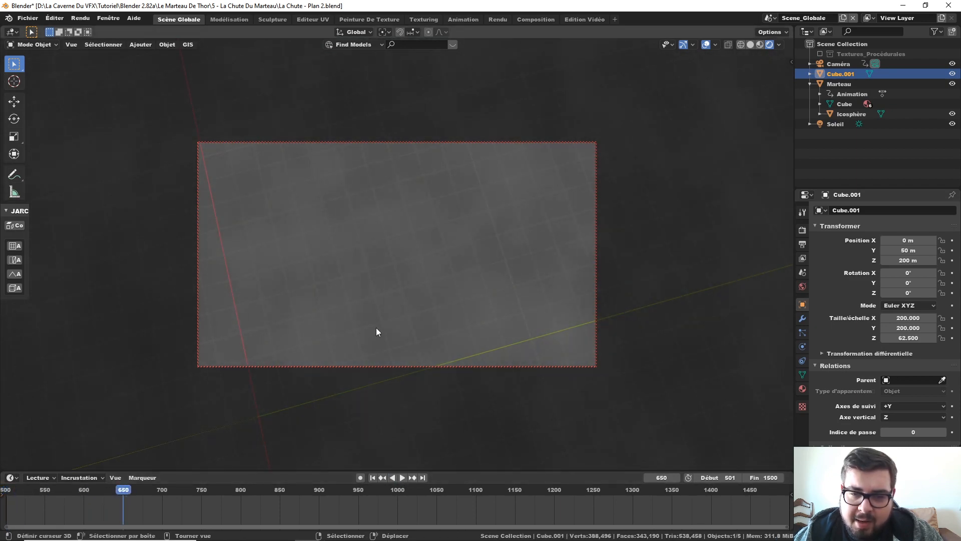
pyautogui.press('n')
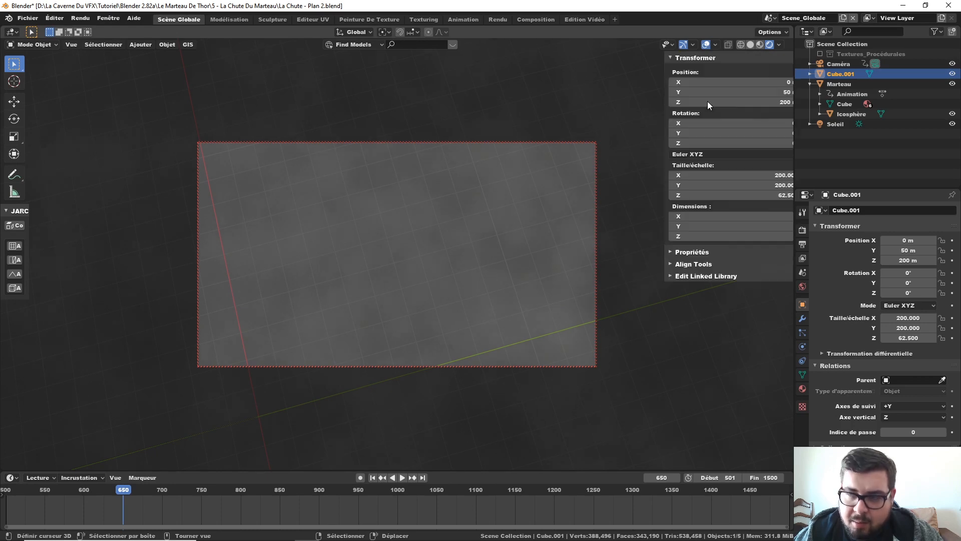
pyautogui.moveTo(711, 102)
pyautogui.mouseDown()
pyautogui.moveTo(731, 102)
pyautogui.moveTo(666, 104)
pyautogui.moveTo(736, 103)
pyautogui.moveTo(712, 103)
pyautogui.mouseUp()
pyautogui.click(691, 102)
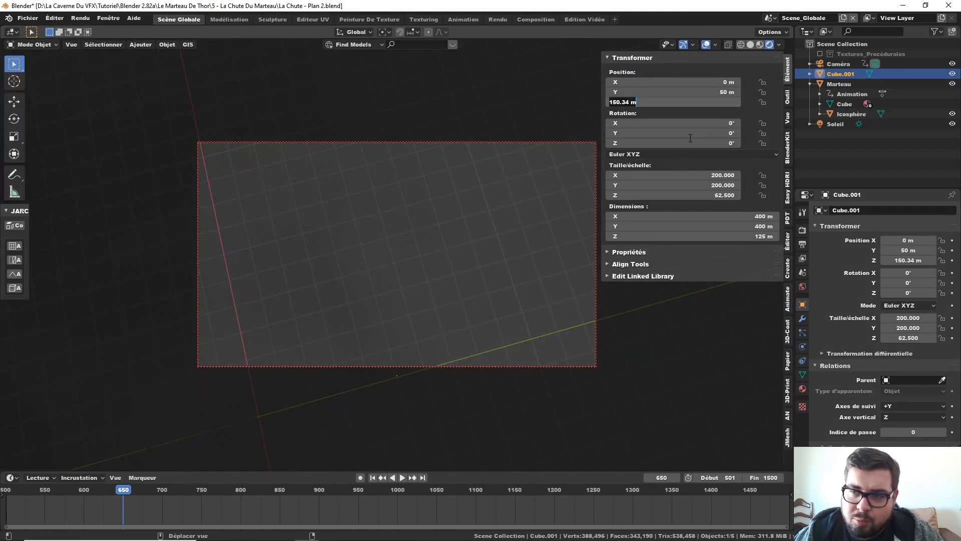
# - Lower the camera to the hammer and reframe it straight above, at about Z 90.85 m with a Z rotation of about 80.5°
pyautogui.click(835, 85)
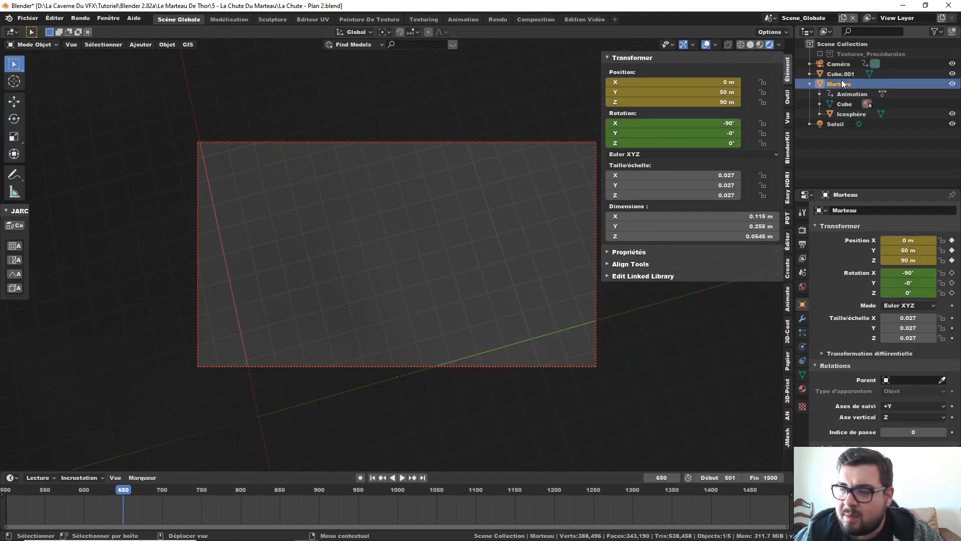
pyautogui.click(839, 64)
pyautogui.click(711, 99)
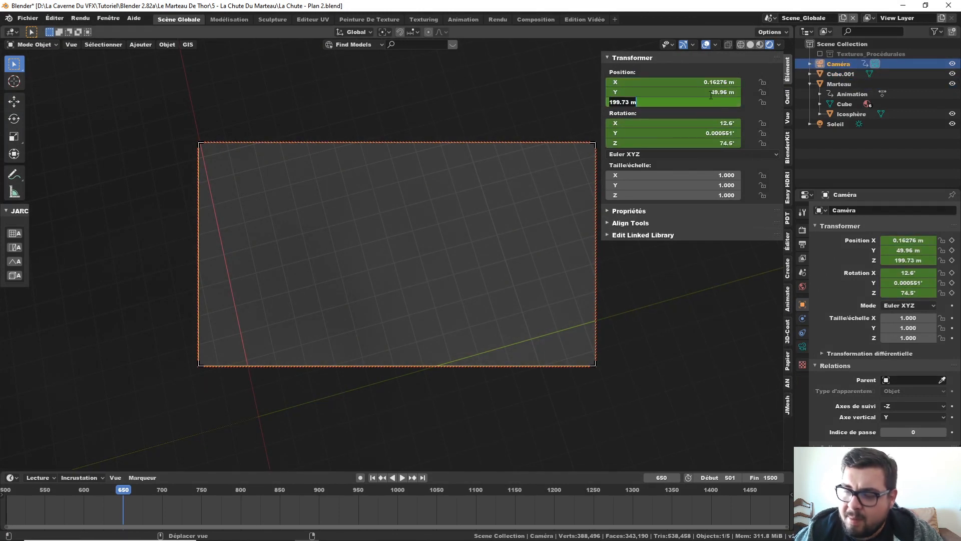
pyautogui.press('Return')
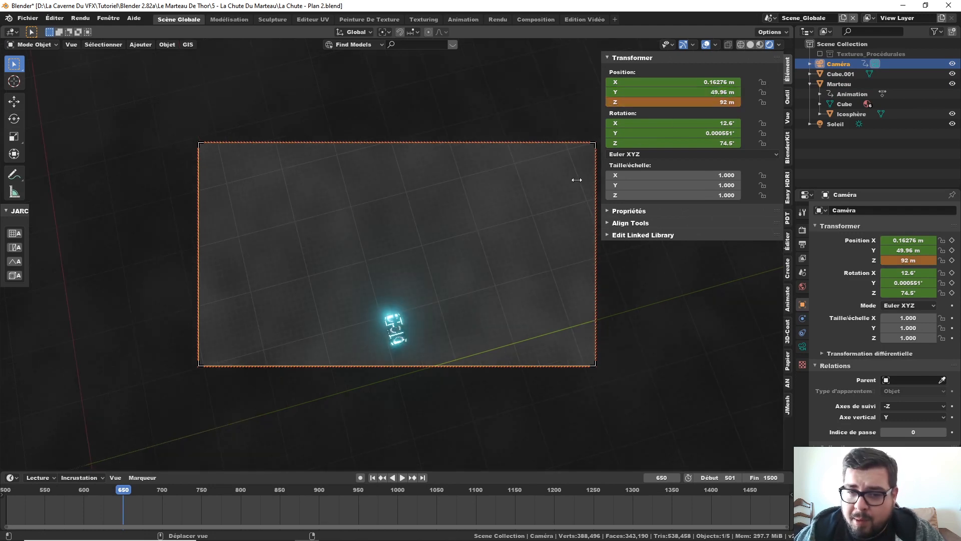
pyautogui.moveTo(651, 103); pyautogui.dragTo(640, 102)
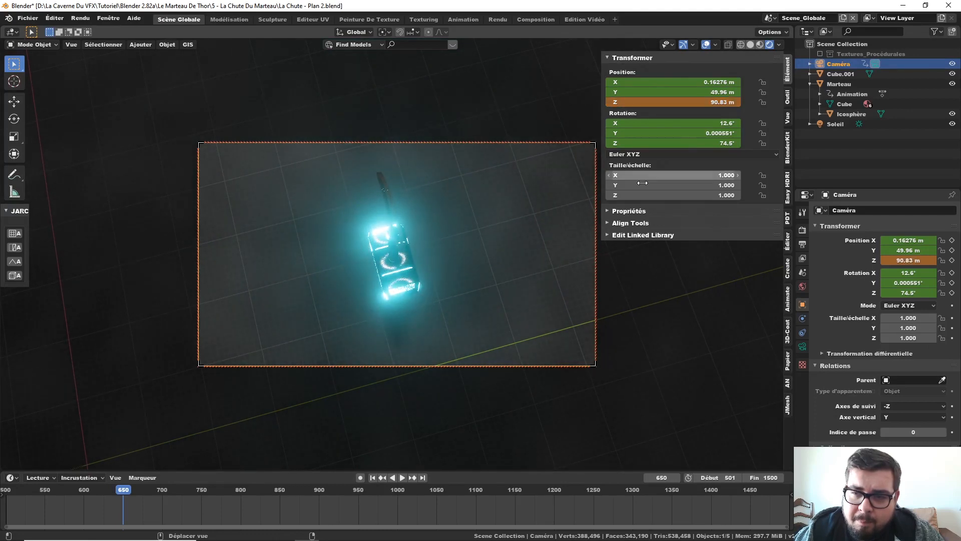
pyautogui.moveTo(480, 224)
pyautogui.mouseDown(button='middle')
pyautogui.moveTo(470, 233)
pyautogui.moveTo(481, 218)
pyautogui.moveTo(457, 224)
pyautogui.moveTo(464, 215)
pyautogui.mouseUp(button='middle')
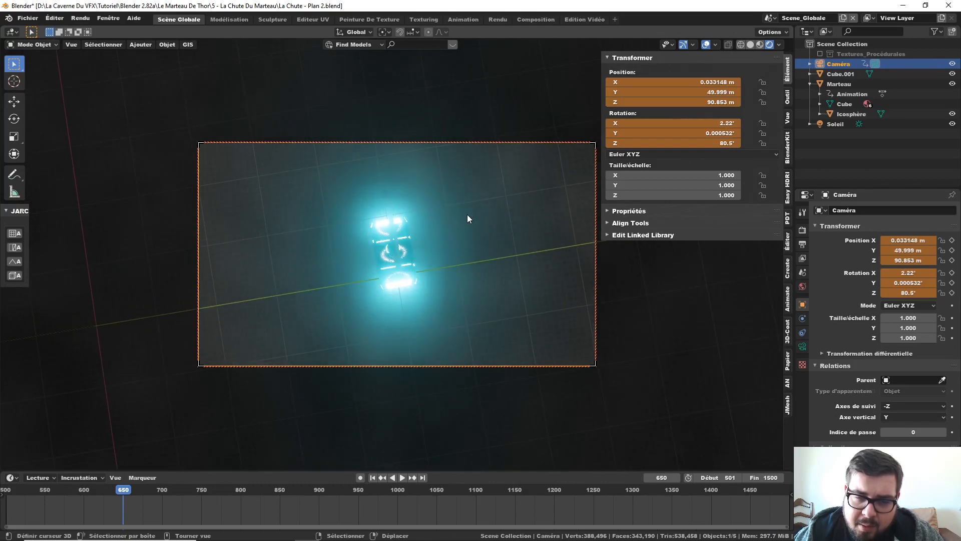
# - Keyframe the camera's position and rotation at frame 650 and play the shot from its start
pyautogui.rightClick(686, 87)
pyautogui.click(687, 85)
pyautogui.rightClick(687, 84)
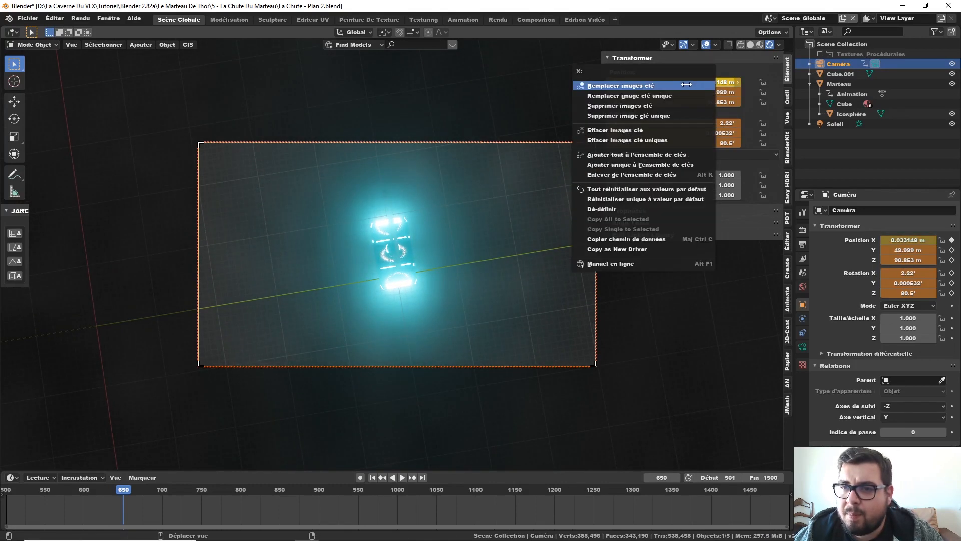
pyautogui.click(685, 83)
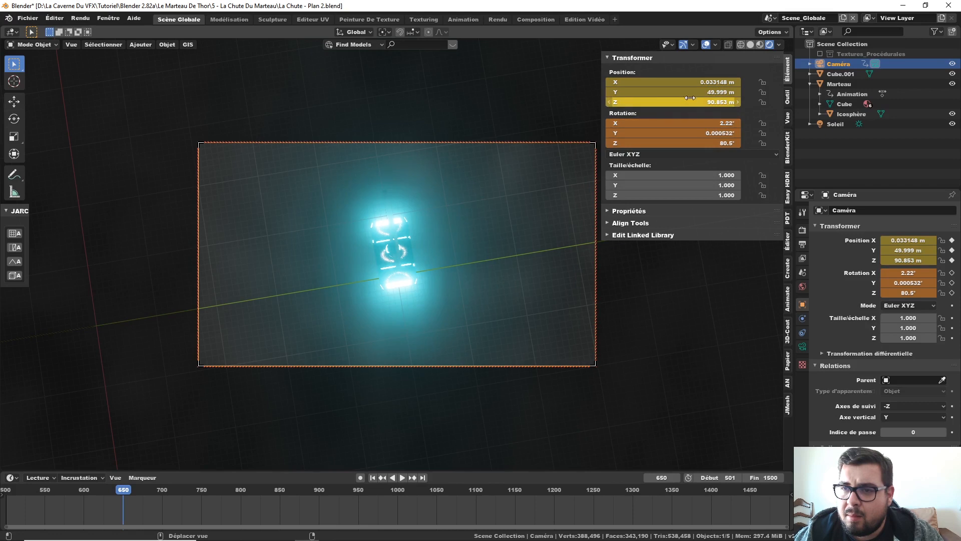
pyautogui.rightClick(688, 122)
pyautogui.click(688, 122)
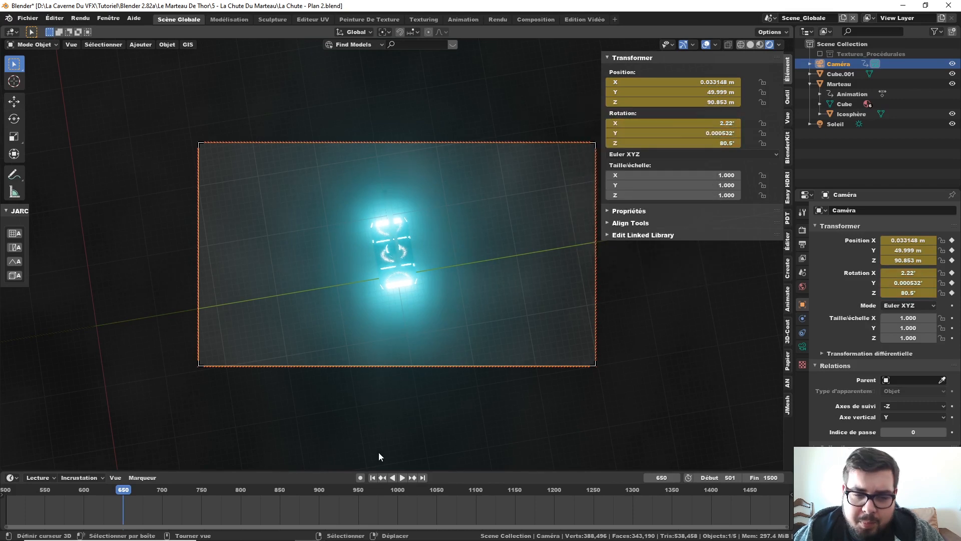
pyautogui.click(372, 477)
pyautogui.click(401, 478)
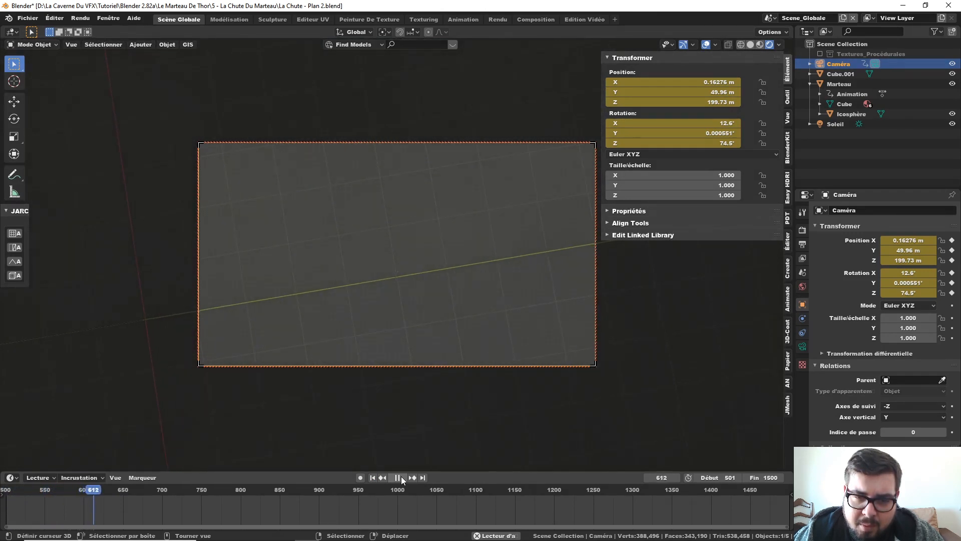
pyautogui.click(401, 477)
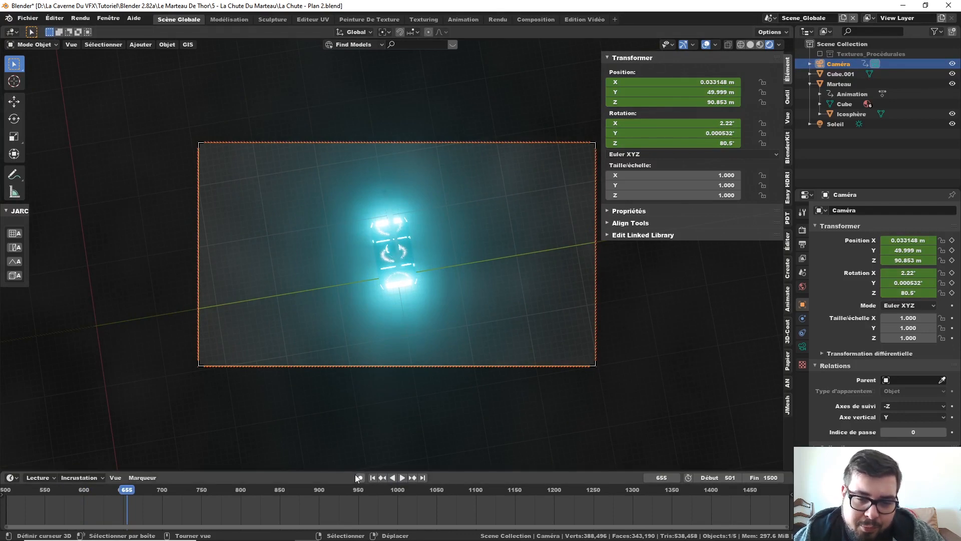
# - At frame 550, lower the camera to about Z 147.86 m, keyframe its position and replay the shot from its start
pyautogui.moveTo(127, 491); pyautogui.dragTo(44, 501)
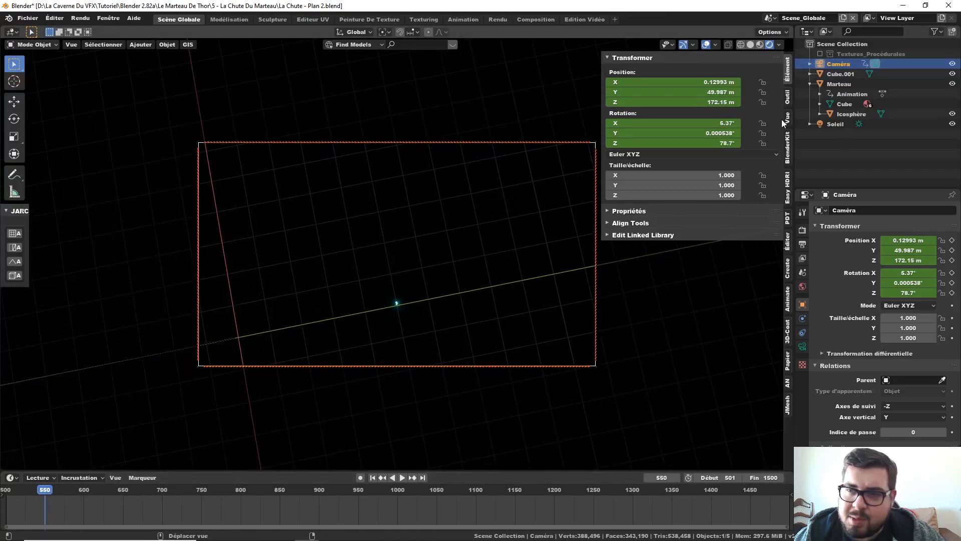
pyautogui.moveTo(673, 102); pyautogui.dragTo(557, 102)
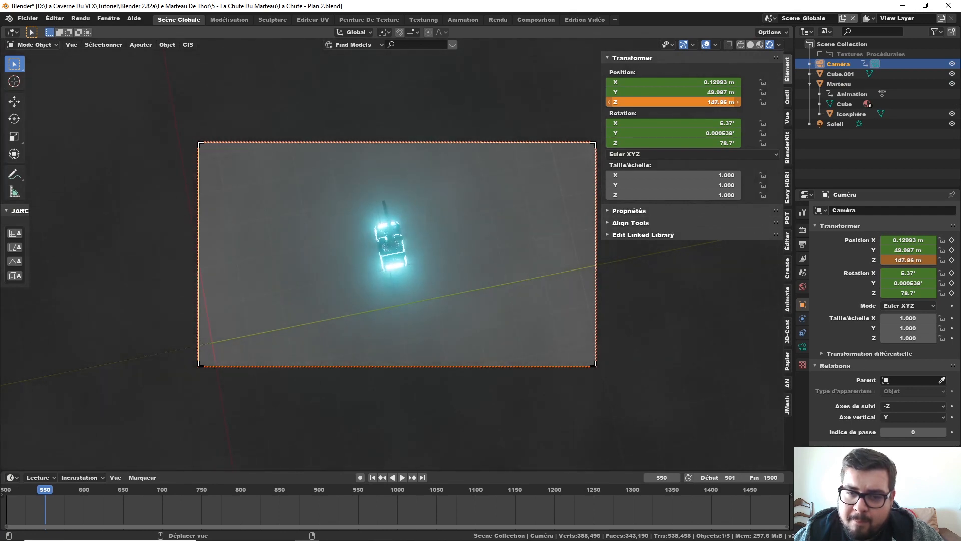
pyautogui.rightClick(716, 102)
pyautogui.click(721, 101)
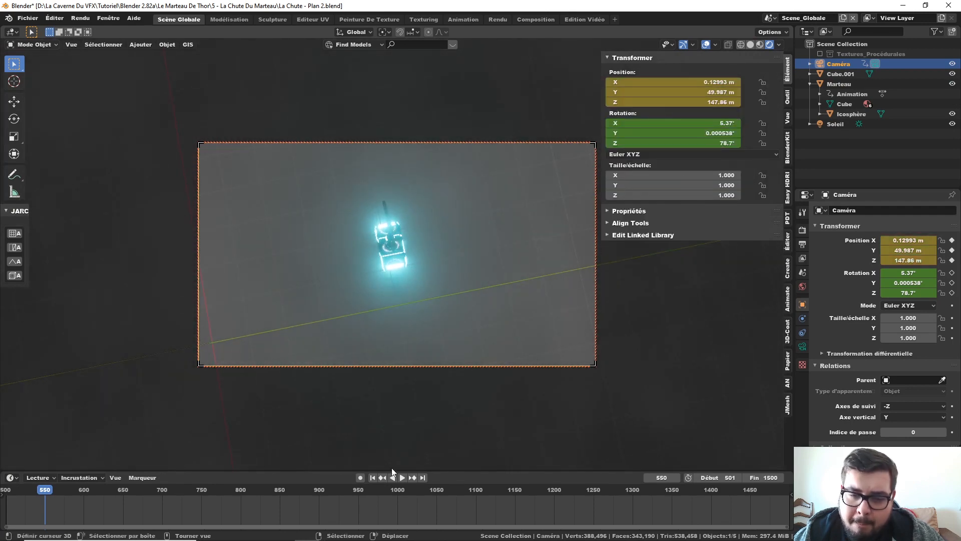
pyautogui.click(372, 478)
pyautogui.click(402, 478)
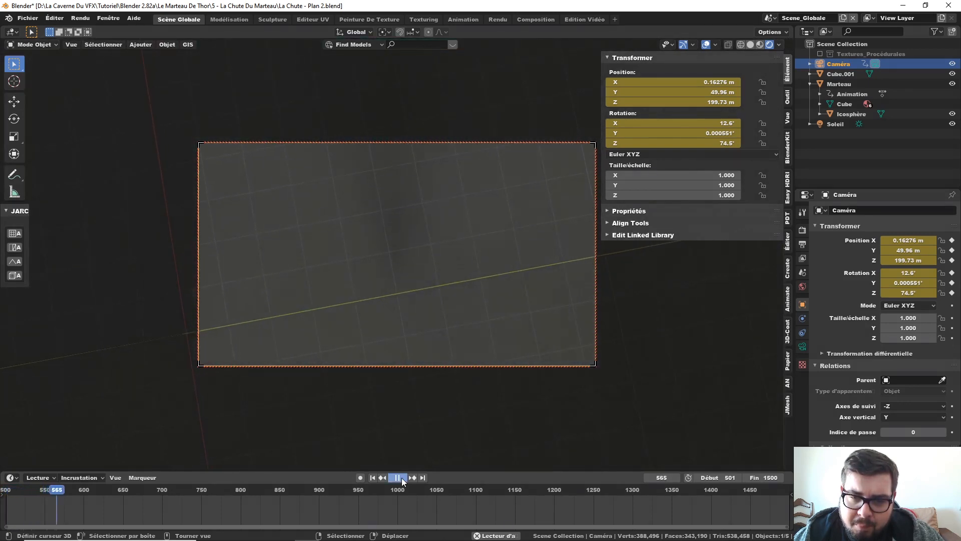
pyautogui.click(401, 478)
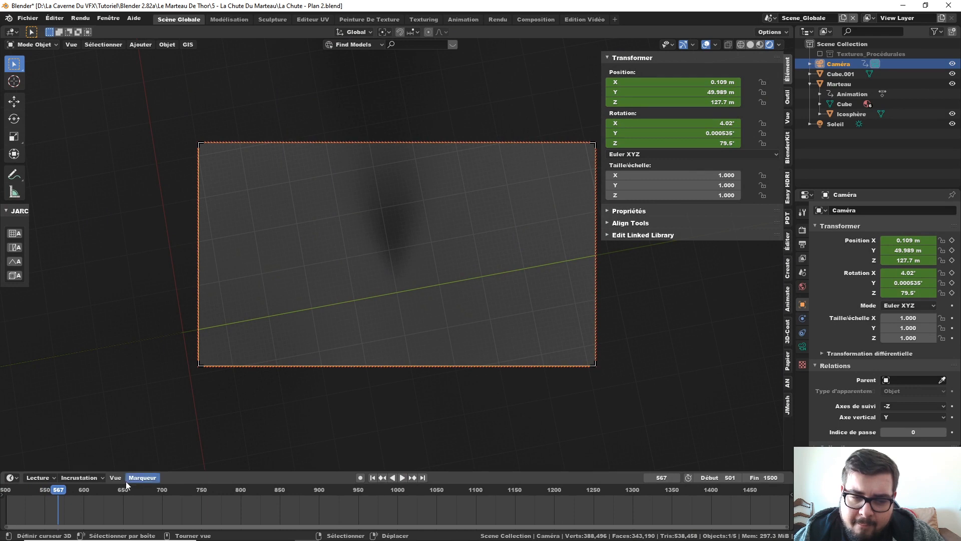
# - At frame 600, adjust the camera's Z position to about 107.1 m and keyframe its position
pyautogui.moveTo(64, 489); pyautogui.dragTo(87, 492)
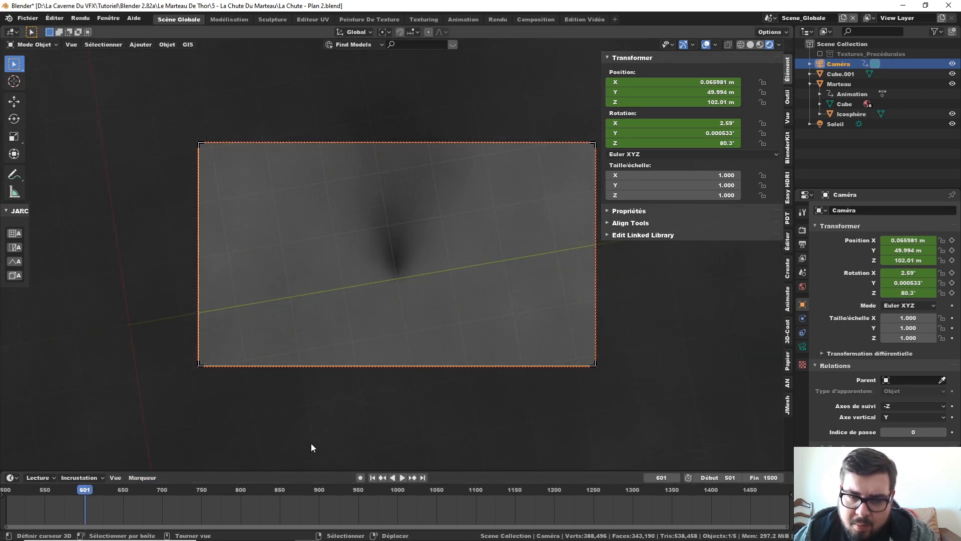
pyautogui.press('Left')
pyautogui.moveTo(706, 103)
pyautogui.mouseDown()
pyautogui.moveTo(686, 103)
pyautogui.moveTo(716, 103)
pyautogui.moveTo(689, 104)
pyautogui.mouseUp()
pyautogui.rightClick(666, 100)
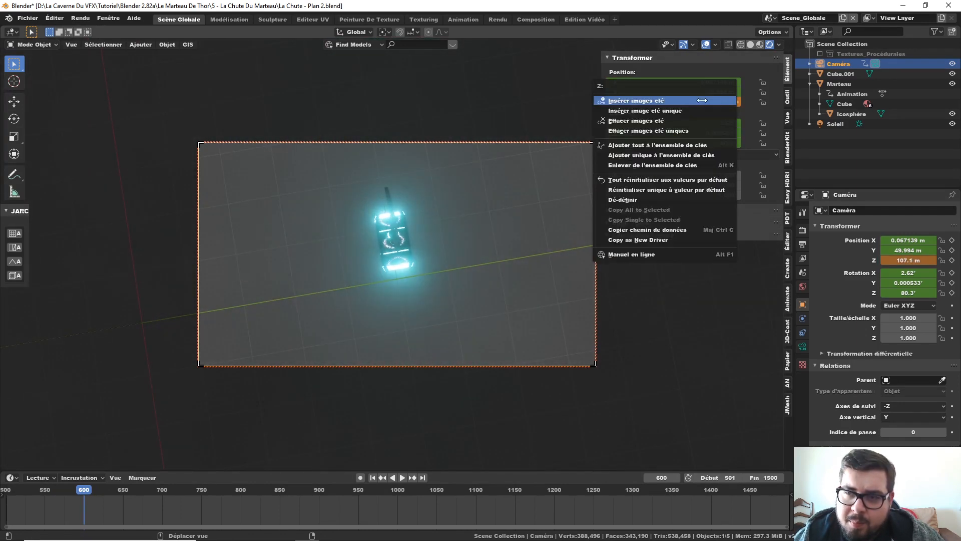
pyautogui.click(651, 95)
# - Scrub to frame 652 and replay the shot to check how the camera follows the falling hammer
pyautogui.moveTo(78, 489); pyautogui.dragTo(125, 491)
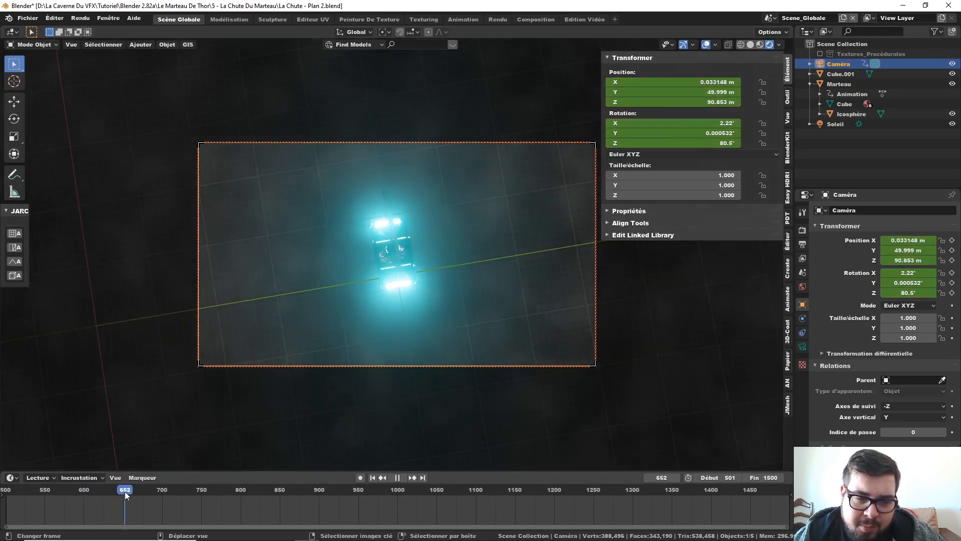
pyautogui.click(379, 478)
pyautogui.click(406, 478)
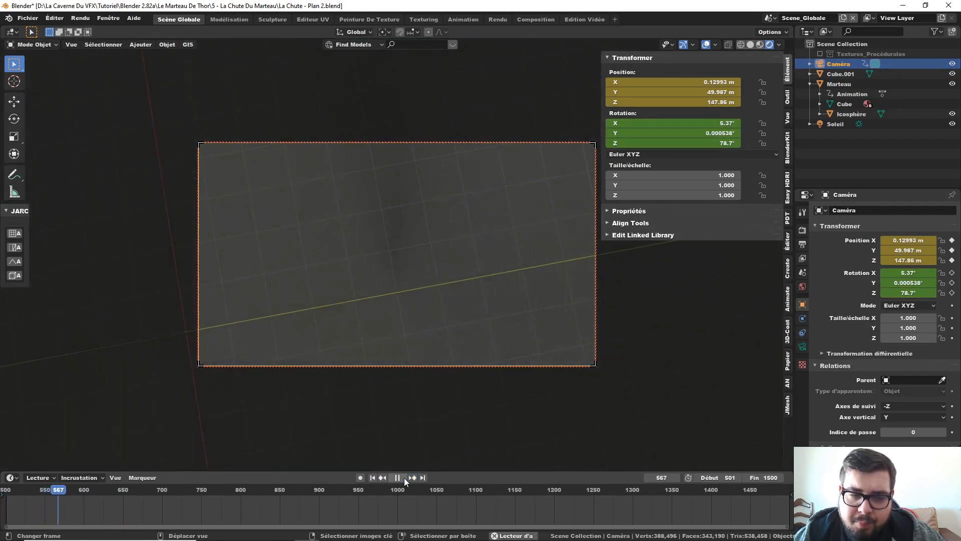
pyautogui.click(374, 478)
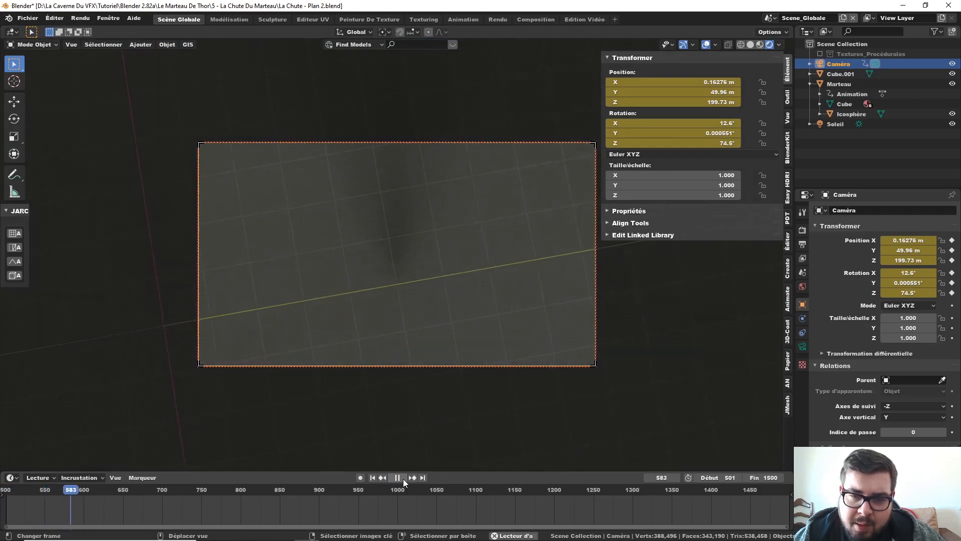
pyautogui.click(404, 479)
pyautogui.click(404, 479)
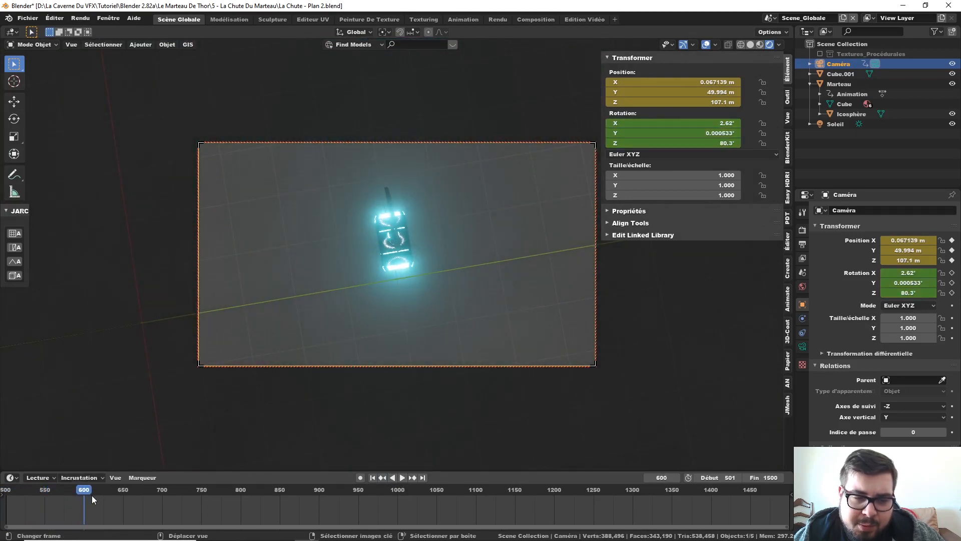
# - Scrub back to the start of the shot and step through its first frames to check how the camera frames the hammer
pyautogui.moveTo(84, 491); pyautogui.dragTo(17, 495)
pyautogui.press('Left')
pyautogui.press('Left')
pyautogui.press('Left')
pyautogui.press('Left')
pyautogui.press('Left')
pyautogui.press('Left')
pyautogui.press('Left')
pyautogui.press('Left')
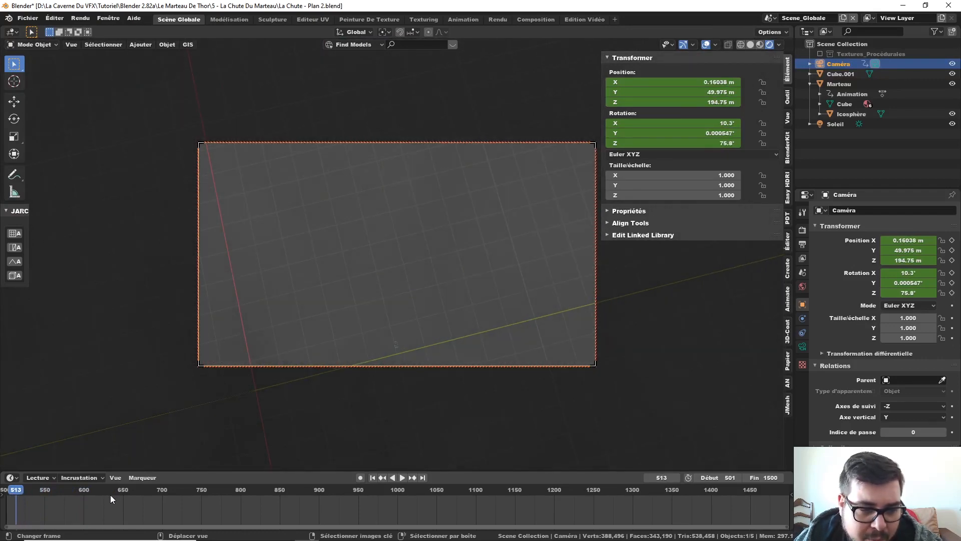
pyautogui.press('Left')
pyautogui.press('Left')
pyautogui.press('Left')
pyautogui.press('Left')
pyautogui.press('Left')
pyautogui.press('Left')
pyautogui.press('Left')
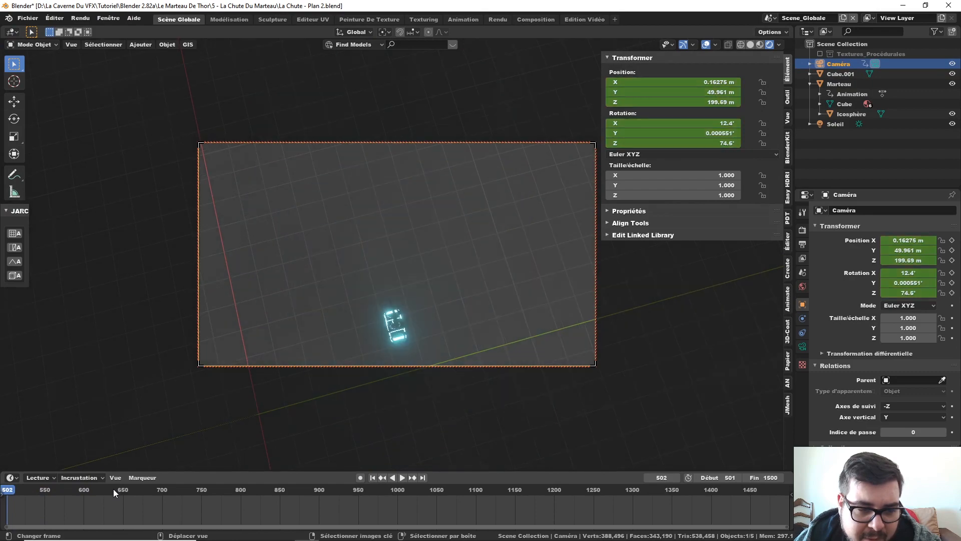
pyautogui.press('Right')
pyautogui.press('Right')
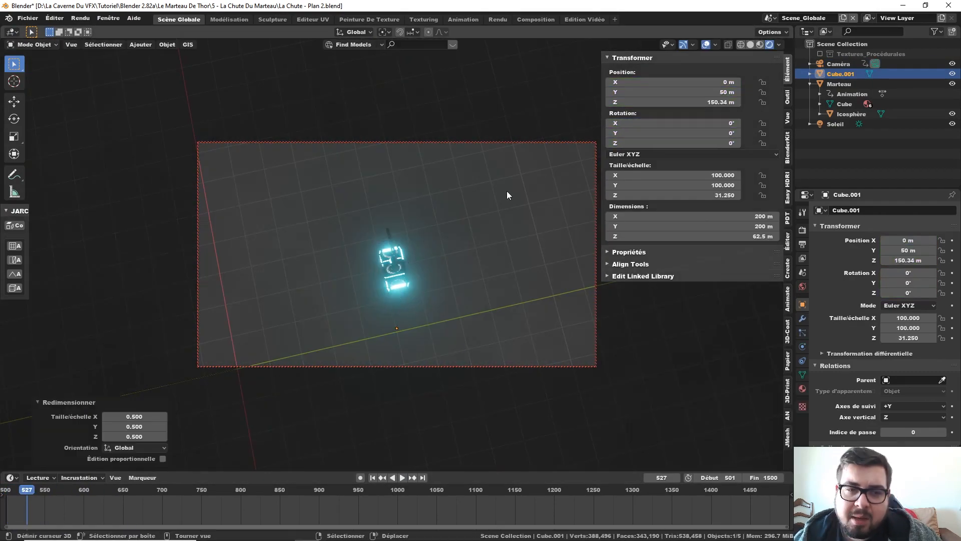
# - Adjust the camera's Z position to about 135.35 m at frame 597, and replay the shot from its start
pyautogui.click(423, 19)
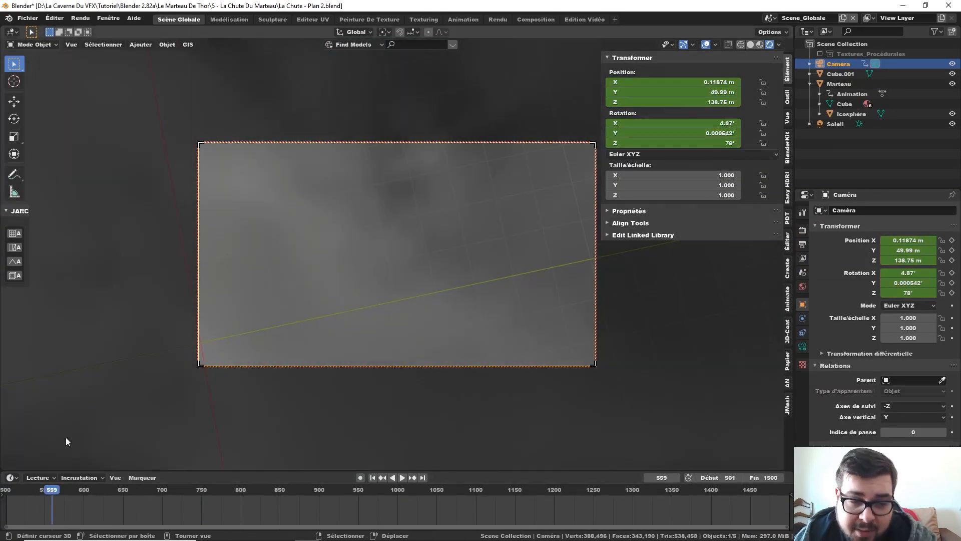
pyautogui.rightClick(690, 82)
pyautogui.press('Escape')
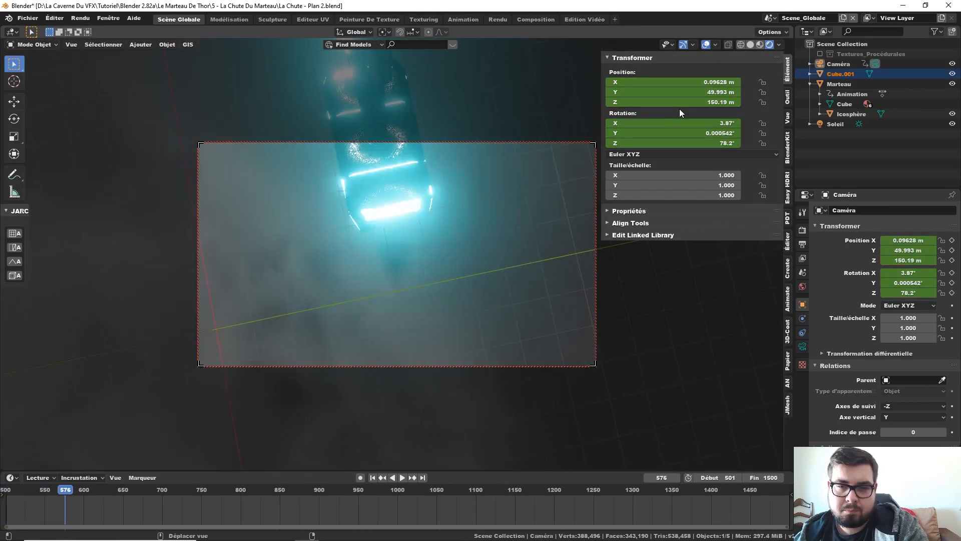
pyautogui.moveTo(679, 103); pyautogui.dragTo(656, 104)
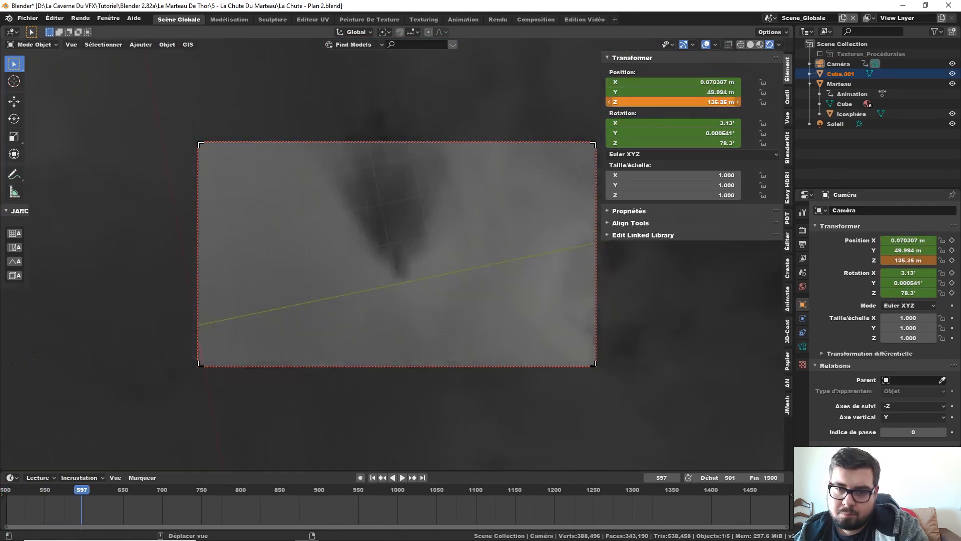
pyautogui.click(373, 478)
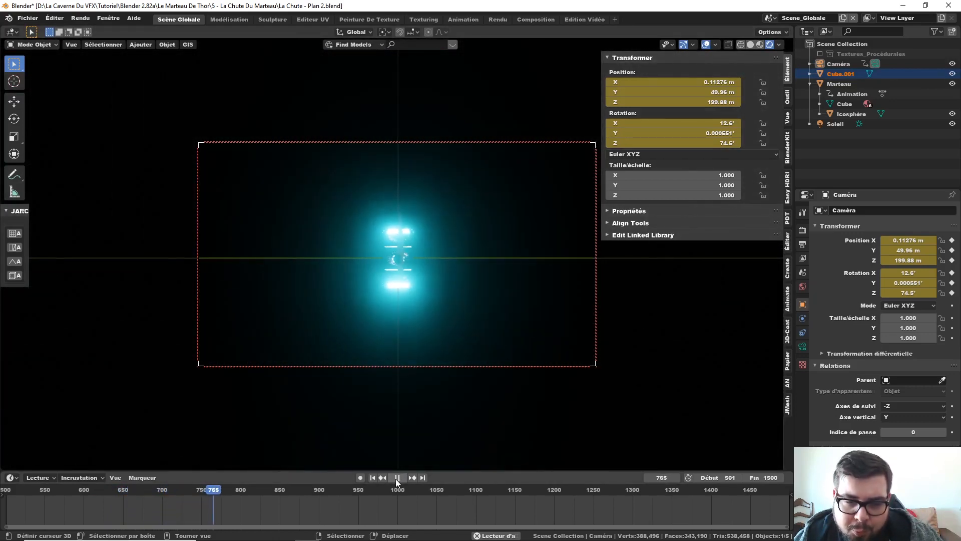
# - Stop the playback and step forward to frame 800 to check the hammer in the camera view
pyautogui.click(397, 478)
pyautogui.press('Right')
pyautogui.press('Right')
pyautogui.press('Right')
pyautogui.press('Right')
pyautogui.press('Right')
pyautogui.press('Right')
pyautogui.press('Right')
pyautogui.press('Right')
pyautogui.press('Right')
pyautogui.press('Right')
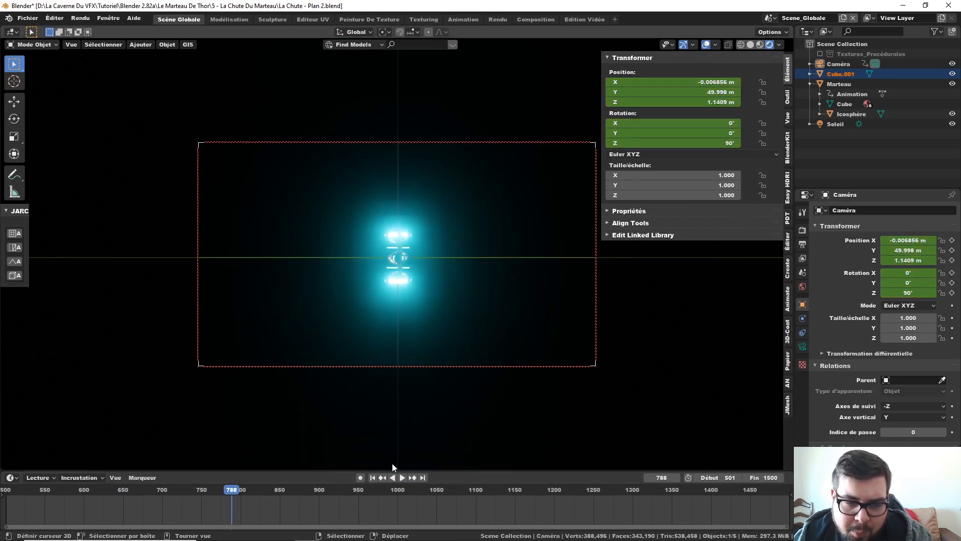
pyautogui.press('Right')
pyautogui.press('Right')
pyautogui.press('Right')
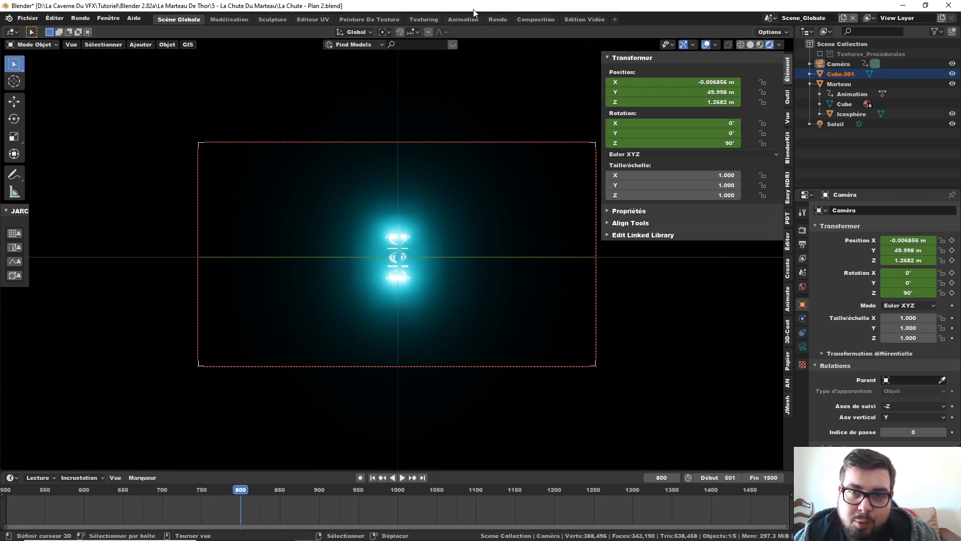
pyautogui.hotkey('shift', 'a')
pyautogui.moveTo(417, 178)
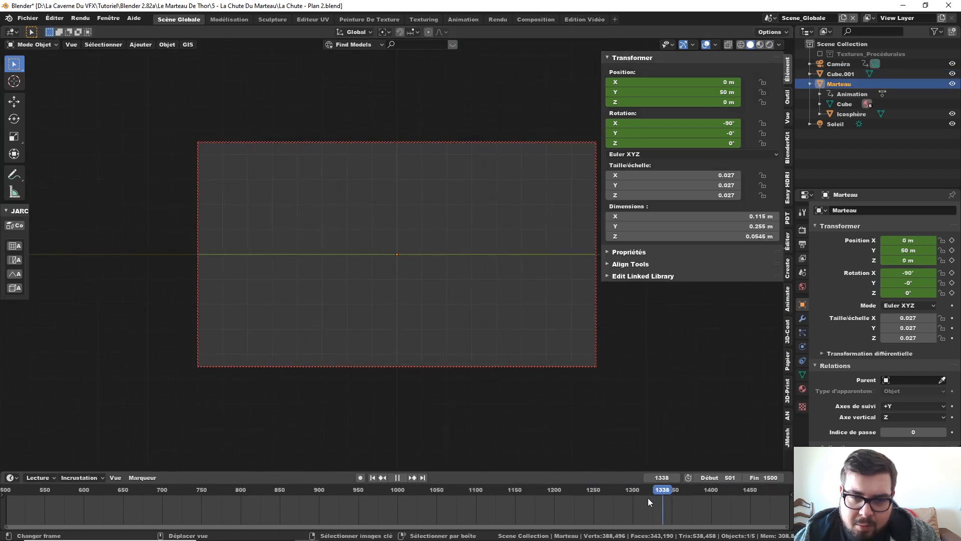
# - Return to frame 800 and snap the 3D cursor to the selected hammer
pyautogui.click(223, 488)
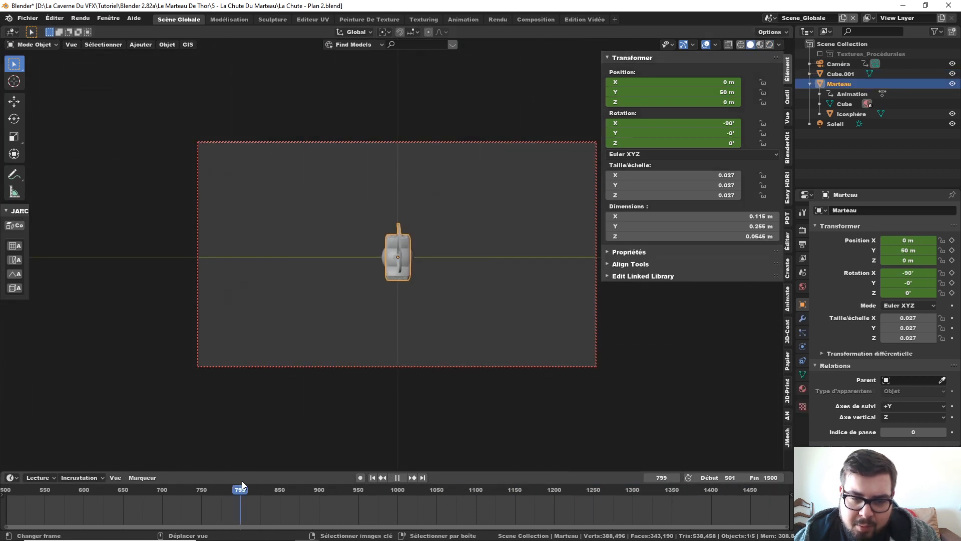
pyautogui.press('space')
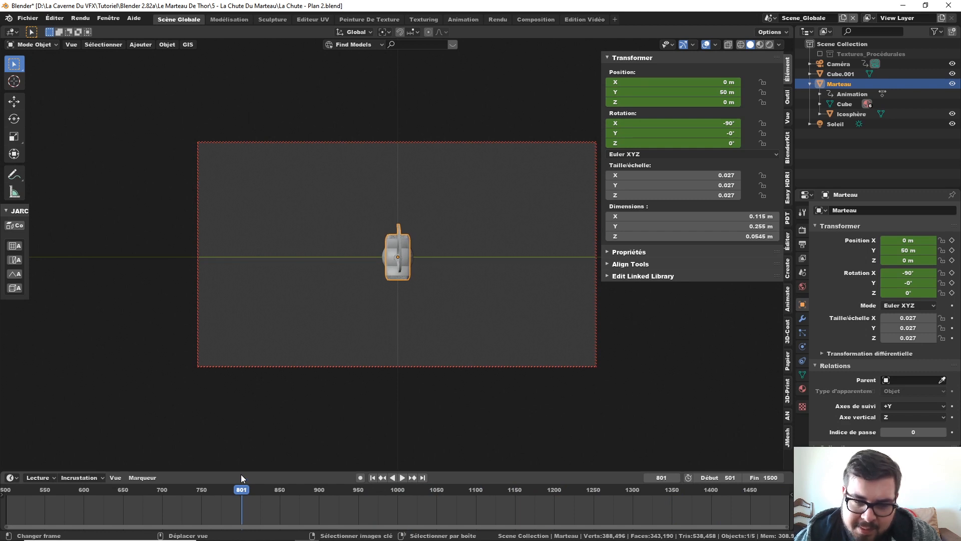
pyautogui.press('Left')
pyautogui.press('Left')
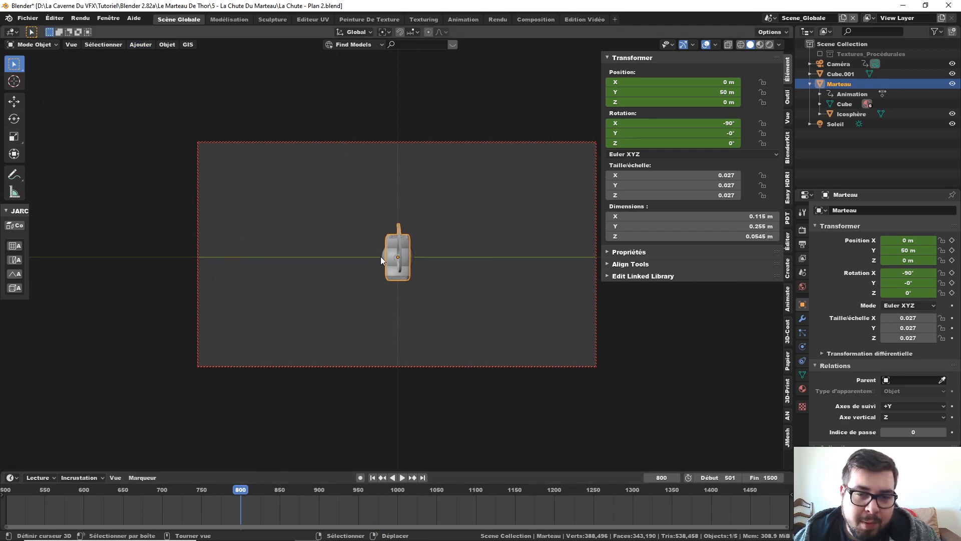
pyautogui.click(169, 46)
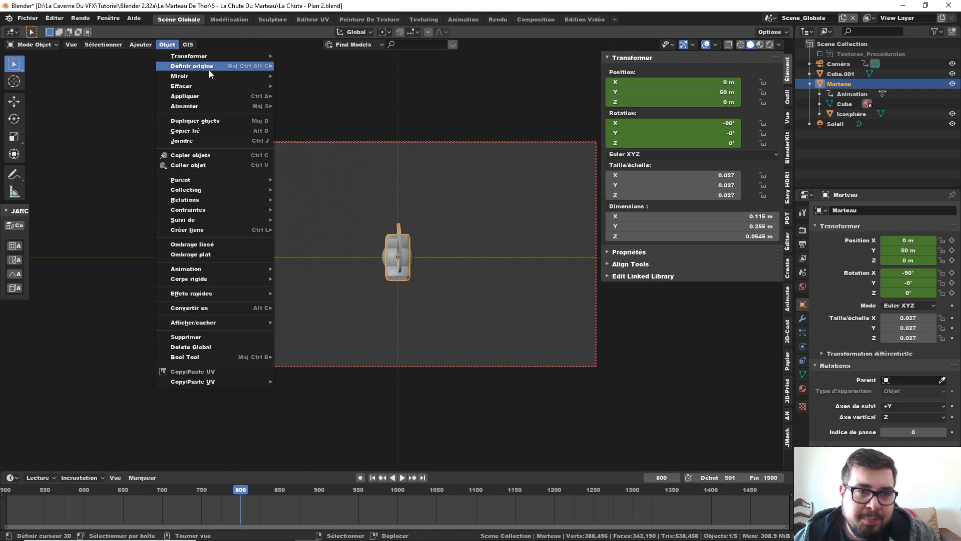
pyautogui.moveTo(205, 107)
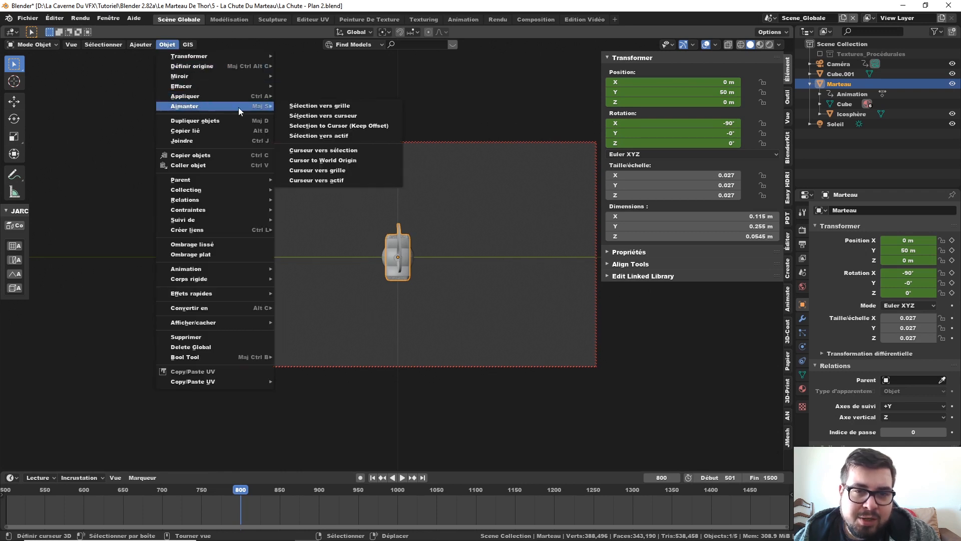
pyautogui.click(339, 150)
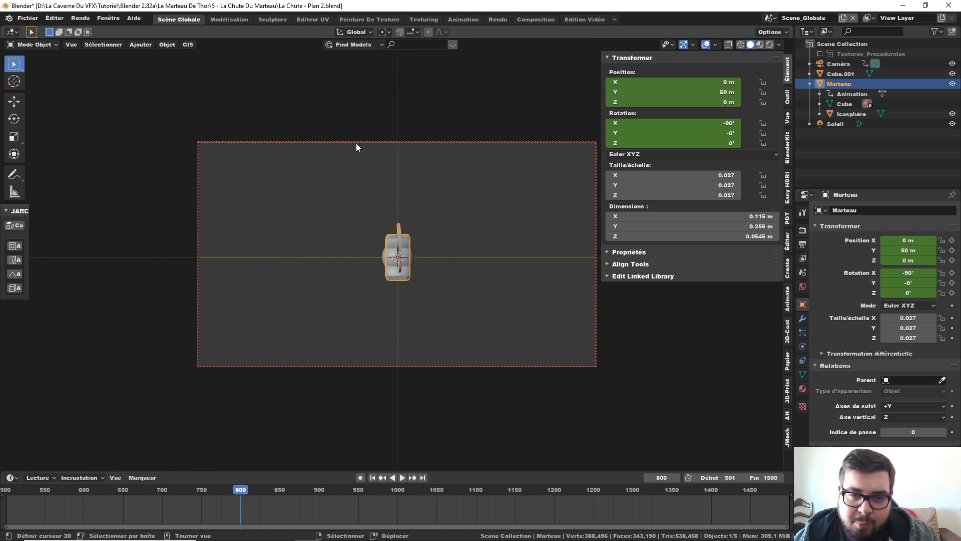
# - Deselect the hammer and add a torus mesh at the 3D cursor
pyautogui.press('a')
pyautogui.click(360, 101)
pyautogui.hotkey('shift', 'a')
pyautogui.moveTo(386, 173)
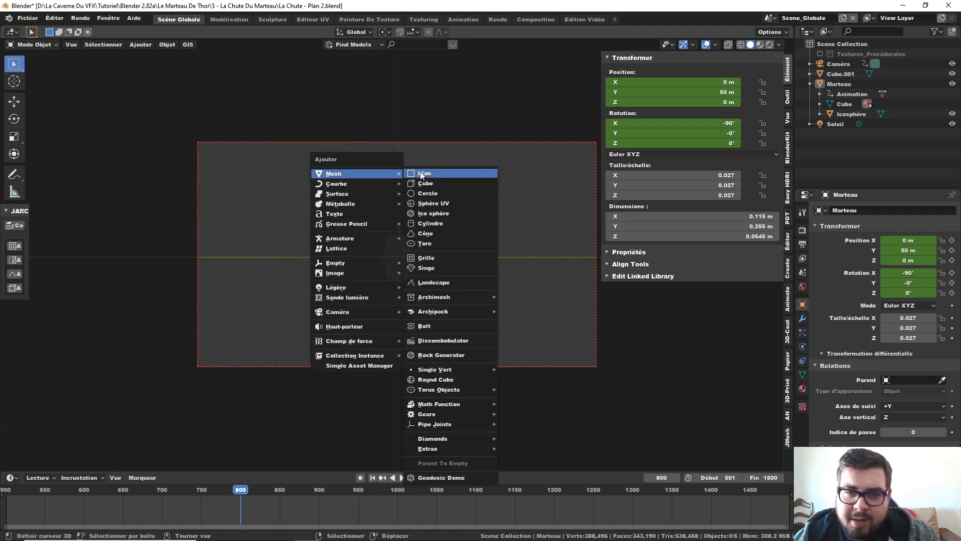
pyautogui.click(443, 244)
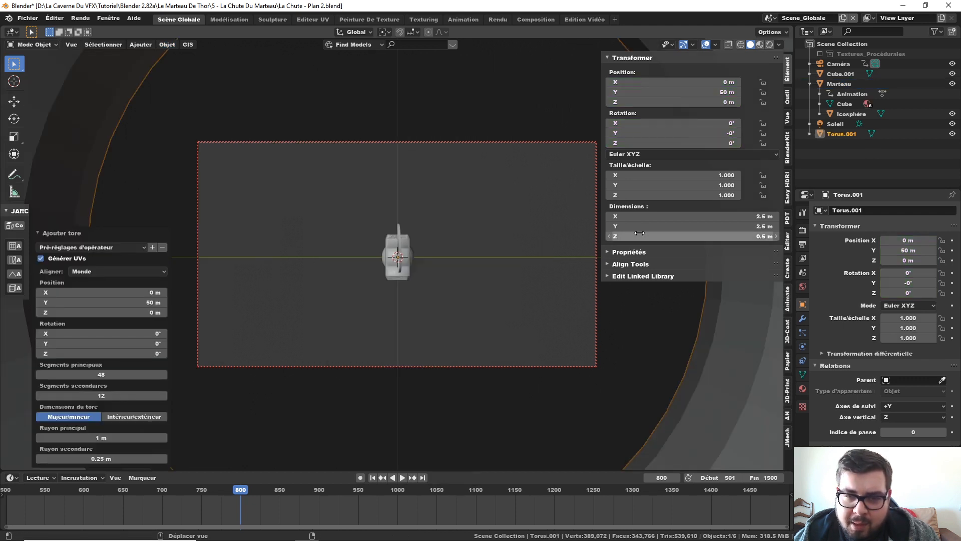
# - Scale the torus down to about 0.019 so it fits within the hammer, and keyframe its scale at frame 800
pyautogui.press('s')
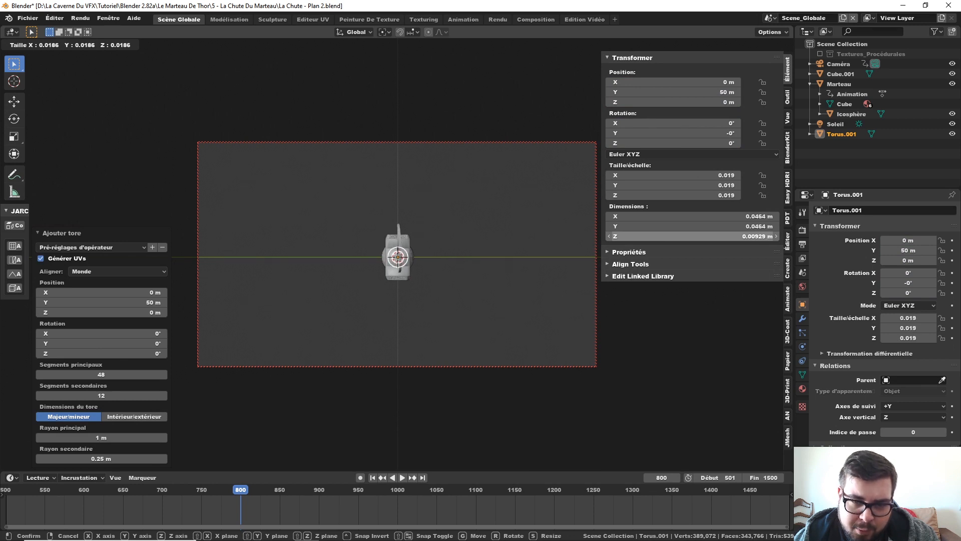
pyautogui.click(398, 260)
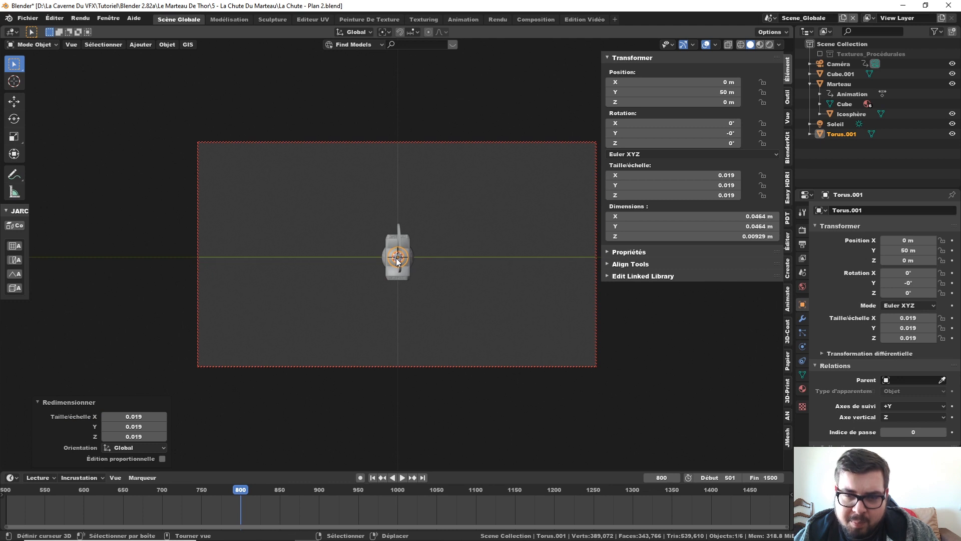
pyautogui.rightClick(671, 176)
pyautogui.click(670, 179)
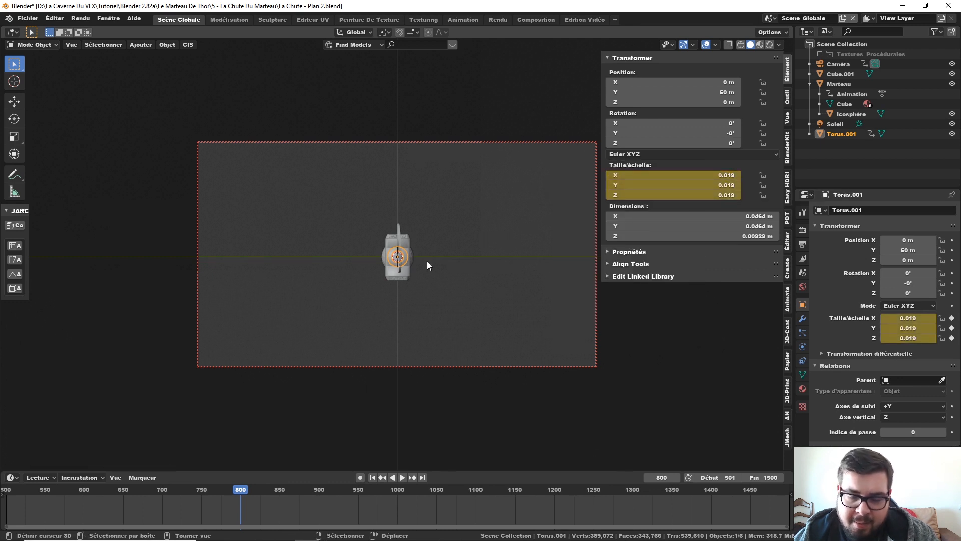
# - Go to frame 1500 and scale the torus up to about 3.908 so it nearly fills the camera frame's height
pyautogui.moveTo(241, 488); pyautogui.dragTo(786, 469)
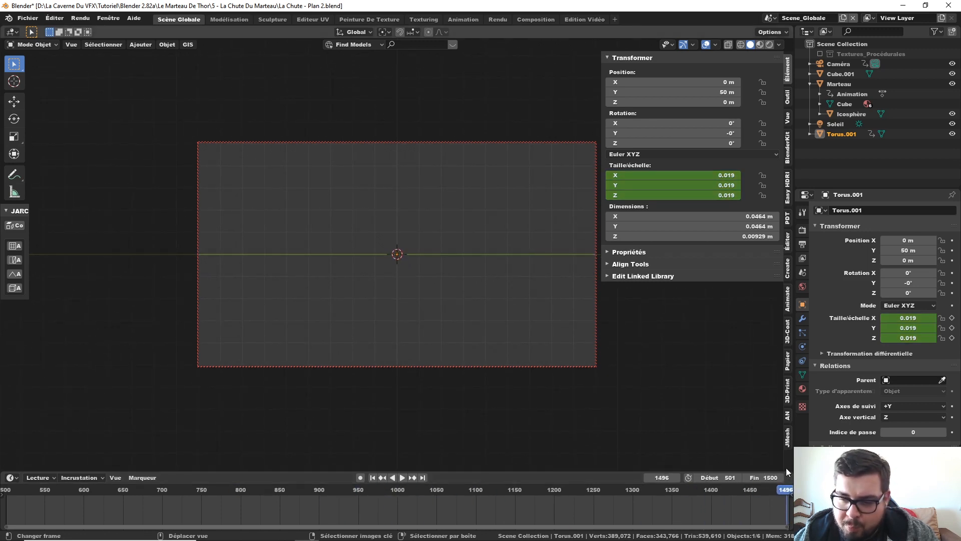
pyautogui.press('Right')
pyautogui.press('Right')
pyautogui.press('Right')
pyautogui.press('Right')
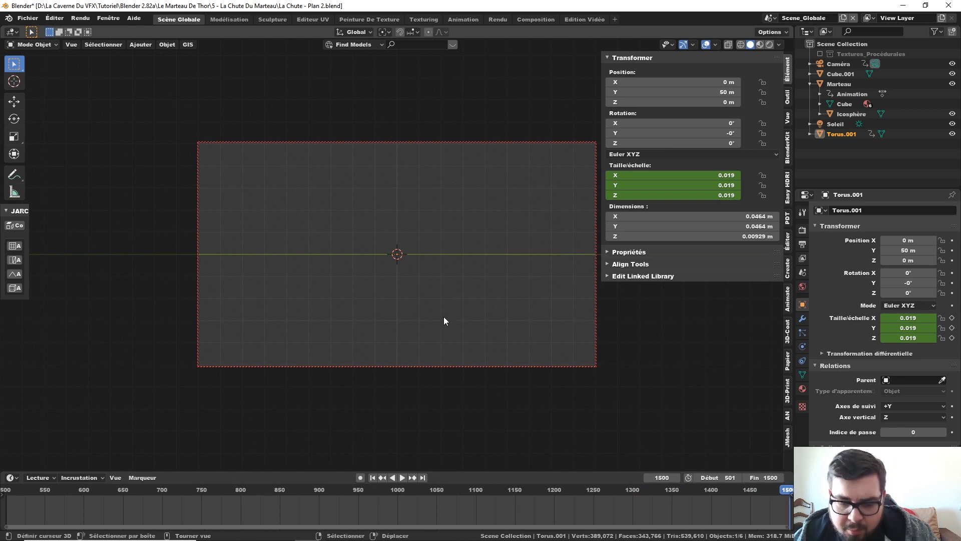
pyautogui.press('s')
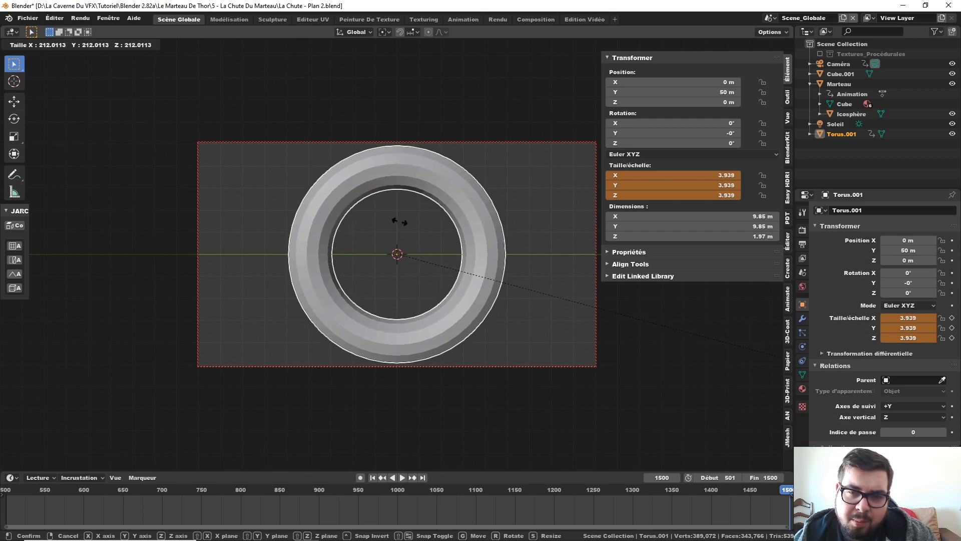
pyautogui.click(283, 178)
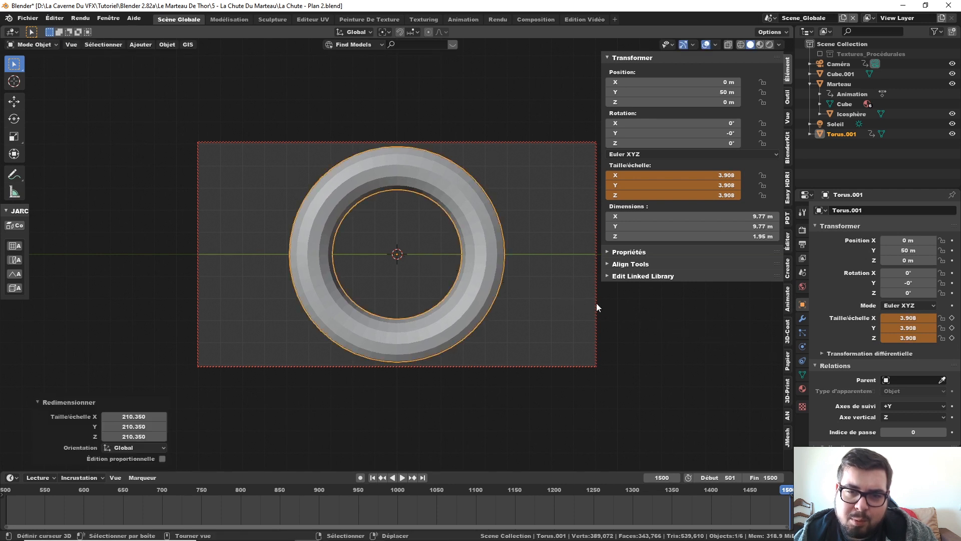
# - Apply smooth shading to the torus and keyframe its scale at frame 1500
pyautogui.rightClick(480, 255)
pyautogui.click(449, 265)
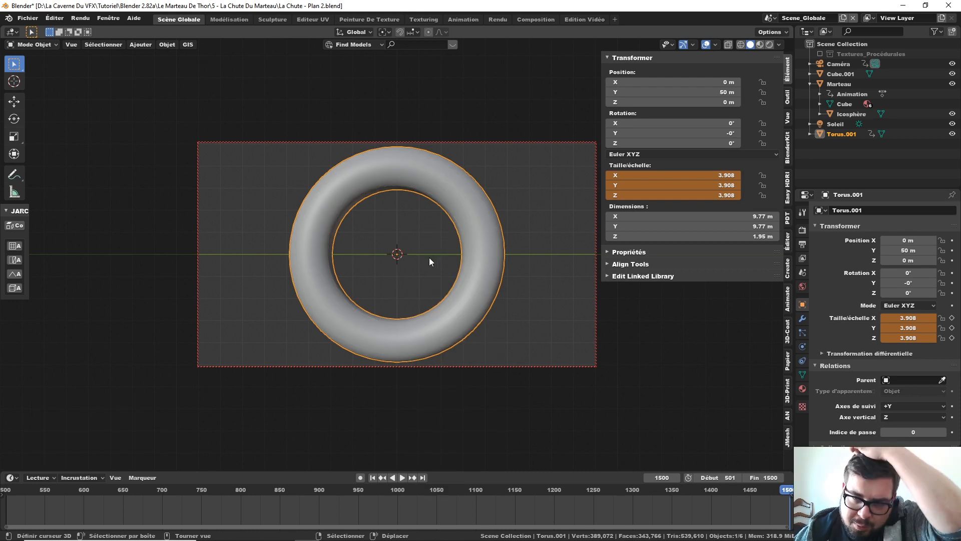
pyautogui.rightClick(691, 195)
pyautogui.click(691, 180)
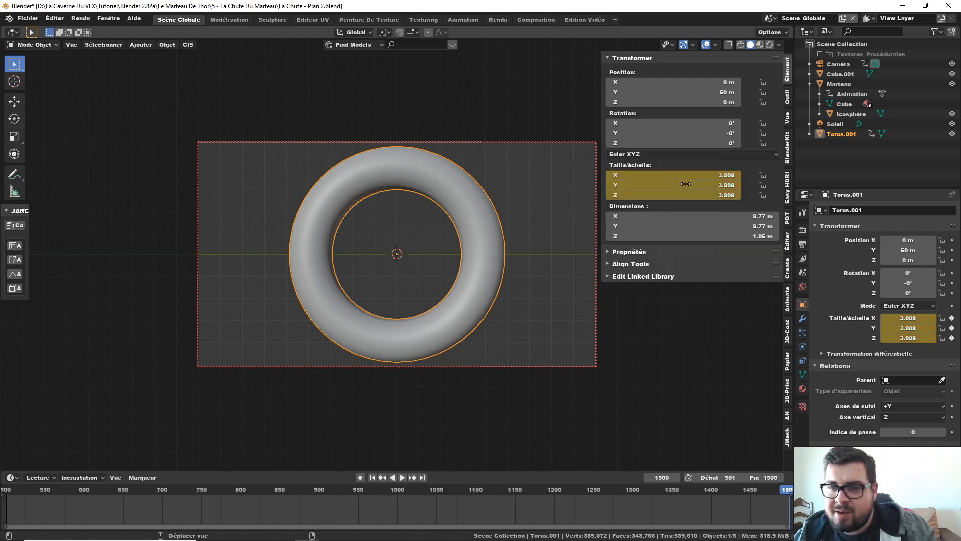
# - Play the animation from around frame 800 to check how the torus expands around the falling hammer
pyautogui.click(373, 477)
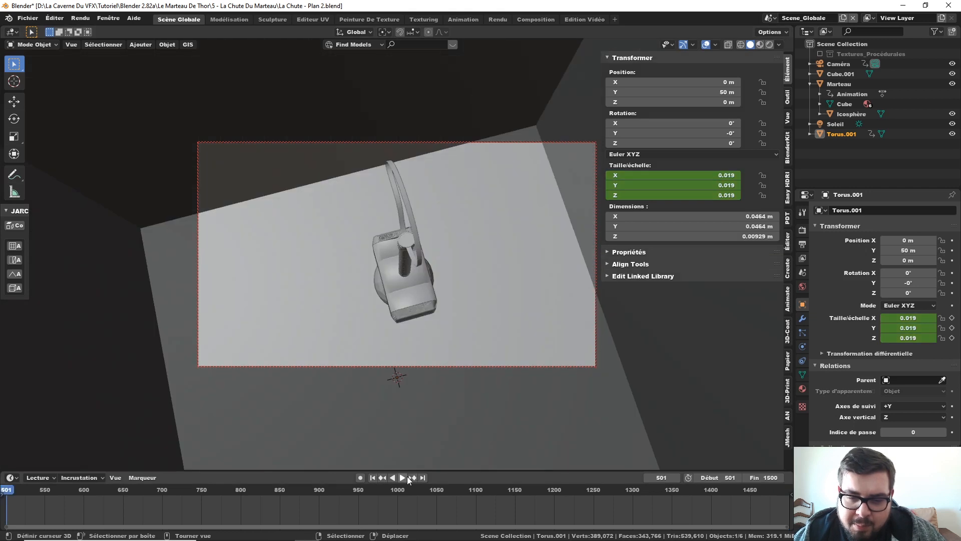
pyautogui.click(317, 490)
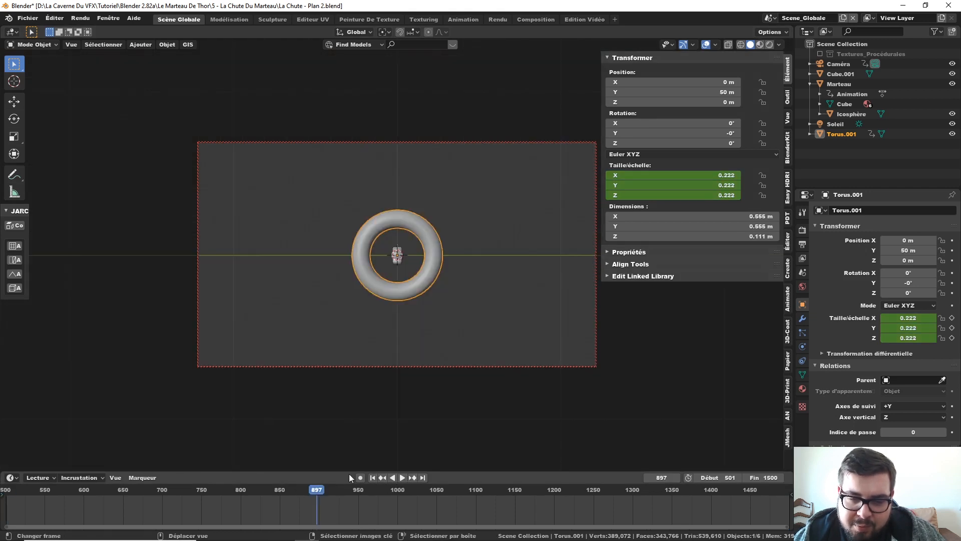
pyautogui.click(403, 477)
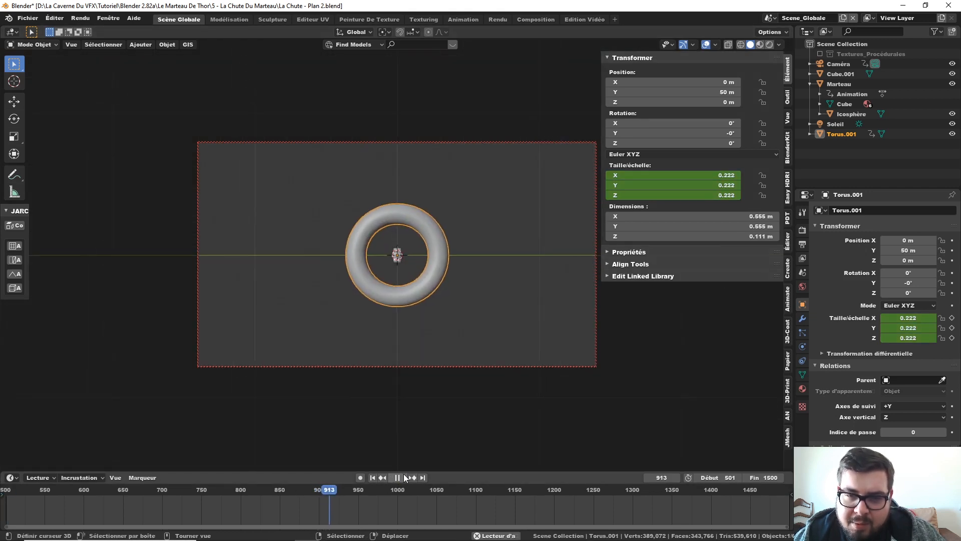
pyautogui.moveTo(265, 490); pyautogui.dragTo(241, 492)
pyautogui.click(399, 478)
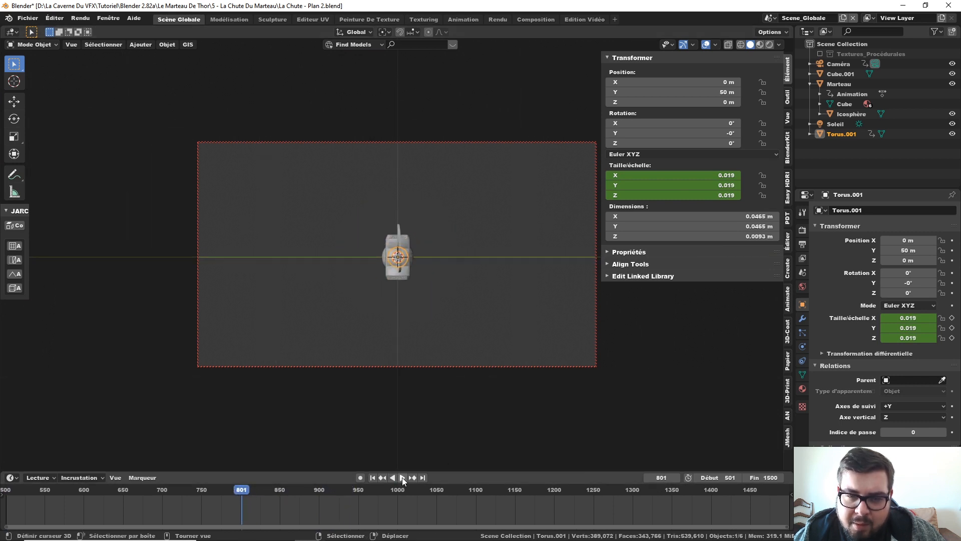
pyautogui.click(402, 477)
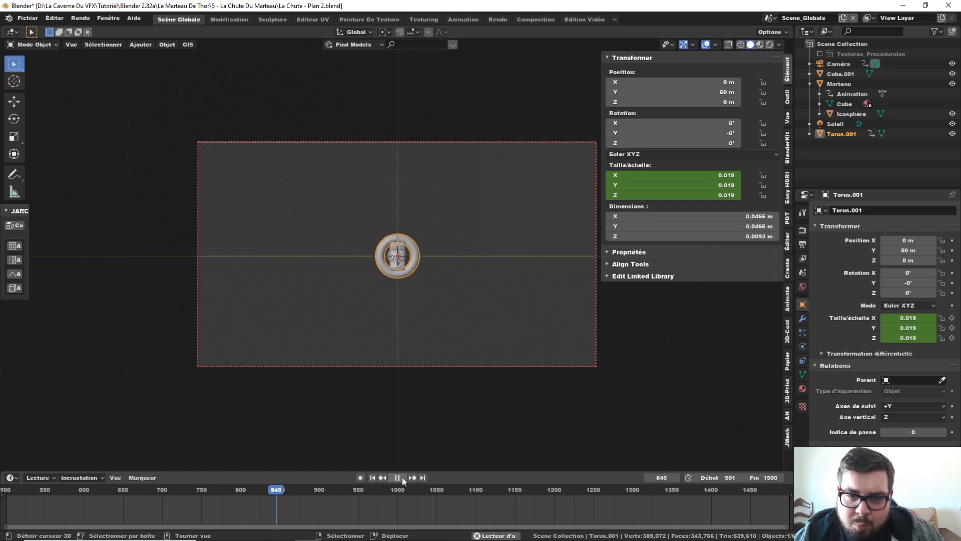
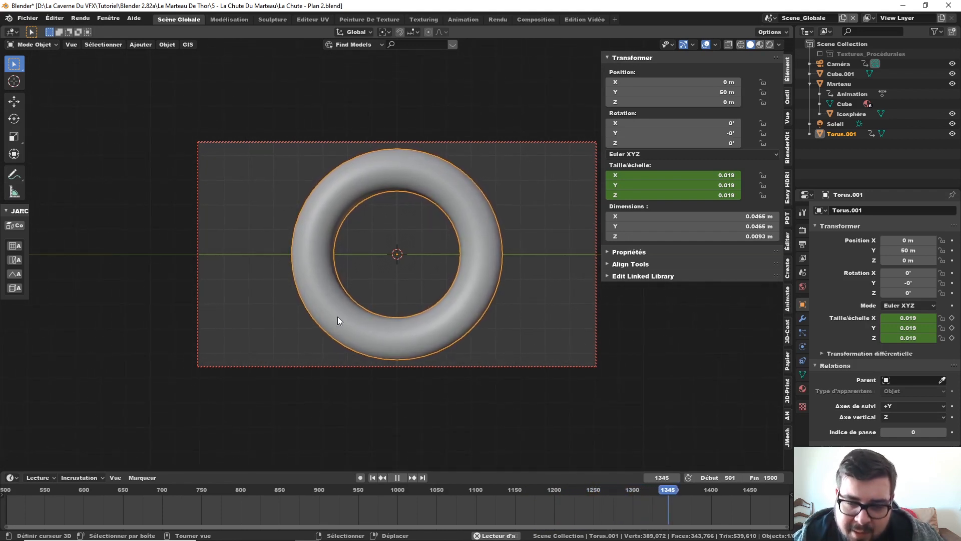
pyautogui.click(399, 477)
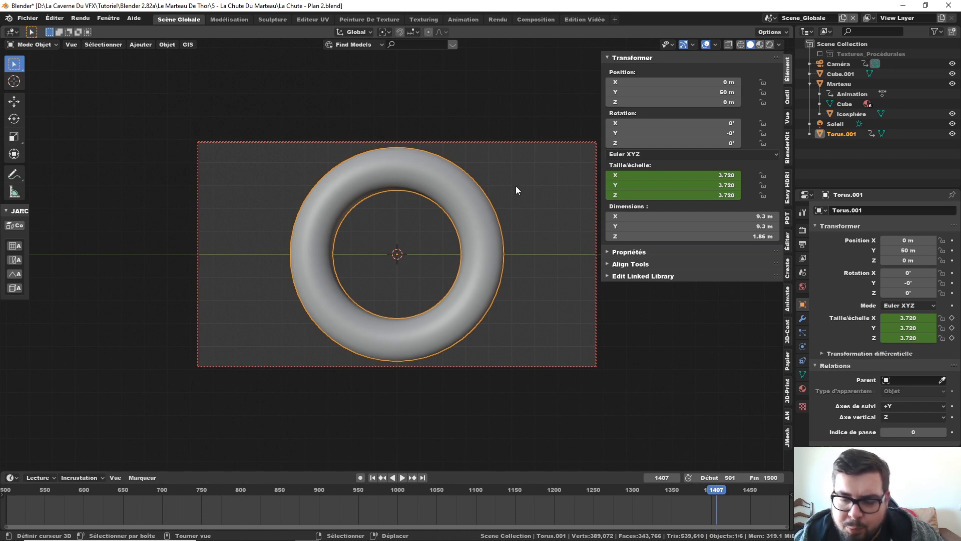
pyautogui.press('space')
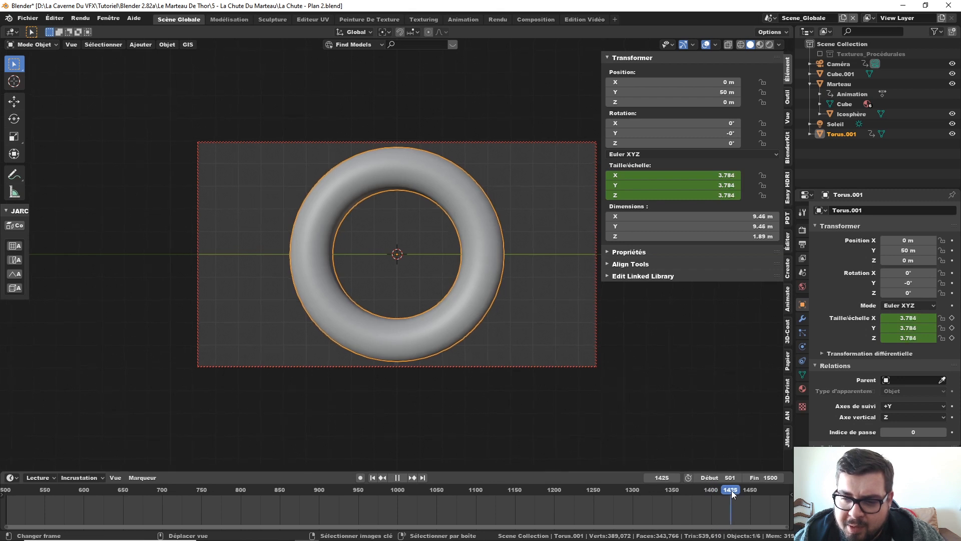
# - Go to frame 1100 and switch to the Texturing workspace with the torus selected
pyautogui.moveTo(791, 498); pyautogui.dragTo(444, 491)
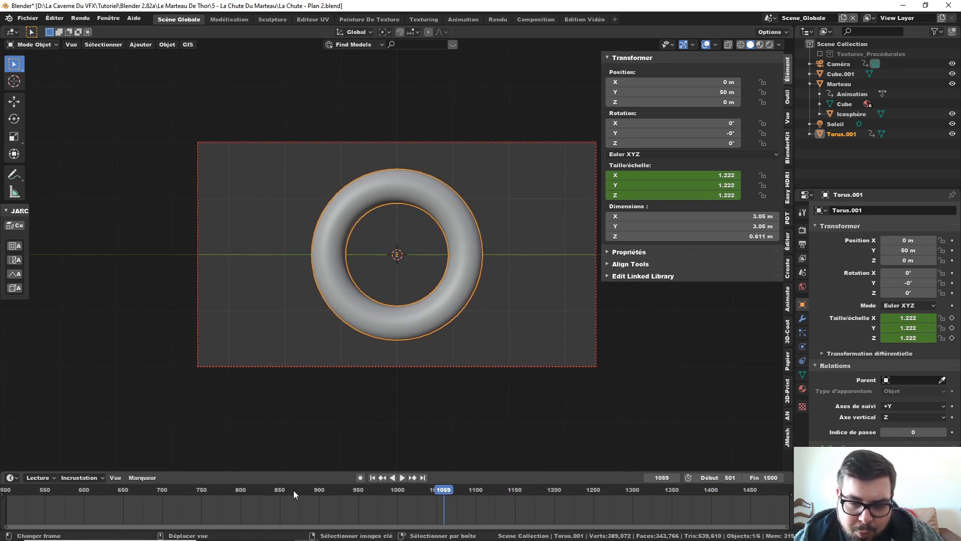
pyautogui.moveTo(456, 492); pyautogui.dragTo(475, 491)
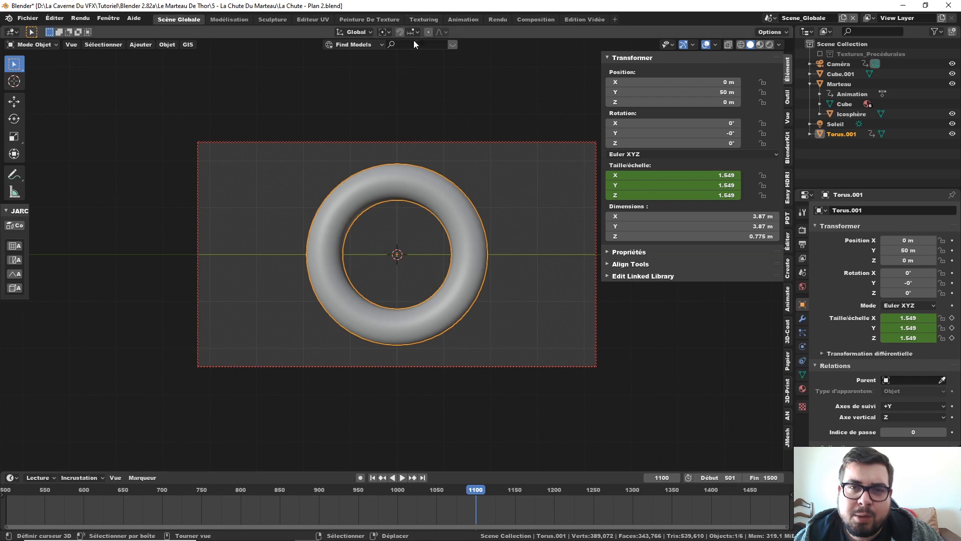
pyautogui.click(423, 19)
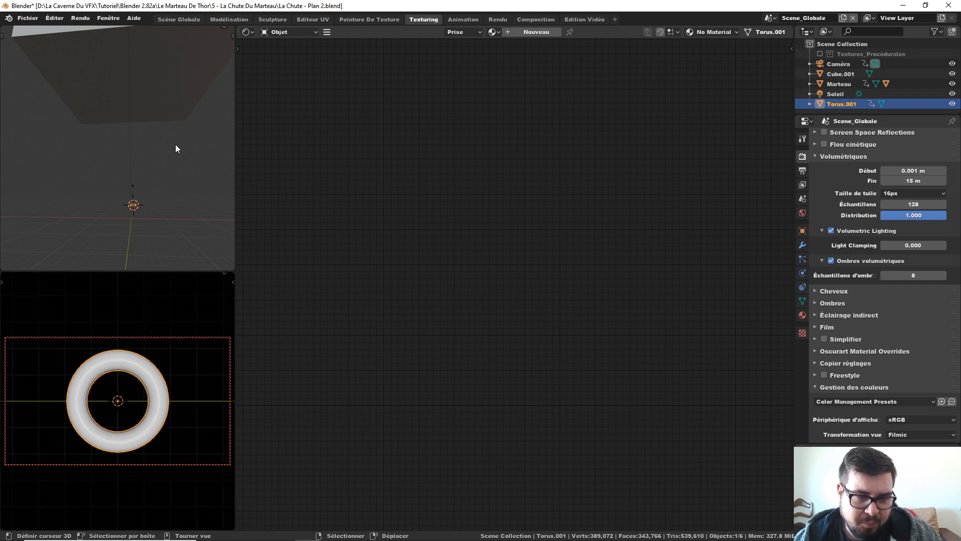
# - Set the upper preview viewport to a top view filled by the torus, with overlays off and its header hidden
pyautogui.press('KP_7')
pyautogui.moveTo(175, 149); pyautogui.dragTo(146, 182, button='middle')
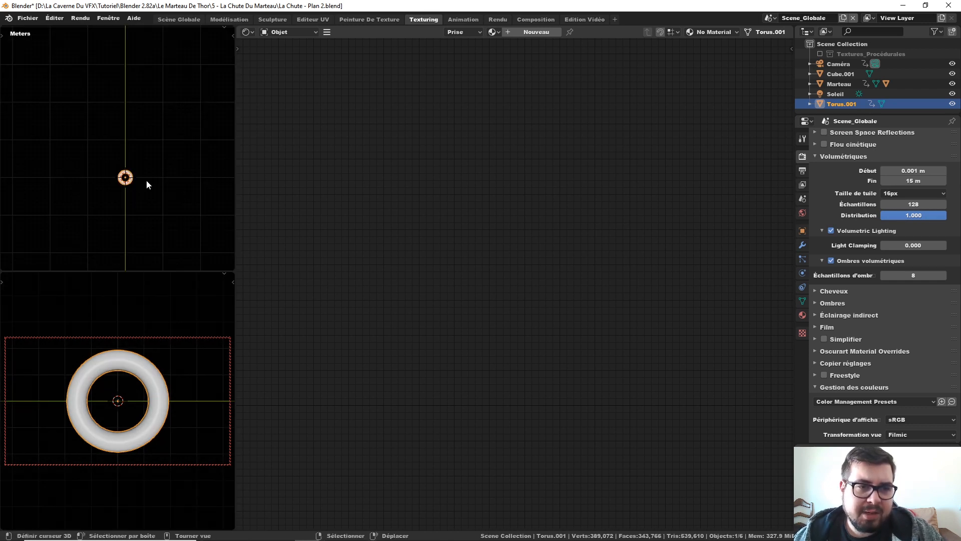
pyautogui.scroll(8, 147, 183)
pyautogui.keyDown('shift'); pyautogui.moveTo(128, 95); pyautogui.dragTo(154, 129, button='middle'); pyautogui.keyUp('shift')
pyautogui.scroll(3, 147, 78)
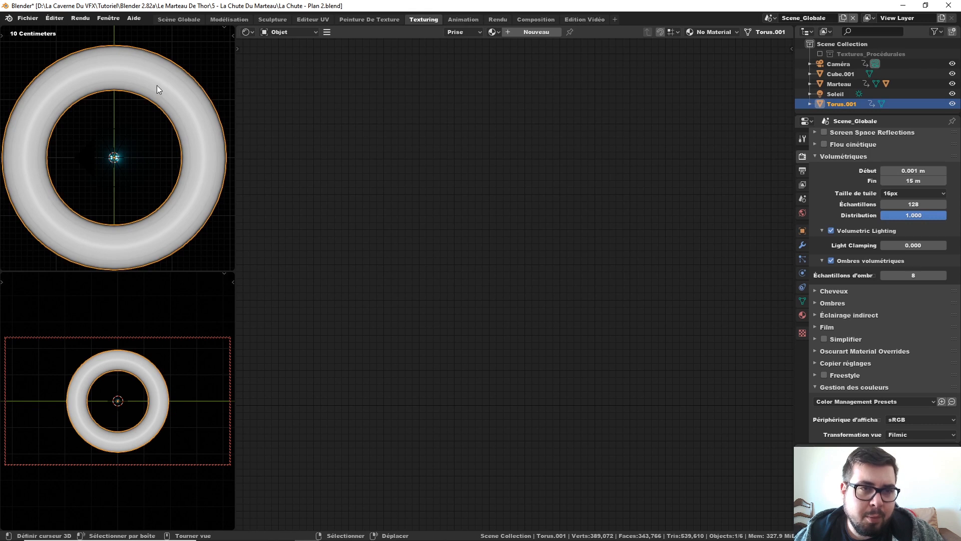
pyautogui.moveTo(224, 27); pyautogui.dragTo(223, 38)
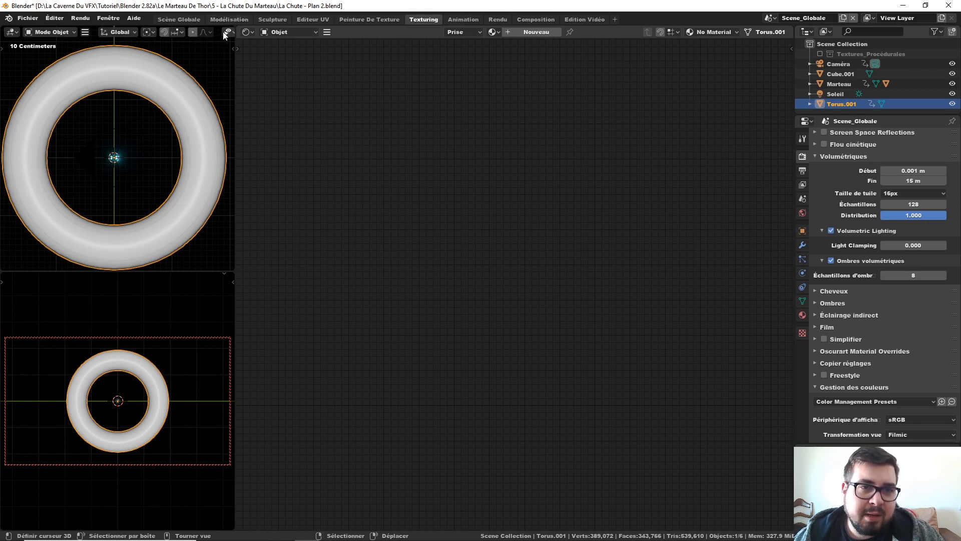
pyautogui.scroll(-5, 158, 38)
pyautogui.click(148, 32)
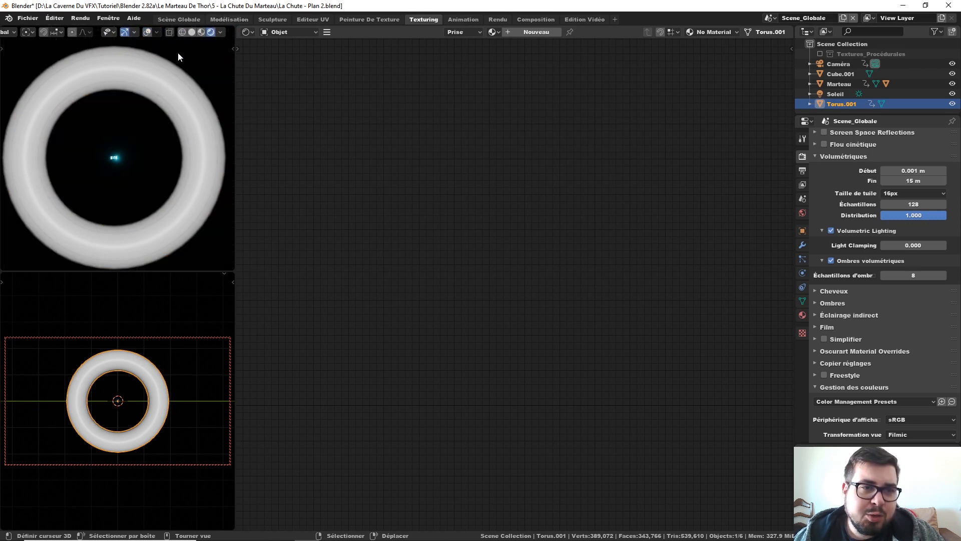
pyautogui.rightClick(223, 33)
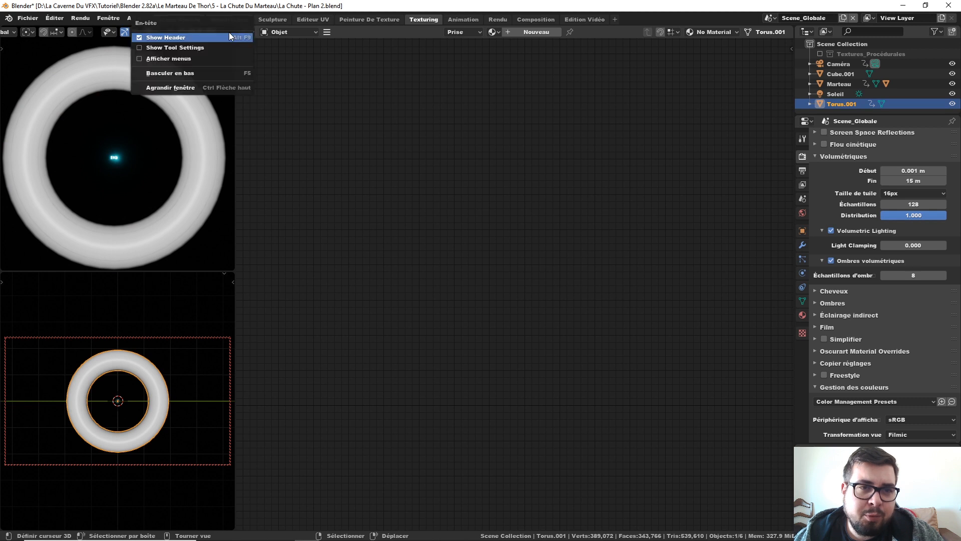
pyautogui.click(203, 38)
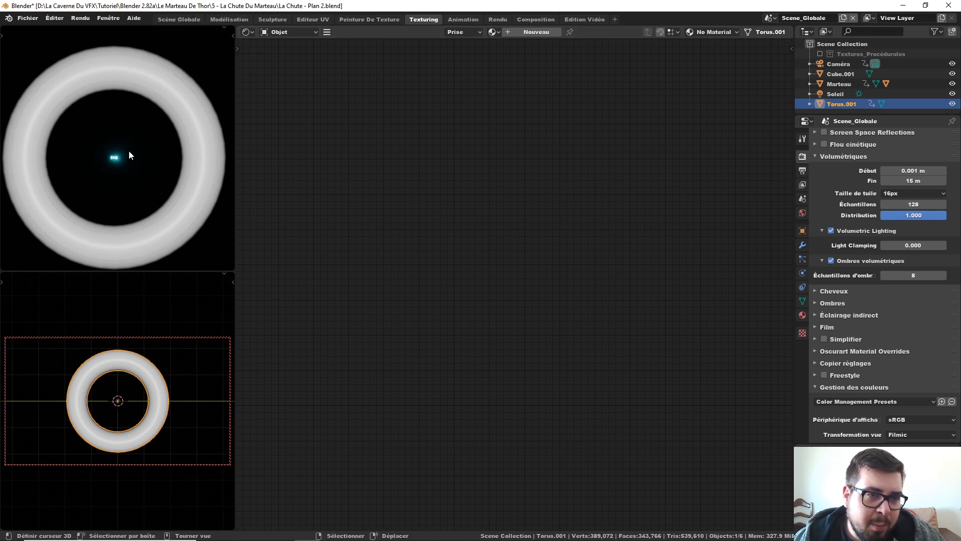
pyautogui.keyDown('shift'); pyautogui.moveTo(127, 146); pyautogui.dragTo(128, 140, button='middle'); pyautogui.keyUp('shift')
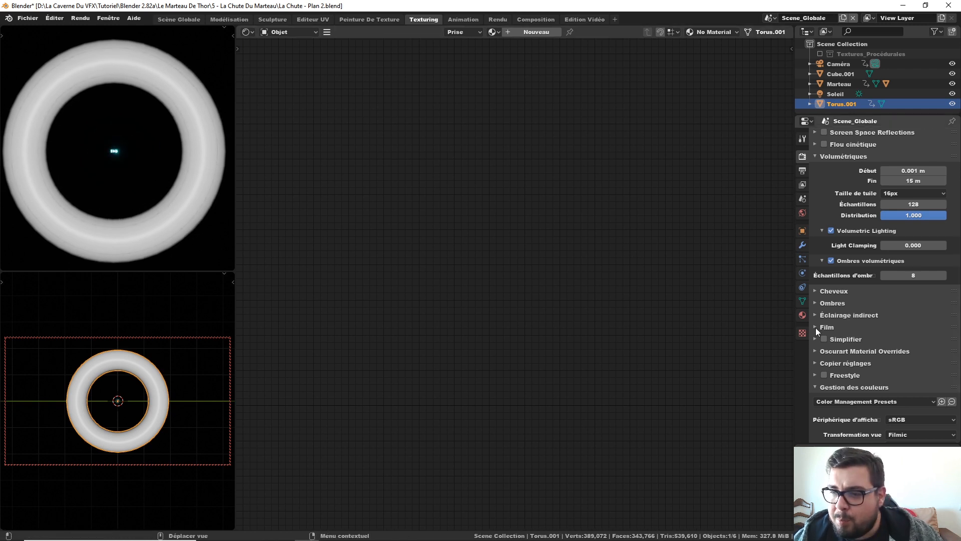
# - Create a new material on the torus and name it Energie
pyautogui.click(804, 316)
pyautogui.click(897, 181)
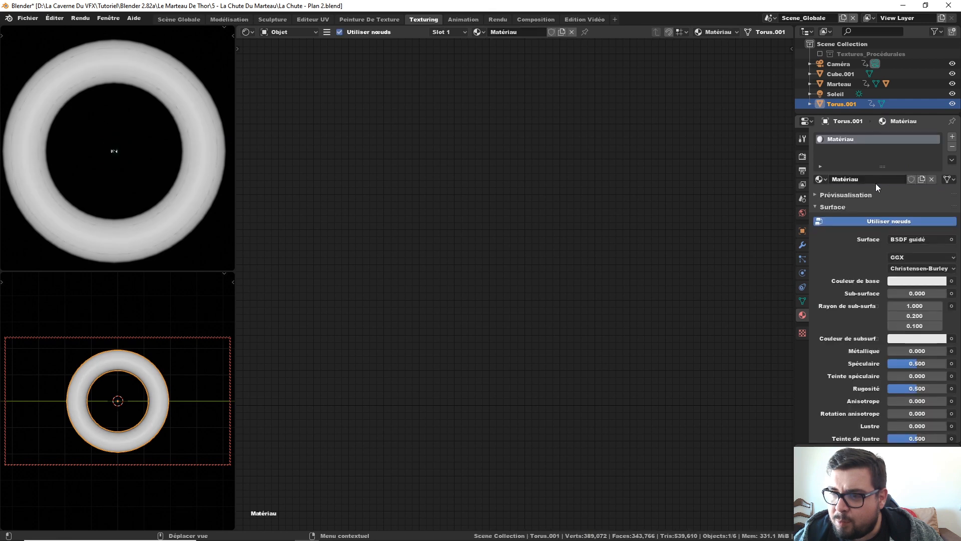
pyautogui.doubleClick(861, 179)
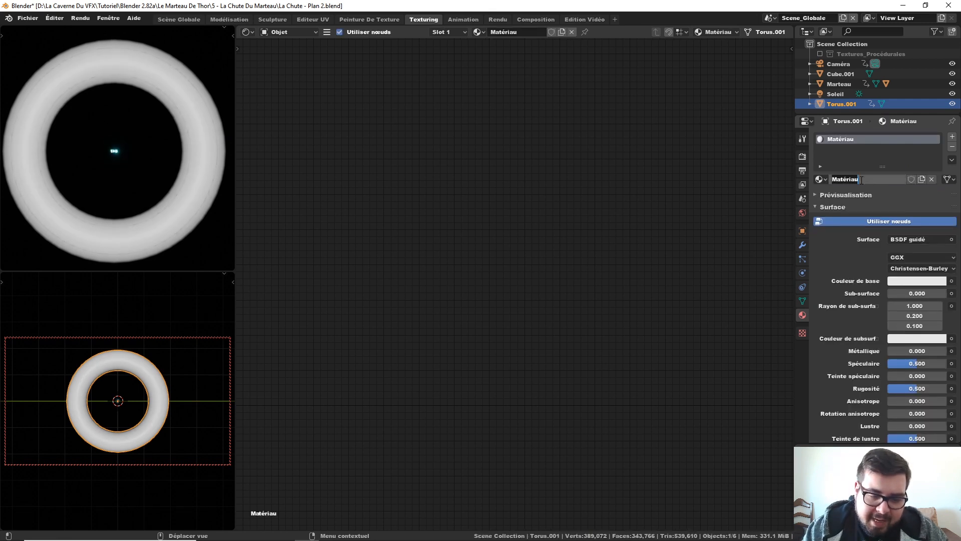
pyautogui.write('E')
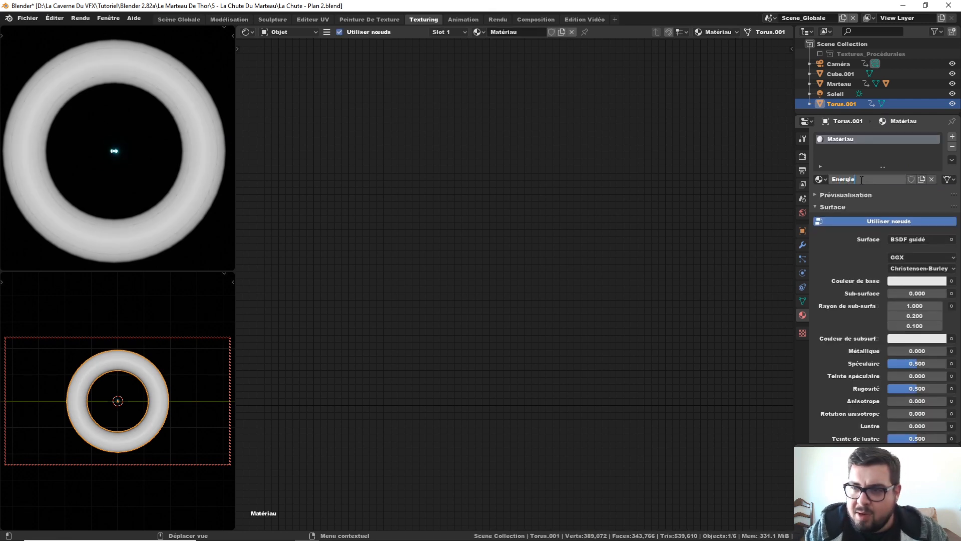
pyautogui.write('nergie')
pyautogui.press('Return')
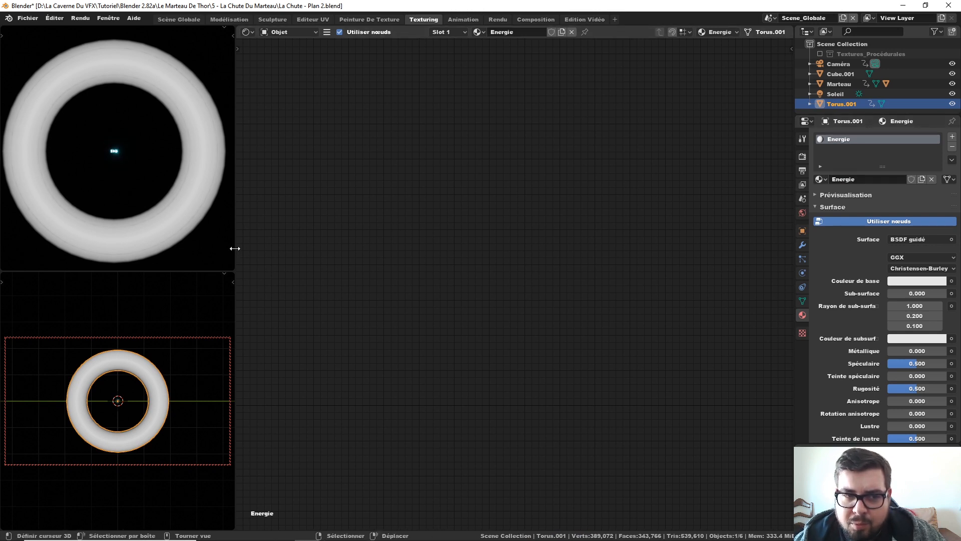
# - Replace the Energie material's Principled BSDF (BSDF guidé) with a Mix Shader connected to the Surface input of the material output
pyautogui.press('Home')
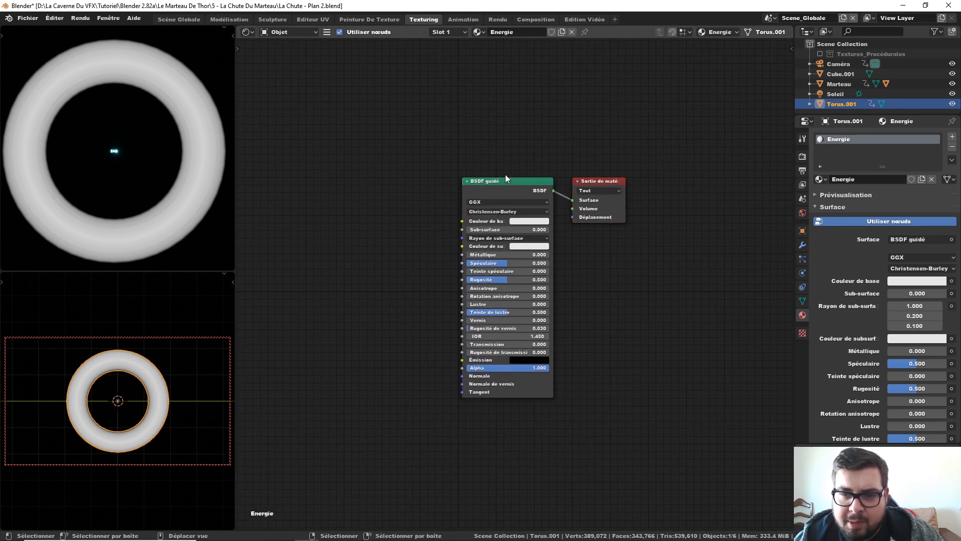
pyautogui.press('x')
pyautogui.hotkey('shift', 'a')
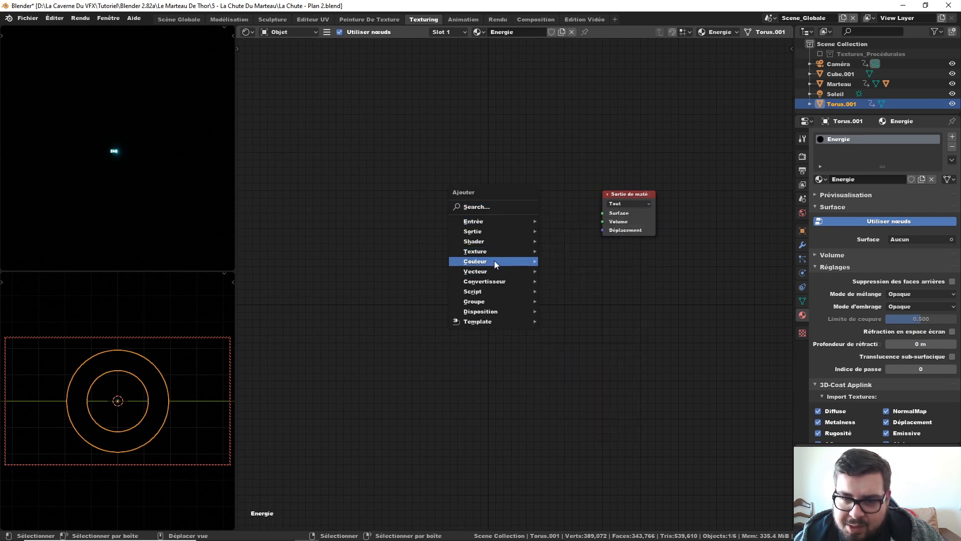
pyautogui.moveTo(497, 275)
pyautogui.moveTo(486, 242)
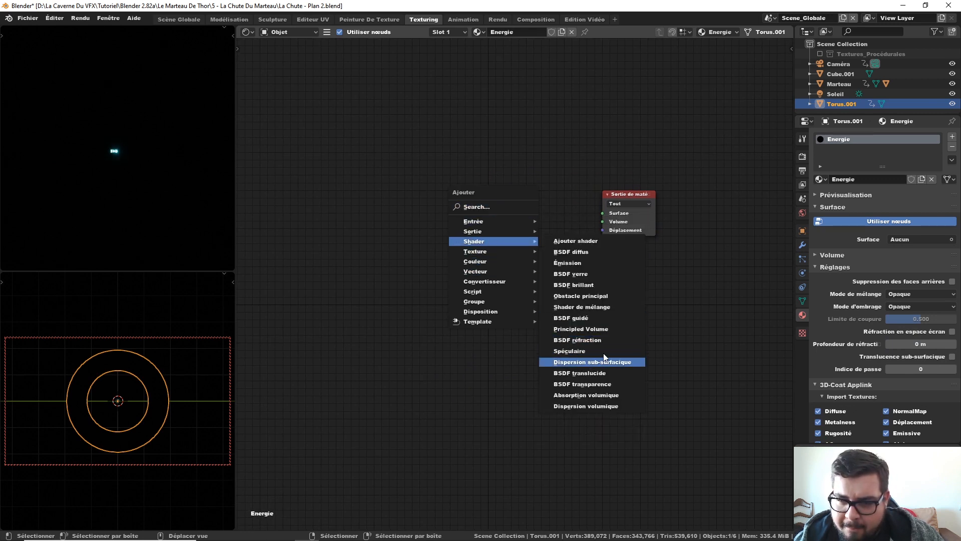
pyautogui.click(610, 306)
pyautogui.moveTo(552, 212); pyautogui.dragTo(603, 214)
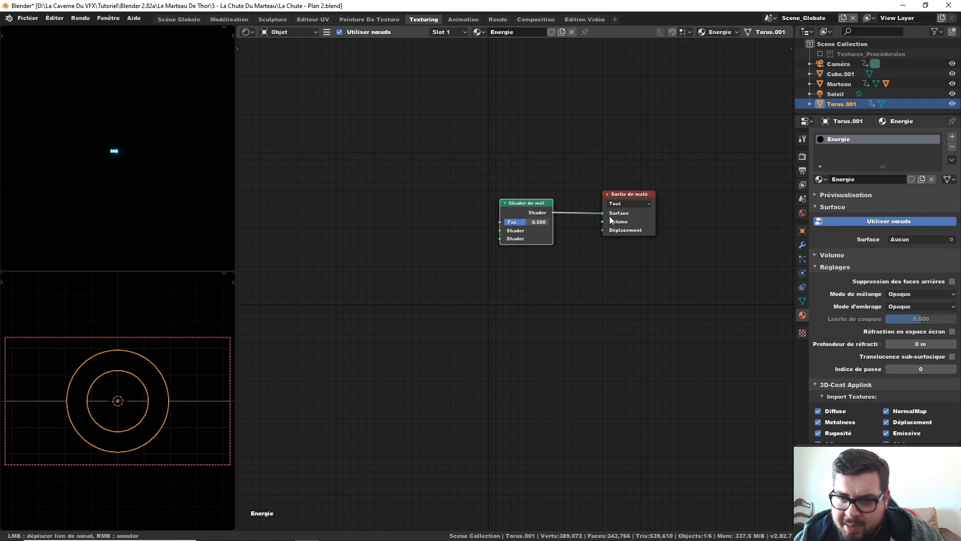
# - Add an Emission shader, connect it to the Mix Shader's second shader input and place it below
pyautogui.hotkey('shift', 'a')
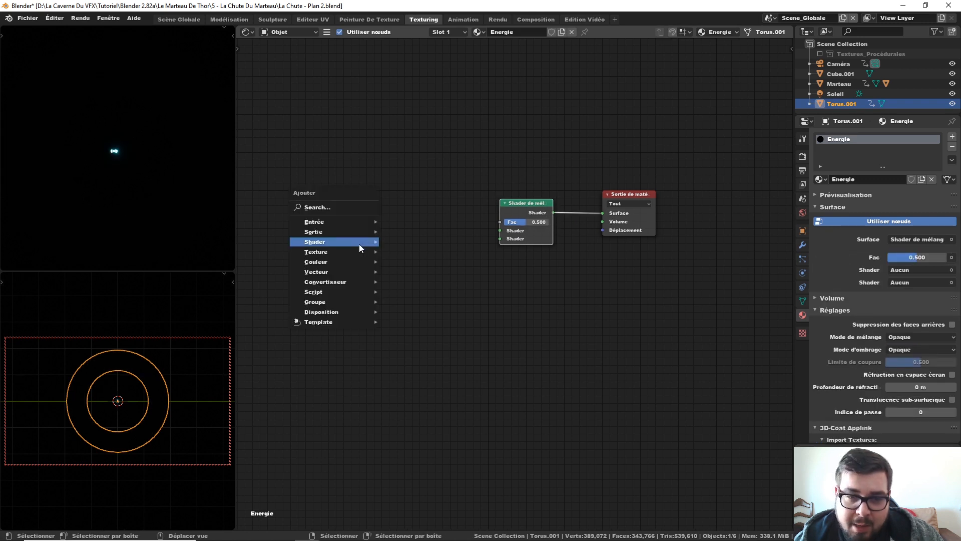
pyautogui.moveTo(333, 241)
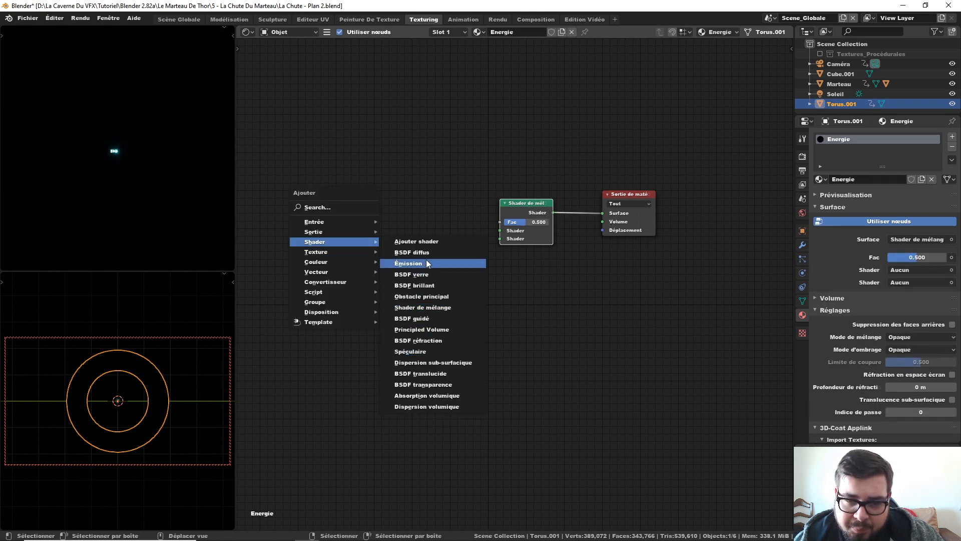
pyautogui.click(425, 262)
pyautogui.click(406, 226)
pyautogui.moveTo(422, 218); pyautogui.dragTo(500, 240)
pyautogui.moveTo(409, 209); pyautogui.dragTo(404, 348)
# - Add another Emission shader on the Mix Shader's first shader input and stack the two Emission nodes
pyautogui.hotkey('shift', 'a')
pyautogui.moveTo(369, 271)
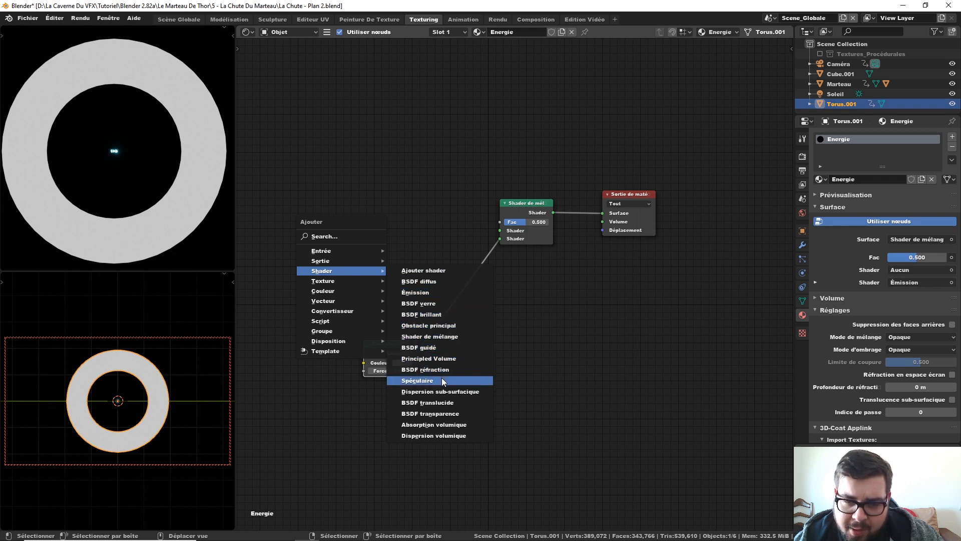
pyautogui.click(435, 292)
pyautogui.click(374, 229)
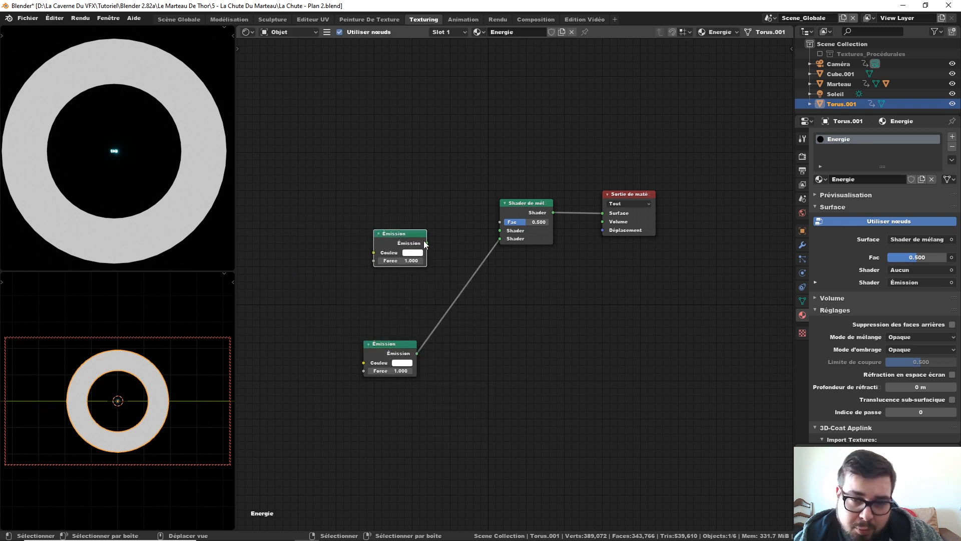
pyautogui.moveTo(427, 243); pyautogui.dragTo(500, 230)
pyautogui.moveTo(393, 235); pyautogui.dragTo(381, 236)
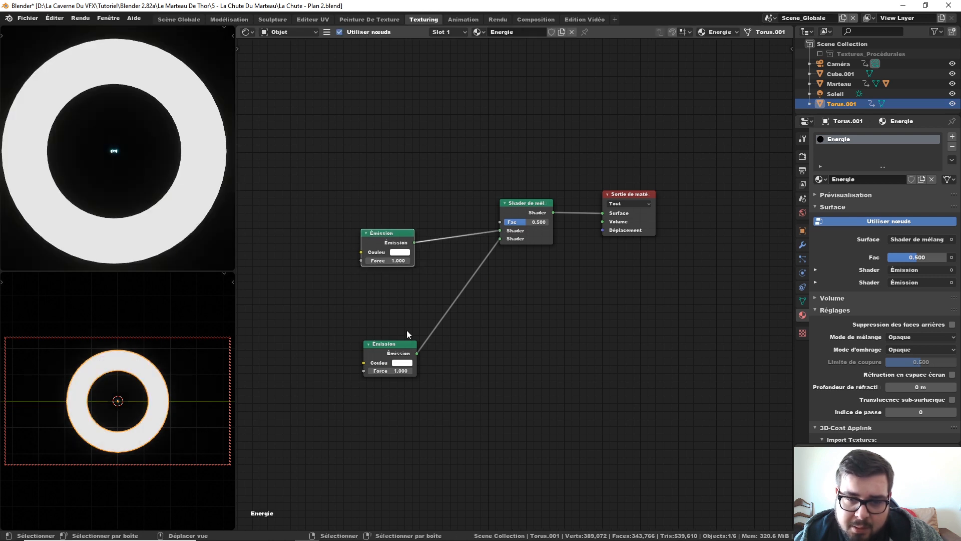
pyautogui.moveTo(401, 346); pyautogui.dragTo(398, 286)
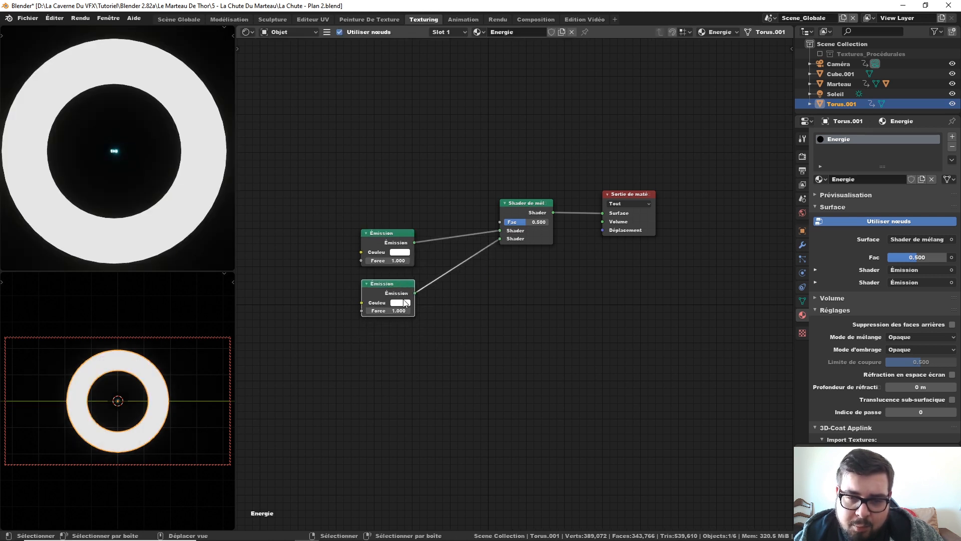
# - Give the lower Emission node a light blue color and a strength of 25
pyautogui.click(401, 302)
pyautogui.moveTo(427, 216); pyautogui.dragTo(427, 204)
pyautogui.click(387, 310)
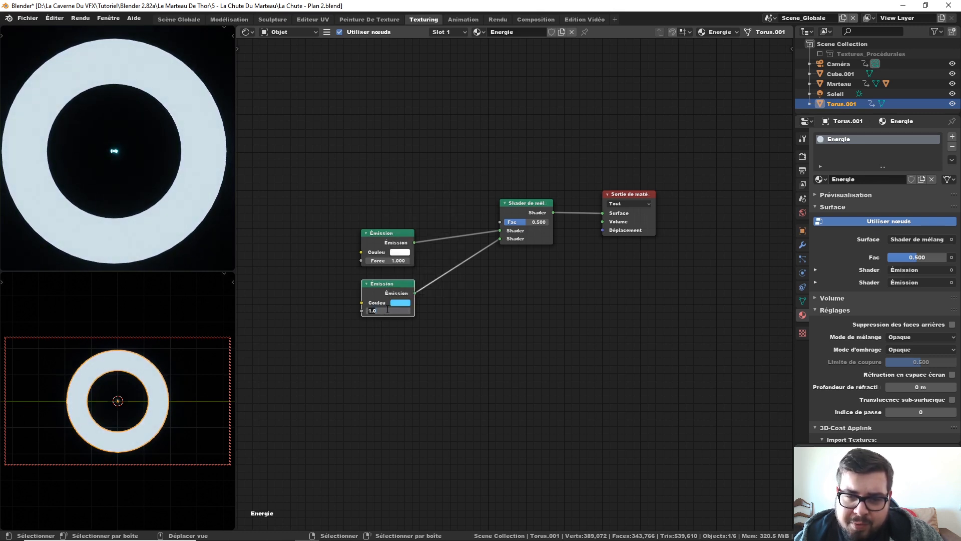
pyautogui.write('25')
pyautogui.press('Return')
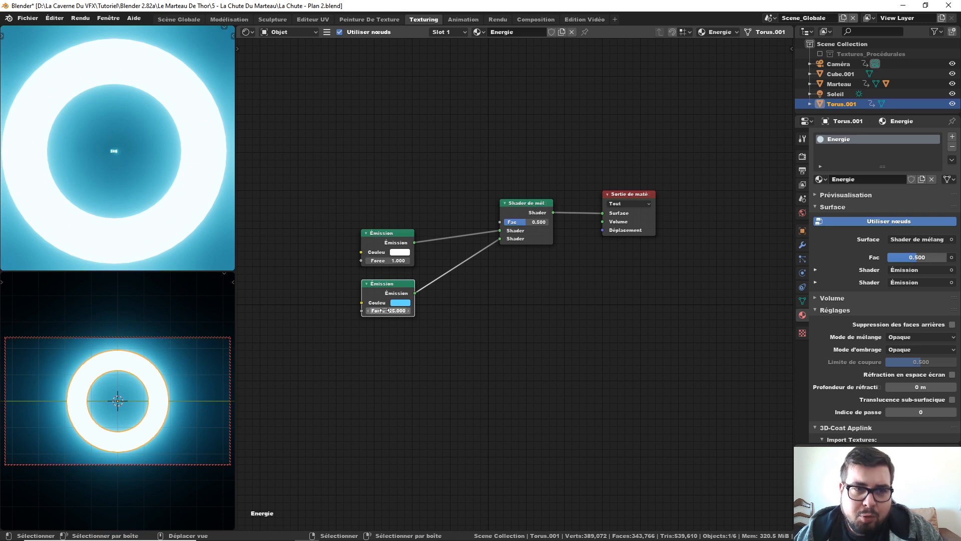
pyautogui.moveTo(381, 232); pyautogui.dragTo(383, 231)
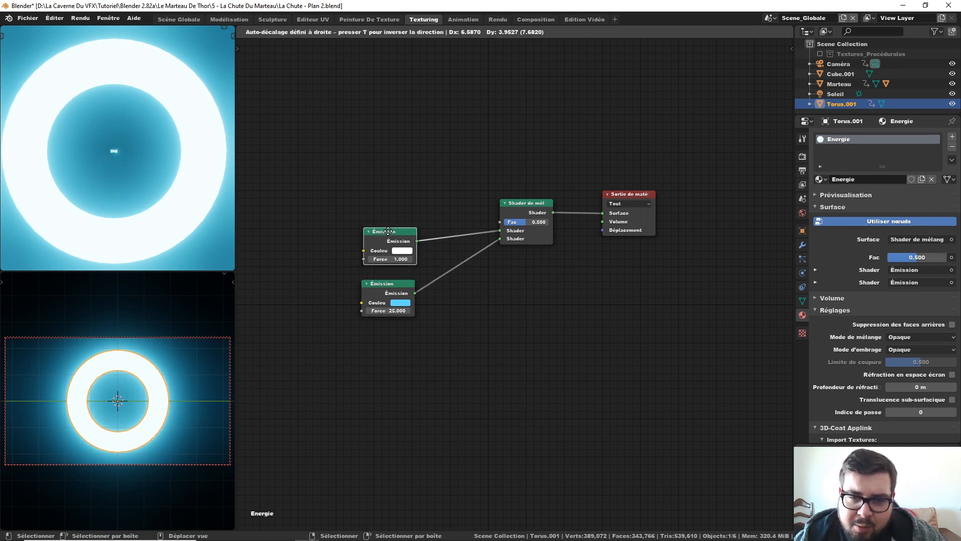
# - Set the Energie material's blend mode to Alpha Clip (Limitation alpha) and its shadow mode to None (Aucun)
pyautogui.moveTo(599, 360); pyautogui.dragTo(611, 357, button='middle')
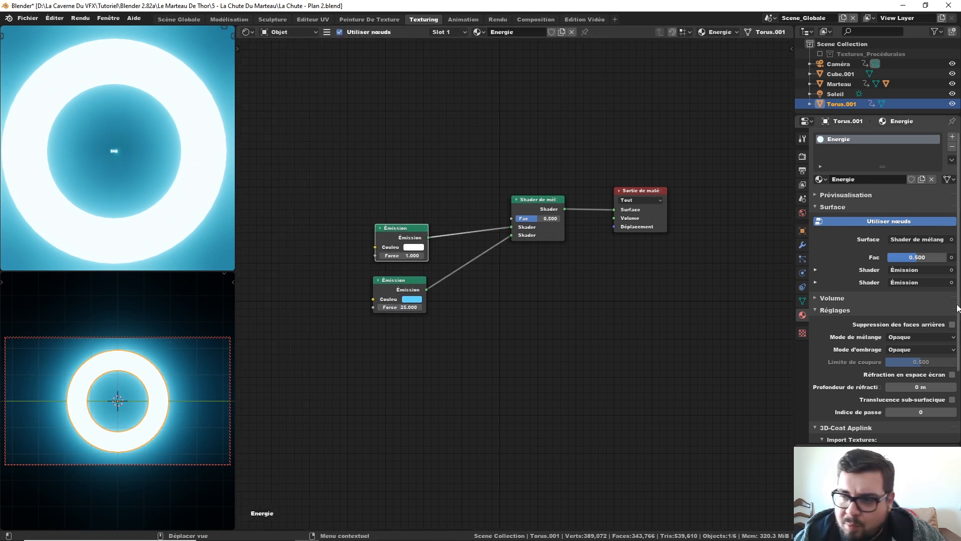
pyautogui.click(924, 336)
pyautogui.click(906, 358)
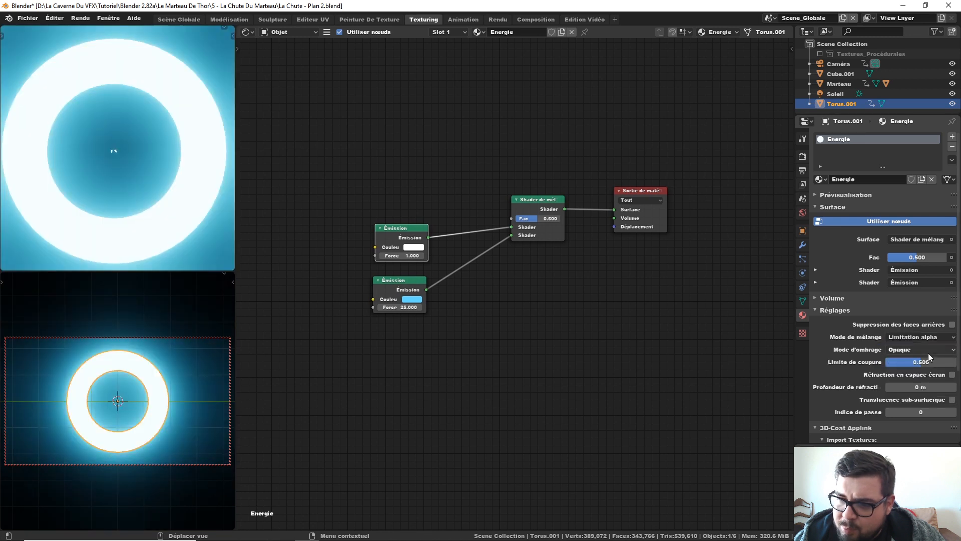
pyautogui.click(927, 354)
pyautogui.click(912, 359)
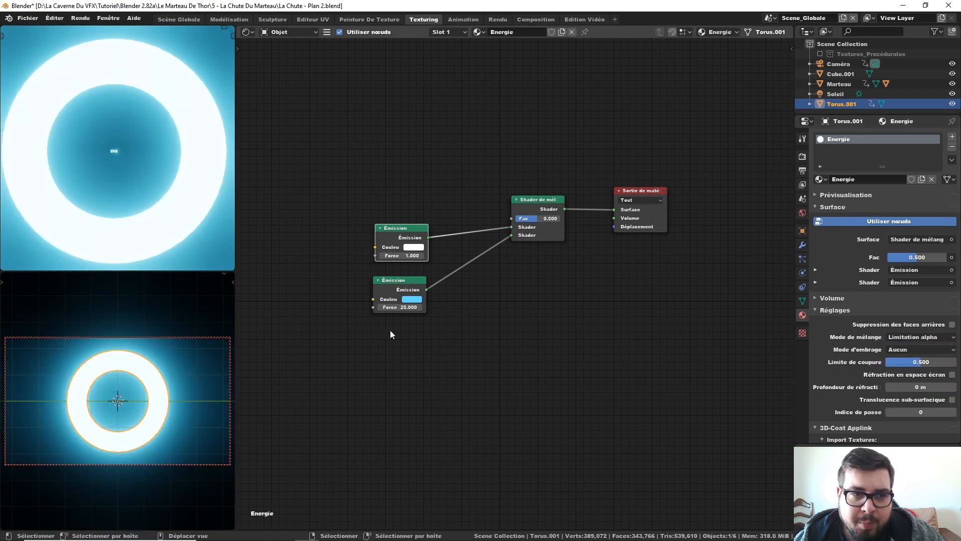
# - Add a linear Gradient Texture node and place it above and left of the Emission nodes
pyautogui.moveTo(418, 308); pyautogui.dragTo(615, 353, button='middle')
pyautogui.scroll(-1, 530, 337)
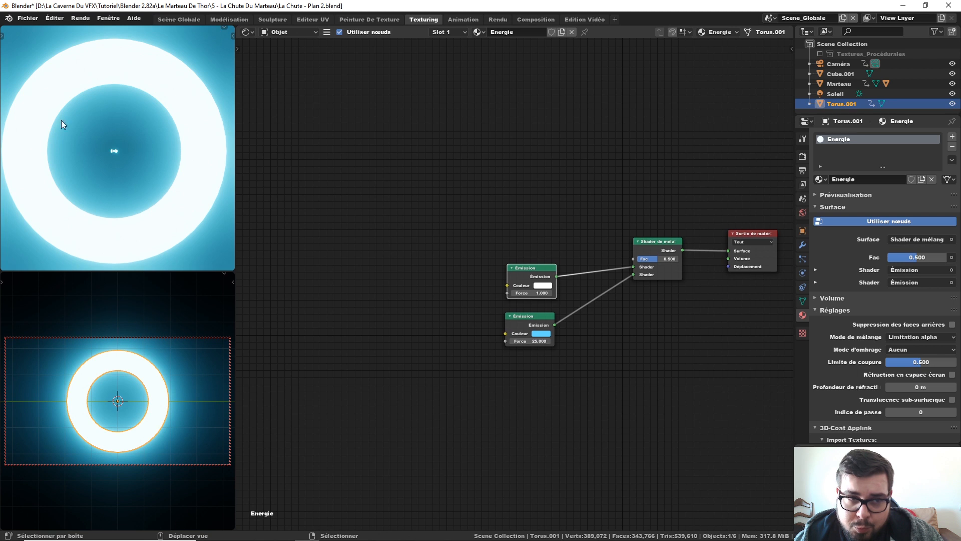
pyautogui.hotkey('shift', 'a')
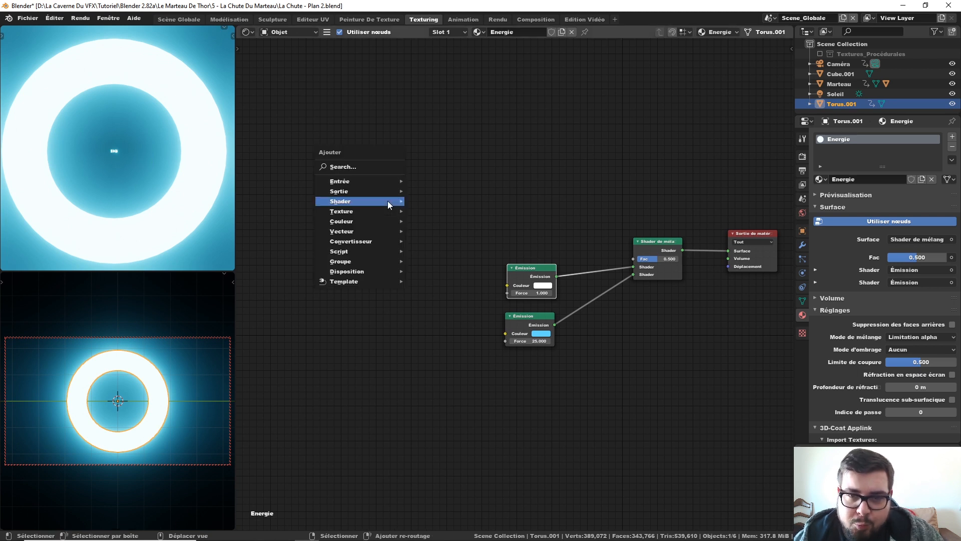
pyautogui.moveTo(388, 201)
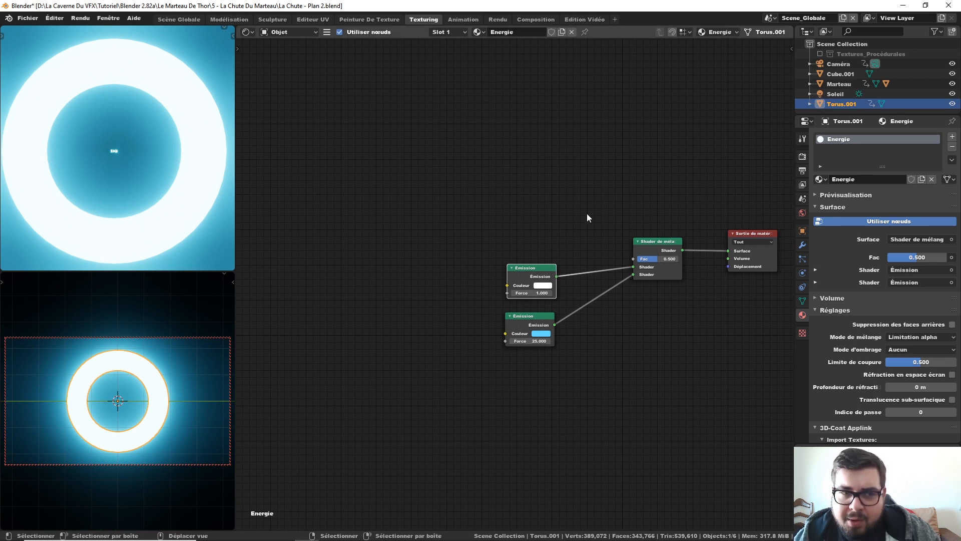
pyautogui.hotkey('shift', 'a')
pyautogui.moveTo(443, 224)
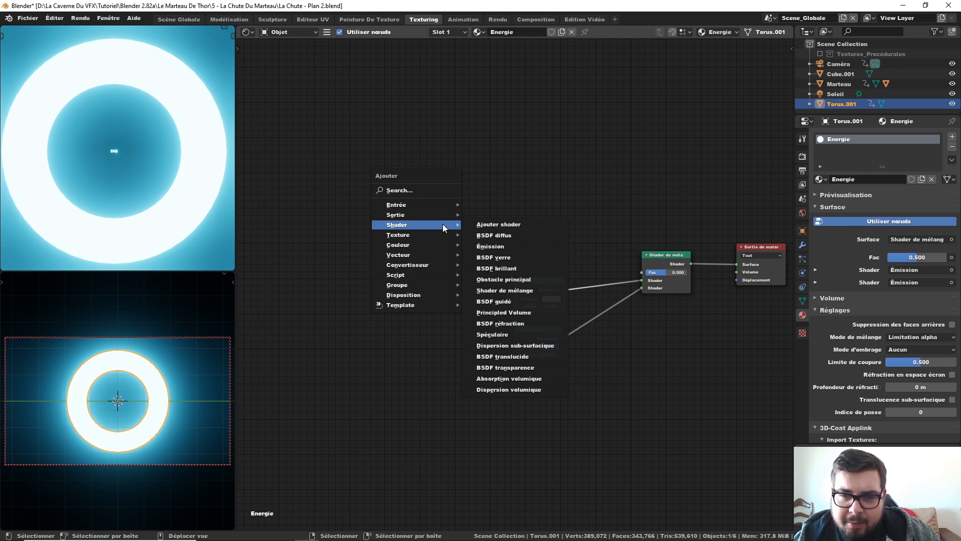
pyautogui.click(509, 290)
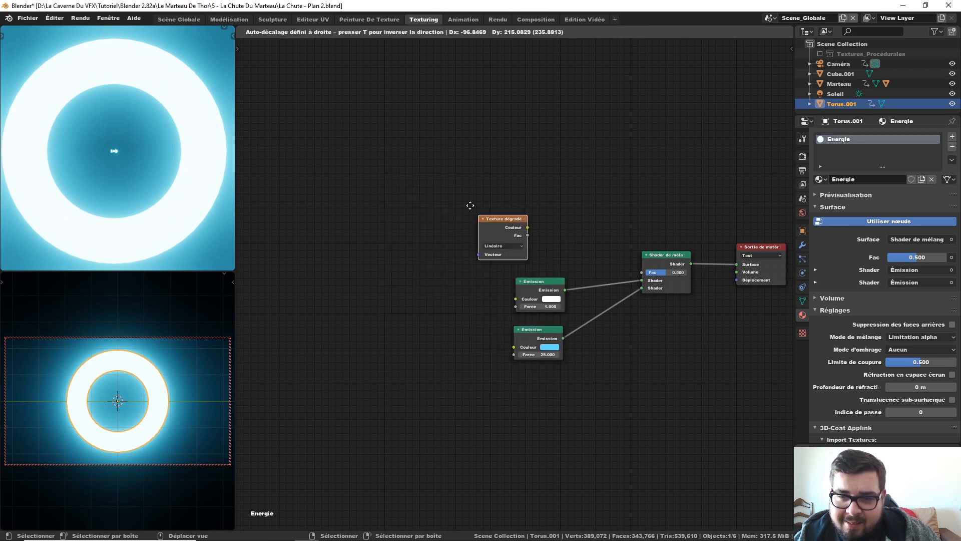
pyautogui.click(447, 186)
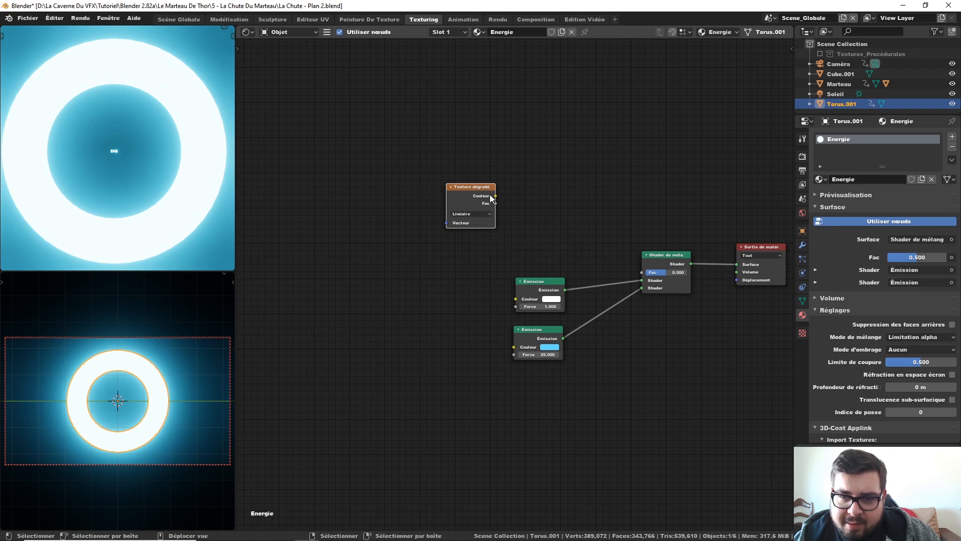
# - Connect the gradient texture's colour to the Mix Shader's factor and add mapping and texture coordinate nodes feeding the gradient
pyautogui.moveTo(496, 191); pyautogui.dragTo(620, 246)
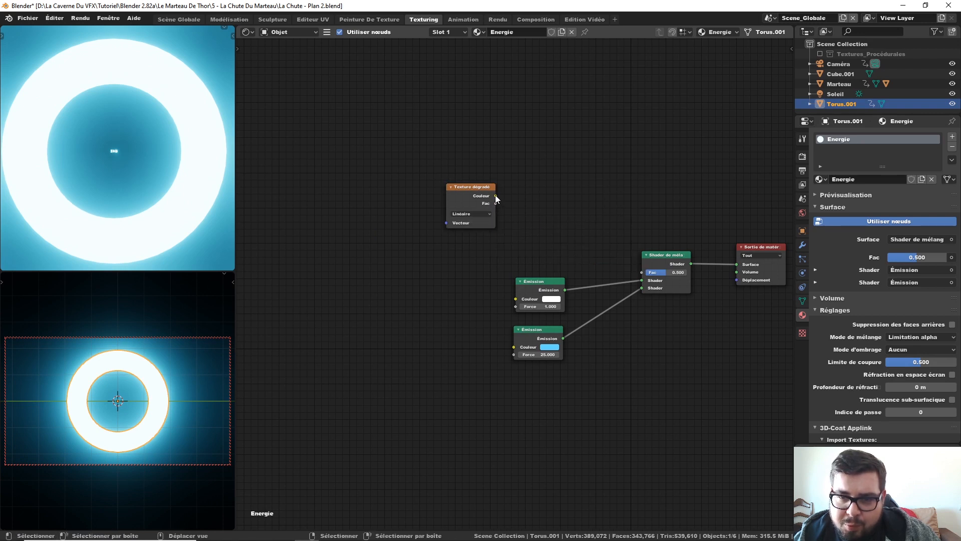
pyautogui.moveTo(495, 196); pyautogui.dragTo(644, 272)
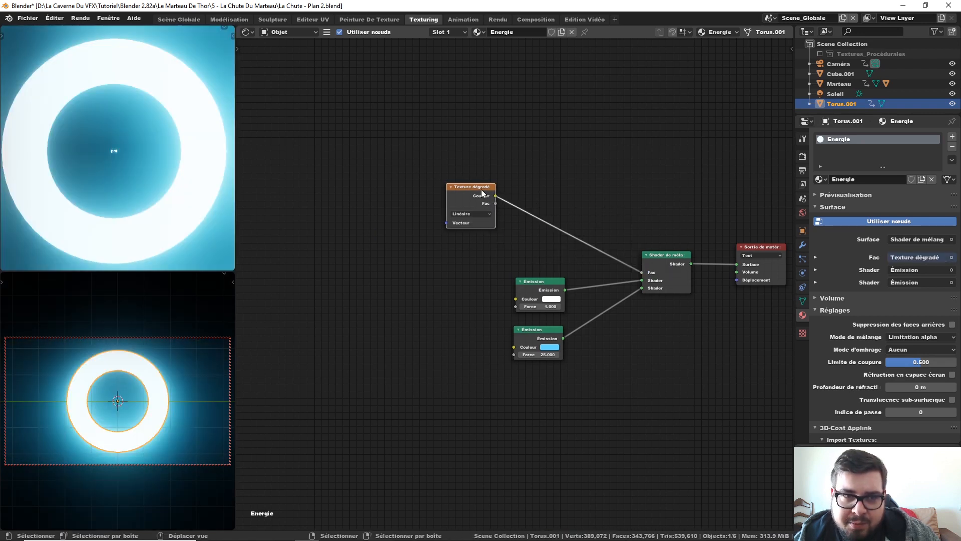
pyautogui.moveTo(481, 190); pyautogui.dragTo(446, 170)
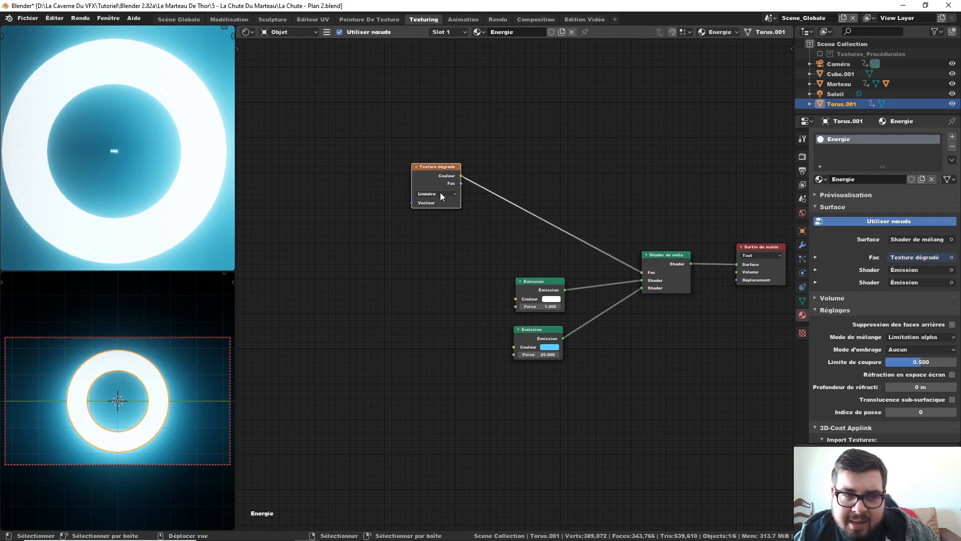
pyautogui.hotkey('ctrl', 't')
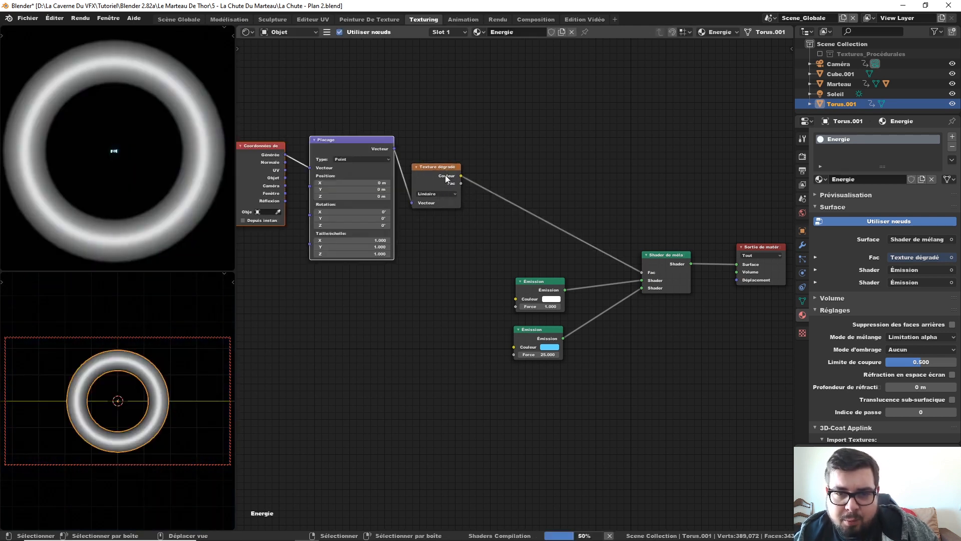
pyautogui.moveTo(453, 246); pyautogui.dragTo(524, 253, button='middle')
# - Replace the white emission node with a transparent BSDF connected to the Mix Shader's first shader input
pyautogui.click(598, 292)
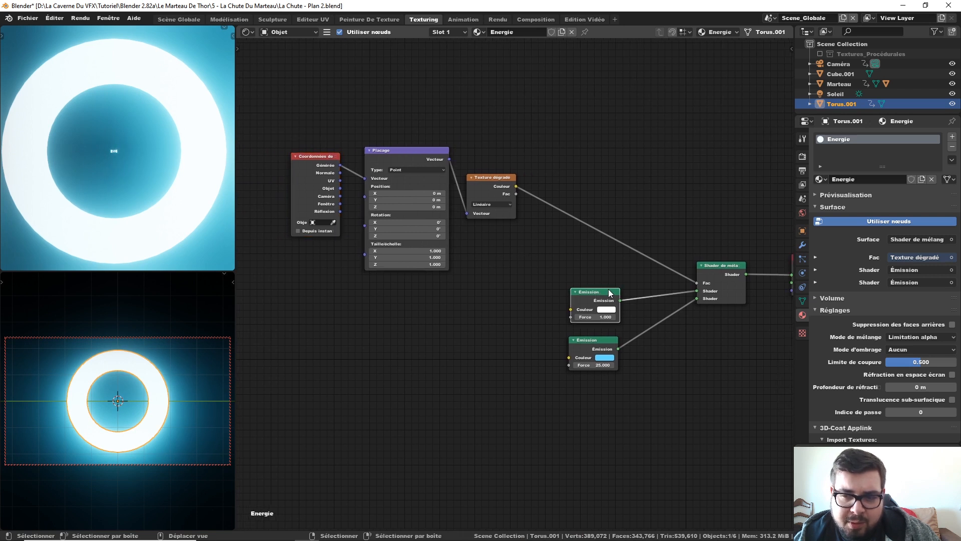
pyautogui.press('x')
pyautogui.hotkey('shift', 'a')
pyautogui.moveTo(583, 291)
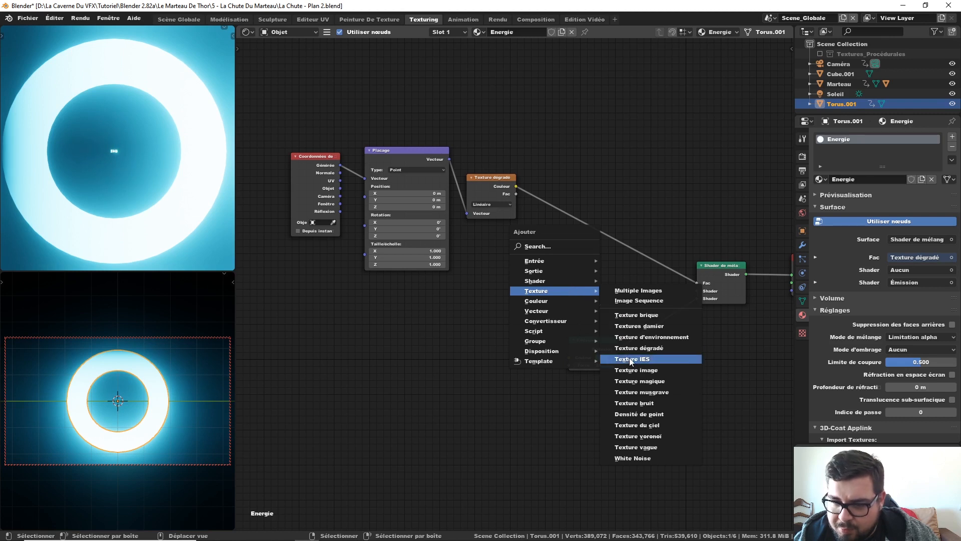
pyautogui.moveTo(553, 280)
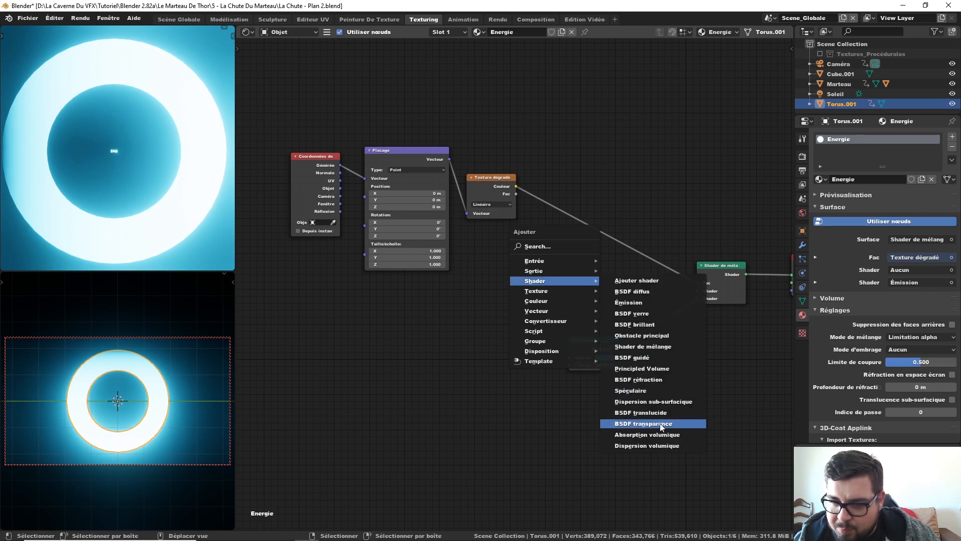
pyautogui.click(643, 424)
pyautogui.click(619, 302)
pyautogui.moveTo(615, 296); pyautogui.dragTo(701, 293)
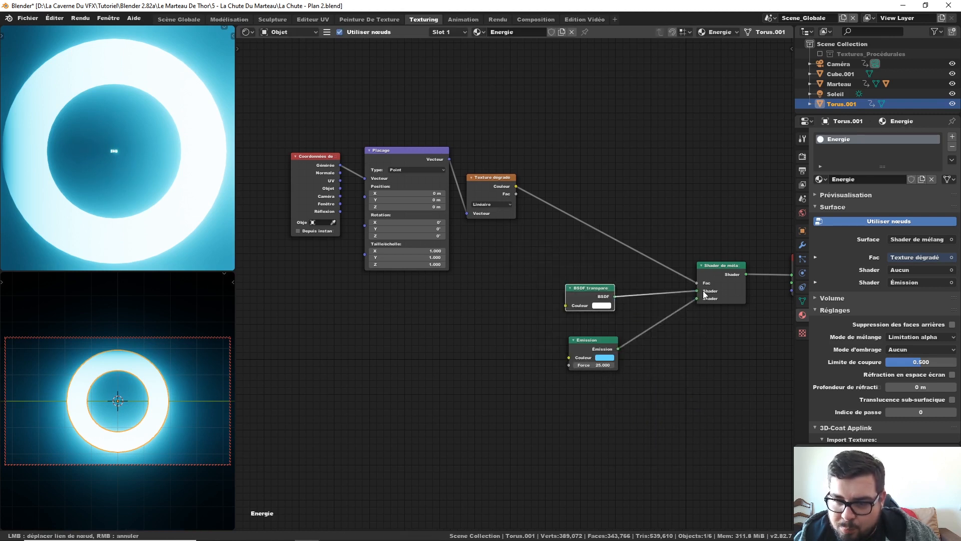
pyautogui.moveTo(572, 258); pyautogui.dragTo(564, 268, button='middle')
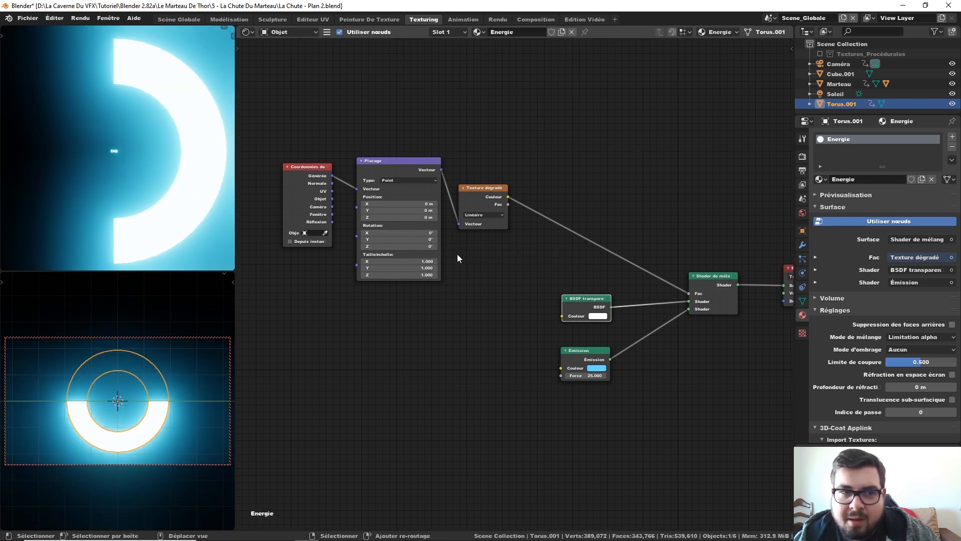
# - Examine the node chain from texture coordinates and mapping through the spherical gradient and colour ramp to the viewer
pyautogui.moveTo(457, 254); pyautogui.dragTo(455, 274, button='middle')
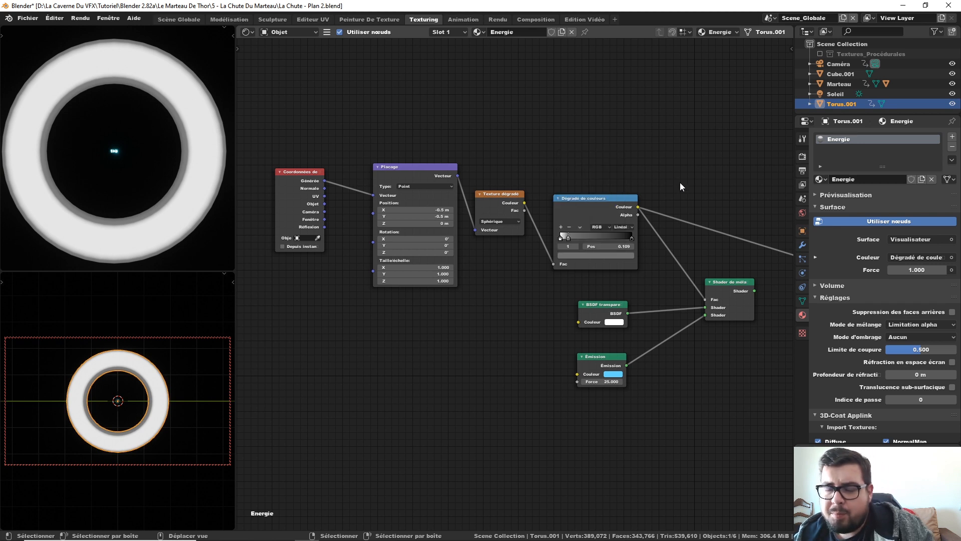
pyautogui.moveTo(629, 186); pyautogui.dragTo(614, 171, button='middle')
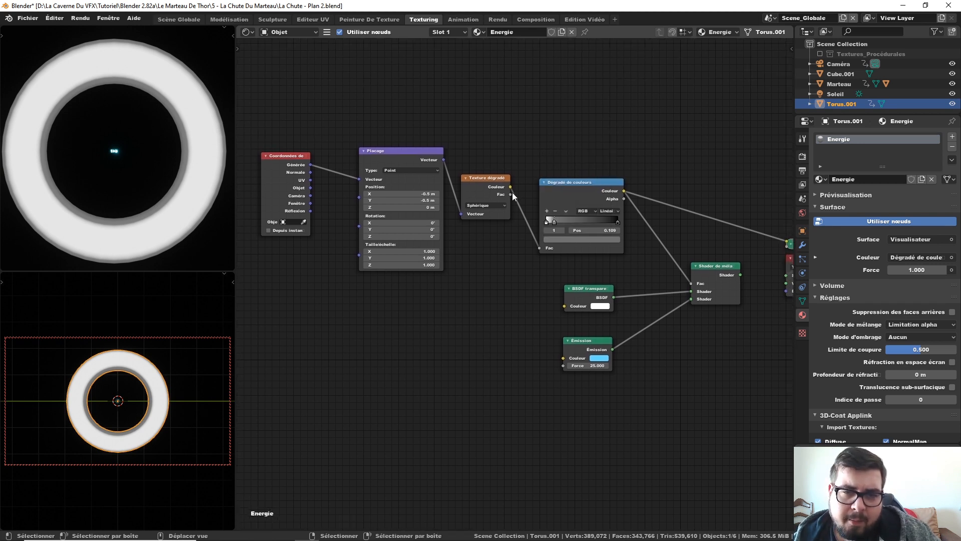
pyautogui.moveTo(539, 177); pyautogui.dragTo(498, 166, button='middle')
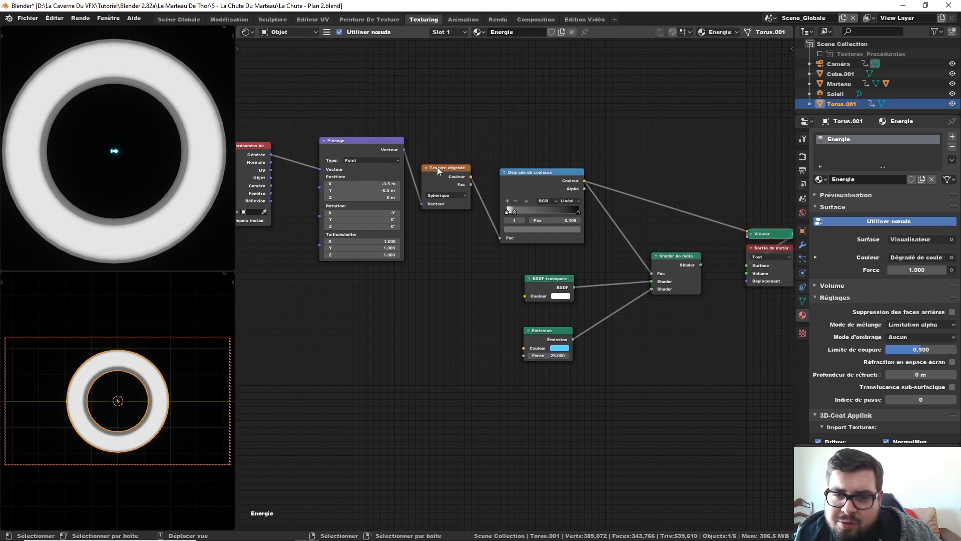
pyautogui.moveTo(359, 163); pyautogui.dragTo(394, 166, button='middle')
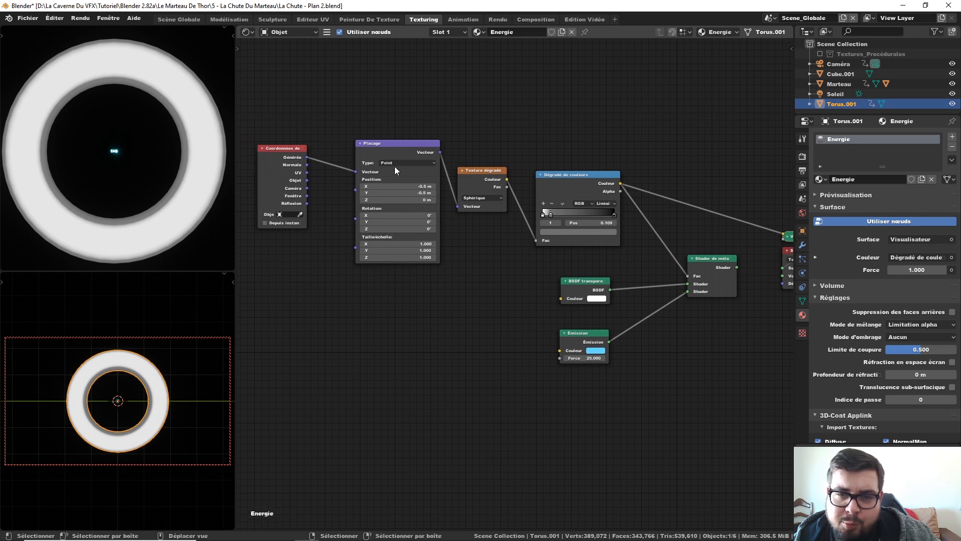
pyautogui.moveTo(498, 233); pyautogui.dragTo(447, 233, button='middle')
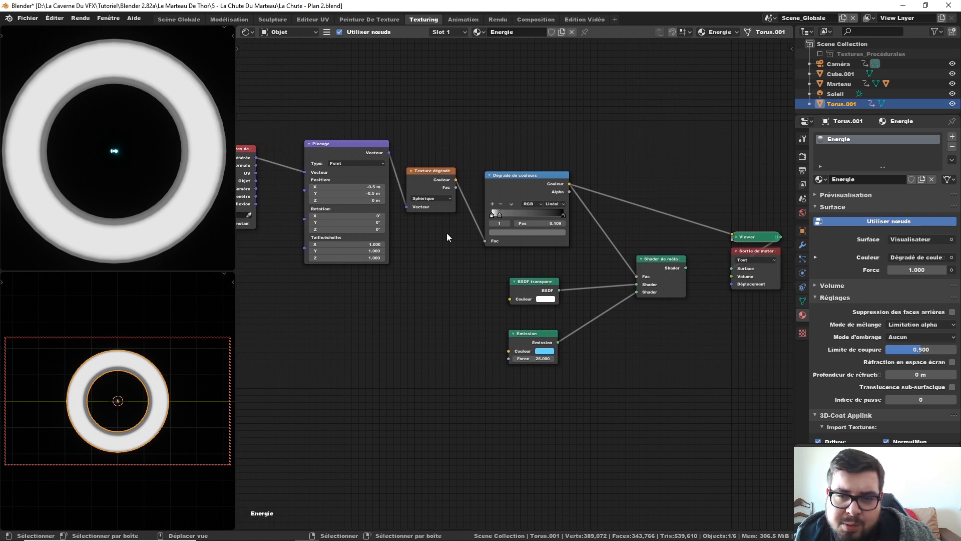
pyautogui.moveTo(420, 195); pyautogui.dragTo(387, 193, button='middle')
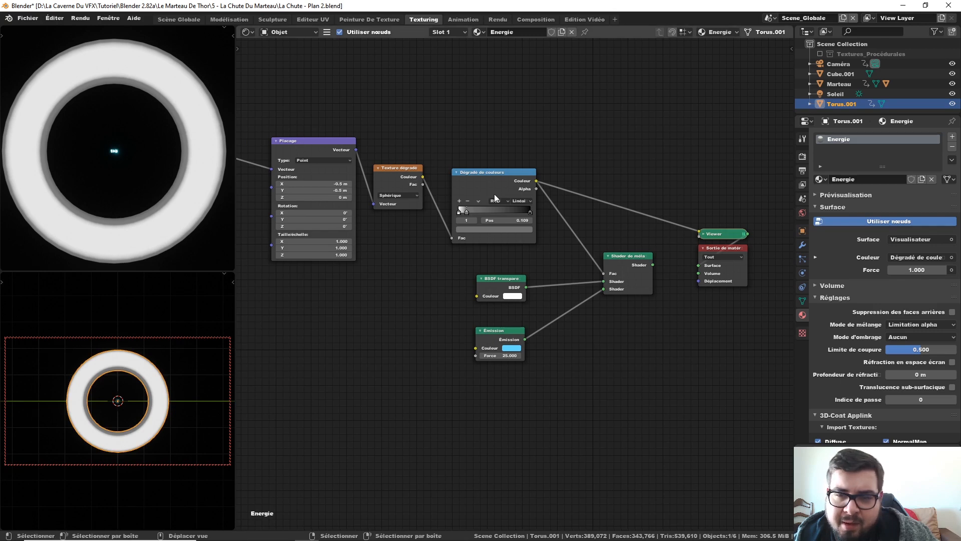
pyautogui.click(531, 212)
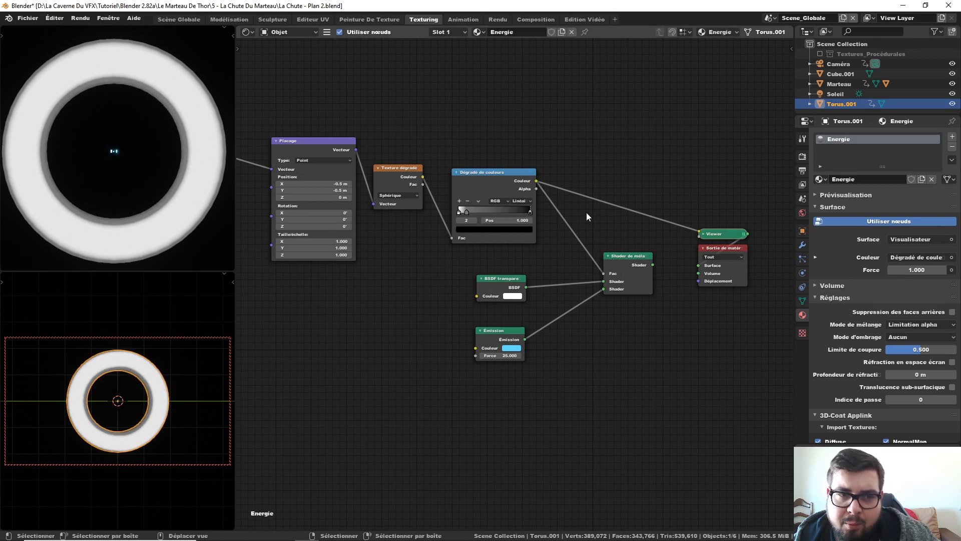
pyautogui.moveTo(407, 212); pyautogui.dragTo(566, 203, button='middle')
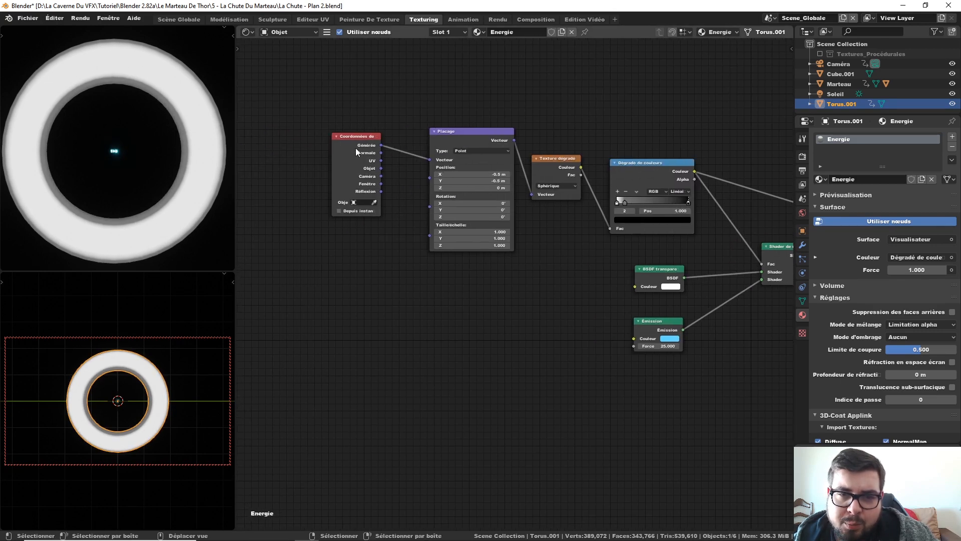
pyautogui.moveTo(406, 181); pyautogui.dragTo(360, 180, button='middle')
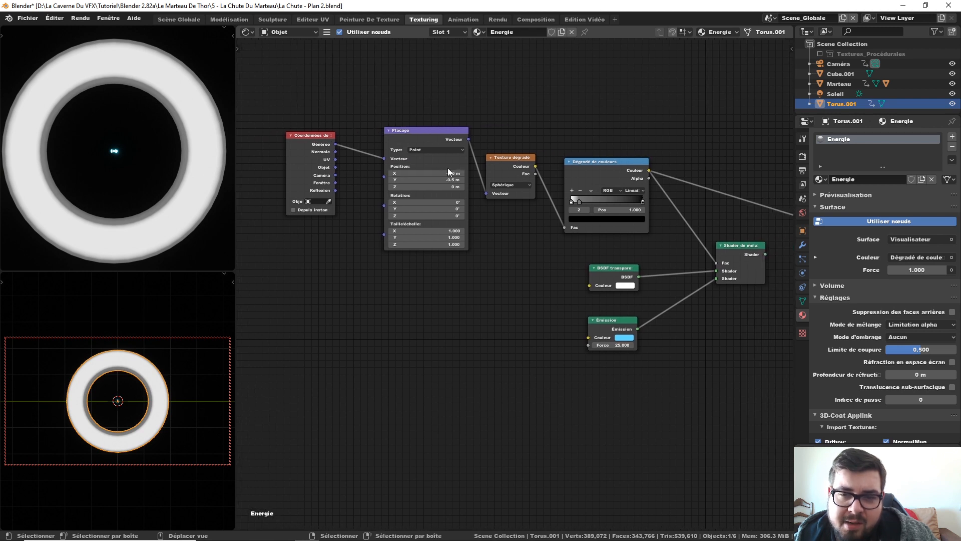
pyautogui.moveTo(444, 161); pyautogui.dragTo(418, 184, button='middle')
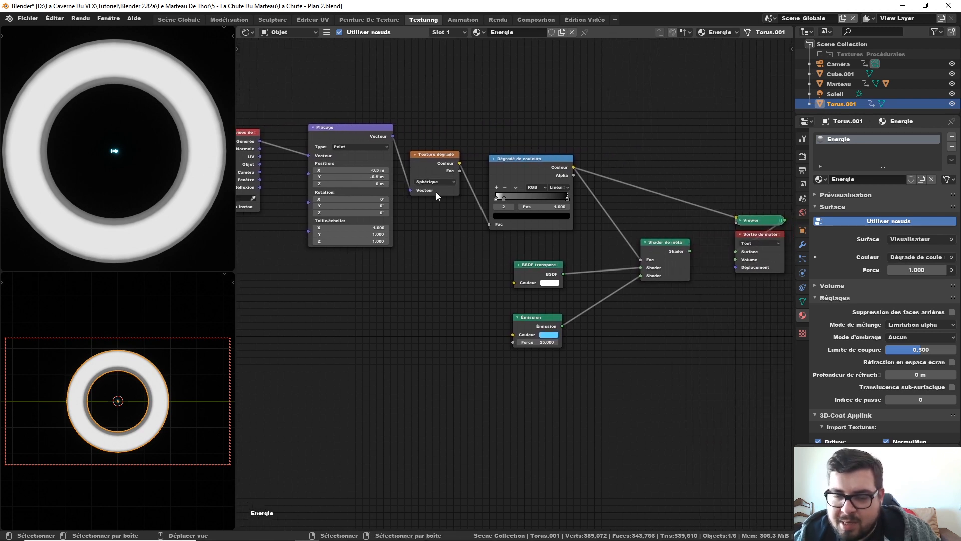
pyautogui.moveTo(489, 228); pyautogui.dragTo(459, 217, button='middle')
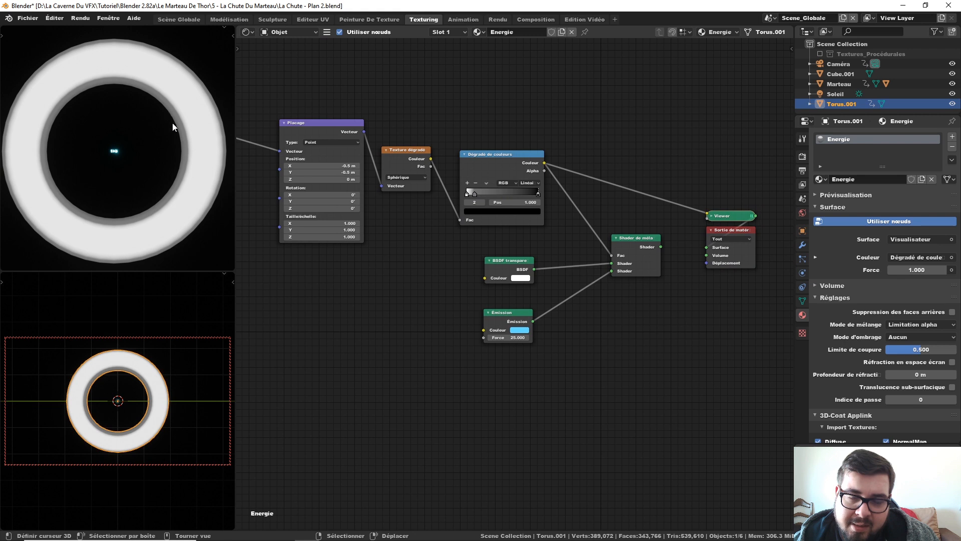
pyautogui.moveTo(404, 207); pyautogui.dragTo(318, 191, button='middle')
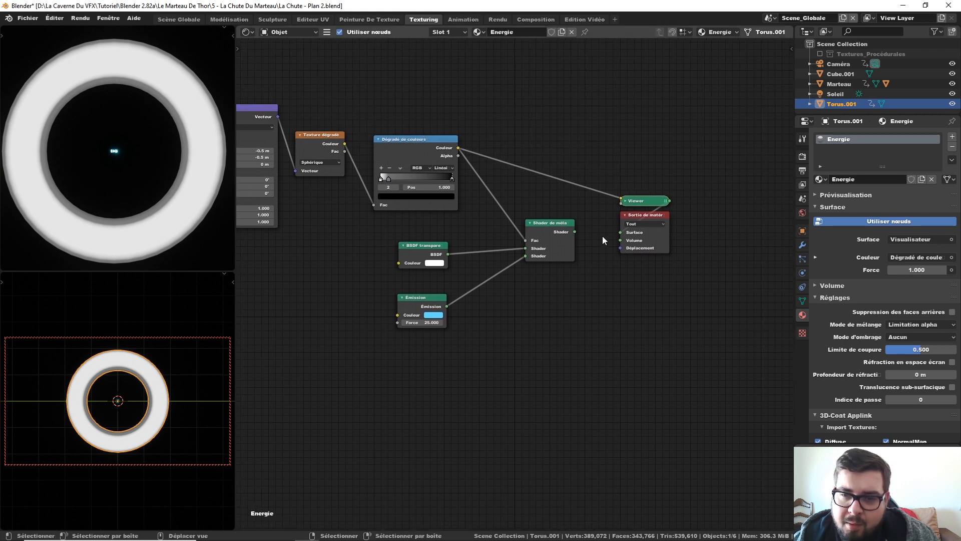
# - Route the Mix Shader back to the material output and move the transparent BSDF and emission nodes further down
pyautogui.keyDown('ctrl'); pyautogui.keyDown('shift'); pyautogui.click(554, 222); pyautogui.keyUp('shift'); pyautogui.keyUp('ctrl')
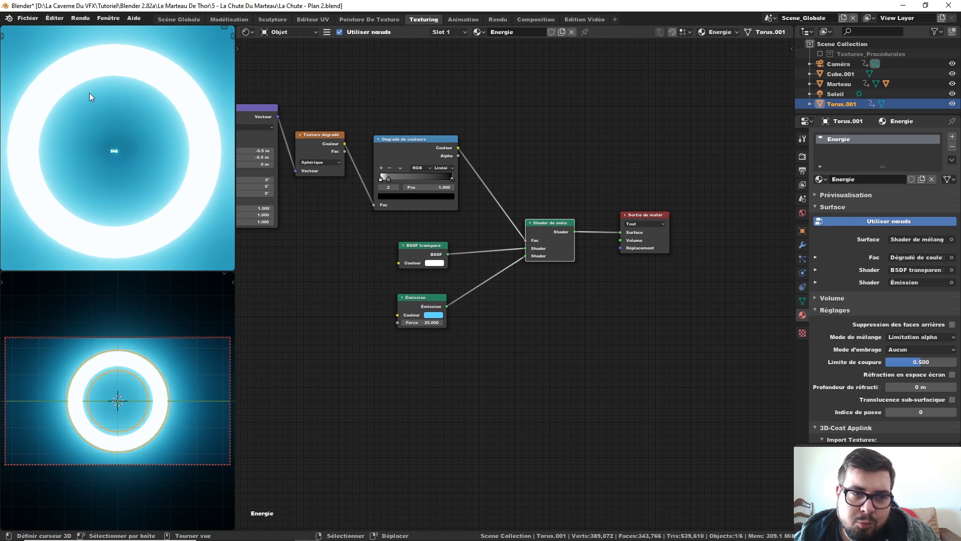
pyautogui.moveTo(616, 274); pyautogui.dragTo(684, 272, button='middle')
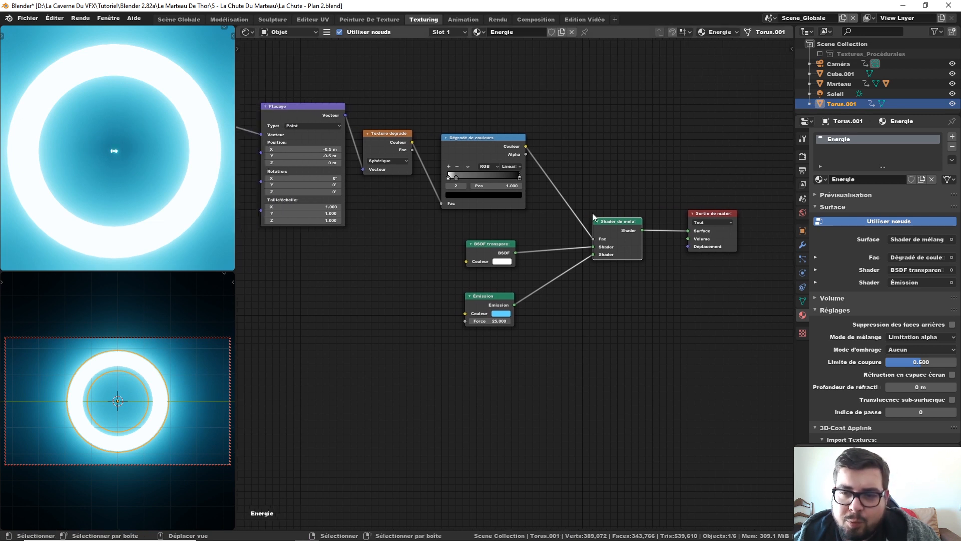
pyautogui.scroll(-1, 558, 230)
pyautogui.scroll(-1, 558, 229)
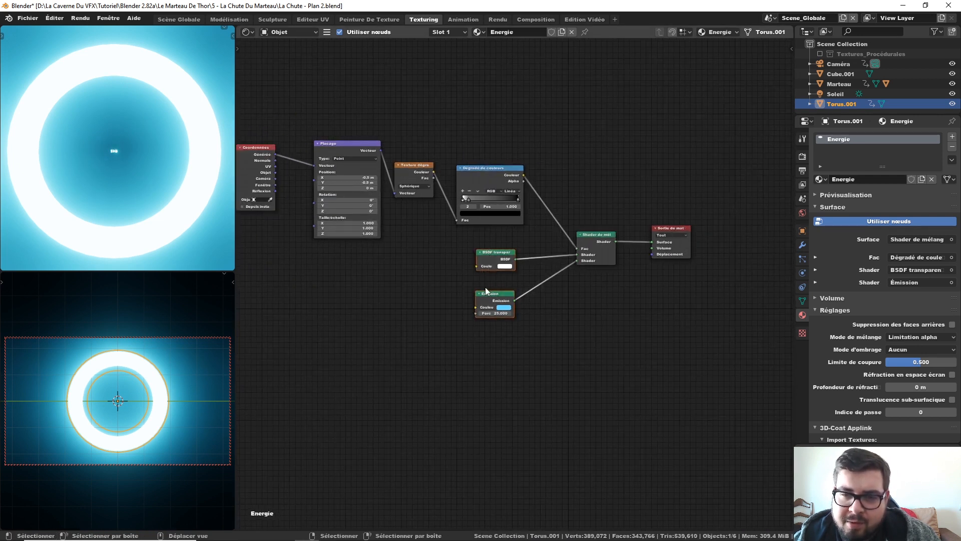
pyautogui.press('b')
pyautogui.moveTo(517, 248); pyautogui.dragTo(458, 381)
pyautogui.press('g')
pyautogui.click(498, 339)
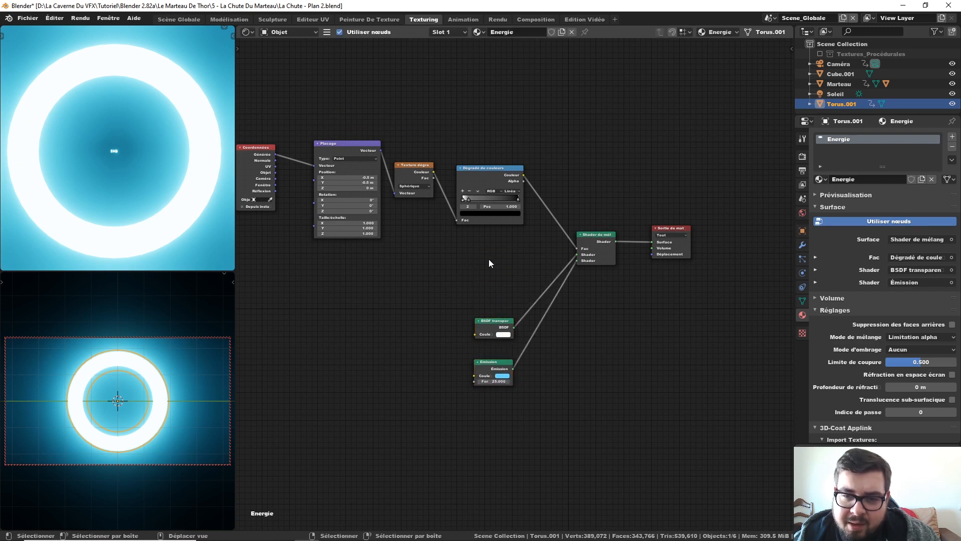
# - Insert a Mix RGB node on the link between the colour ramp and the Mix Shader's factor
pyautogui.hotkey('shift', 'a')
pyautogui.moveTo(496, 248)
pyautogui.moveTo(467, 232)
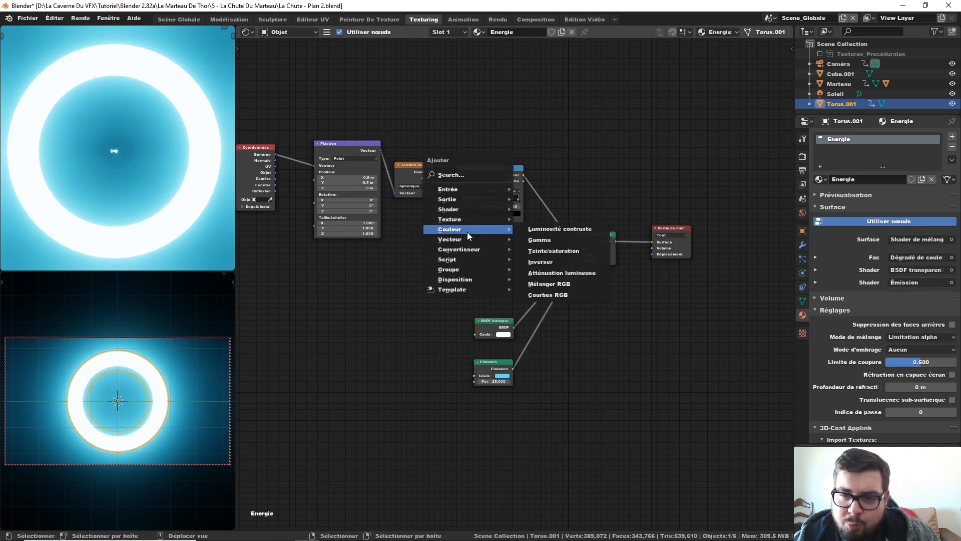
pyautogui.click(571, 284)
pyautogui.click(541, 189)
# - Add a noise texture below the colour ramp and connect its Fac output to the Mix RGB node's second colour
pyautogui.hotkey('shift', 'a')
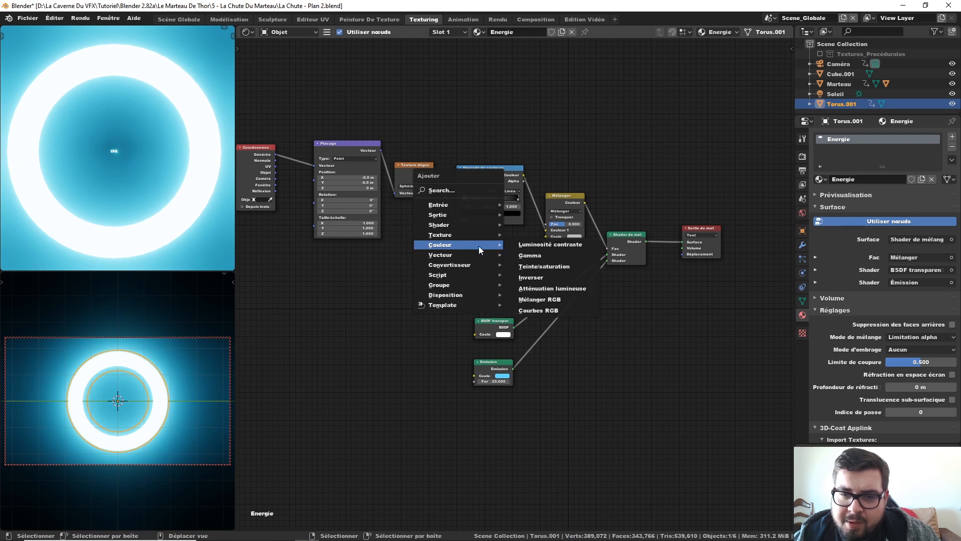
pyautogui.moveTo(448, 258)
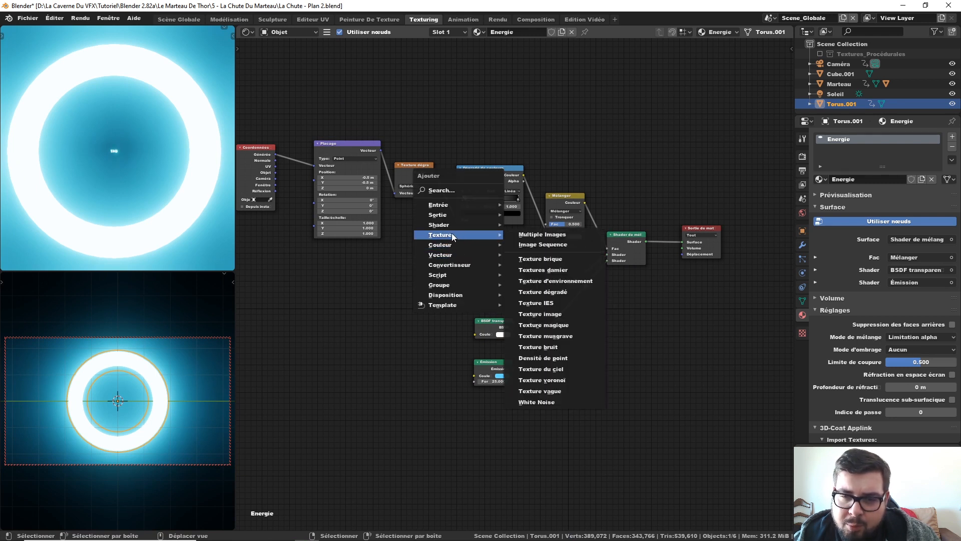
pyautogui.click(560, 347)
pyautogui.click(510, 257)
pyautogui.moveTo(483, 256); pyautogui.dragTo(556, 234)
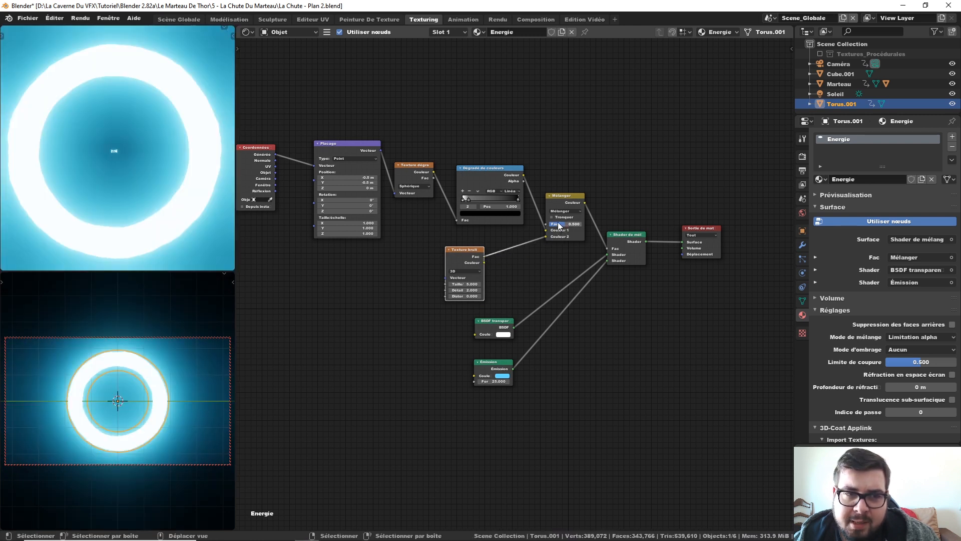
# - Set the Mix RGB node's blending mode to Multiply and its factor to 1.000
pyautogui.click(565, 211)
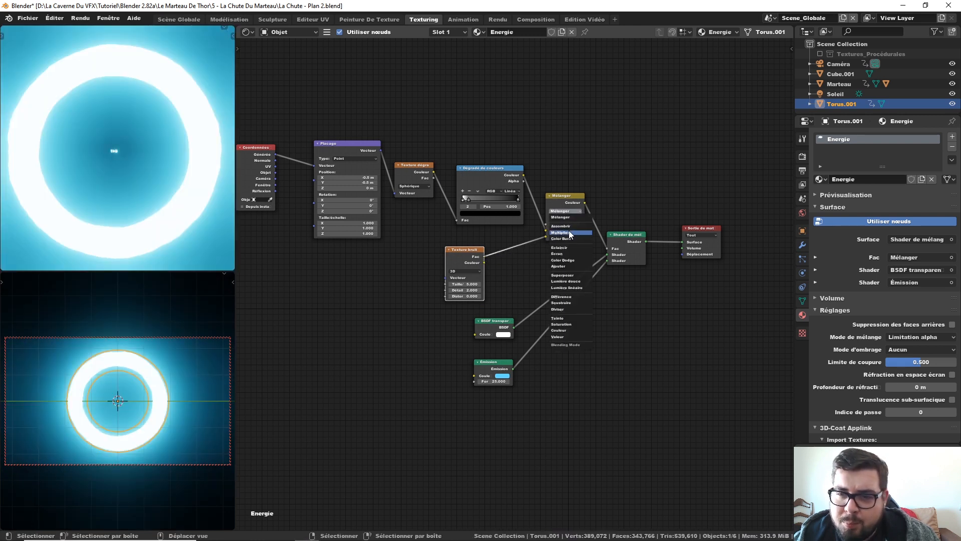
pyautogui.click(568, 233)
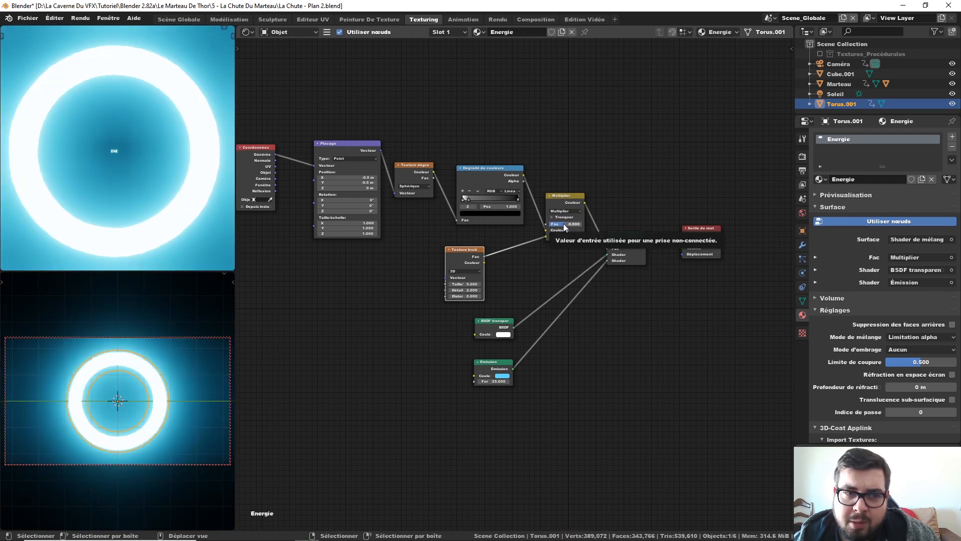
pyautogui.moveTo(563, 224); pyautogui.dragTo(586, 224)
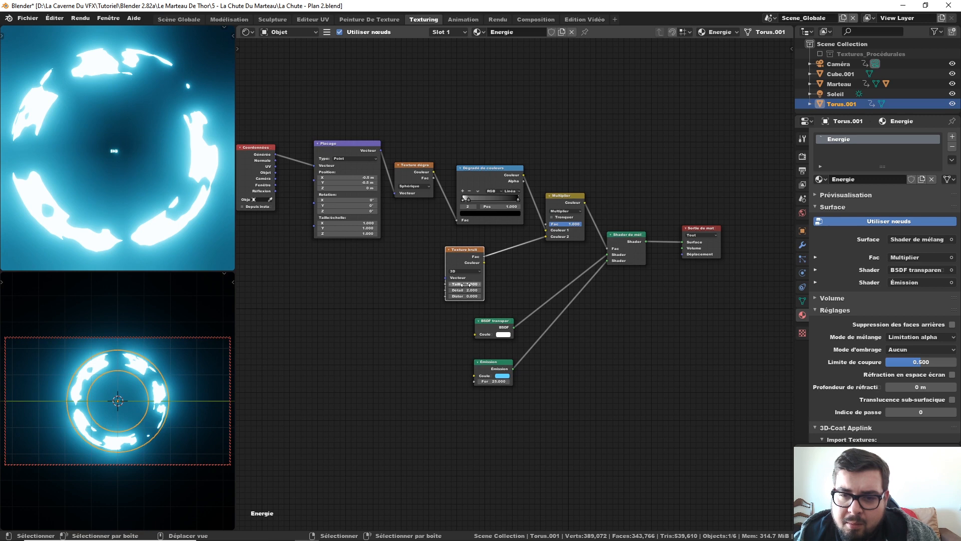
# - Raise the noise texture's detail to 16 and set its scale to 10
pyautogui.moveTo(462, 284); pyautogui.dragTo(781, 290)
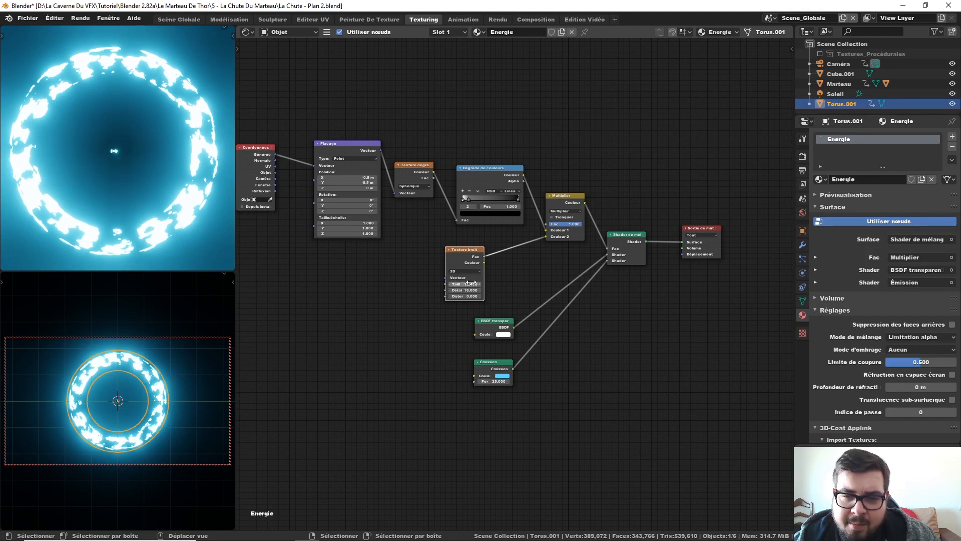
pyautogui.moveTo(471, 284)
pyautogui.mouseDown()
pyautogui.moveTo(501, 284)
pyautogui.moveTo(467, 286)
pyautogui.mouseUp()
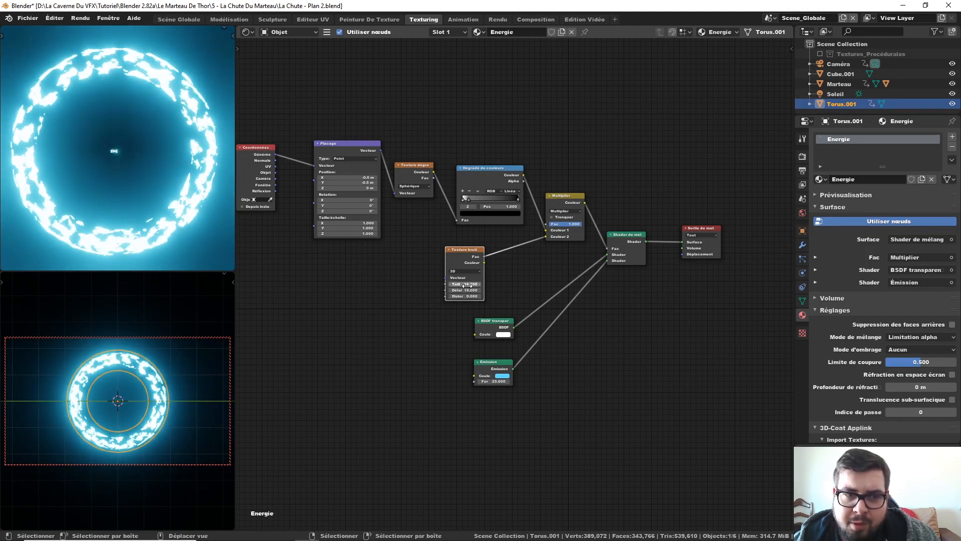
pyautogui.click(467, 283)
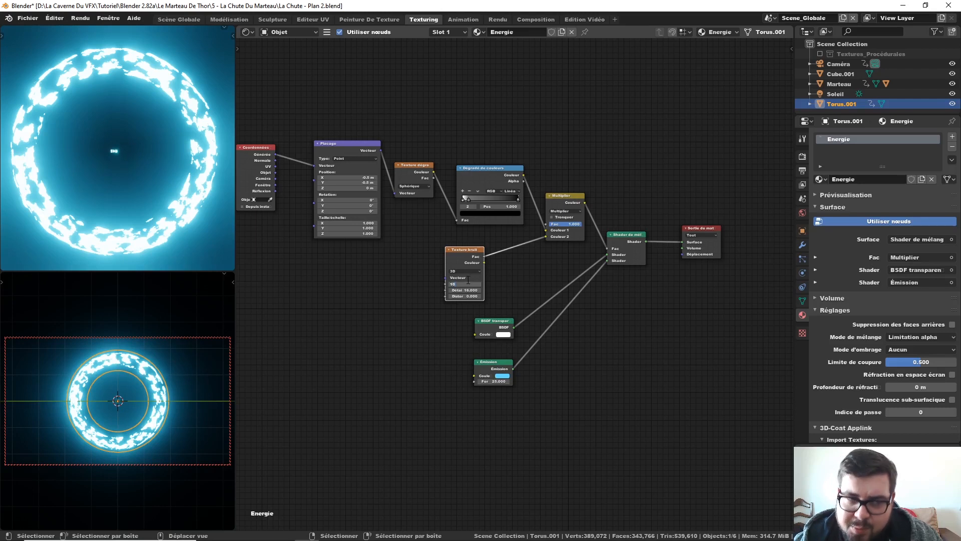
pyautogui.write('10')
pyautogui.press('Return')
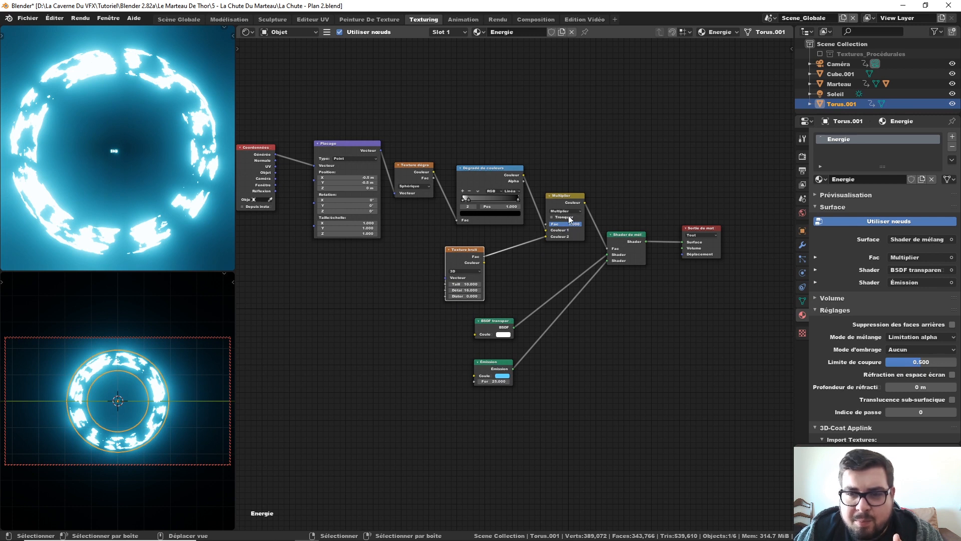
# - Compare Mix and Multiply blending on the Mix RGB node, keeping Mix mode and a noise scale of 10
pyautogui.click(569, 211)
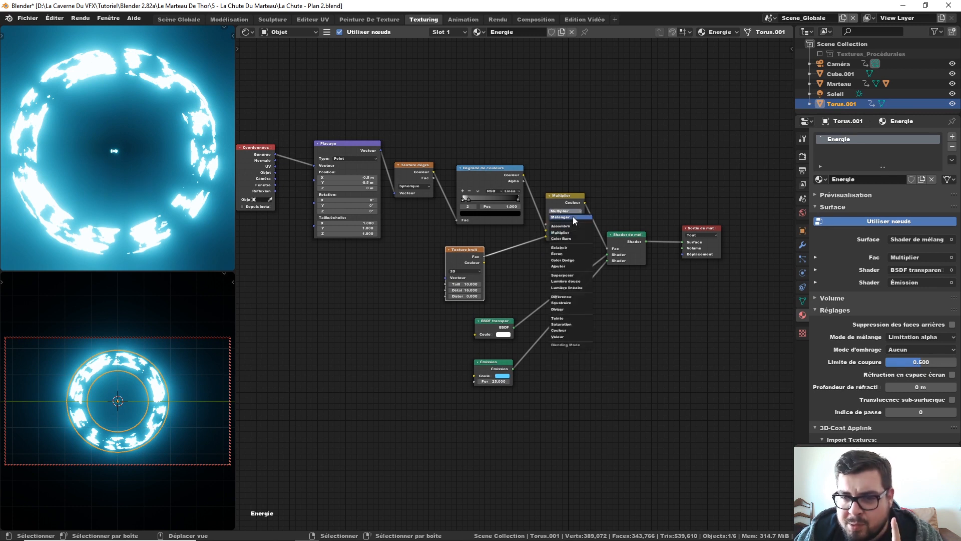
pyautogui.click(573, 216)
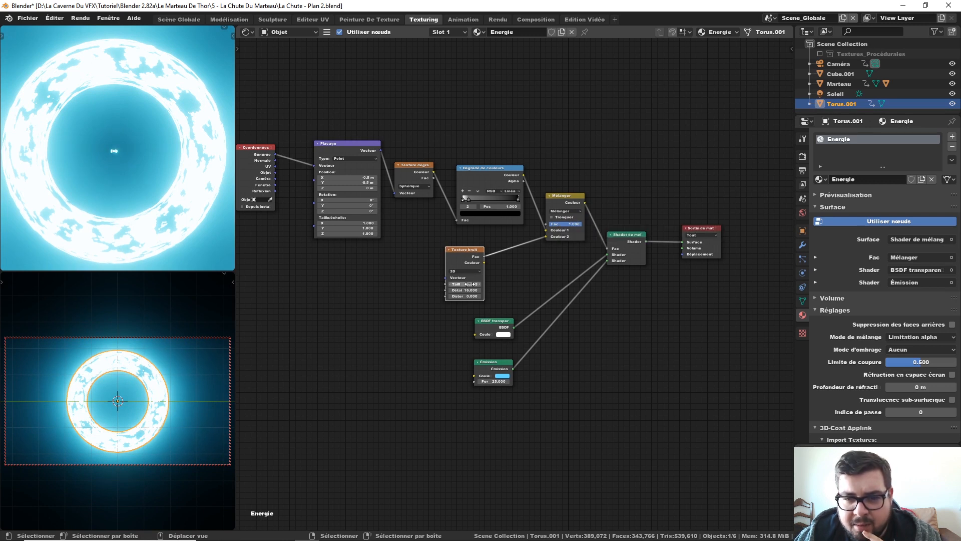
pyautogui.moveTo(466, 284)
pyautogui.mouseDown()
pyautogui.moveTo(365, 283)
pyautogui.moveTo(470, 284)
pyautogui.mouseUp()
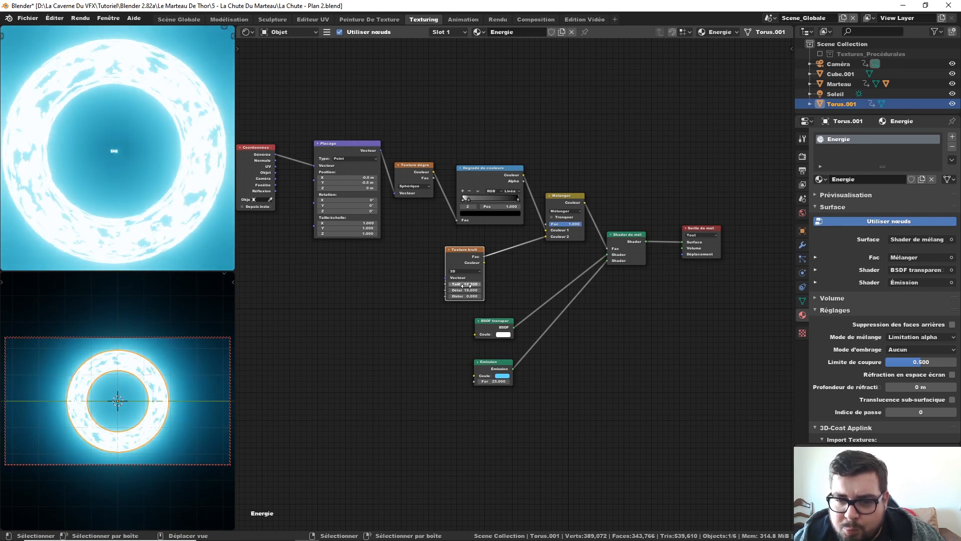
pyautogui.click(468, 284)
pyautogui.press('Return')
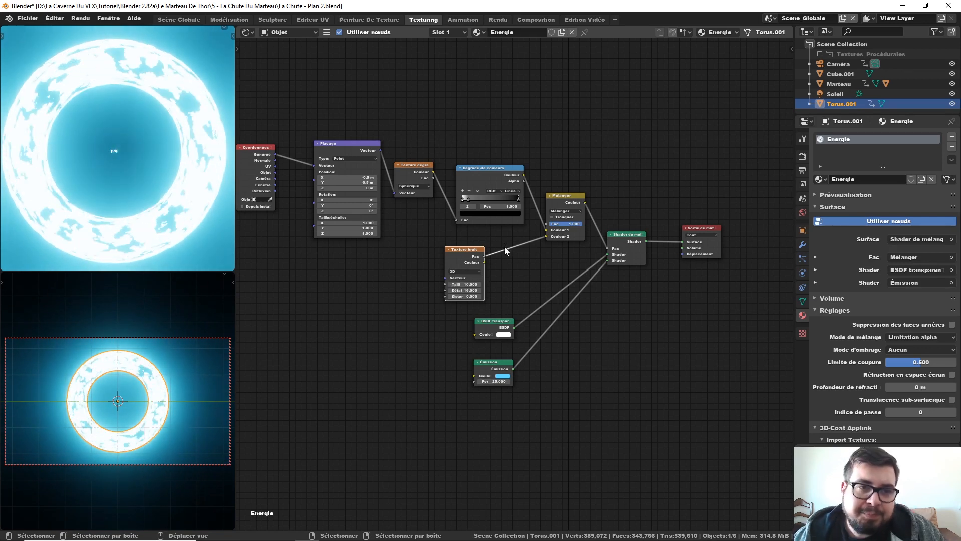
pyautogui.click(573, 212)
pyautogui.click(567, 232)
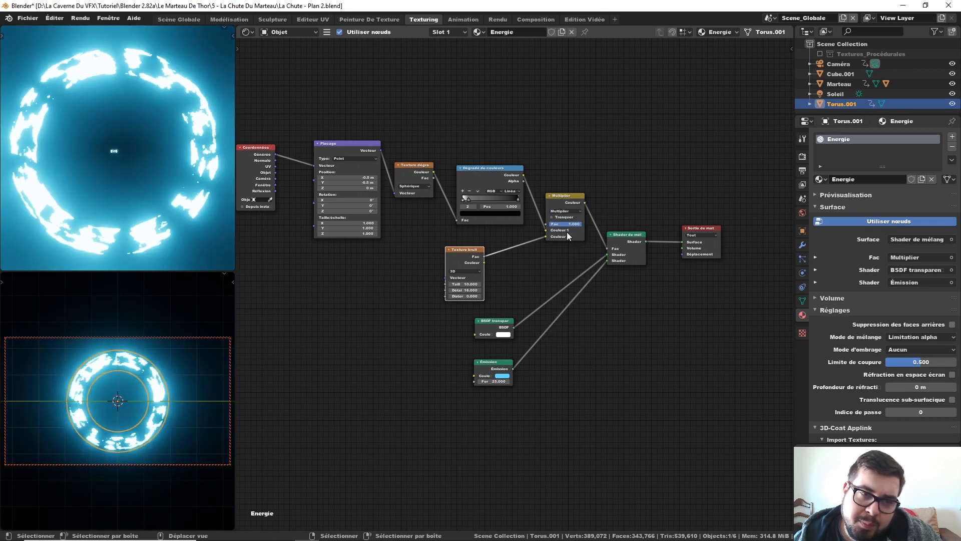
pyautogui.click(566, 212)
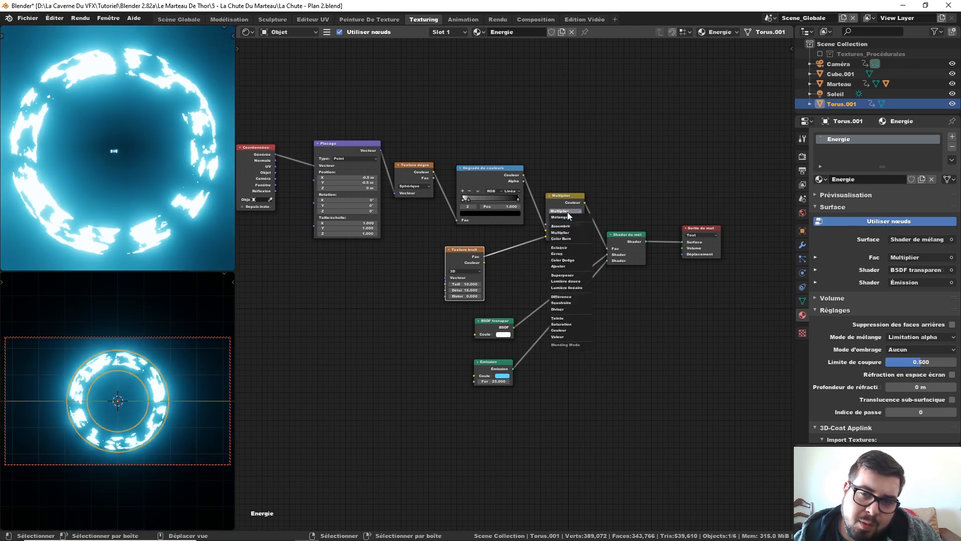
pyautogui.click(567, 216)
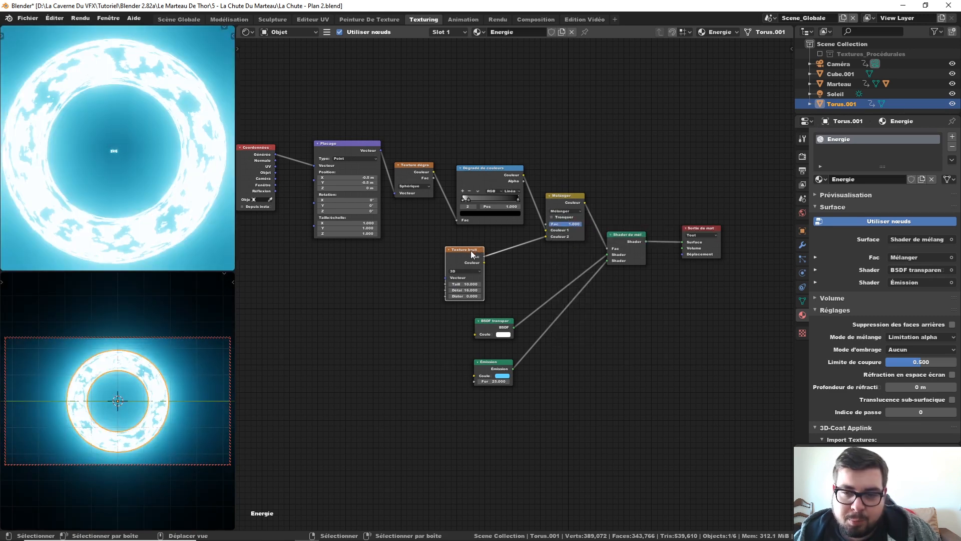
# - Add texture coordinate and mapping nodes to the noise texture and arrange them below the first coordinate and mapping pair
pyautogui.hotkey('ctrl', 't')
pyautogui.keyDown('shift'); pyautogui.moveTo(425, 239); pyautogui.dragTo(493, 222, button='middle'); pyautogui.keyUp('shift')
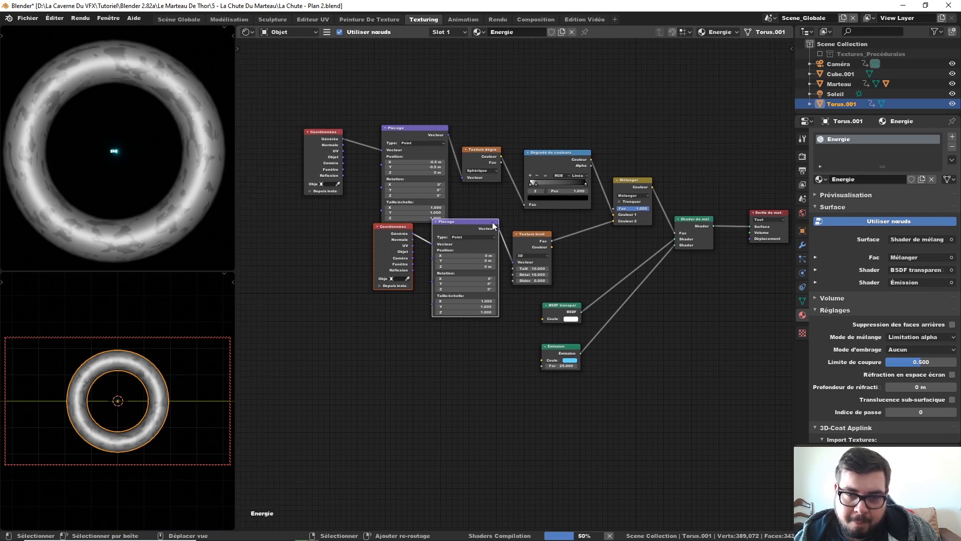
pyautogui.moveTo(493, 223); pyautogui.dragTo(477, 231)
pyautogui.moveTo(477, 232); pyautogui.dragTo(444, 251)
pyautogui.moveTo(374, 257); pyautogui.dragTo(399, 251)
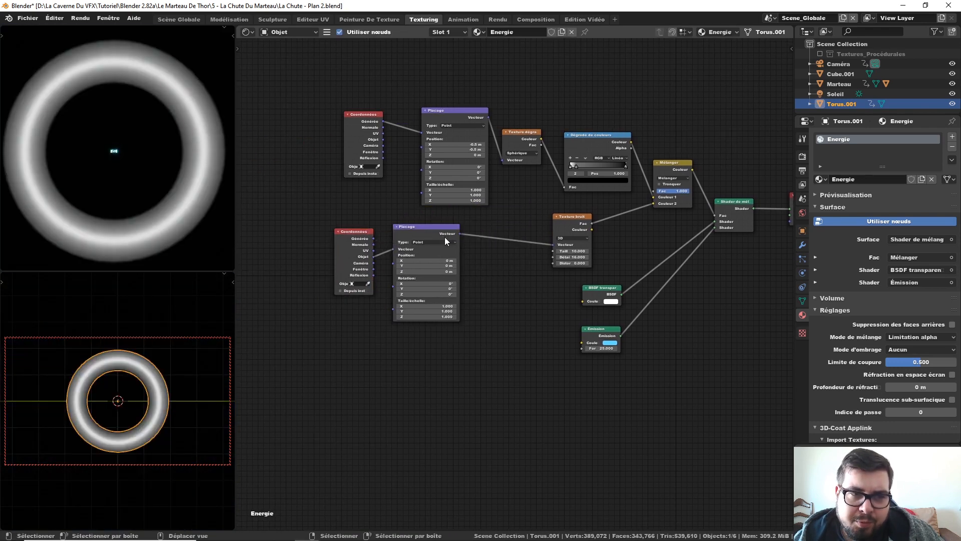
# - Set the noise texture's scale to 2
pyautogui.click(575, 250)
pyautogui.write('2')
pyautogui.press('Return')
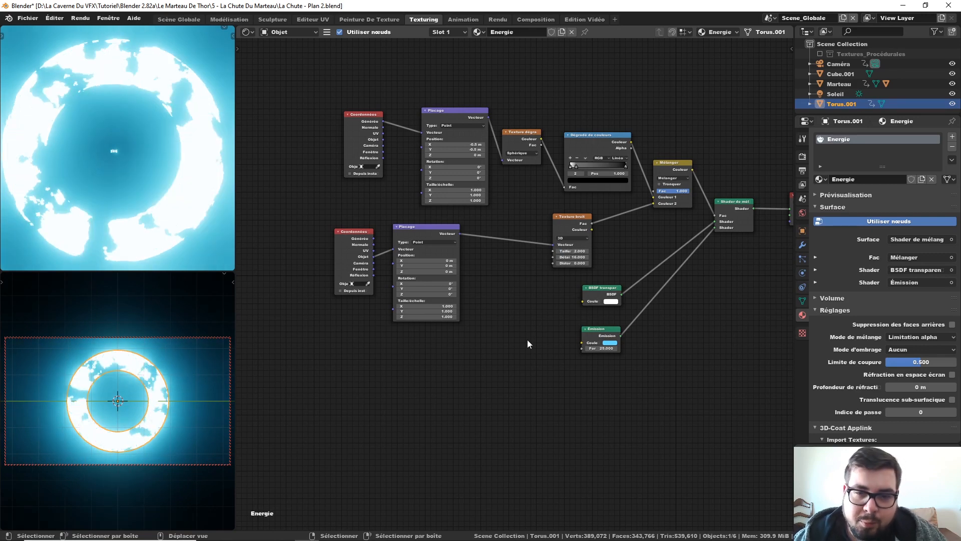
# - Drive the Z rotation of the noise texture's mapping node with the expression #frame*0.02
pyautogui.moveTo(418, 295); pyautogui.dragTo(446, 294)
pyautogui.click(424, 295)
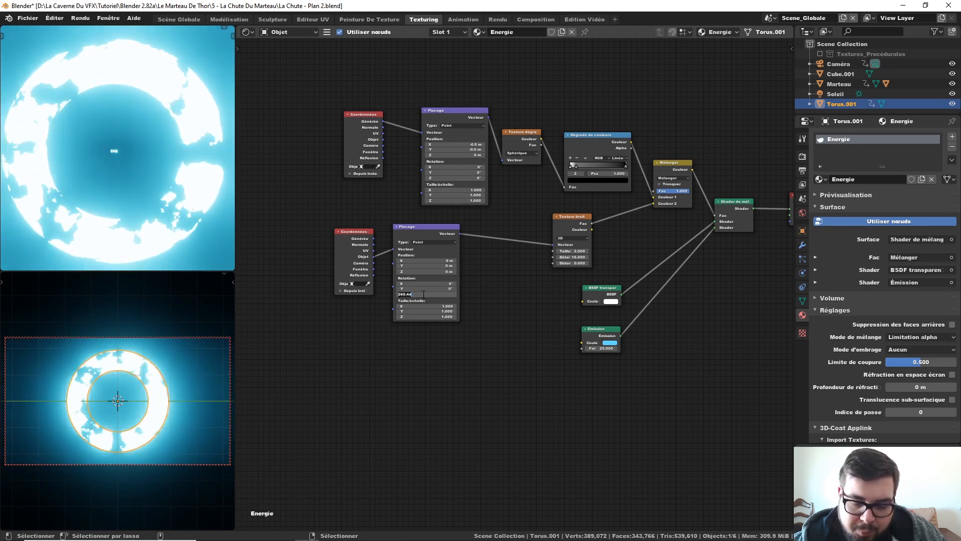
pyautogui.write('#frame*0.0')
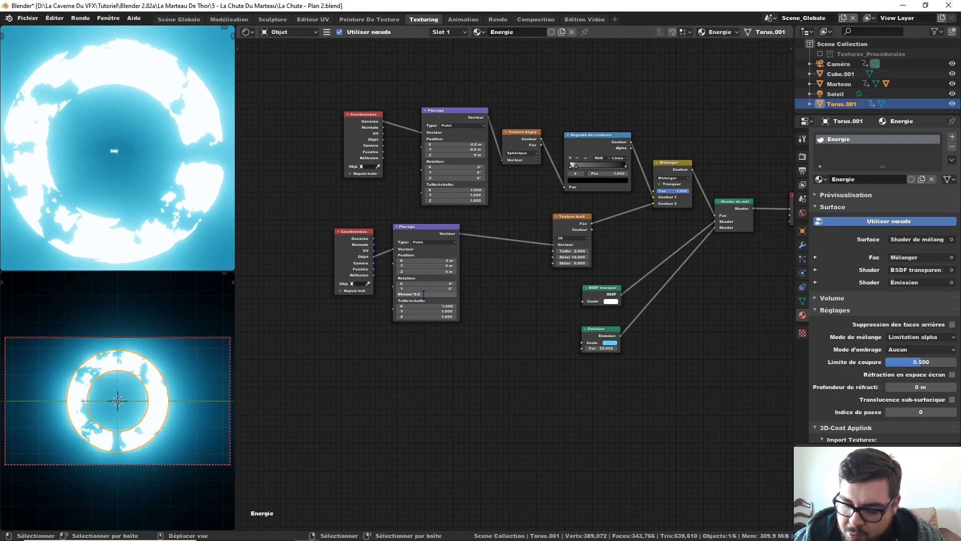
pyautogui.press('Return')
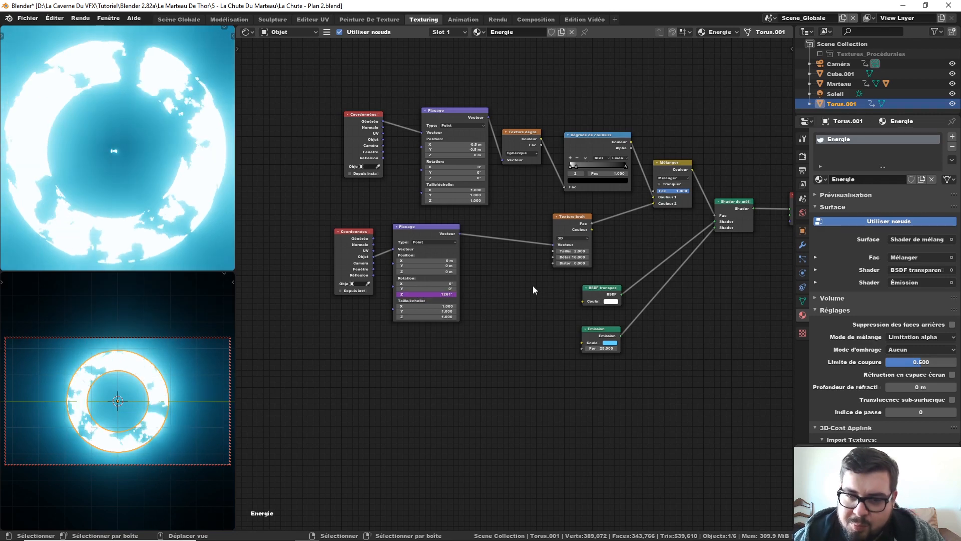
# - Switch to the Animation workspace and show the scene through the camera in rendered shading
pyautogui.click(464, 21)
pyautogui.press('KP_7')
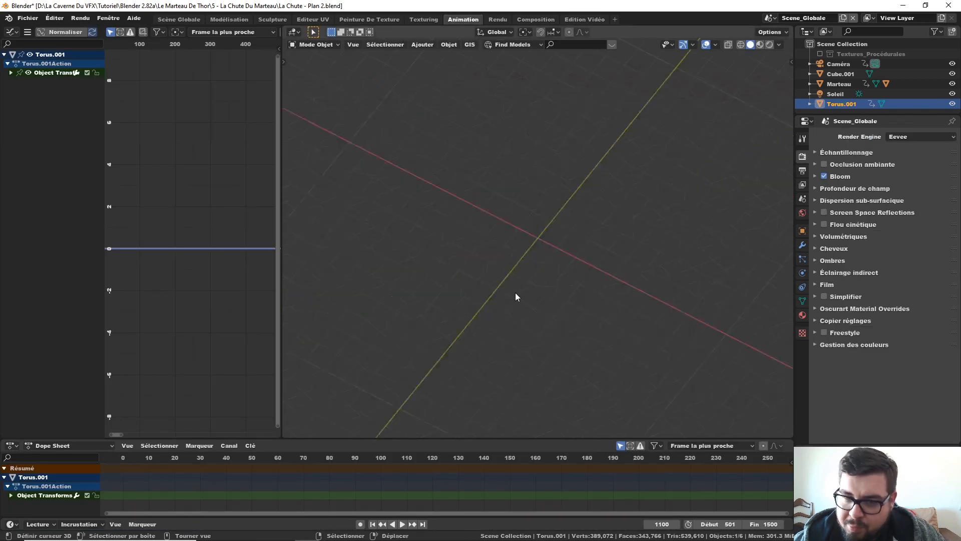
pyautogui.keyDown('shift'); pyautogui.moveTo(554, 244); pyautogui.dragTo(524, 416, button='middle'); pyautogui.keyUp('shift')
pyautogui.scroll(-3, 524, 416)
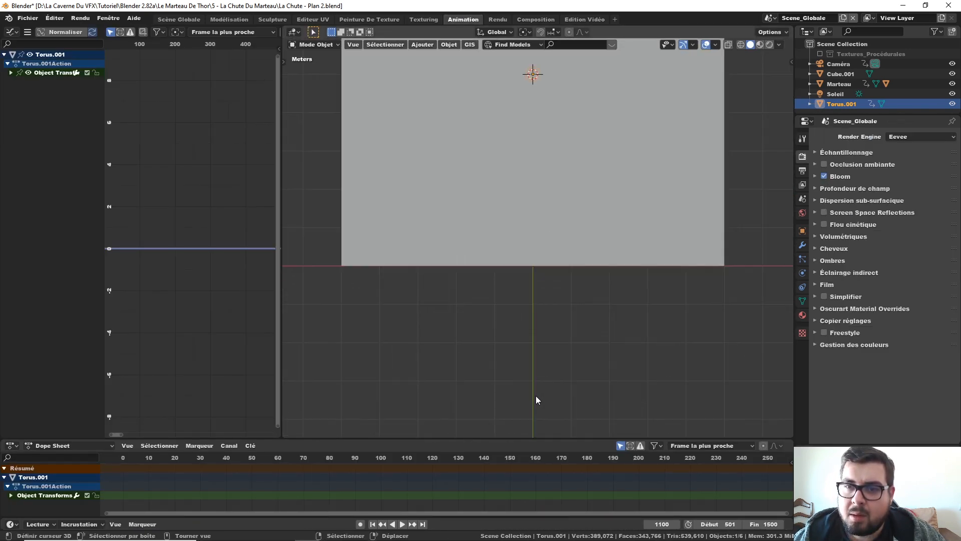
pyautogui.press('KP_0')
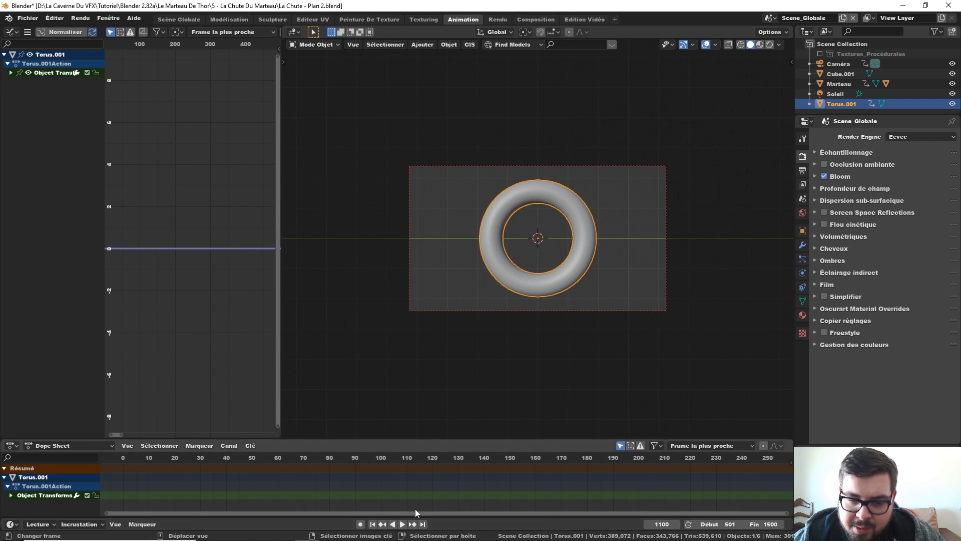
pyautogui.hotkey('shift', 'z')
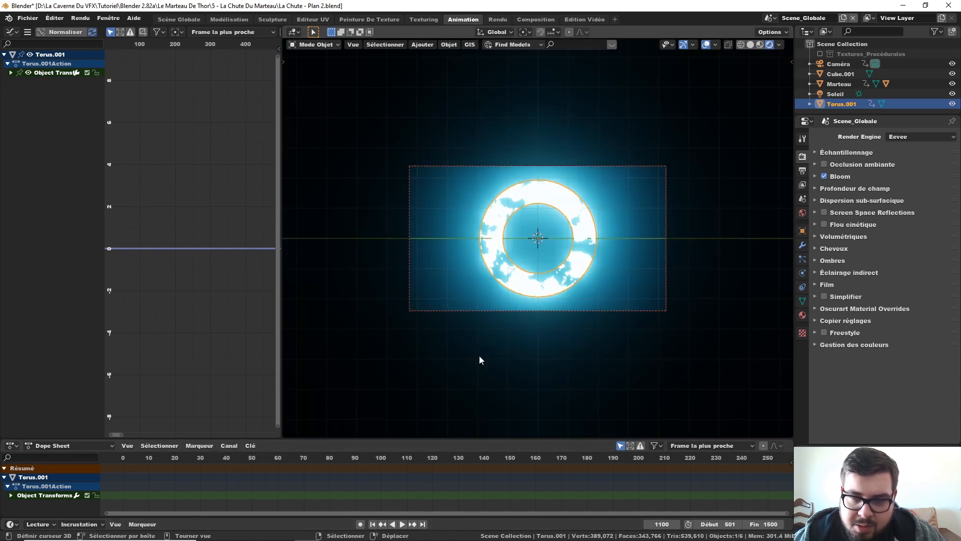
# - Play the animation, deselect all objects to examine the rotating ring, and stop playback
pyautogui.click(402, 456)
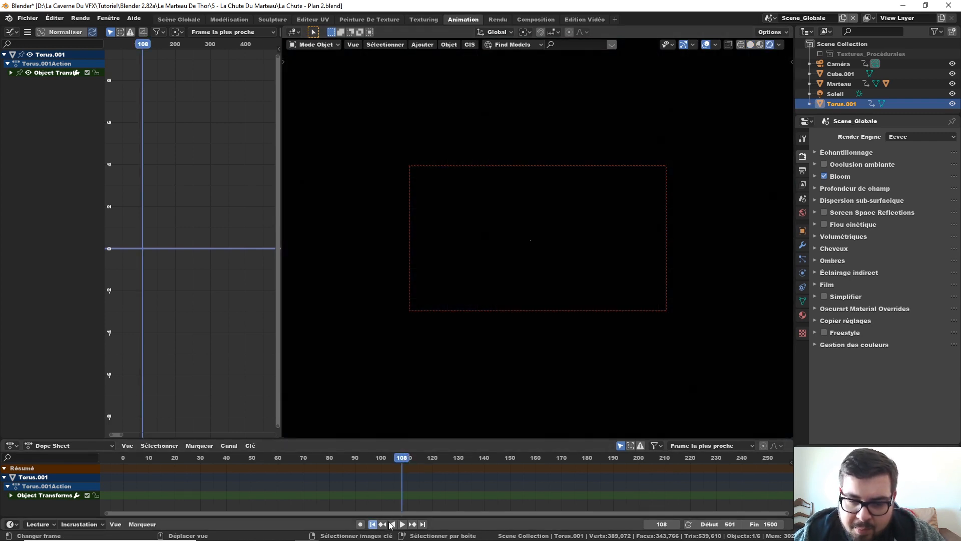
pyautogui.click(402, 524)
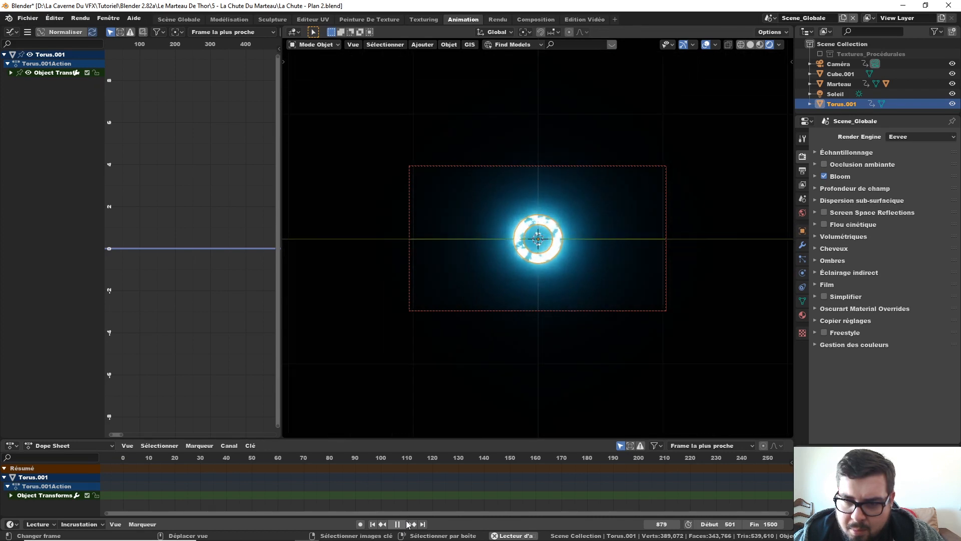
pyautogui.press('a')
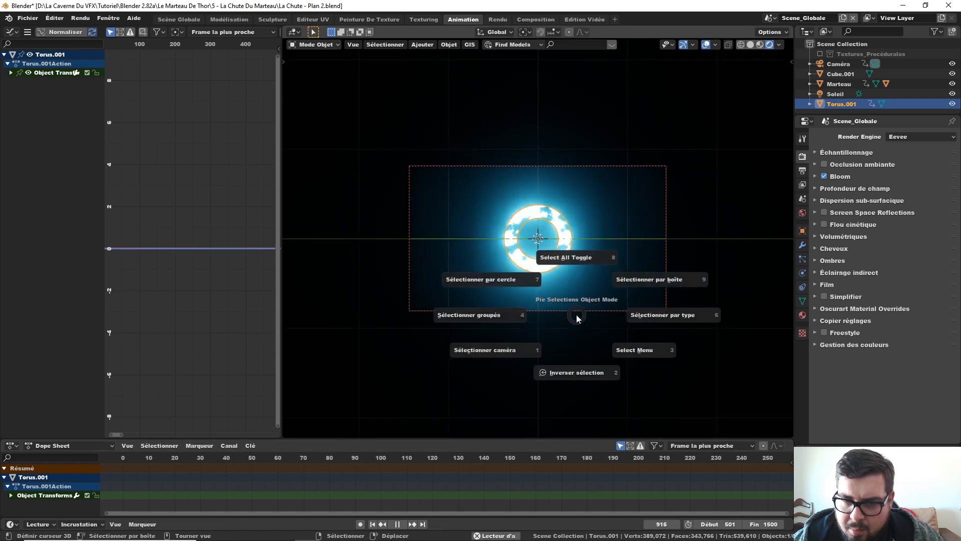
pyautogui.click(579, 264)
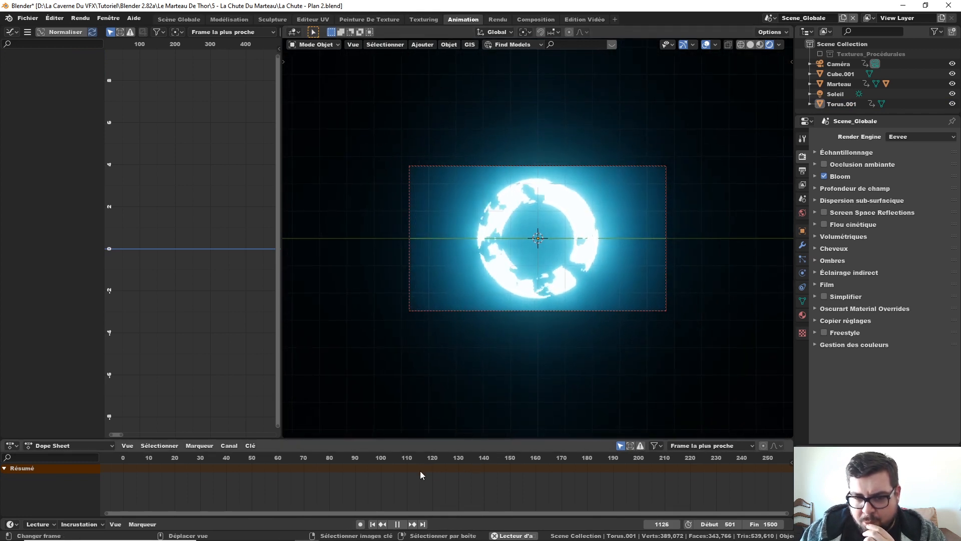
pyautogui.click(397, 524)
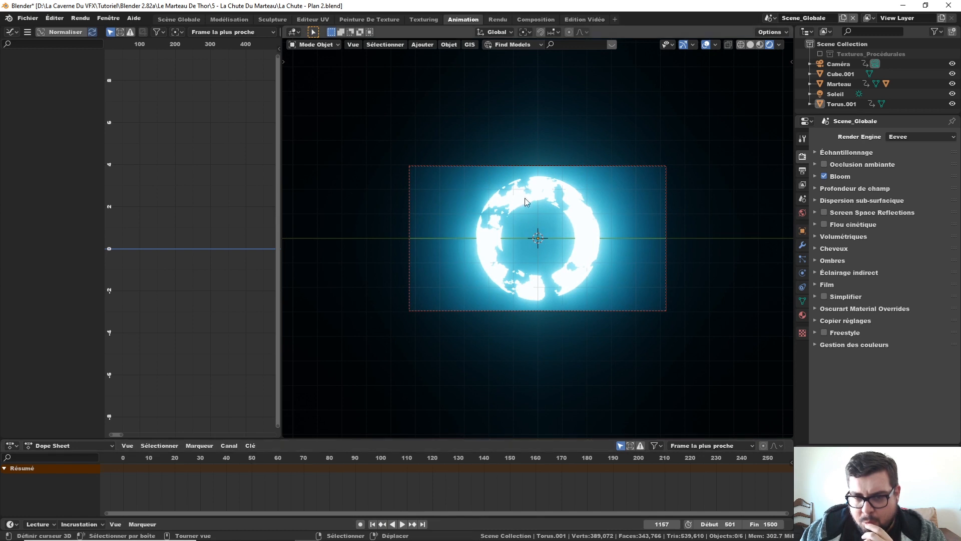
# - Return to the Texturing workspace and split off a Timeline area beneath the node editor
pyautogui.click(423, 19)
pyautogui.scroll(-5, 173, 188)
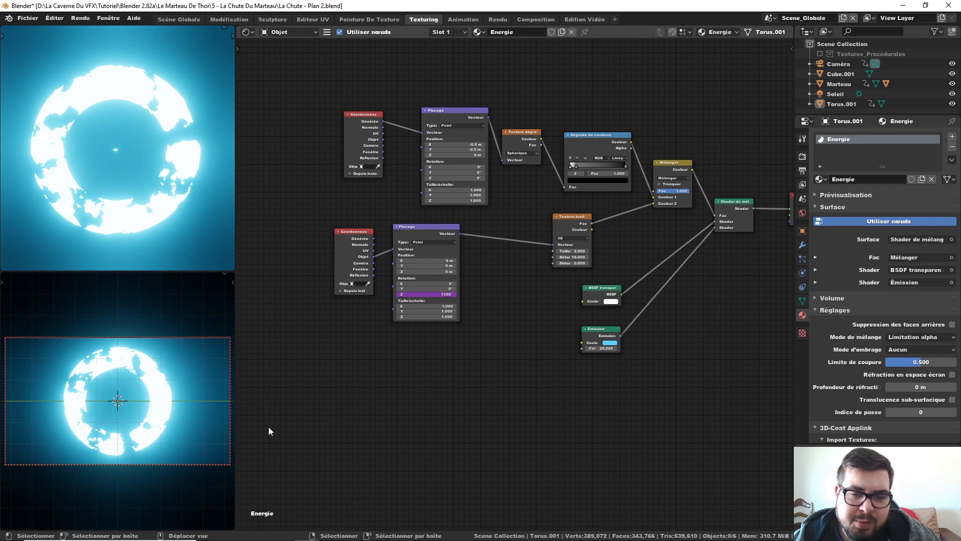
pyautogui.moveTo(238, 526); pyautogui.dragTo(242, 476)
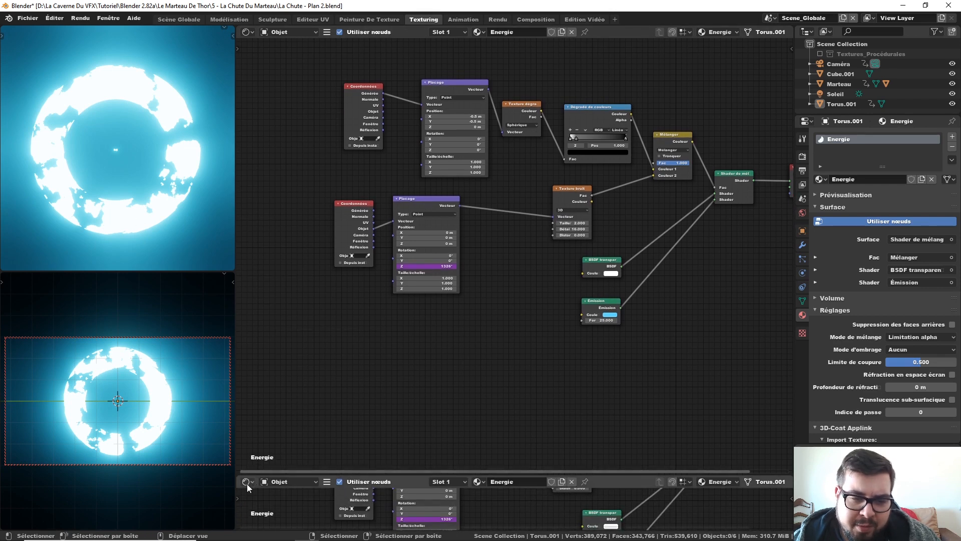
pyautogui.click(245, 481)
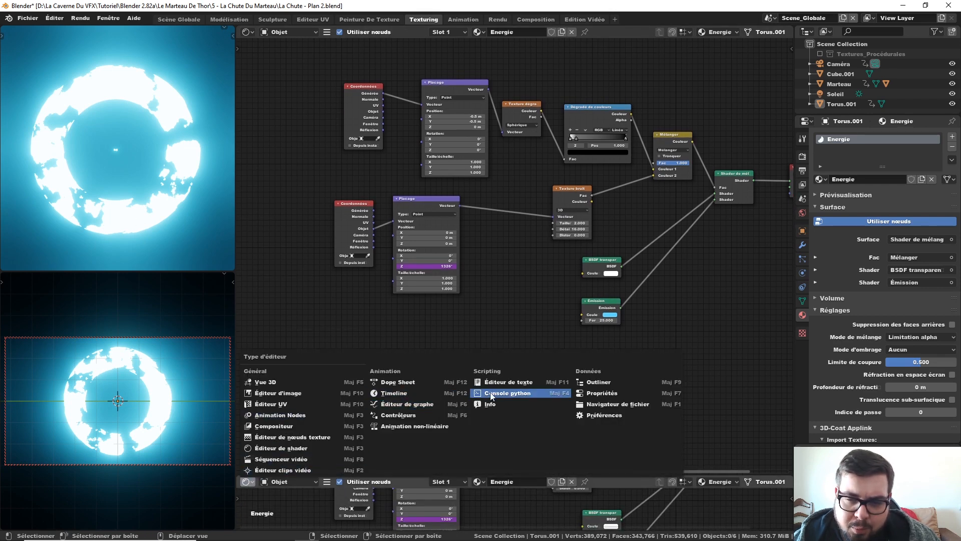
pyautogui.click(398, 392)
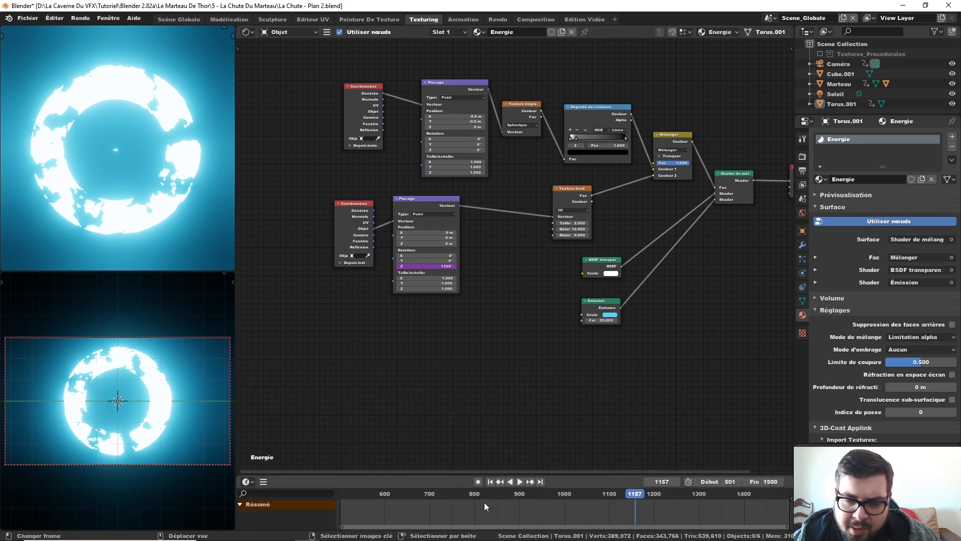
# - Go to frame 901, change the noise mapping's Z rotation expression to frame*0.05, and play the animation briefly to check it
pyautogui.moveTo(480, 502); pyautogui.dragTo(519, 500)
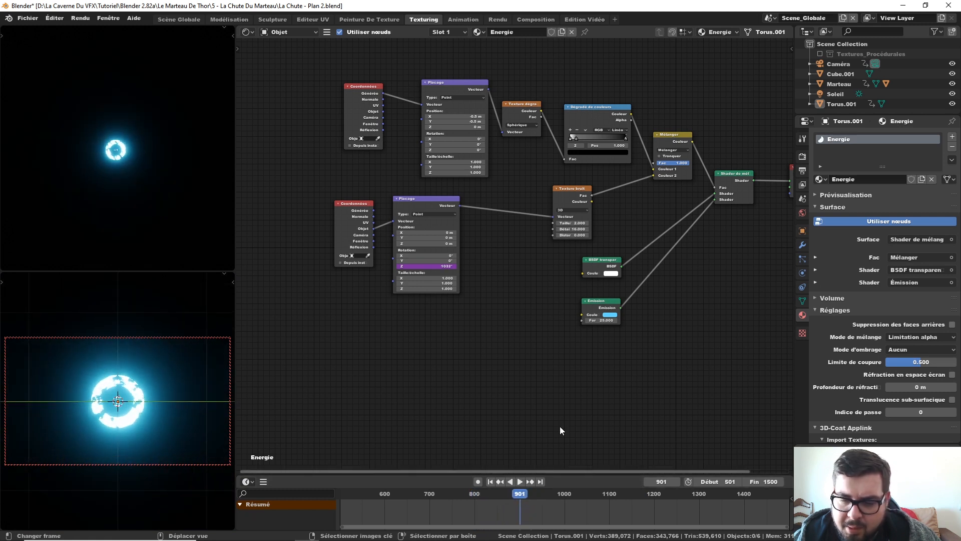
pyautogui.scroll(-2, 506, 290)
pyautogui.doubleClick(439, 285)
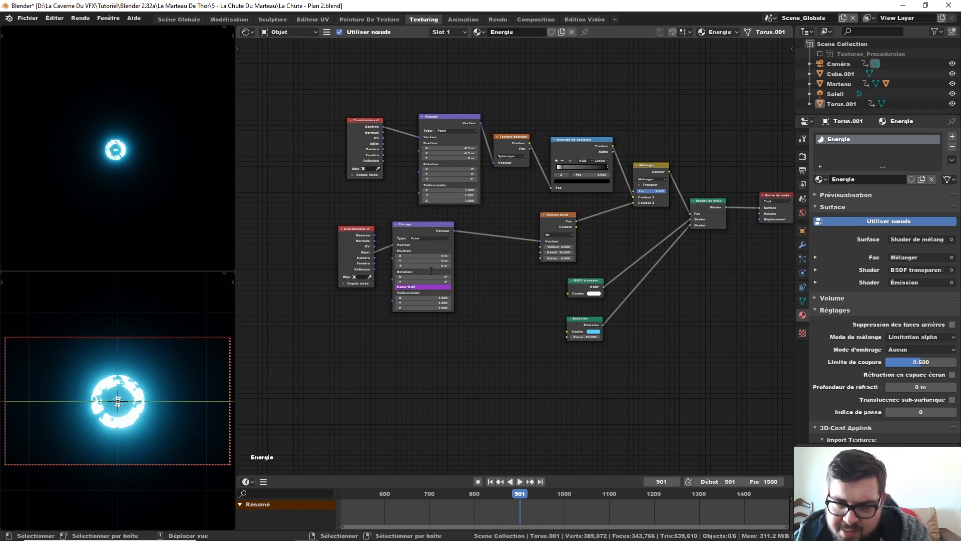
pyautogui.press('Return')
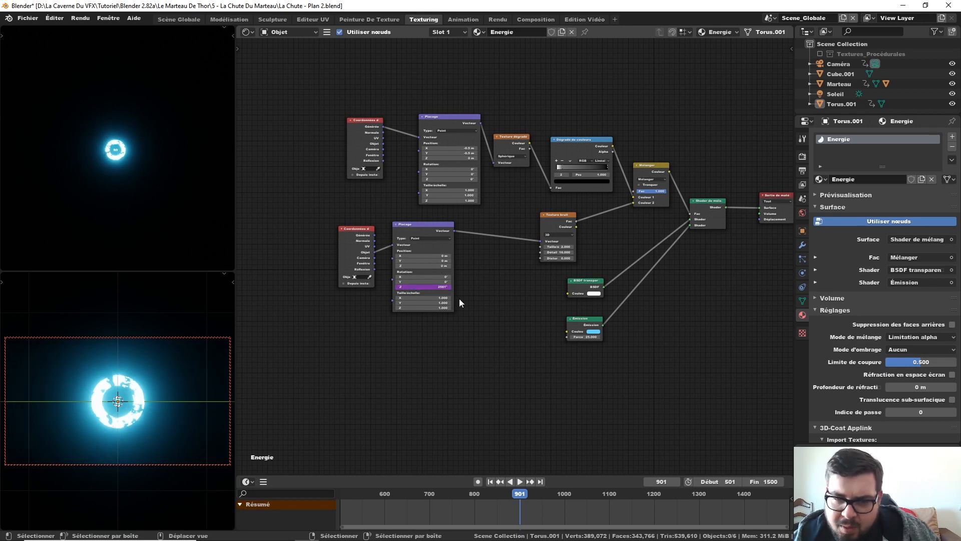
pyautogui.click(521, 480)
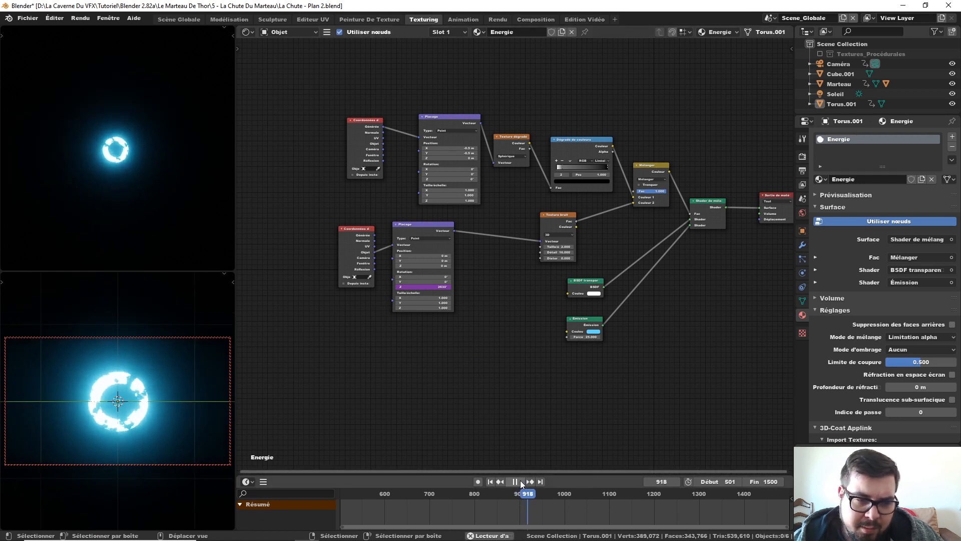
pyautogui.click(520, 479)
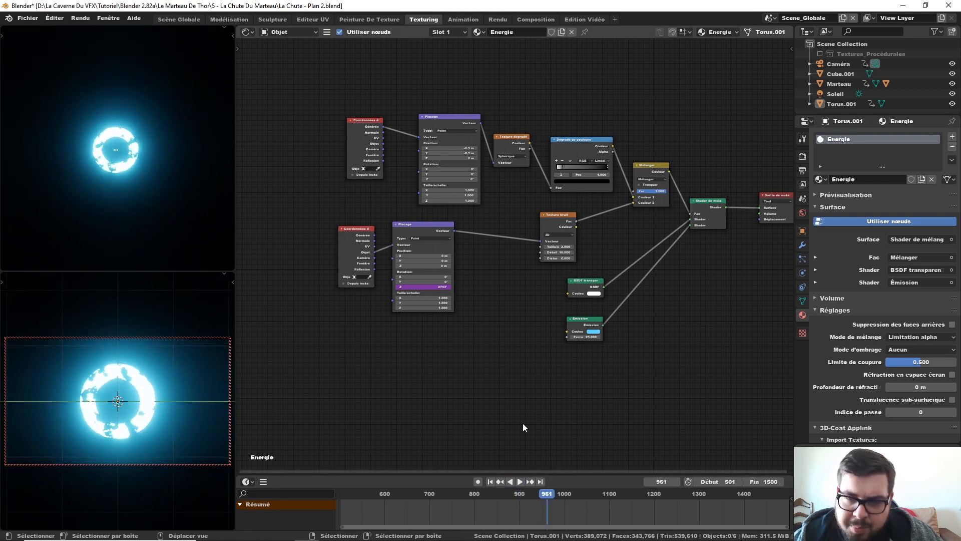
# - Insert a Musgrave Texture node on the link between the lower Mapping node and the Noise Texture
pyautogui.moveTo(467, 262); pyautogui.dragTo(431, 290, button='middle')
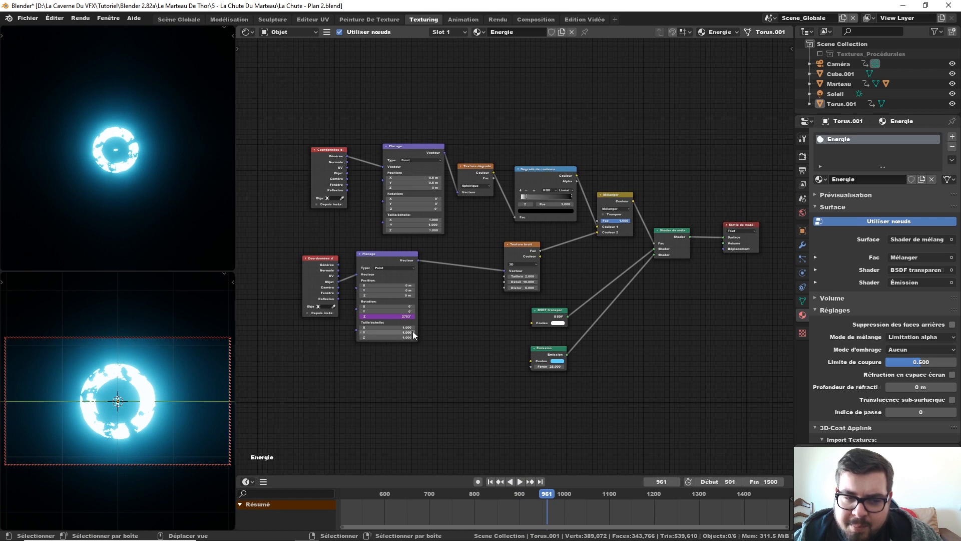
pyautogui.moveTo(488, 372); pyautogui.dragTo(523, 316, button='middle')
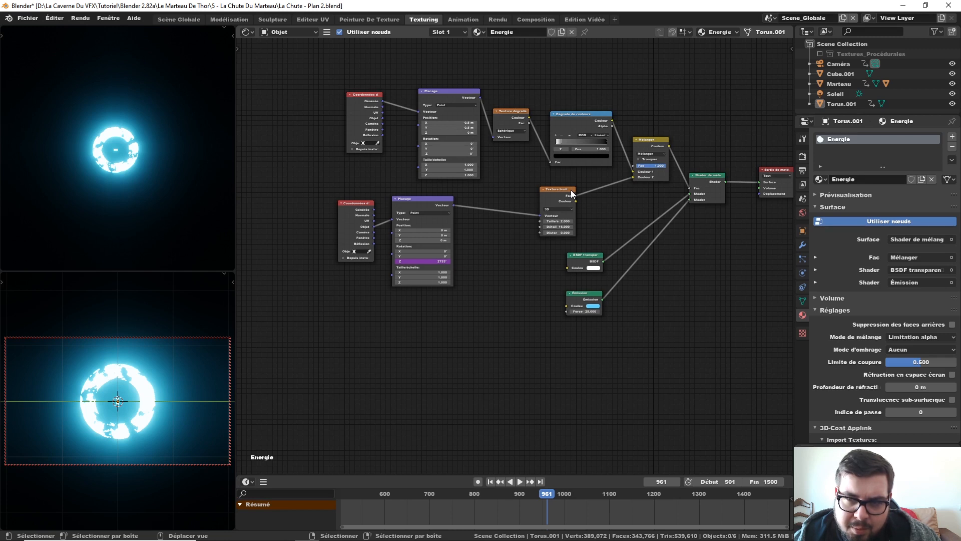
pyautogui.hotkey('shift', 'a')
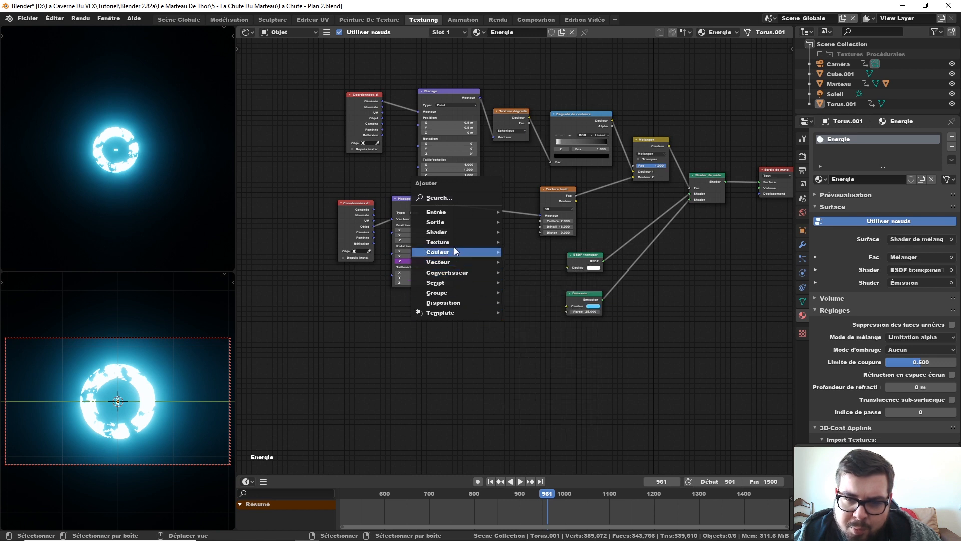
pyautogui.moveTo(445, 241)
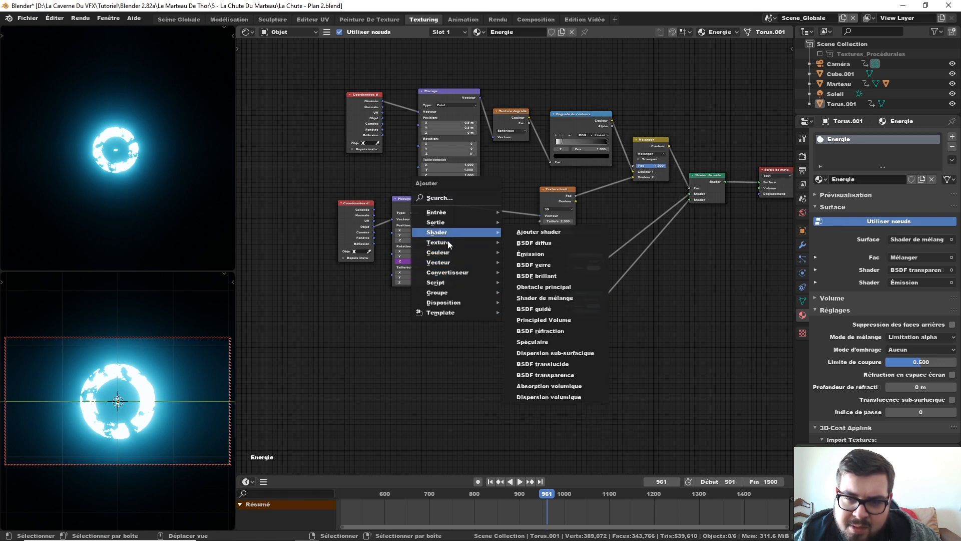
pyautogui.click(566, 343)
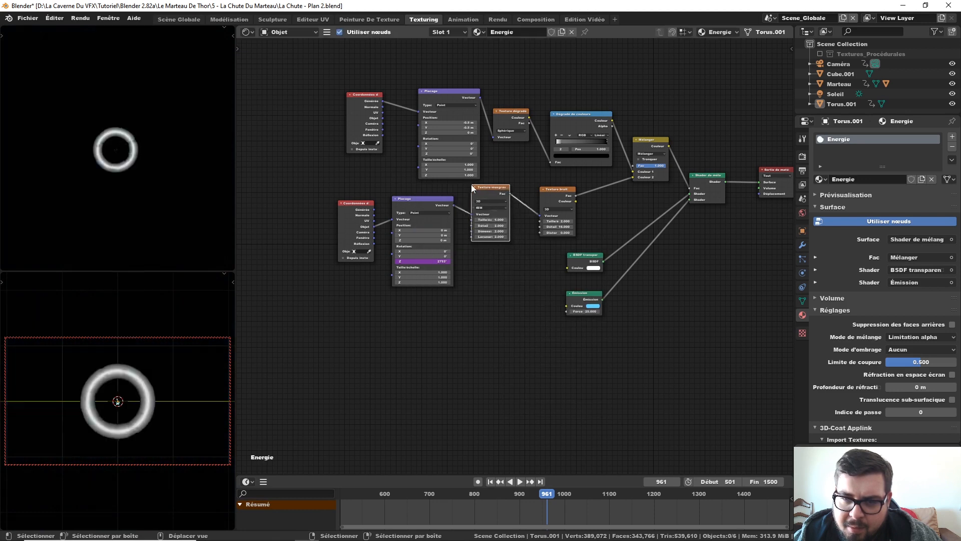
pyautogui.click(471, 184)
pyautogui.moveTo(502, 271); pyautogui.dragTo(470, 277, button='middle')
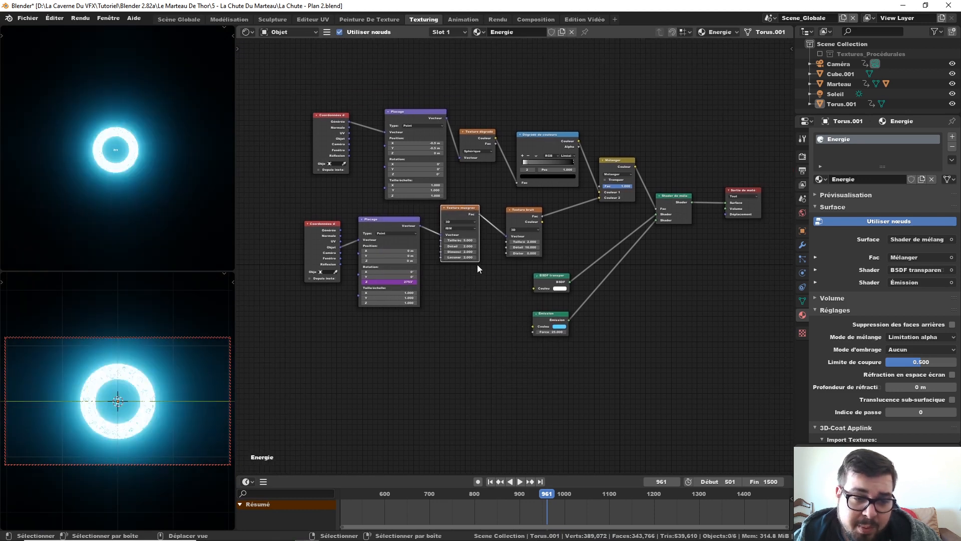
# - Go to frame 1106 and set the Musgrave texture's scale to 5
pyautogui.moveTo(459, 241); pyautogui.dragTo(436, 240)
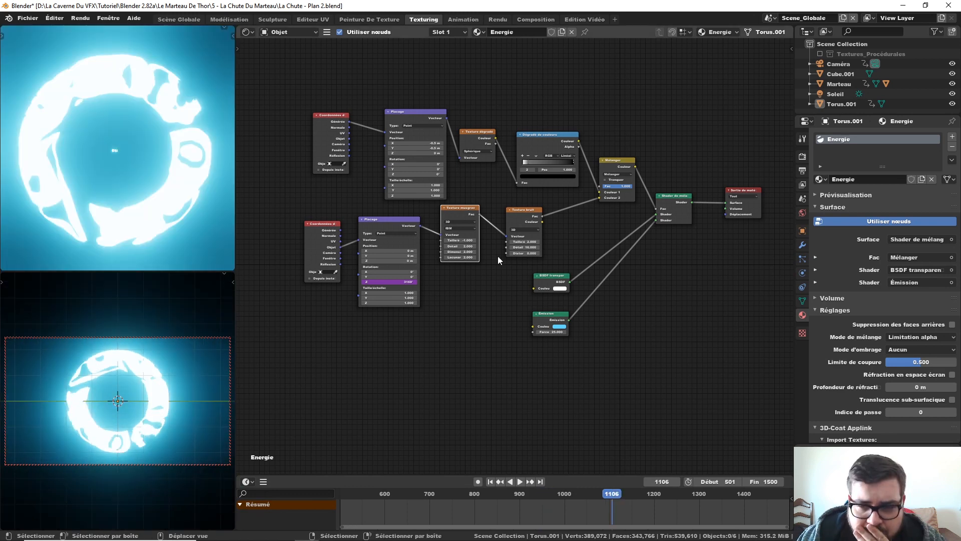
pyautogui.scroll(2, 461, 257)
pyautogui.doubleClick(443, 236)
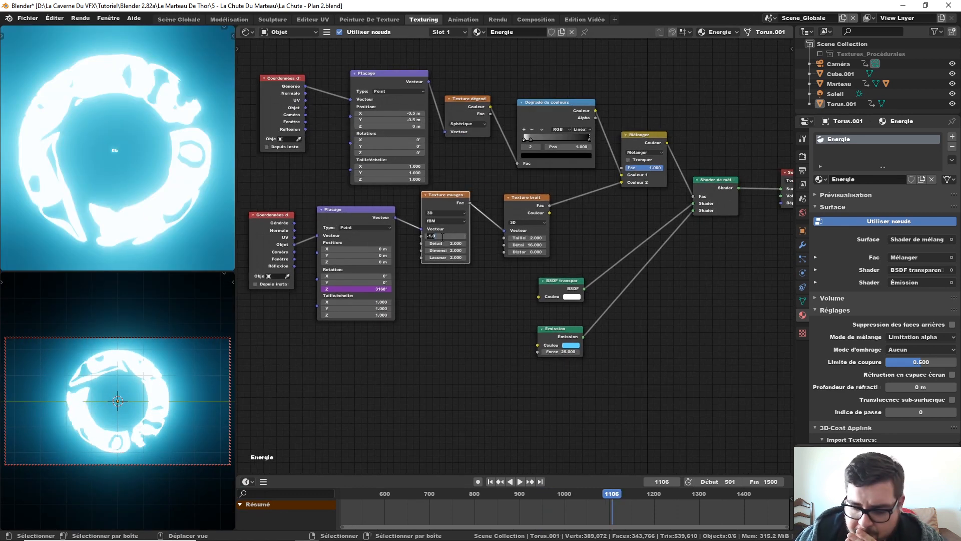
pyautogui.press('Return')
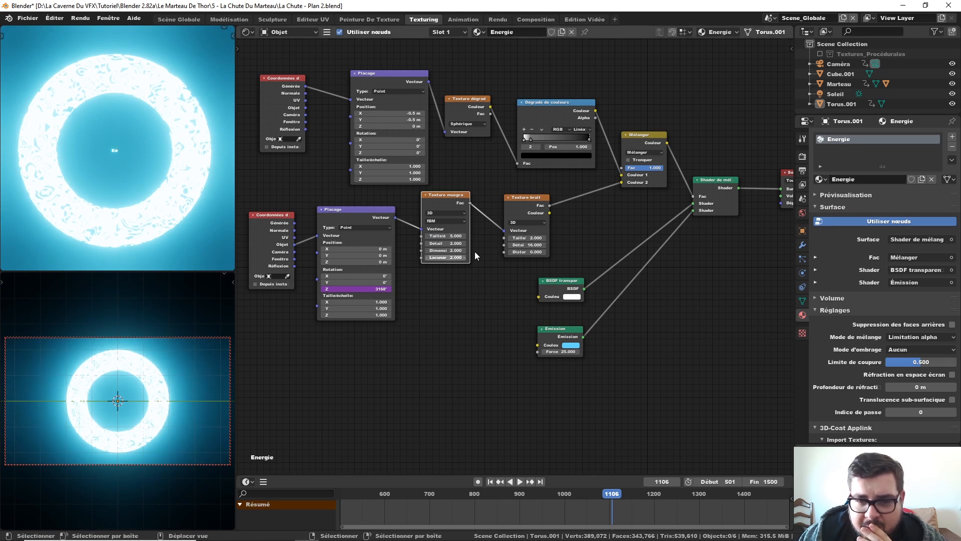
# - Set the Musgrave texture's detail to 16 and its dimension to 0.1
pyautogui.moveTo(446, 244); pyautogui.dragTo(425, 251)
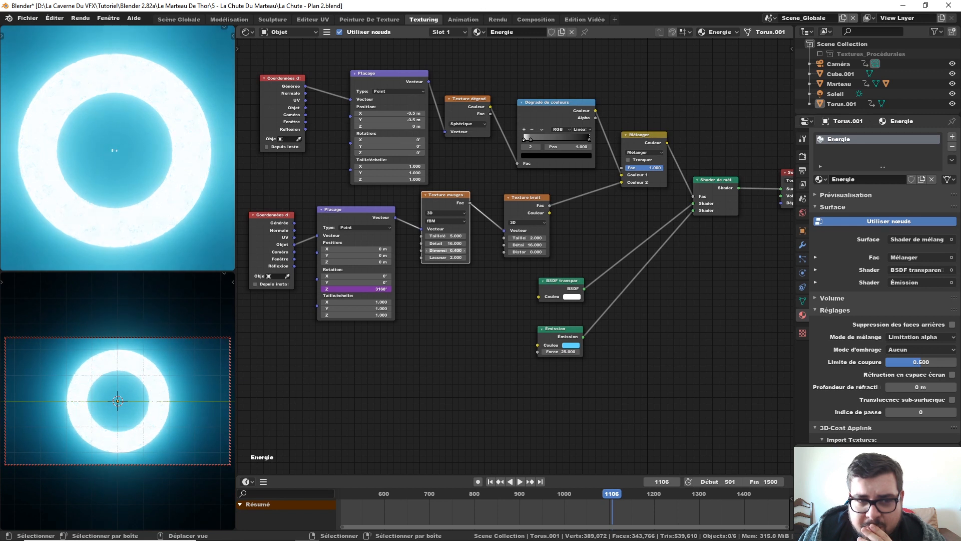
pyautogui.click(445, 250)
pyautogui.write('0.0')
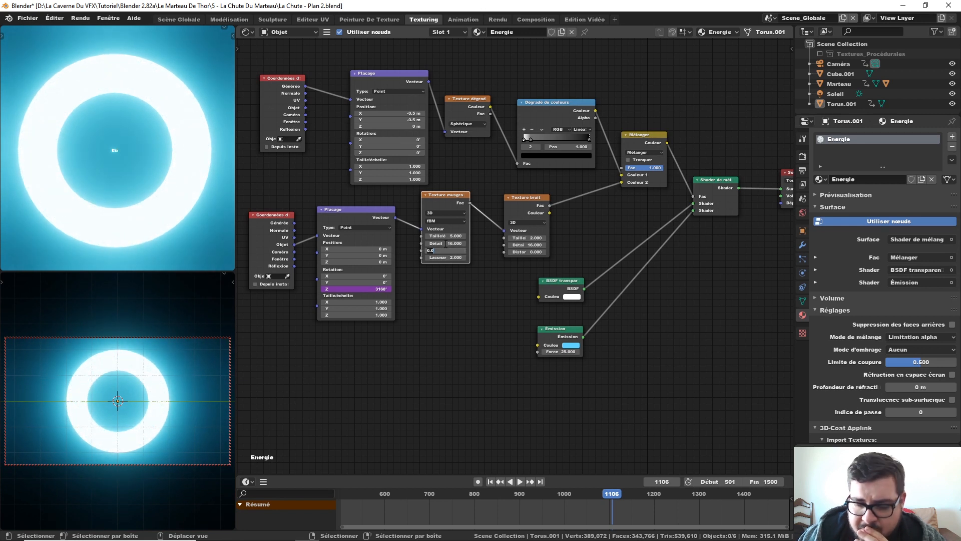
pyautogui.write('1')
pyautogui.press('Return')
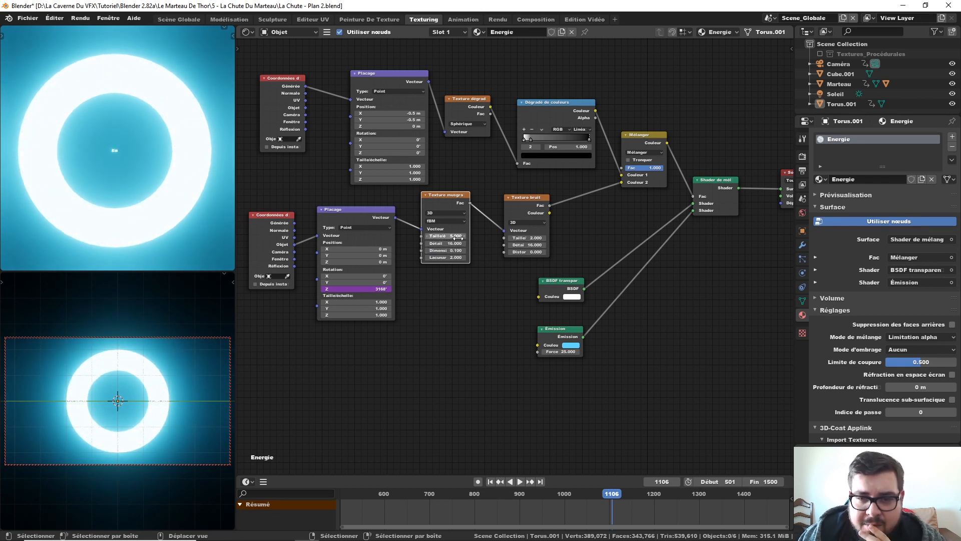
# - Try different scales on the Musgrave texture, ending with a scale of 2
pyautogui.moveTo(445, 236); pyautogui.dragTo(418, 236)
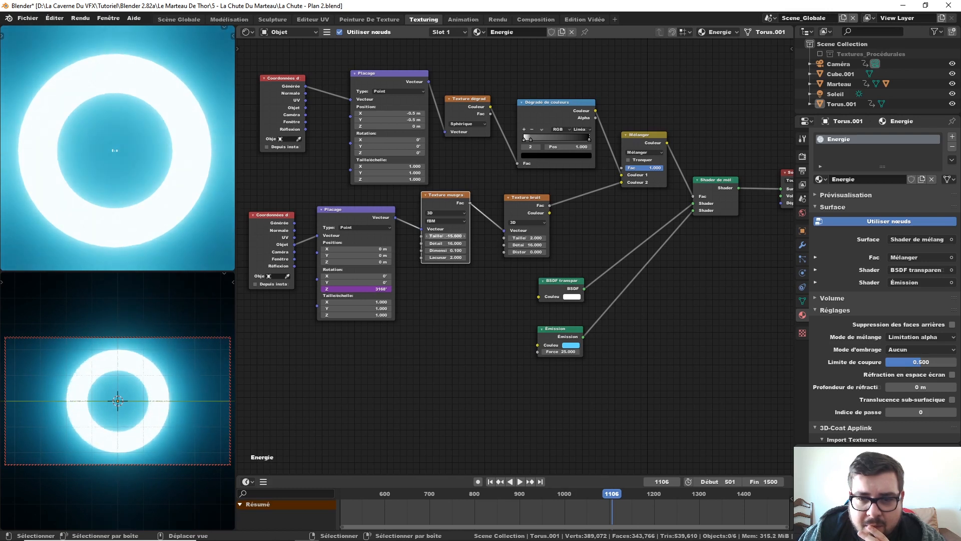
pyautogui.click(445, 236)
pyautogui.write('42.7')
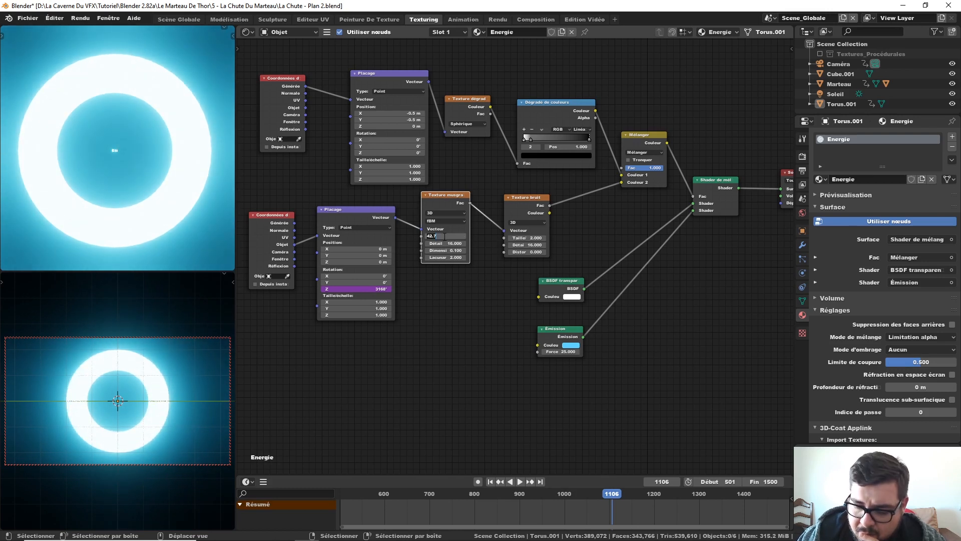
pyautogui.press('Return')
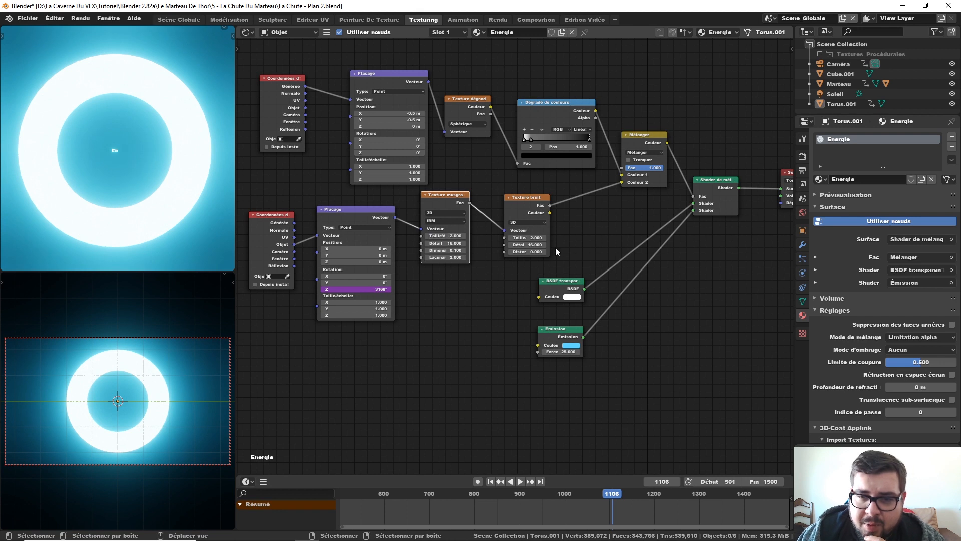
# - Try Noise Texture scales of 79.3, 0.2 and 0.02
pyautogui.moveTo(535, 237)
pyautogui.mouseDown()
pyautogui.moveTo(556, 237)
pyautogui.moveTo(524, 239)
pyautogui.mouseUp()
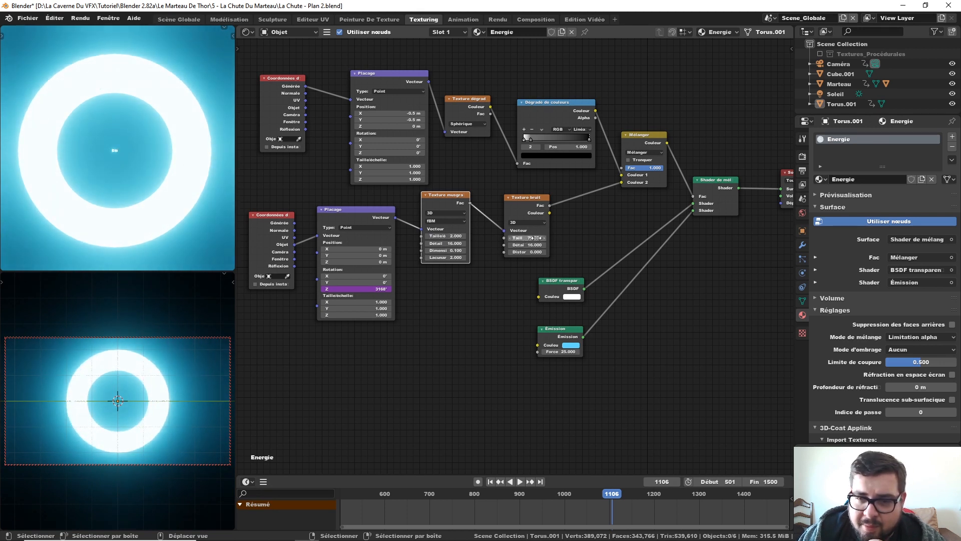
pyautogui.click(536, 238)
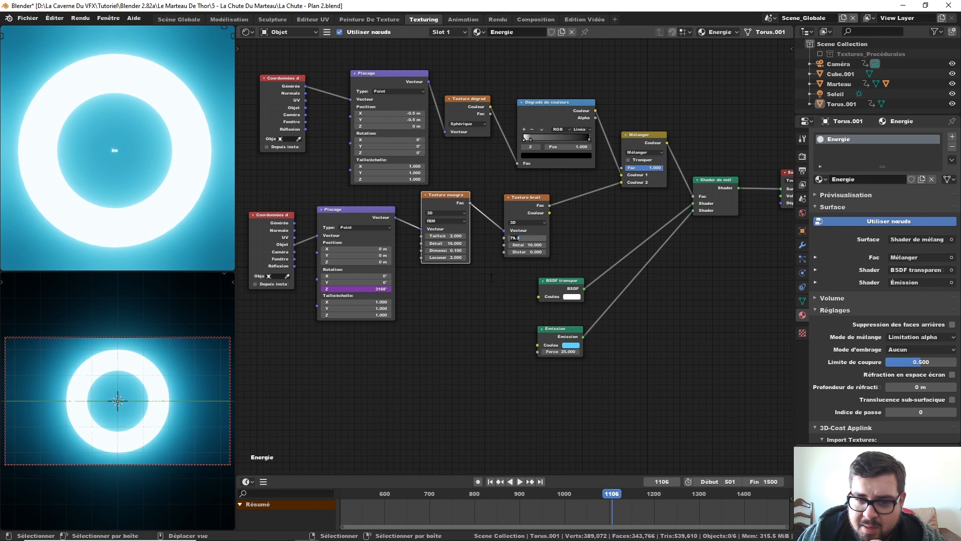
pyautogui.press('Return')
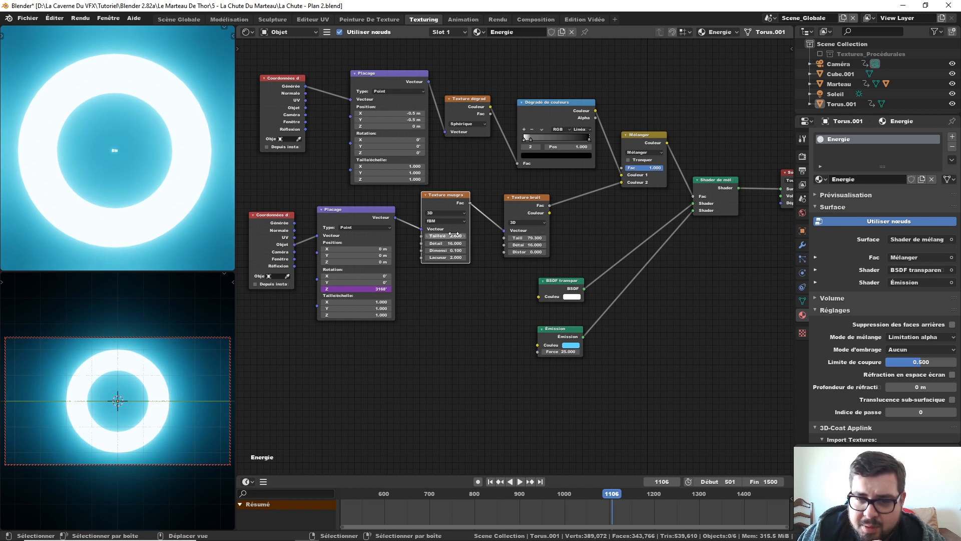
pyautogui.click(514, 238)
pyautogui.write('0.2')
pyautogui.press('Return')
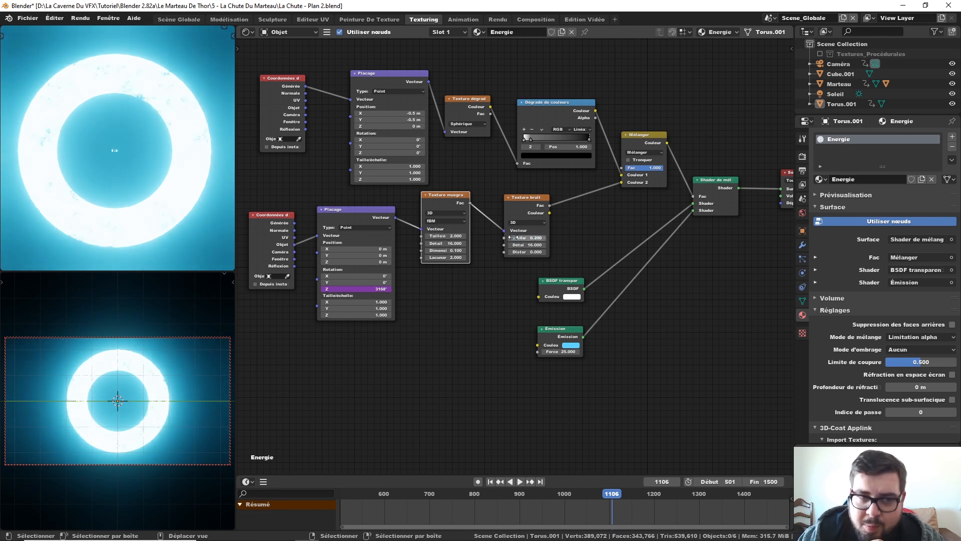
pyautogui.click(515, 237)
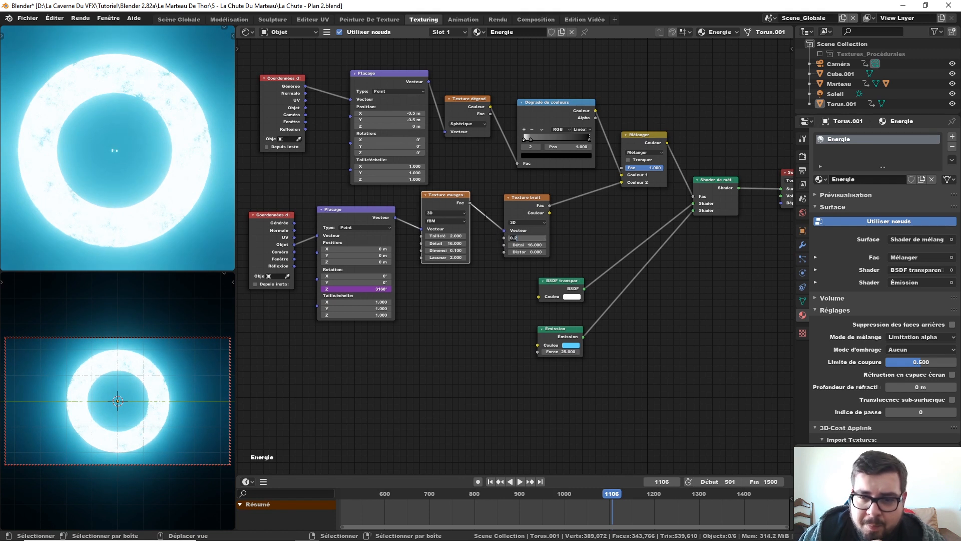
pyautogui.write('0.02')
pyautogui.press('Return')
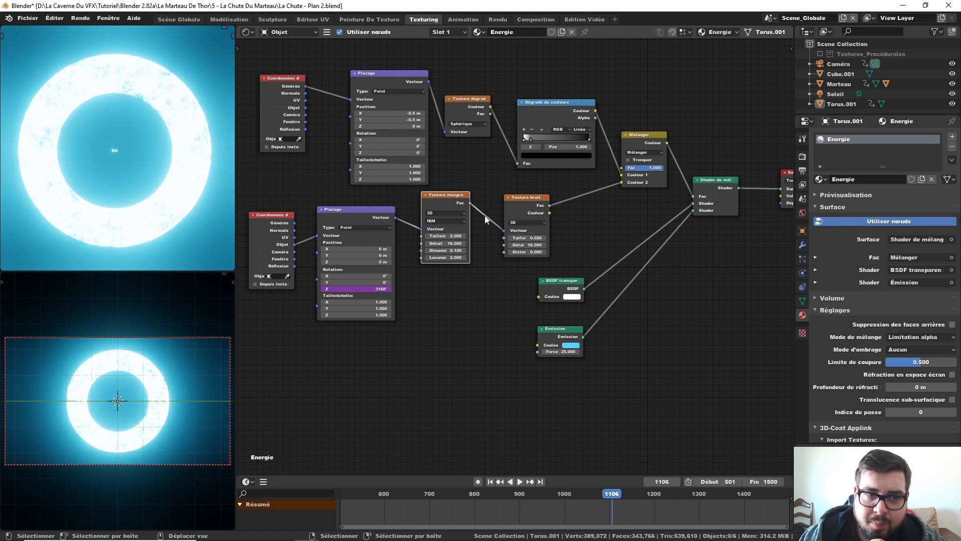
# - Set the Musgrave texture's dimension to 0.4 and its scale to 5
pyautogui.moveTo(451, 236); pyautogui.dragTo(501, 236)
pyautogui.moveTo(446, 236); pyautogui.dragTo(439, 236)
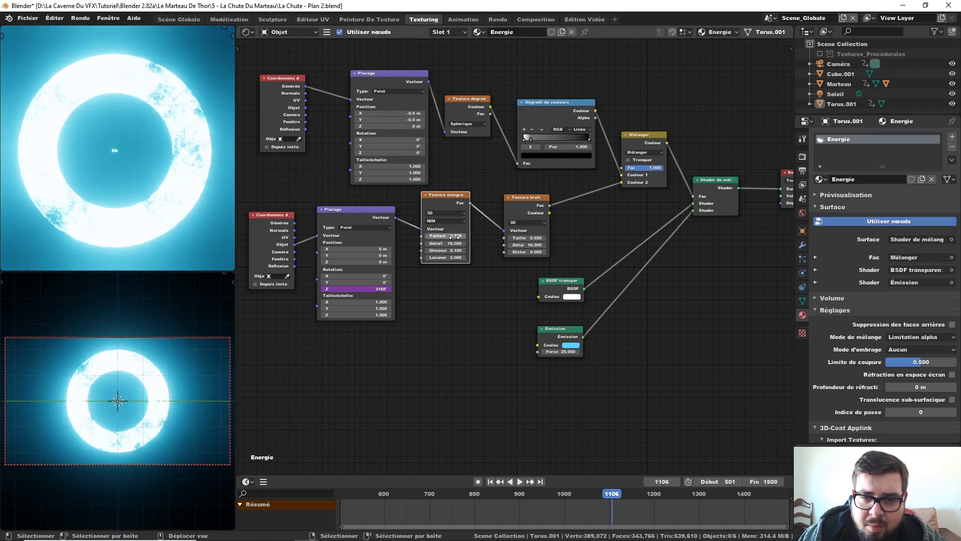
pyautogui.moveTo(453, 250); pyautogui.dragTo(443, 251)
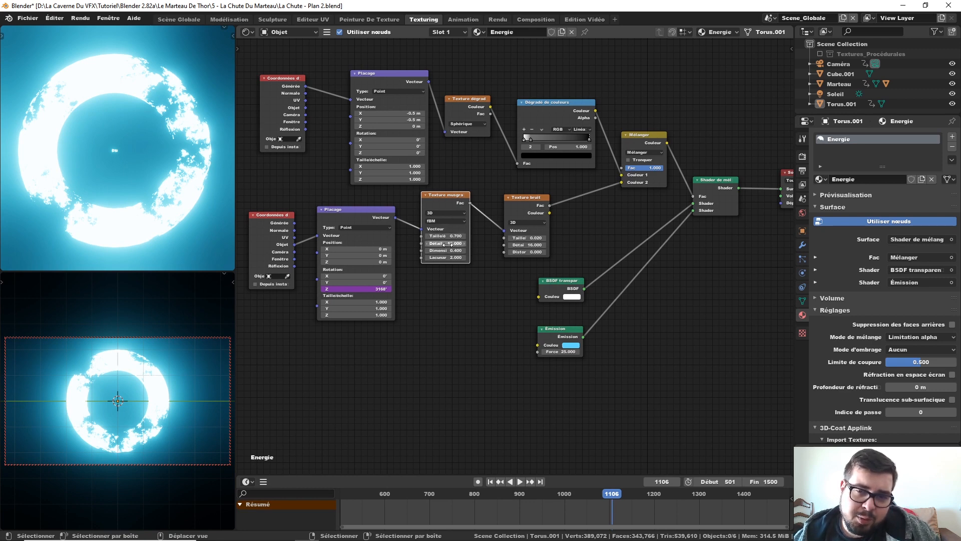
pyautogui.moveTo(446, 235); pyautogui.dragTo(453, 236)
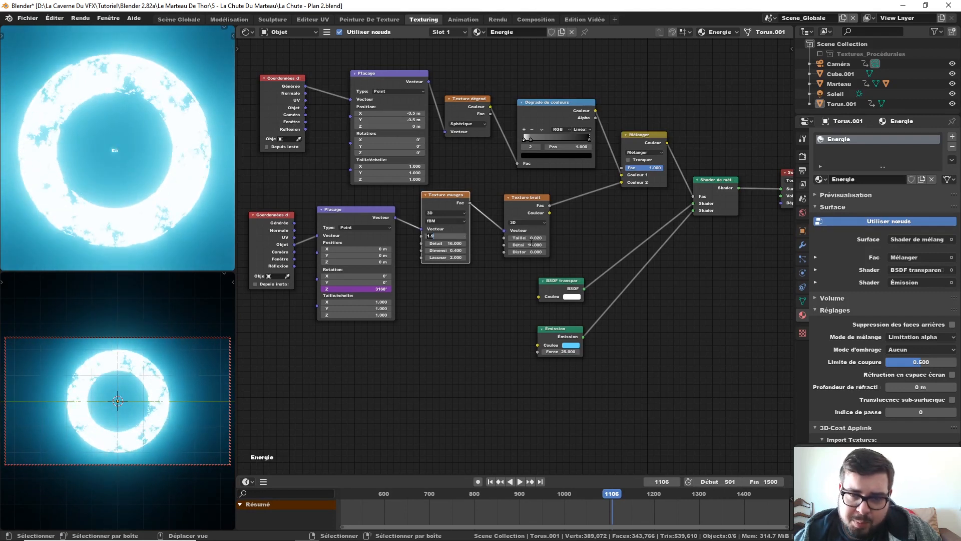
pyautogui.press('Return')
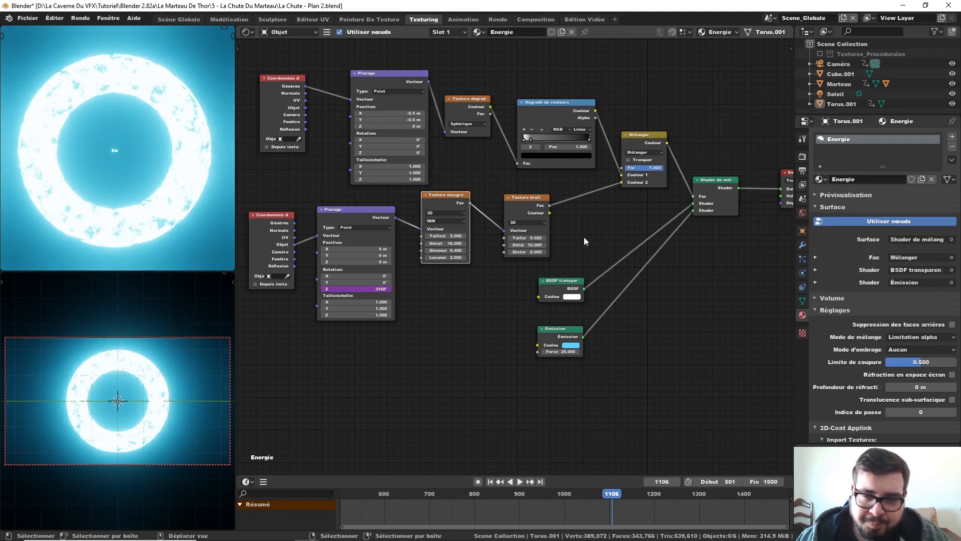
# - Delete the Noise Texture node and connect the Musgrave texture's Fac output directly to the Mix node's Color 2 input
pyautogui.moveTo(527, 238); pyautogui.dragTo(529, 238)
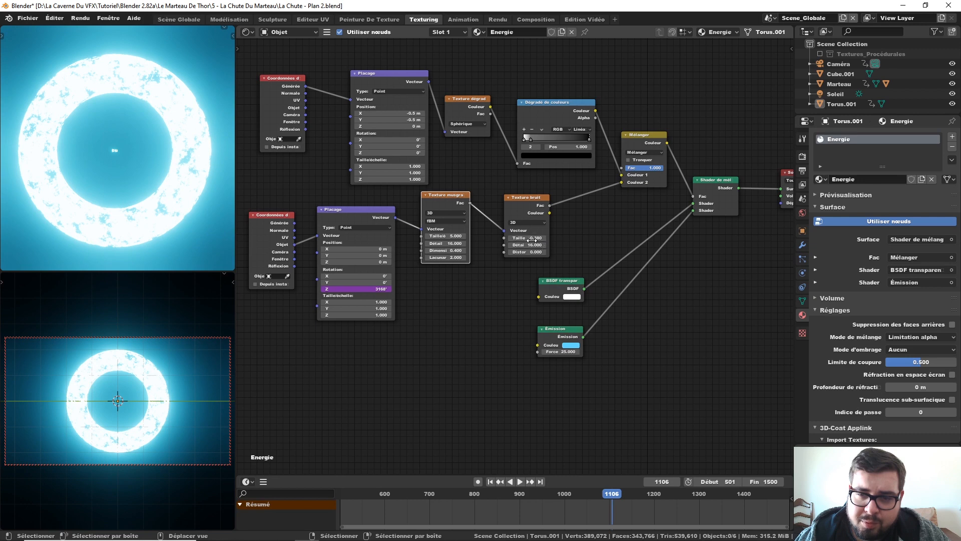
pyautogui.click(524, 197)
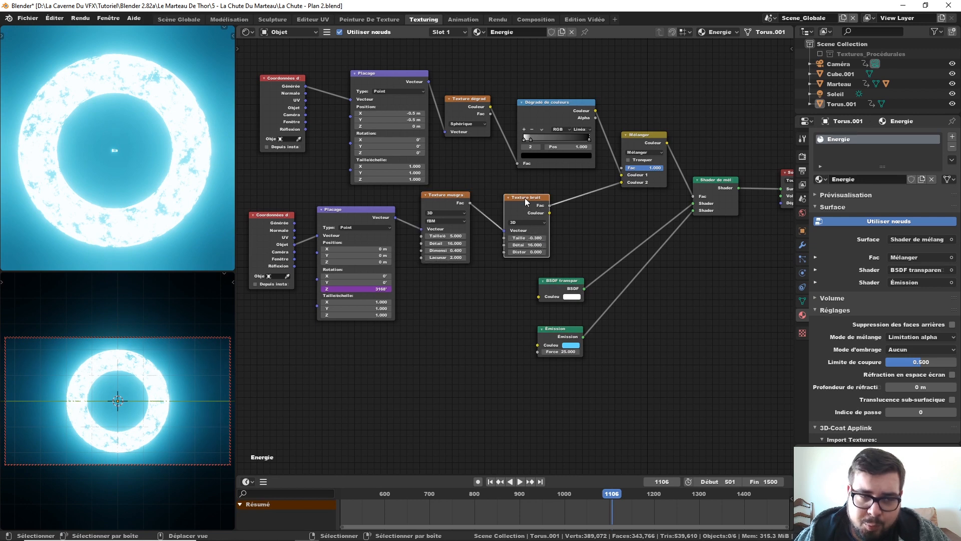
pyautogui.press('x')
pyautogui.moveTo(471, 203); pyautogui.dragTo(620, 183)
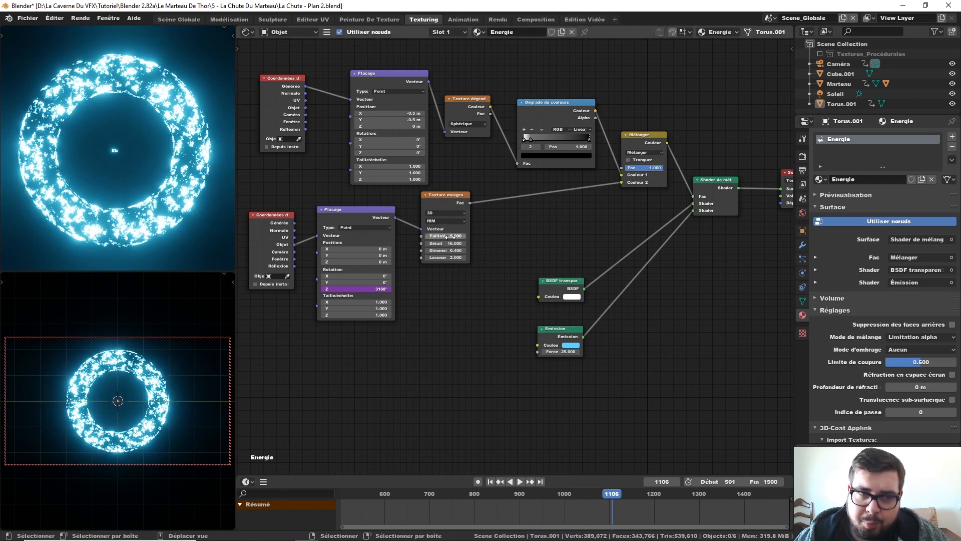
# - Go to frame 900, set the Musgrave texture's scale to 25 and insert a keyframe on it
pyautogui.moveTo(453, 237); pyautogui.dragTo(427, 237)
pyautogui.moveTo(693, 496); pyautogui.dragTo(520, 494)
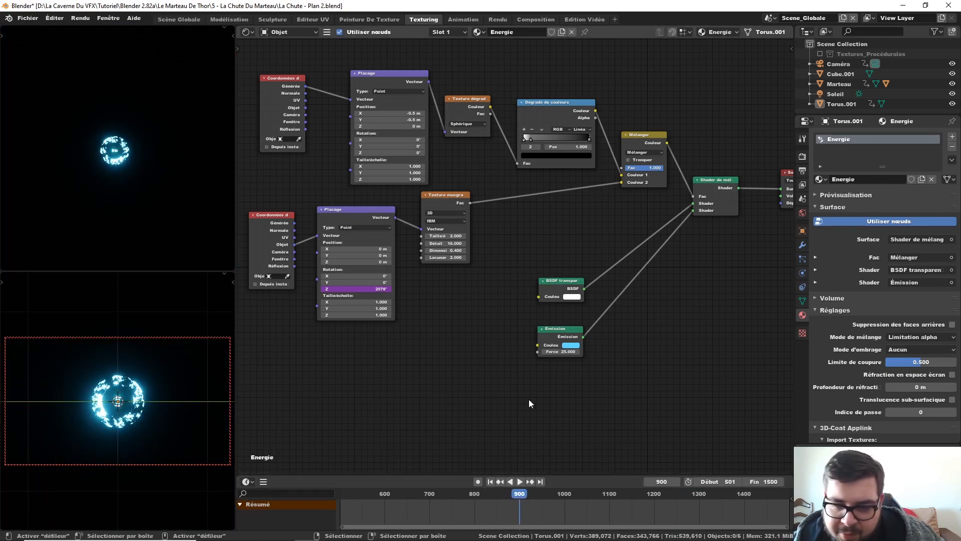
pyautogui.click(448, 235)
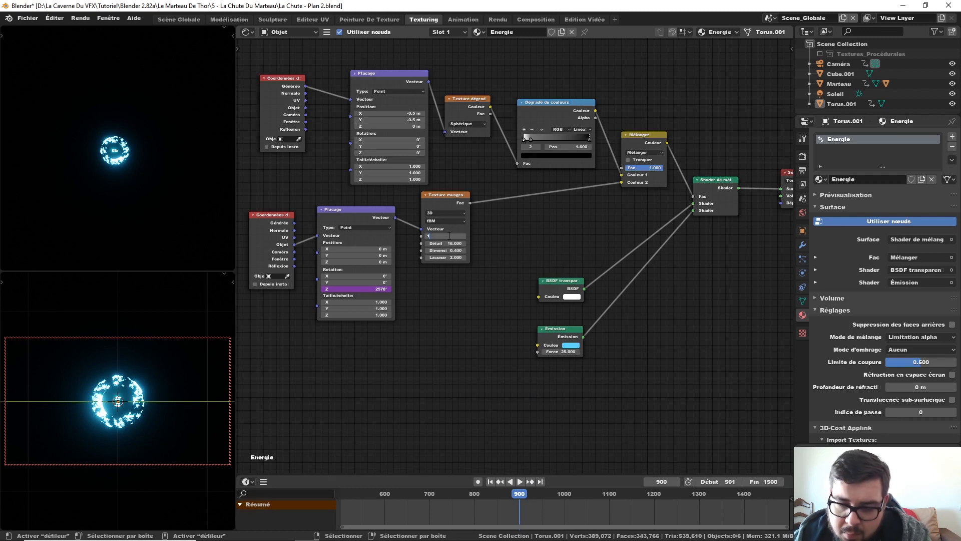
pyautogui.press('Return')
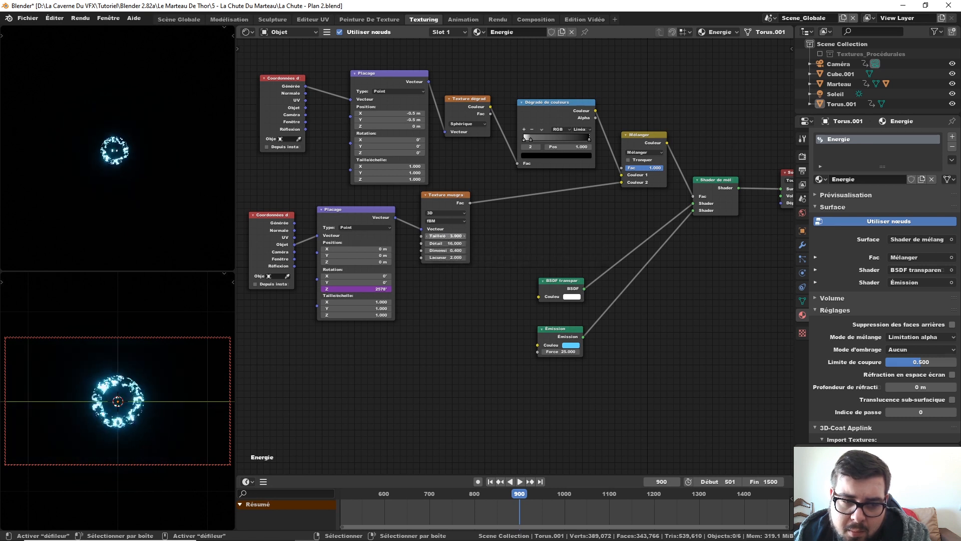
pyautogui.moveTo(447, 236); pyautogui.dragTo(470, 236)
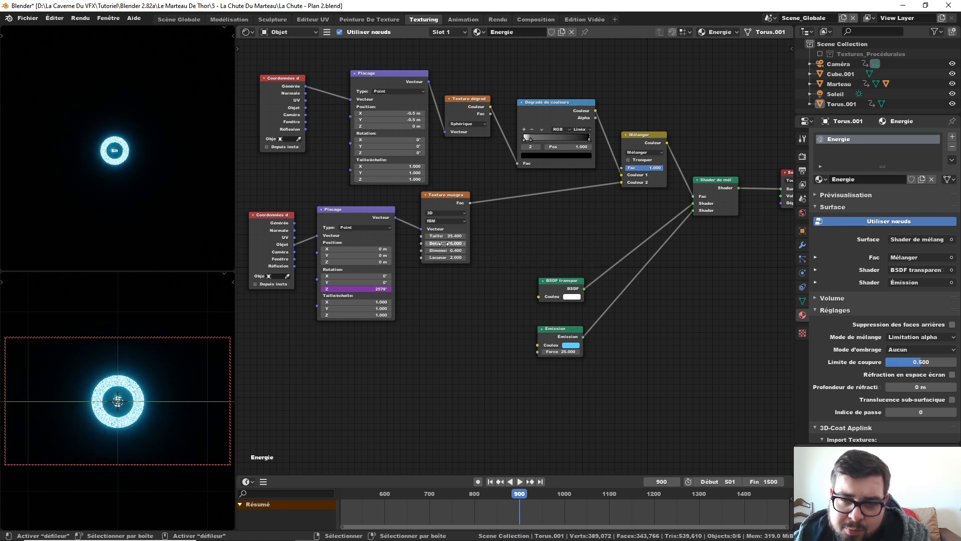
pyautogui.press('Return')
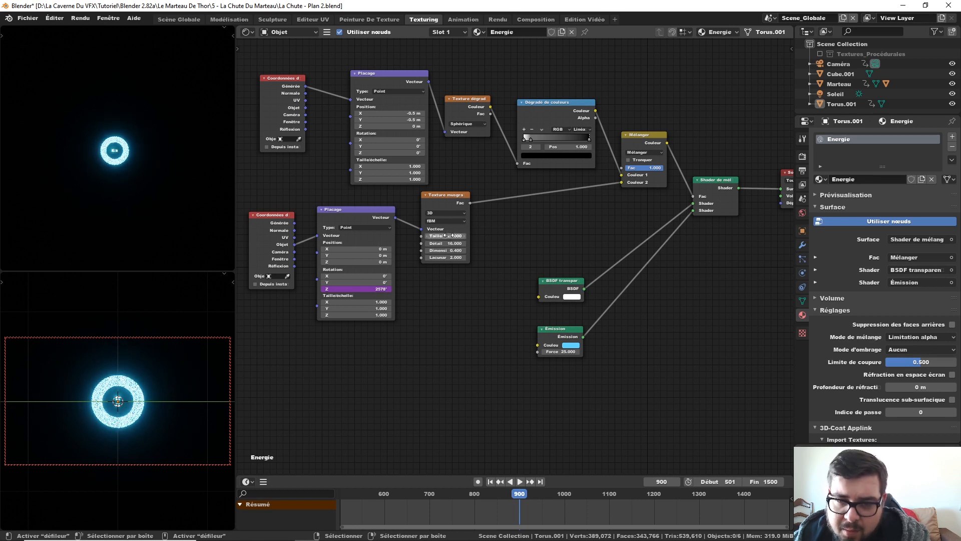
pyautogui.rightClick(445, 236)
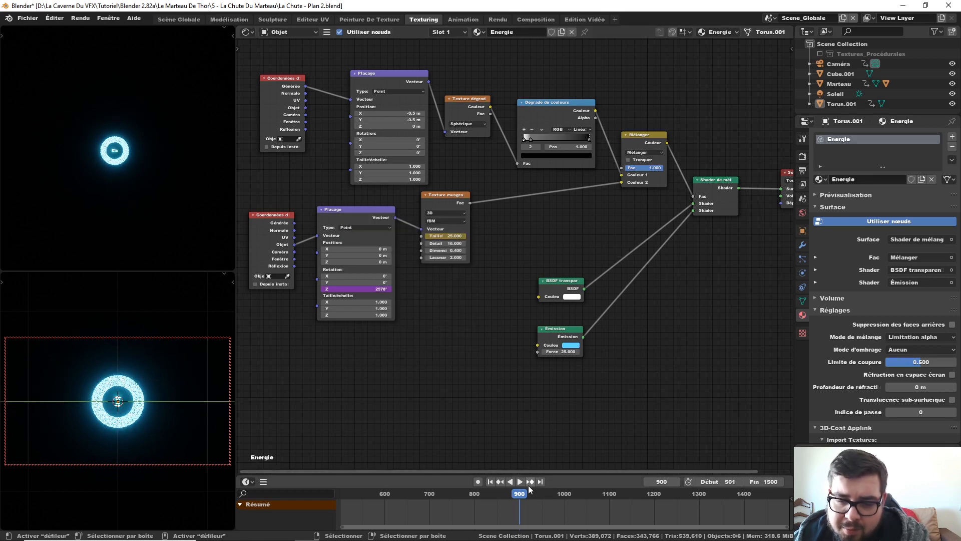
# - Go to frame 800 and insert a keyframe on the Musgrave texture's scale of 25
pyautogui.moveTo(515, 495); pyautogui.dragTo(475, 499)
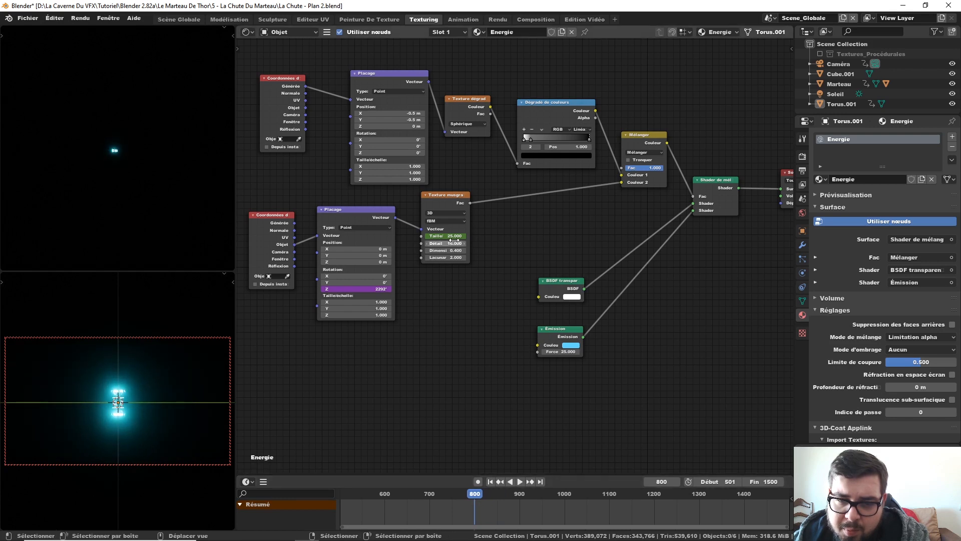
pyautogui.rightClick(453, 235)
pyautogui.click(451, 239)
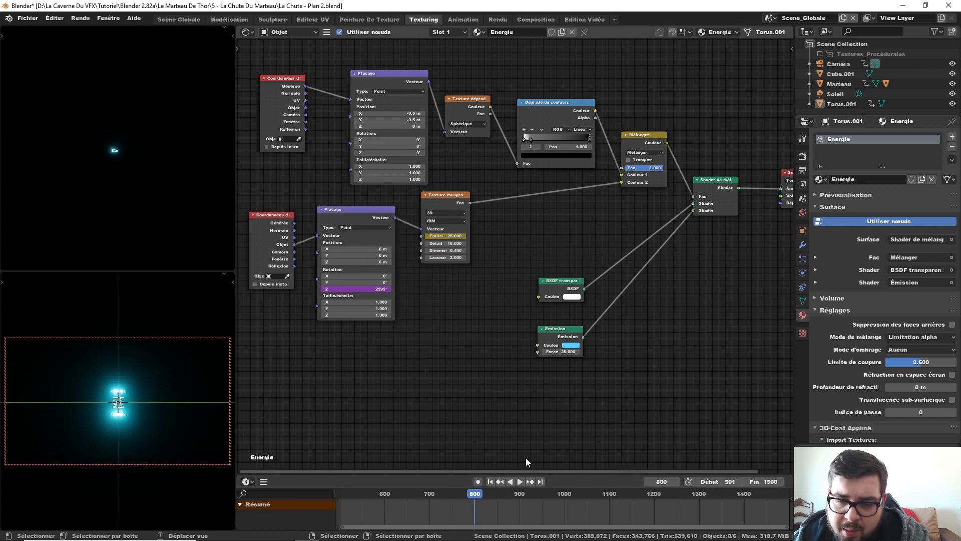
# - Return to frame 900, set the Musgrave texture's scale to 20 and insert a keyframe on it
pyautogui.click(518, 491)
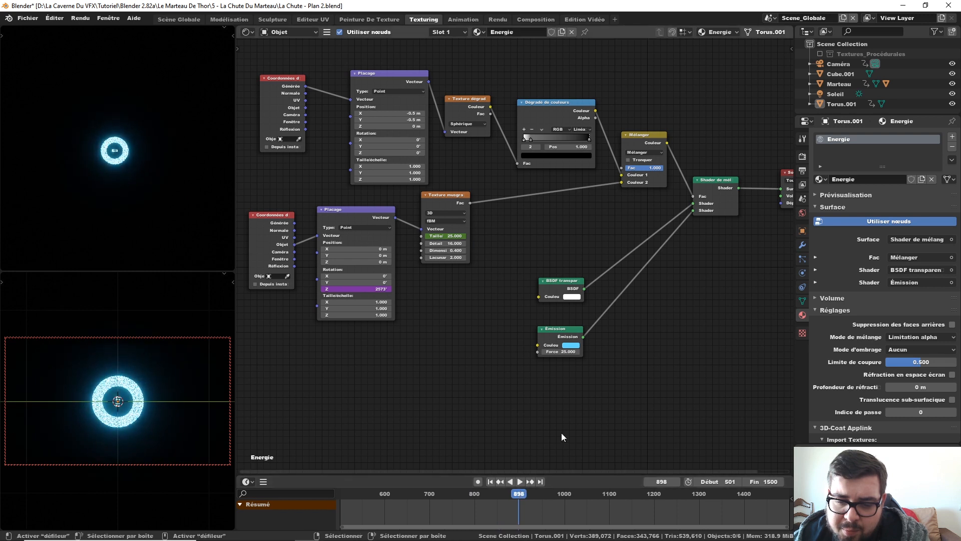
pyautogui.press('Right')
pyautogui.press('Right')
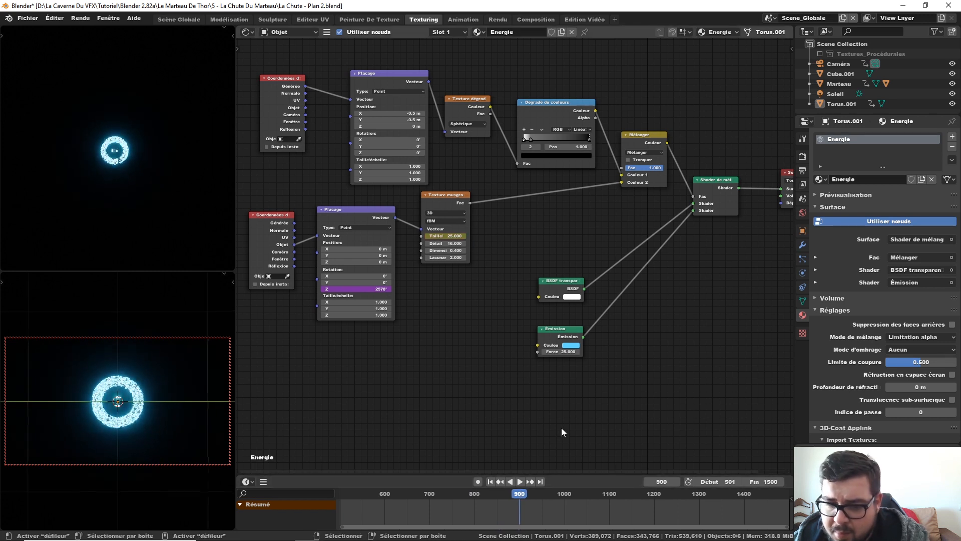
pyautogui.rightClick(453, 239)
pyautogui.click(452, 234)
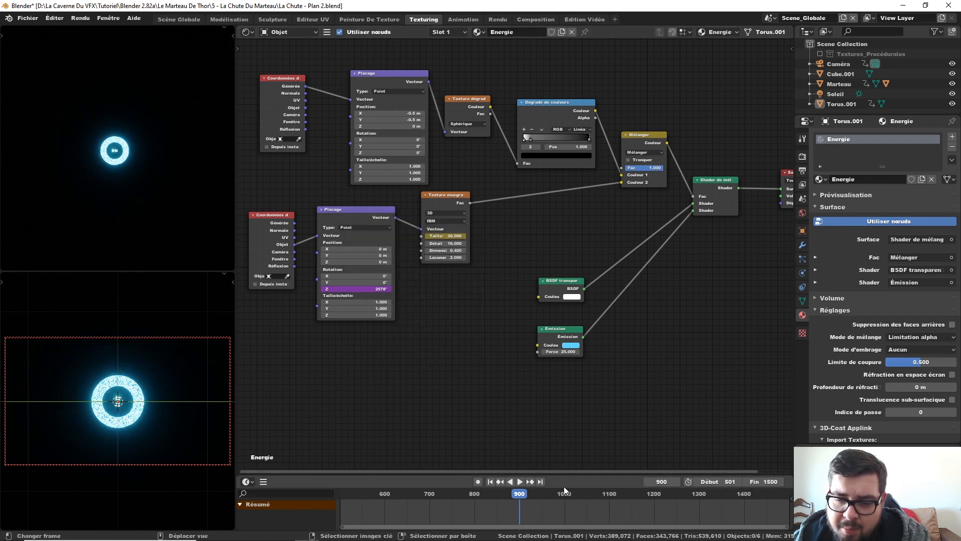
# - Go to frame 1000, set the Musgrave texture's scale to 15 and insert a keyframe on it
pyautogui.moveTo(524, 494); pyautogui.dragTo(565, 494)
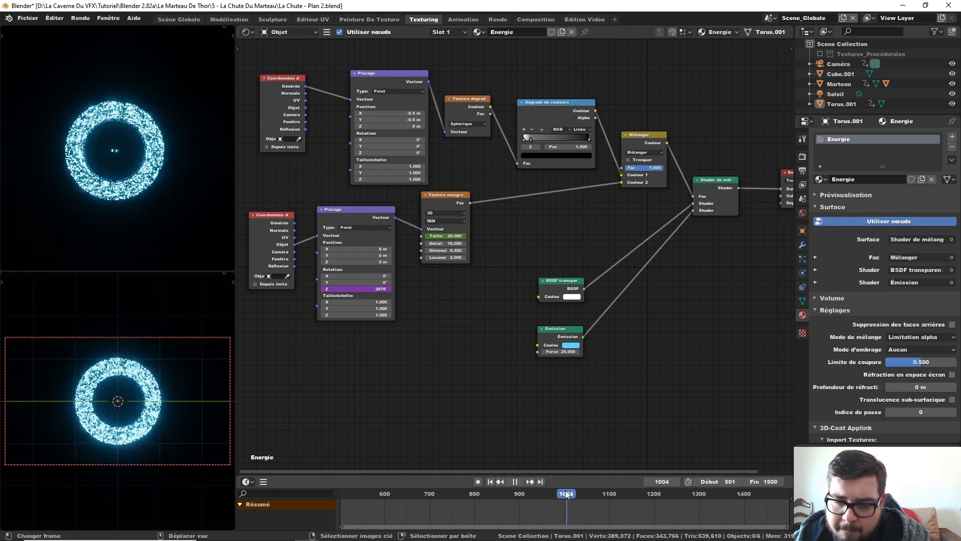
pyautogui.press('Left')
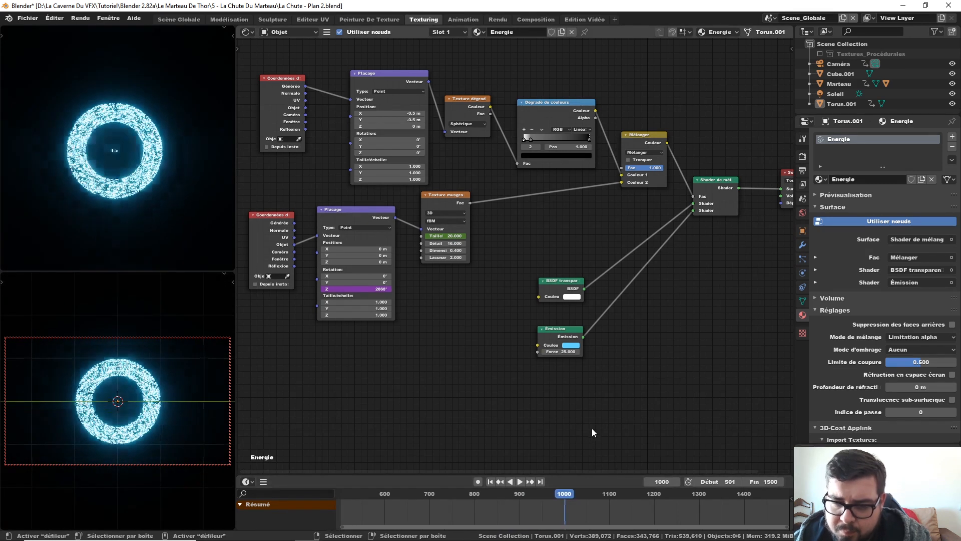
pyautogui.press('Return')
pyautogui.rightClick(454, 236)
pyautogui.click(455, 235)
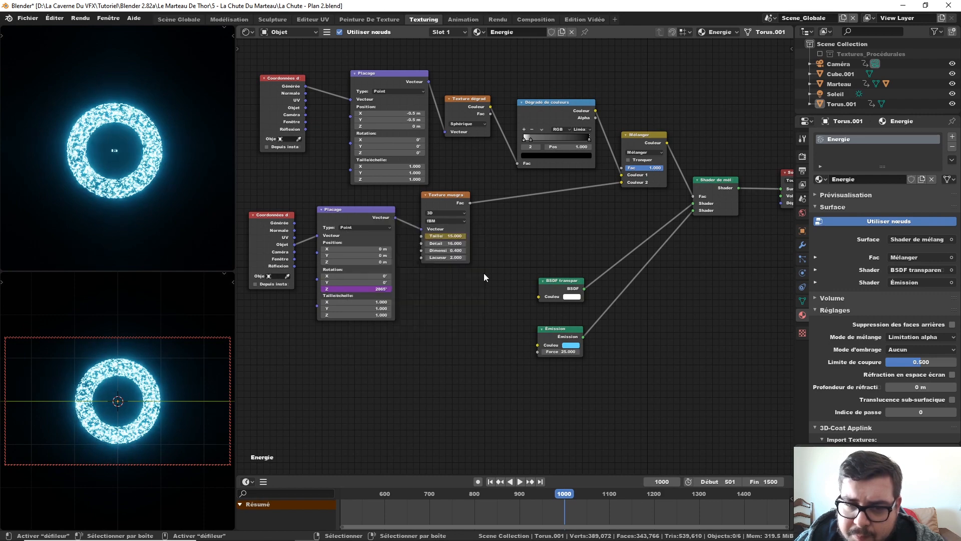
# - Go to frame 1200, set the Musgrave texture's scale to 10 and insert a keyframe on it
pyautogui.moveTo(568, 496); pyautogui.dragTo(656, 496)
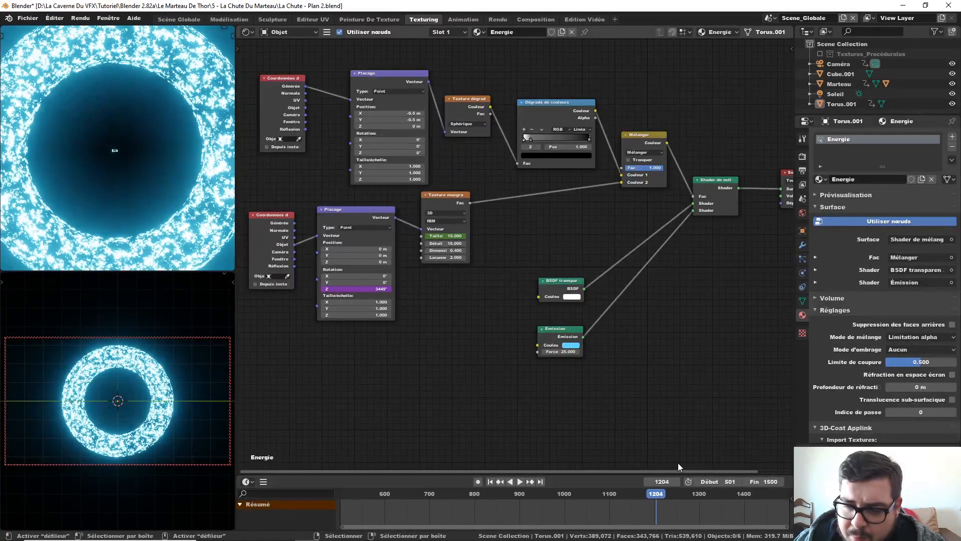
pyautogui.press('Left')
pyautogui.press('Left')
pyautogui.press('Left')
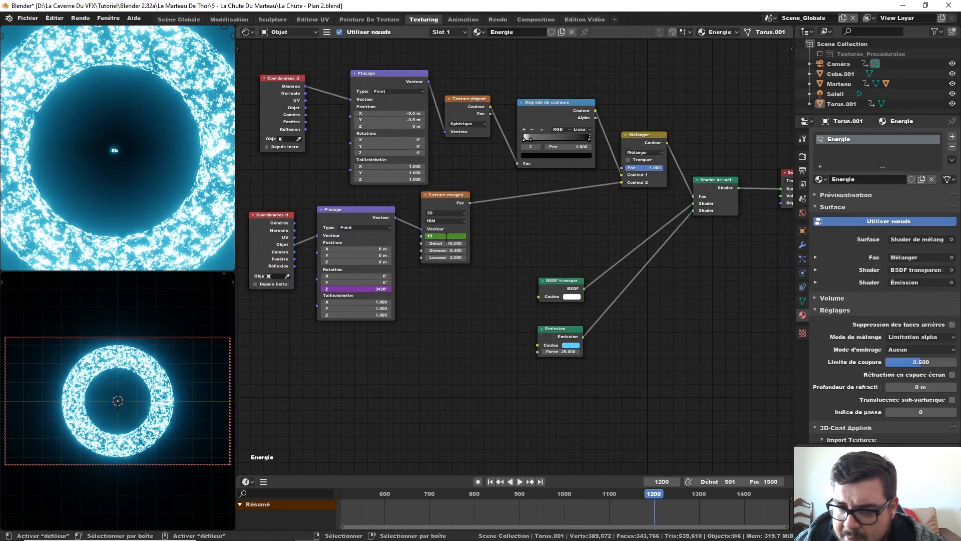
pyautogui.press('Return')
pyautogui.rightClick(447, 236)
pyautogui.click(446, 236)
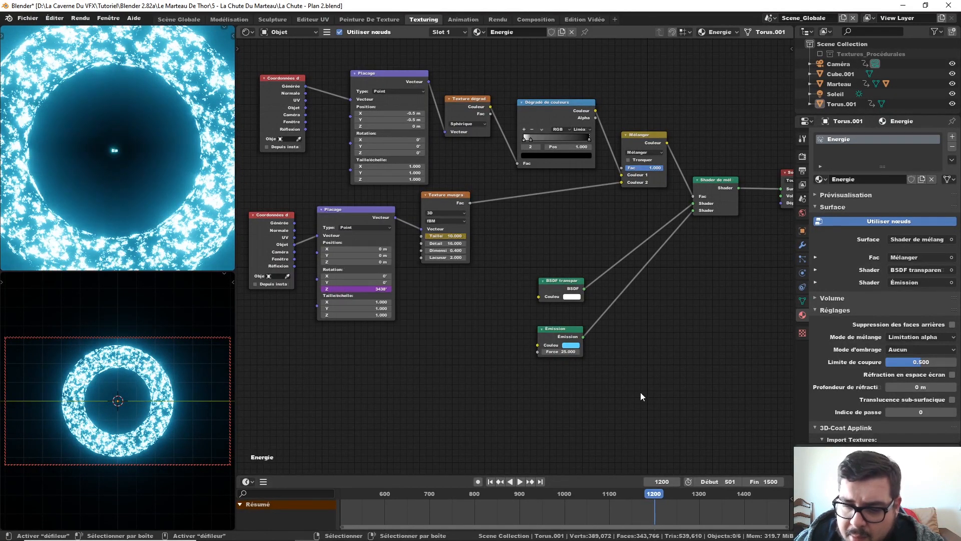
# - Go to frame 1300, set the Musgrave texture's scale to 5 and insert a keyframe on it
pyautogui.moveTo(655, 496); pyautogui.dragTo(702, 496)
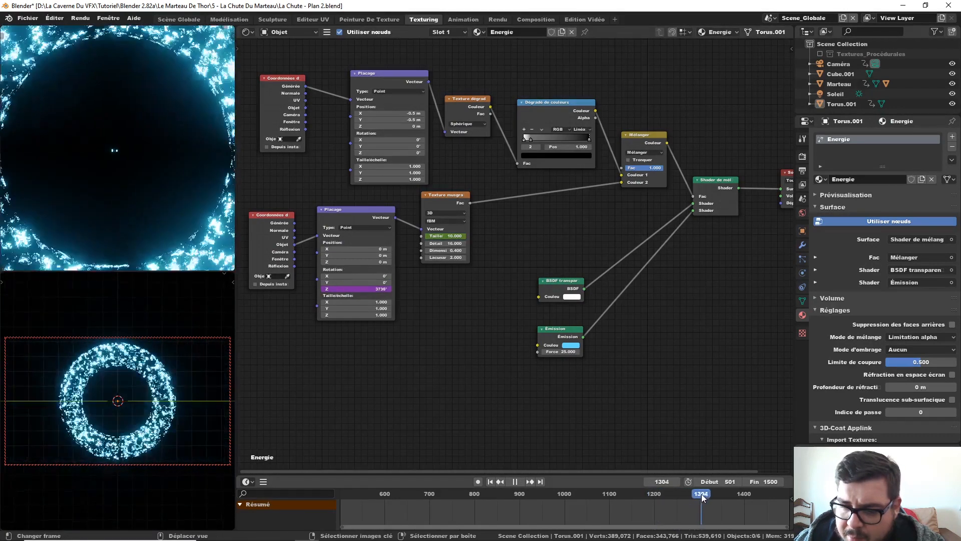
pyautogui.press('Left')
pyautogui.press('Left')
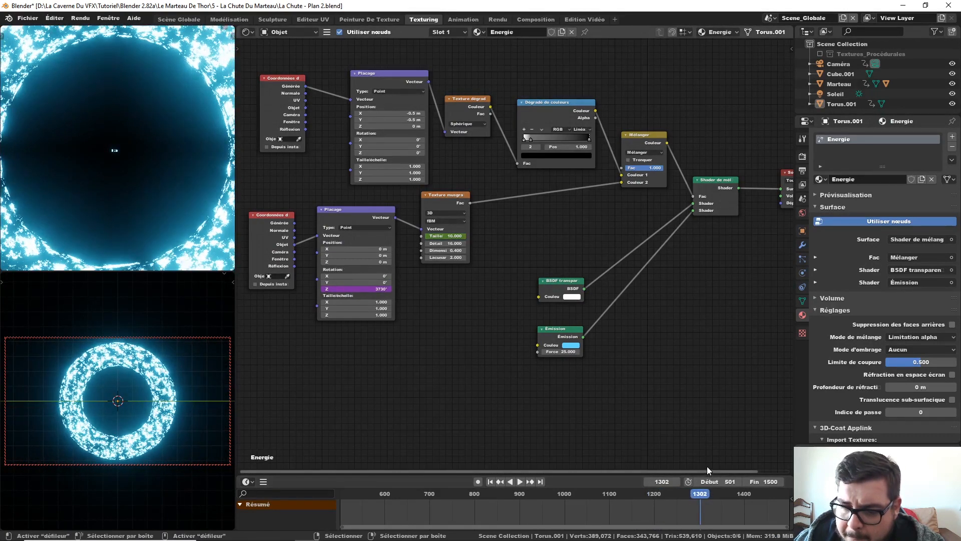
pyautogui.press('Left')
pyautogui.press('Left')
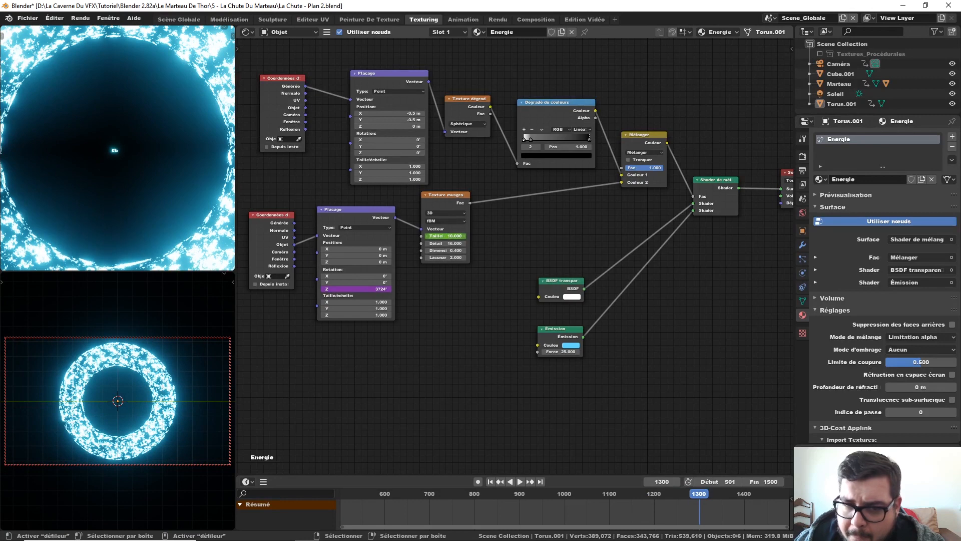
pyautogui.doubleClick(445, 236)
pyautogui.write('5')
pyautogui.press('Return')
pyautogui.rightClick(445, 235)
pyautogui.click(445, 236)
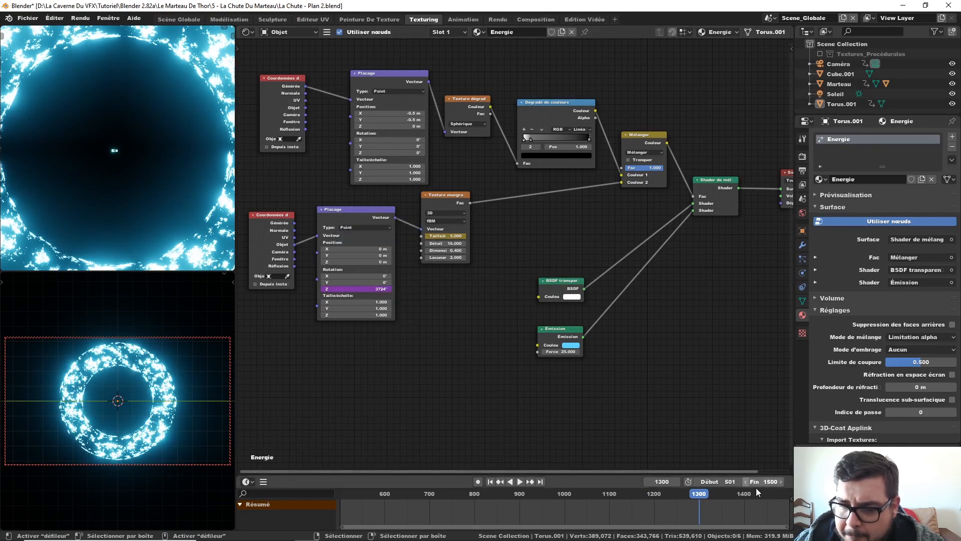
# - Go to frame 1400, set the Musgrave texture's scale to 1 and insert a keyframe on it
pyautogui.moveTo(699, 497); pyautogui.dragTo(744, 494)
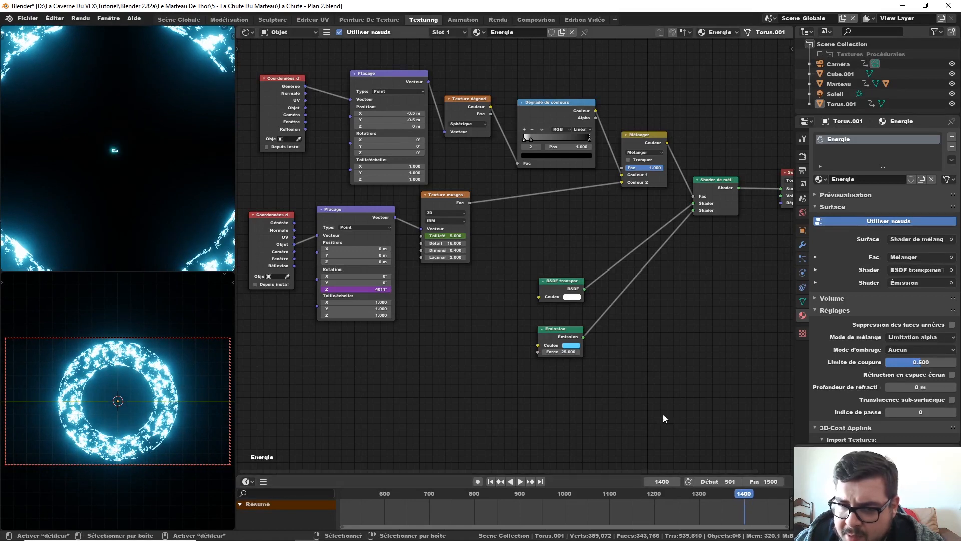
pyautogui.doubleClick(445, 236)
pyautogui.write('1')
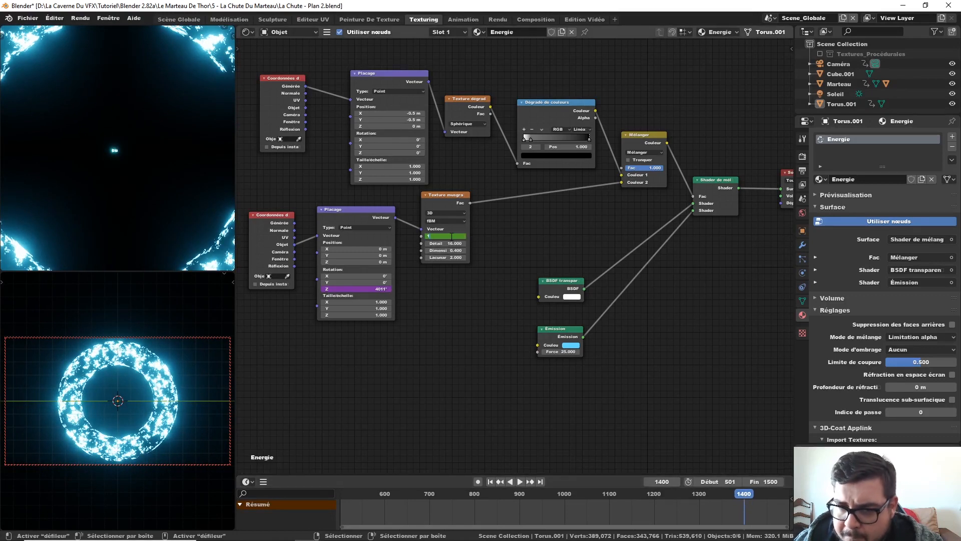
pyautogui.press('Return')
pyautogui.rightClick(445, 236)
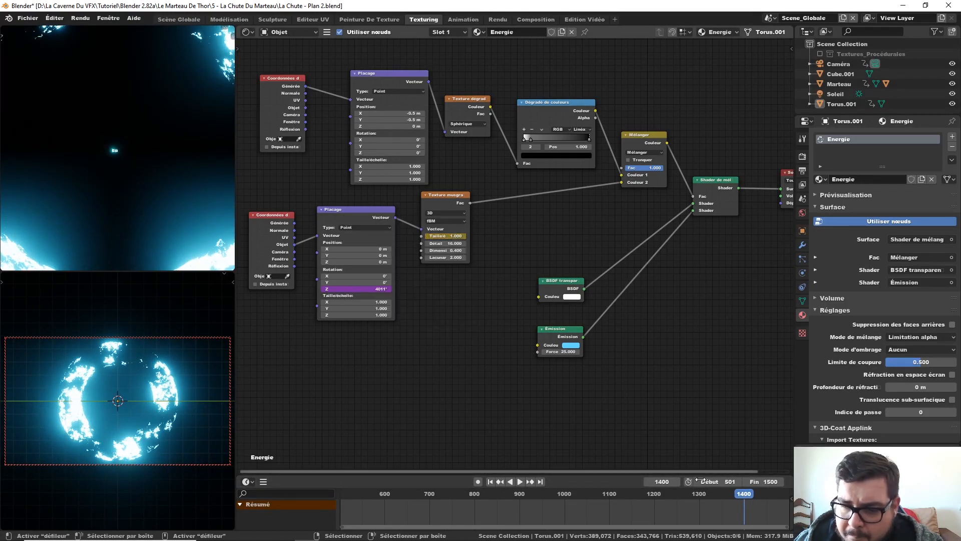
# - Go to frame 1500, set the Musgrave texture's scale to 0 and insert a keyframe on it
pyautogui.moveTo(752, 497); pyautogui.dragTo(788, 495)
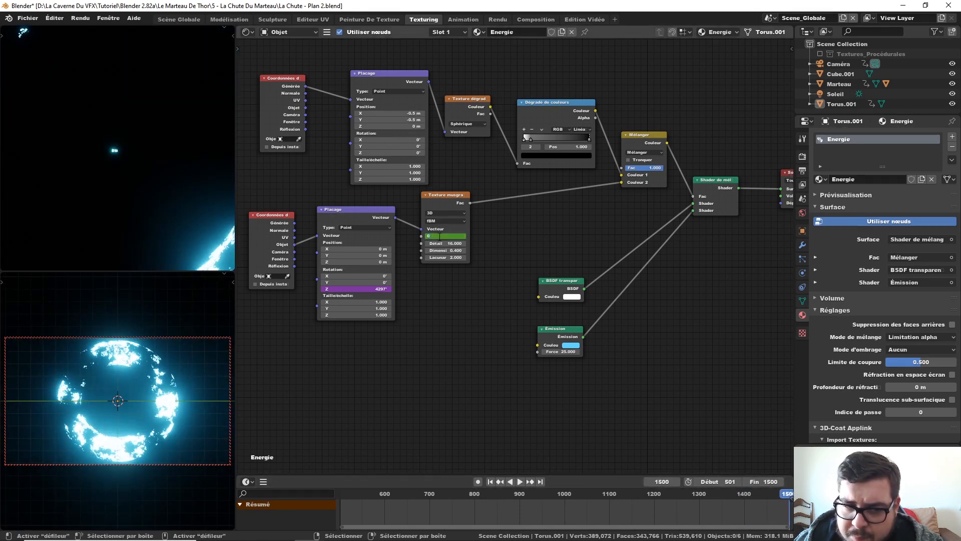
pyautogui.press('Return')
pyautogui.rightClick(445, 236)
pyautogui.click(440, 235)
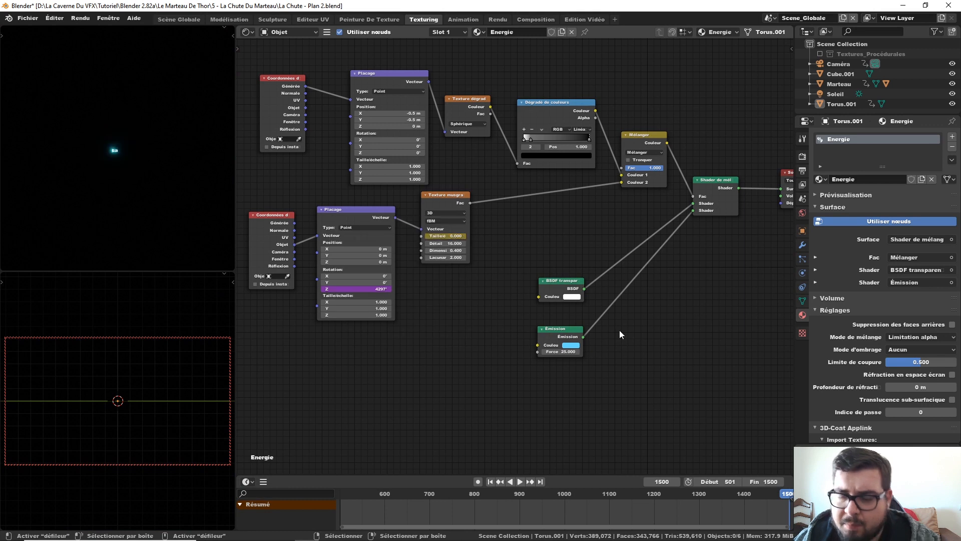
# - Play back the ring animation from frame 788 and examine the texture at frames 973 and 1141
pyautogui.click(490, 482)
pyautogui.click(518, 483)
pyautogui.moveTo(517, 492); pyautogui.dragTo(469, 490)
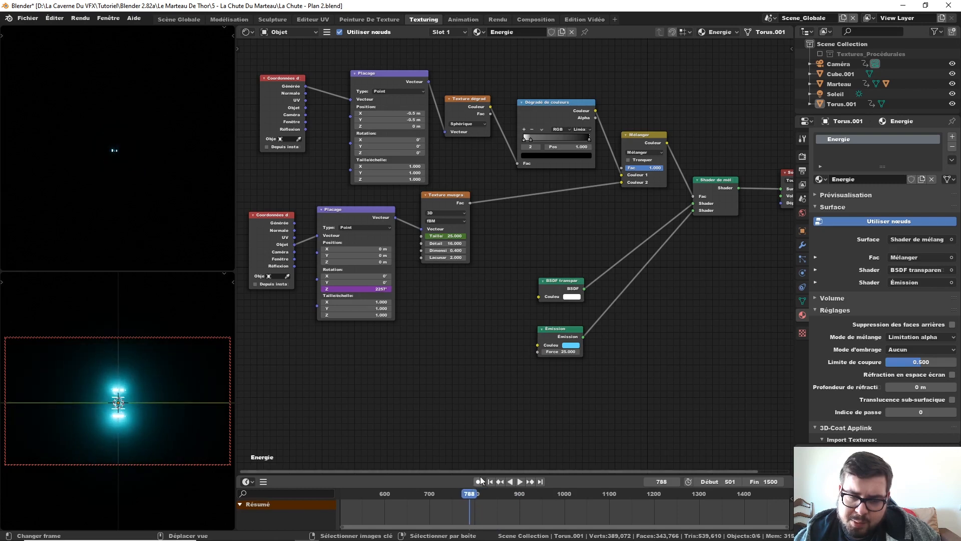
pyautogui.press('space')
pyautogui.click(518, 482)
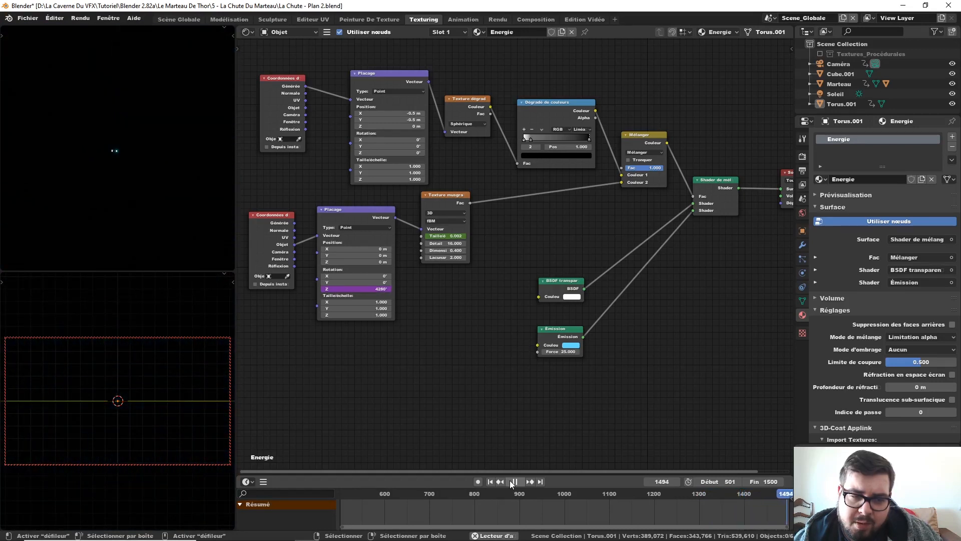
pyautogui.click(510, 481)
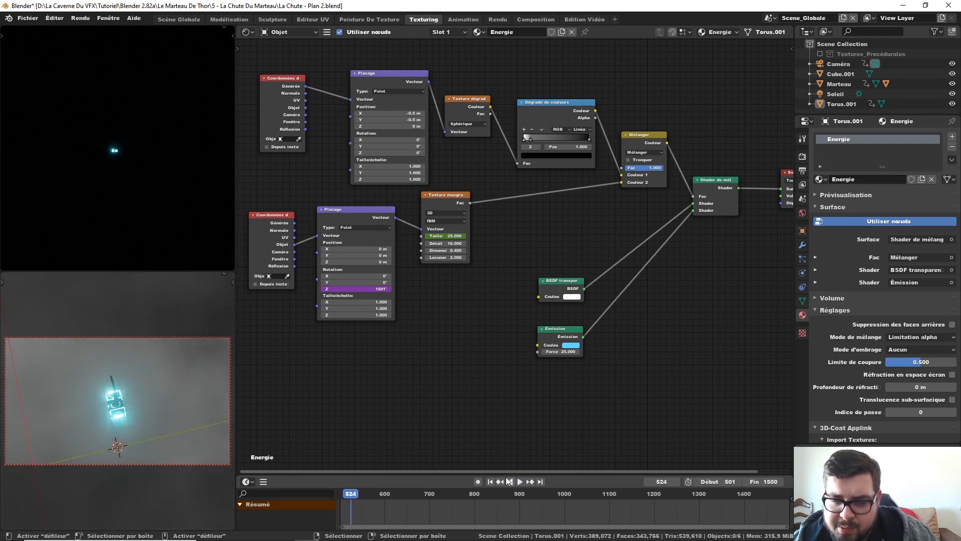
pyautogui.moveTo(503, 490); pyautogui.dragTo(553, 493)
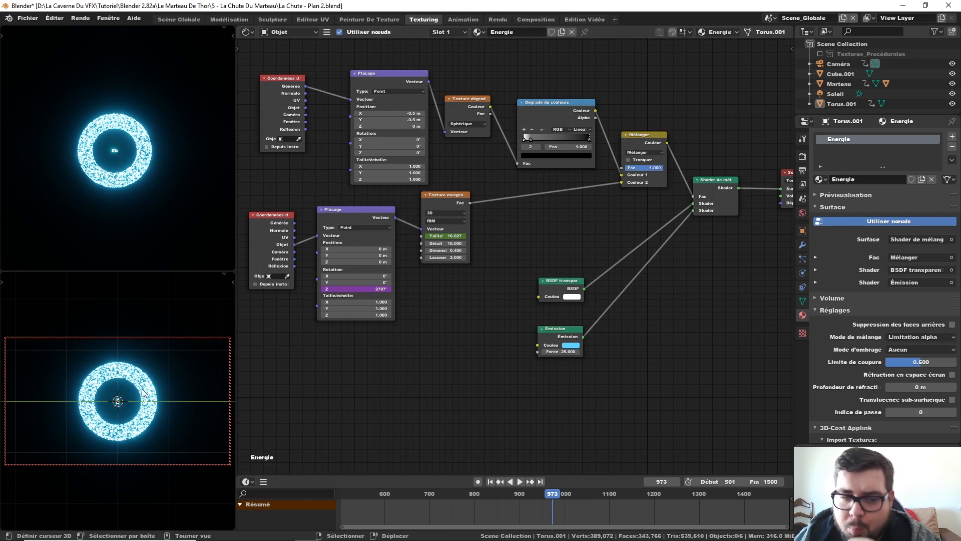
pyautogui.moveTo(493, 282); pyautogui.dragTo(487, 305, button='middle')
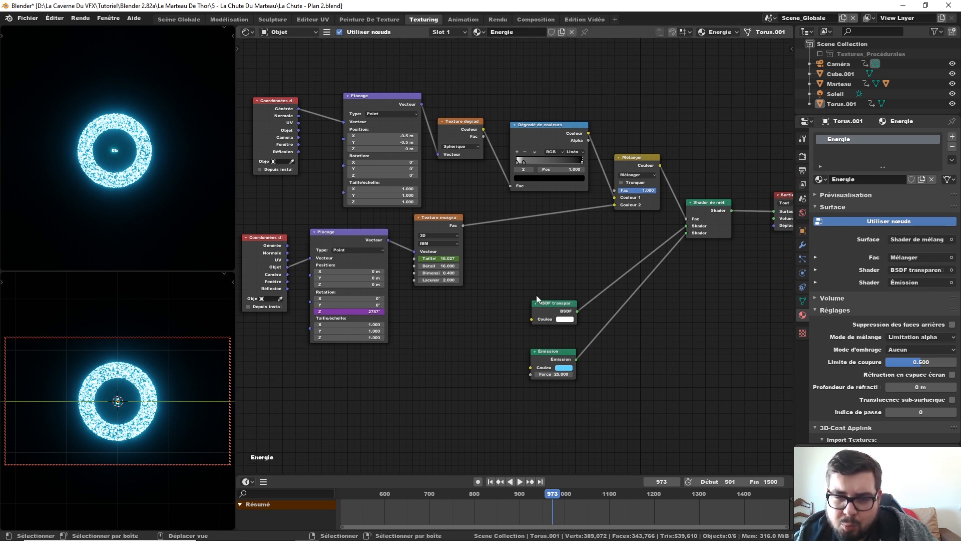
pyautogui.moveTo(560, 501); pyautogui.dragTo(628, 495)
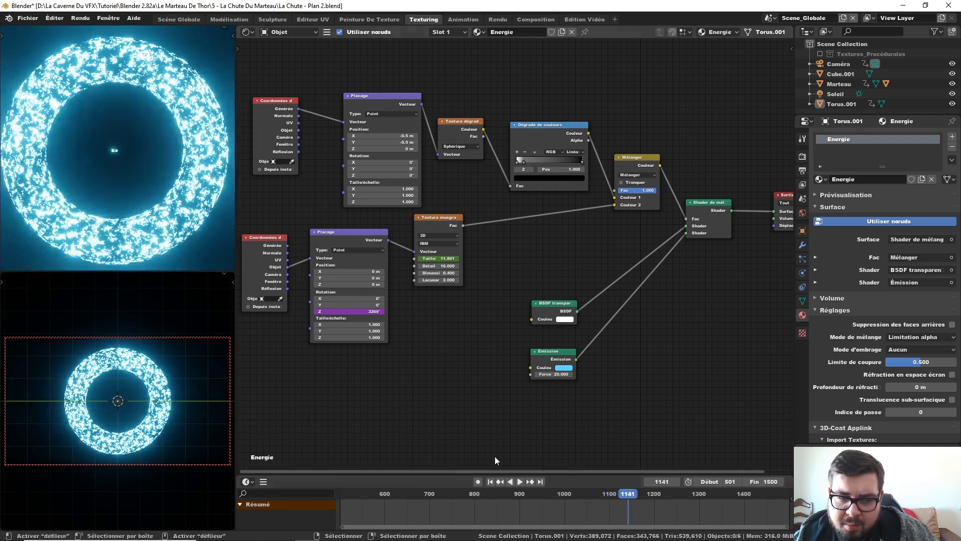
# - Try a Voronoi Texture node between the Musgrave texture and the Mix node's Color 2 input
pyautogui.moveTo(528, 264); pyautogui.dragTo(548, 281, button='middle')
pyautogui.hotkey('shift', 'a')
pyautogui.click(530, 272)
pyautogui.click(527, 240)
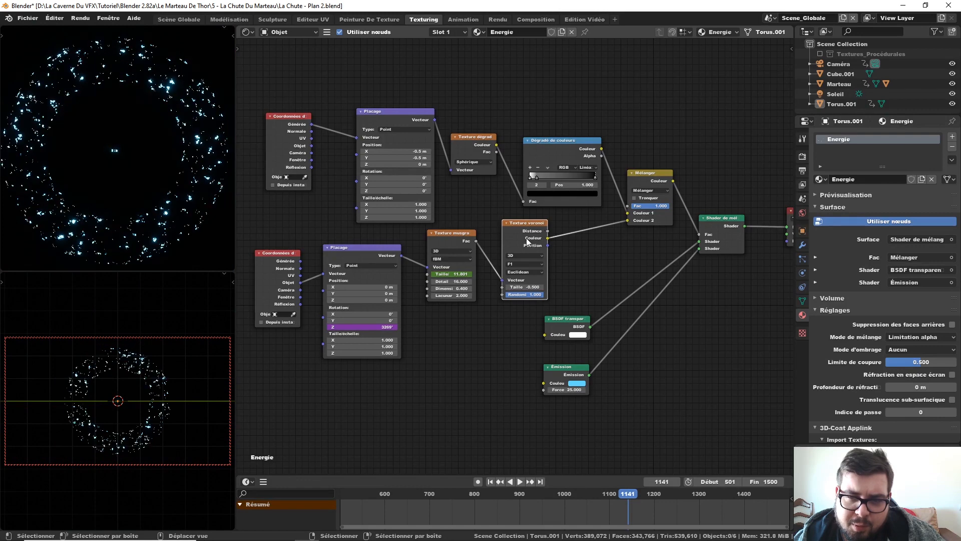
pyautogui.press('x')
pyautogui.moveTo(476, 242); pyautogui.dragTo(629, 221)
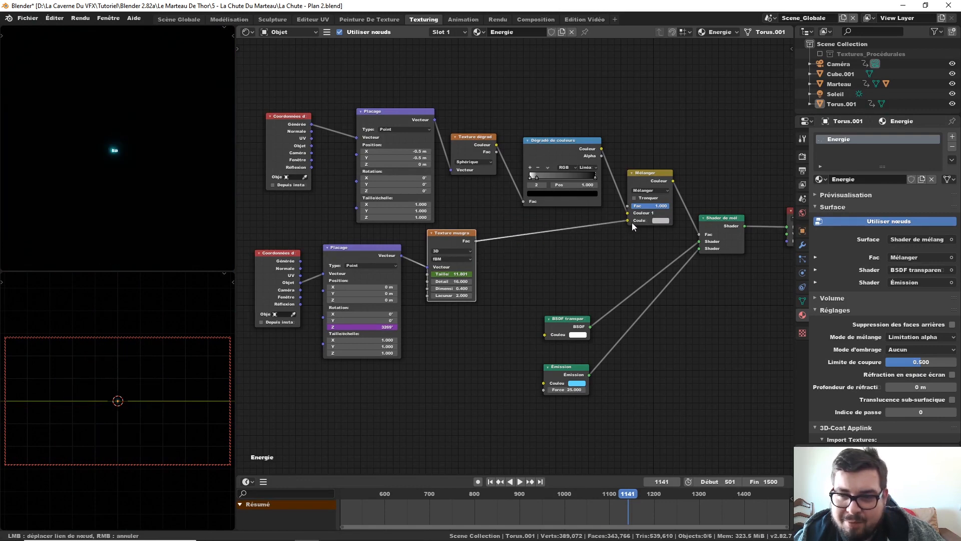
# - Make room before the Musgrave texture and insert a Voronoi Texture node between the Mapping and Musgrave nodes
pyautogui.moveTo(480, 233); pyautogui.dragTo(557, 235)
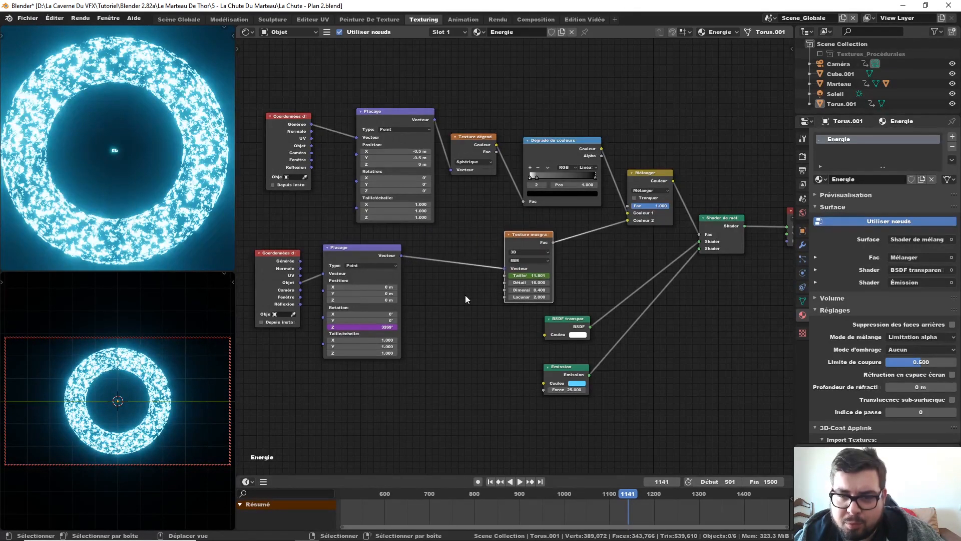
pyautogui.hotkey('shift', 'a')
pyautogui.moveTo(461, 294)
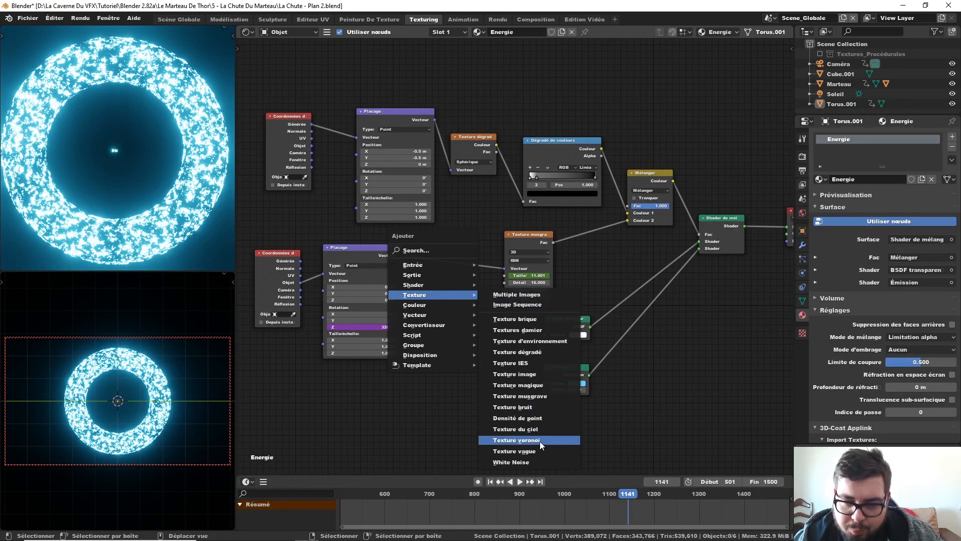
pyautogui.click(517, 440)
pyautogui.click(430, 250)
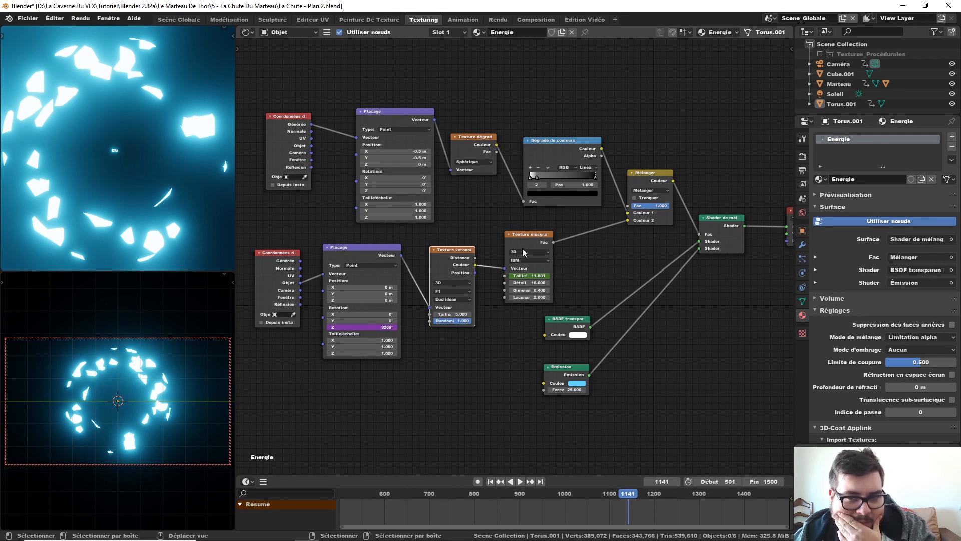
# - Go to frame 987, set the Voronoi texture's feature to Smooth F1 and inspect the ring up close
pyautogui.moveTo(525, 493); pyautogui.dragTo(558, 518)
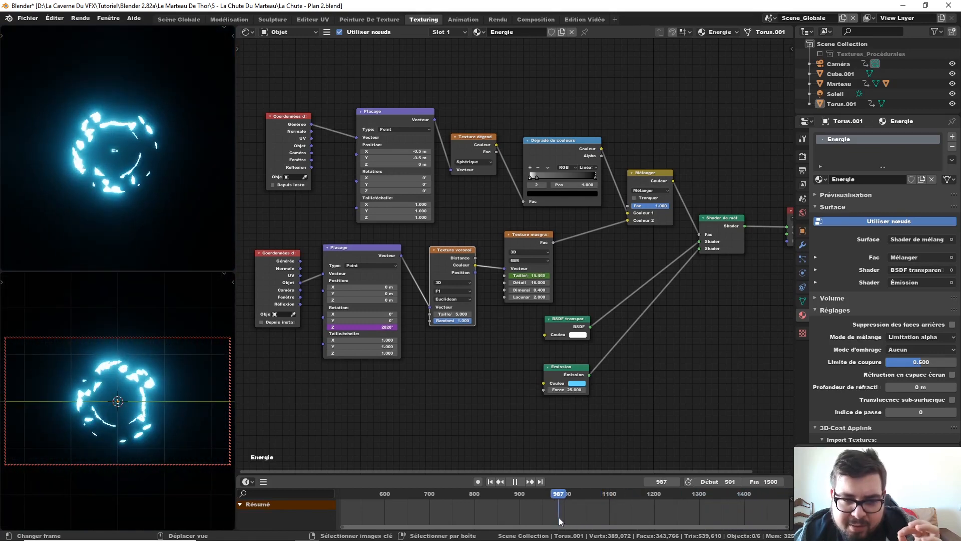
pyautogui.scroll(1, 490, 341)
pyautogui.moveTo(489, 338); pyautogui.dragTo(512, 332, button='middle')
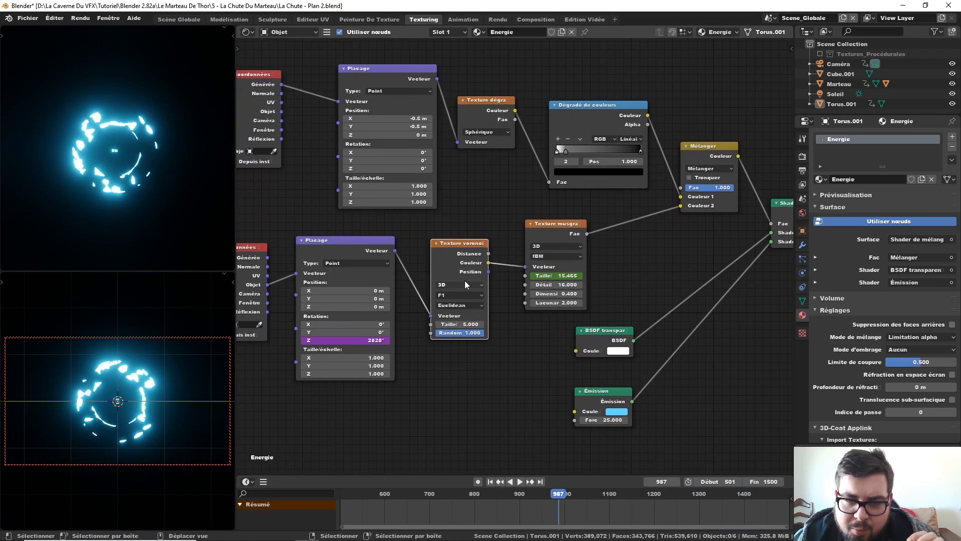
pyautogui.click(465, 295)
pyautogui.click(461, 322)
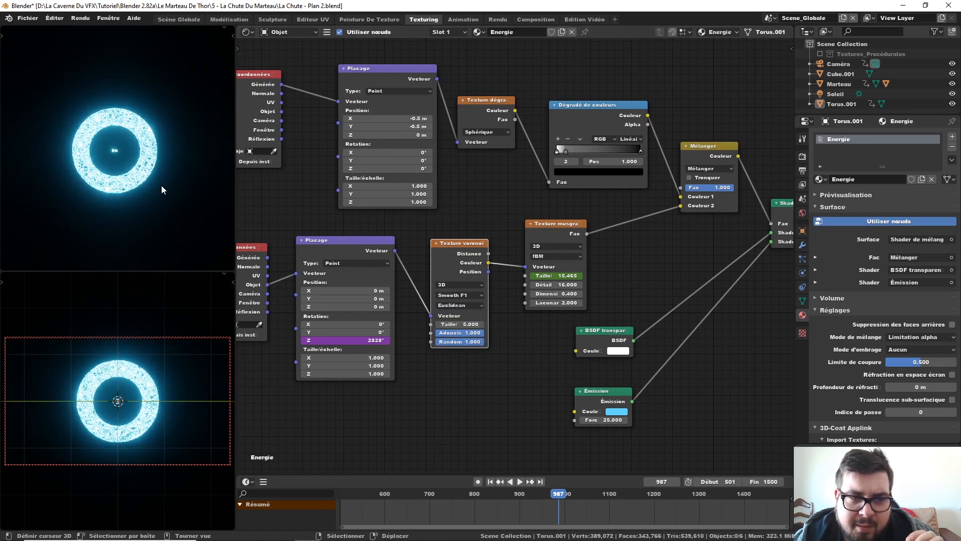
pyautogui.scroll(3, 175, 168)
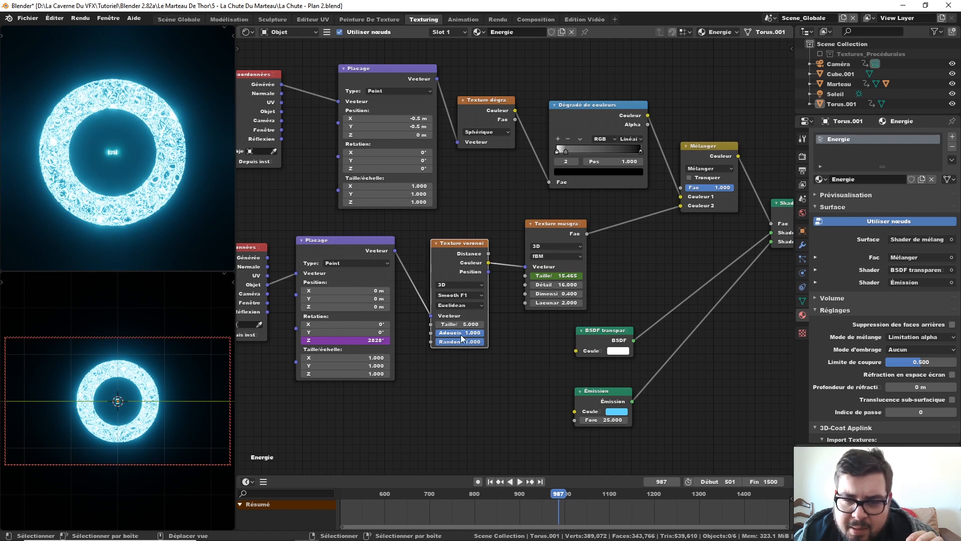
# - Set the Voronoi texture's scale to 0.500 and play back the animation to check the ring's pattern
pyautogui.moveTo(470, 324); pyautogui.dragTo(449, 324)
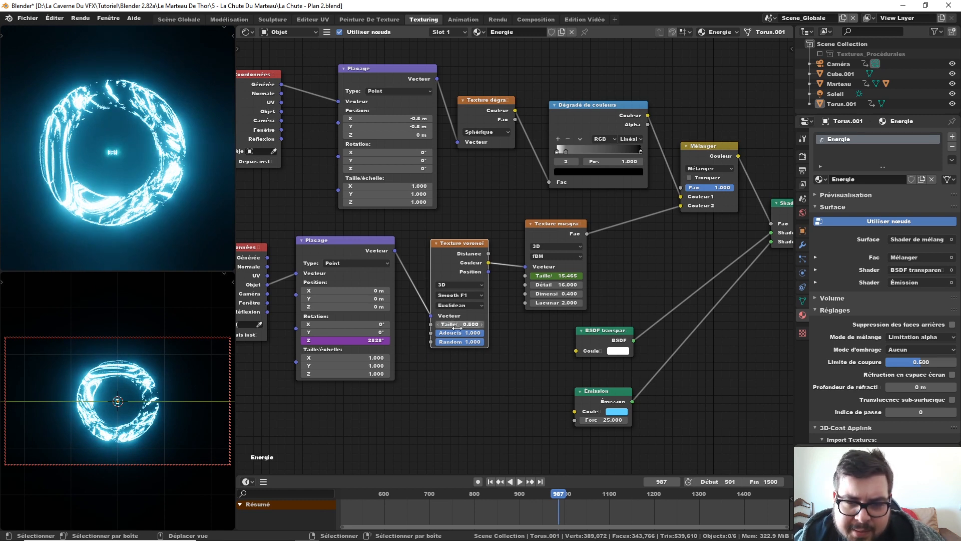
pyautogui.moveTo(478, 337)
pyautogui.mouseDown()
pyautogui.moveTo(434, 333)
pyautogui.moveTo(483, 333)
pyautogui.mouseUp()
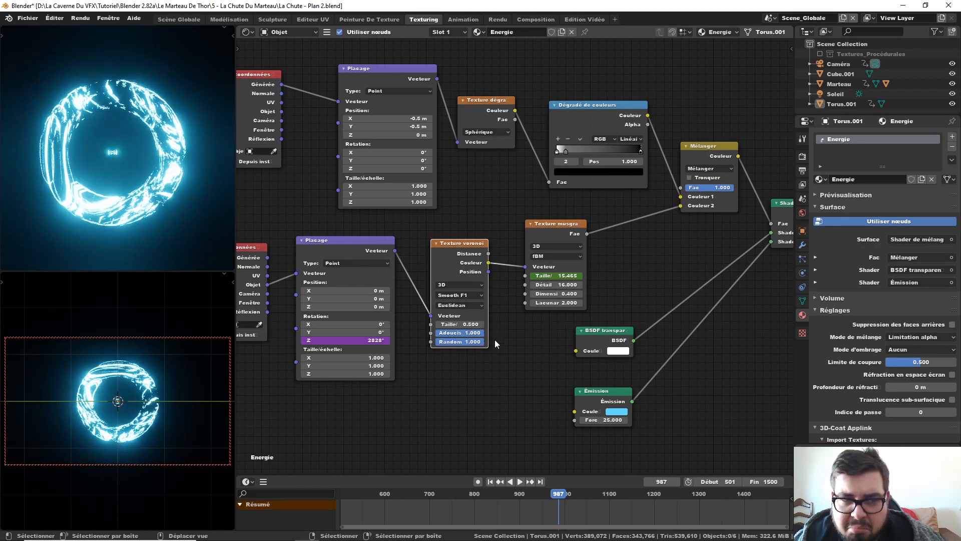
pyautogui.moveTo(545, 495); pyautogui.dragTo(518, 497)
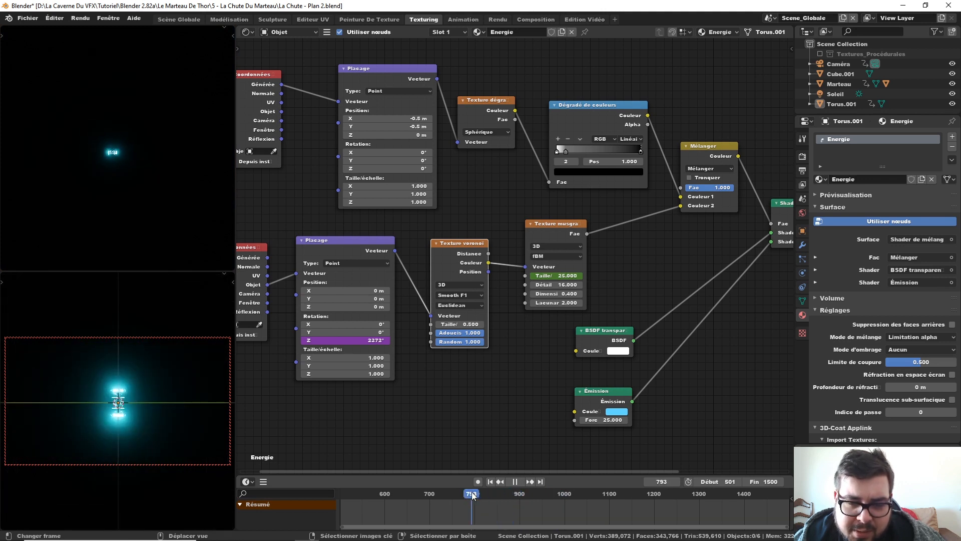
pyautogui.moveTo(476, 492); pyautogui.dragTo(477, 492)
pyautogui.click(518, 483)
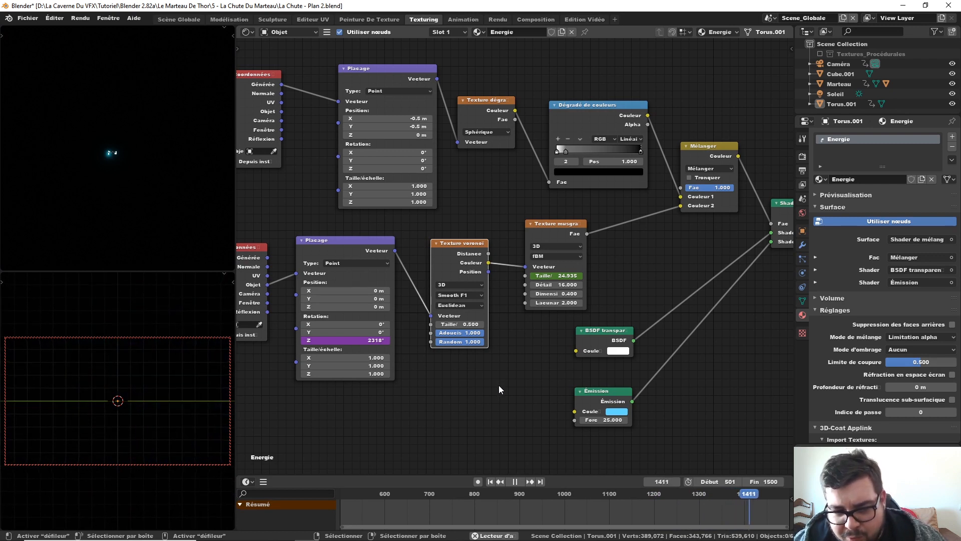
pyautogui.click(515, 481)
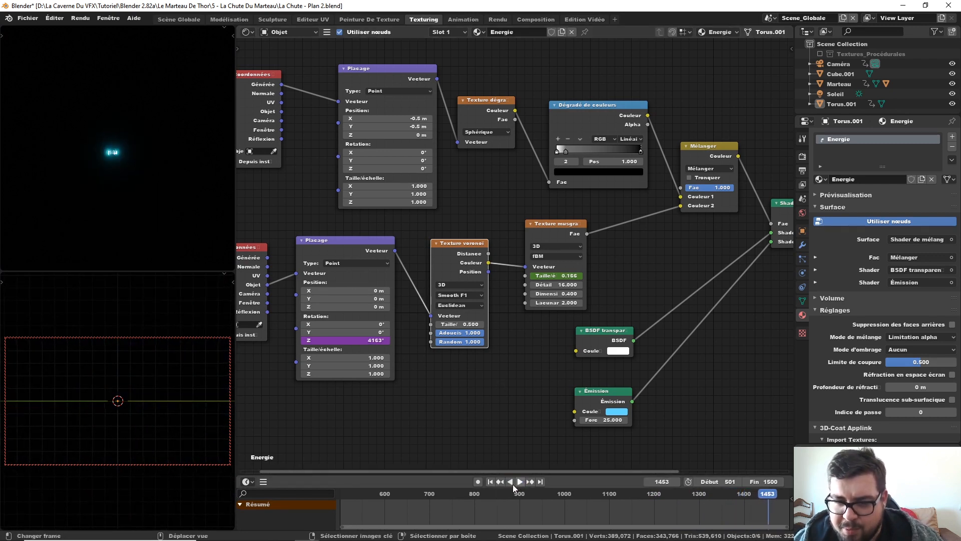
# - At frame 943, set the X, Y and Z scale of the Mapping node feeding the Voronoi texture to 5
pyautogui.moveTo(758, 496); pyautogui.dragTo(539, 504)
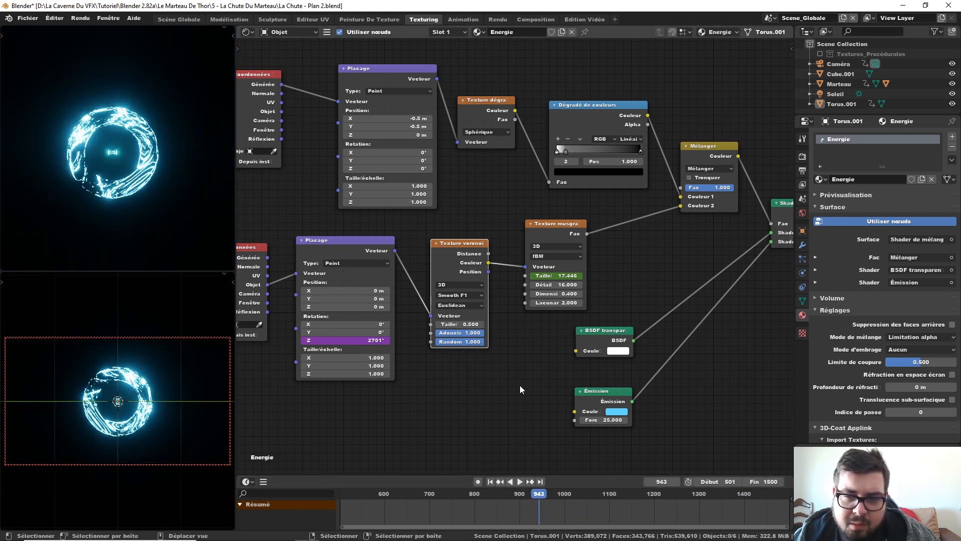
pyautogui.scroll(1, 519, 386)
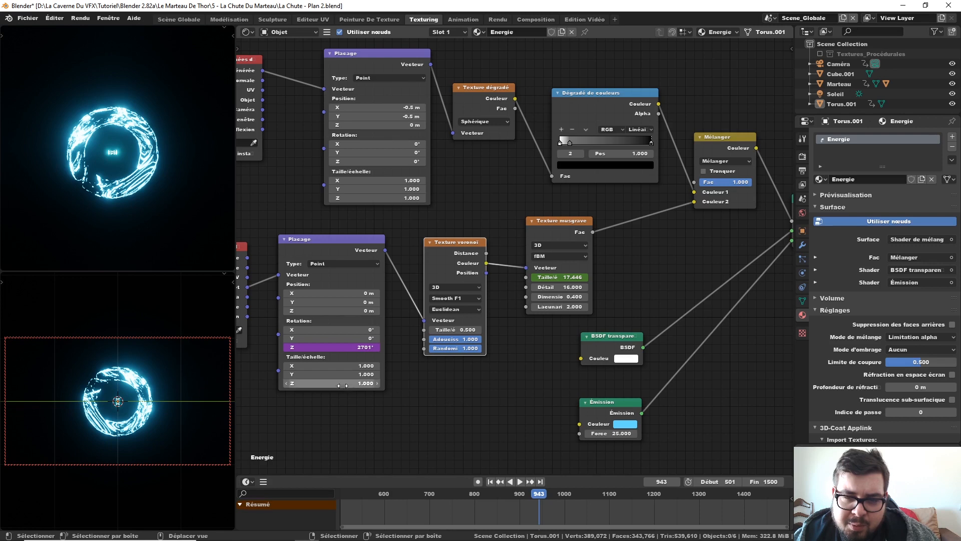
pyautogui.doubleClick(341, 365)
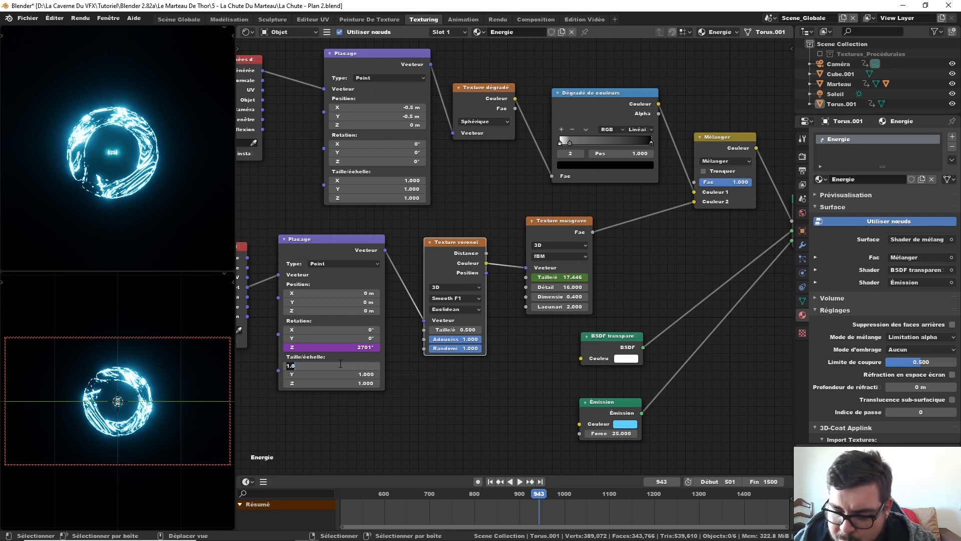
pyautogui.write('5')
pyautogui.press('Return')
pyautogui.doubleClick(340, 374)
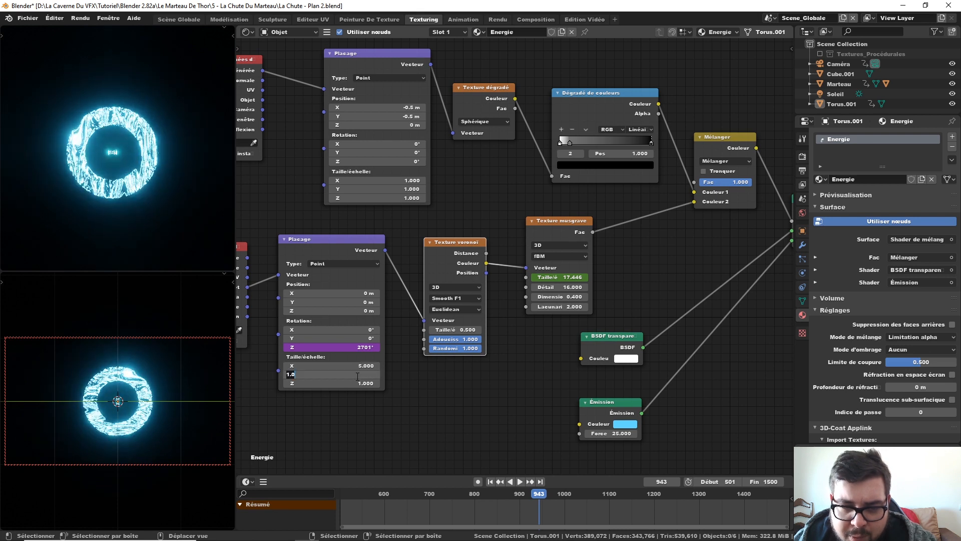
pyautogui.write('5')
pyautogui.press('Return')
pyautogui.doubleClick(341, 383)
pyautogui.write('5')
pyautogui.press('Return')
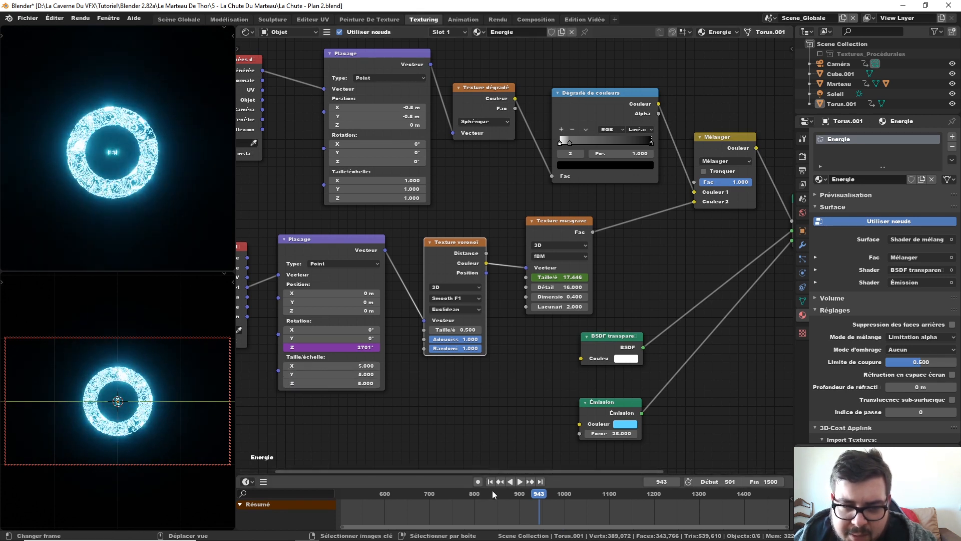
# - Play back the ring animation with the denser texture and examine the ring at frame 1103
pyautogui.click(520, 481)
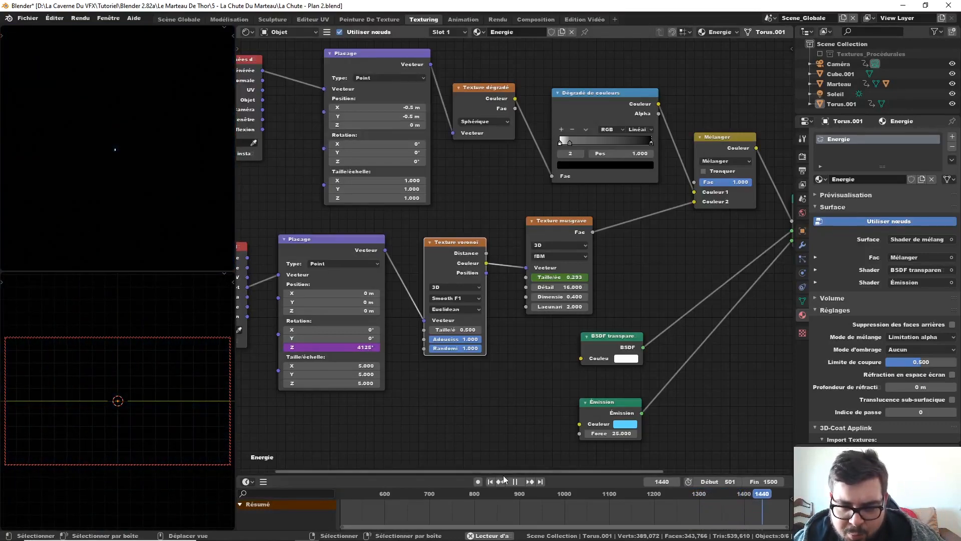
pyautogui.click(515, 481)
pyautogui.moveTo(766, 496); pyautogui.dragTo(611, 493)
pyautogui.press('space')
pyautogui.press('space')
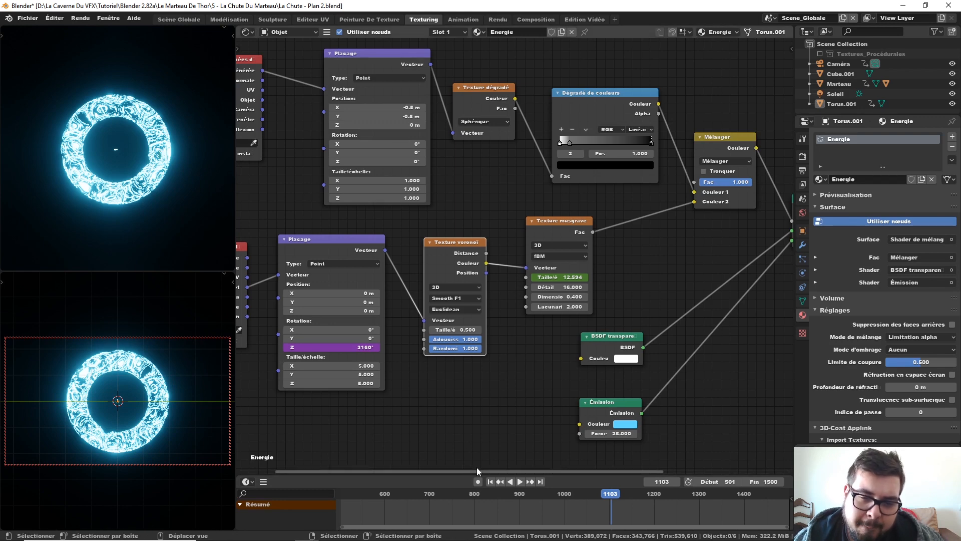
pyautogui.scroll(-2, 543, 300)
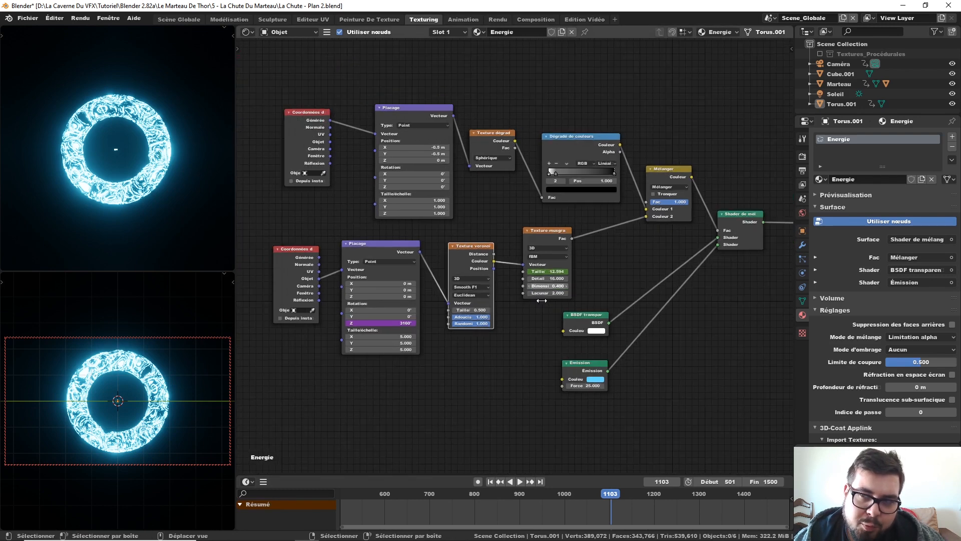
pyautogui.scroll(2, 542, 301)
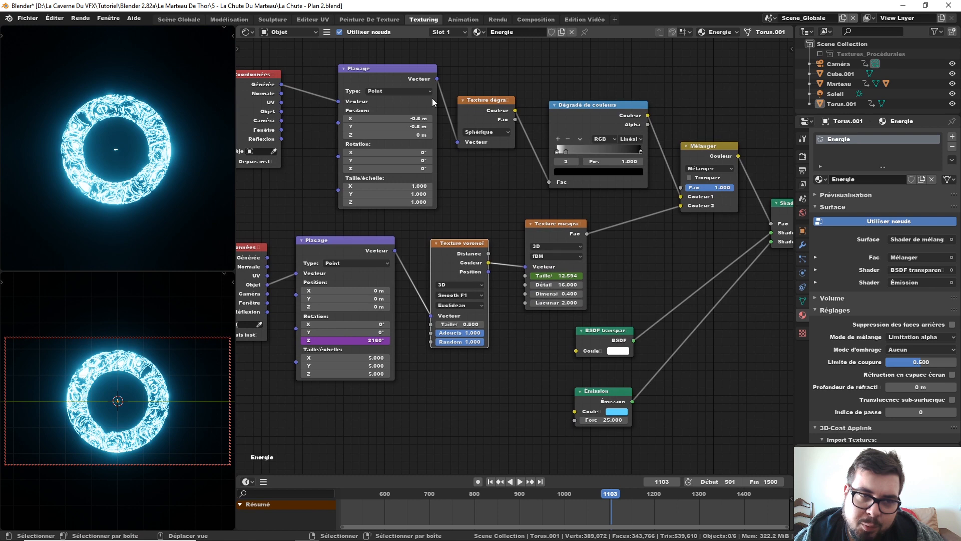
# - Switch to the Scène Globale workspace and go to frame 800
pyautogui.click(179, 20)
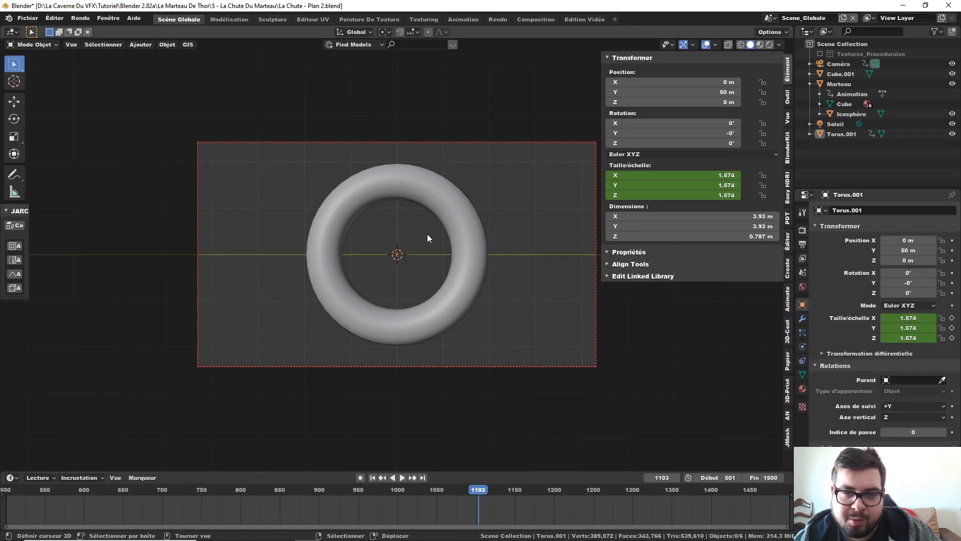
pyautogui.moveTo(294, 491); pyautogui.dragTo(240, 491)
pyautogui.press('space')
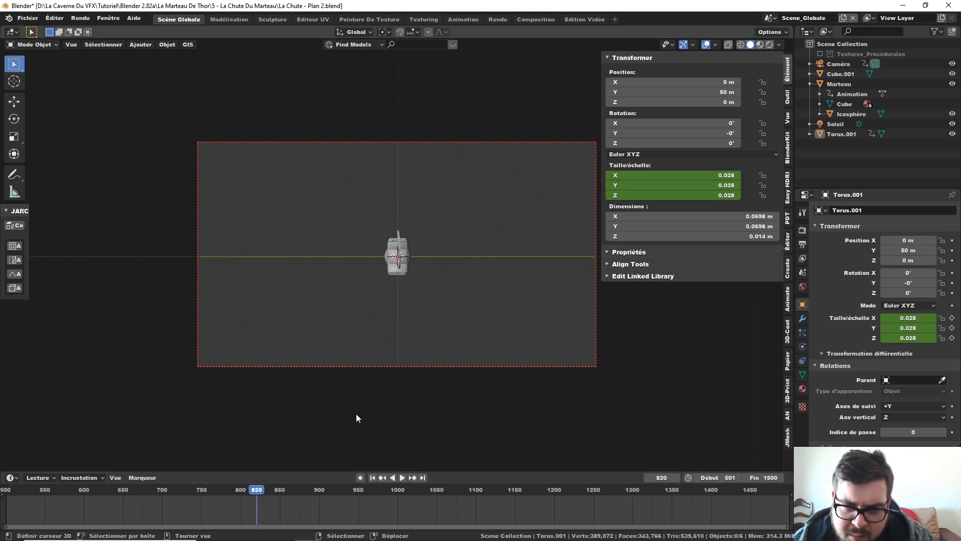
pyautogui.press('Left')
pyautogui.press('Left')
pyautogui.press('Left')
pyautogui.press('Left')
pyautogui.press('Left')
pyautogui.press('Left')
pyautogui.press('Left')
pyautogui.press('Left')
pyautogui.press('Left')
pyautogui.press('Left')
pyautogui.press('Left')
pyautogui.press('Left')
pyautogui.press('Left')
pyautogui.press('Left')
pyautogui.press('Left')
pyautogui.press('Left')
pyautogui.press('Left')
pyautogui.press('Left')
pyautogui.press('Left')
pyautogui.press('Left')
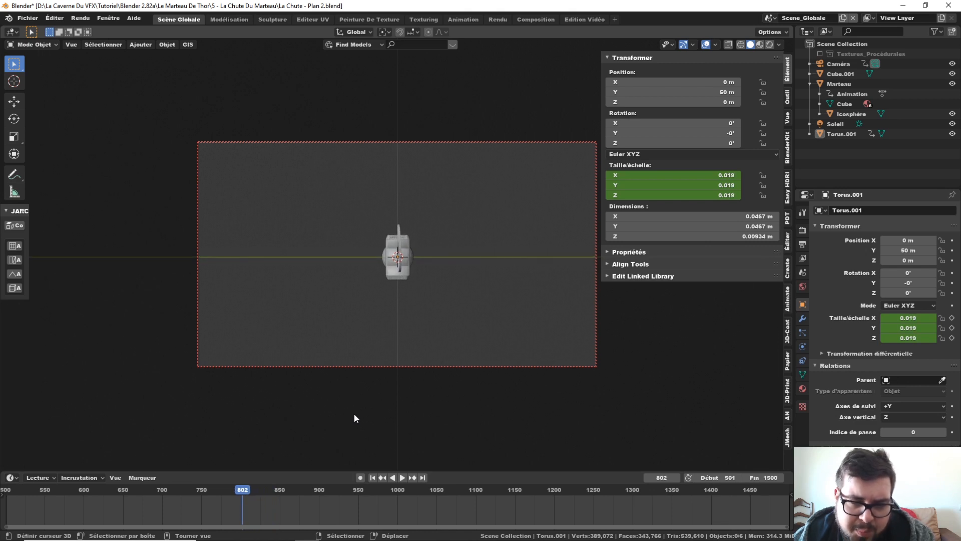
pyautogui.press('Left')
pyautogui.press('Left')
# - Add a mesh cube at the 3D cursor in the centre of the ring
pyautogui.hotkey('shift', 'a')
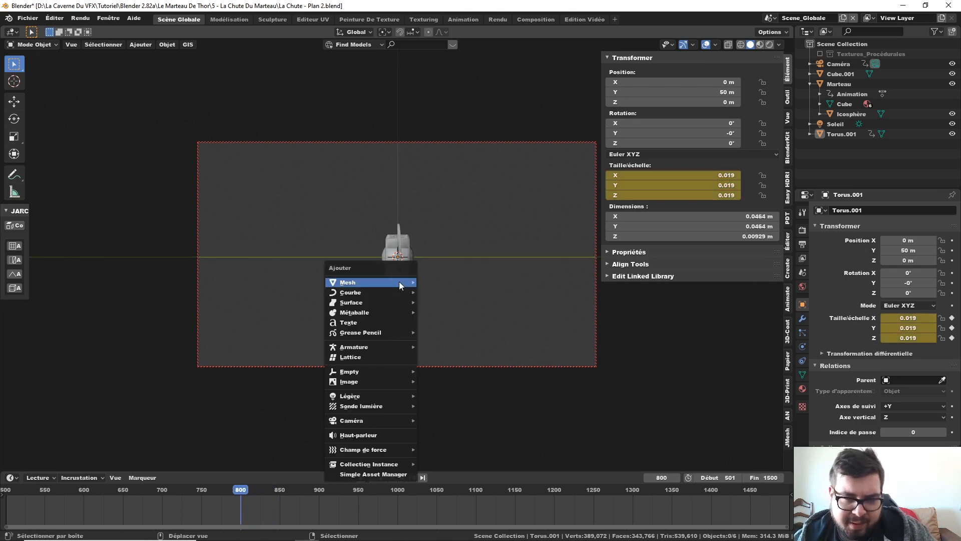
pyautogui.moveTo(399, 281)
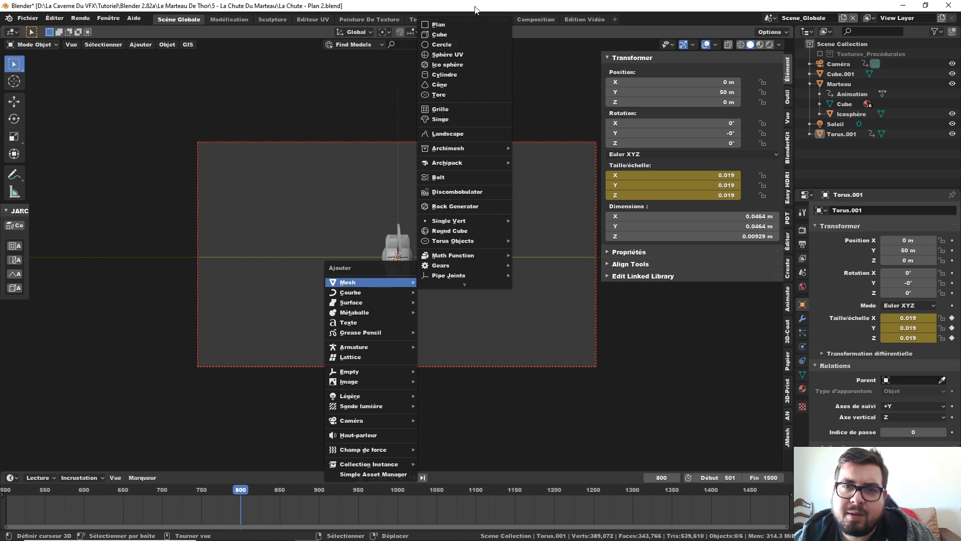
pyautogui.click(455, 35)
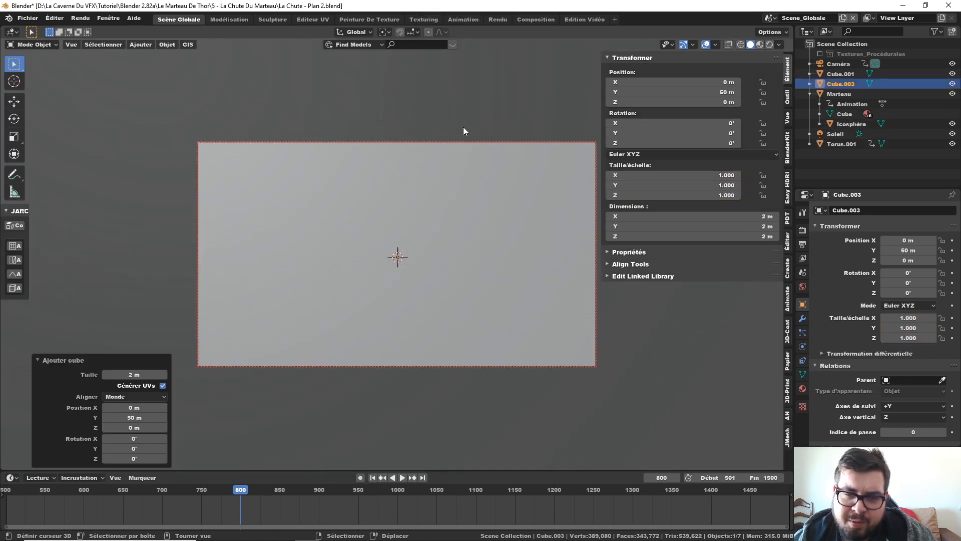
# - Give the new cube a Subdivision Surface modifier with 6 render and viewport levels and apply it
pyautogui.click(807, 318)
pyautogui.click(876, 210)
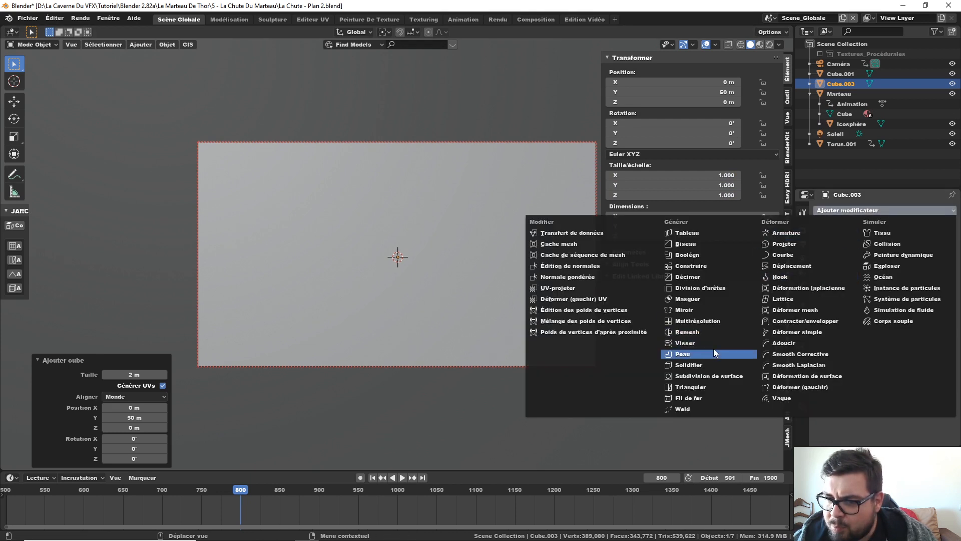
pyautogui.click(719, 378)
pyautogui.moveTo(834, 299); pyautogui.dragTo(840, 306)
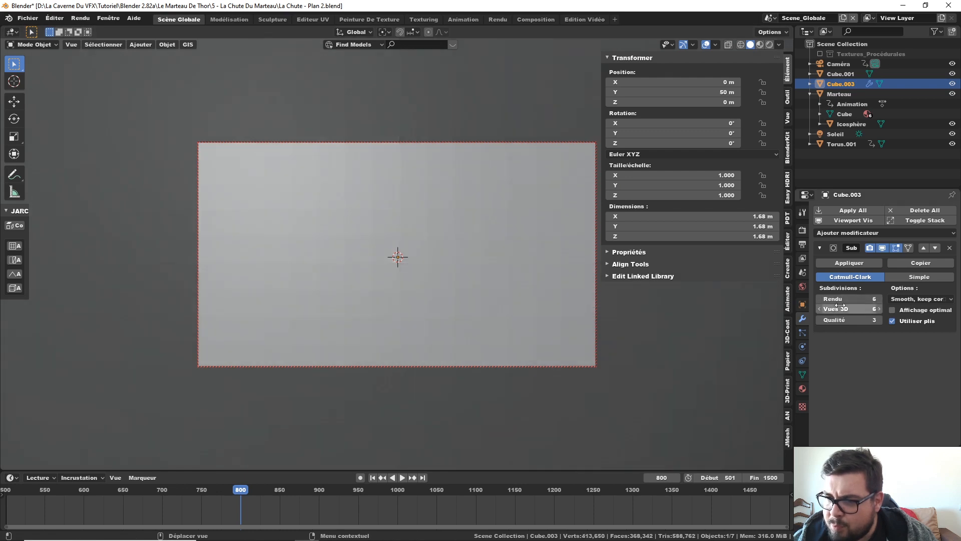
pyautogui.click(873, 264)
# - Add a Cast modifier of type Sphere to the subdivided cube and apply it
pyautogui.click(881, 210)
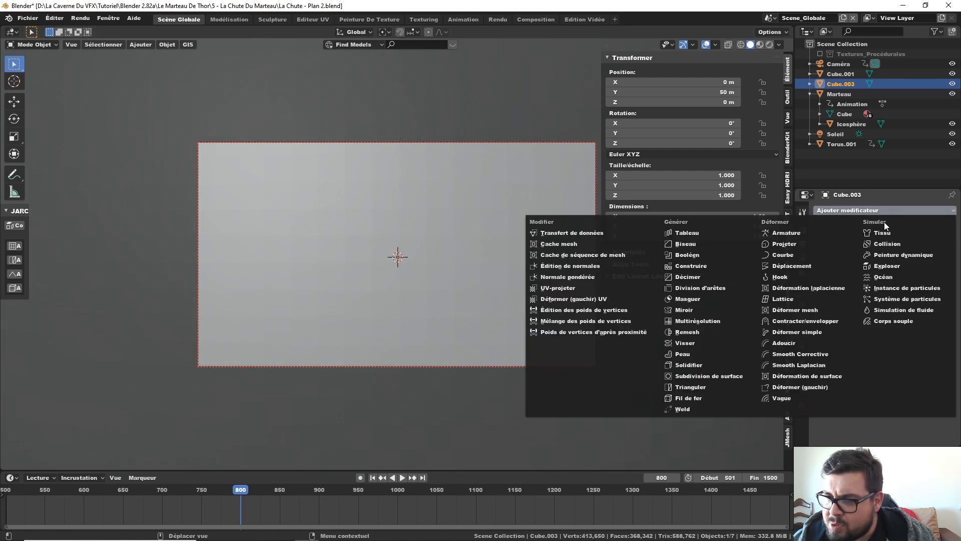
pyautogui.click(794, 243)
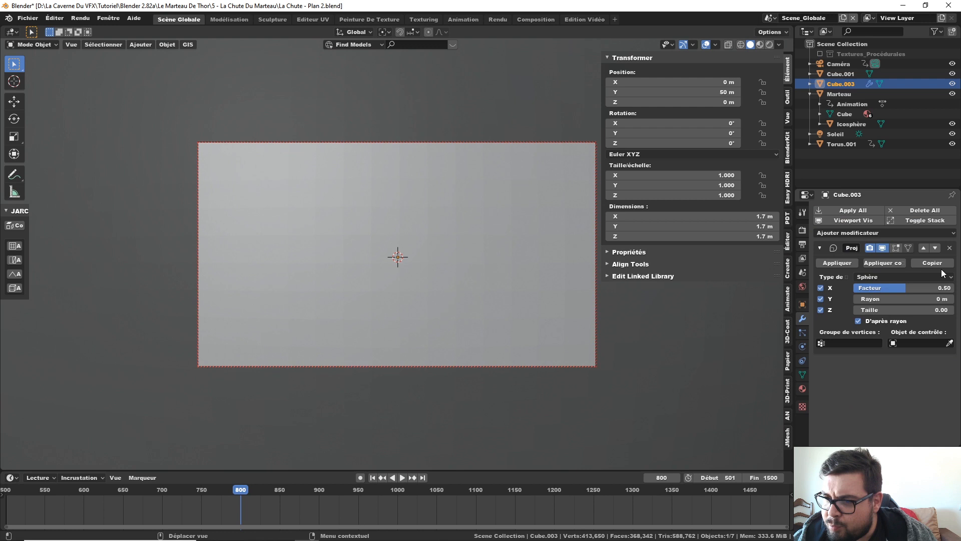
pyautogui.click(918, 288)
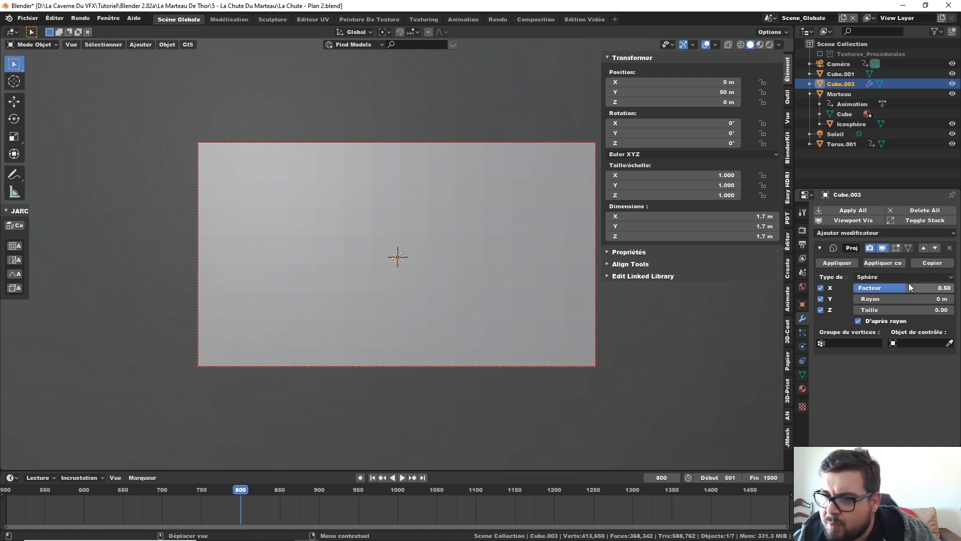
pyautogui.click(847, 261)
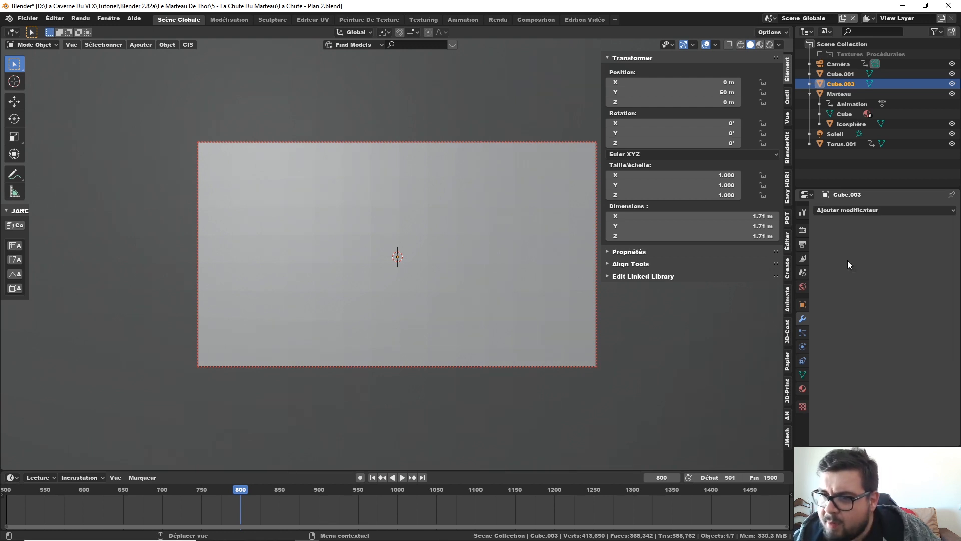
# - Shrink the sphere to a scale of about -0.031 so the hammer hides it, and keyframe its scale at frame 800
pyautogui.press('s')
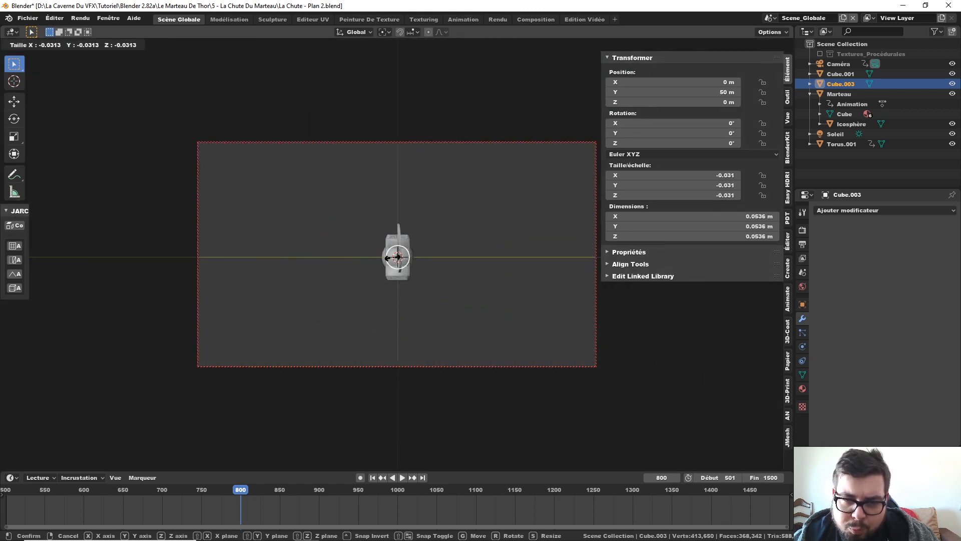
pyautogui.click(388, 257)
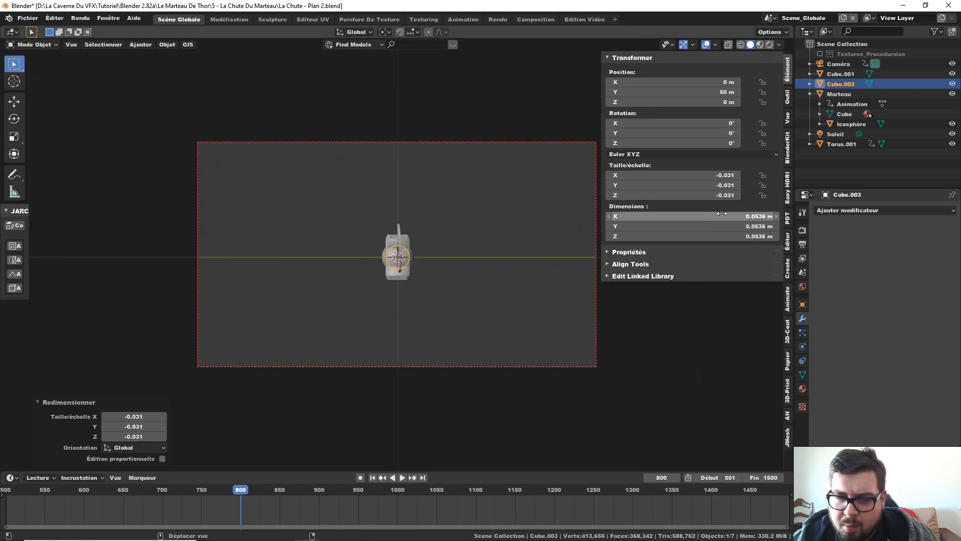
pyautogui.rightClick(668, 173)
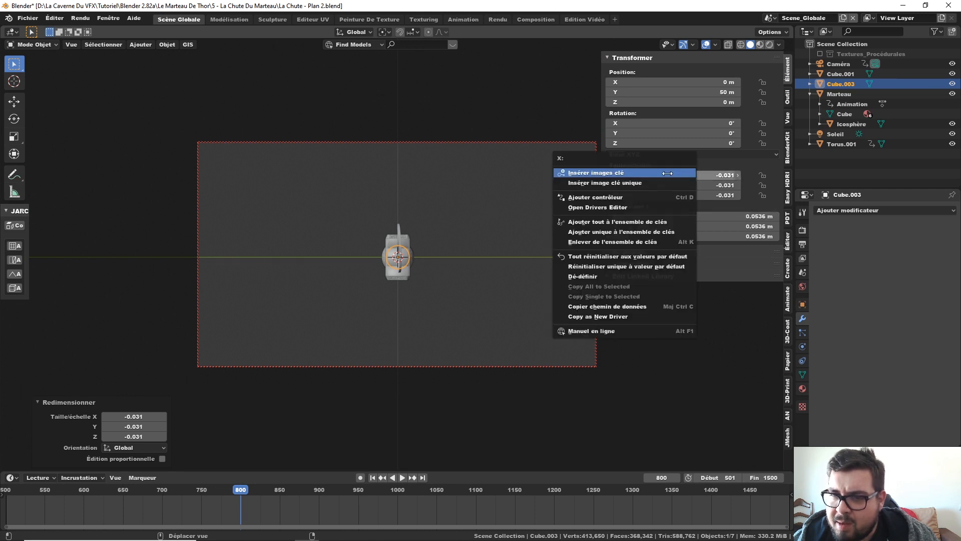
pyautogui.click(668, 173)
# - At frame 1500, enlarge the sphere to a scale of about -4.041 to fill the ring's hole and keyframe its scale
pyautogui.press('space')
pyautogui.moveTo(258, 491); pyautogui.dragTo(789, 491)
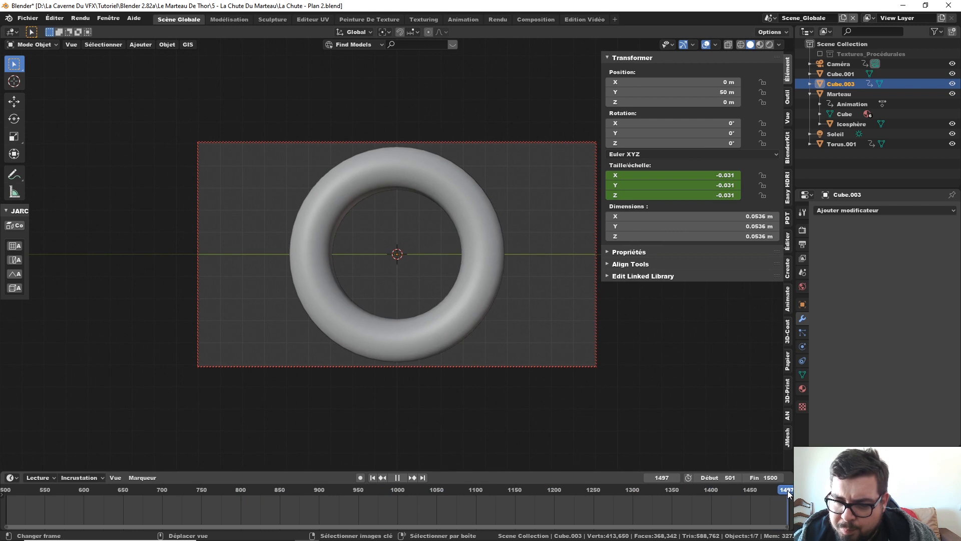
pyautogui.hotkey('shift', 'Right')
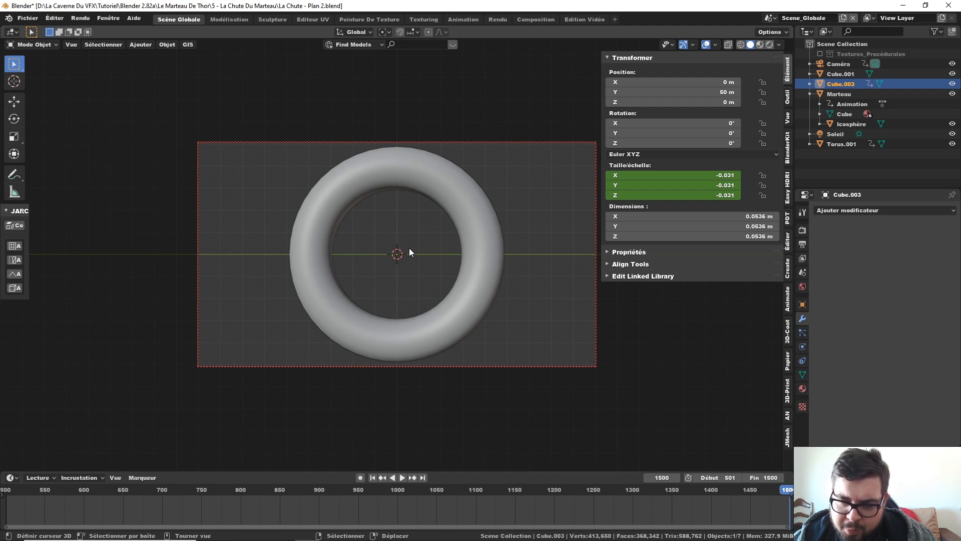
pyautogui.press('s')
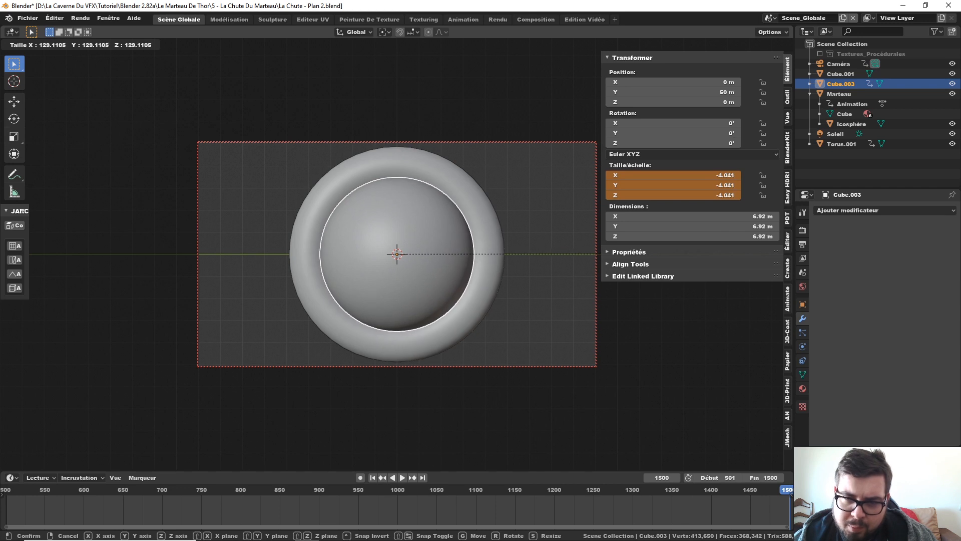
pyautogui.click(596, 253)
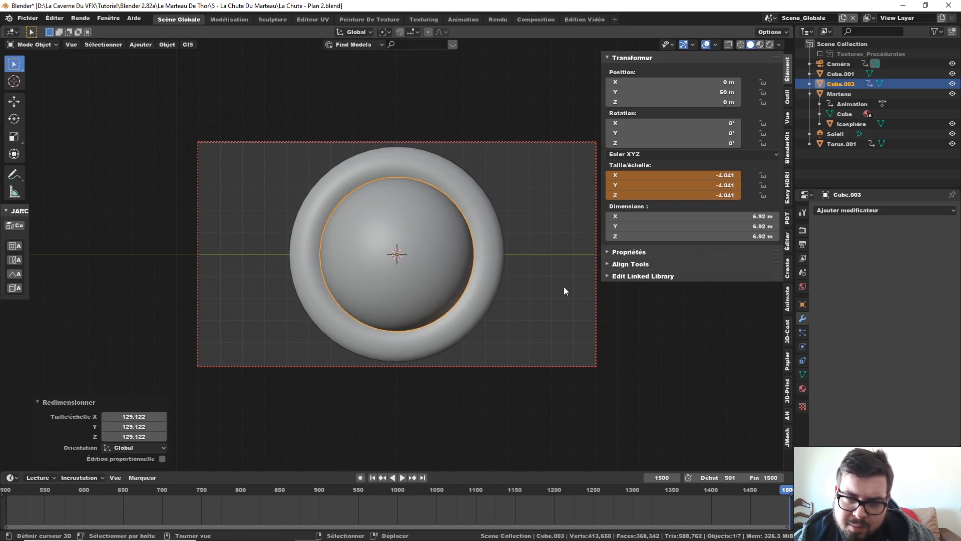
pyautogui.moveTo(498, 289); pyautogui.dragTo(495, 278, button='middle')
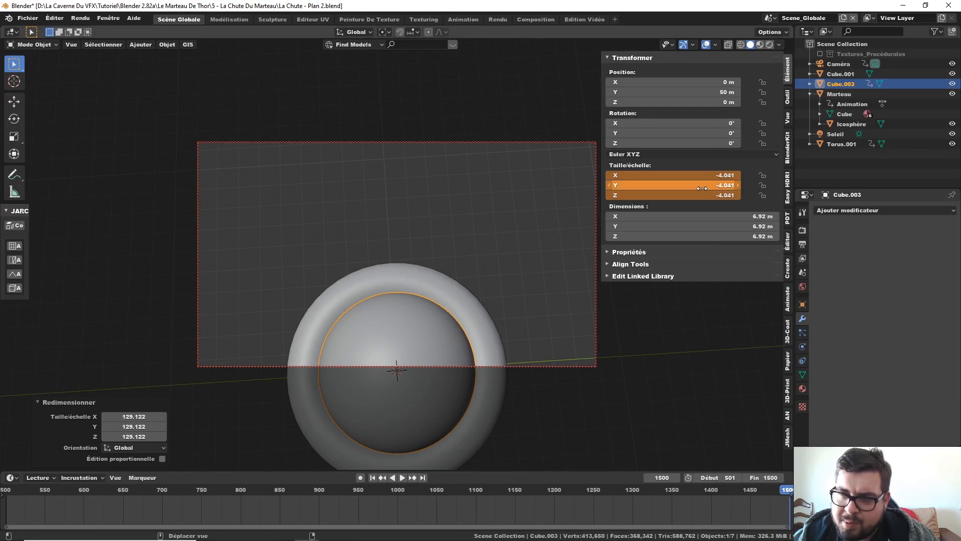
pyautogui.rightClick(666, 185)
pyautogui.click(666, 190)
pyautogui.moveTo(776, 504)
pyautogui.mouseDown()
pyautogui.moveTo(762, 503)
pyautogui.moveTo(792, 499)
pyautogui.mouseUp()
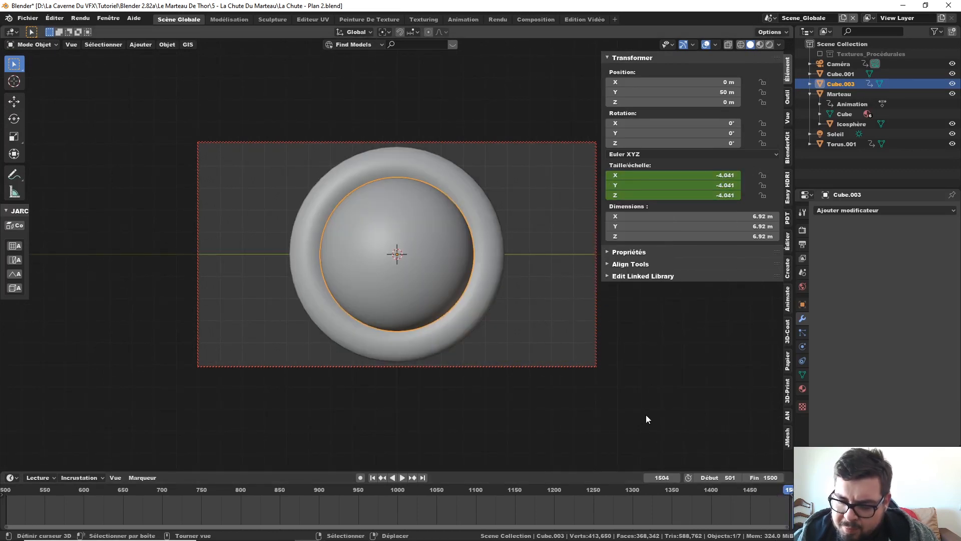
# - Examine the sphere and ring in 3D from several angles and return to the camera view
pyautogui.press('KP_0')
pyautogui.scroll(-14, 493, 360)
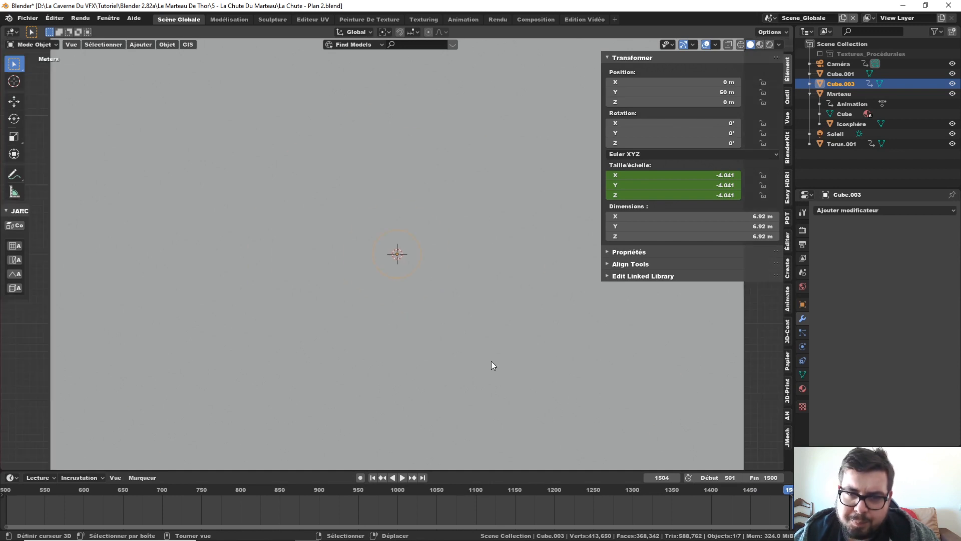
pyautogui.moveTo(491, 361); pyautogui.dragTo(551, 238, button='middle')
pyautogui.scroll(6, 506, 324)
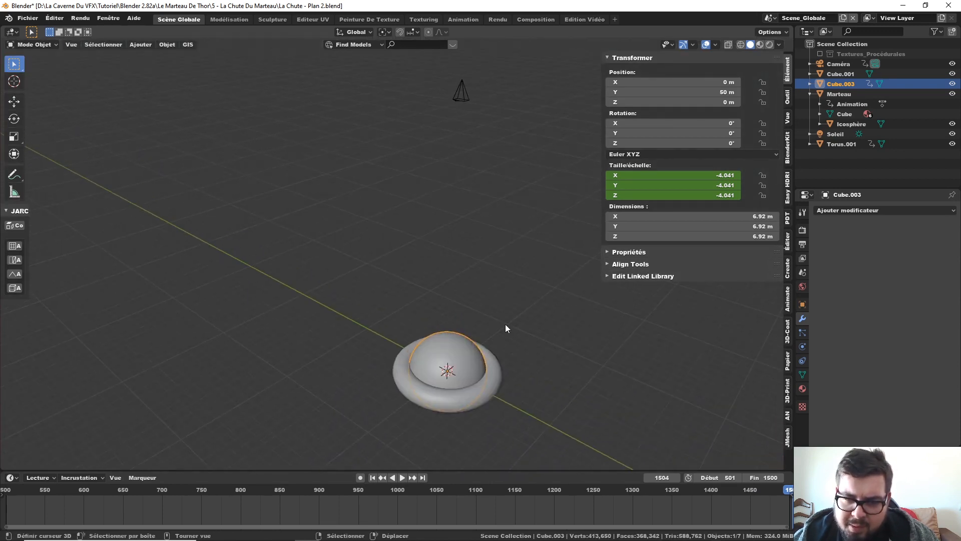
pyautogui.moveTo(505, 384); pyautogui.dragTo(508, 345, button='middle')
pyautogui.keyDown('shift'); pyautogui.moveTo(507, 346); pyautogui.dragTo(444, 192, button='middle'); pyautogui.keyUp('shift')
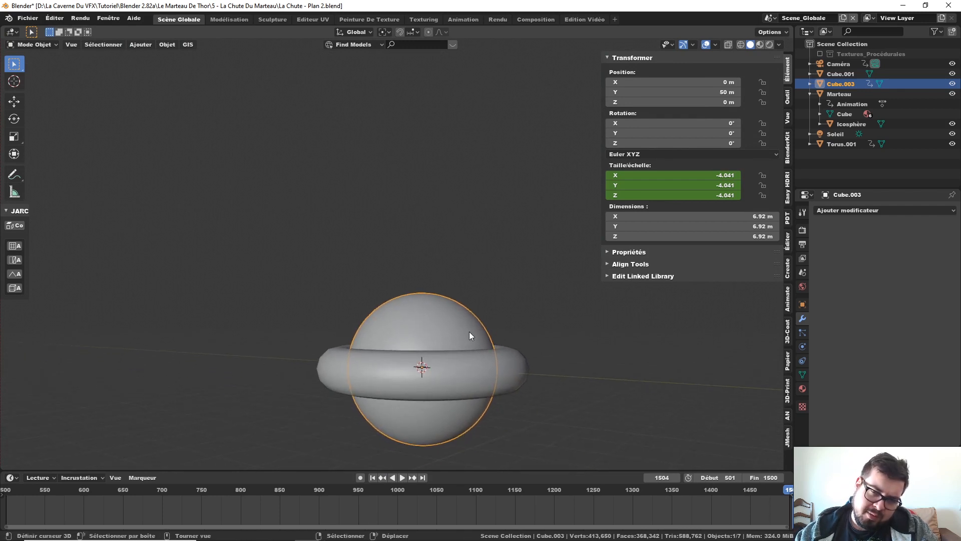
pyautogui.moveTo(451, 341); pyautogui.dragTo(459, 299, button='middle')
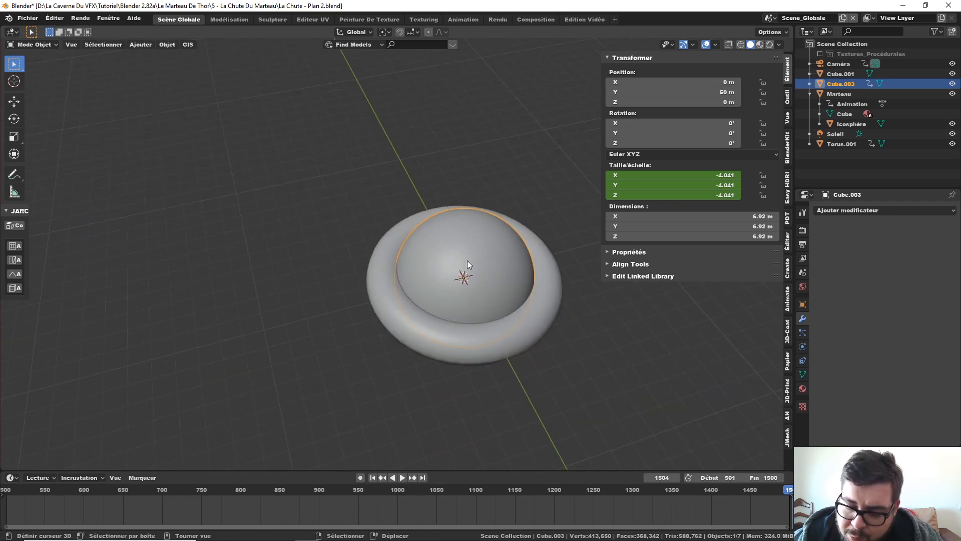
pyautogui.press('KP_7')
pyautogui.press('KP_0')
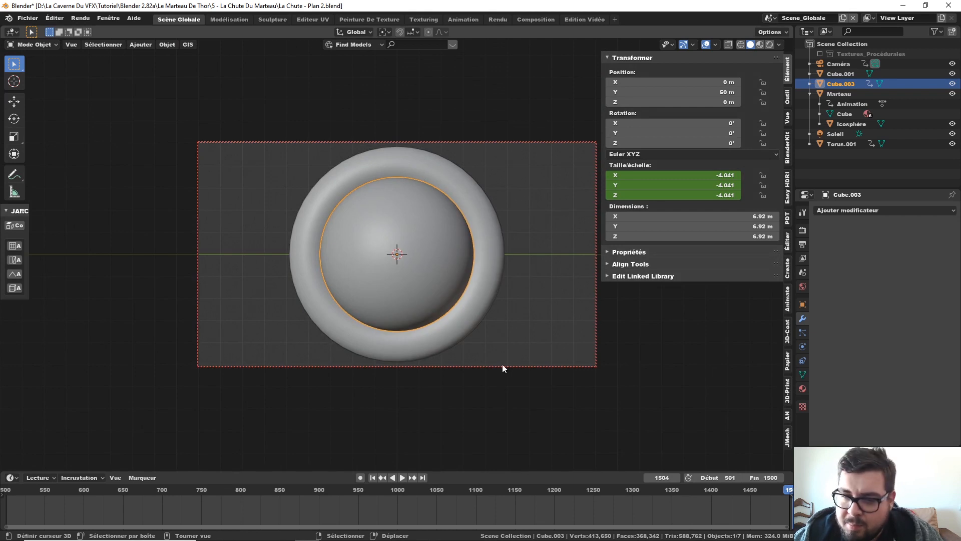
# - Scrub the timeline back to frame 800 to check the sphere's size against the ring and hammer
pyautogui.moveTo(379, 488); pyautogui.dragTo(281, 494)
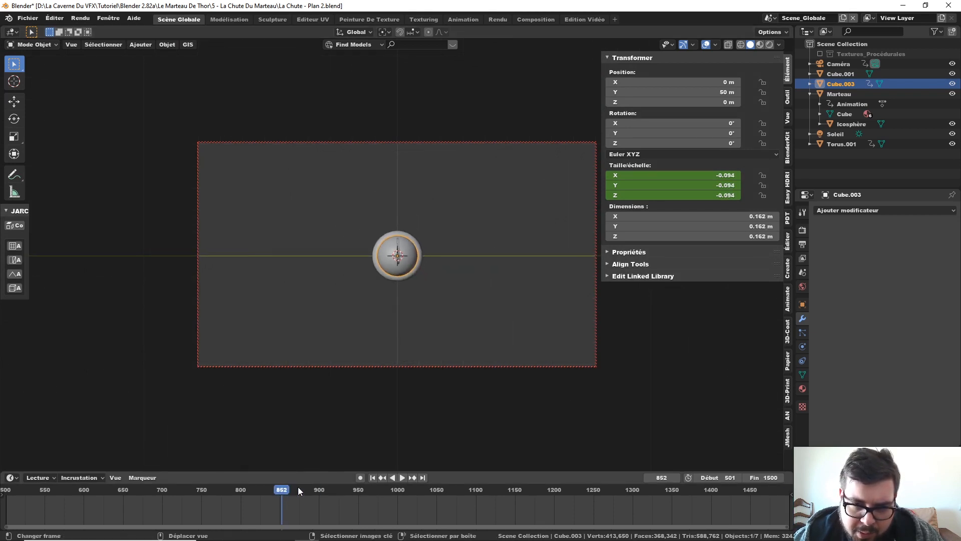
pyautogui.press('Left')
pyautogui.press('Left')
pyautogui.press('Left')
pyautogui.press('Left')
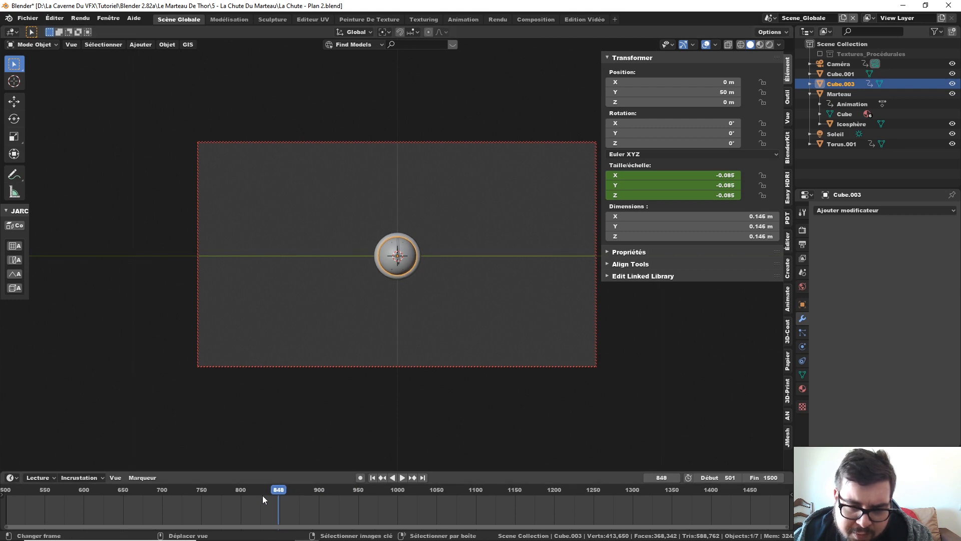
pyautogui.hotkey('shift', 'ctrl', 'space')
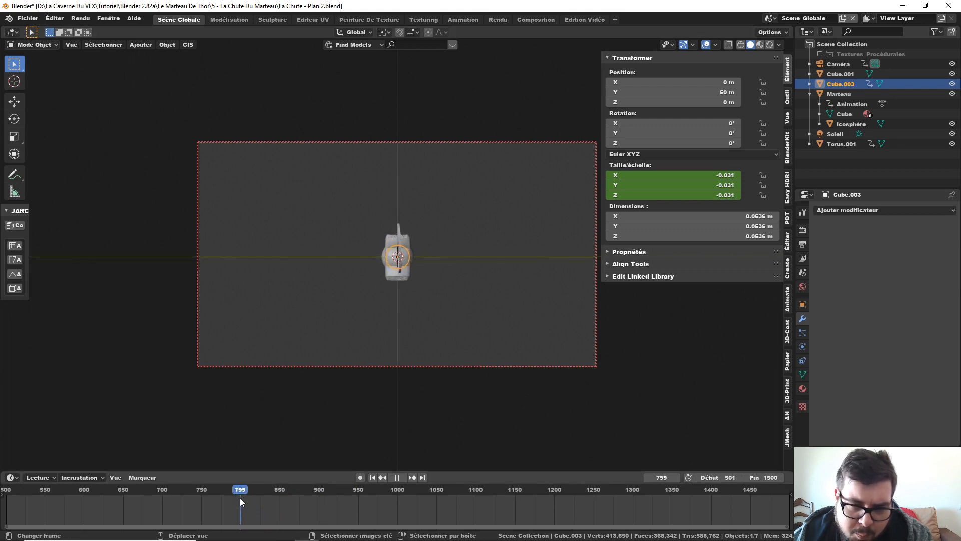
pyautogui.moveTo(240, 501)
pyautogui.mouseDown()
pyautogui.moveTo(630, 526)
pyautogui.moveTo(744, 522)
pyautogui.moveTo(241, 504)
pyautogui.mouseUp()
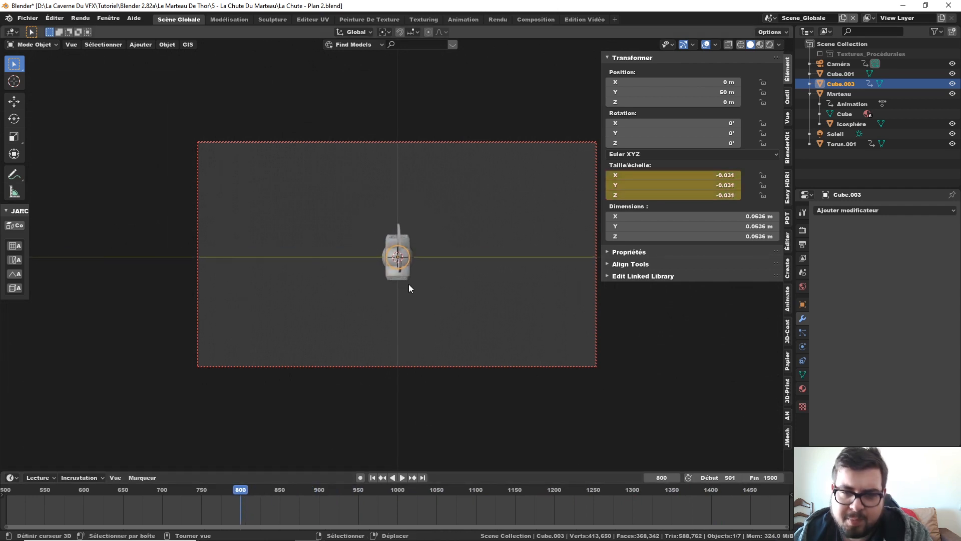
# - At frame 1100, give the sphere a new material named Eclair
pyautogui.moveTo(491, 496); pyautogui.dragTo(476, 488)
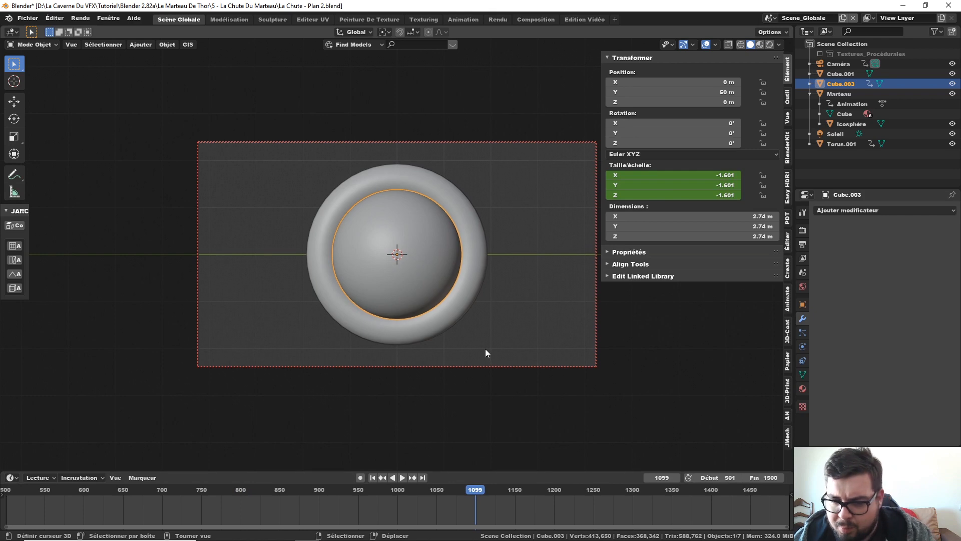
pyautogui.press('Right')
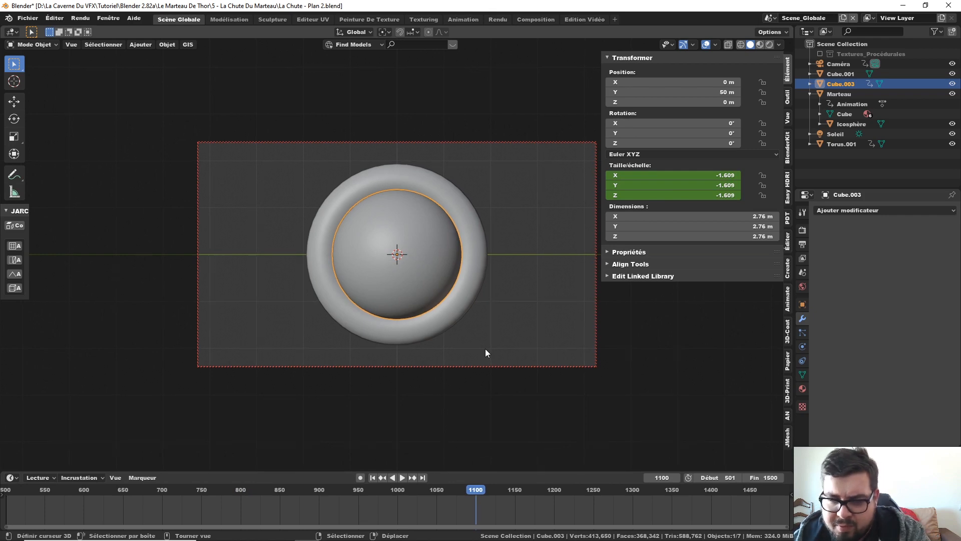
pyautogui.click(423, 20)
pyautogui.click(883, 179)
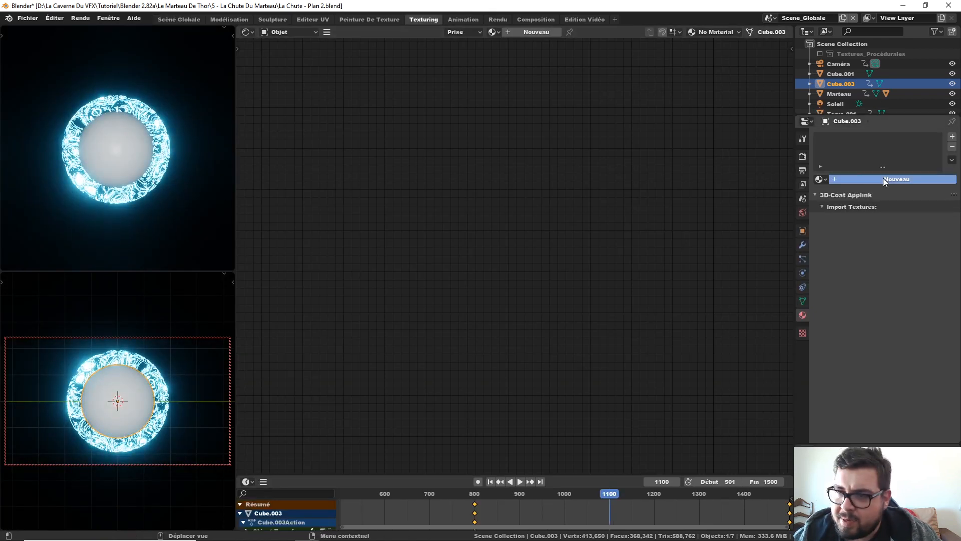
pyautogui.click(874, 177)
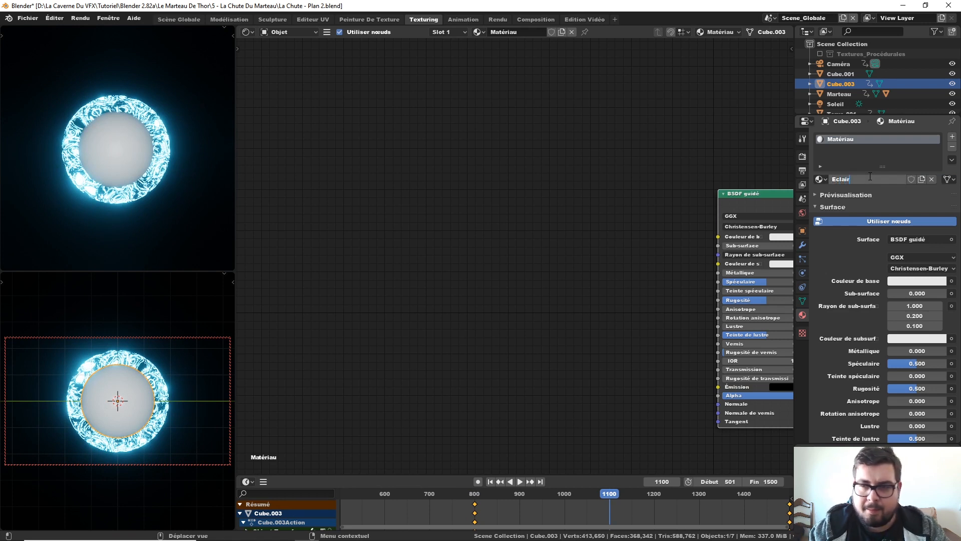
pyautogui.write('Eclair')
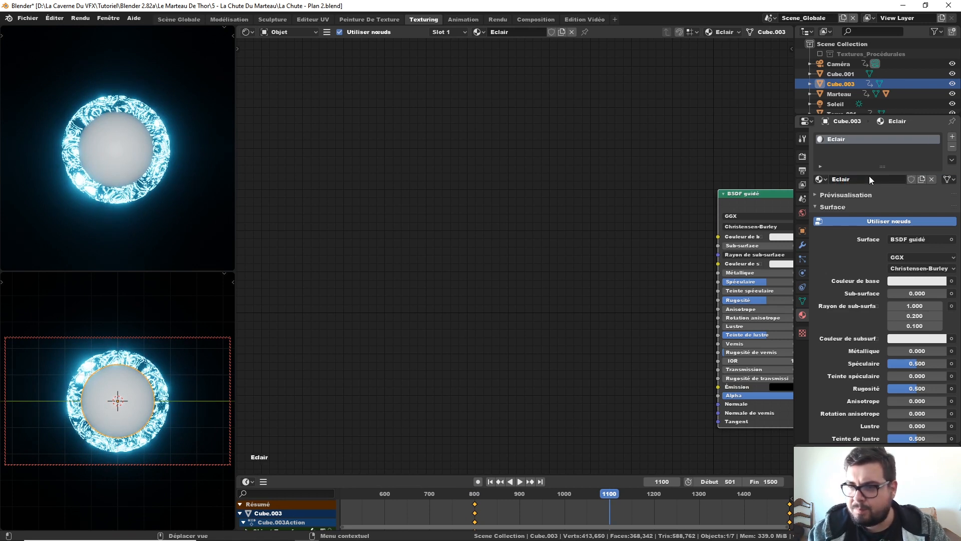
pyautogui.press('Return')
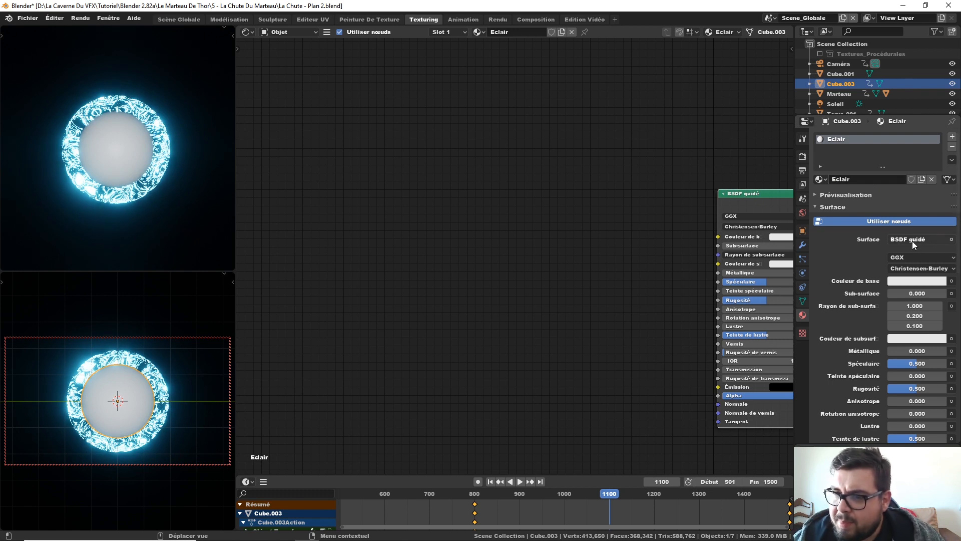
# - Set the Eclair material's blend mode to Limitation alpha and its shadow mode to Aucun
pyautogui.scroll(-10, 887, 350)
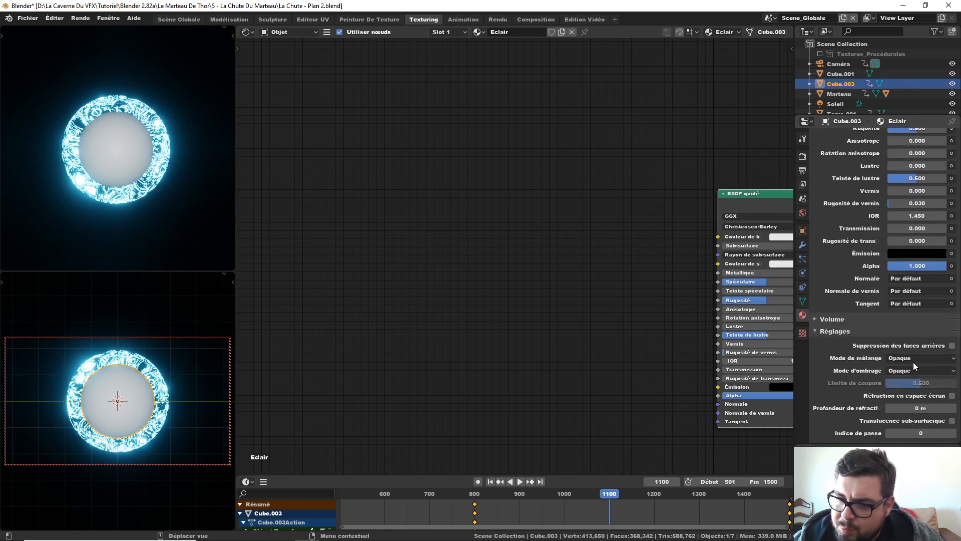
pyautogui.click(913, 359)
pyautogui.click(906, 381)
pyautogui.click(916, 369)
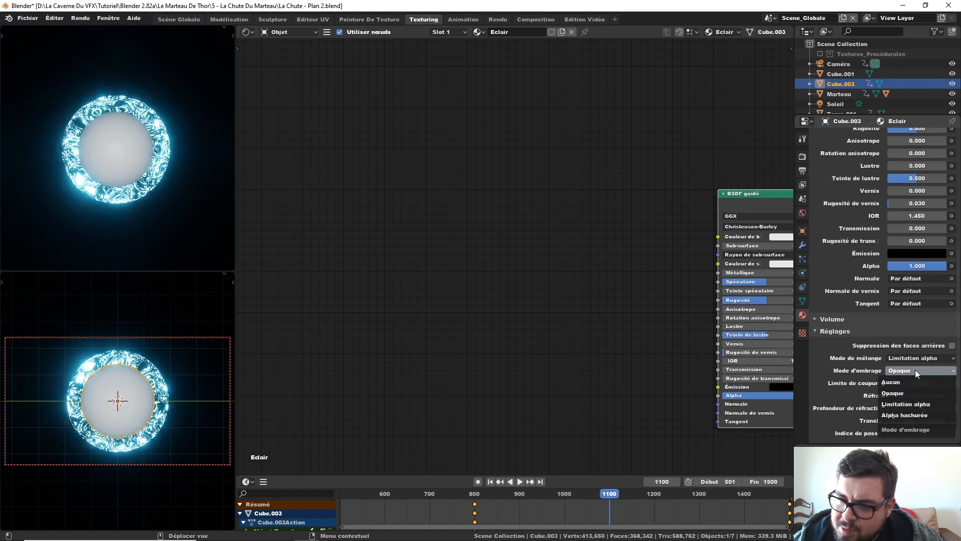
pyautogui.click(903, 384)
# - Replace the BSDF guidé node with a Mix Shader connected to the material output's Surface
pyautogui.moveTo(476, 332); pyautogui.dragTo(370, 329, button='middle')
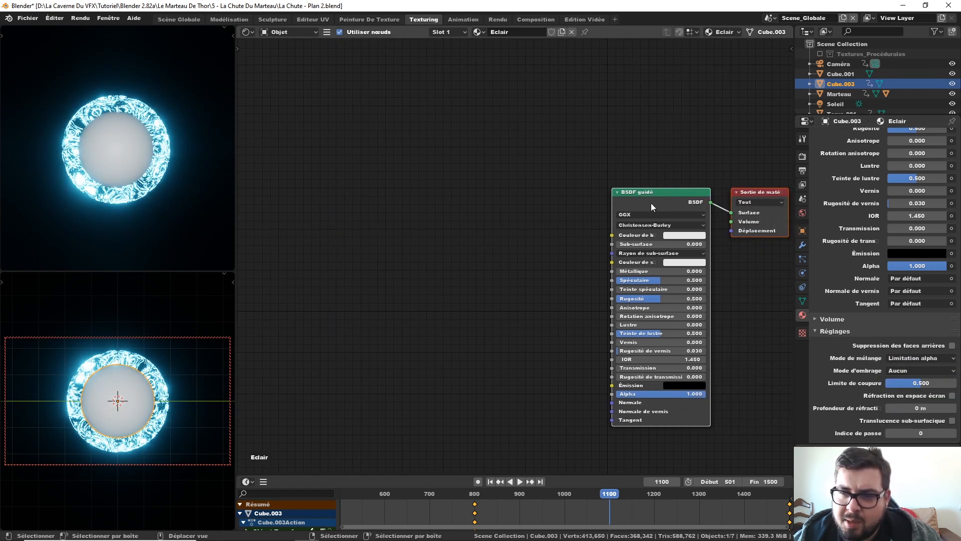
pyautogui.press('x')
pyautogui.hotkey('shift', 'a')
pyautogui.moveTo(604, 257)
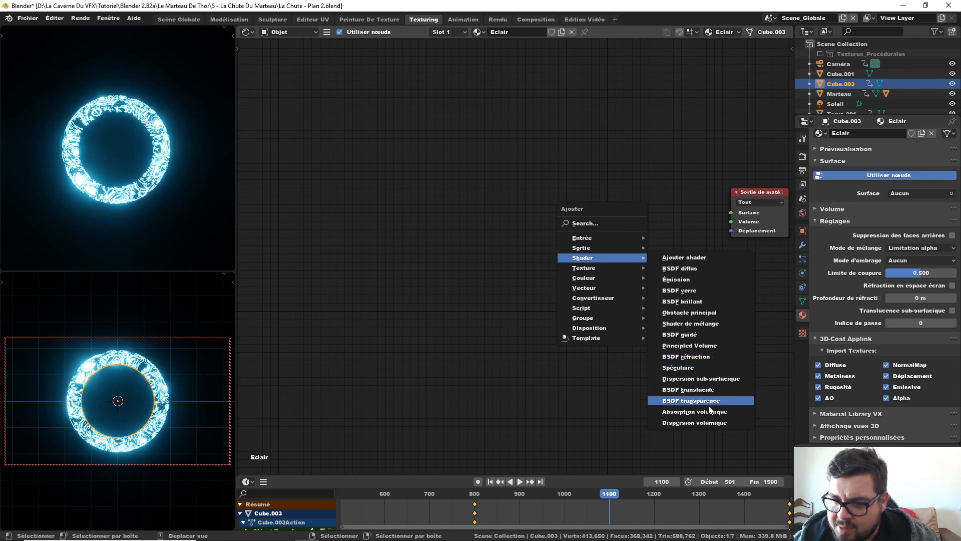
pyautogui.click(711, 324)
pyautogui.click(704, 216)
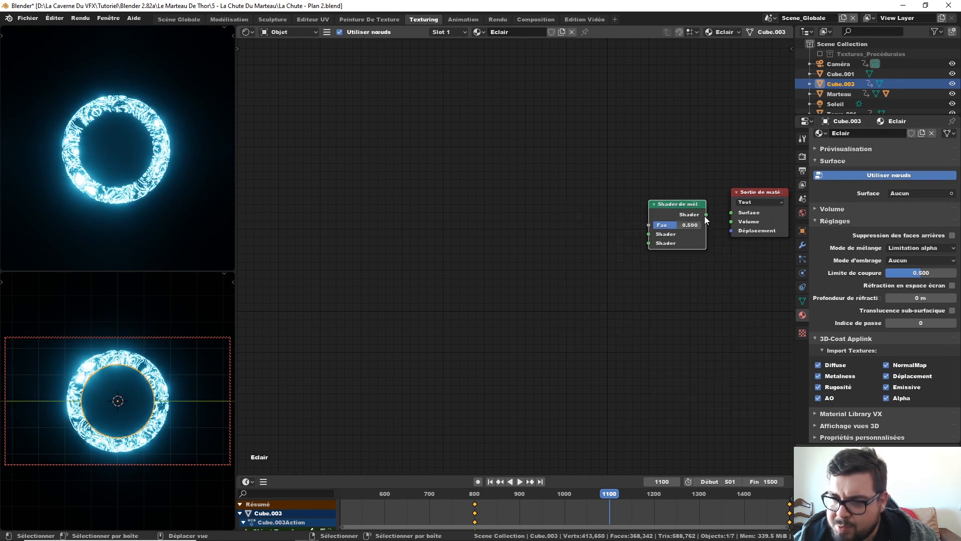
pyautogui.moveTo(706, 215); pyautogui.dragTo(732, 214)
pyautogui.moveTo(676, 206); pyautogui.dragTo(601, 204)
# - Add a Transparent BSDF node and connect it to the Mix Shader's first shader input
pyautogui.click(495, 208)
pyautogui.hotkey('shift', 'a')
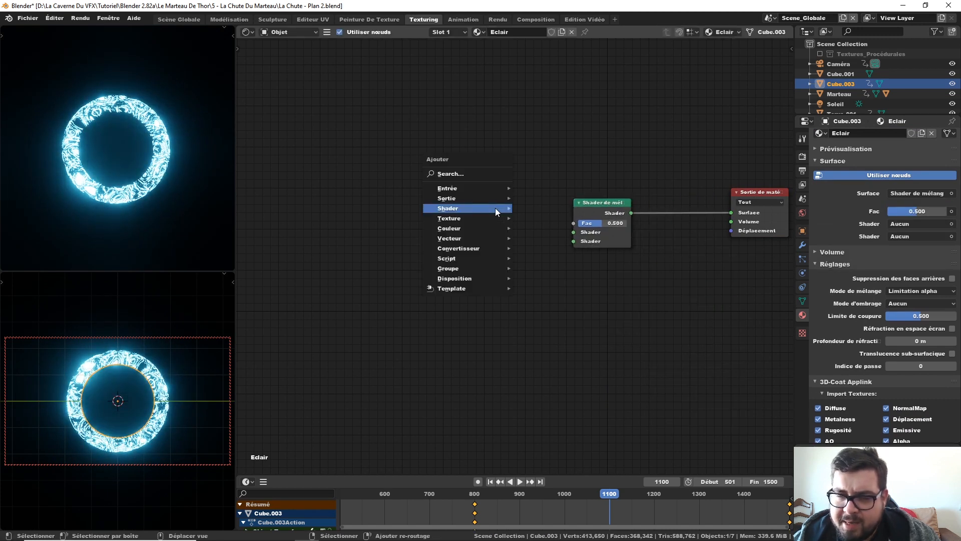
pyautogui.moveTo(494, 208)
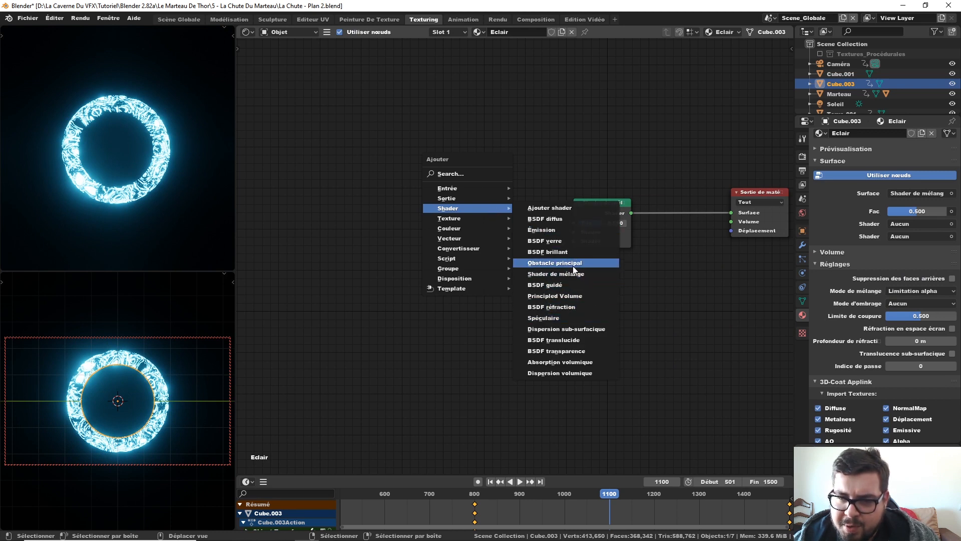
pyautogui.click(556, 350)
pyautogui.click(451, 216)
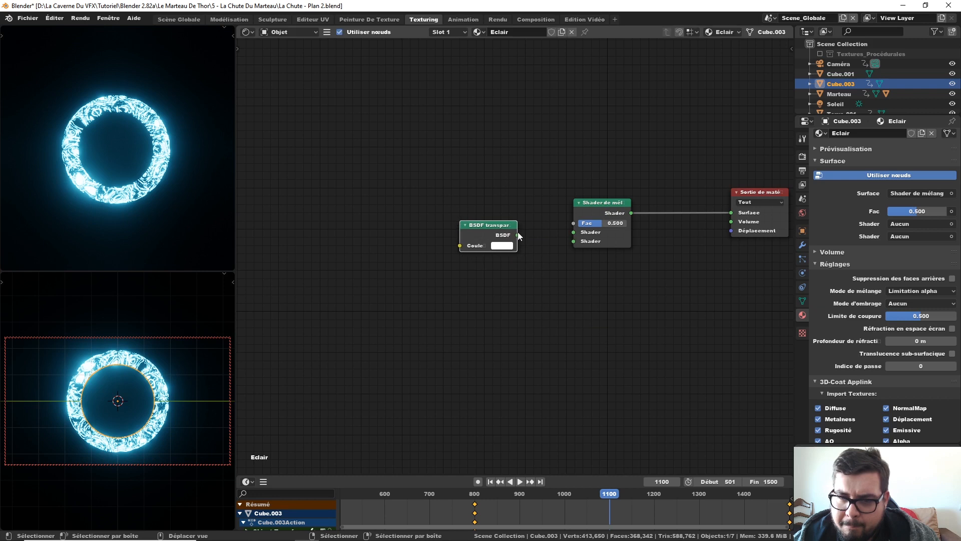
pyautogui.moveTo(518, 233); pyautogui.dragTo(573, 232)
# - Add an Emission node and connect it to the Mix Shader's second shader input
pyautogui.hotkey('shift', 'a')
pyautogui.moveTo(494, 285)
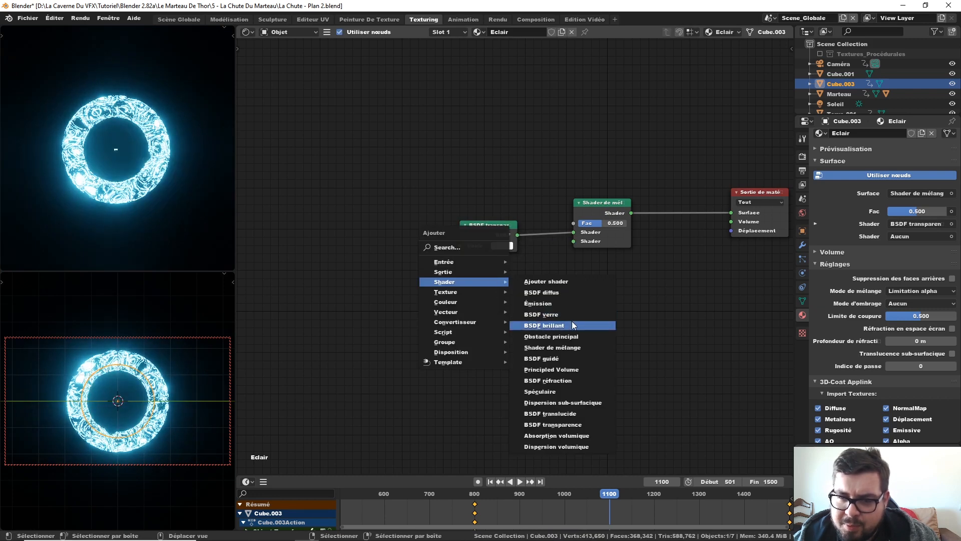
pyautogui.click(541, 304)
pyautogui.click(481, 288)
pyautogui.moveTo(516, 292); pyautogui.dragTo(579, 244)
pyautogui.moveTo(585, 317); pyautogui.dragTo(623, 301, button='middle')
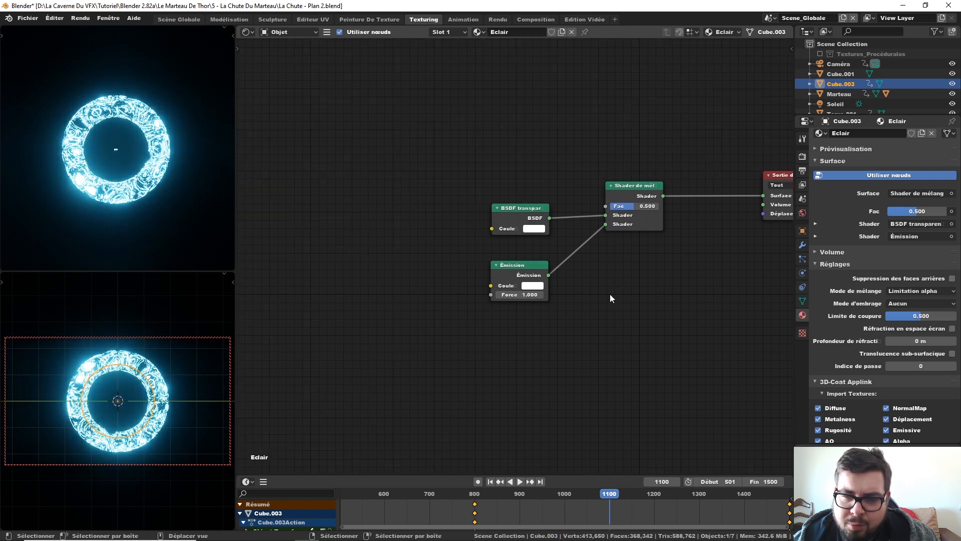
# - Set the Emission node's colour to a slightly darkened pure blue and its strength to 125
pyautogui.click(525, 290)
pyautogui.click(586, 186)
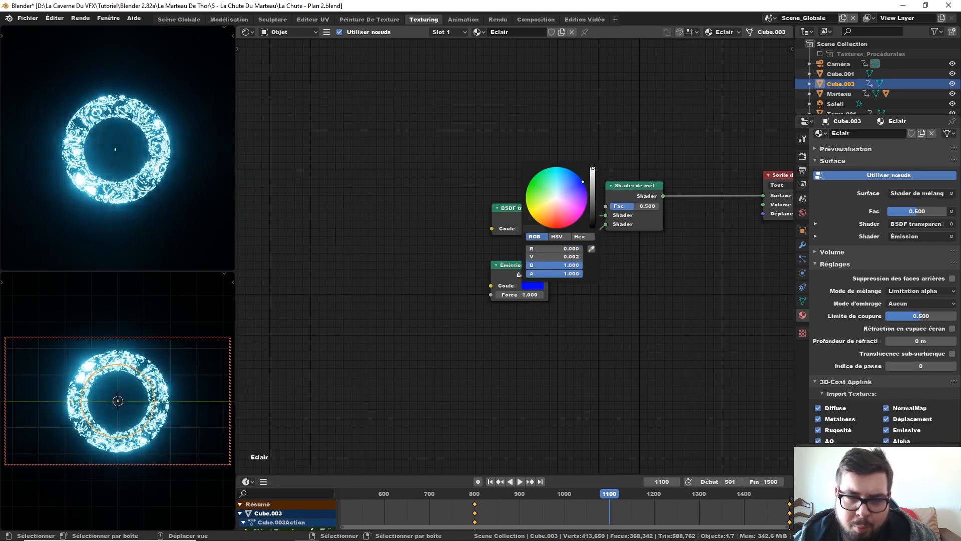
pyautogui.moveTo(594, 176); pyautogui.dragTo(593, 185)
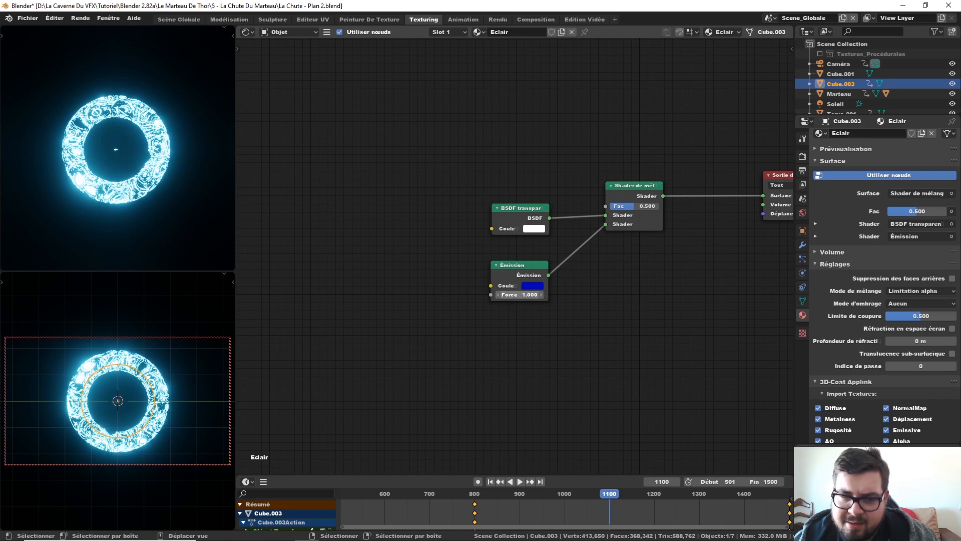
pyautogui.moveTo(527, 295); pyautogui.dragTo(759, 295)
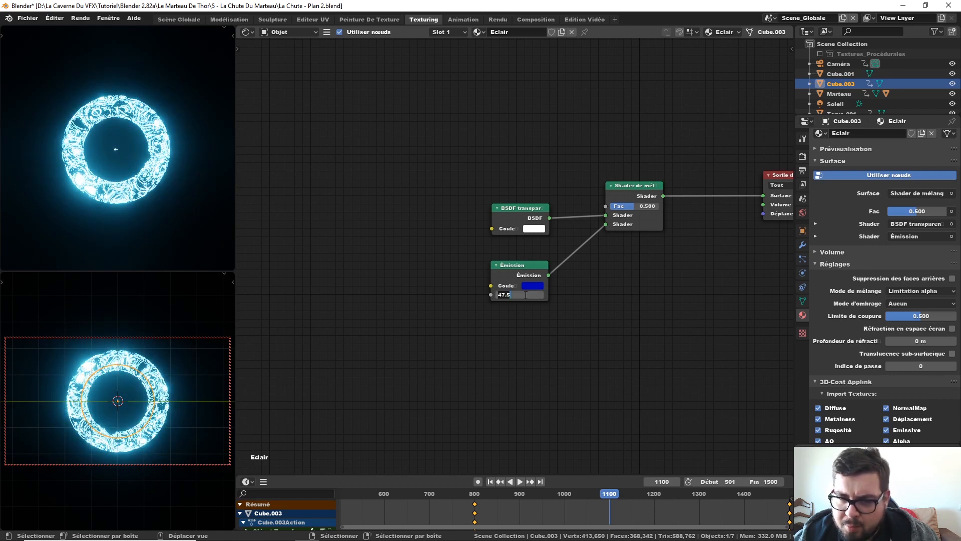
pyautogui.press('Return')
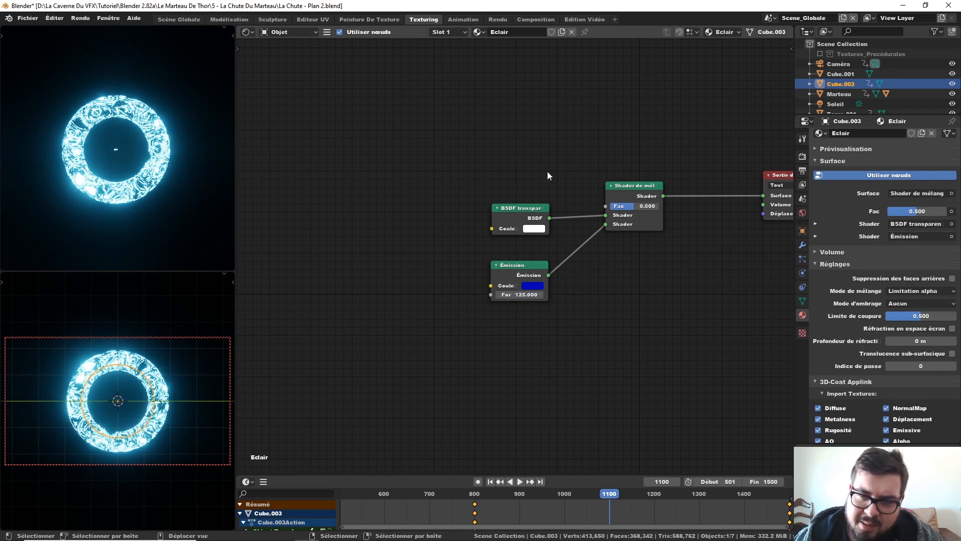
# - Test the Mix Shader's factor and set it to 1.000 for full emission
pyautogui.moveTo(542, 199); pyautogui.dragTo(552, 229, button='middle')
pyautogui.moveTo(646, 237)
pyautogui.mouseDown()
pyautogui.moveTo(666, 236)
pyautogui.moveTo(659, 242)
pyautogui.mouseUp()
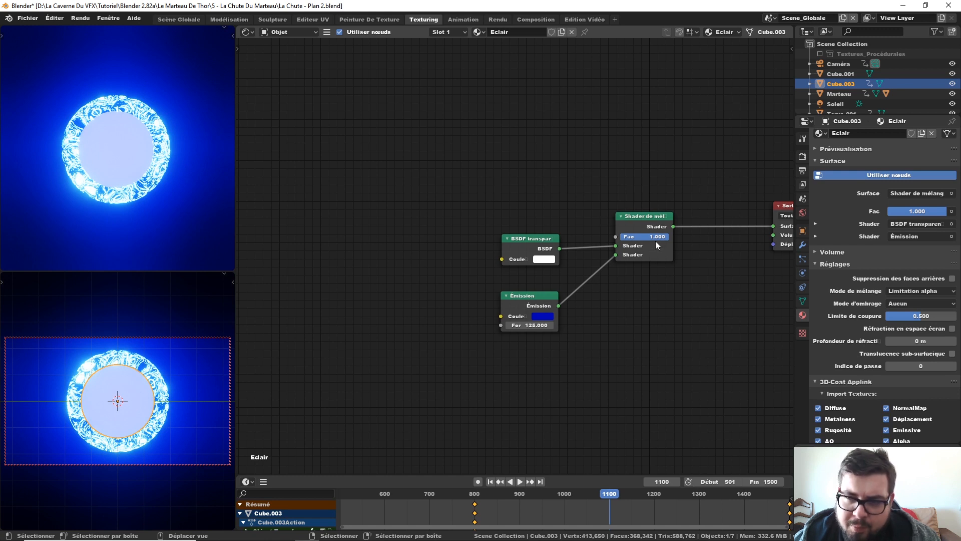
pyautogui.moveTo(656, 239); pyautogui.dragTo(627, 239)
pyautogui.moveTo(542, 167); pyautogui.dragTo(592, 185, button='middle')
pyautogui.moveTo(703, 254); pyautogui.dragTo(732, 255)
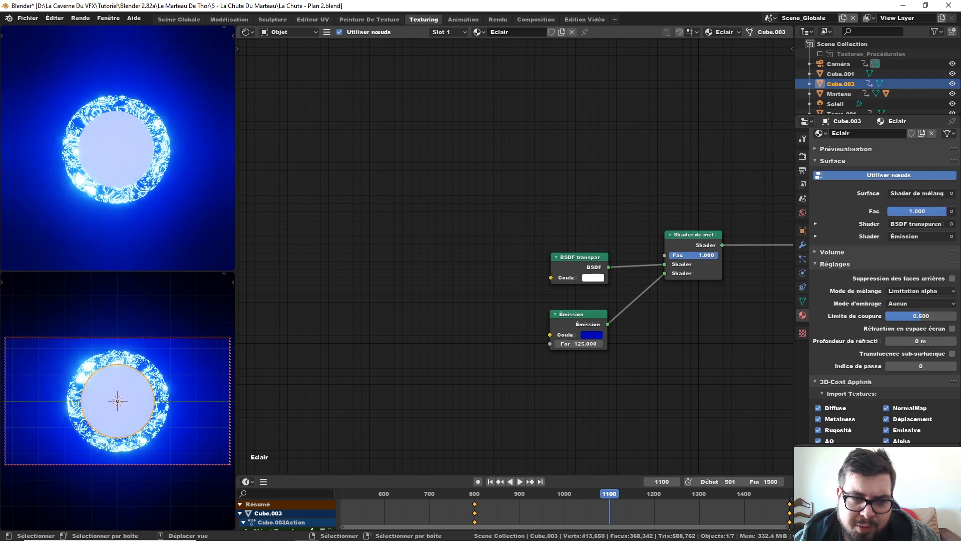
# - Add a Noise Texture node and connect its Fac output to the Mix Shader's factor input
pyautogui.moveTo(482, 147); pyautogui.dragTo(507, 170, button='middle')
pyautogui.hotkey('shift', 'a')
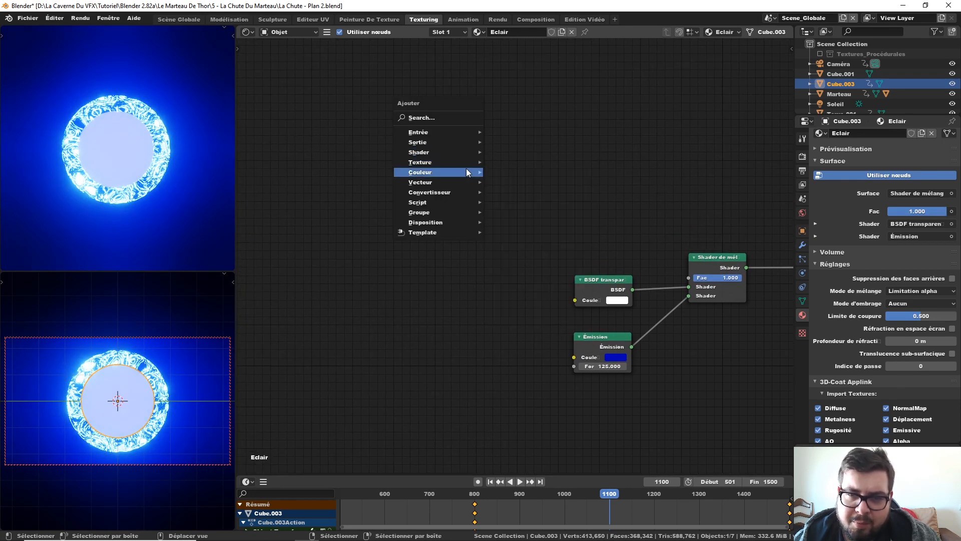
pyautogui.moveTo(466, 162)
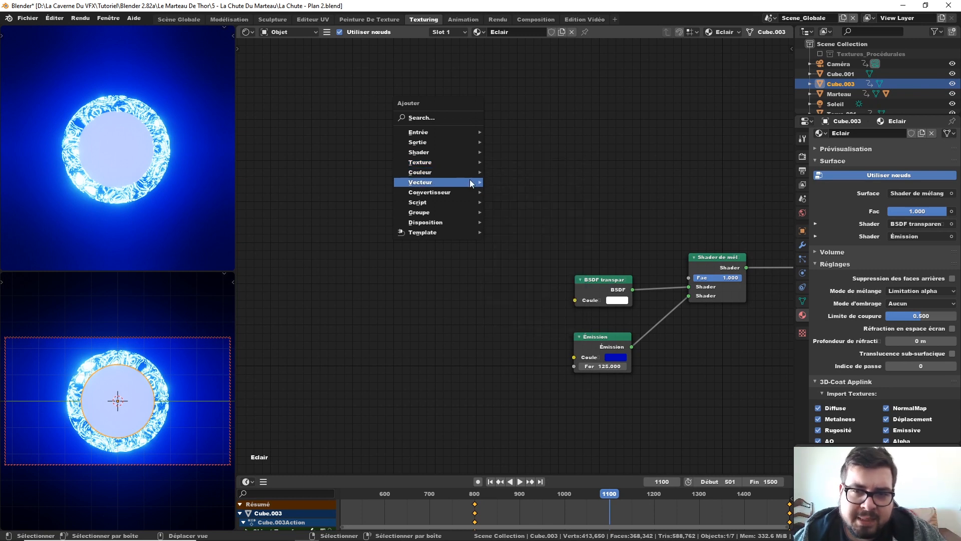
pyautogui.moveTo(437, 159)
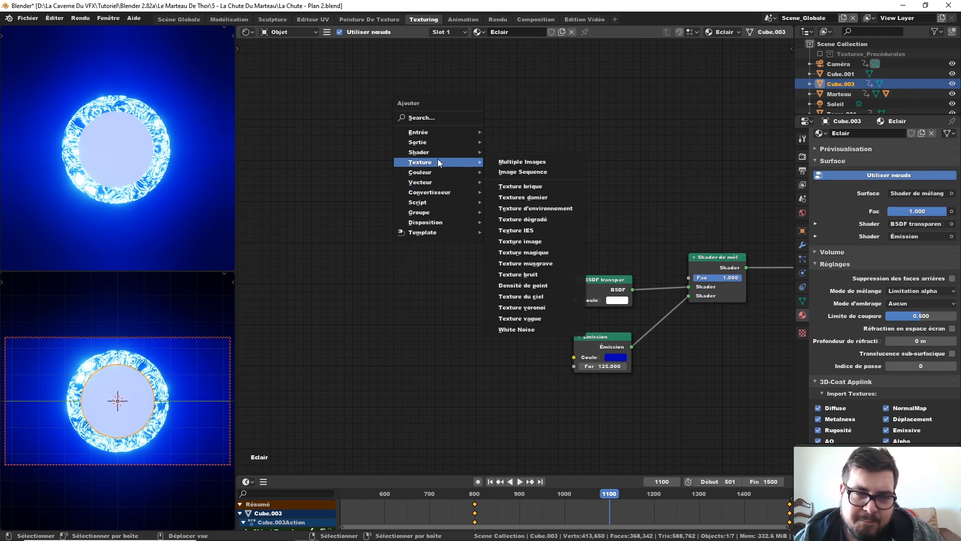
pyautogui.moveTo(439, 186)
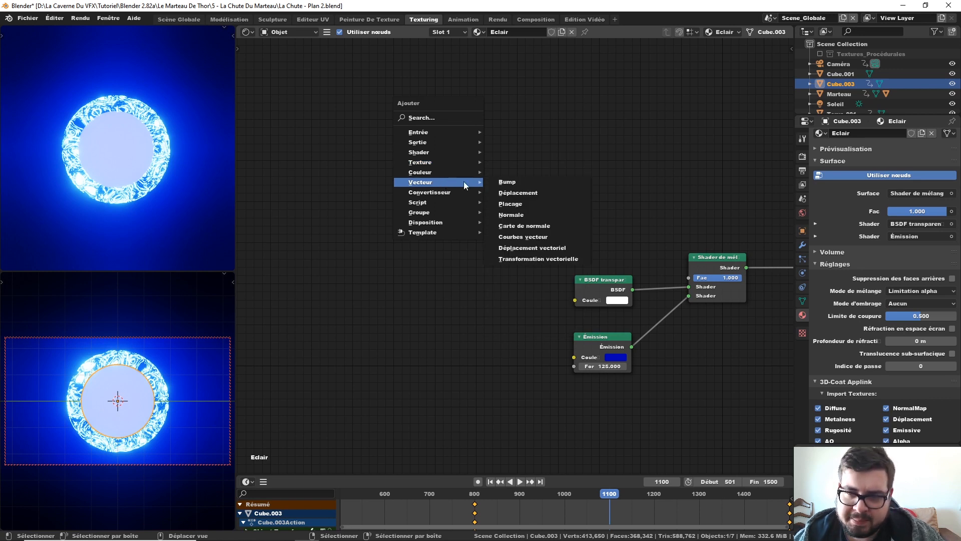
pyautogui.moveTo(476, 196)
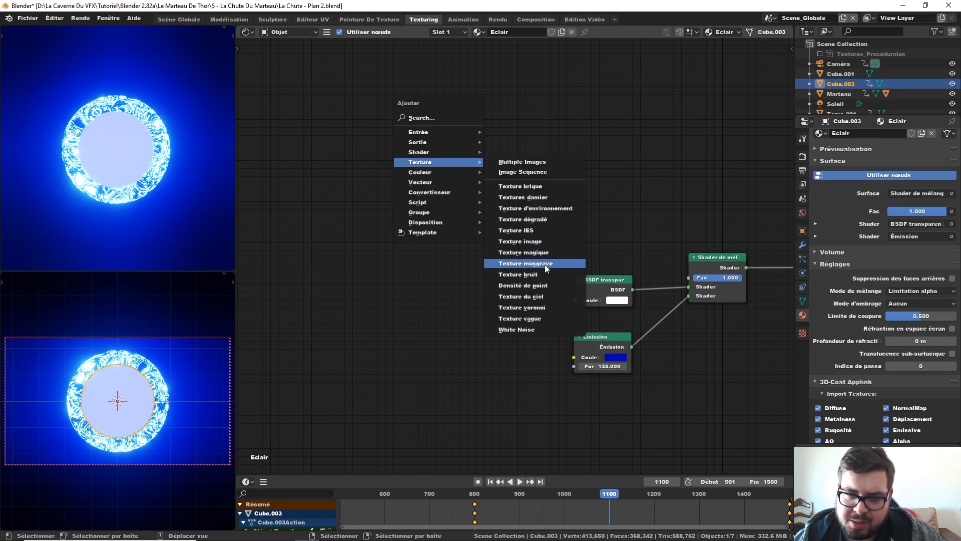
pyautogui.click(549, 274)
pyautogui.click(539, 159)
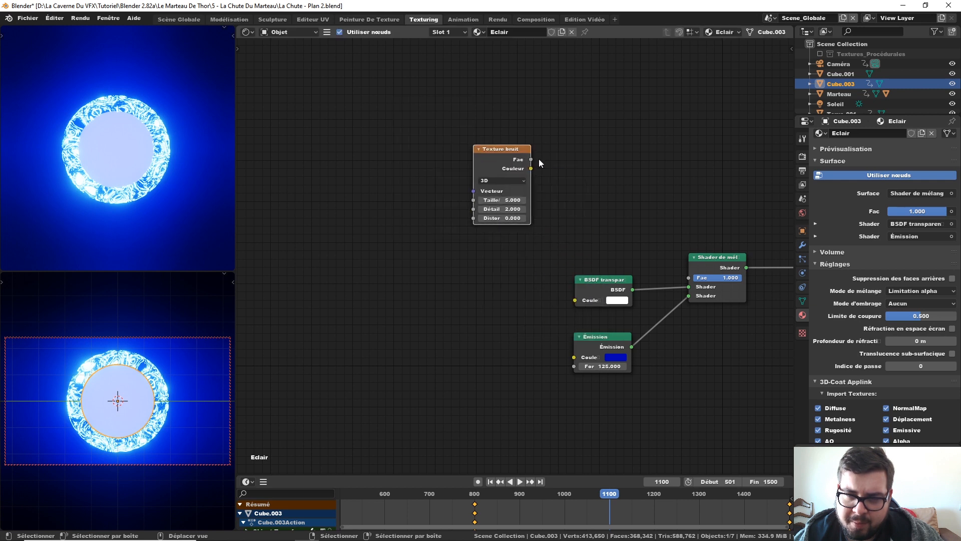
pyautogui.moveTo(533, 160); pyautogui.dragTo(689, 278)
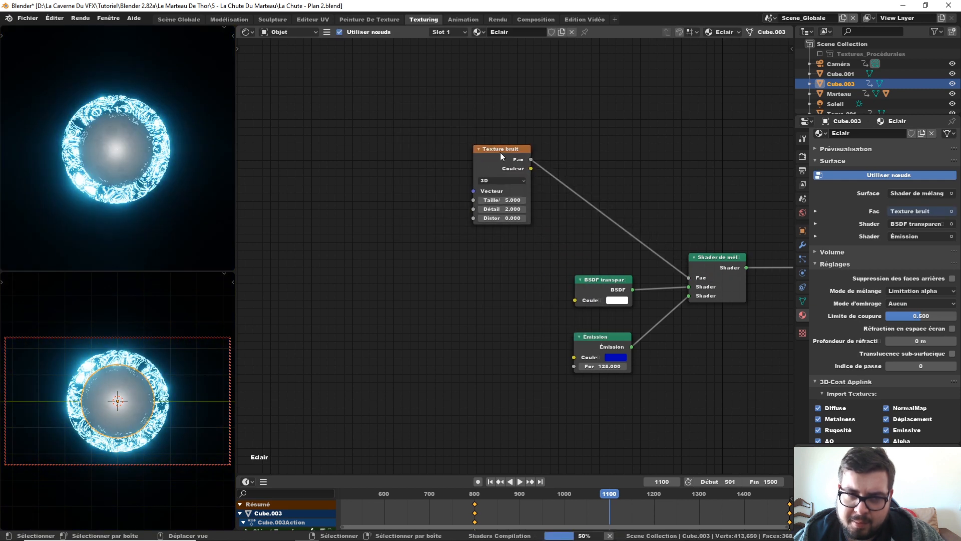
# - Insert a ColorRamp node on the link between the Noise Texture and the Mix Shader's factor
pyautogui.moveTo(500, 151); pyautogui.dragTo(490, 133)
pyautogui.hotkey('shift', 'a')
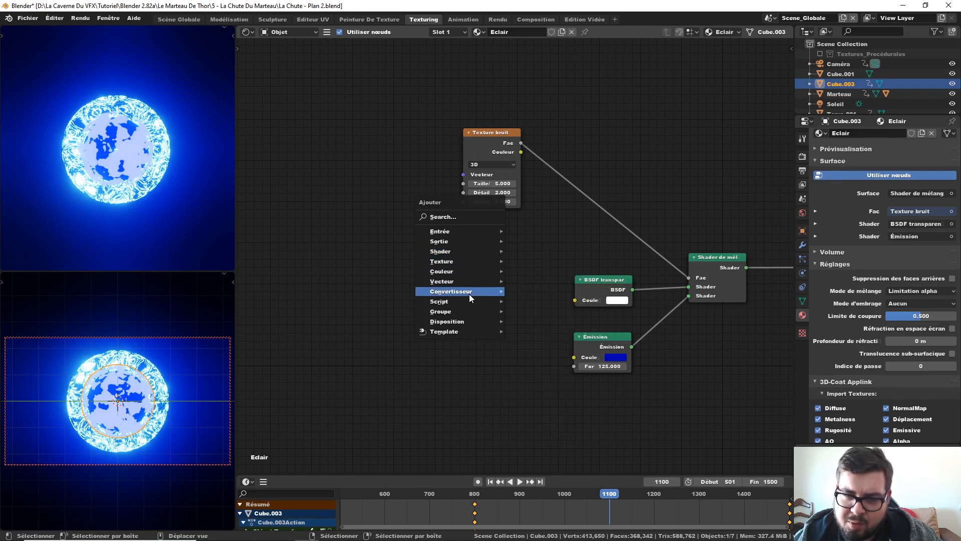
pyautogui.moveTo(472, 292)
pyautogui.click(551, 313)
pyautogui.click(559, 142)
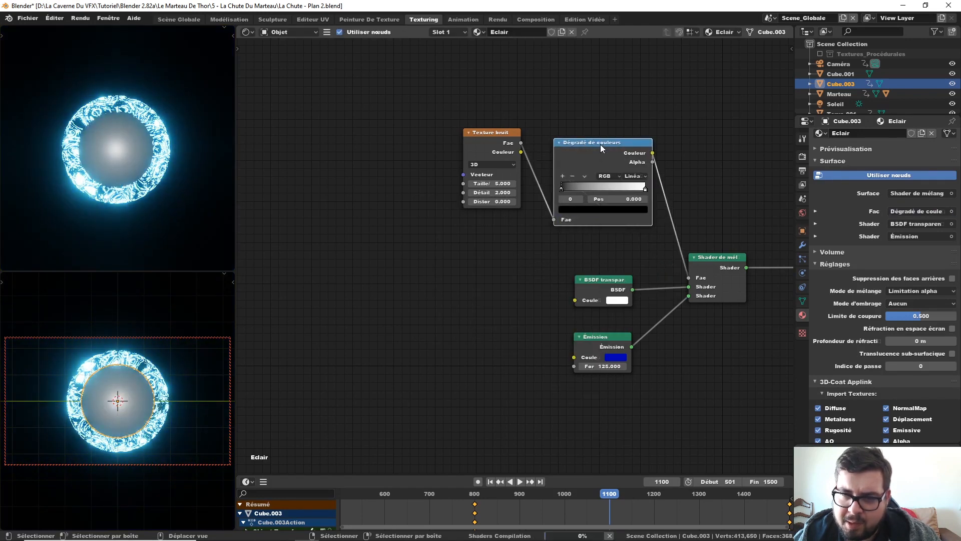
# - Move the ColorRamp's white stop to 0.895 and set the Noise Texture's scale to 43.2
pyautogui.hotkey('shift', 'a')
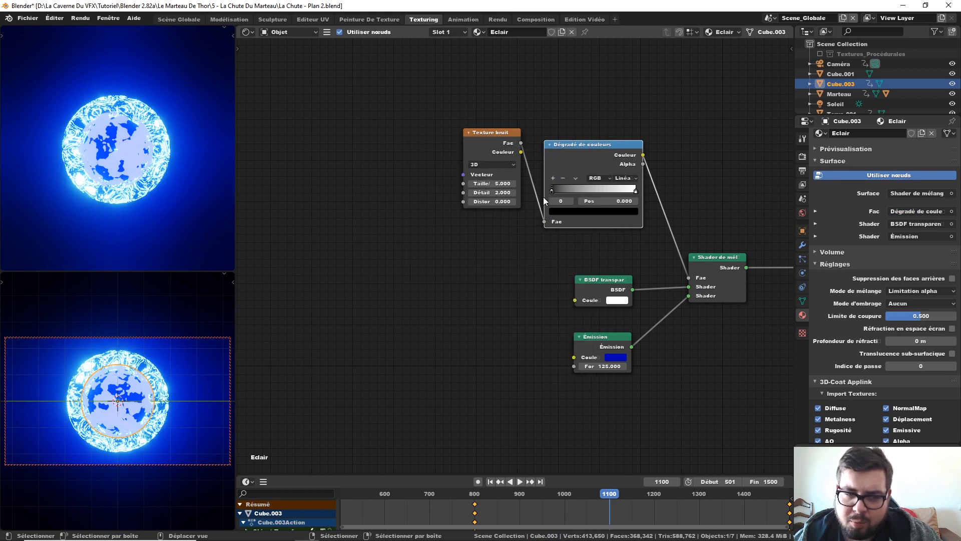
pyautogui.click(545, 259)
pyautogui.moveTo(555, 190)
pyautogui.mouseDown()
pyautogui.moveTo(594, 190)
pyautogui.moveTo(543, 190)
pyautogui.mouseUp()
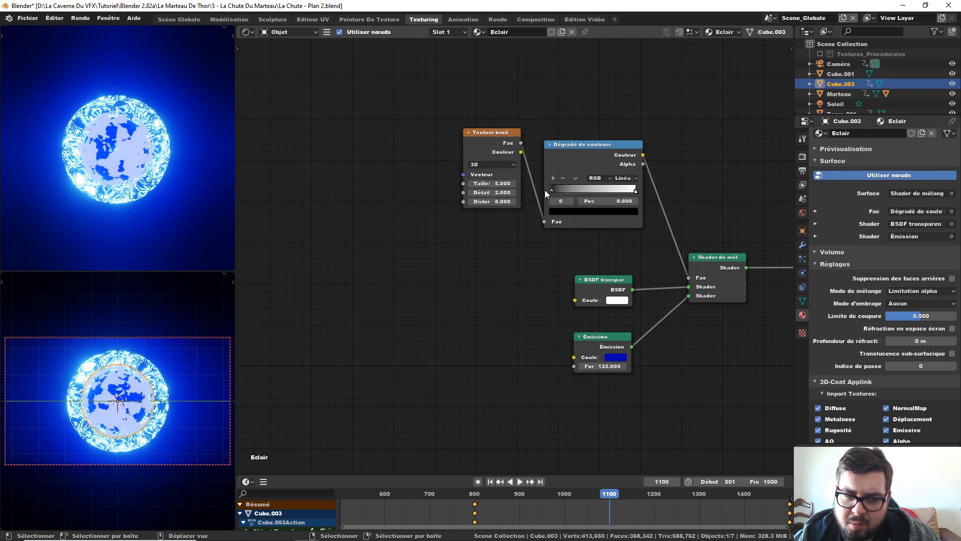
pyautogui.moveTo(636, 191)
pyautogui.mouseDown()
pyautogui.moveTo(604, 191)
pyautogui.moveTo(627, 195)
pyautogui.mouseUp()
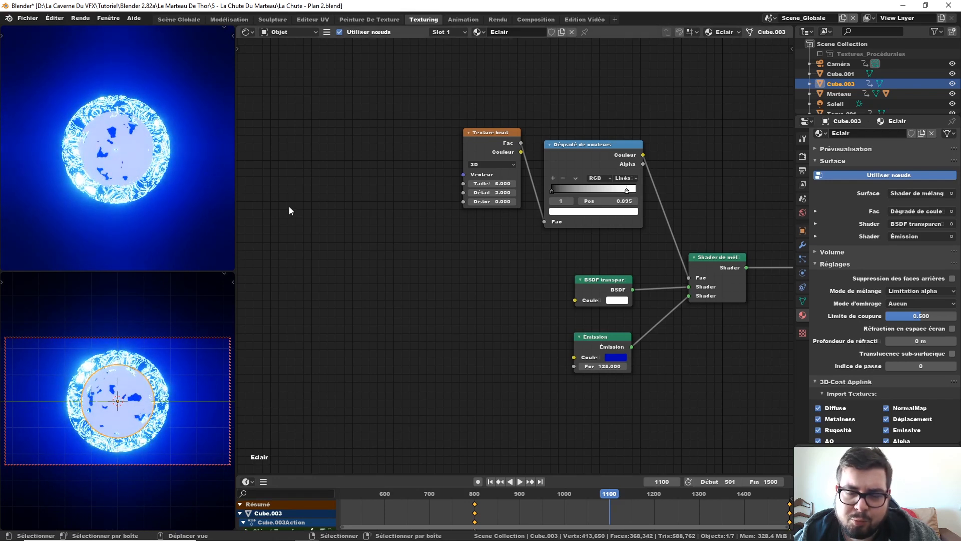
pyautogui.moveTo(488, 141); pyautogui.dragTo(472, 148)
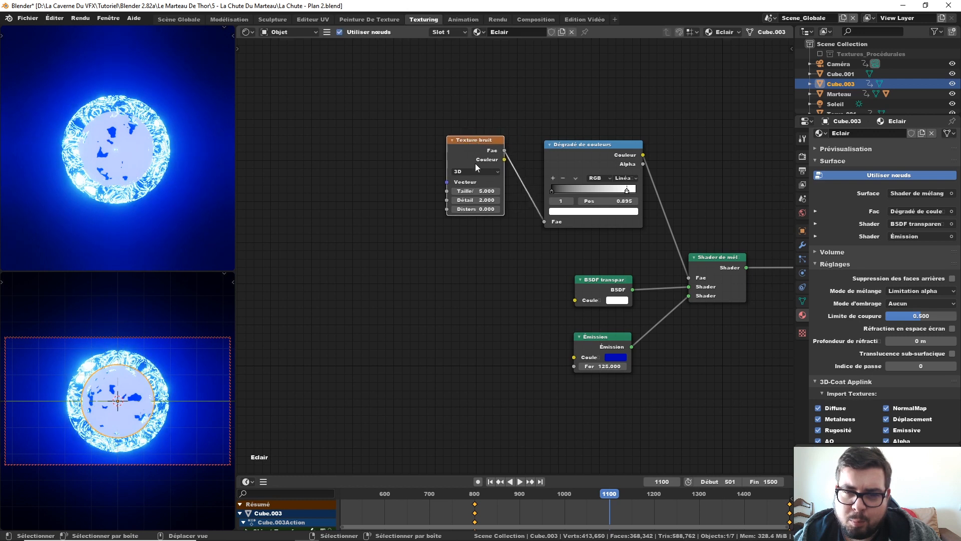
pyautogui.moveTo(478, 191); pyautogui.dragTo(465, 192)
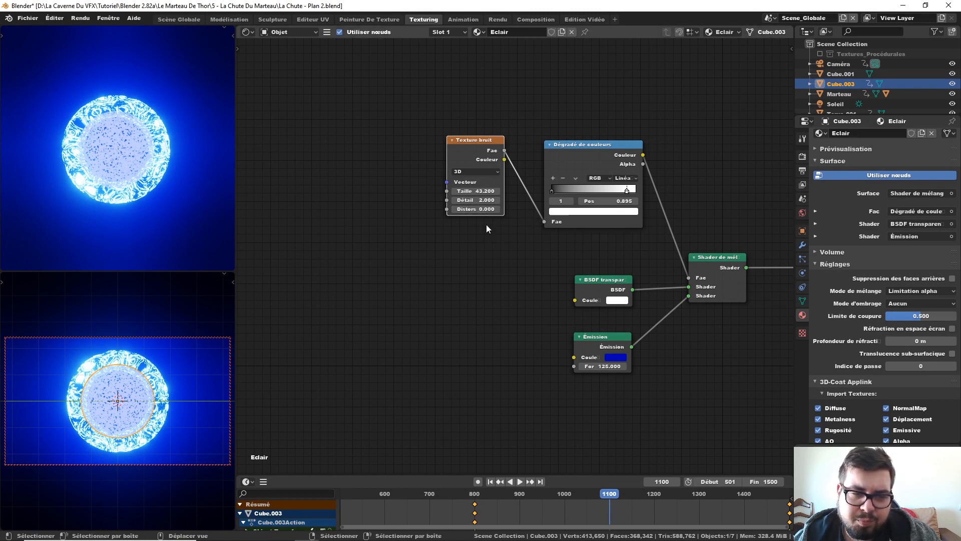
# - Change the Emission colour to a softer blue (R 0.039, G 0.056, B 0.452) and set its strength to 25
pyautogui.click(623, 358)
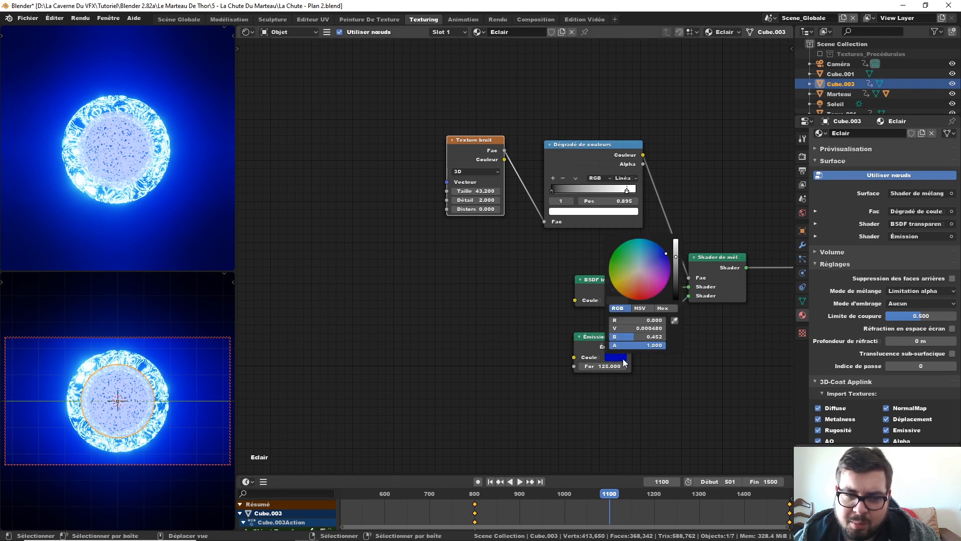
pyautogui.click(658, 256)
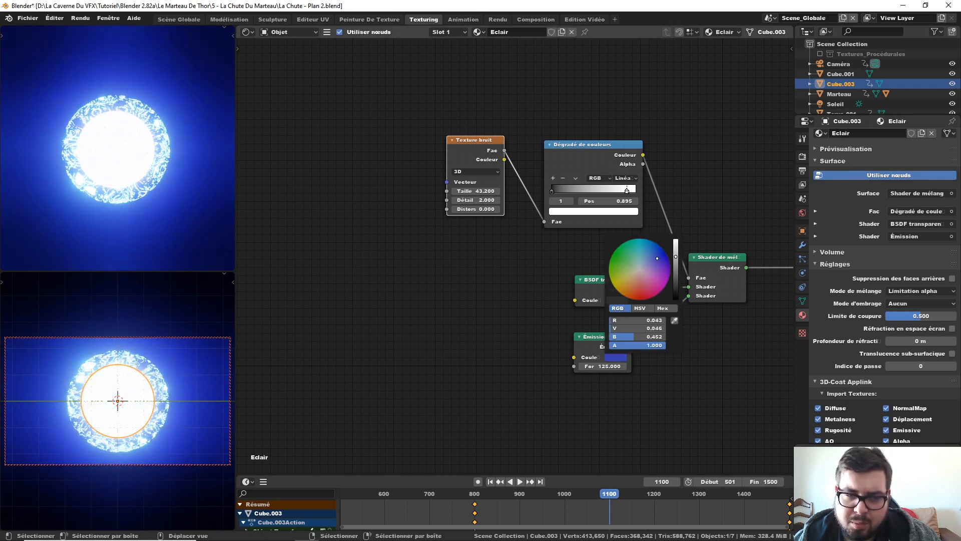
pyautogui.moveTo(657, 257); pyautogui.dragTo(658, 244)
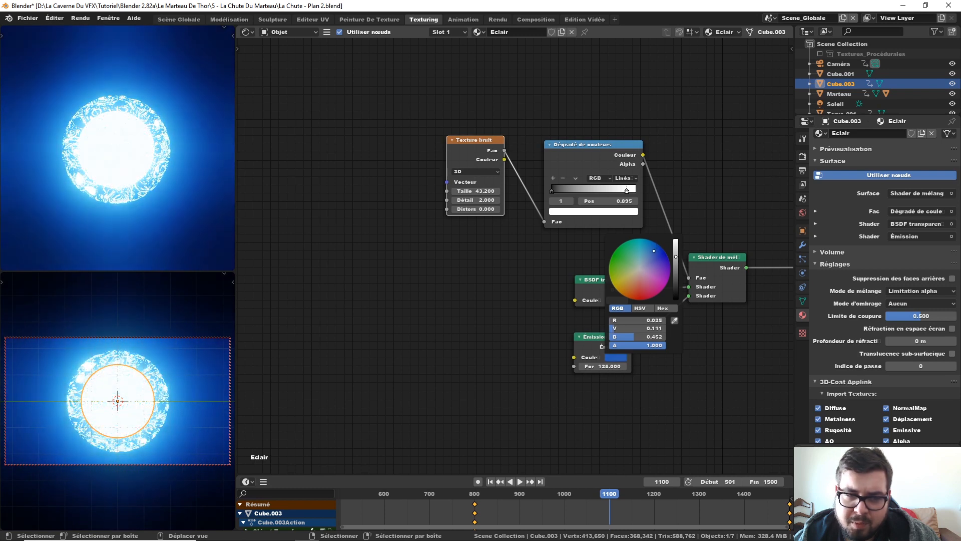
pyautogui.moveTo(658, 244); pyautogui.dragTo(657, 257)
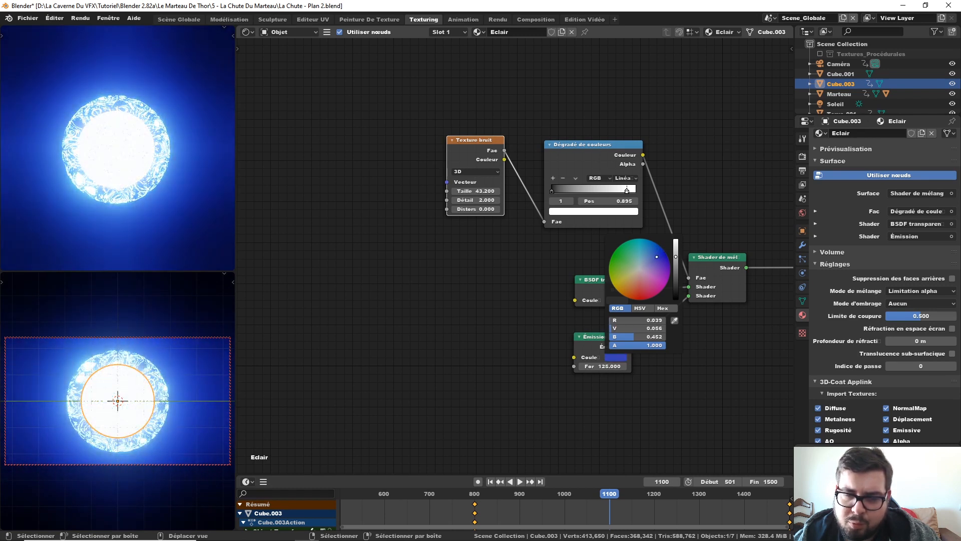
pyautogui.click(607, 366)
pyautogui.write('25')
pyautogui.press('Return')
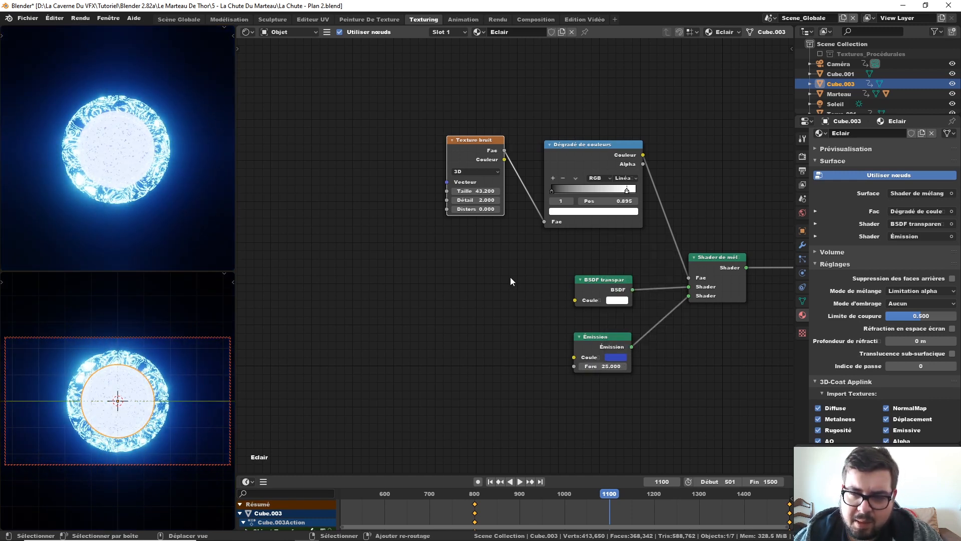
# - Set the Noise Texture's detail to 16 and its scale to 2
pyautogui.moveTo(509, 277); pyautogui.dragTo(522, 328, button='middle')
pyautogui.scroll(4, 59, 196)
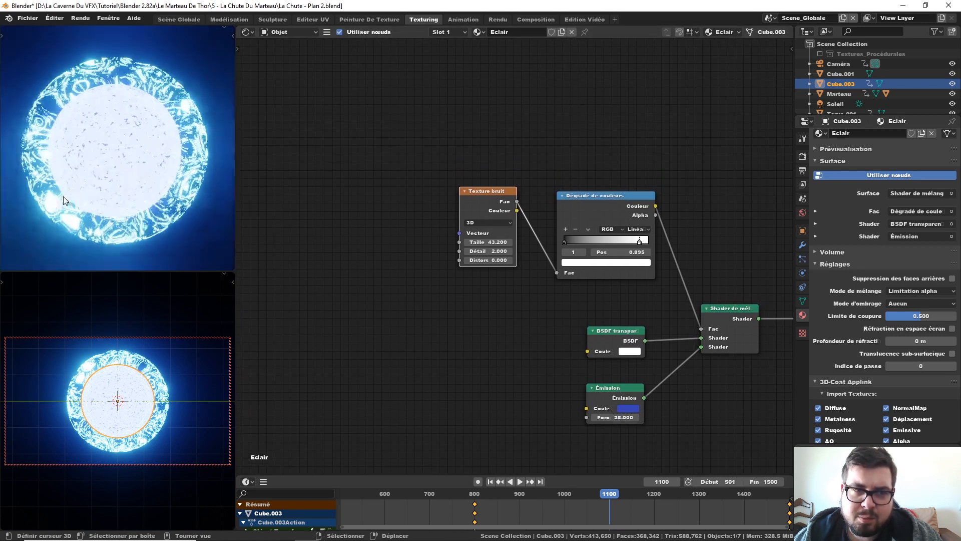
pyautogui.moveTo(488, 251); pyautogui.dragTo(485, 252)
pyautogui.moveTo(484, 243); pyautogui.dragTo(283, 243)
pyautogui.click(491, 242)
pyautogui.write('2.6')
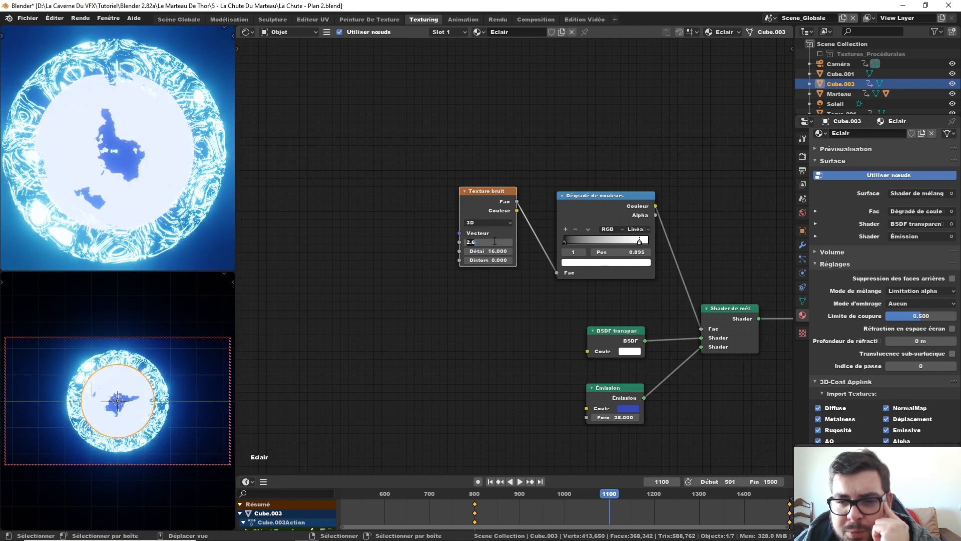
pyautogui.press('Return')
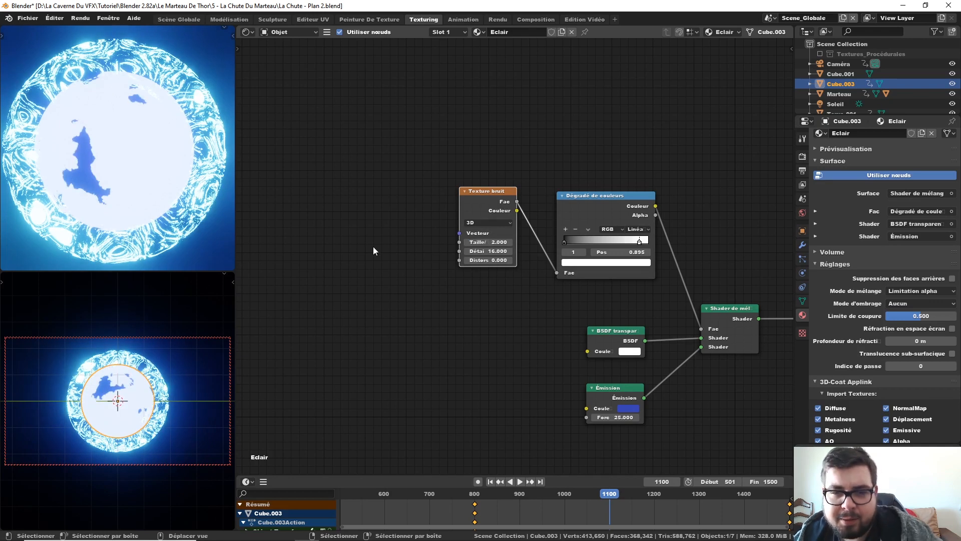
# - Add a Voronoi Texture node and connect its Distance output to the Noise Texture's Vector input
pyautogui.hotkey('shift', 'a')
pyautogui.moveTo(374, 247)
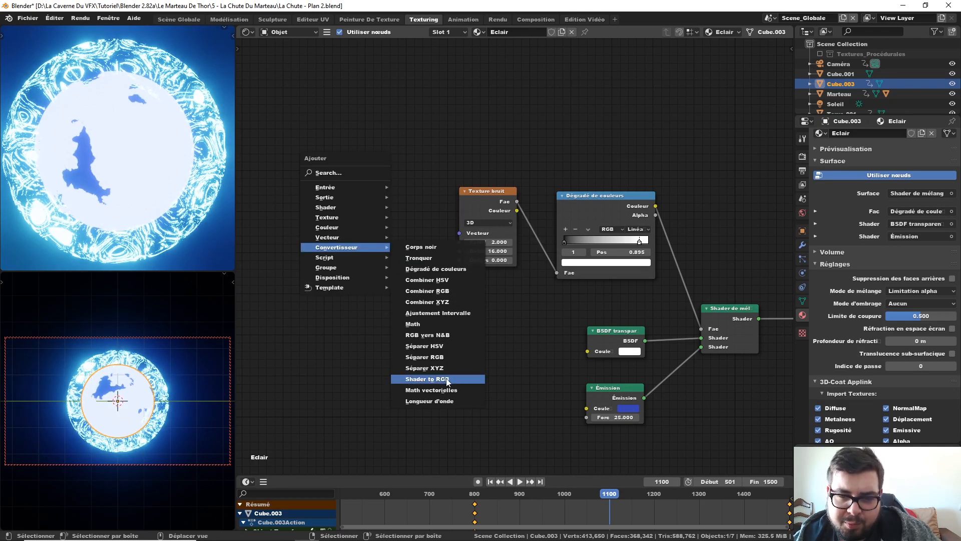
pyautogui.moveTo(345, 216)
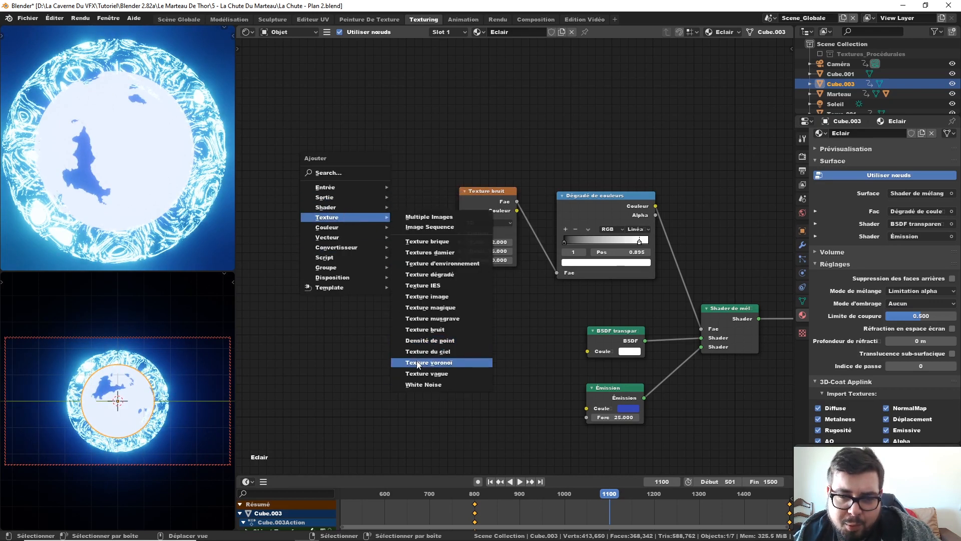
pyautogui.click(416, 361)
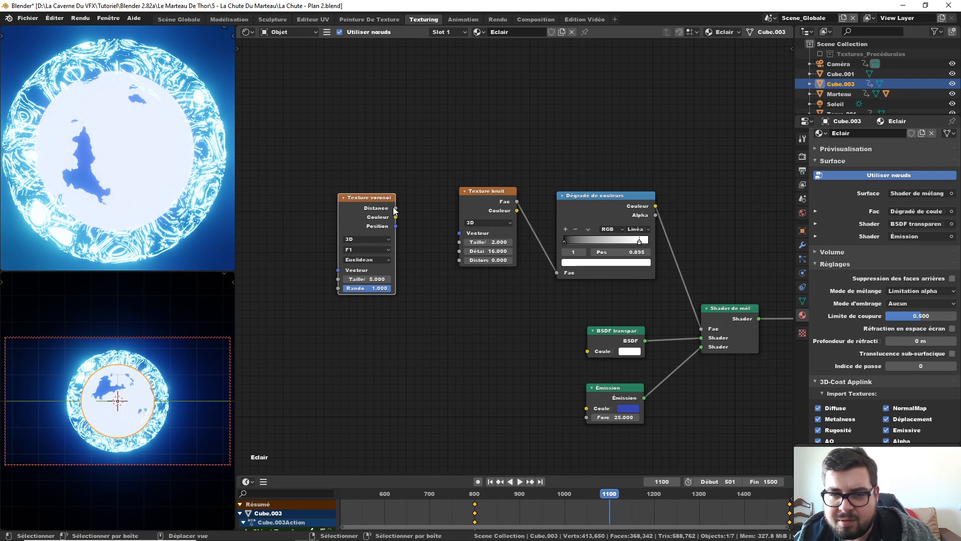
pyautogui.moveTo(395, 208); pyautogui.dragTo(459, 233)
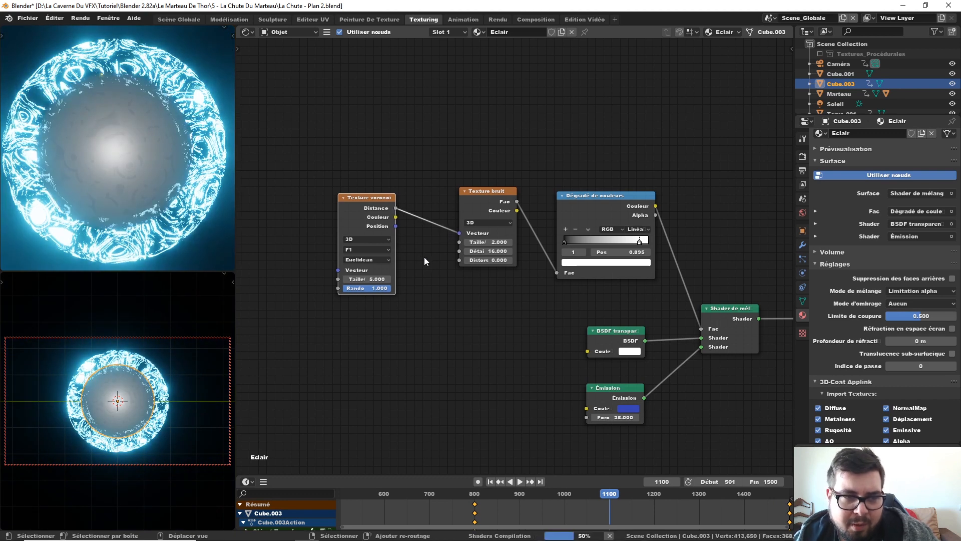
# - Set the Voronoi Texture to Distance To Edge with scale -1.7, and the Noise Texture to scale 32.4 and distortion 0.5
pyautogui.moveTo(425, 256); pyautogui.dragTo(485, 226, button='middle')
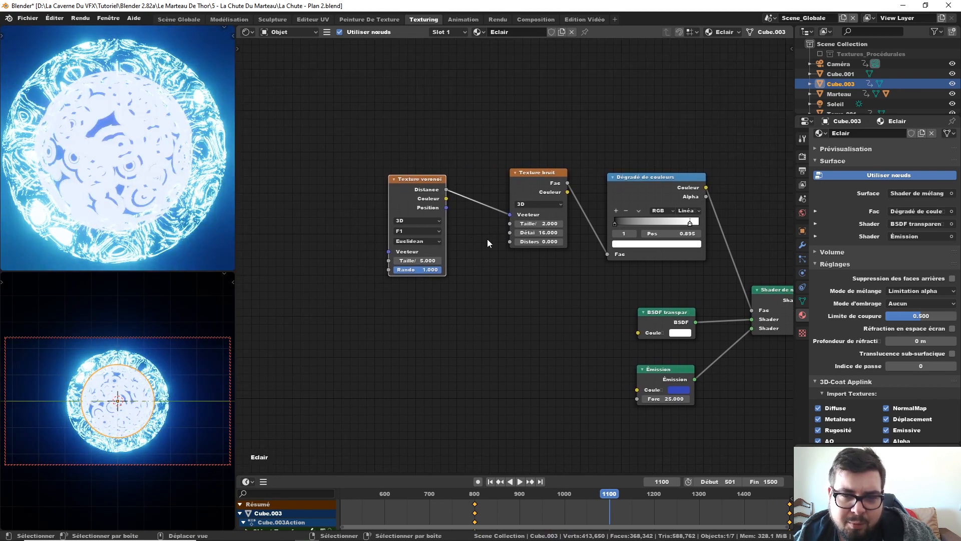
pyautogui.scroll(2, 487, 239)
pyautogui.click(425, 230)
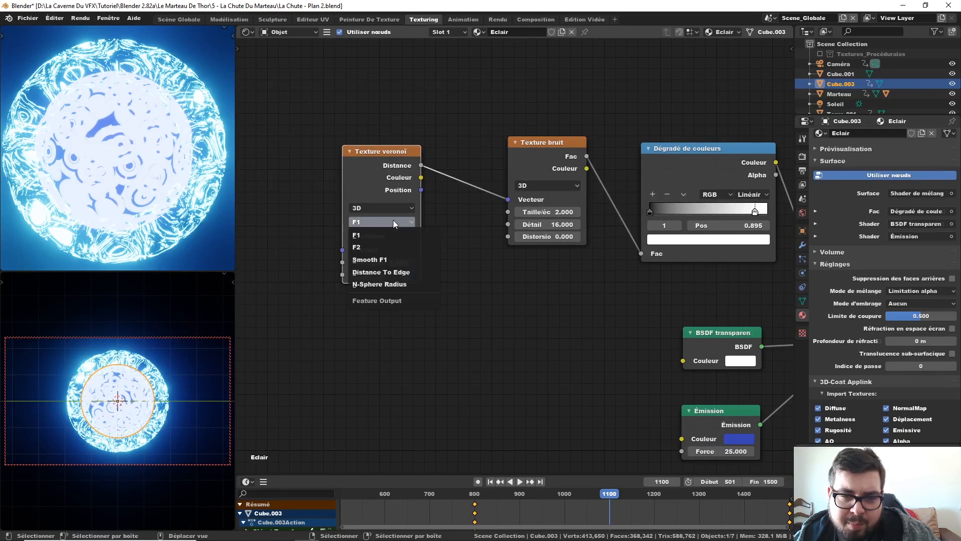
pyautogui.click(410, 271)
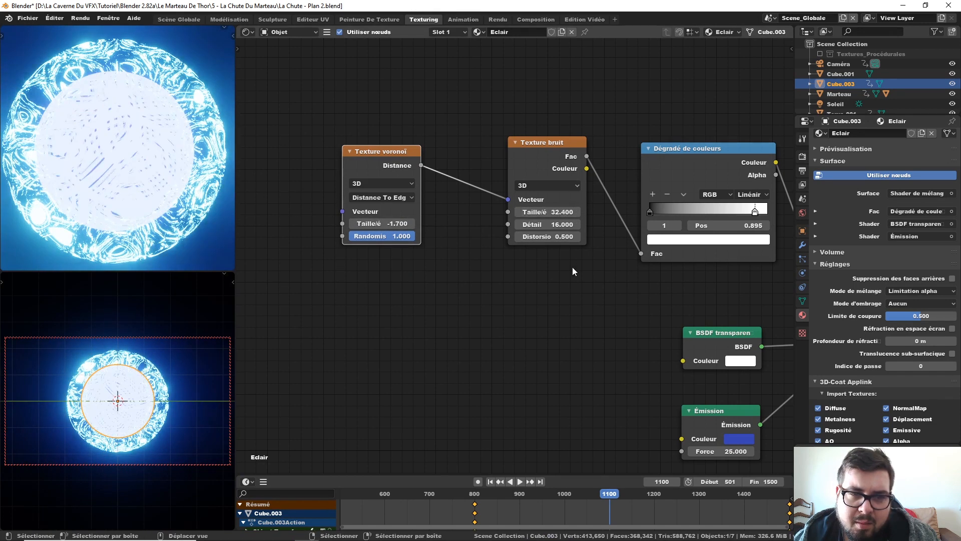
# - Move the ColorRamp's white stop to 1.000 and its black stop to 0.209
pyautogui.scroll(-2, 572, 266)
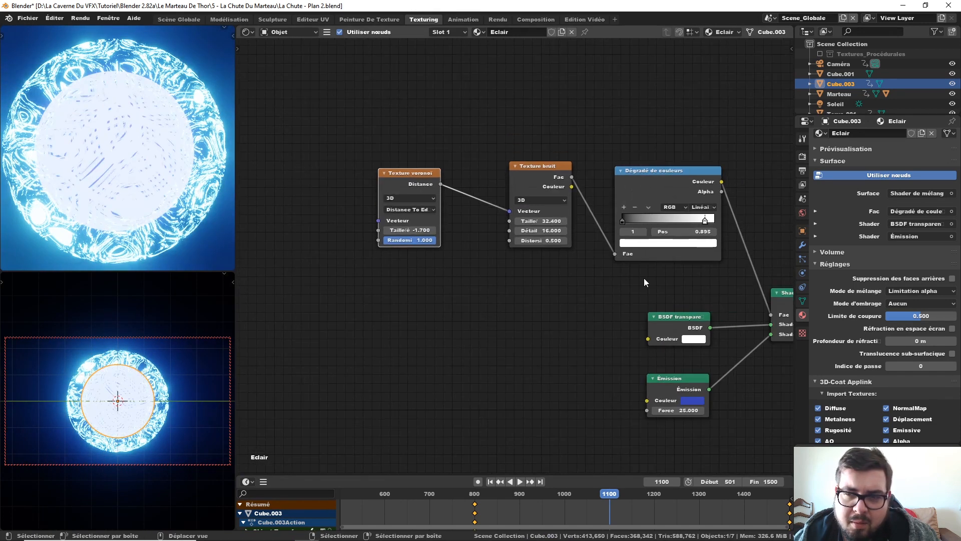
pyautogui.keyDown('ctrl'); pyautogui.hscroll(2, 644, 278); pyautogui.keyUp('ctrl')
pyautogui.moveTo(663, 211); pyautogui.dragTo(686, 212)
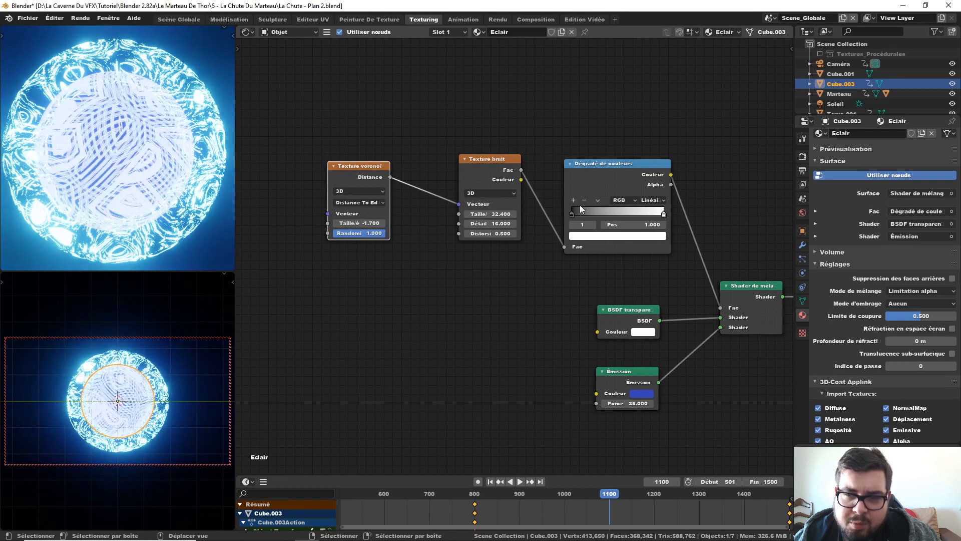
pyautogui.moveTo(580, 205); pyautogui.dragTo(590, 212)
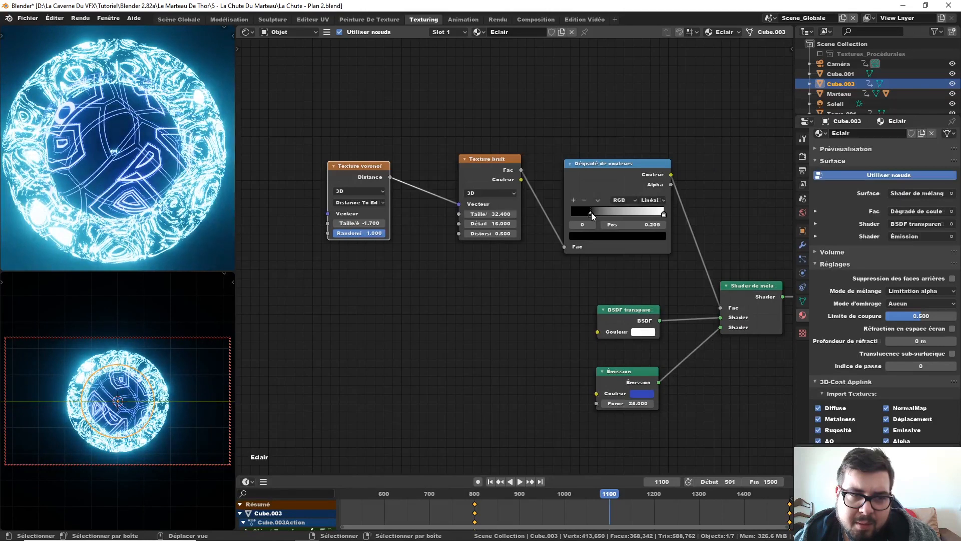
# - Add a Musgrave Texture node and connect its Fac output to the Voronoi Texture's Vector input
pyautogui.scroll(-3, 503, 292)
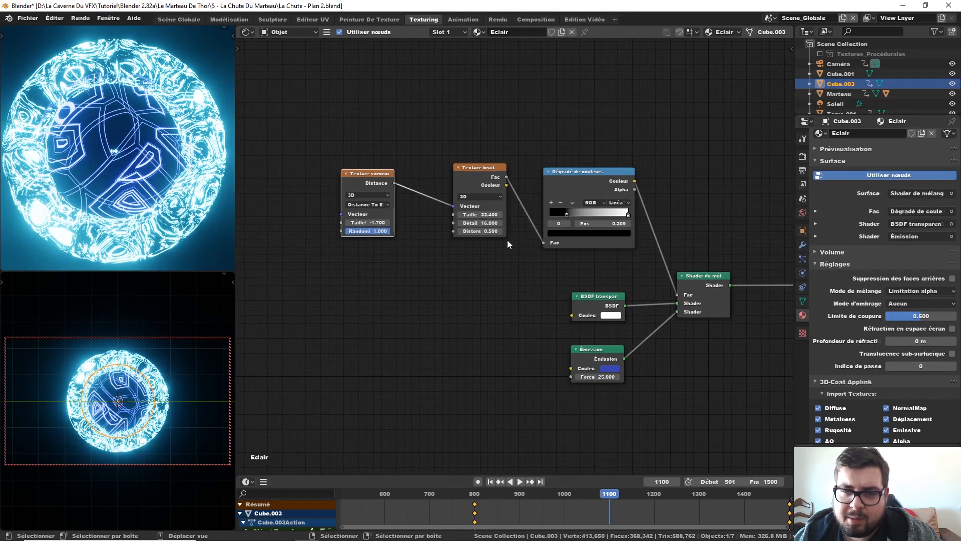
pyautogui.moveTo(483, 173); pyautogui.dragTo(458, 172)
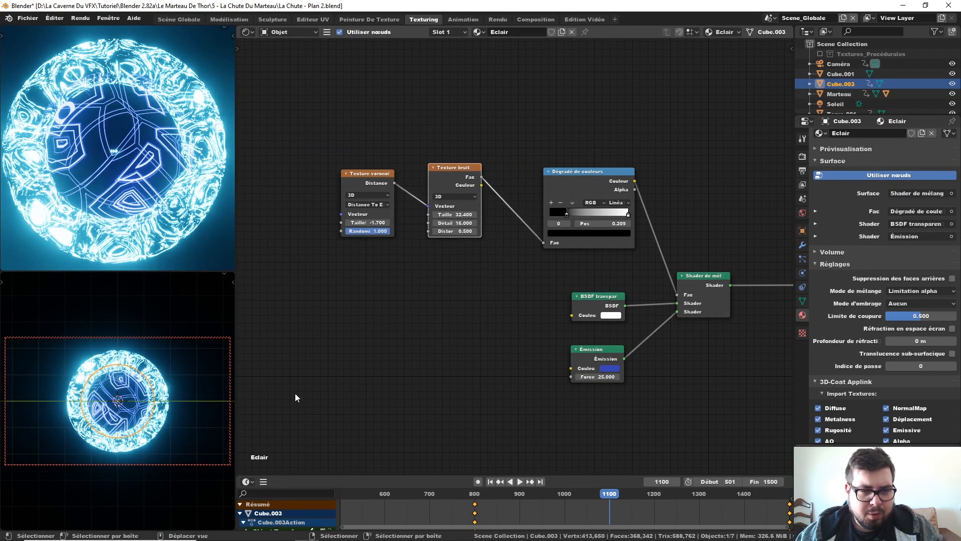
pyautogui.hotkey('shift', 'a')
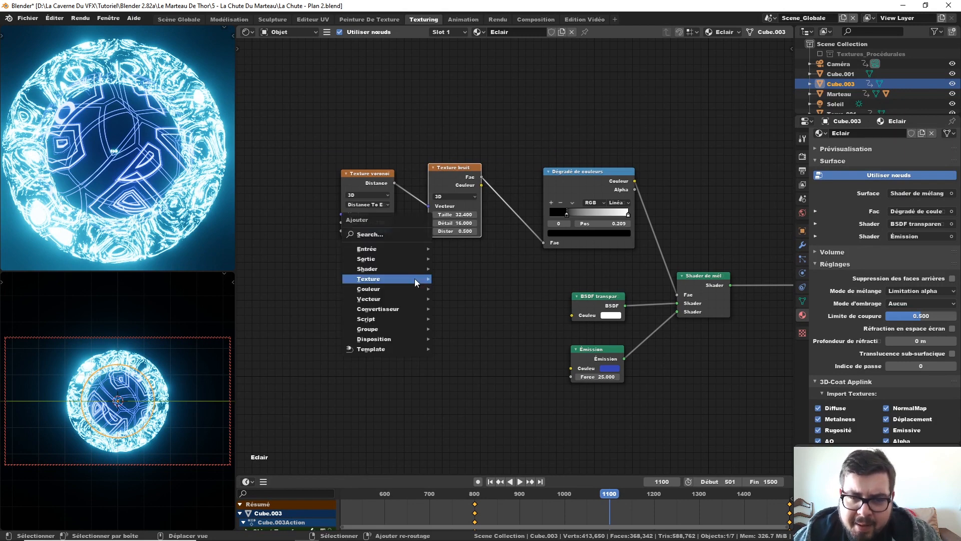
pyautogui.moveTo(415, 278)
pyautogui.click(503, 377)
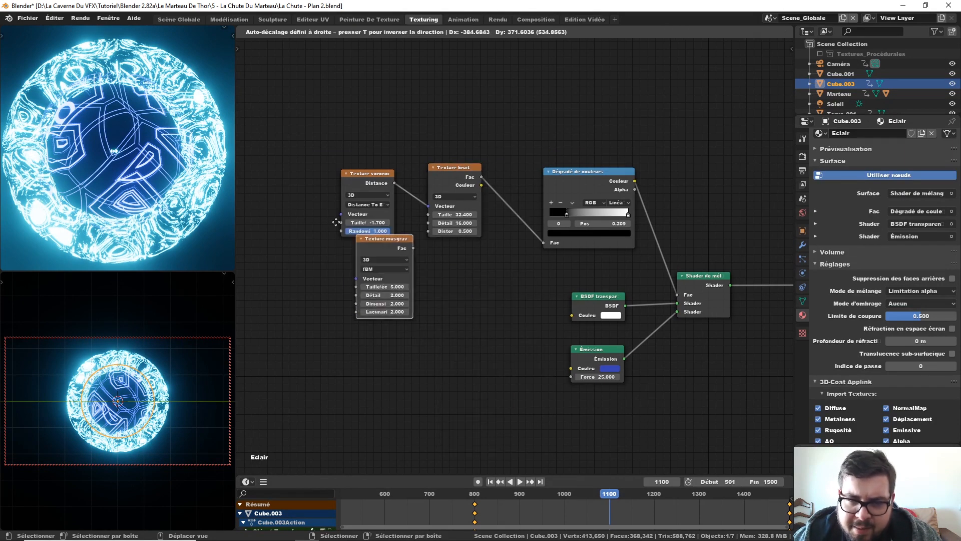
pyautogui.click(260, 180)
pyautogui.moveTo(304, 184); pyautogui.dragTo(350, 221)
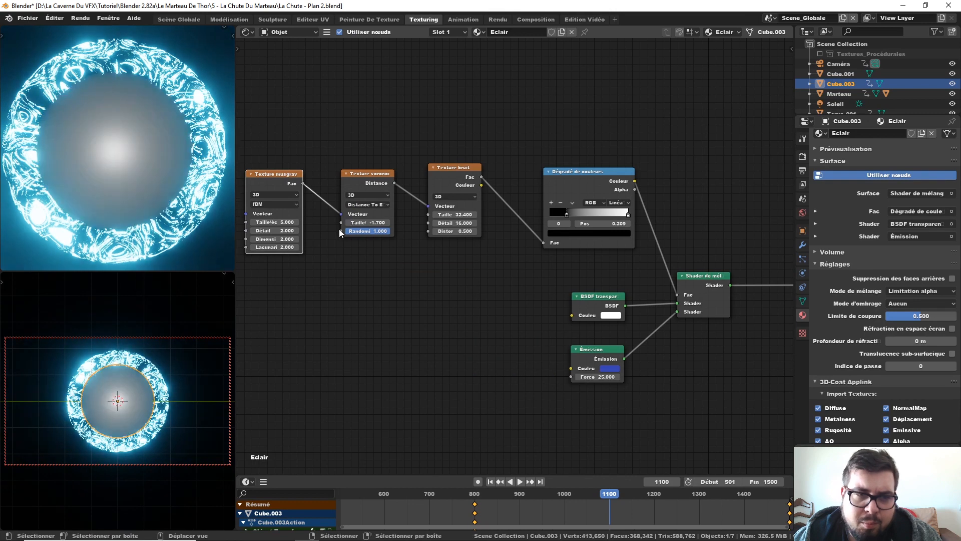
# - Set the Musgrave Texture's scale to 10, detail to 16 and dimension to 0.2
pyautogui.moveTo(331, 253); pyautogui.dragTo(394, 247, button='middle')
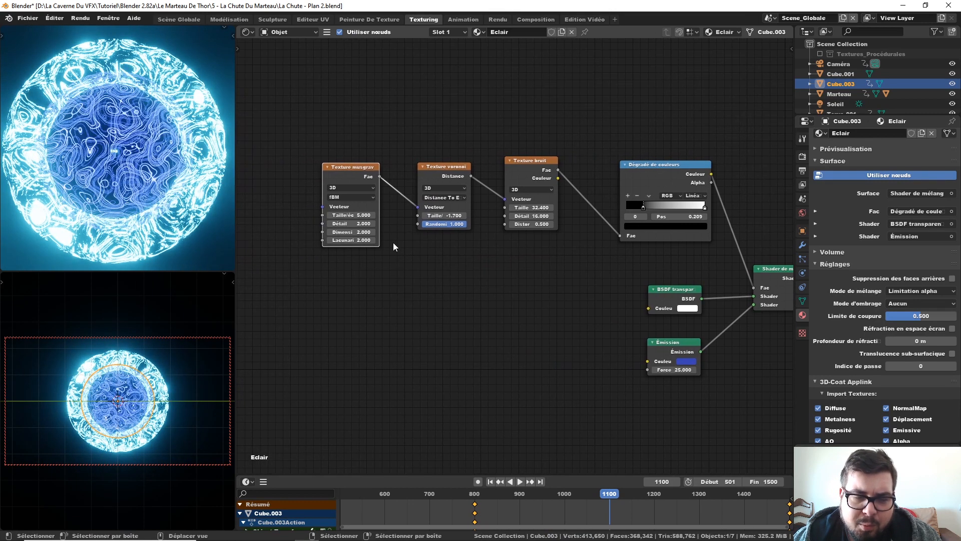
pyautogui.moveTo(358, 216)
pyautogui.mouseDown()
pyautogui.moveTo(336, 215)
pyautogui.moveTo(357, 215)
pyautogui.mouseUp()
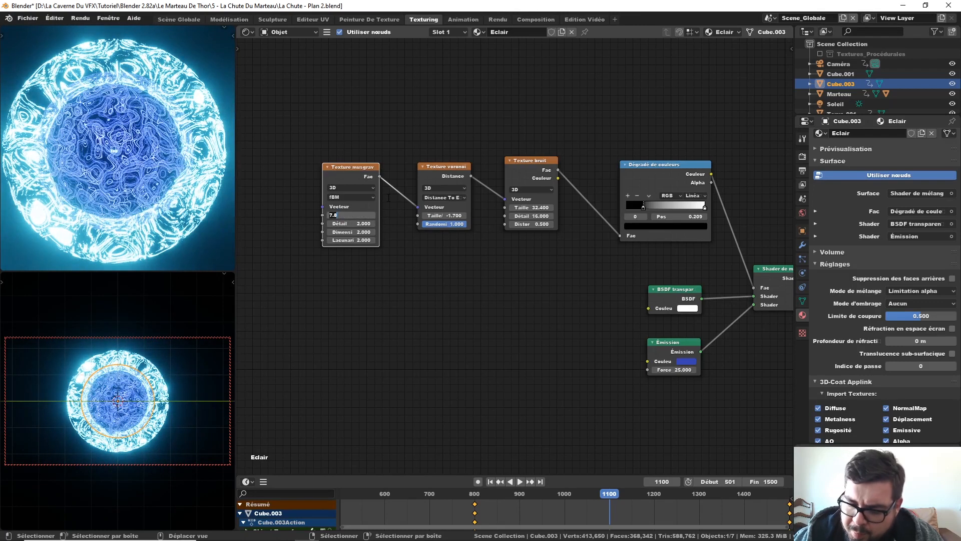
pyautogui.write('0')
pyautogui.press('Return')
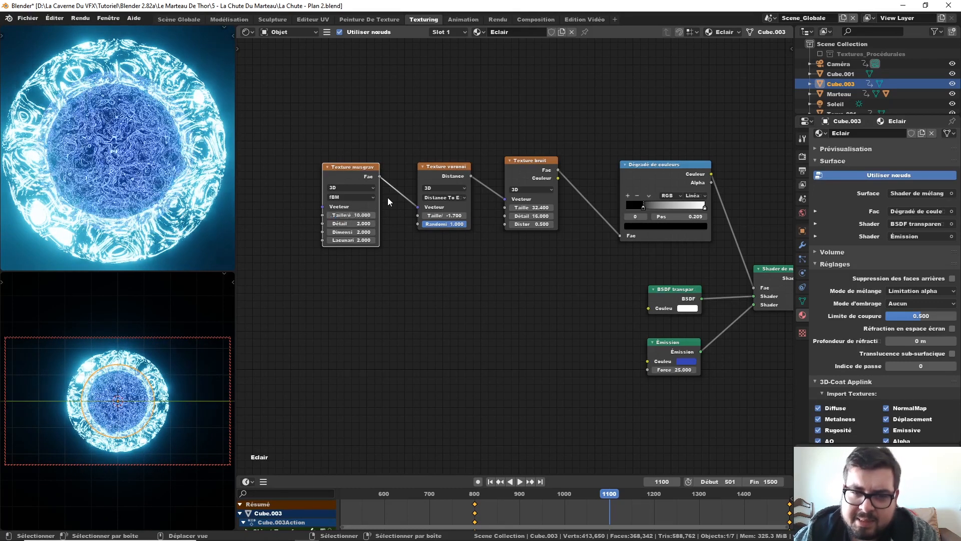
pyautogui.moveTo(342, 223)
pyautogui.mouseDown()
pyautogui.moveTo(363, 224)
pyautogui.moveTo(367, 233)
pyautogui.moveTo(355, 233)
pyautogui.mouseUp()
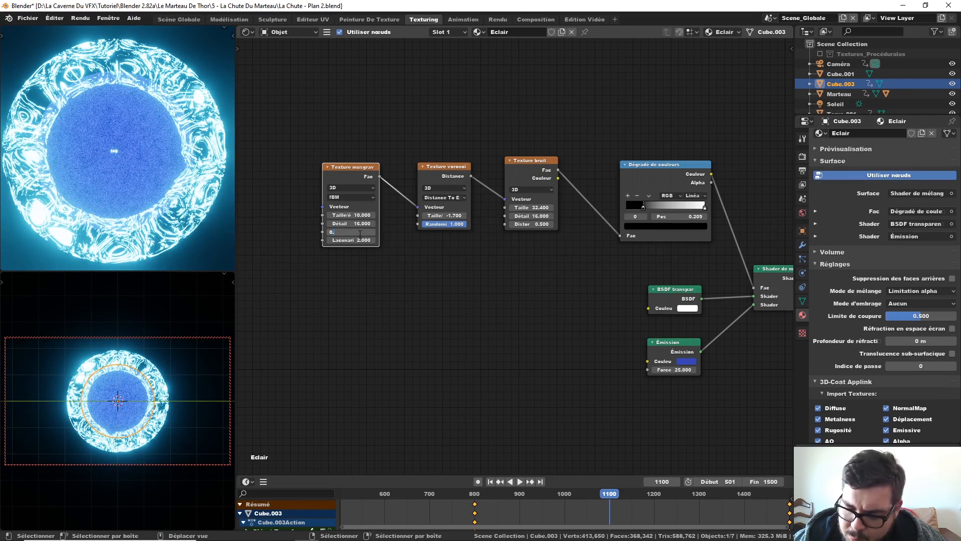
pyautogui.write('200')
pyautogui.press('Return')
# - Try a lacunarity of 1.1 on the Musgrave Texture and settle on 0.9
pyautogui.scroll(3, 144, 190)
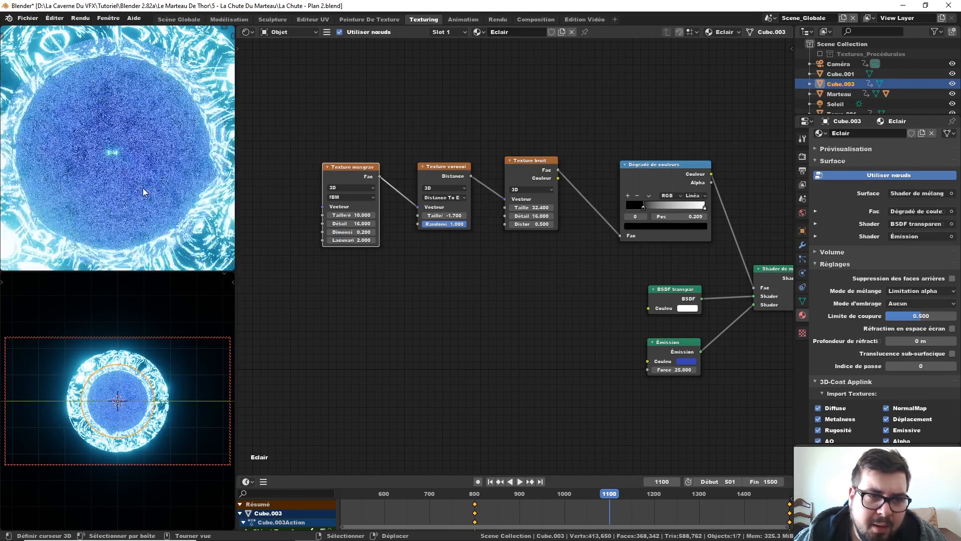
pyautogui.moveTo(355, 240)
pyautogui.mouseDown()
pyautogui.moveTo(365, 240)
pyautogui.moveTo(336, 240)
pyautogui.moveTo(348, 240)
pyautogui.mouseUp()
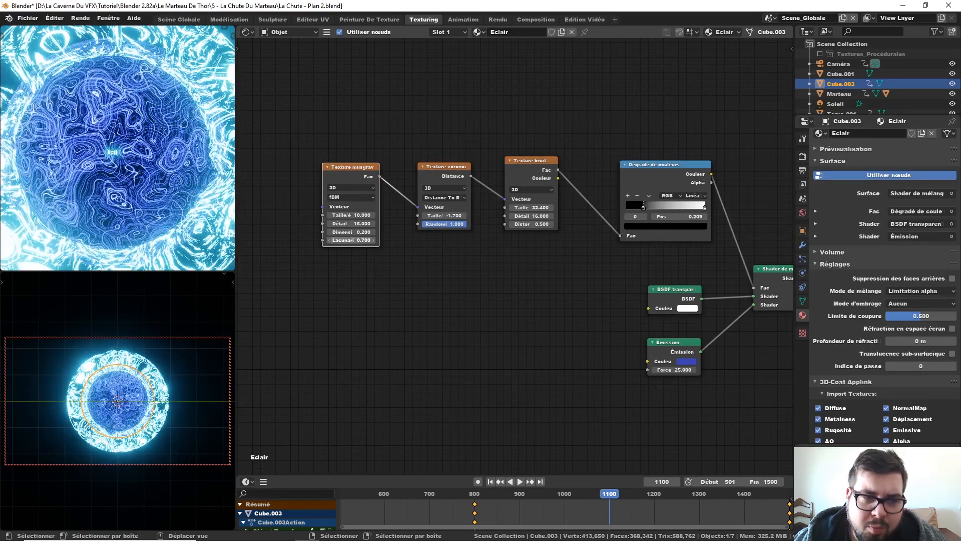
pyautogui.click(347, 241)
pyautogui.write('1.1')
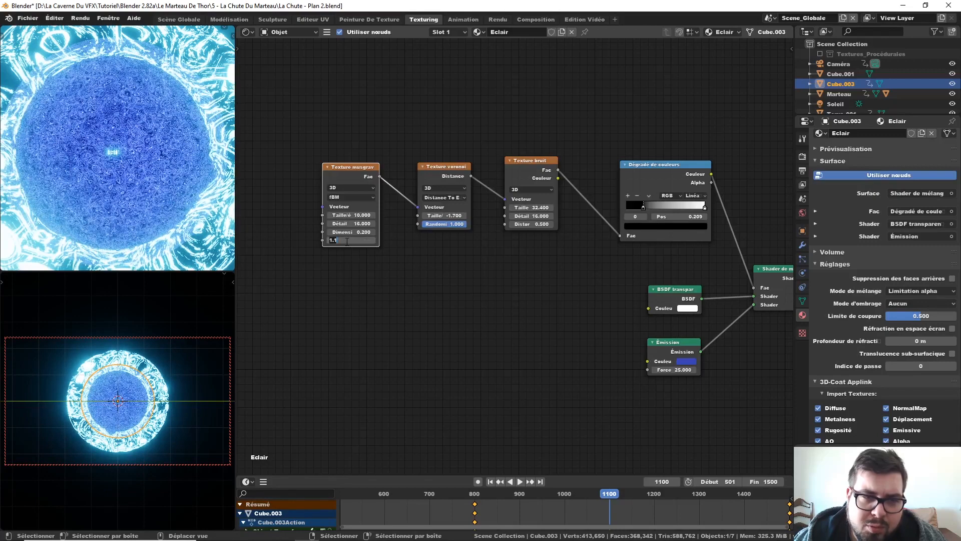
pyautogui.write('0.9')
pyautogui.press('Return')
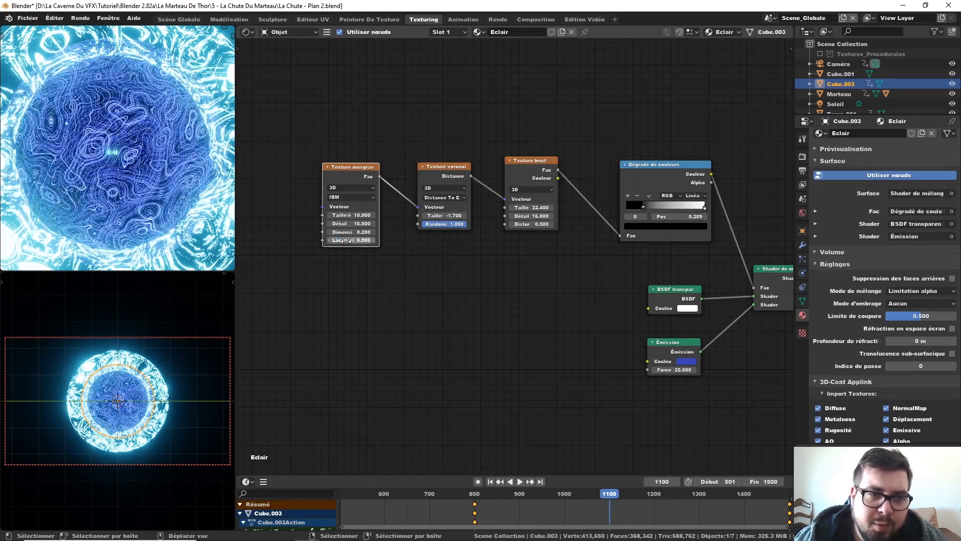
# - Set the Voronoi Texture's scale to -0.1, and the Noise Texture's scale to 21.7 and distortion to 0
pyautogui.click(443, 215)
pyautogui.write('0.2')
pyautogui.press('Return')
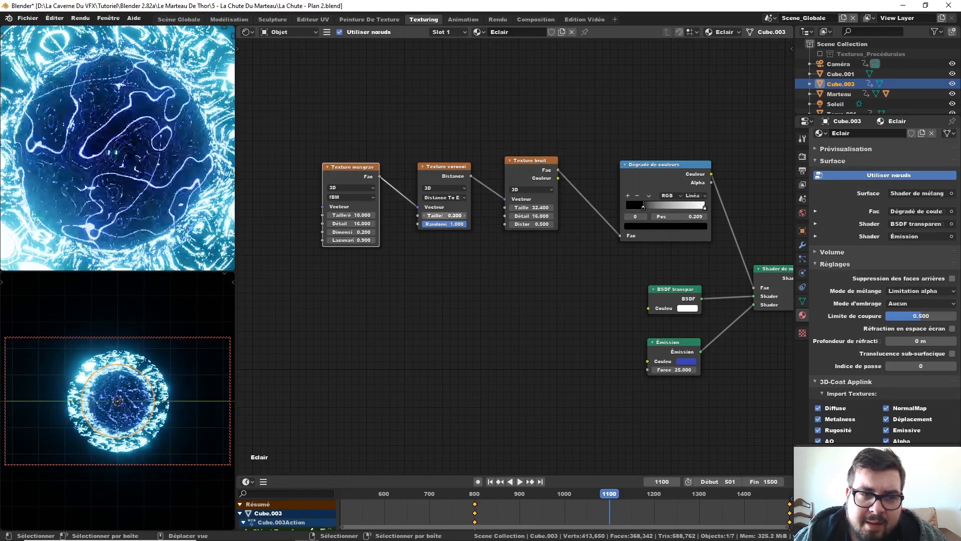
pyautogui.moveTo(452, 215); pyautogui.dragTo(448, 216)
pyautogui.moveTo(516, 260); pyautogui.dragTo(474, 259, button='middle')
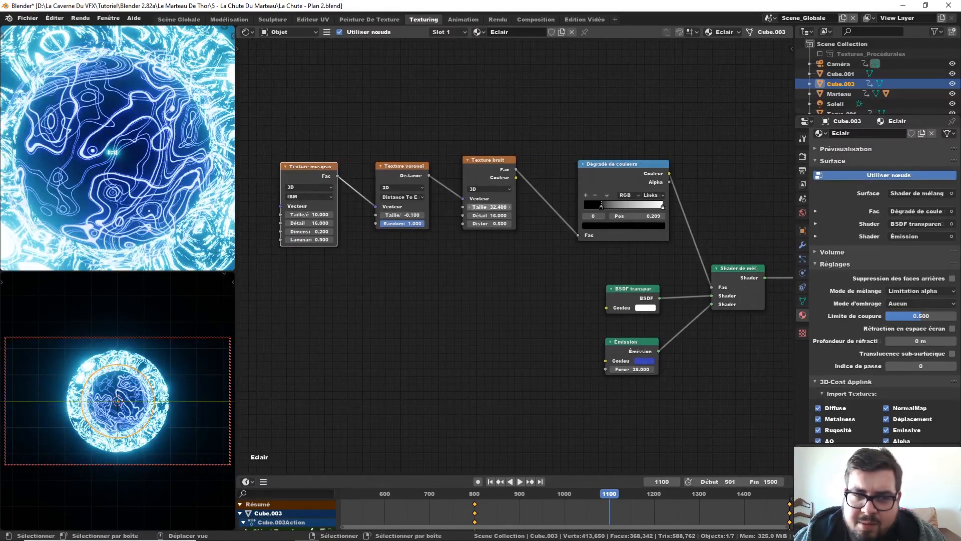
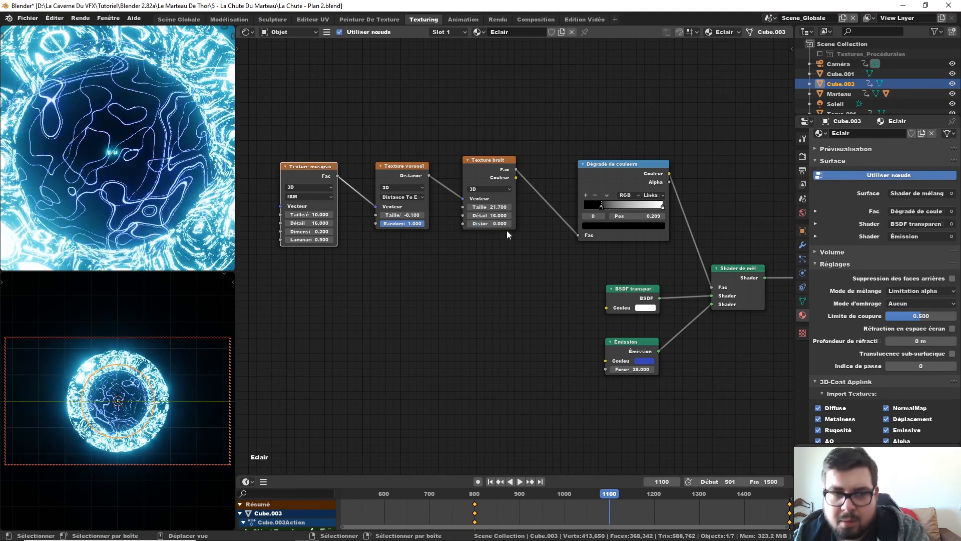
# - Move the ColorRamp's black stop to 0.155, keeping the white stop at 1.000
pyautogui.moveTo(603, 205)
pyautogui.mouseDown()
pyautogui.moveTo(614, 205)
pyautogui.moveTo(584, 206)
pyautogui.mouseUp()
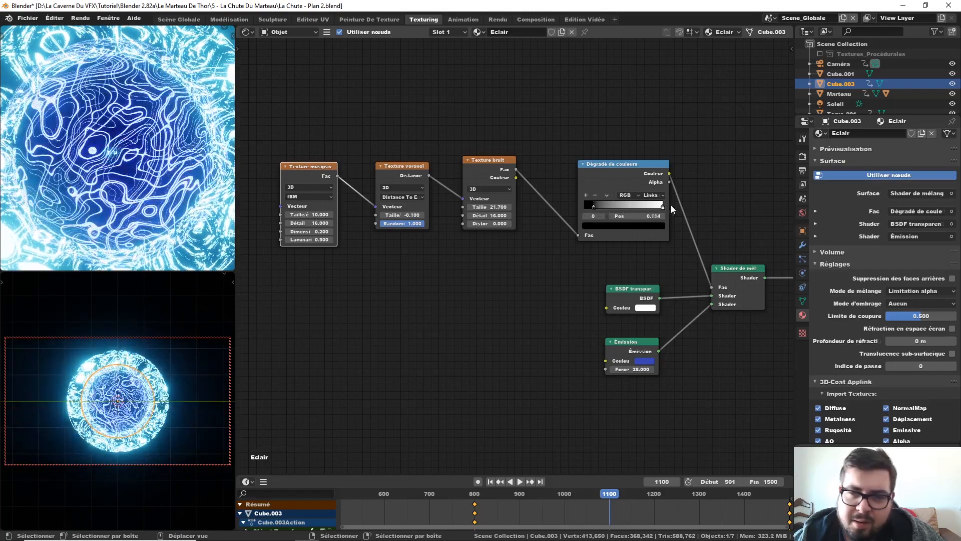
pyautogui.moveTo(663, 205); pyautogui.dragTo(701, 203)
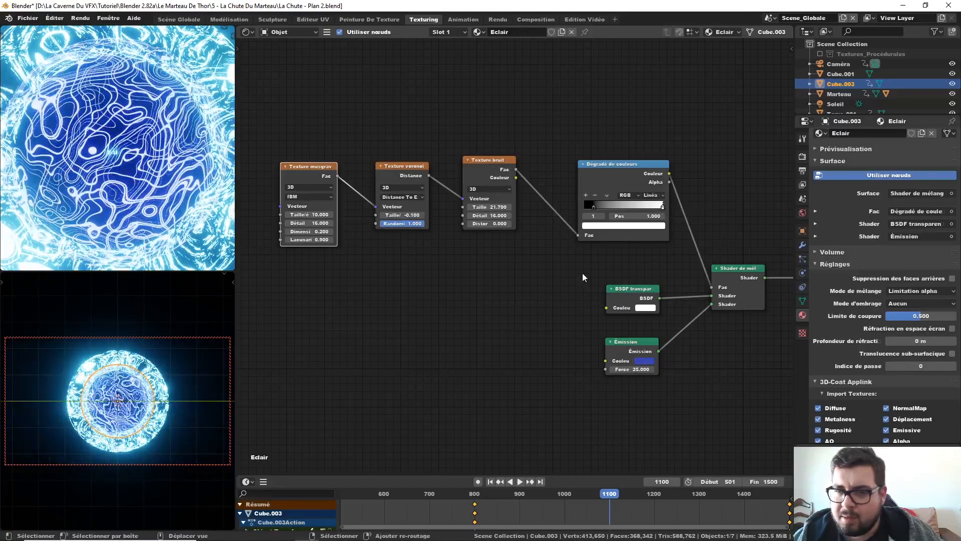
pyautogui.moveTo(594, 207); pyautogui.dragTo(582, 208)
pyautogui.moveTo(533, 277); pyautogui.dragTo(515, 228, button='middle')
pyautogui.scroll(-1, 517, 227)
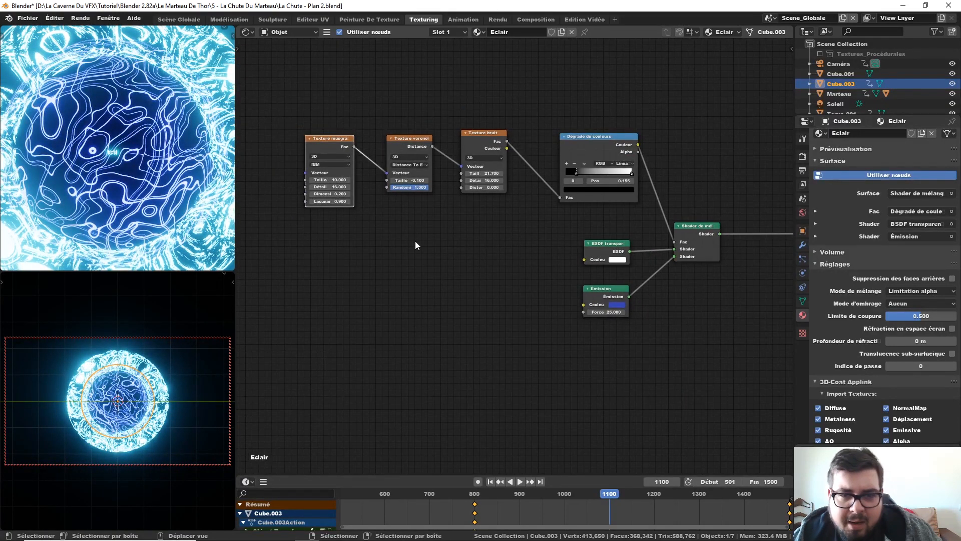
# - Add a second Voronoi Texture node before the Musgrave Texture and connect its Distance output to the Musgrave's Vector input
pyautogui.moveTo(416, 245); pyautogui.dragTo(473, 255, button='middle')
pyautogui.hotkey('shift', 'a')
pyautogui.moveTo(439, 251)
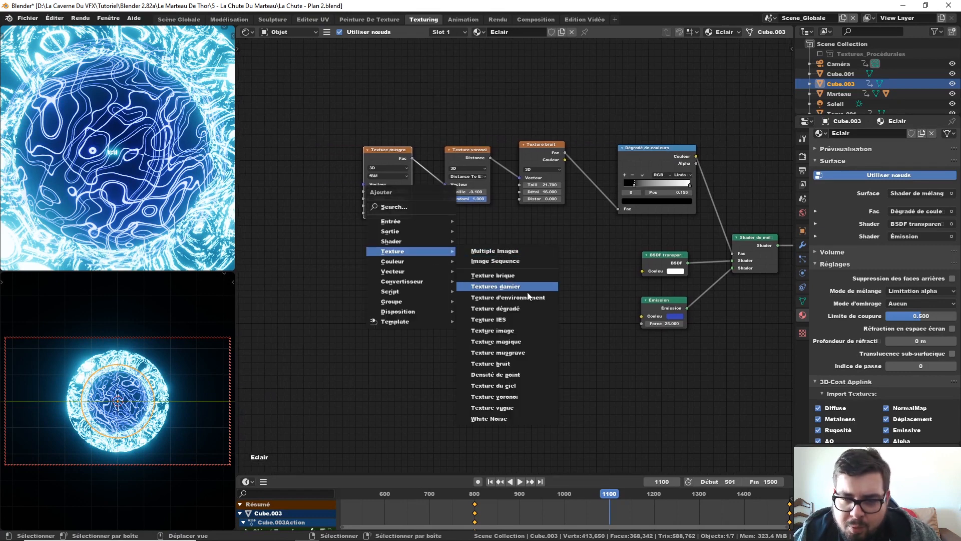
pyautogui.click(527, 397)
pyautogui.click(277, 175)
pyautogui.moveTo(301, 161); pyautogui.dragTo(368, 189)
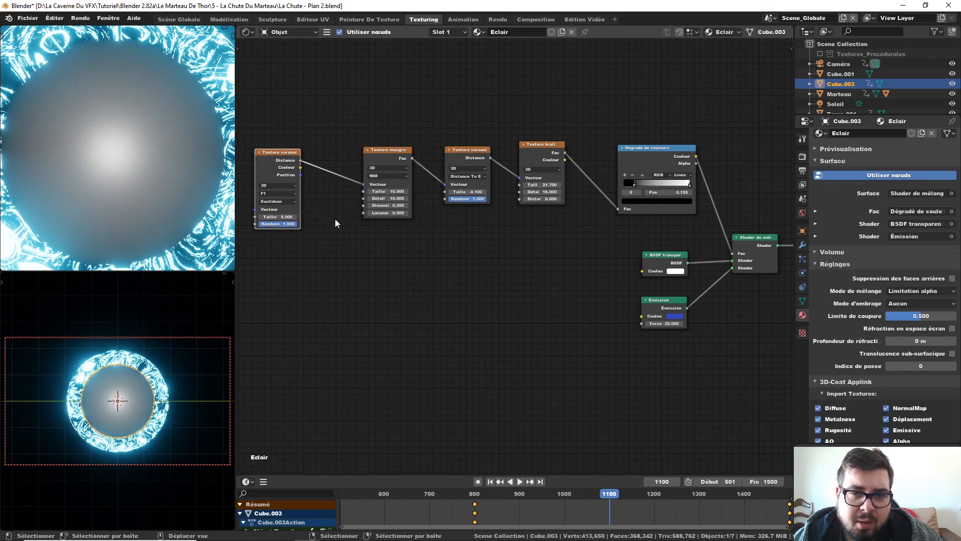
# - Set the new Voronoi Texture to Distance To Edge with a scale of 10
pyautogui.moveTo(367, 218); pyautogui.dragTo(412, 220, button='middle')
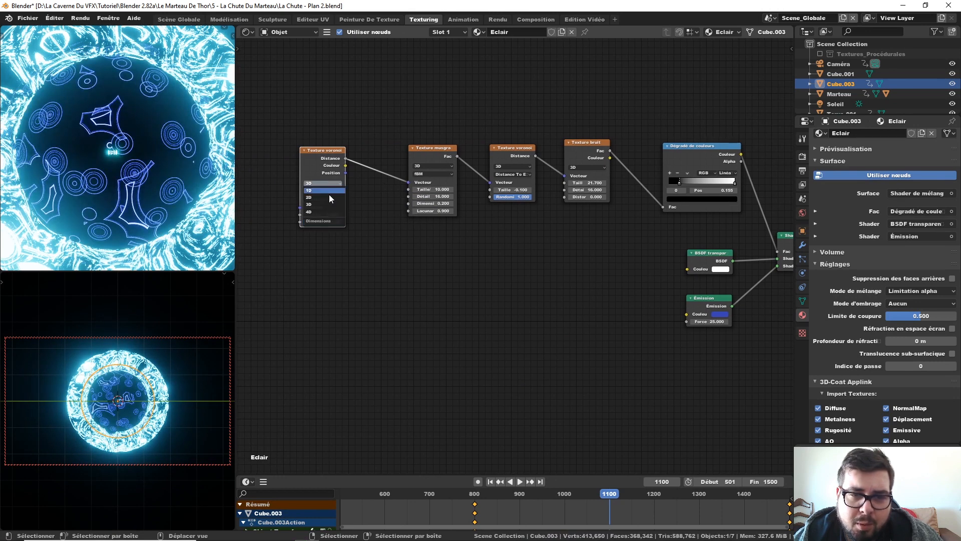
pyautogui.click(328, 191)
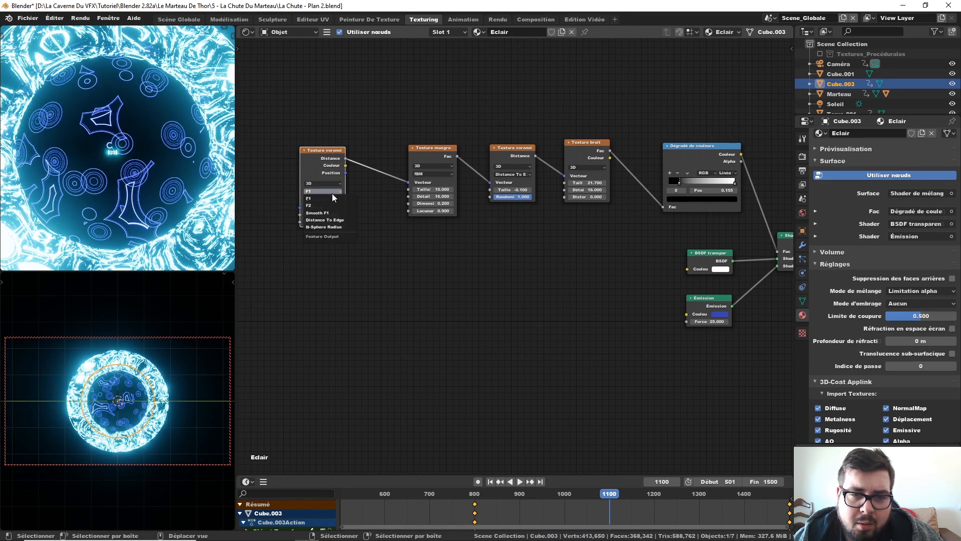
pyautogui.click(334, 219)
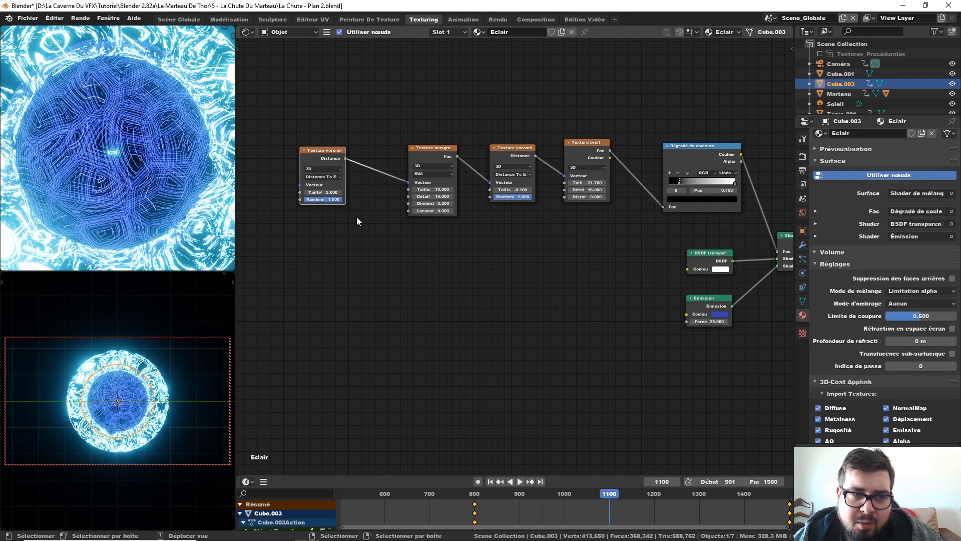
pyautogui.moveTo(332, 193)
pyautogui.mouseDown()
pyautogui.moveTo(318, 192)
pyautogui.moveTo(331, 192)
pyautogui.mouseUp()
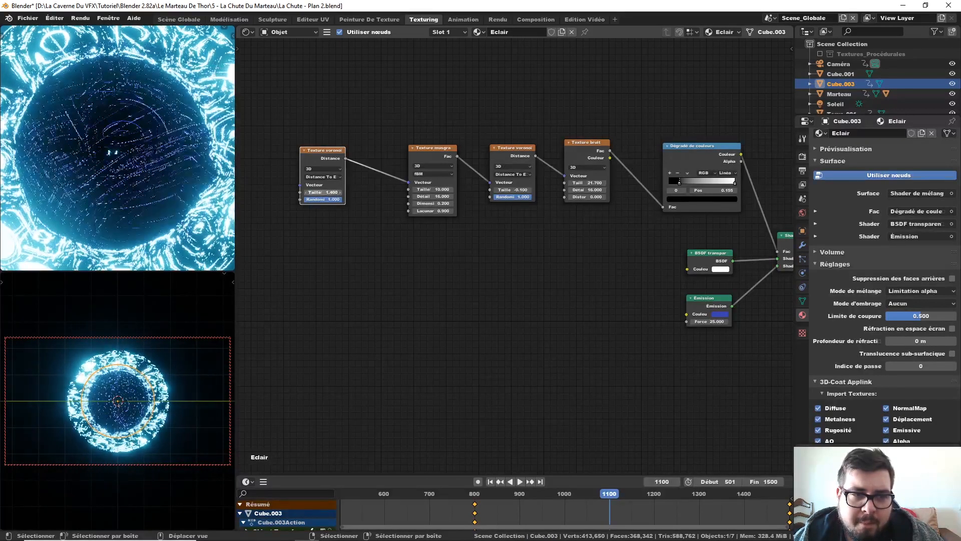
pyautogui.moveTo(332, 192); pyautogui.dragTo(337, 192)
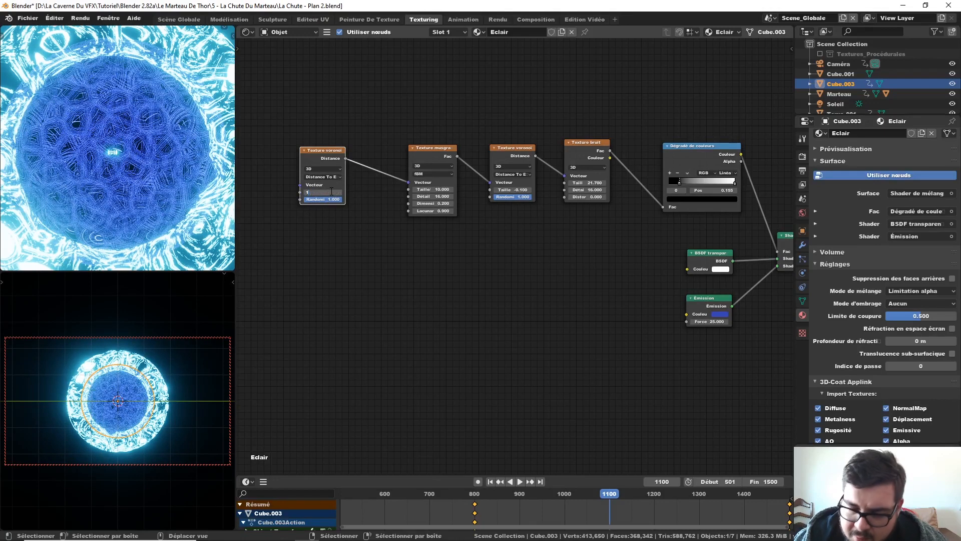
pyautogui.write('0')
pyautogui.press('Return')
# - Add another Musgrave Texture at the start of the chain and connect its Fac output to the first Voronoi Texture's Vector input
pyautogui.moveTo(317, 152); pyautogui.dragTo(347, 159)
pyautogui.moveTo(294, 192); pyautogui.dragTo(328, 200, button='middle')
pyautogui.hotkey('shift', 'a')
pyautogui.moveTo(328, 199)
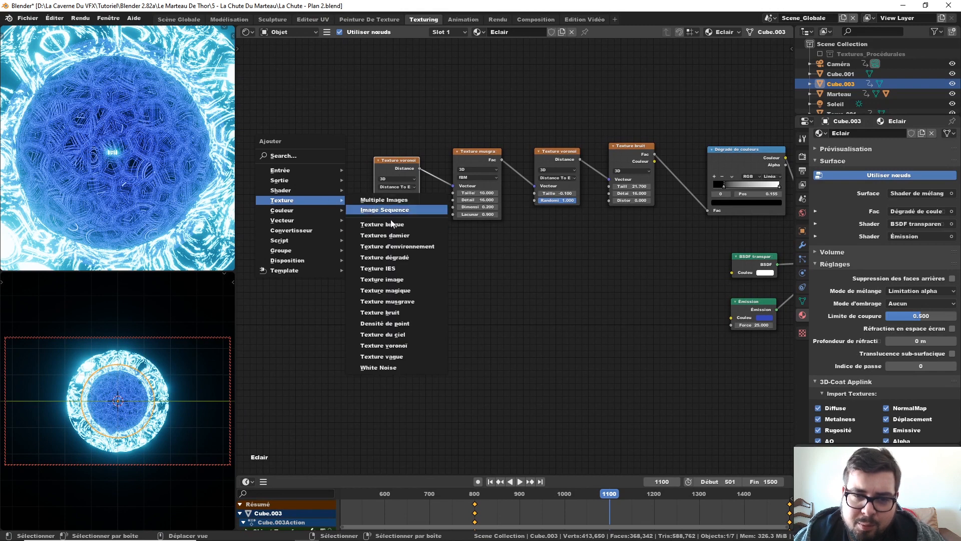
pyautogui.click(419, 296)
pyautogui.click(280, 160)
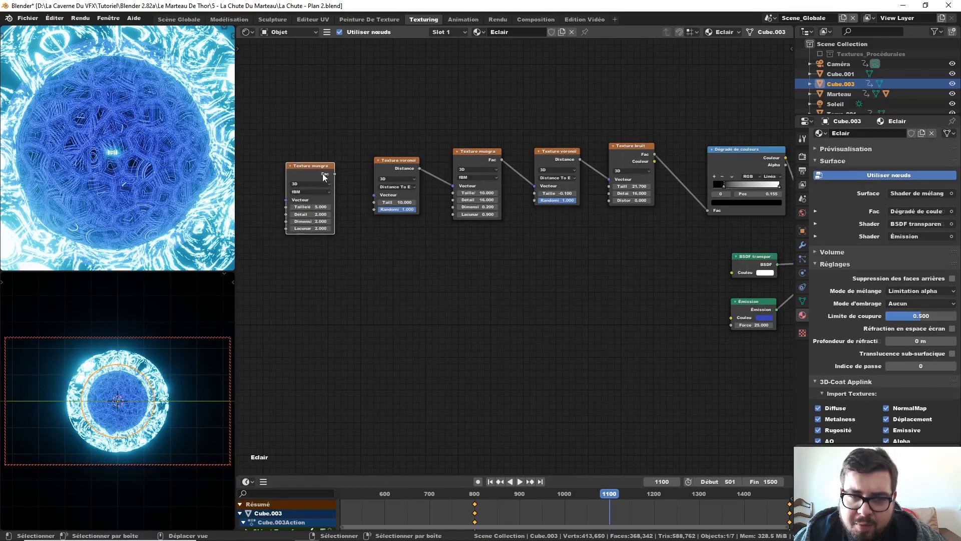
pyautogui.moveTo(335, 174); pyautogui.dragTo(375, 195)
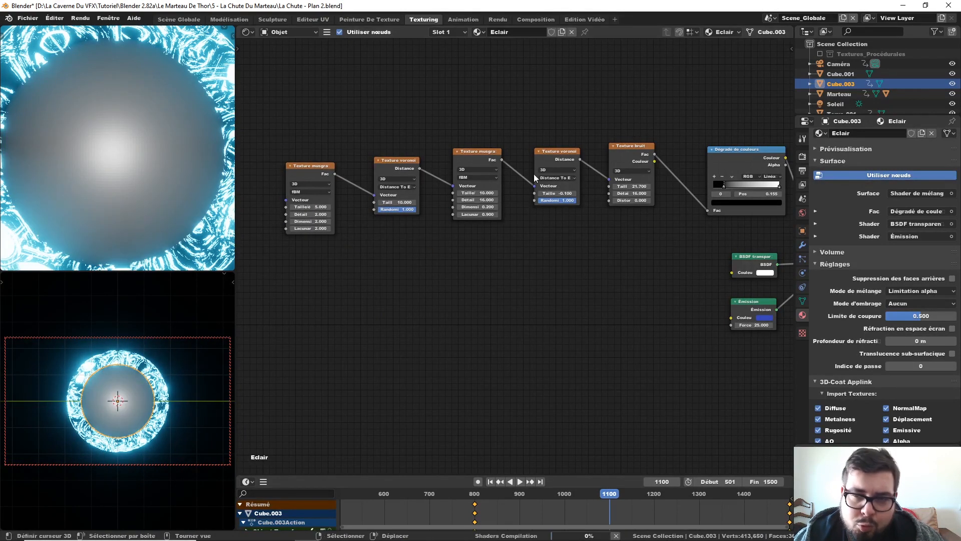
# - Set the ColorRamp's white stop to 1.000 and move its black stop to the dark end of the gradient
pyautogui.moveTo(387, 130); pyautogui.dragTo(421, 131, button='middle')
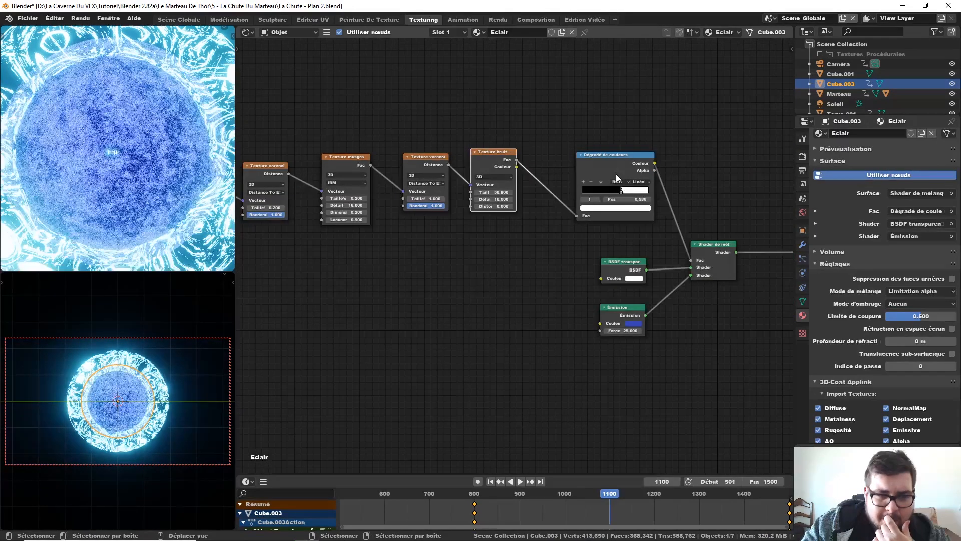
pyautogui.moveTo(622, 191); pyautogui.dragTo(697, 195)
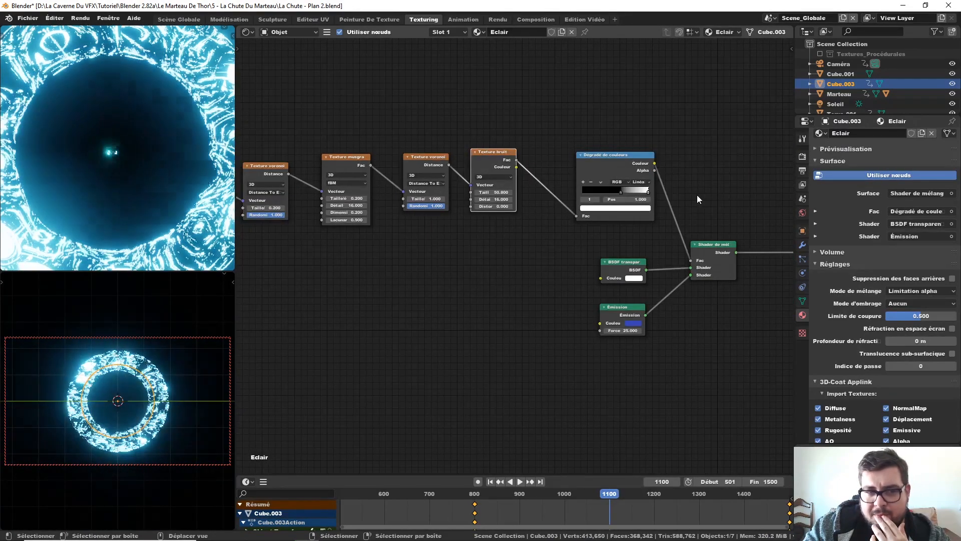
pyautogui.moveTo(620, 192); pyautogui.dragTo(653, 189)
pyautogui.scroll(-3, 456, 275)
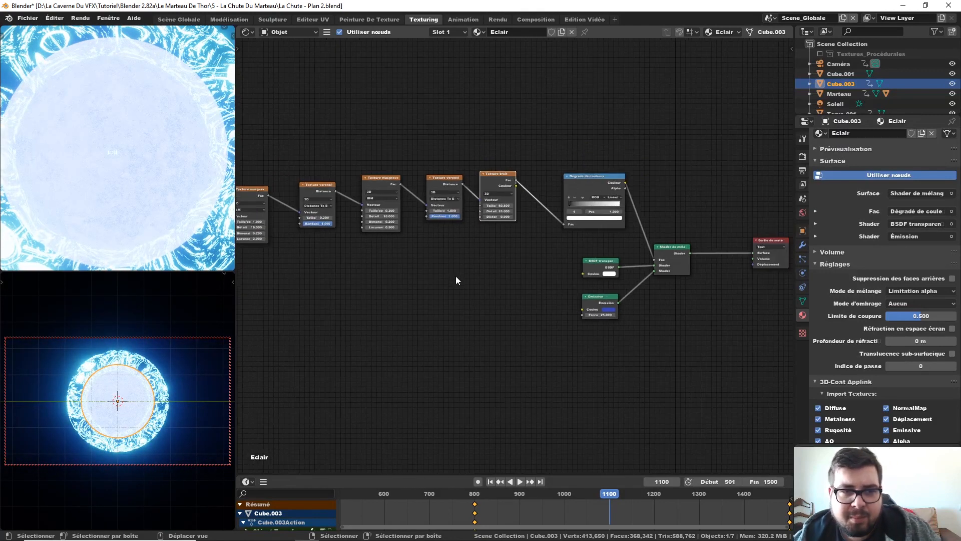
# - Delete both Musgrave Texture nodes and both Voronoi Texture nodes from the chain feeding the Noise Texture
pyautogui.moveTo(456, 276); pyautogui.dragTo(621, 224, button='middle')
pyautogui.click(418, 137)
pyautogui.press('x')
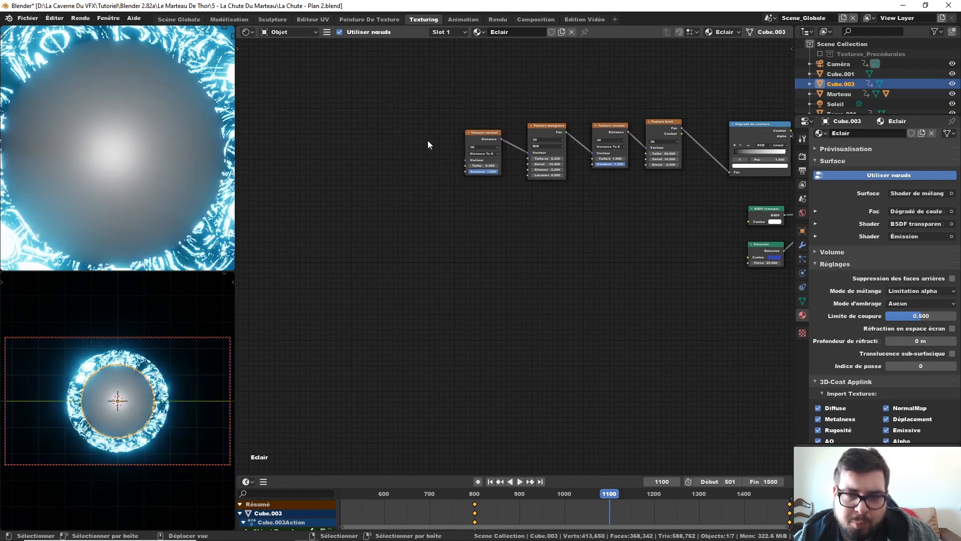
pyautogui.click(483, 133)
pyautogui.press('x')
pyautogui.click(545, 125)
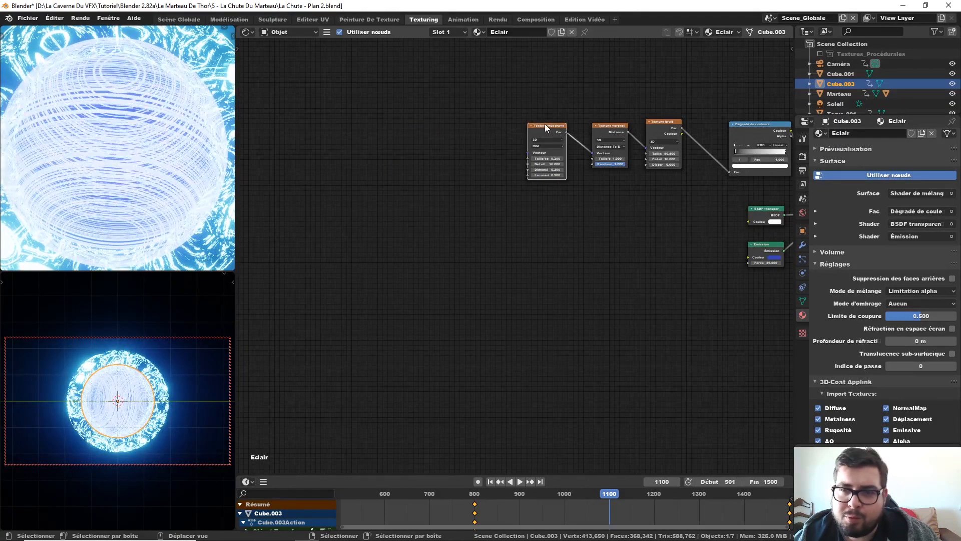
pyautogui.press('x')
pyautogui.moveTo(599, 138); pyautogui.dragTo(506, 172, button='middle')
pyautogui.click(528, 158)
pyautogui.press('x')
# - Add a Voronoi Texture node set to Smooth F1 and connect its Distance output to the Noise Texture's Vector input
pyautogui.moveTo(549, 165); pyautogui.dragTo(539, 178)
pyautogui.hotkey('shift', 'a')
pyautogui.moveTo(458, 181)
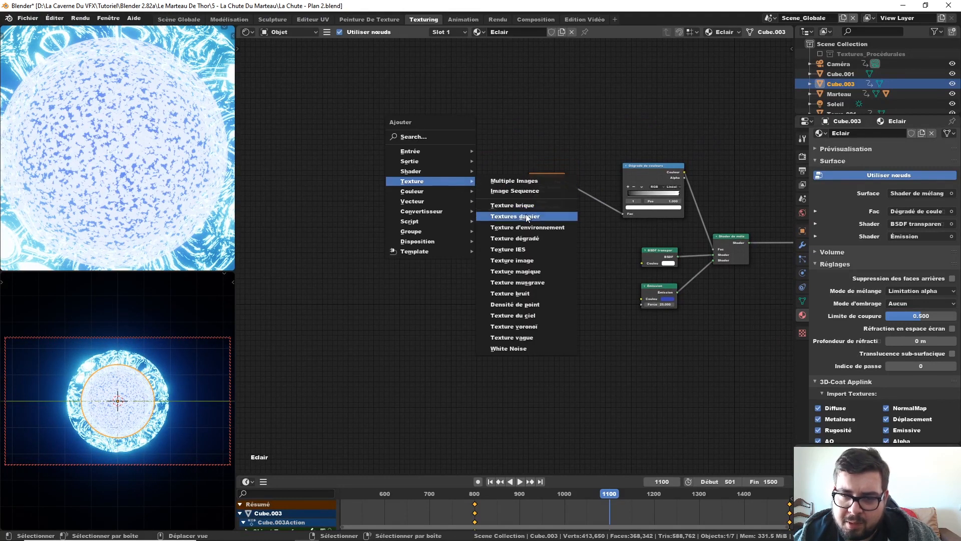
pyautogui.click(542, 325)
pyautogui.click(448, 164)
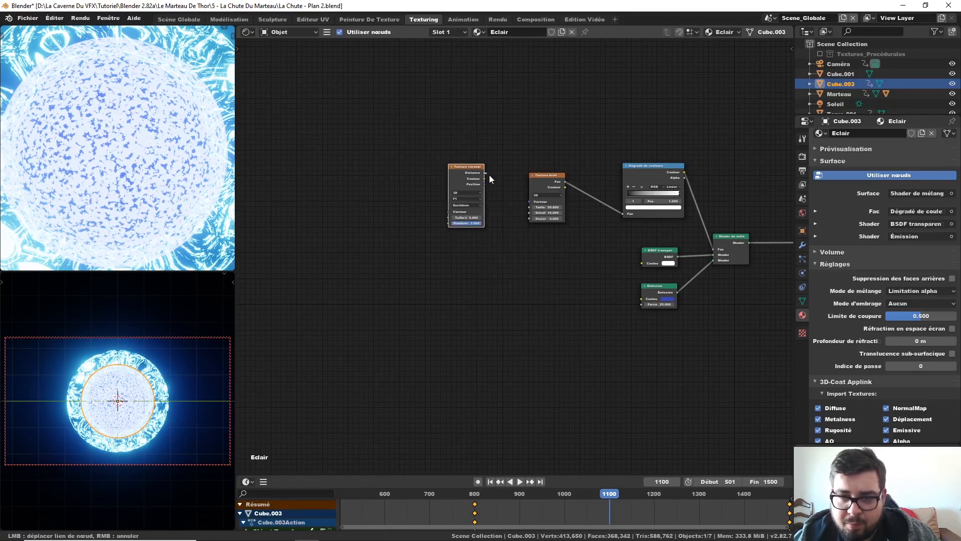
pyautogui.moveTo(484, 173); pyautogui.dragTo(530, 201)
pyautogui.moveTo(472, 183); pyautogui.dragTo(489, 199)
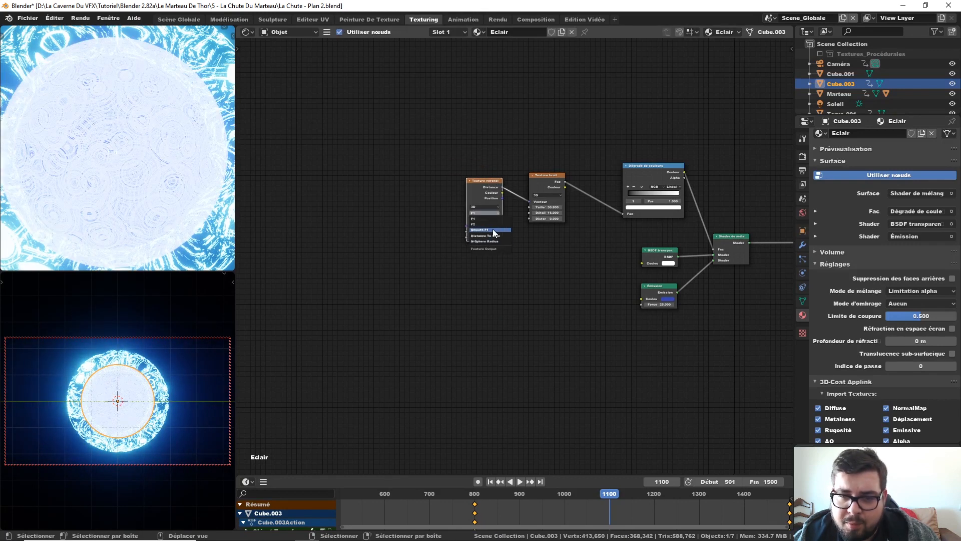
pyautogui.click(492, 229)
pyautogui.scroll(1, 416, 180)
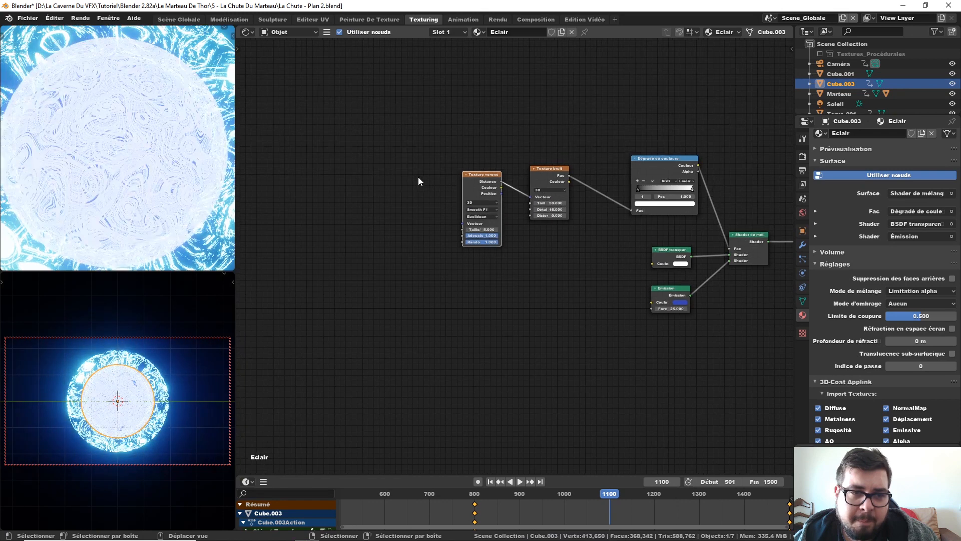
# - Set the Texture voronoi node's Taille to 1 and the Texture bruit node's Taille to 25
pyautogui.click(472, 226)
pyautogui.write('1')
pyautogui.press('Return')
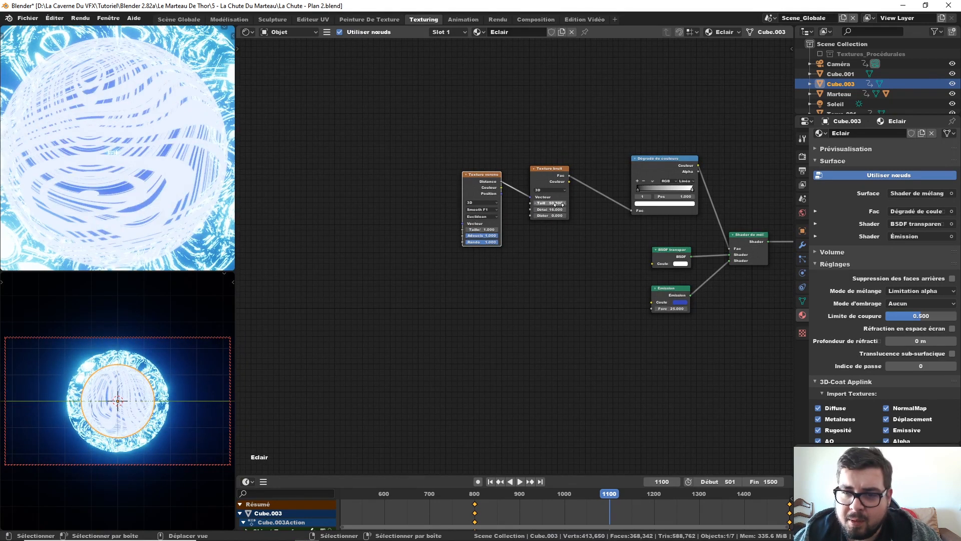
pyautogui.click(557, 204)
pyautogui.write('25')
pyautogui.press('Return')
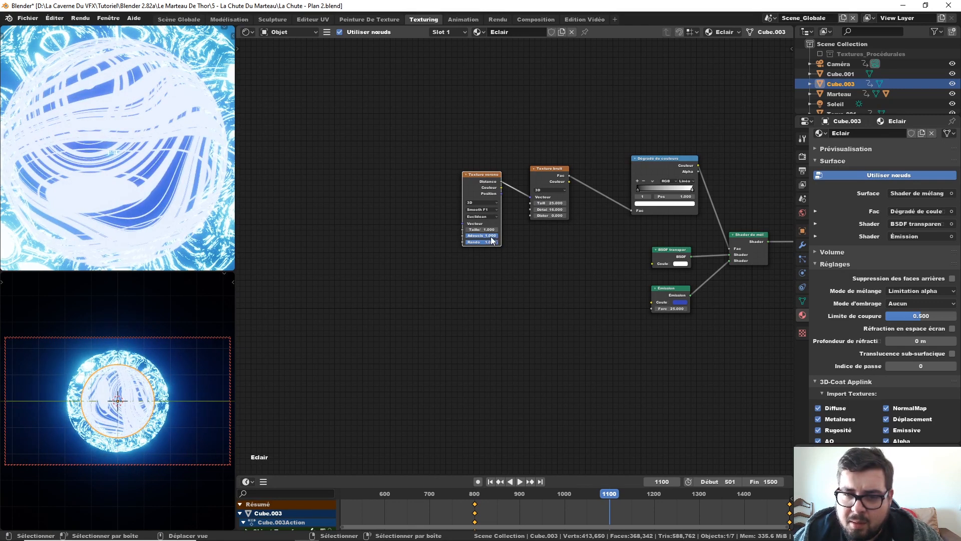
# - Add a Texture vague node before the Texture voronoi and connect its Couleur output to the voronoi's Vecteur input
pyautogui.hotkey('shift', 'a')
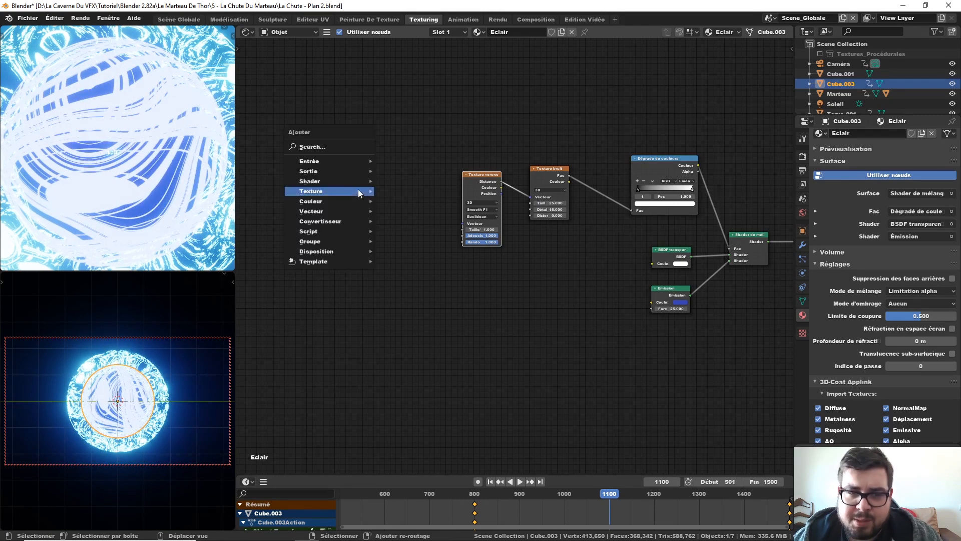
pyautogui.moveTo(358, 190)
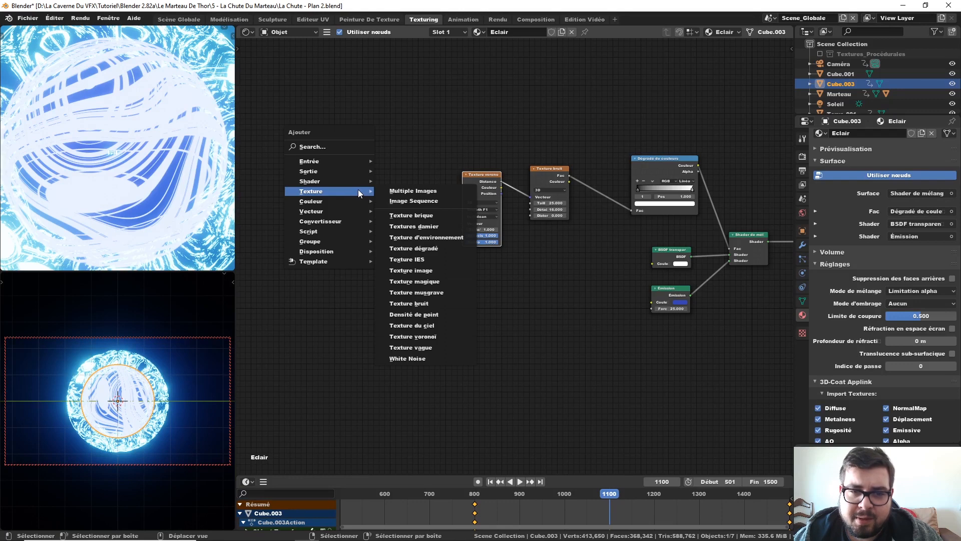
pyautogui.click(433, 347)
pyautogui.click(382, 174)
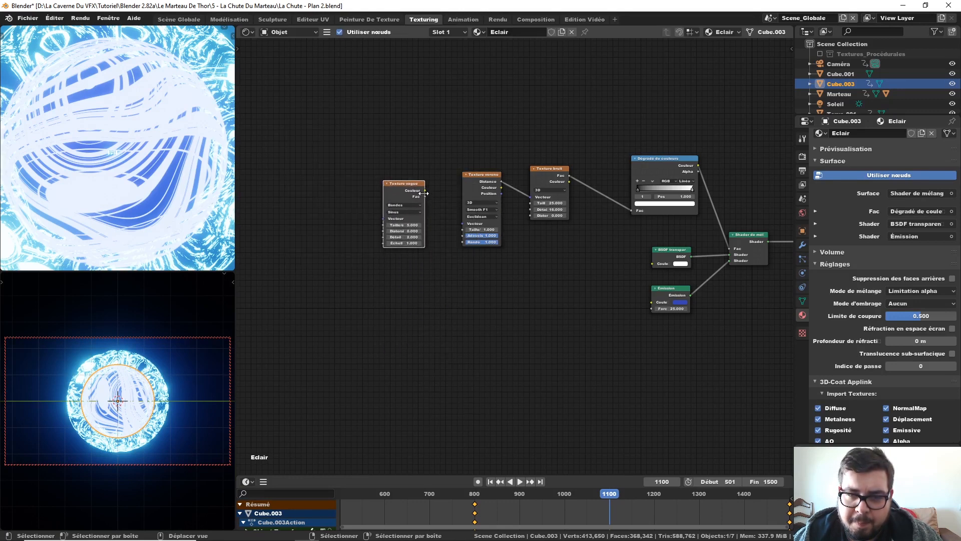
pyautogui.moveTo(426, 190); pyautogui.dragTo(462, 225)
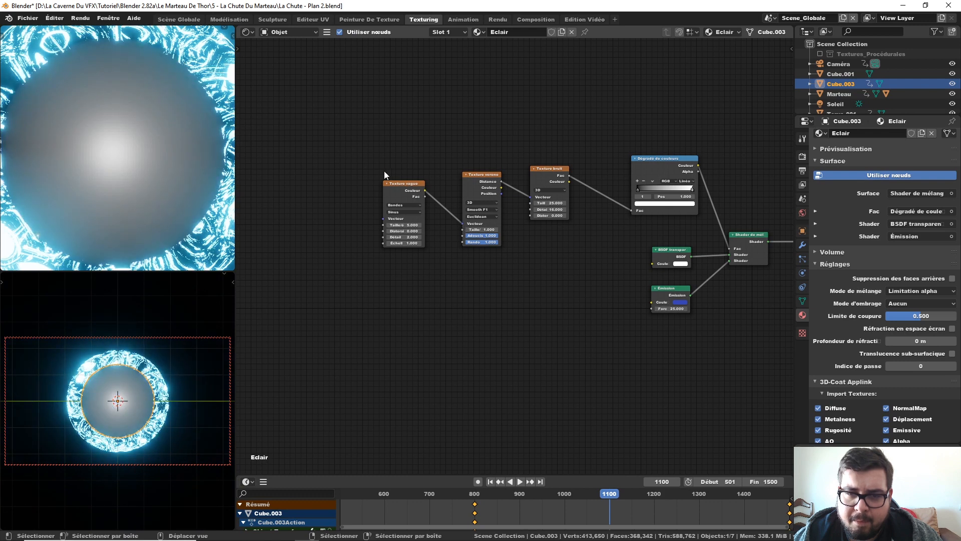
# - Add texture coordinate and Plaçage nodes to the Texture vague, with the UV output feeding the Plaçage Vecteur input
pyautogui.click(408, 183)
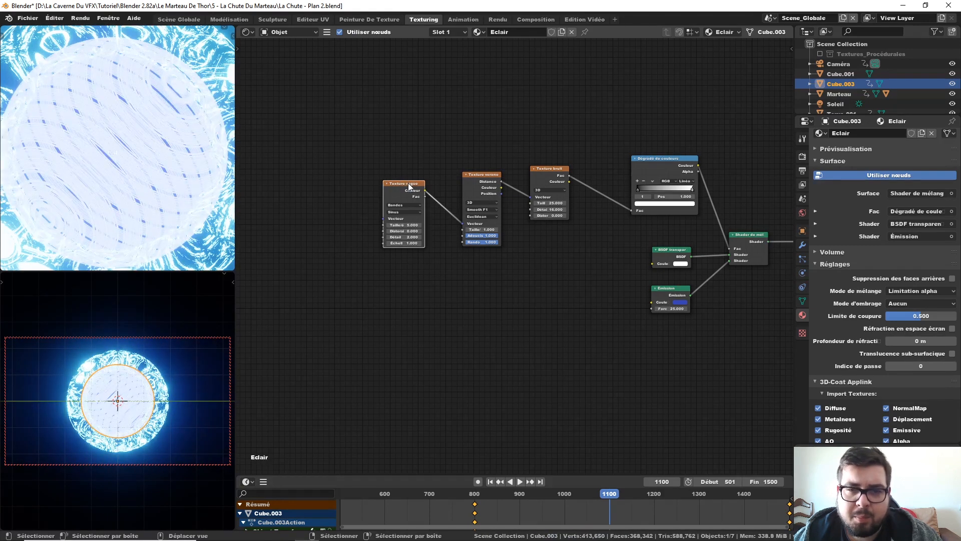
pyautogui.hotkey('ctrl', 't')
pyautogui.moveTo(371, 125); pyautogui.dragTo(540, 86, button='middle')
pyautogui.moveTo(466, 146); pyautogui.dragTo(431, 165)
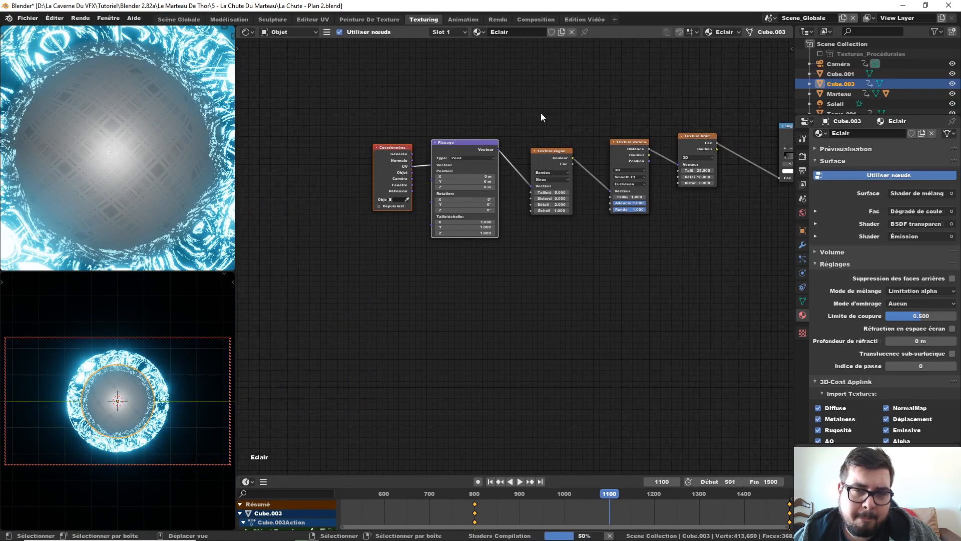
# - Move the texture coordinate and Plaçage nodes farther away from the Texture vague node
pyautogui.scroll(-1, 501, 140)
pyautogui.moveTo(478, 154); pyautogui.dragTo(527, 157, button='middle')
pyautogui.moveTo(523, 142); pyautogui.dragTo(381, 284)
pyautogui.click(500, 174)
pyautogui.moveTo(544, 138); pyautogui.dragTo(332, 253)
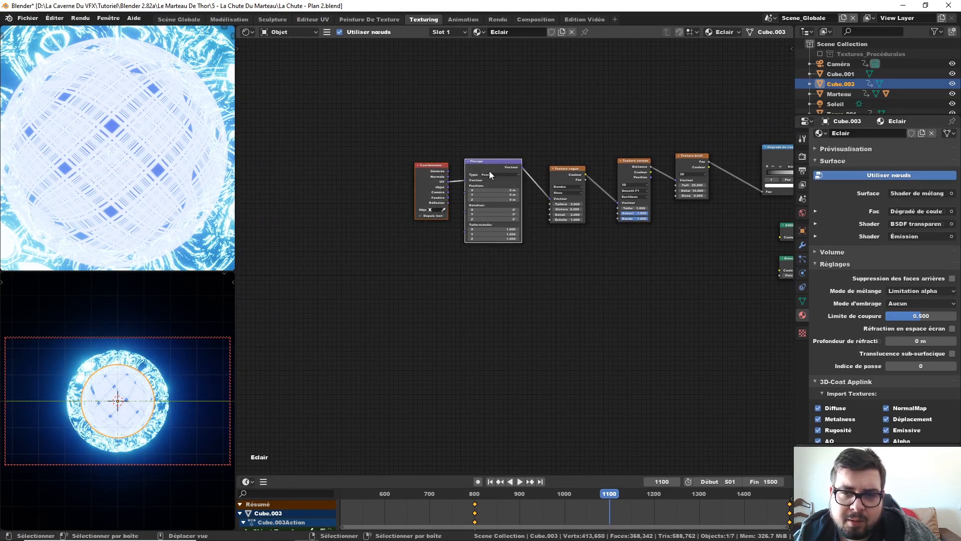
pyautogui.moveTo(490, 167); pyautogui.dragTo(329, 172)
# - Move the Dégradé de couleurs node's black stop inward and set its white stop at position 1
pyautogui.moveTo(540, 188); pyautogui.dragTo(440, 188, button='middle')
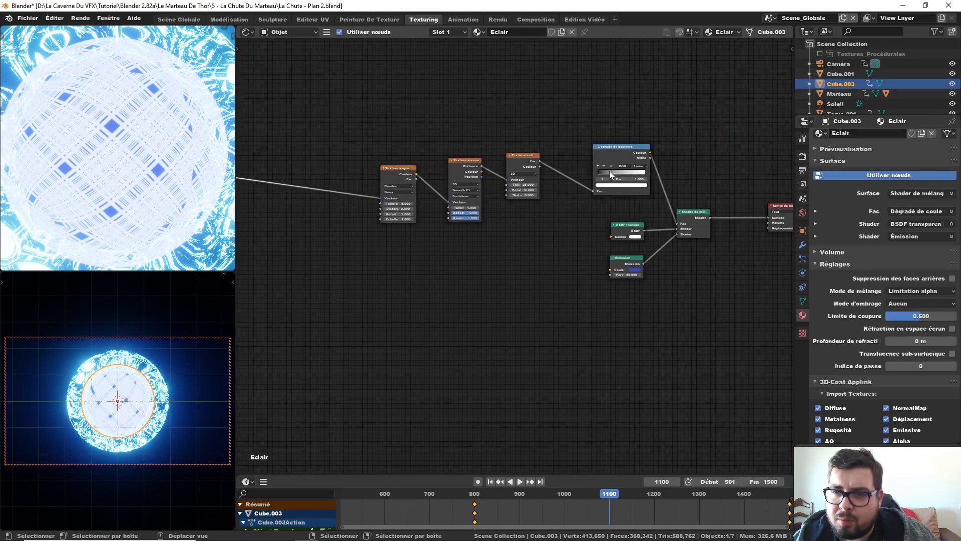
pyautogui.moveTo(607, 173); pyautogui.dragTo(645, 178)
pyautogui.moveTo(645, 177)
pyautogui.mouseDown()
pyautogui.moveTo(632, 177)
pyautogui.moveTo(653, 180)
pyautogui.mouseUp()
# - Set the Texture vague node's Taille to 5, Distorsion to 5, Détail to 16 and detail Échelle to 3
pyautogui.moveTo(420, 249); pyautogui.dragTo(505, 276, button='middle')
pyautogui.scroll(3, 527, 240)
pyautogui.scroll(2, 509, 261)
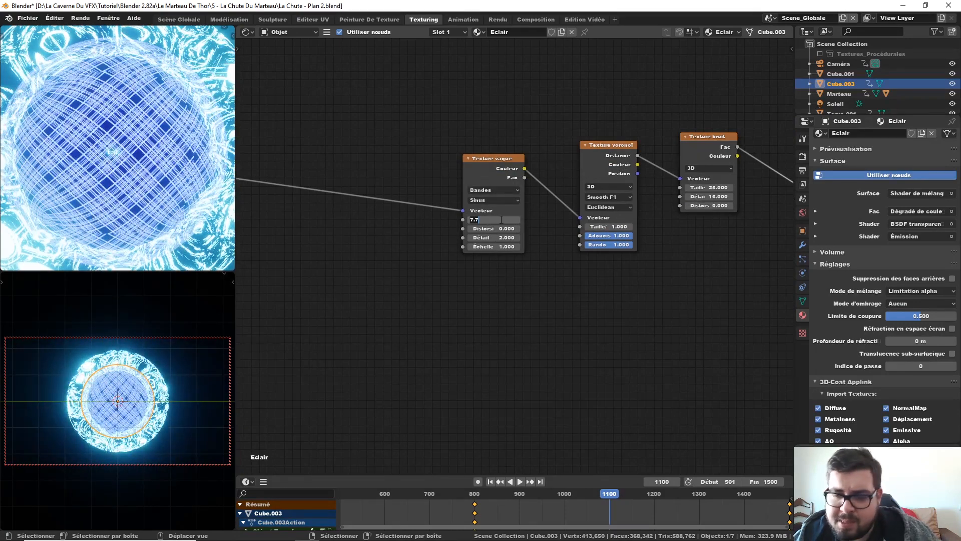
pyautogui.press('Return')
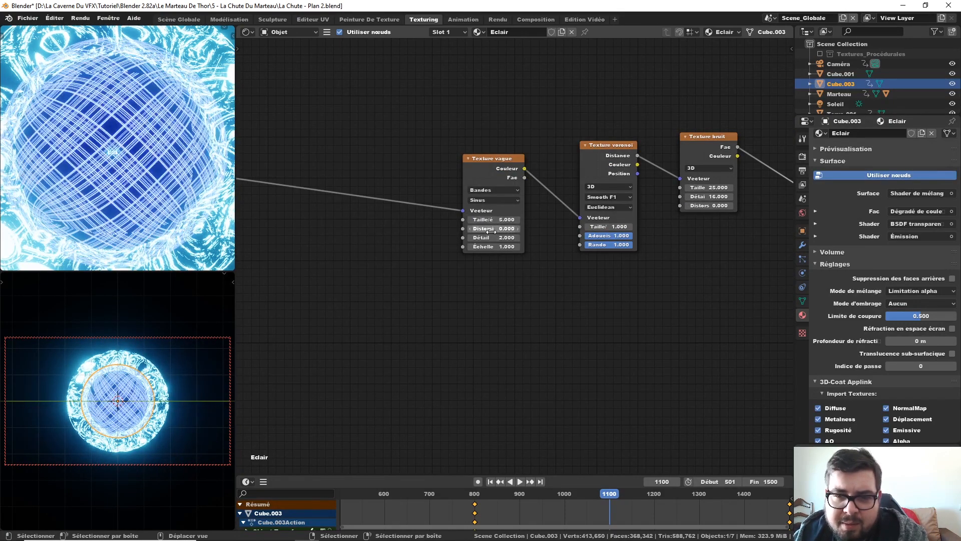
pyautogui.moveTo(493, 233); pyautogui.dragTo(473, 233)
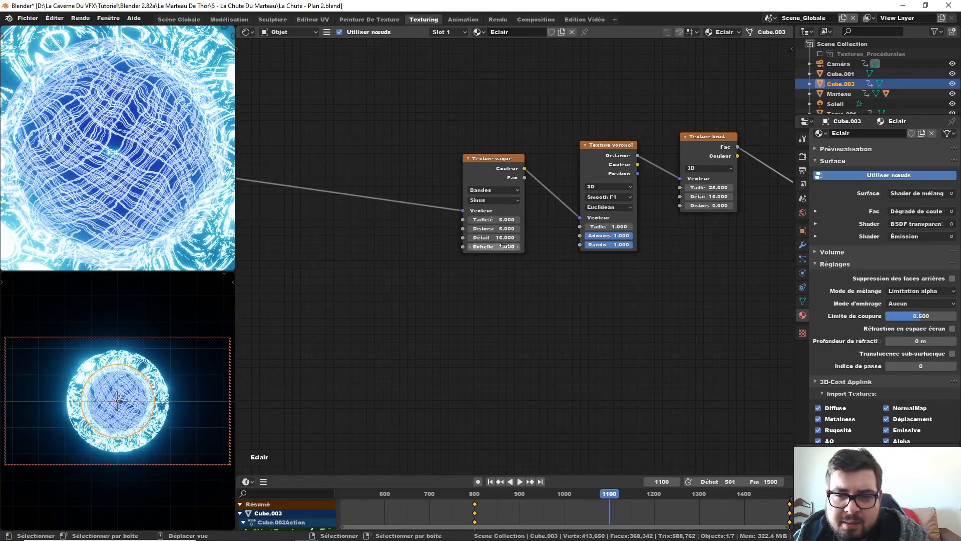
pyautogui.moveTo(504, 246)
pyautogui.mouseDown()
pyautogui.moveTo(520, 246)
pyautogui.moveTo(500, 249)
pyautogui.mouseUp()
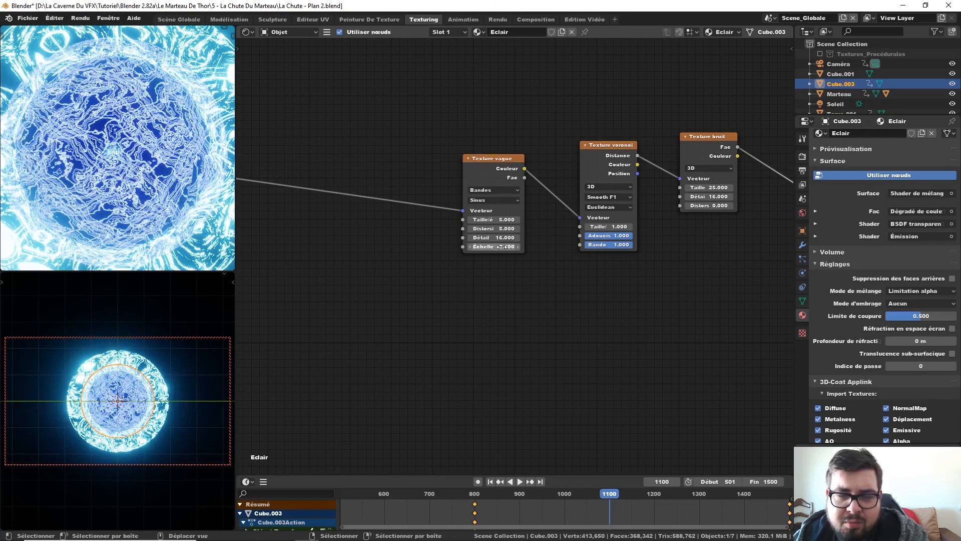
pyautogui.press('Return')
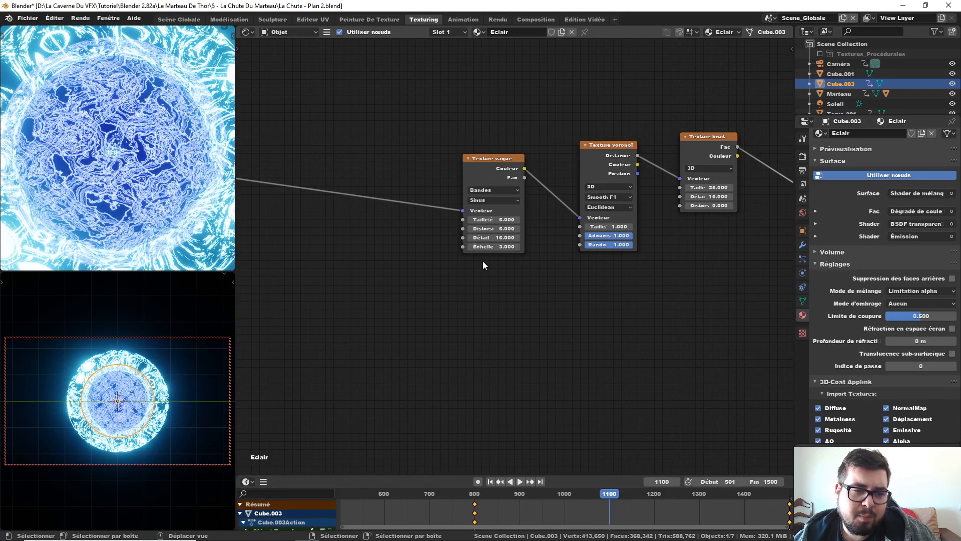
# - Deselect all scene objects and insert a Mélanger RGB node between the Dégradé de couleurs and the mix shader's Fac input
pyautogui.press('a')
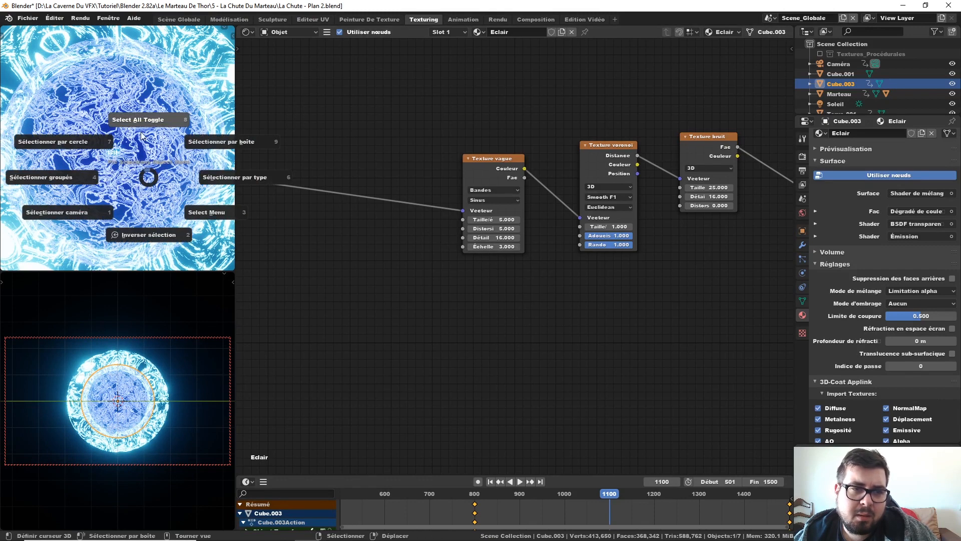
pyautogui.click(145, 124)
pyautogui.scroll(-1, 360, 289)
pyautogui.scroll(-3, 360, 290)
pyautogui.moveTo(541, 281); pyautogui.dragTo(420, 272, button='middle')
pyautogui.scroll(-1, 498, 250)
pyautogui.moveTo(520, 242); pyautogui.dragTo(477, 248, button='middle')
pyautogui.hotkey('shift', 'a')
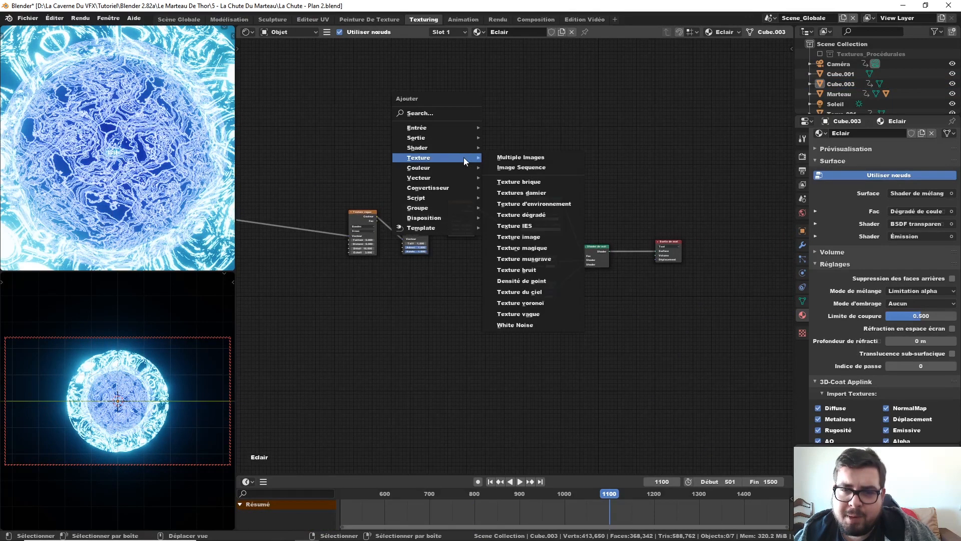
pyautogui.moveTo(442, 167)
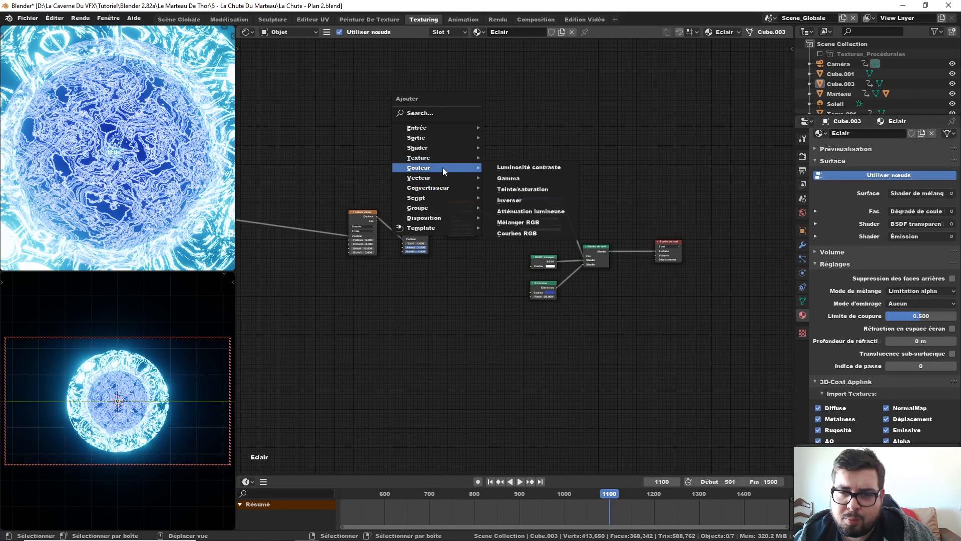
pyautogui.click(518, 221)
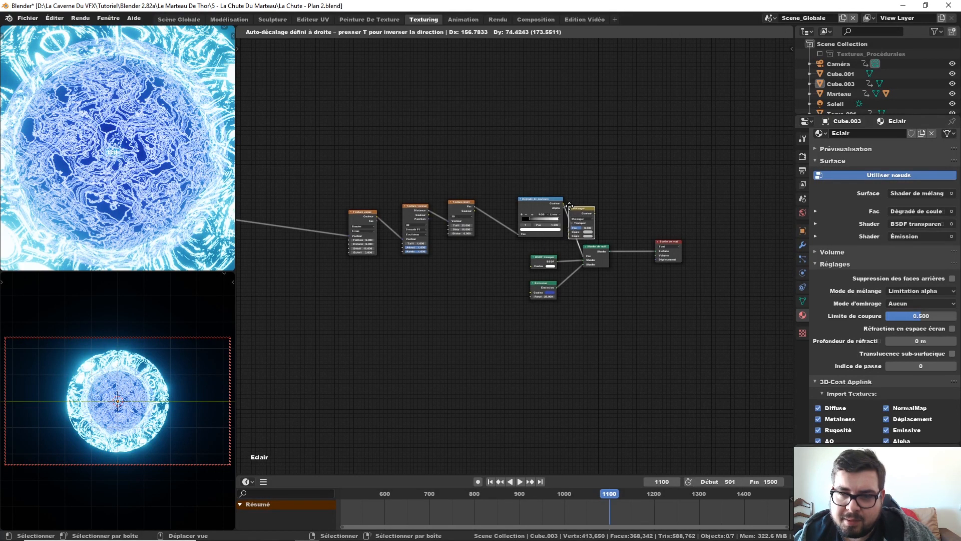
pyautogui.click(572, 197)
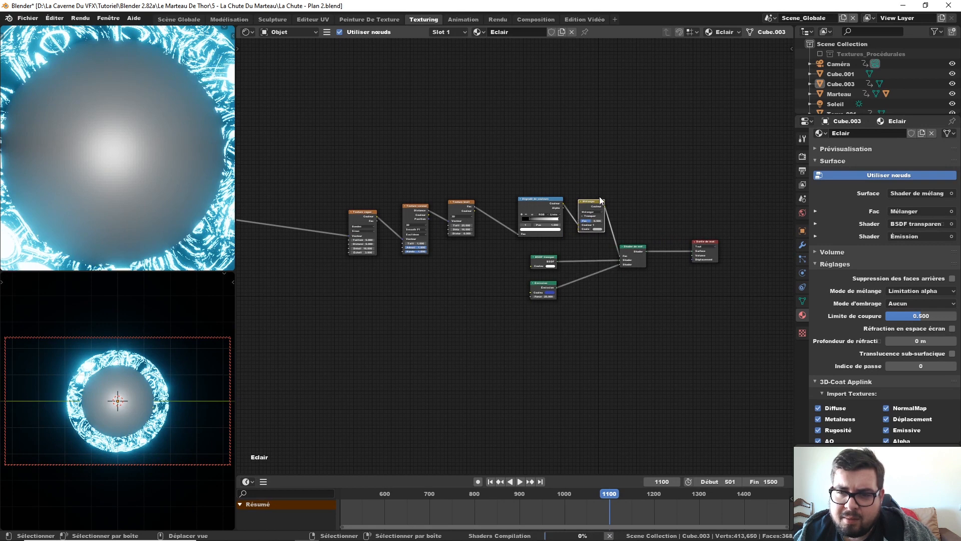
# - Move the texture coordinate and Plaçage nodes back next to the Texture vague node
pyautogui.scroll(-3, 539, 173)
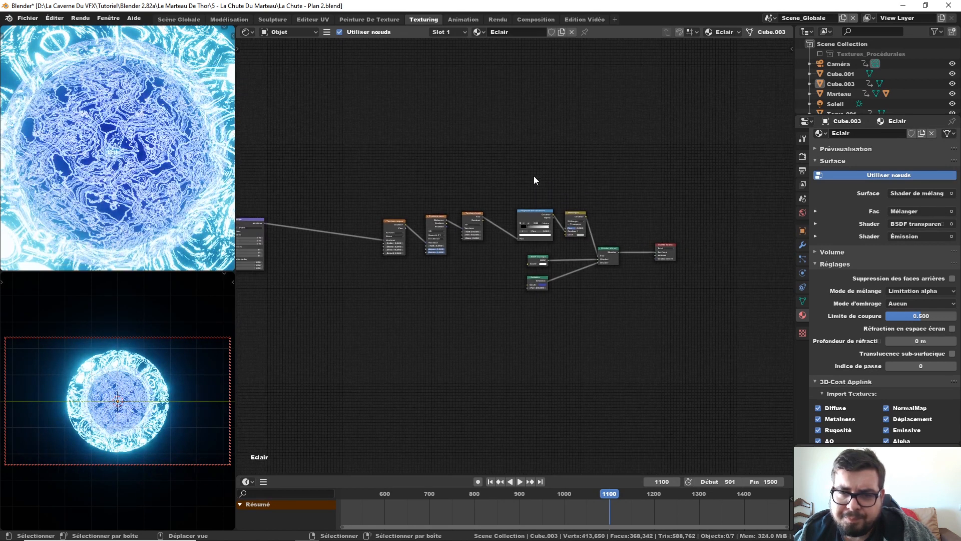
pyautogui.moveTo(535, 175); pyautogui.dragTo(379, 251)
pyautogui.moveTo(321, 208); pyautogui.dragTo(479, 196, button='middle')
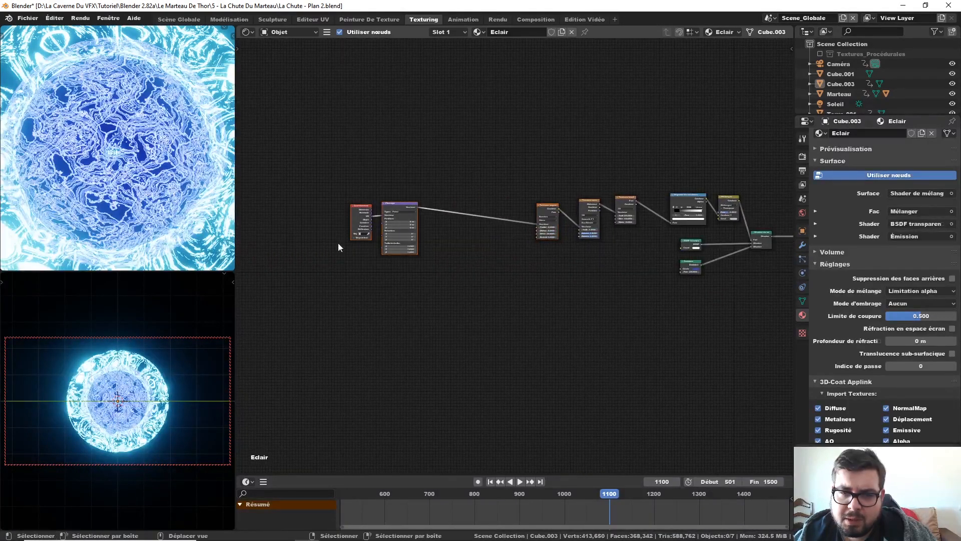
pyautogui.press('g')
pyautogui.click(463, 238)
# - Shift the texture node chain upward and the BSDF transparent and Émission nodes downward, clear of the Mélanger node
pyautogui.moveTo(703, 177); pyautogui.dragTo(479, 247)
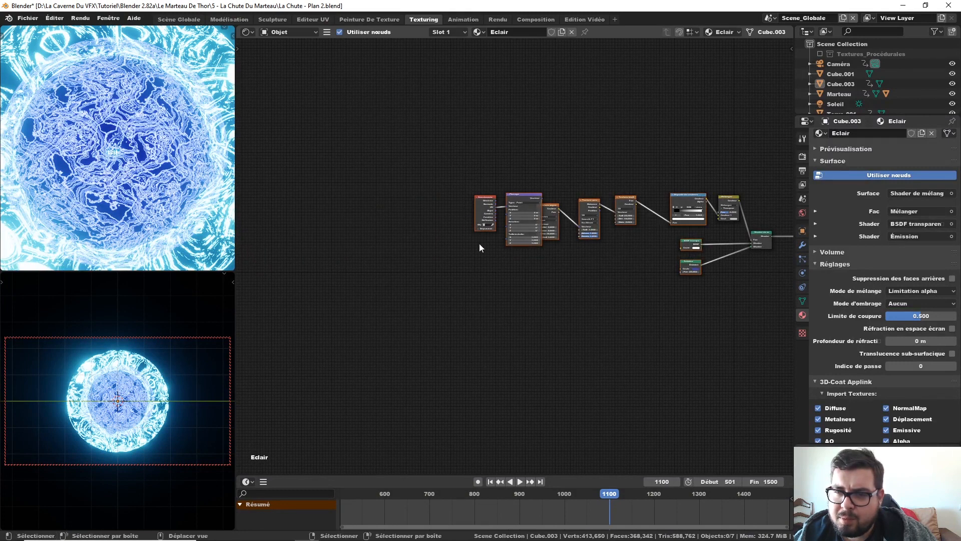
pyautogui.press('g')
pyautogui.click(628, 146)
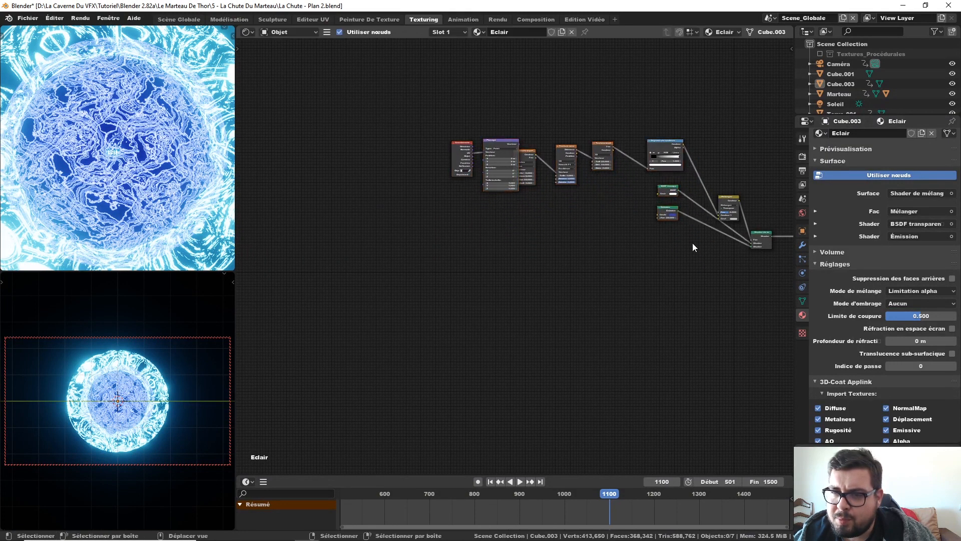
pyautogui.moveTo(656, 183); pyautogui.dragTo(696, 267)
pyautogui.moveTo(664, 258); pyautogui.dragTo(509, 245, button='middle')
pyautogui.scroll(2, 509, 245)
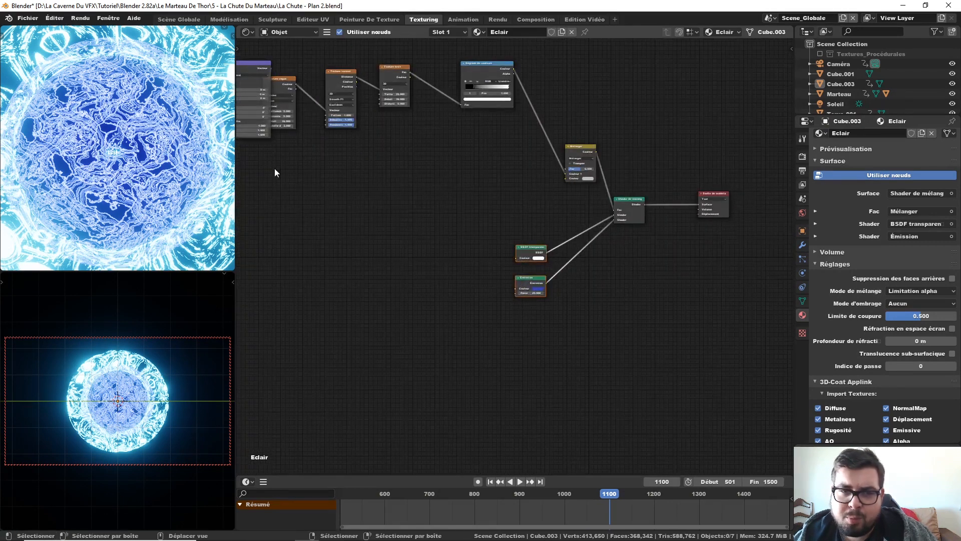
# - Shift the texture coordinate and Plaçage nodes so they no longer overlap the Texture vague node
pyautogui.moveTo(275, 168); pyautogui.dragTo(524, 223, button='middle')
pyautogui.moveTo(507, 96); pyautogui.dragTo(440, 149)
pyautogui.moveTo(492, 121); pyautogui.dragTo(470, 120)
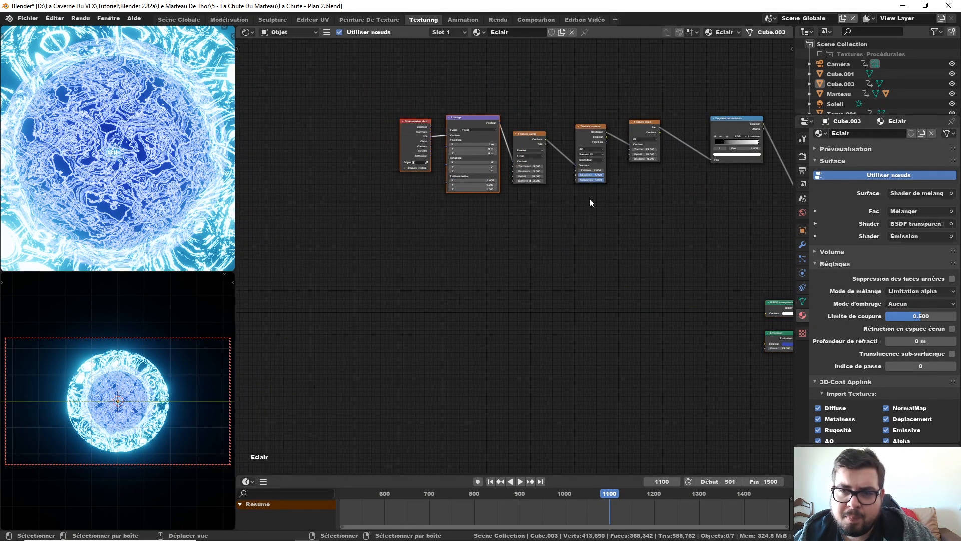
# - Add an unconnected Texture dégradé node in the empty area near the BSDF transparent node
pyautogui.moveTo(590, 203); pyautogui.dragTo(412, 240, button='middle')
pyautogui.scroll(1, 427, 243)
pyautogui.hotkey('shift', 'a')
pyautogui.moveTo(441, 220)
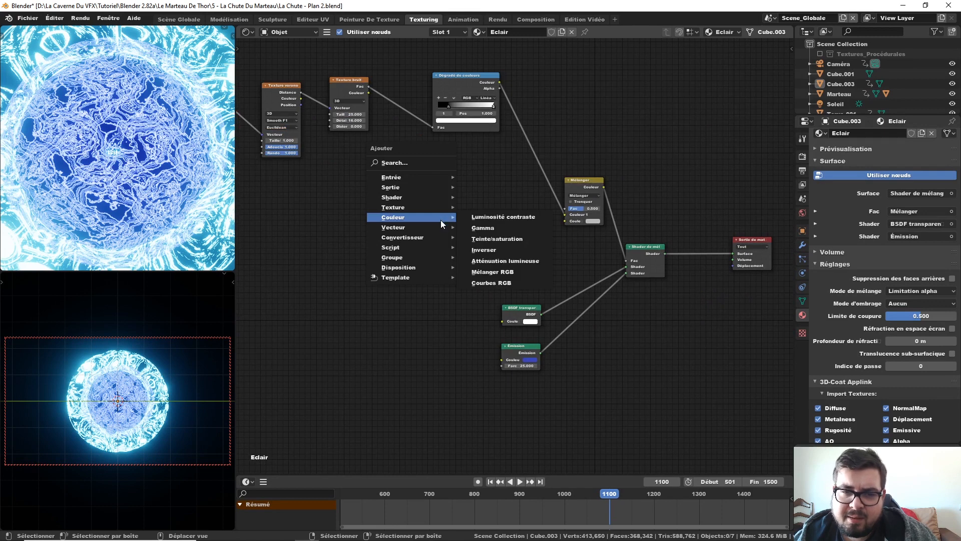
pyautogui.moveTo(427, 239)
pyautogui.moveTo(405, 209)
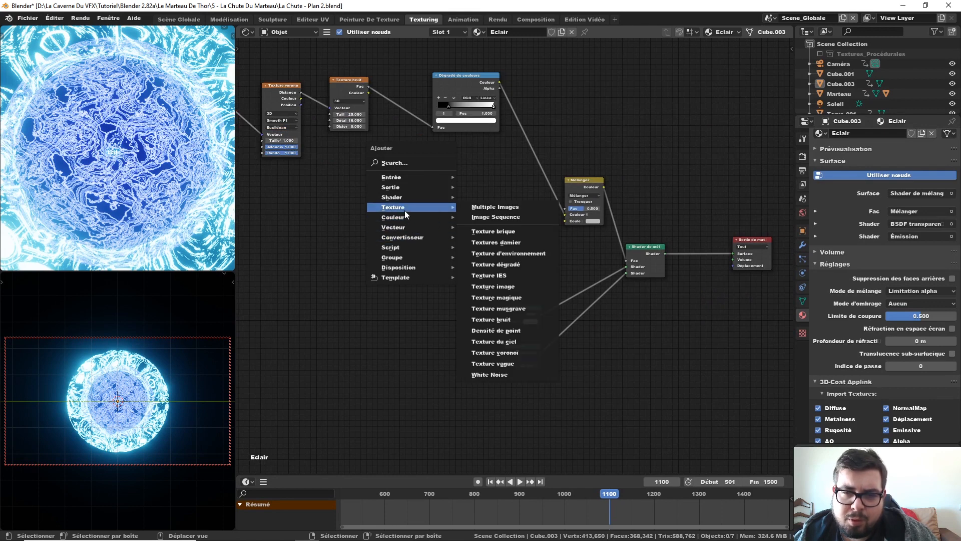
pyautogui.click(498, 264)
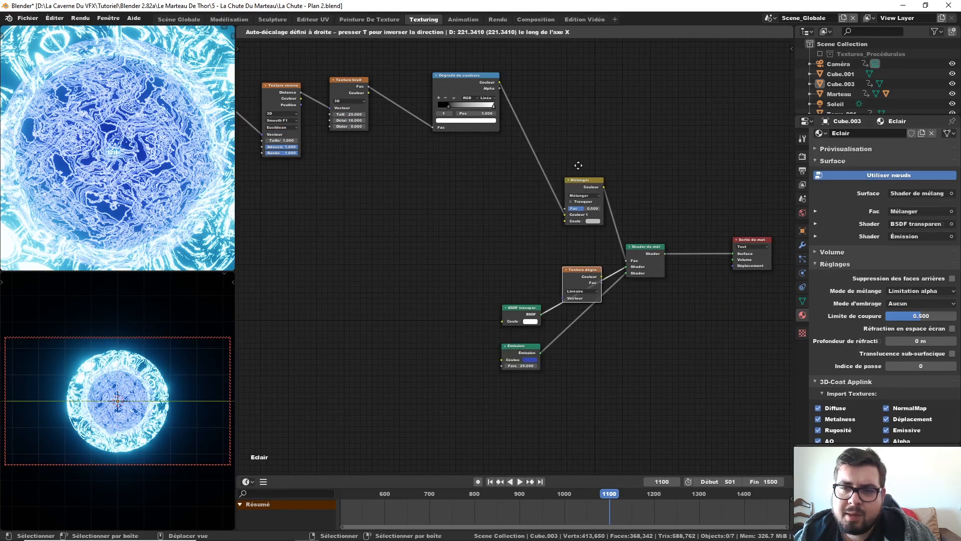
pyautogui.click(507, 248)
# - Set the Texture dégradé to Sphère quadratique, place it above the colour ramp and connect it to the Mélanger node's Fac
pyautogui.click(474, 292)
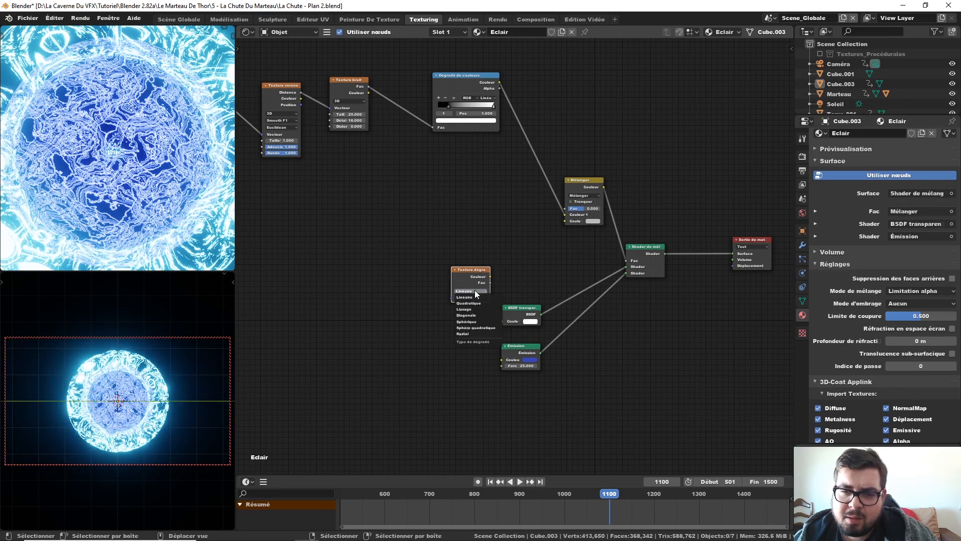
pyautogui.moveTo(476, 273); pyautogui.dragTo(554, 67)
pyautogui.moveTo(615, 125); pyautogui.dragTo(650, 192, button='middle')
pyautogui.moveTo(588, 134); pyautogui.dragTo(601, 276)
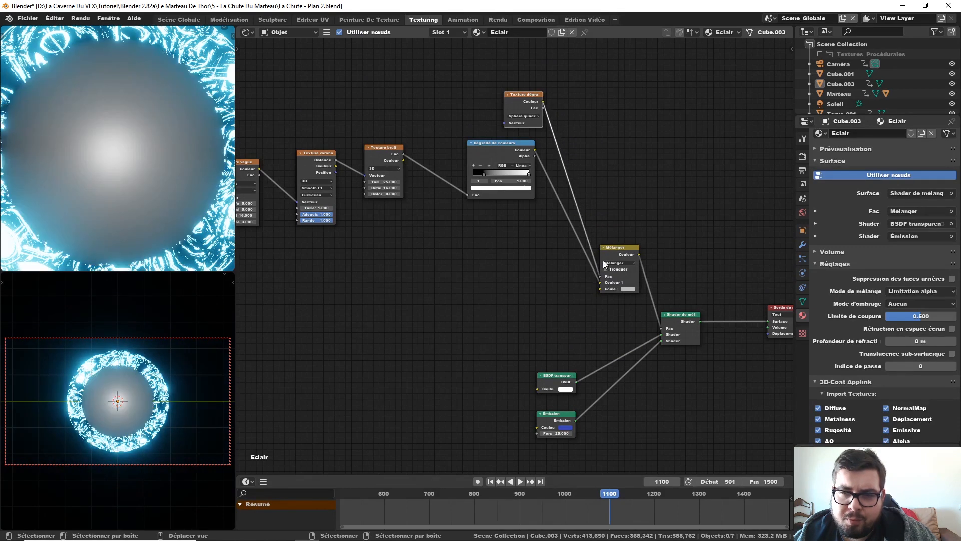
pyautogui.moveTo(513, 229); pyautogui.dragTo(522, 245, button='middle')
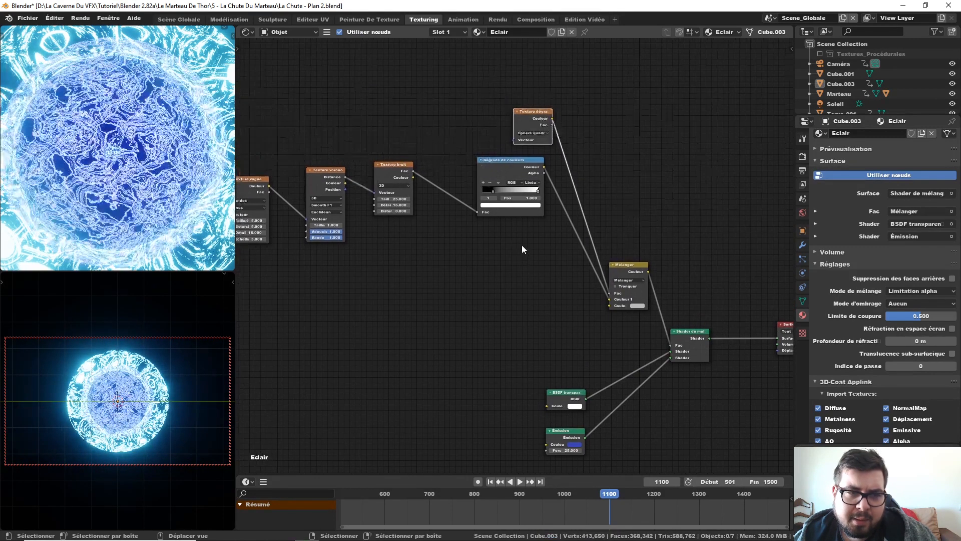
# - Set the Mélanger node's second colour to black and move the Texture dégradé node farther above the colour ramp
pyautogui.click(637, 306)
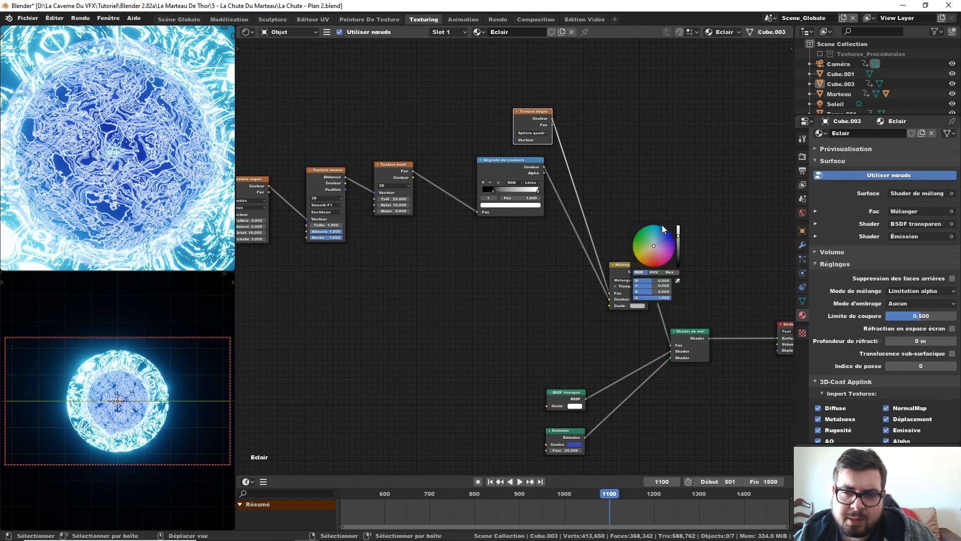
pyautogui.moveTo(681, 226); pyautogui.dragTo(681, 280)
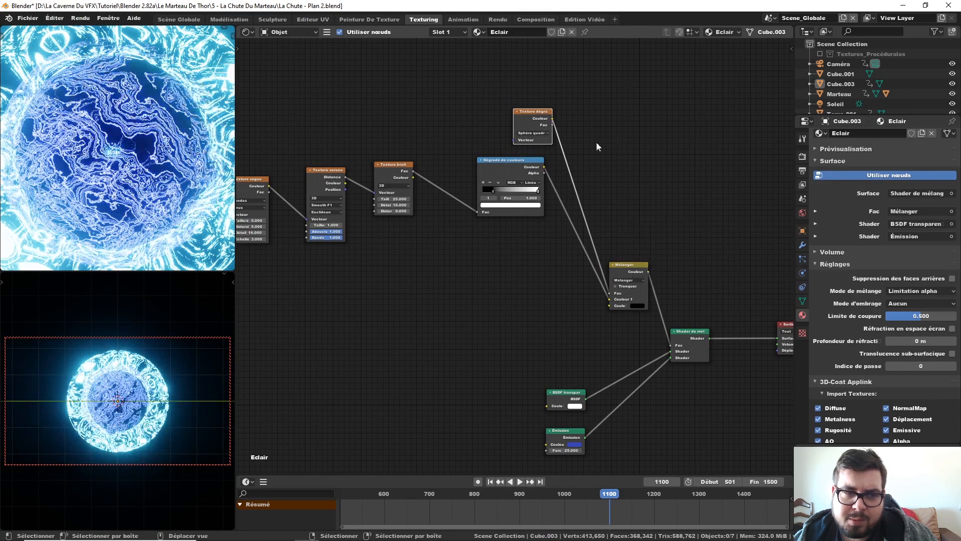
pyautogui.moveTo(543, 115); pyautogui.dragTo(534, 98)
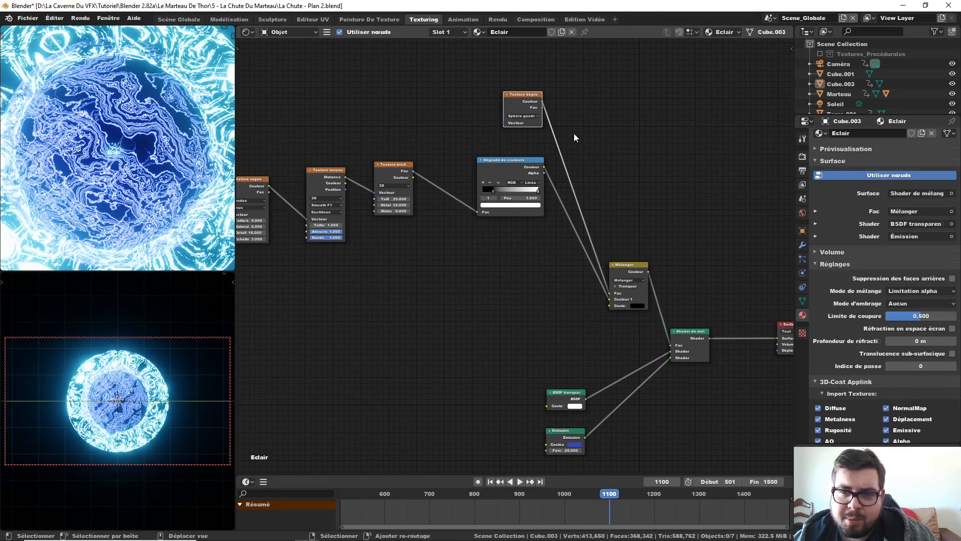
# - Insert a Dégradé de couleurs node on the link between the Texture dégradé and the Mélanger node's Fac
pyautogui.hotkey('shift', 'a')
pyautogui.moveTo(575, 133)
pyautogui.moveTo(567, 163)
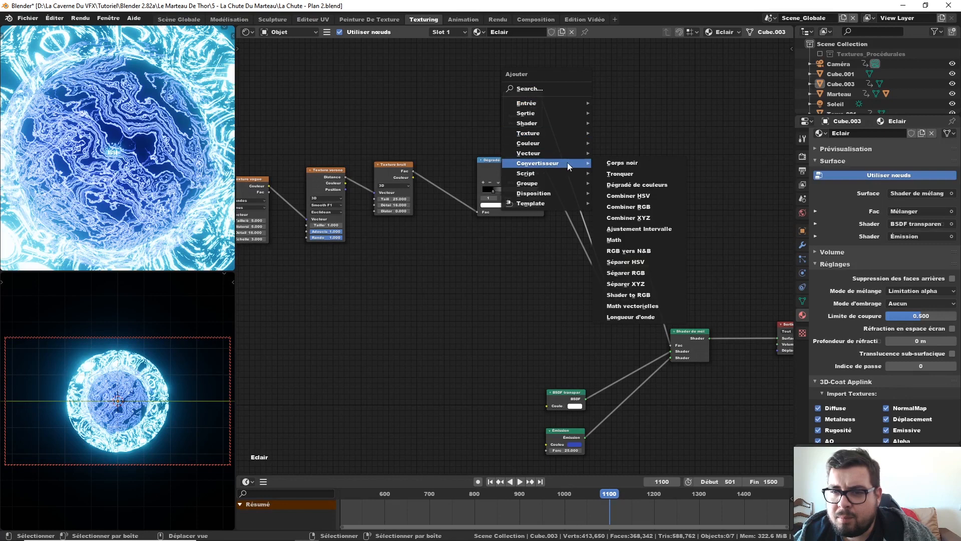
pyautogui.click(643, 185)
pyautogui.click(567, 130)
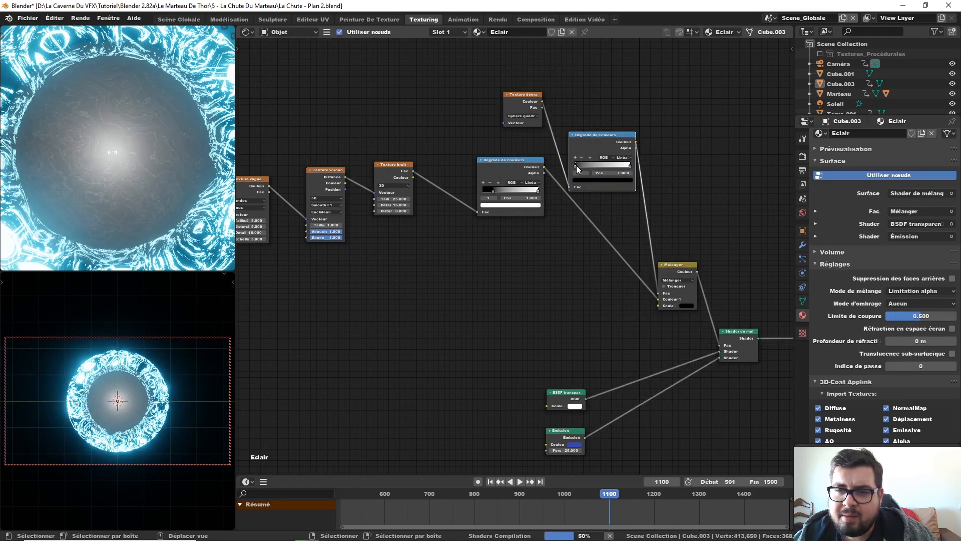
pyautogui.moveTo(575, 165); pyautogui.dragTo(519, 176)
# - Inspect the glowing spheres from a distance and from the side, and preview the animation briefly from frame 1100, returning to that frame
pyautogui.moveTo(166, 359); pyautogui.dragTo(166, 317, button='middle')
pyautogui.scroll(-5, 195, 202)
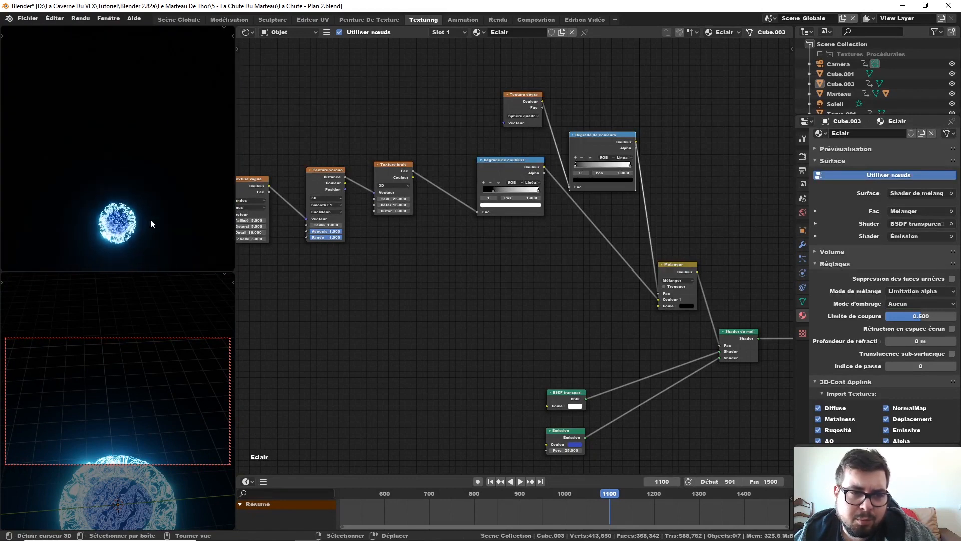
pyautogui.scroll(-1, 150, 220)
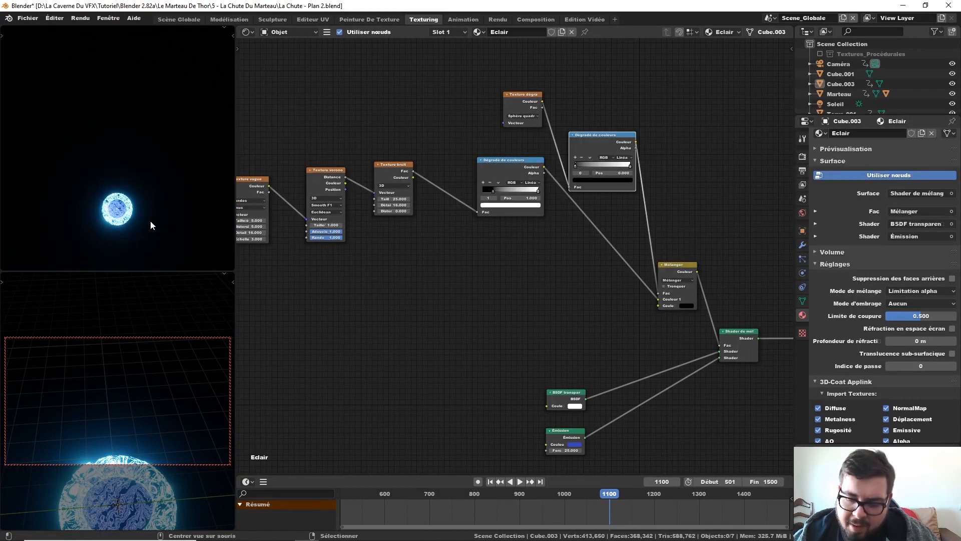
pyautogui.scroll(8, 151, 220)
pyautogui.moveTo(150, 221); pyautogui.dragTo(154, 173, button='middle')
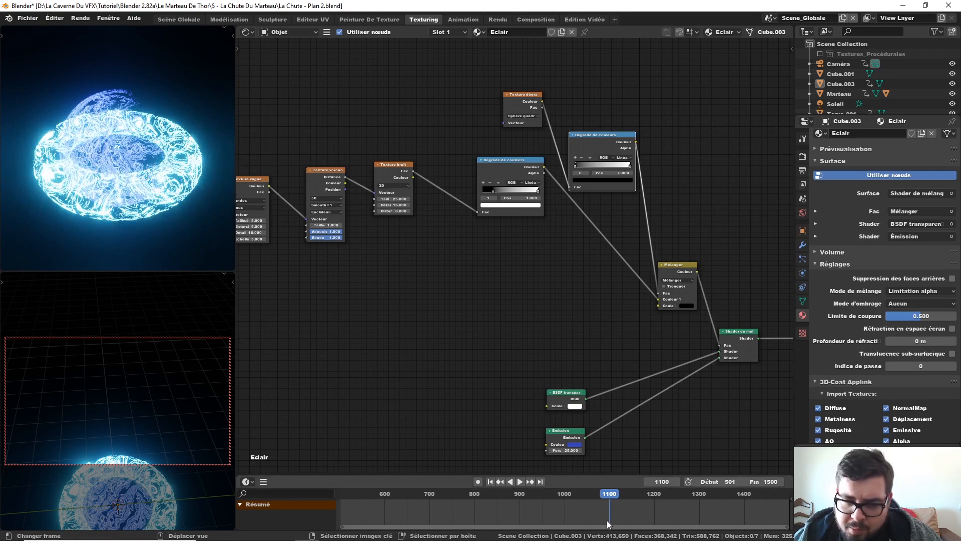
pyautogui.press('space')
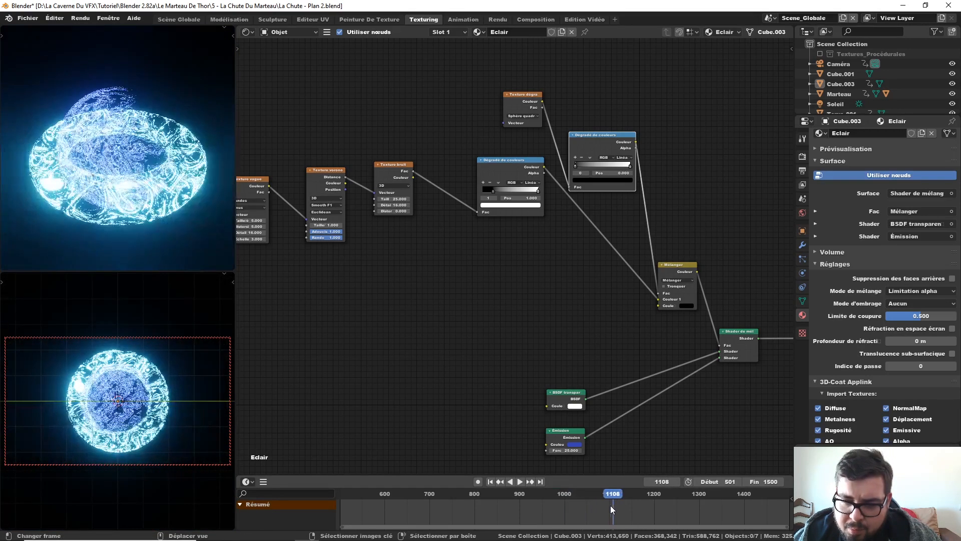
pyautogui.click(510, 479)
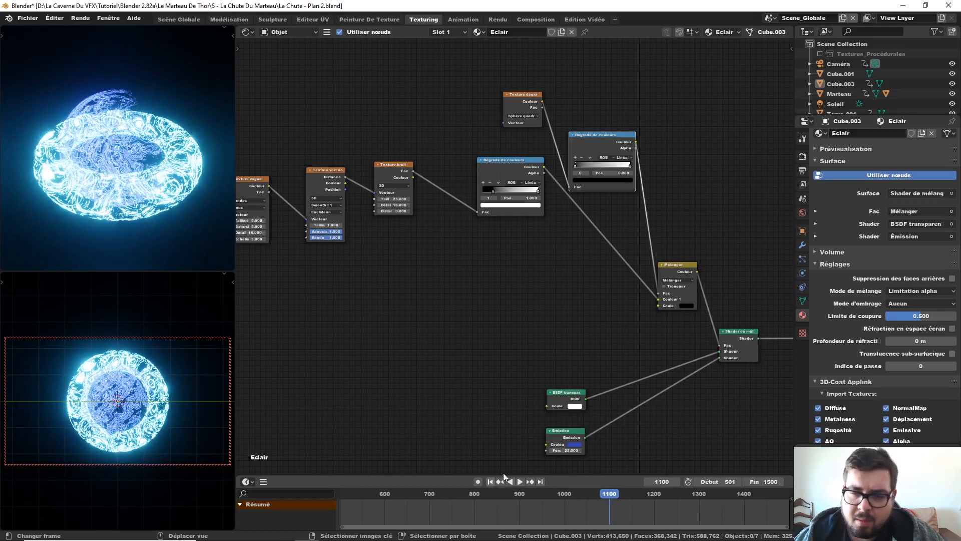
# - Add texture coordinate and Plaçage nodes feeding the Texture dégradé and place them above the lower node chain
pyautogui.moveTo(571, 275); pyautogui.dragTo(525, 320, button='middle')
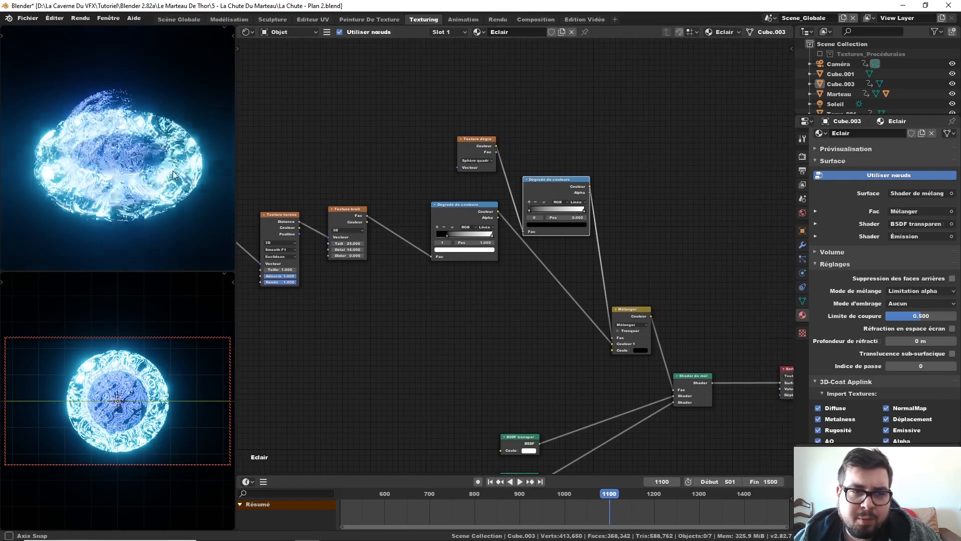
pyautogui.moveTo(348, 252); pyautogui.dragTo(433, 247, button='middle')
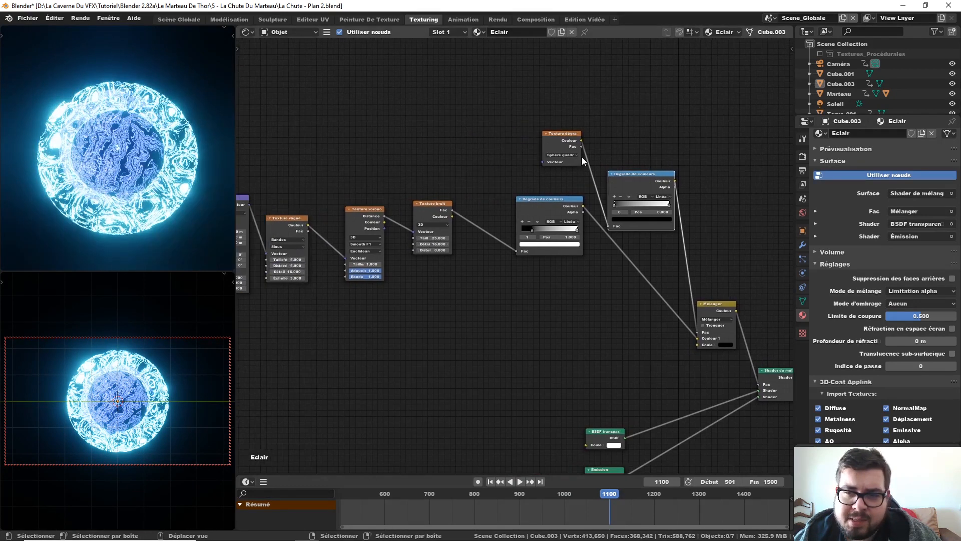
pyautogui.click(572, 134)
pyautogui.hotkey('ctrl', 't')
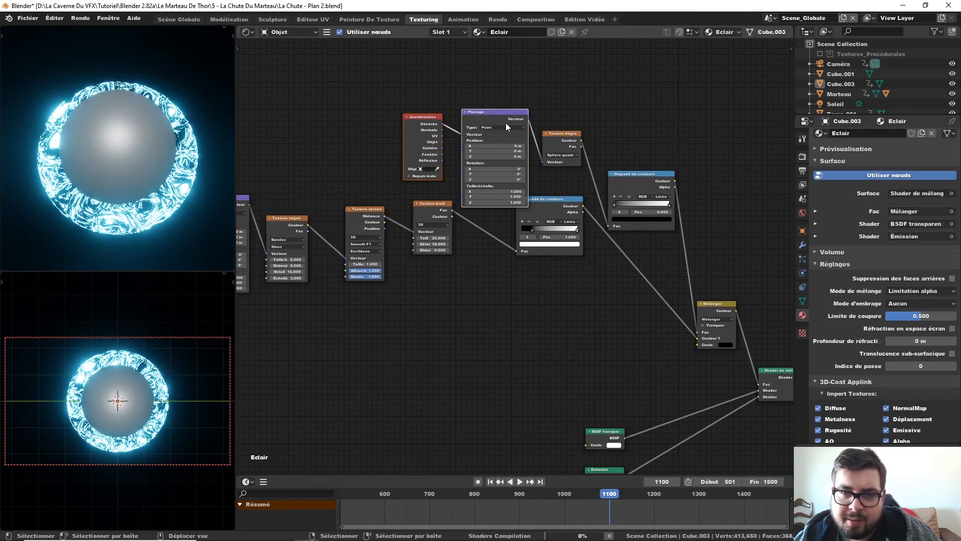
pyautogui.moveTo(506, 122); pyautogui.dragTo(482, 84)
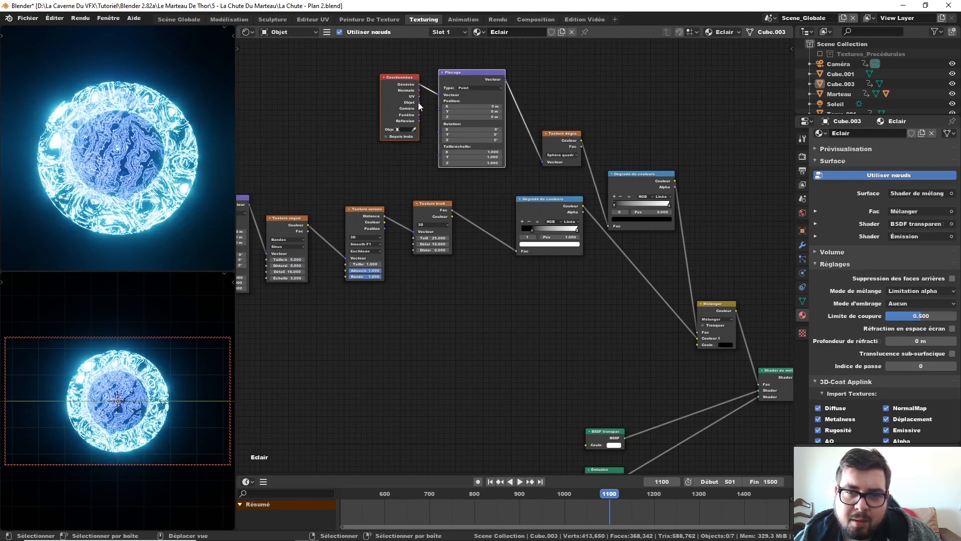
# - Try driving the gradient's Plaçage node with the Objet coordinates while shifting the black stop of its colour ramp
pyautogui.moveTo(419, 102); pyautogui.dragTo(438, 94)
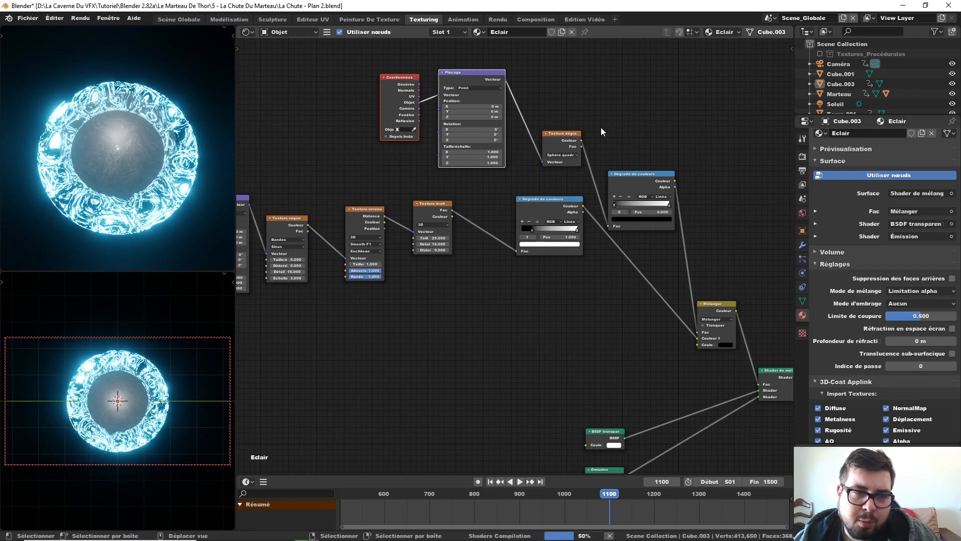
pyautogui.moveTo(588, 132); pyautogui.dragTo(541, 136, button='middle')
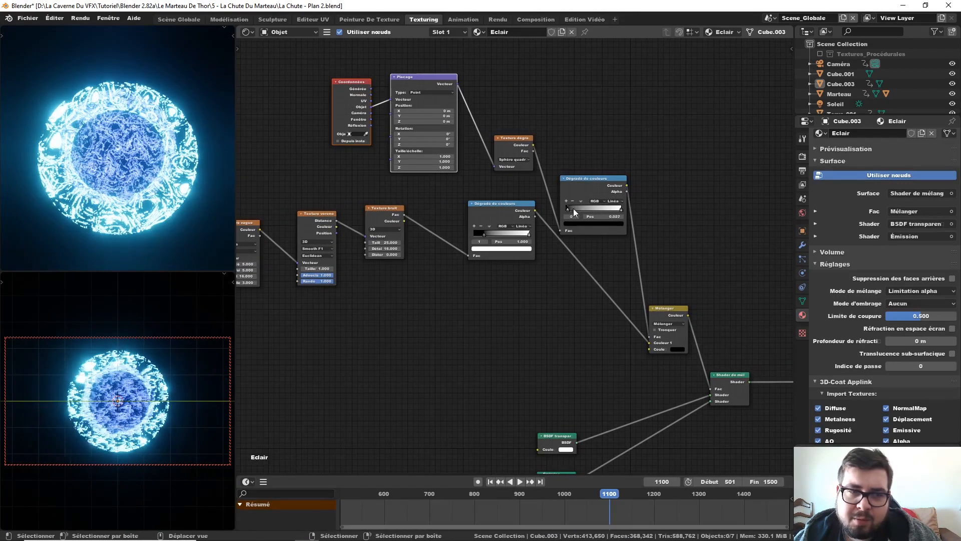
pyautogui.moveTo(574, 209)
pyautogui.mouseDown()
pyautogui.moveTo(621, 216)
pyautogui.moveTo(585, 214)
pyautogui.mouseUp()
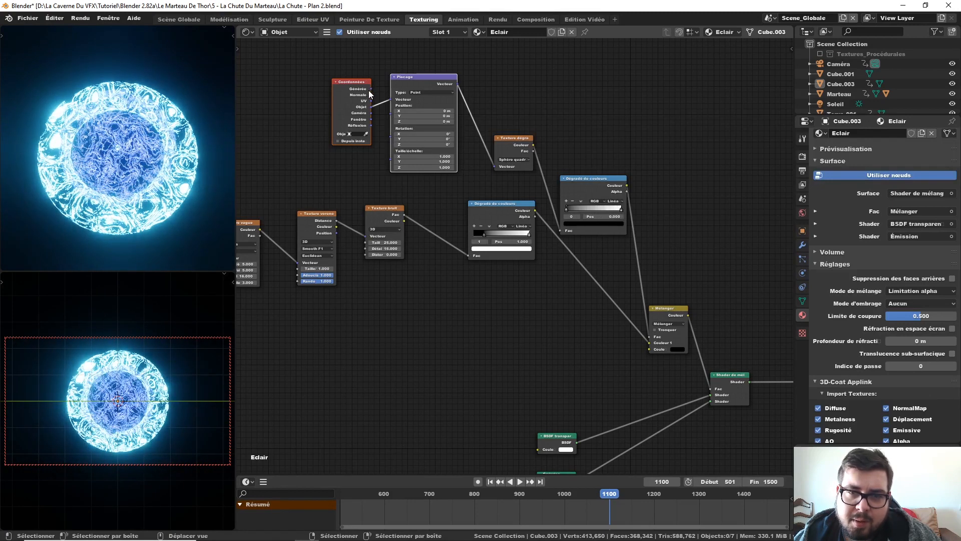
# - Connect the Générée output to the gradient's Plaçage node and set its Position to -0.5 m on X, Y and Z
pyautogui.moveTo(371, 89); pyautogui.dragTo(391, 99)
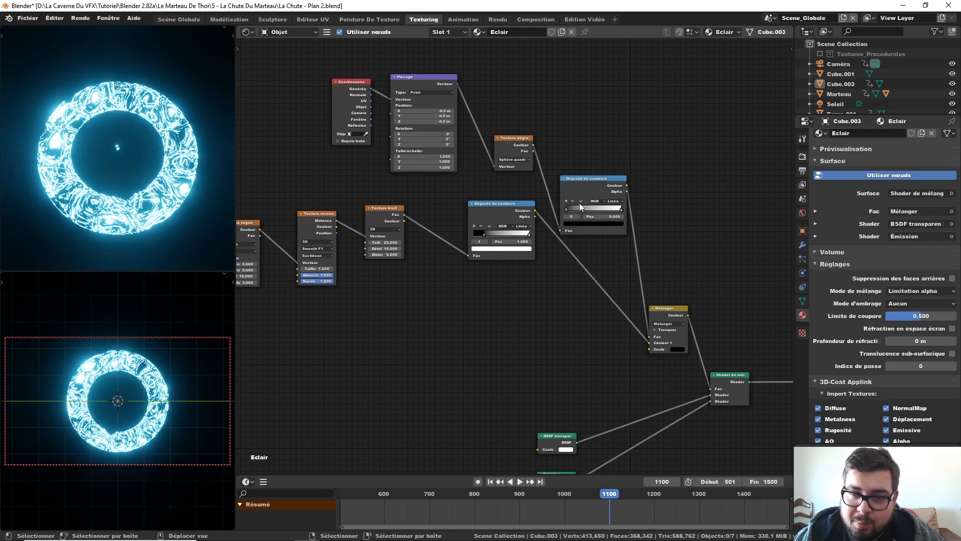
# - Move the black stop of the gradient's colour ramp to about 0.2, keeping the white stop at 1.000
pyautogui.moveTo(568, 208)
pyautogui.mouseDown()
pyautogui.moveTo(608, 209)
pyautogui.moveTo(580, 208)
pyautogui.mouseUp()
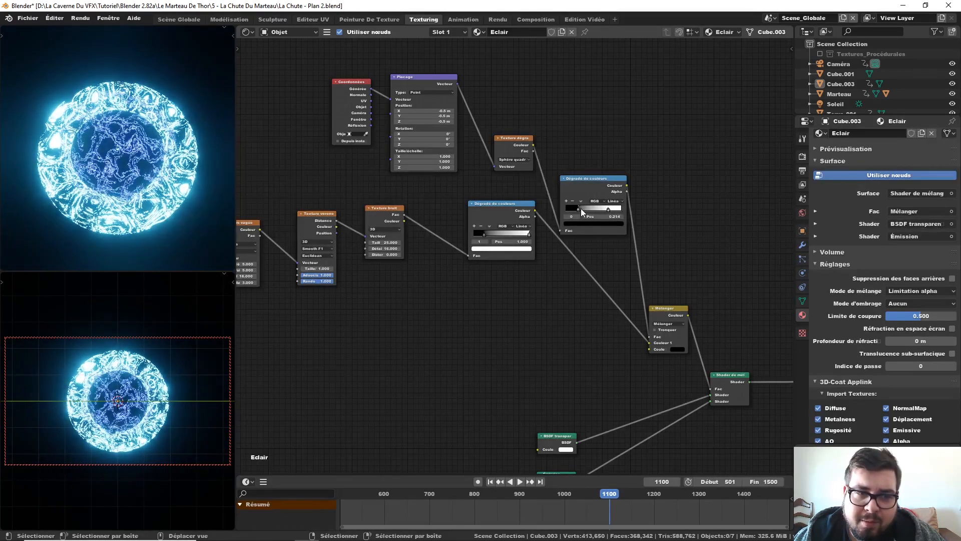
pyautogui.click(621, 208)
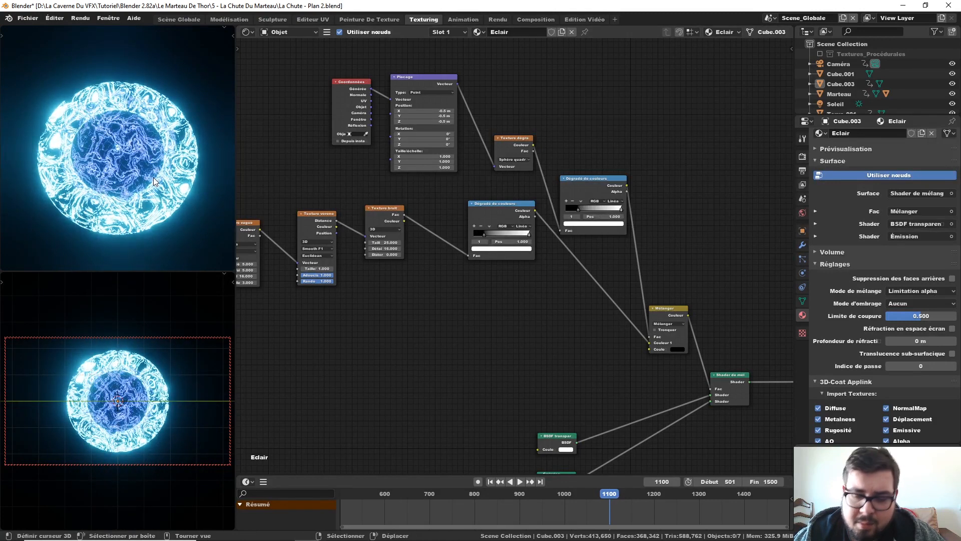
# - Try different rotation values on the Plaçage node feeding the Texture vague and return them to 0°
pyautogui.scroll(3, 154, 177)
pyautogui.moveTo(339, 297); pyautogui.dragTo(500, 272, button='middle')
pyautogui.scroll(-2, 499, 272)
pyautogui.scroll(2, 408, 260)
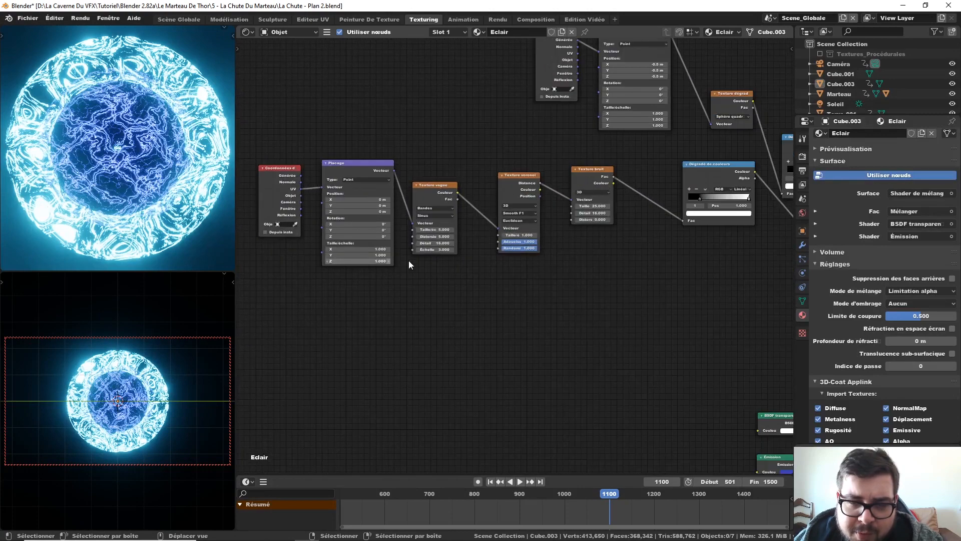
pyautogui.moveTo(358, 236); pyautogui.dragTo(383, 236)
pyautogui.write('d')
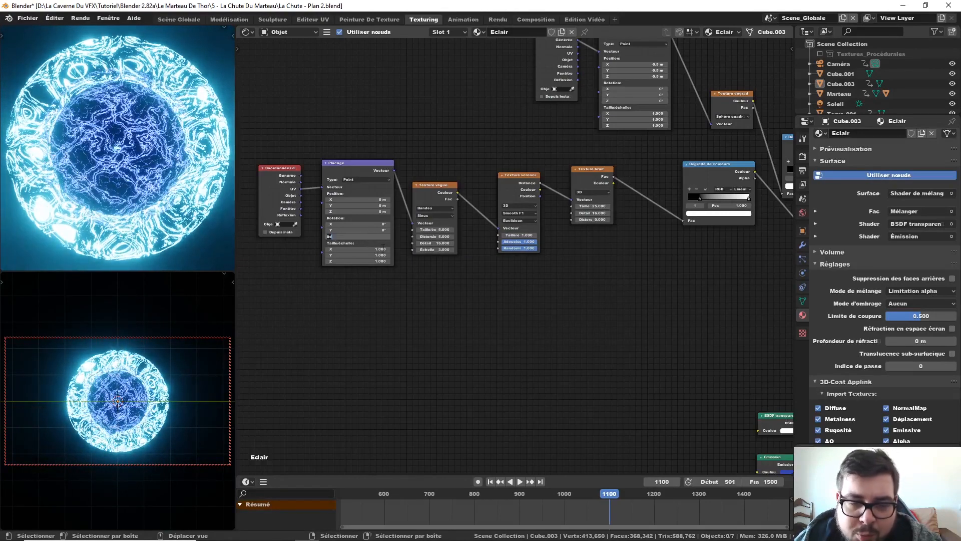
pyautogui.press('Return')
pyautogui.moveTo(368, 229)
pyautogui.mouseDown()
pyautogui.moveTo(393, 229)
pyautogui.moveTo(377, 225)
pyautogui.mouseUp()
pyautogui.click(369, 230)
pyautogui.press('Return')
pyautogui.click(370, 226)
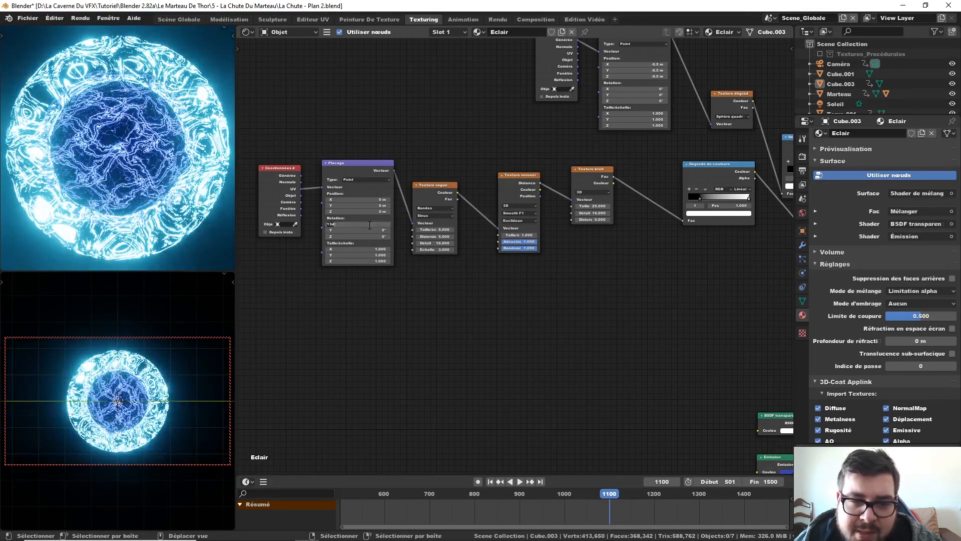
# - Try other X scale values, including 0, on the Texture vague's Plaçage node and restore the scale to 1
pyautogui.moveTo(374, 249); pyautogui.dragTo(440, 249)
pyautogui.click(374, 249)
pyautogui.write('0')
pyautogui.press('Return')
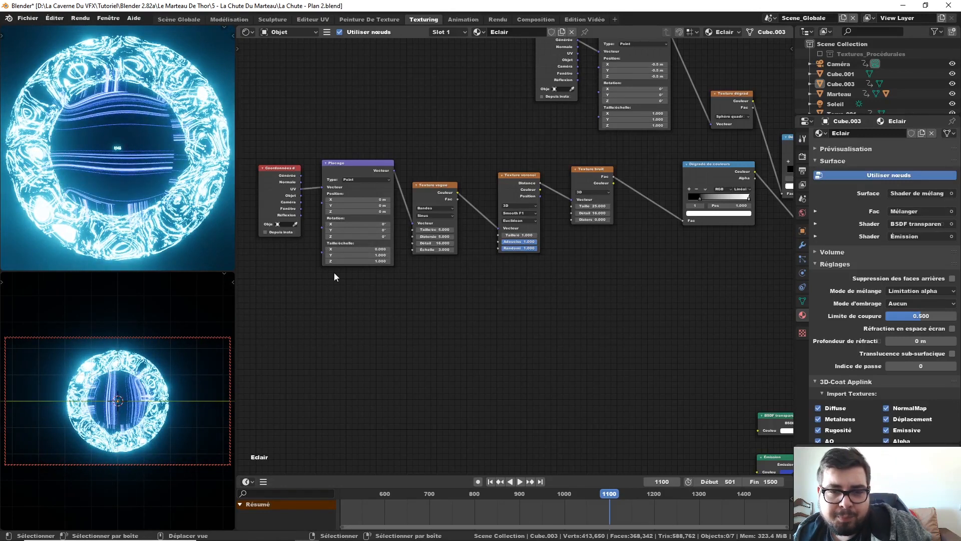
pyautogui.click(378, 249)
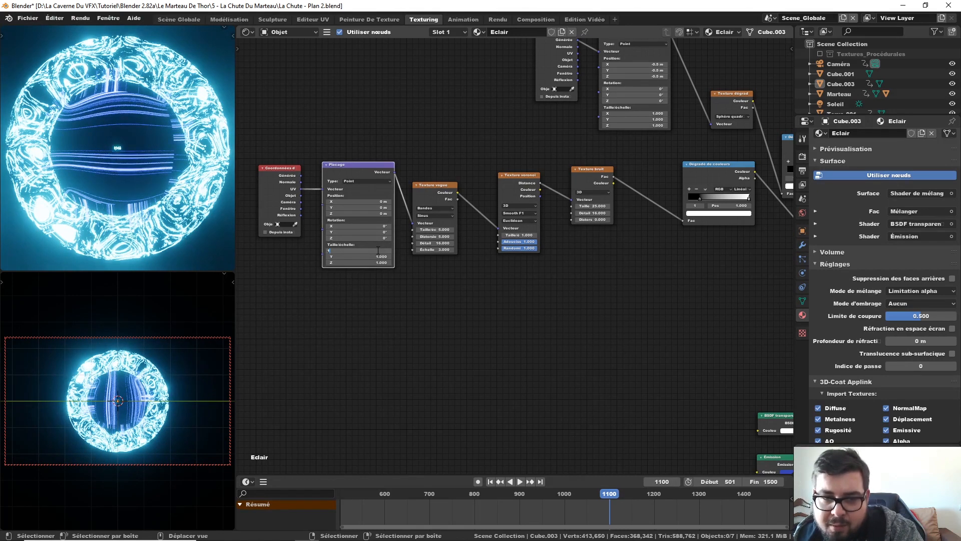
pyautogui.write('1')
pyautogui.press('Return')
# - Add a Valeur node below the texture coordinates and connect it to the Taille/échelle of the Texture vague's Plaçage node
pyautogui.click(260, 303)
pyautogui.hotkey('shift', 'a')
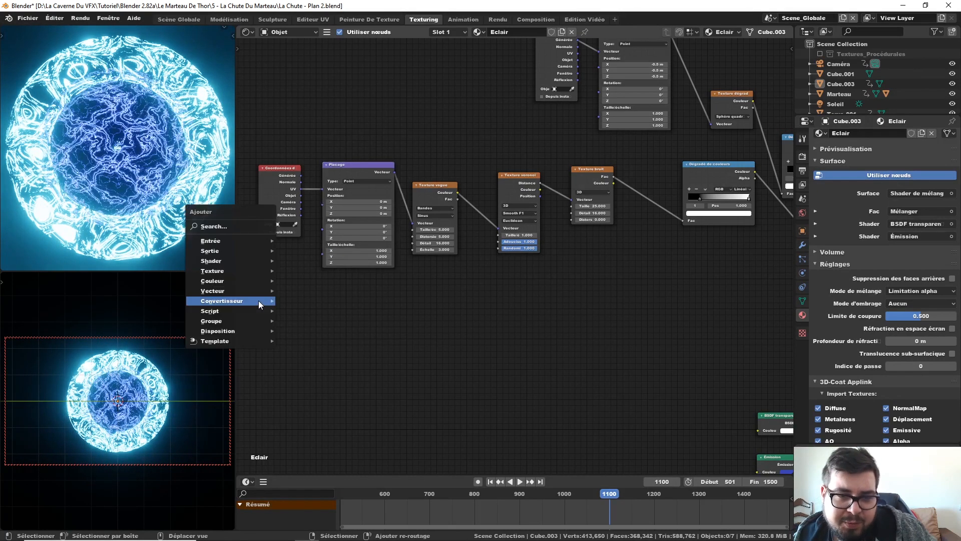
pyautogui.click(248, 226)
pyautogui.write('v')
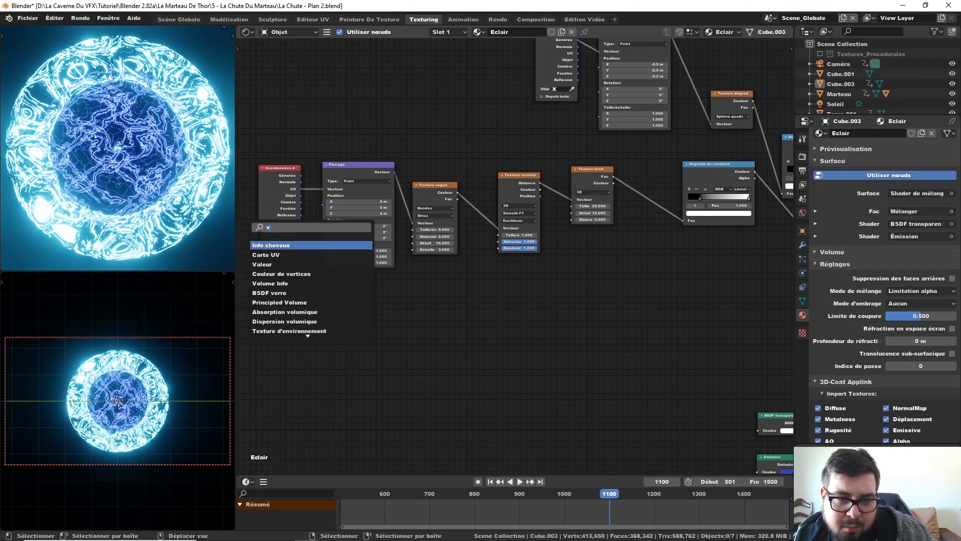
pyautogui.write('a')
pyautogui.press('Return')
pyautogui.click(256, 253)
pyautogui.moveTo(290, 285); pyautogui.dragTo(345, 266, button='middle')
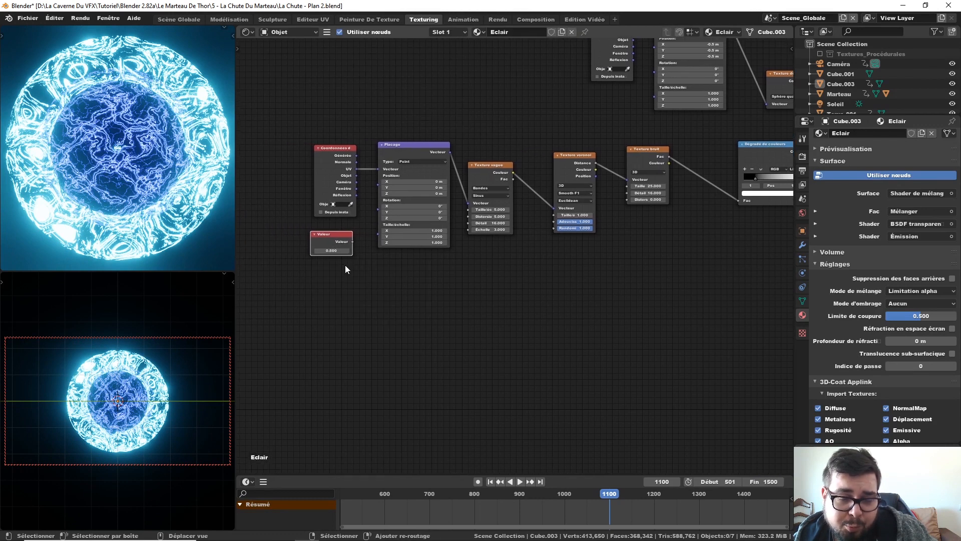
pyautogui.moveTo(353, 242)
pyautogui.mouseDown()
pyautogui.moveTo(379, 235)
pyautogui.moveTo(331, 255)
pyautogui.moveTo(339, 250)
pyautogui.mouseUp()
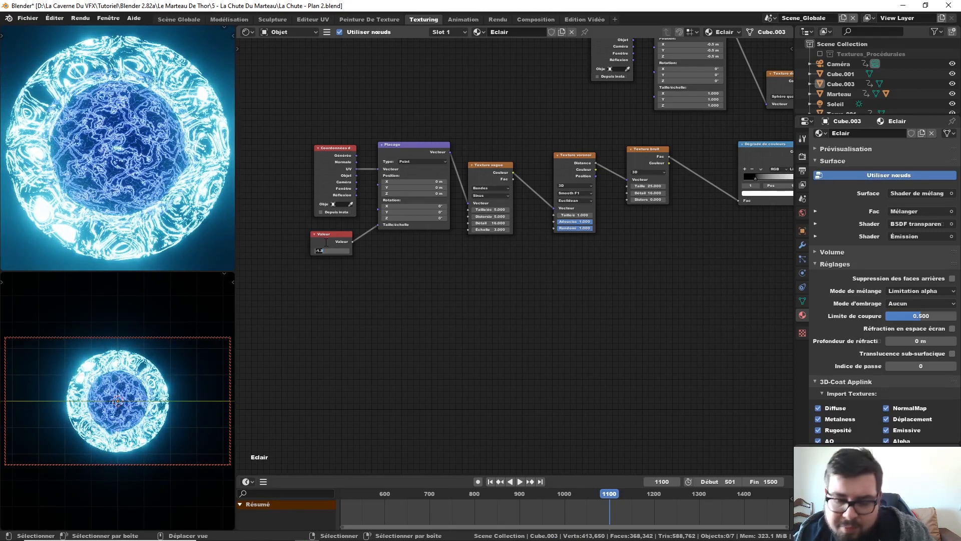
# - Test several scale values in the Valeur node and set it to 0.100
pyautogui.write('0.1')
pyautogui.press('Return')
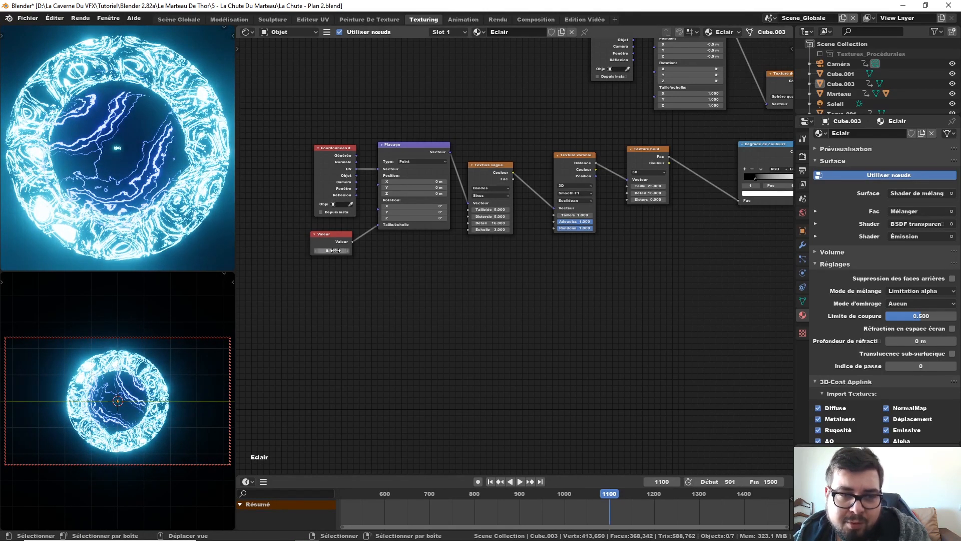
pyautogui.moveTo(334, 251); pyautogui.dragTo(348, 250)
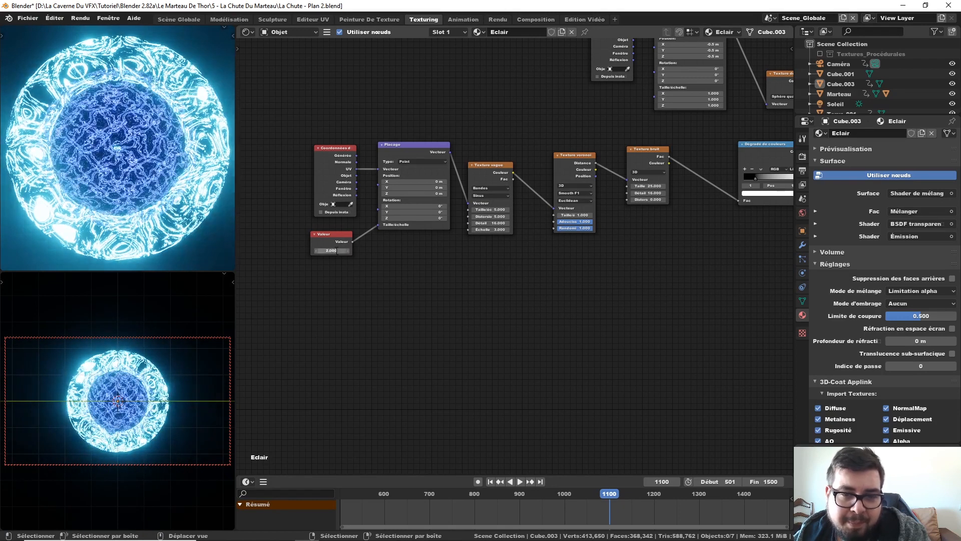
pyautogui.write('1')
pyautogui.press('Return')
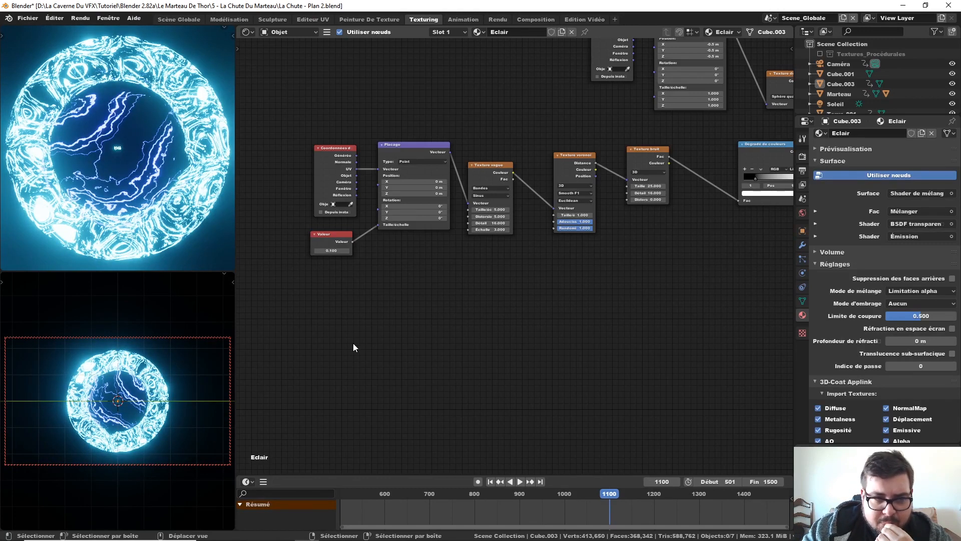
# - Move all the texture, mapping, ramp and Mélanger nodes together away from the shader mix node to make room
pyautogui.moveTo(550, 278); pyautogui.dragTo(466, 320, button='middle')
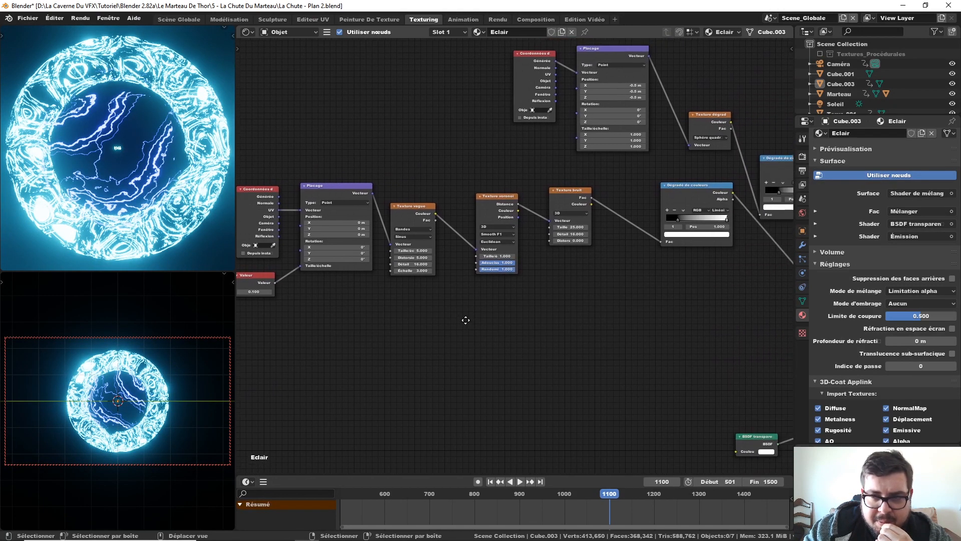
pyautogui.scroll(-2, 535, 308)
pyautogui.moveTo(537, 311); pyautogui.dragTo(419, 276, button='middle')
pyautogui.scroll(-2, 474, 306)
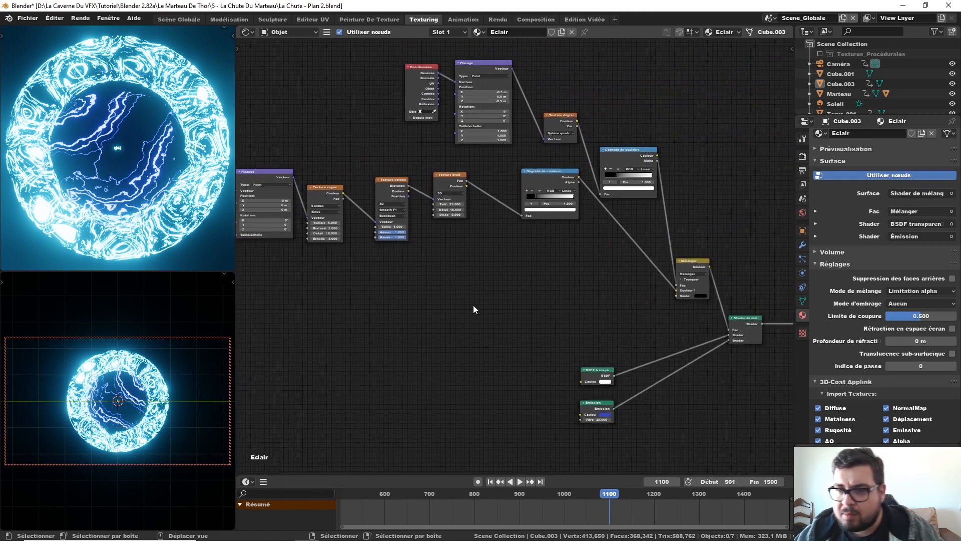
pyautogui.scroll(-3, 643, 263)
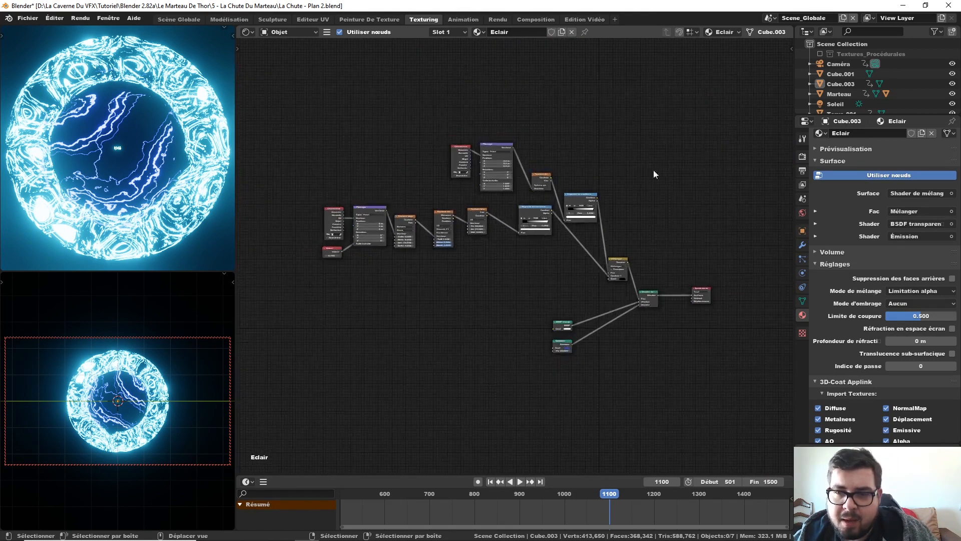
pyautogui.moveTo(639, 100); pyautogui.dragTo(312, 266)
pyautogui.moveTo(621, 263); pyautogui.dragTo(569, 200)
# - Insert a Mélanger RGB node between the Mélanger node and the shader mix's Fac, set to Multiplier with Fac 1.000
pyautogui.scroll(2, 556, 259)
pyautogui.moveTo(555, 259); pyautogui.dragTo(532, 250, button='middle')
pyautogui.hotkey('shift', 'a')
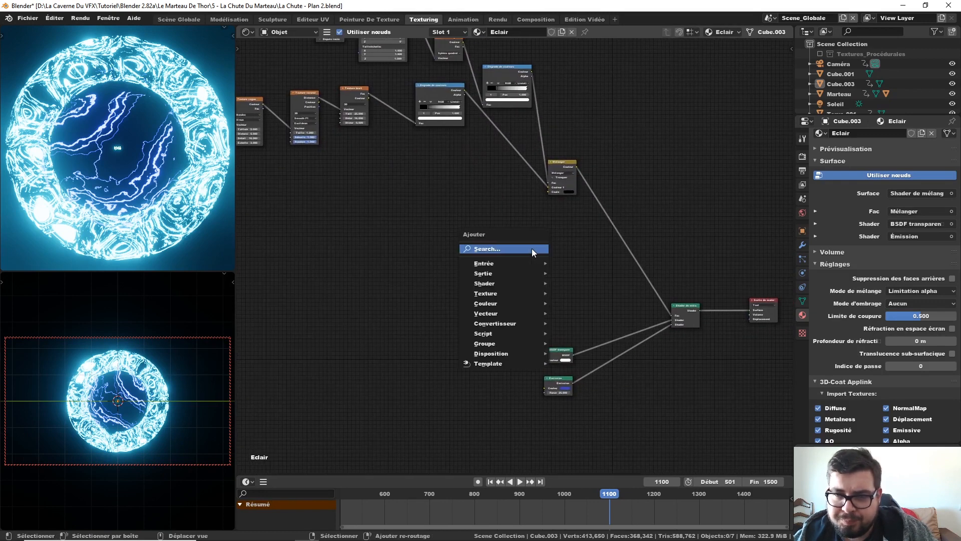
pyautogui.moveTo(510, 305)
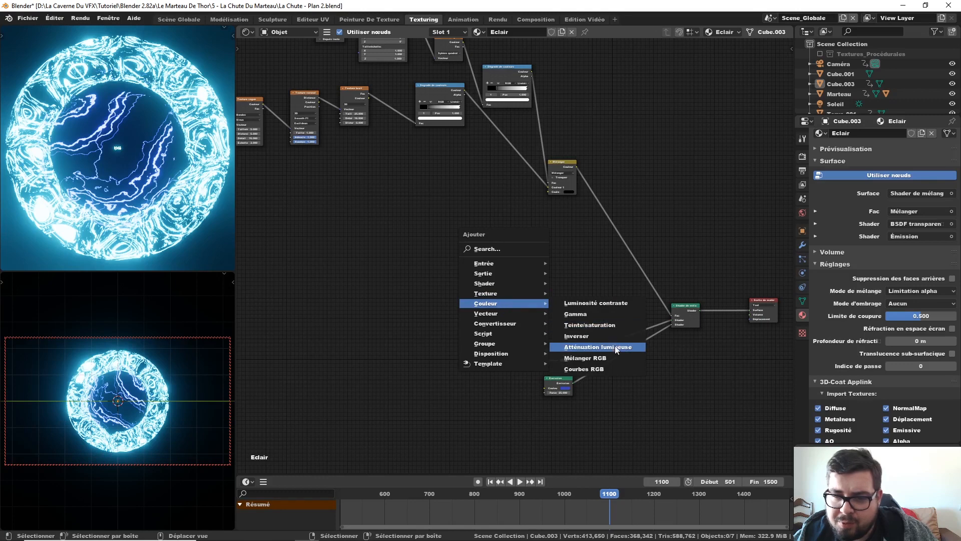
pyautogui.click(585, 358)
pyautogui.click(636, 226)
# - Add a Texture bruit node below the Mélanger node and connect its Fac output to the Multiplier node's Couleur 2
pyautogui.scroll(2, 595, 269)
pyautogui.moveTo(541, 246); pyautogui.dragTo(493, 245, button='middle')
pyautogui.hotkey('shift', 'a')
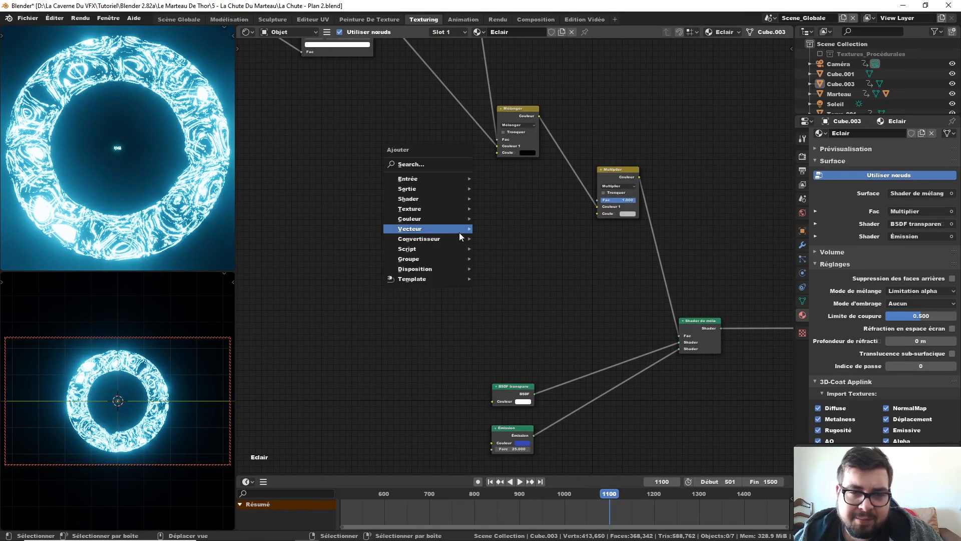
pyautogui.moveTo(450, 209)
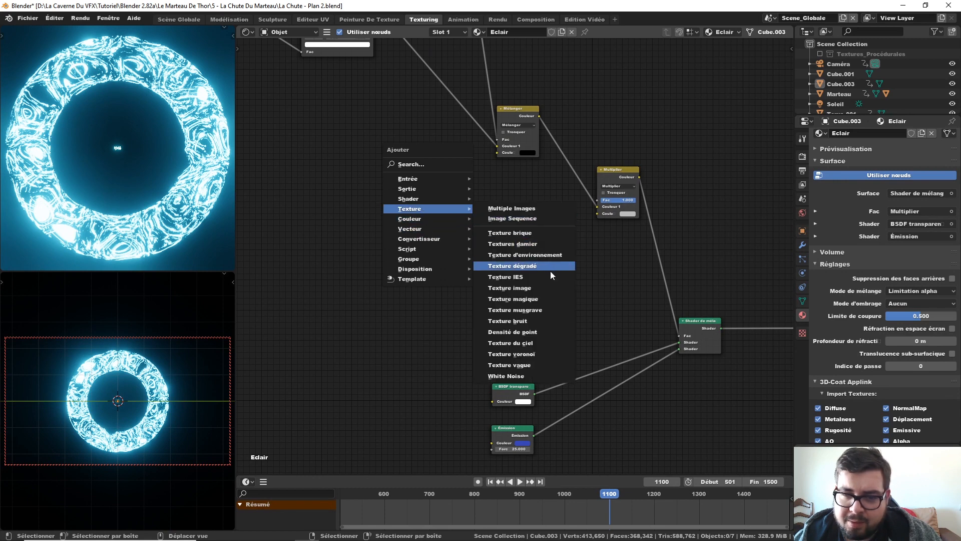
pyautogui.click(542, 321)
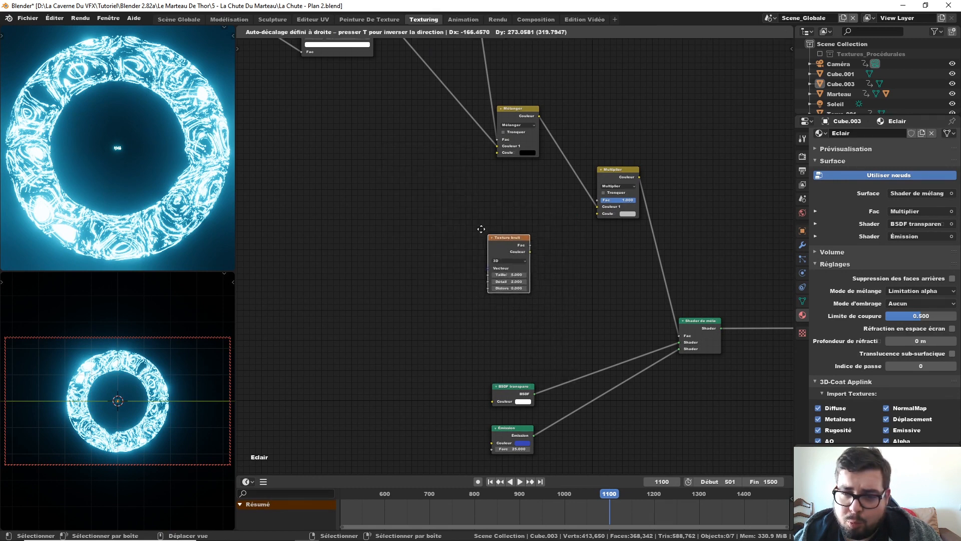
pyautogui.moveTo(520, 229); pyautogui.dragTo(605, 214)
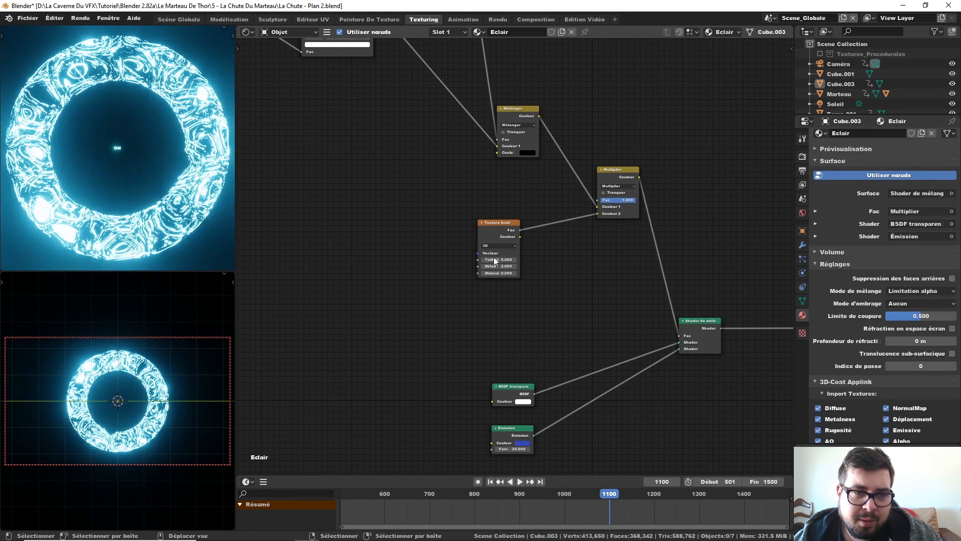
# - Set the Valeur node that drives the Texture vague's Plaçage scale to 0.200
pyautogui.scroll(-4, 494, 261)
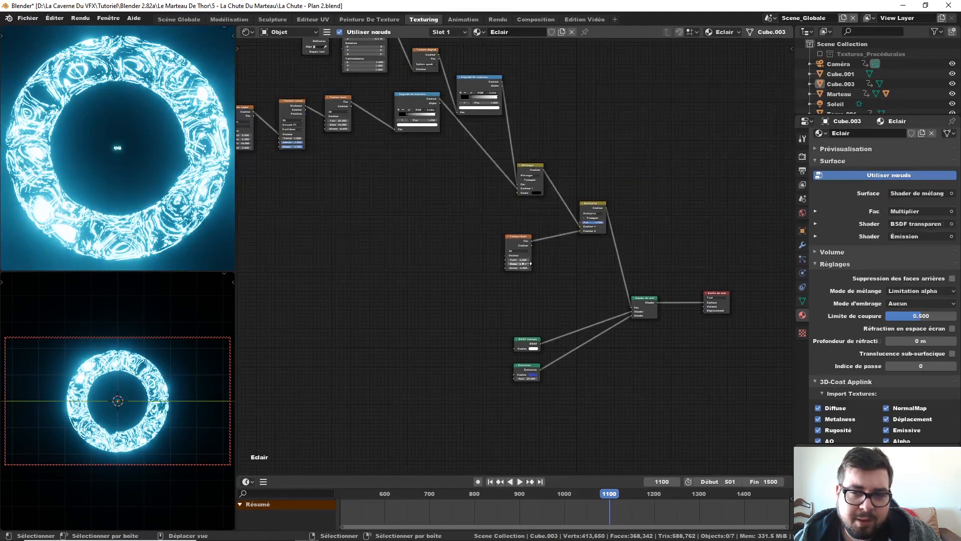
pyautogui.moveTo(302, 235); pyautogui.dragTo(587, 273, button='middle')
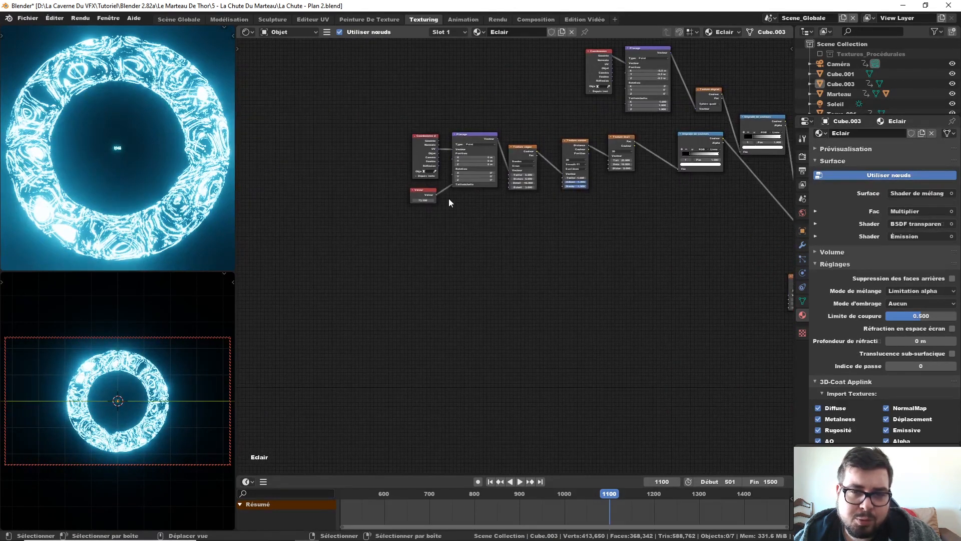
pyautogui.scroll(4, 434, 216)
pyautogui.scroll(1, 435, 219)
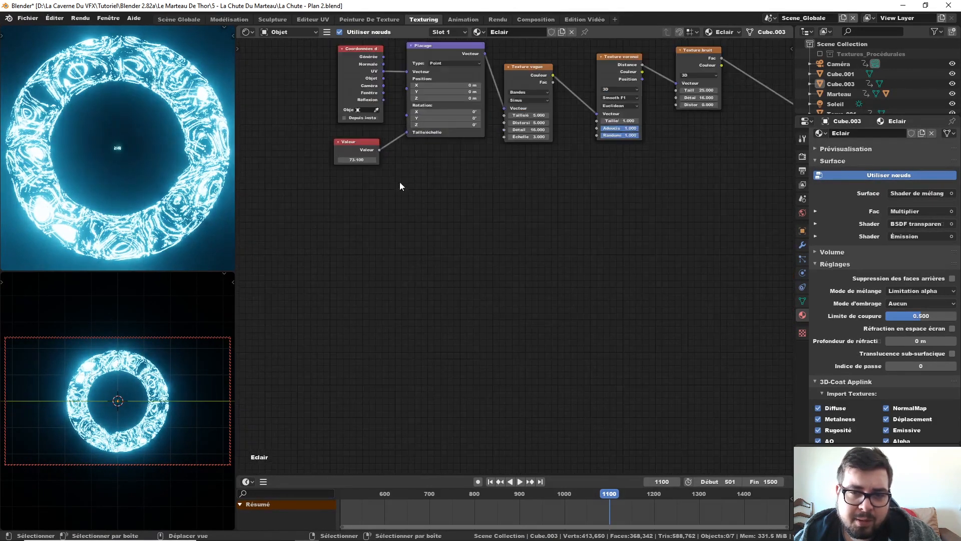
pyautogui.click(359, 162)
pyautogui.write('0.5')
pyautogui.press('Return')
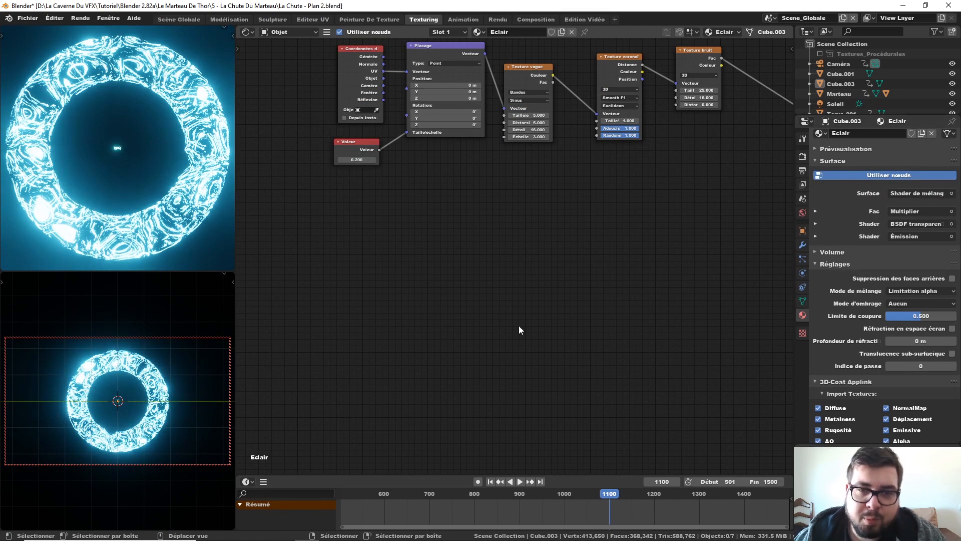
# - Set the Taille of the Texture bruit feeding the Multiplier node to 0.200
pyautogui.scroll(-1, 519, 326)
pyautogui.moveTo(600, 323); pyautogui.dragTo(372, 251, button='middle')
pyautogui.moveTo(572, 256); pyautogui.dragTo(366, 236, button='middle')
pyautogui.scroll(2, 487, 239)
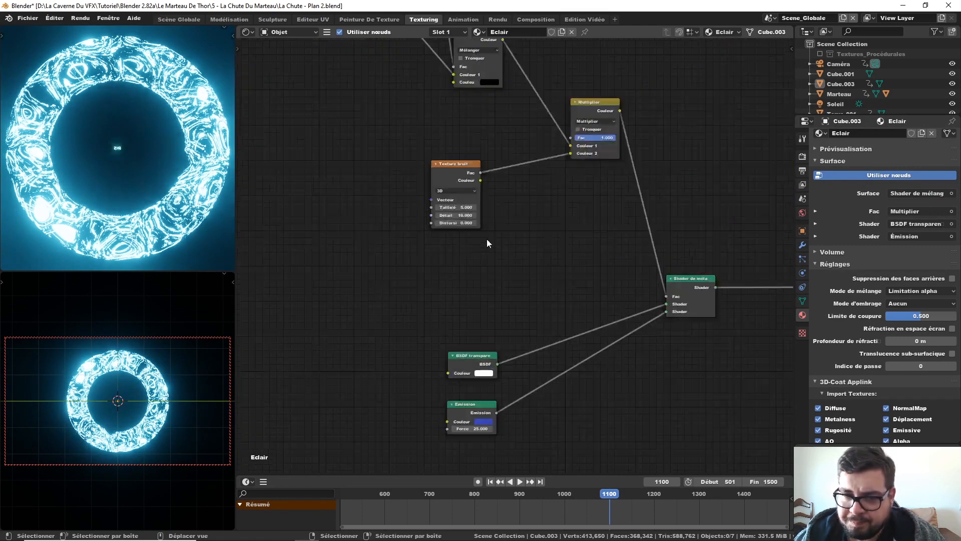
pyautogui.moveTo(442, 195); pyautogui.dragTo(414, 195)
pyautogui.click(438, 197)
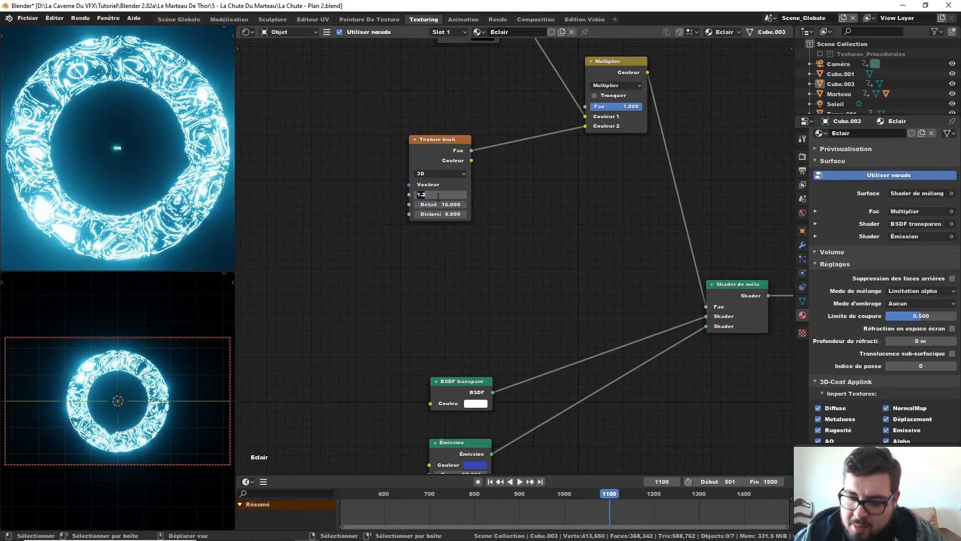
pyautogui.write('0.2')
pyautogui.press('Return')
# - Move the Texture bruit node away from the Multiplier and insert a Dégradé de couleurs node on the link between them
pyautogui.moveTo(442, 145); pyautogui.dragTo(272, 153)
pyautogui.hotkey('shift', 'a')
pyautogui.moveTo(380, 230)
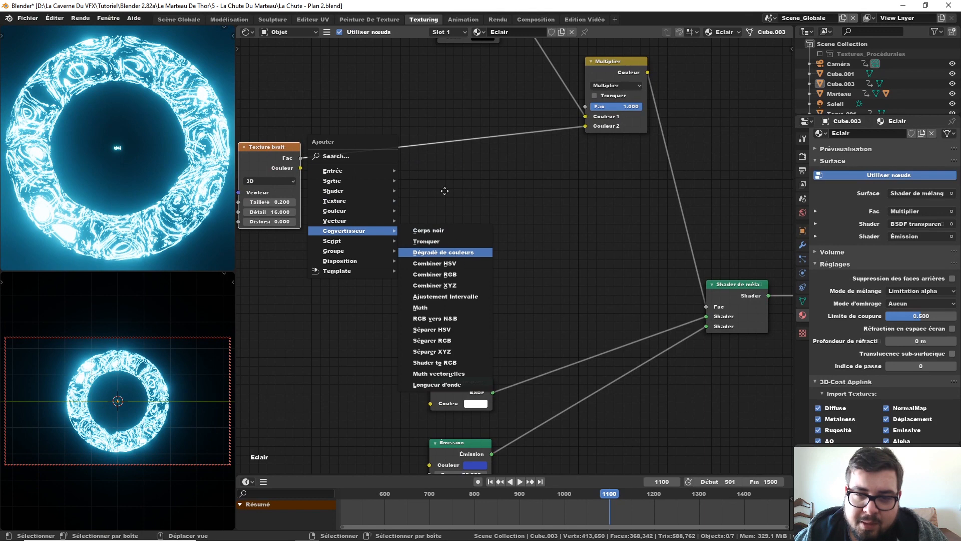
pyautogui.click(455, 255)
pyautogui.click(368, 121)
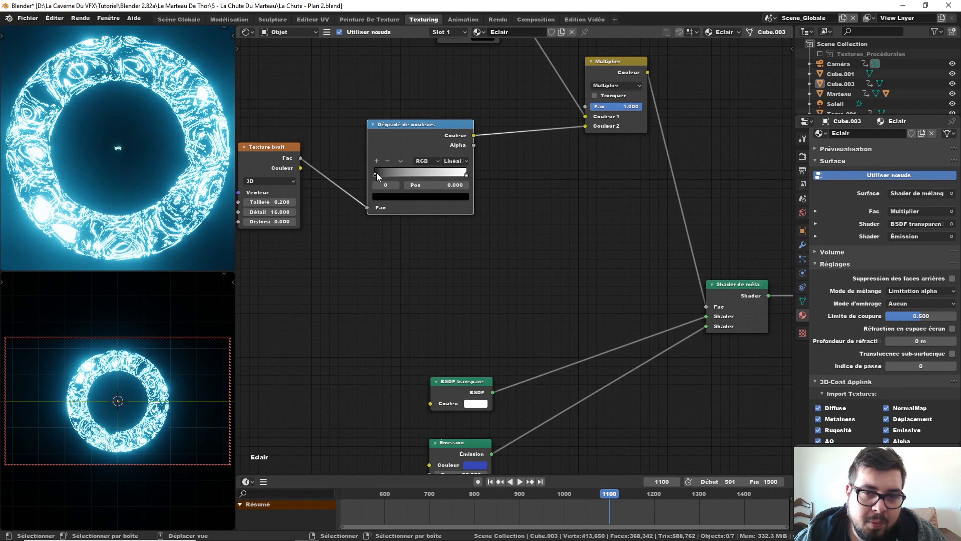
# - Tighten the new Dégradé de couleurs by keeping the black stop at 0 and moving the white stop to about 0.245
pyautogui.moveTo(377, 172); pyautogui.dragTo(343, 178)
pyautogui.moveTo(467, 174); pyautogui.dragTo(399, 174)
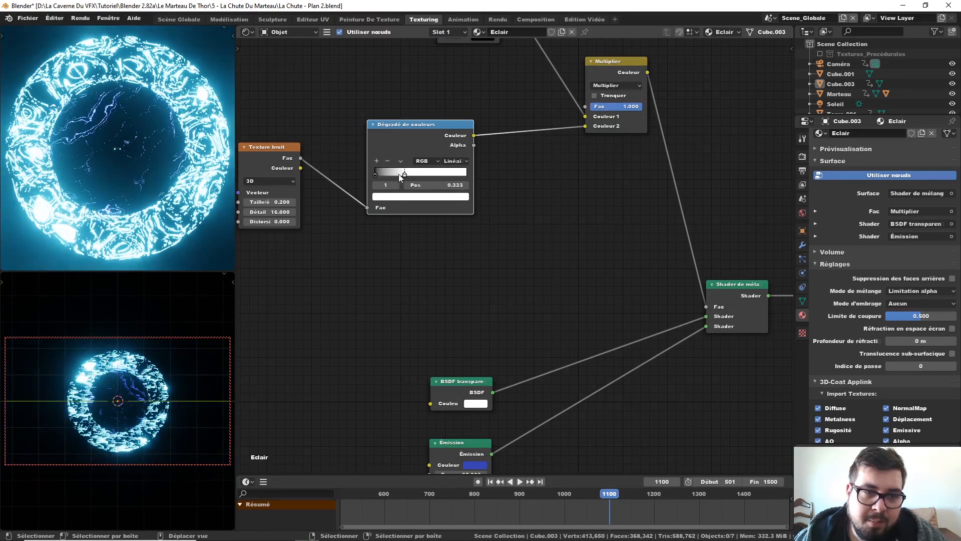
pyautogui.moveTo(425, 279); pyautogui.dragTo(543, 291, button='middle')
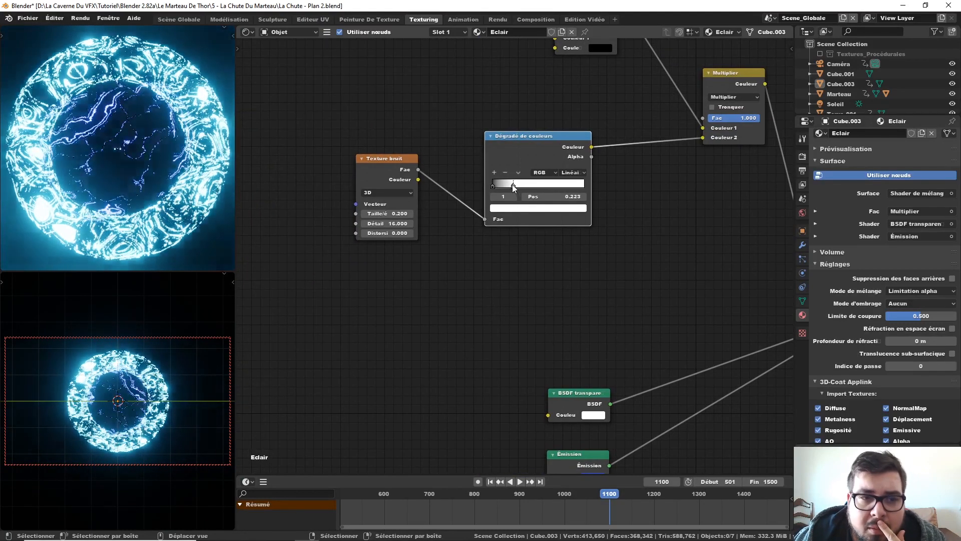
# - Test other Taille and Distorsion values on the mask's Texture bruit, returning them to 0.200 and 0
pyautogui.moveTo(388, 213)
pyautogui.mouseDown()
pyautogui.moveTo(408, 213)
pyautogui.moveTo(396, 213)
pyautogui.mouseUp()
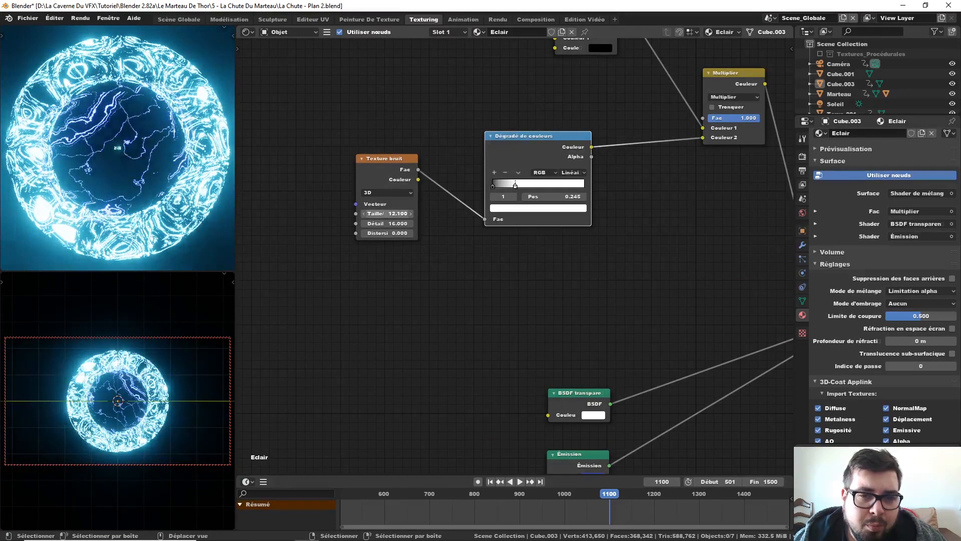
pyautogui.click(400, 212)
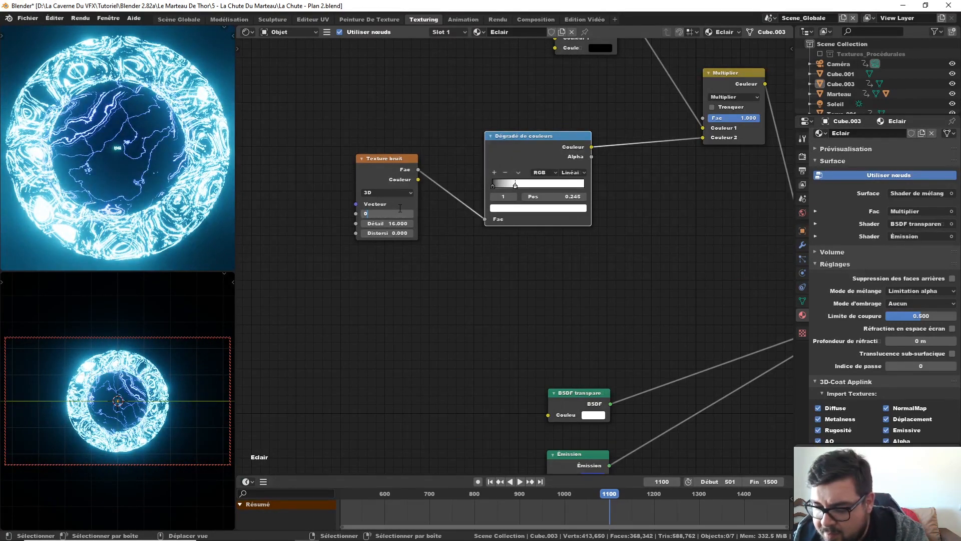
pyautogui.press('Return')
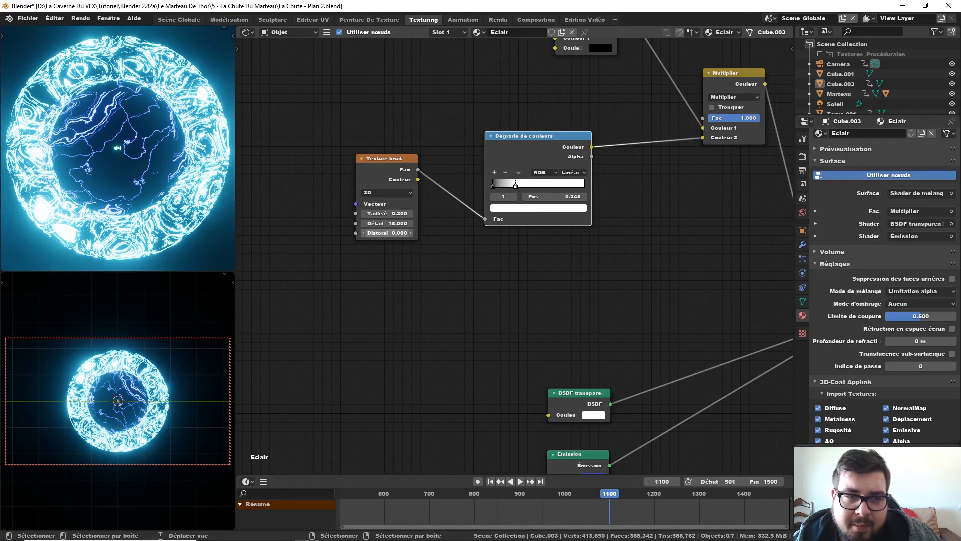
pyautogui.click(392, 234)
pyautogui.write('14.5')
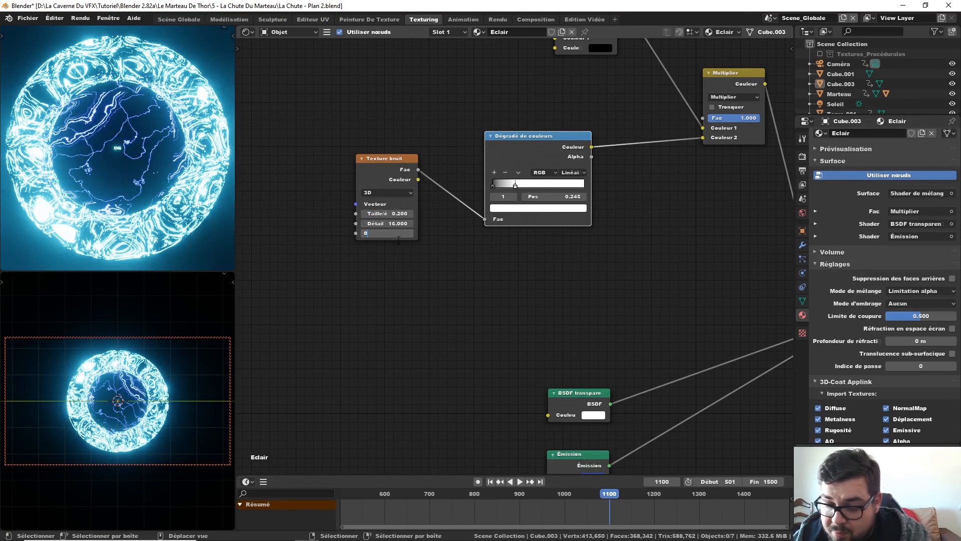
# - Change the Valeur node driving the Texture vague's Plaçage scale to -0.300
pyautogui.moveTo(425, 234); pyautogui.dragTo(477, 260, button='middle')
pyautogui.scroll(-3, 384, 293)
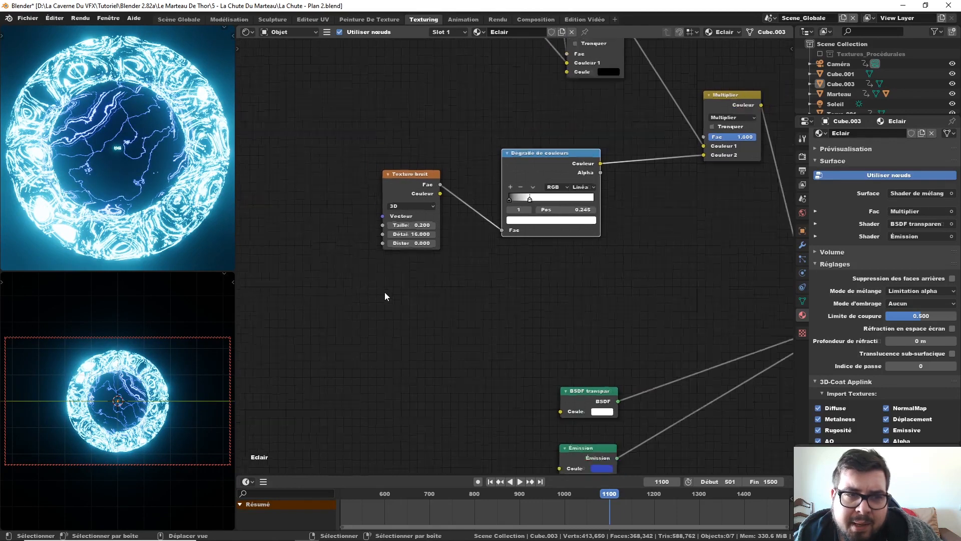
pyautogui.moveTo(337, 283); pyautogui.dragTo(453, 270, button='middle')
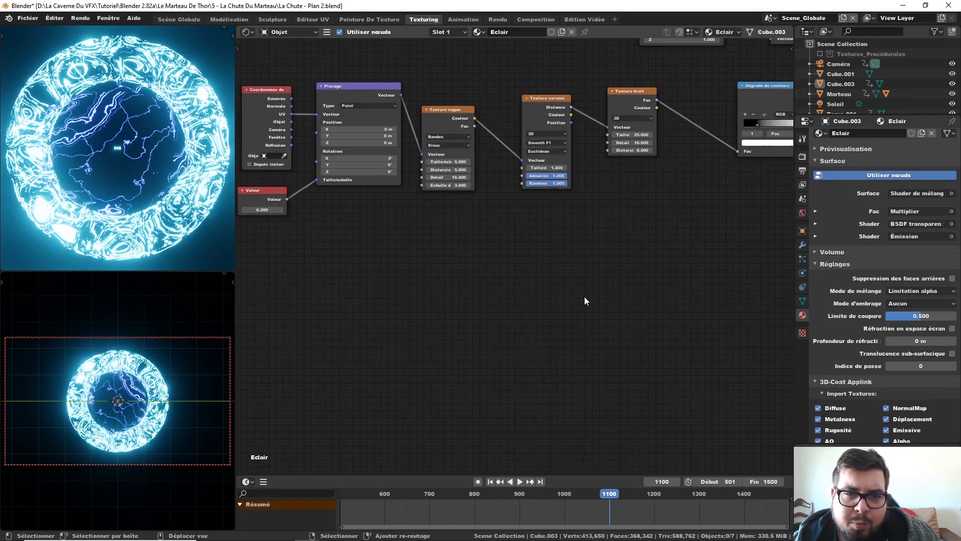
pyautogui.moveTo(361, 222); pyautogui.dragTo(431, 231, button='middle')
pyautogui.moveTo(320, 219); pyautogui.dragTo(316, 220)
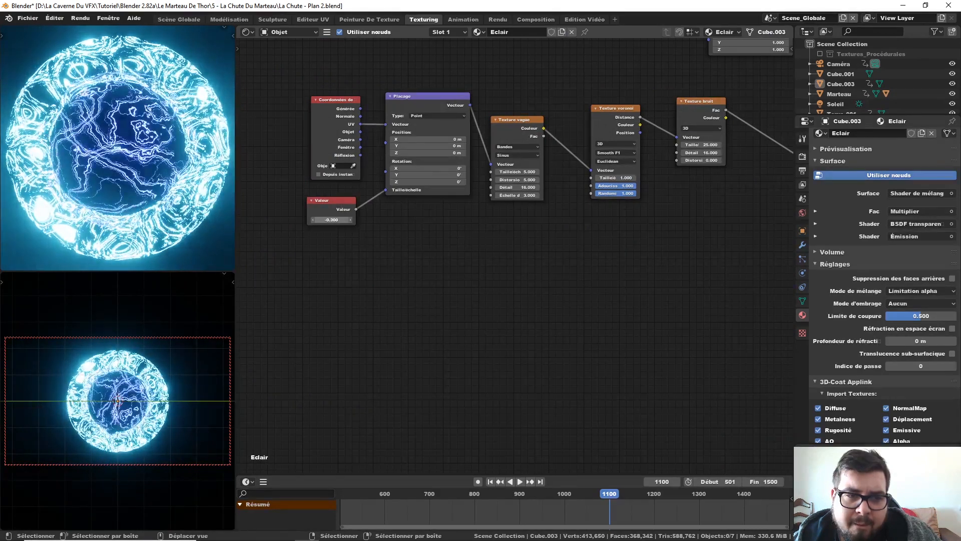
# - Test the Rotation Z of the Texture vague's Plaçage node, then animate it with an expression multiplying #frame by a small factor
pyautogui.moveTo(472, 241); pyautogui.dragTo(426, 239, button='middle')
pyautogui.scroll(-1, 534, 241)
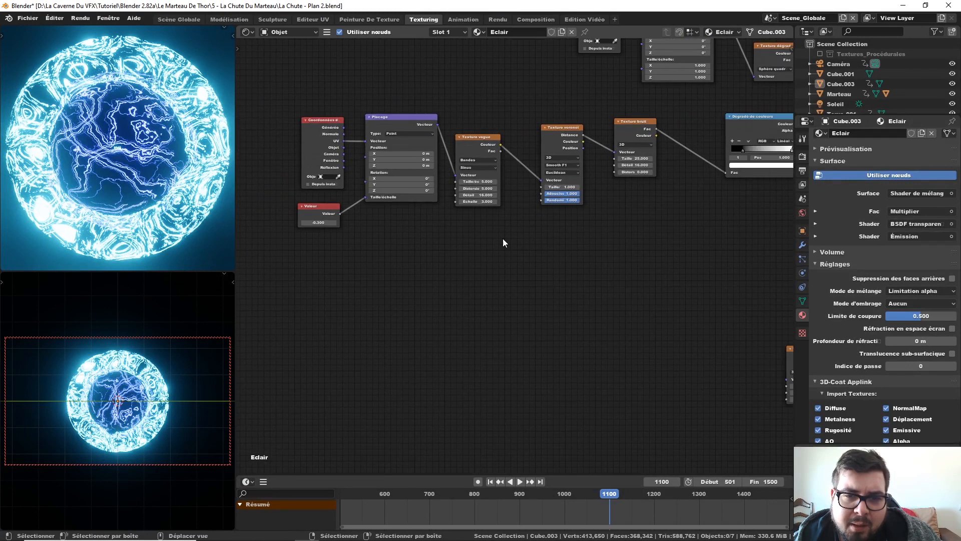
pyautogui.moveTo(400, 192)
pyautogui.mouseDown()
pyautogui.moveTo(464, 191)
pyautogui.moveTo(380, 192)
pyautogui.mouseUp()
pyautogui.click(397, 192)
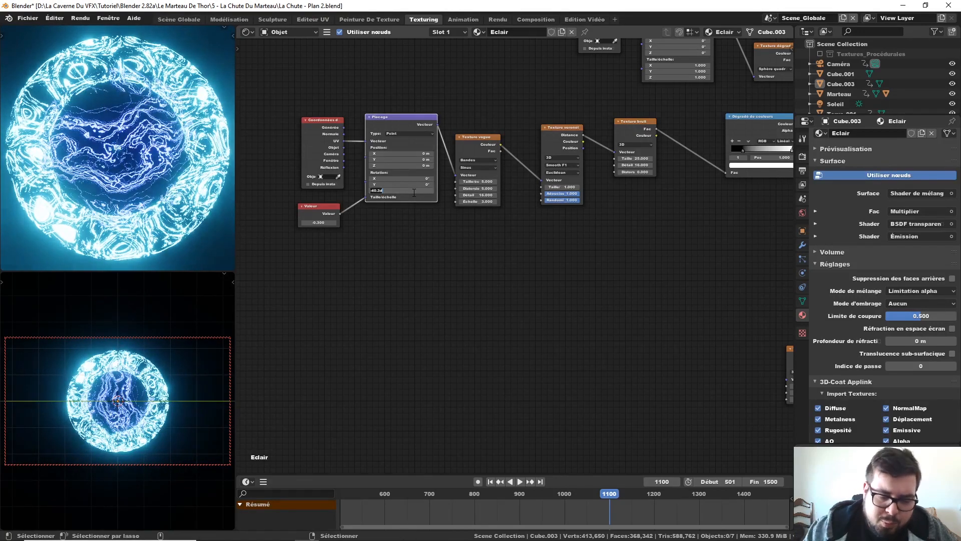
pyautogui.write('#frame*')
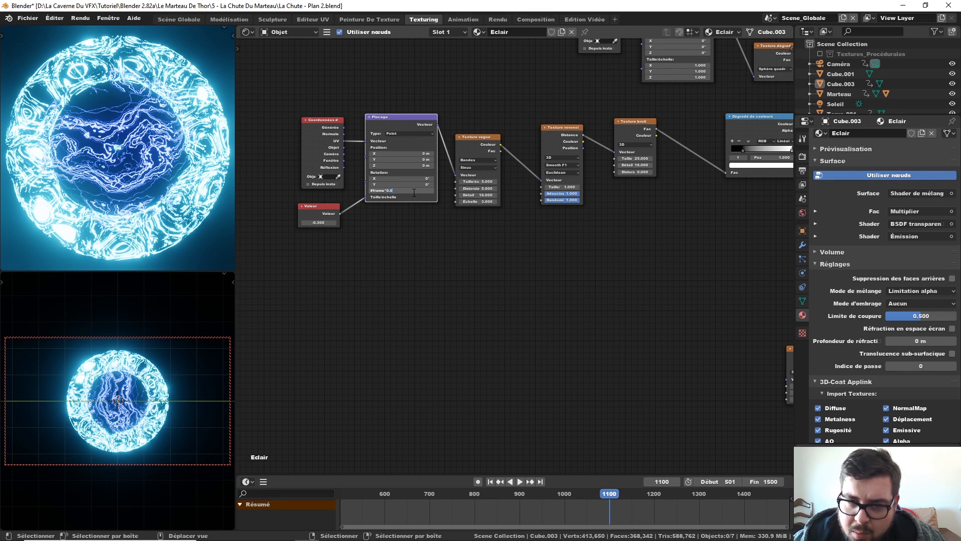
pyautogui.press('Return')
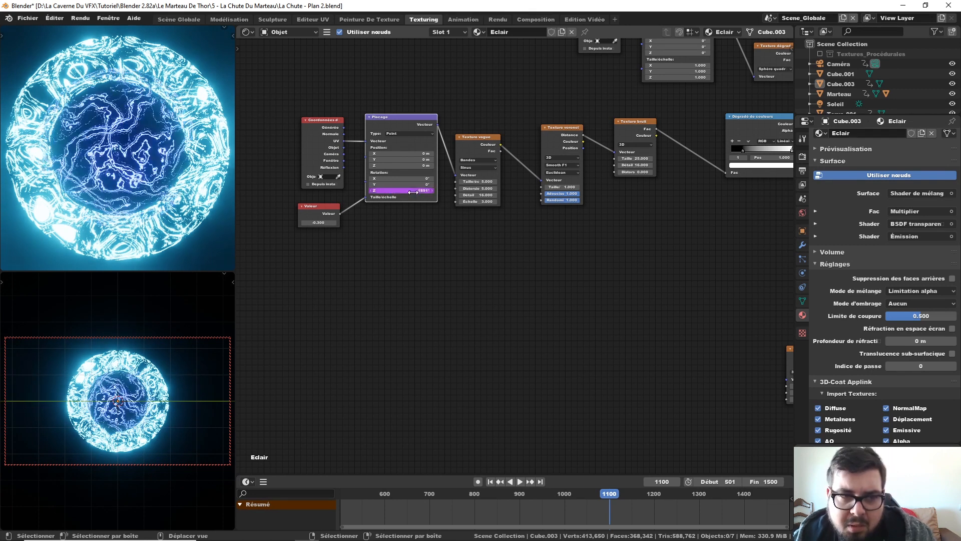
# - Scrub and play back the timeline to examine the animated lightning on the inner sphere
pyautogui.moveTo(524, 492); pyautogui.dragTo(473, 494)
pyautogui.click(519, 481)
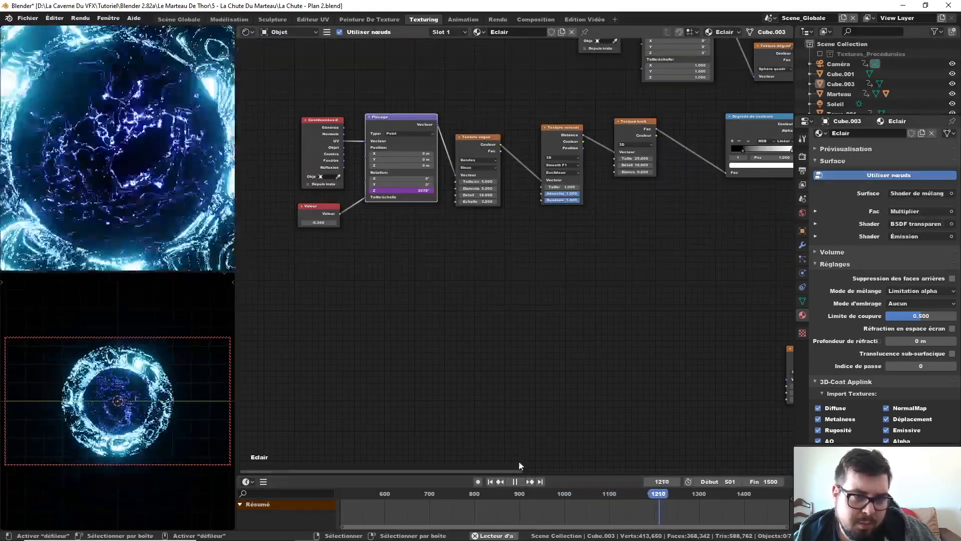
pyautogui.click(515, 481)
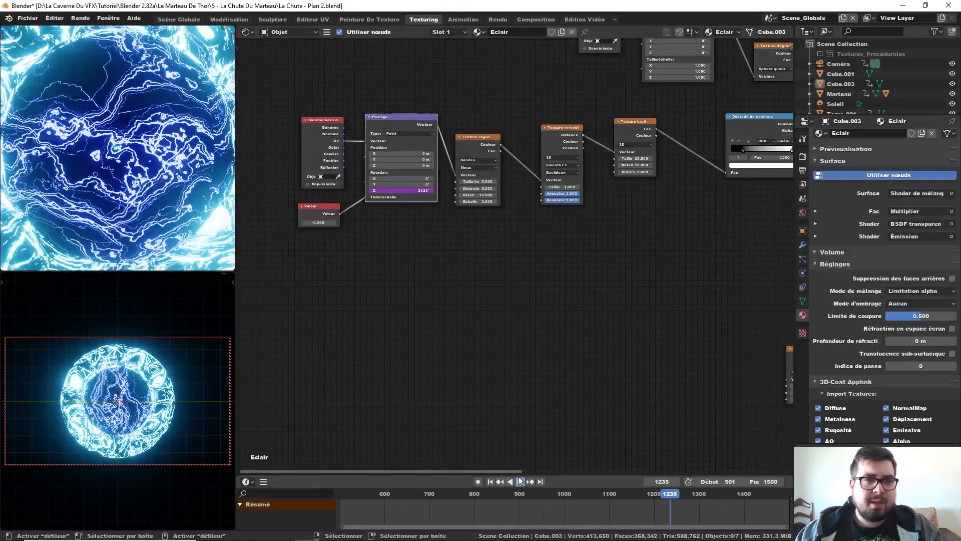
pyautogui.click(520, 481)
pyautogui.click(521, 482)
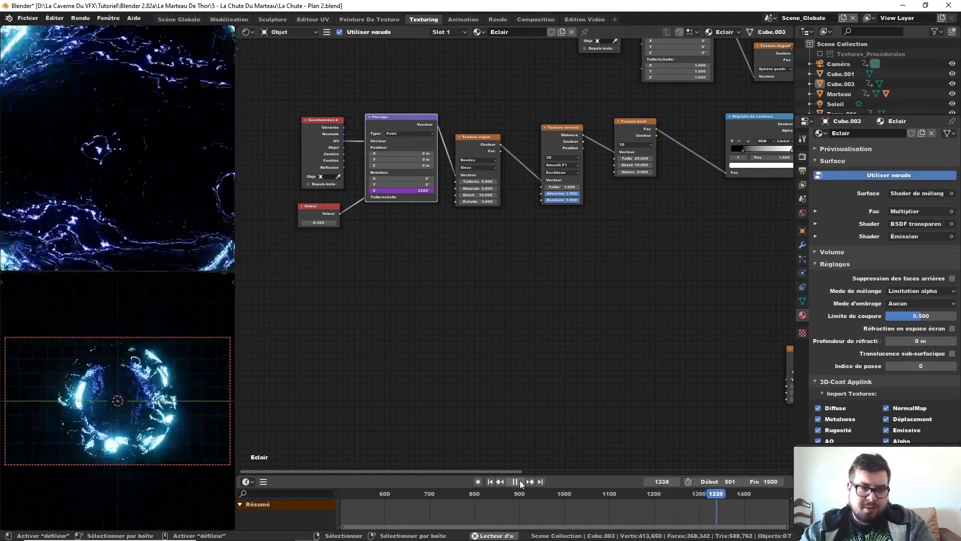
pyautogui.click(515, 481)
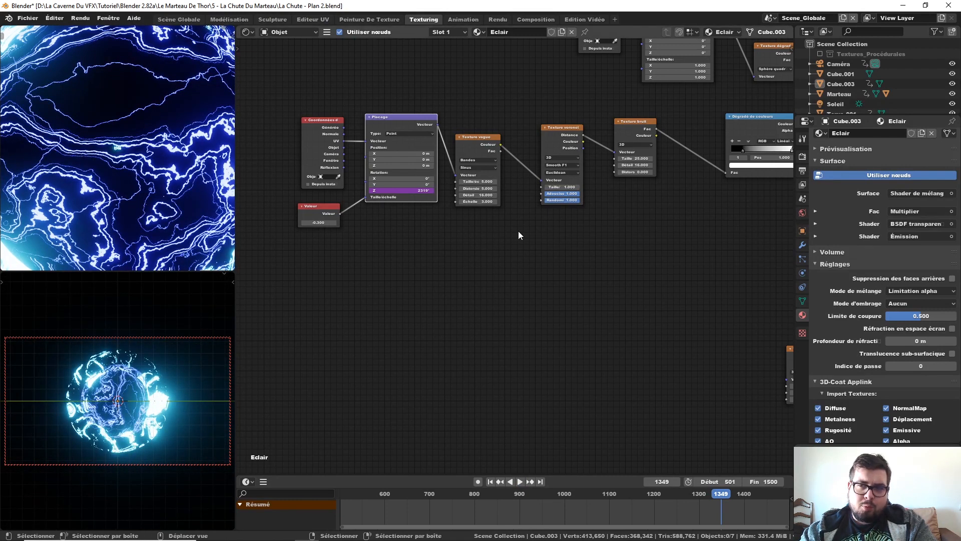
# - Change the Émission node's colour to a paler violet-blue
pyautogui.moveTo(678, 241)
pyautogui.mouseDown(button='middle')
pyautogui.moveTo(620, 262)
pyautogui.moveTo(428, 261)
pyautogui.mouseUp(button='middle')
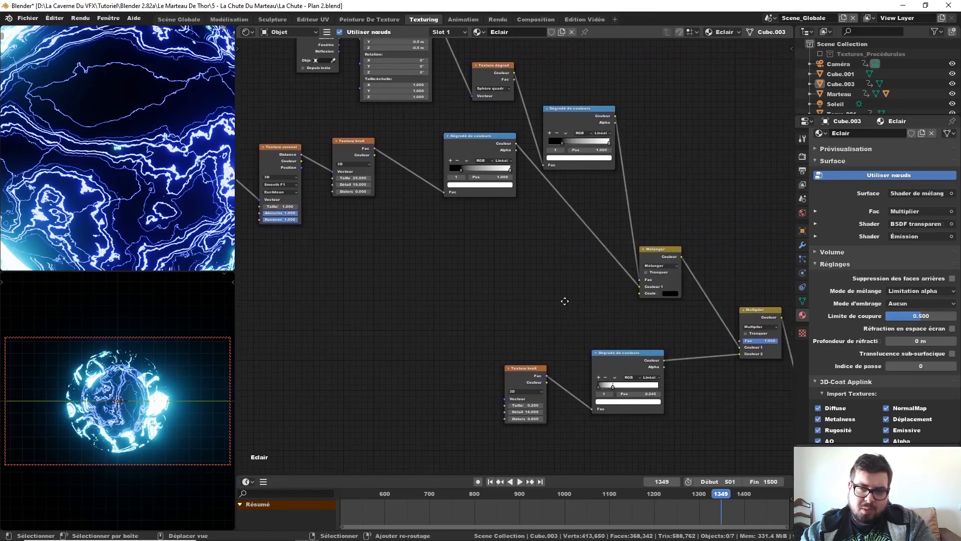
pyautogui.moveTo(601, 329); pyautogui.dragTo(505, 286, button='middle')
pyautogui.scroll(-1, 516, 302)
pyautogui.keyDown('shift'); pyautogui.scroll(-5, 516, 302); pyautogui.keyUp('shift')
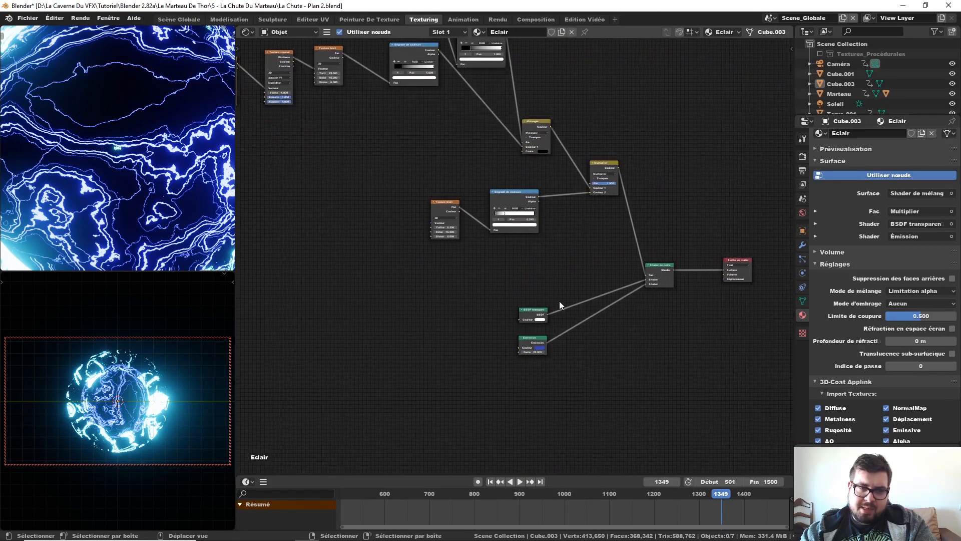
pyautogui.scroll(2, 558, 305)
pyautogui.moveTo(561, 350); pyautogui.dragTo(553, 295, button='middle')
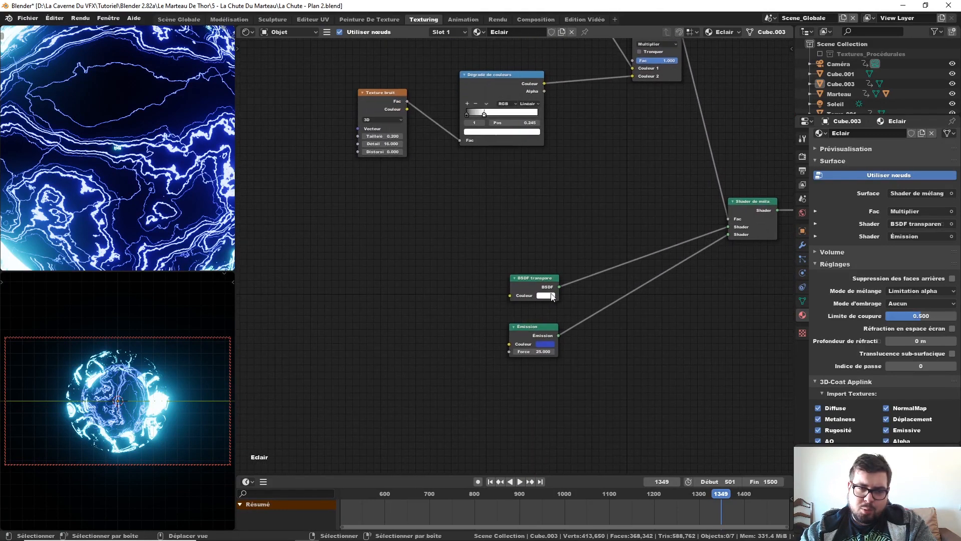
pyautogui.click(545, 344)
pyautogui.moveTo(579, 259)
pyautogui.mouseDown()
pyautogui.moveTo(588, 254)
pyautogui.moveTo(570, 257)
pyautogui.moveTo(580, 261)
pyautogui.mouseUp()
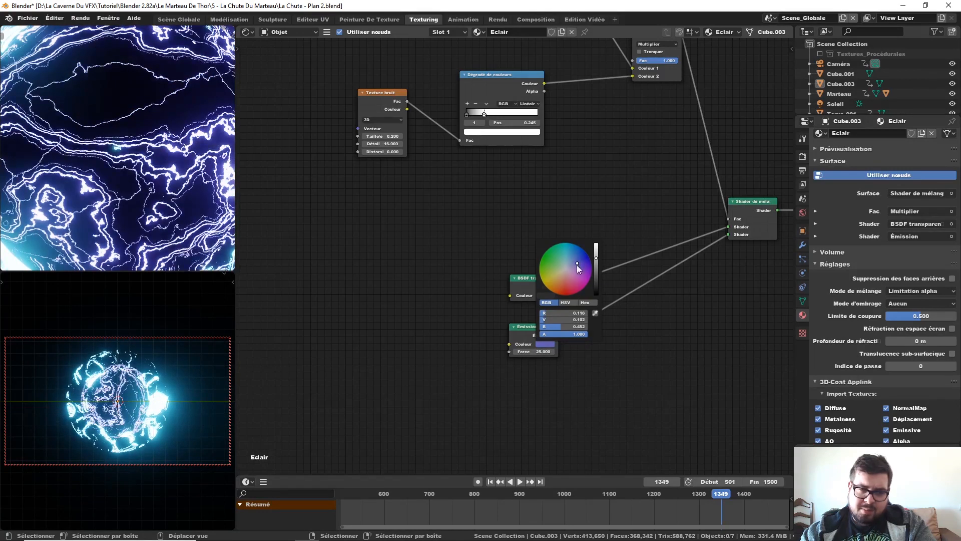
# - Set the Émission node's Force to 250
pyautogui.click(540, 352)
pyautogui.write('2')
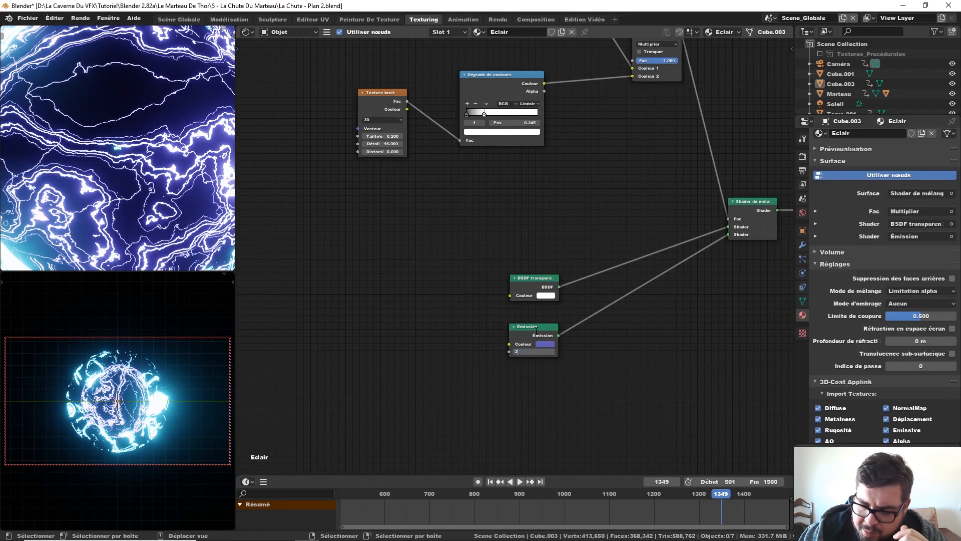
pyautogui.write('50')
pyautogui.press('Return')
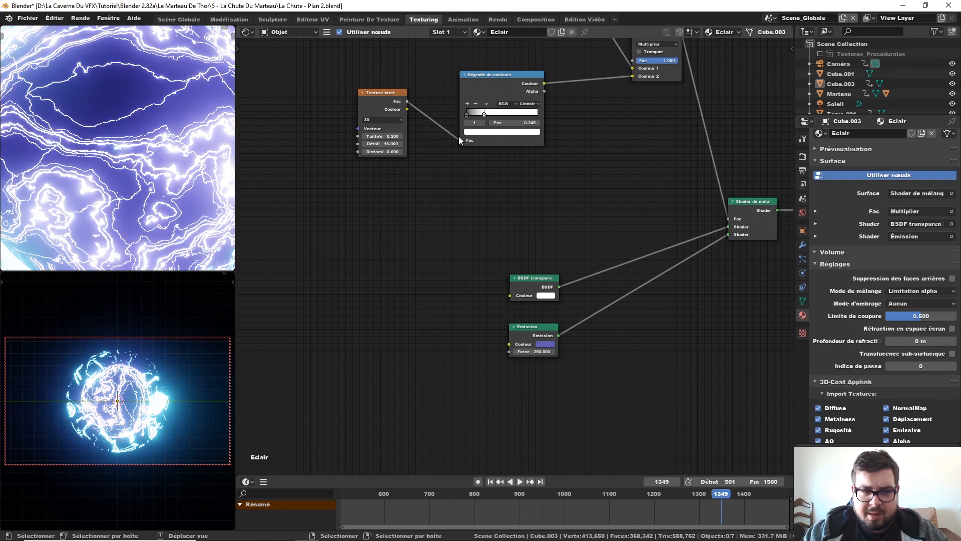
# - Change the Émission node's colour to a more saturated blue and examine the glow in the viewports
pyautogui.click(545, 345)
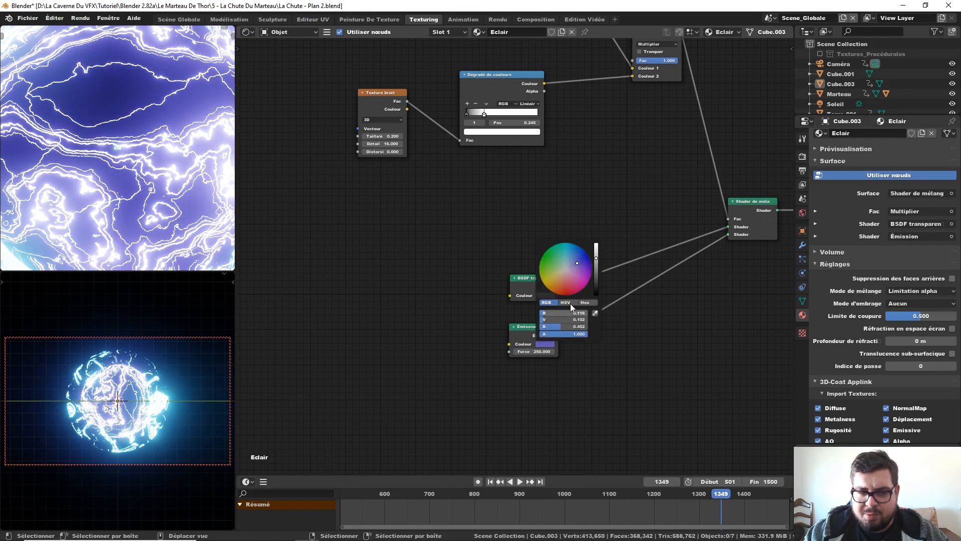
pyautogui.moveTo(580, 263)
pyautogui.mouseDown()
pyautogui.moveTo(599, 242)
pyautogui.moveTo(584, 255)
pyautogui.mouseUp()
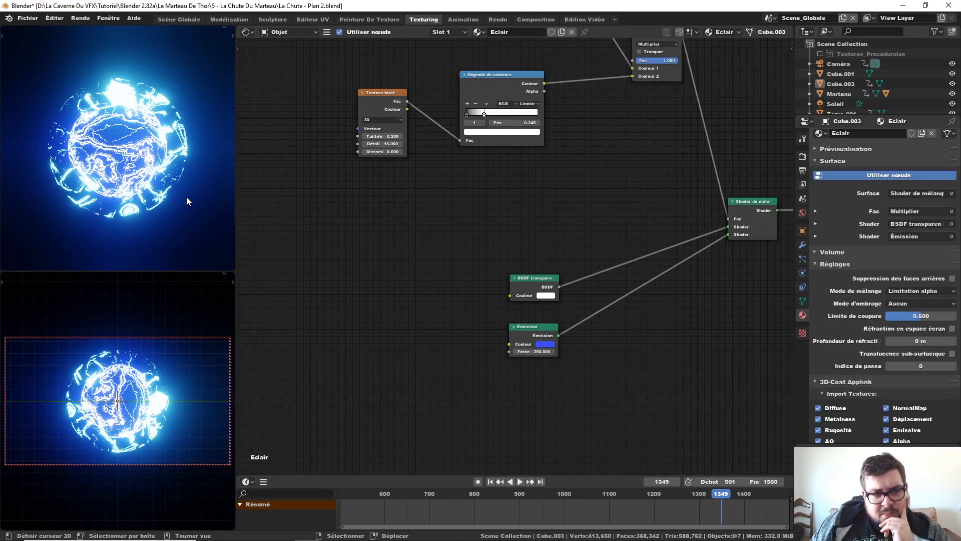
pyautogui.press('\\')
pyautogui.moveTo(402, 156)
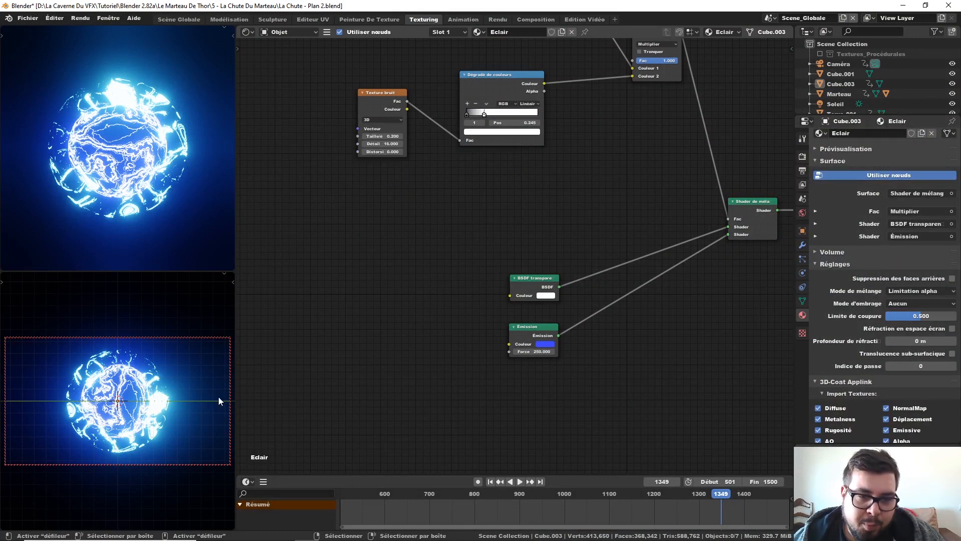
# - Select the torus in the Scène Globale workspace, move the timeline to frame 800 and switch the viewport to rendered shading
pyautogui.click(194, 21)
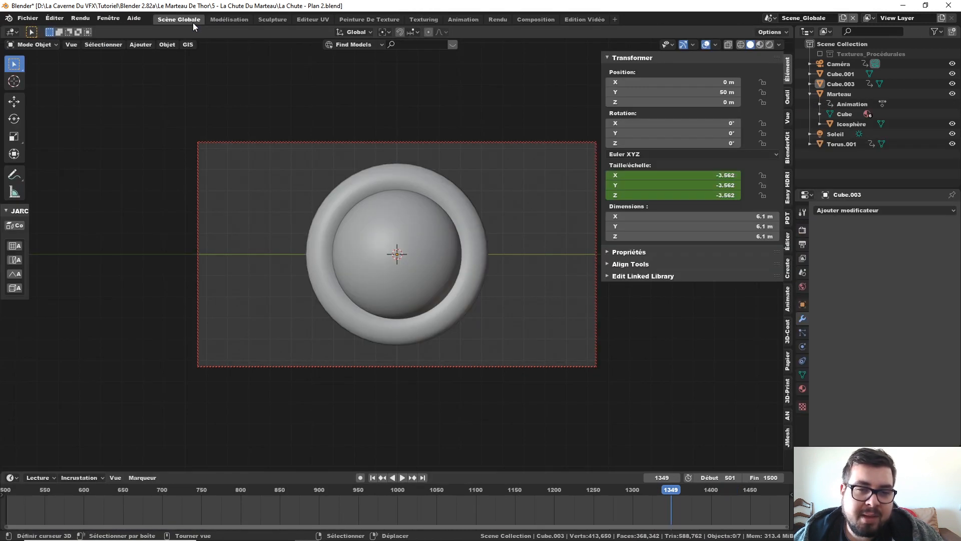
pyautogui.click(466, 218)
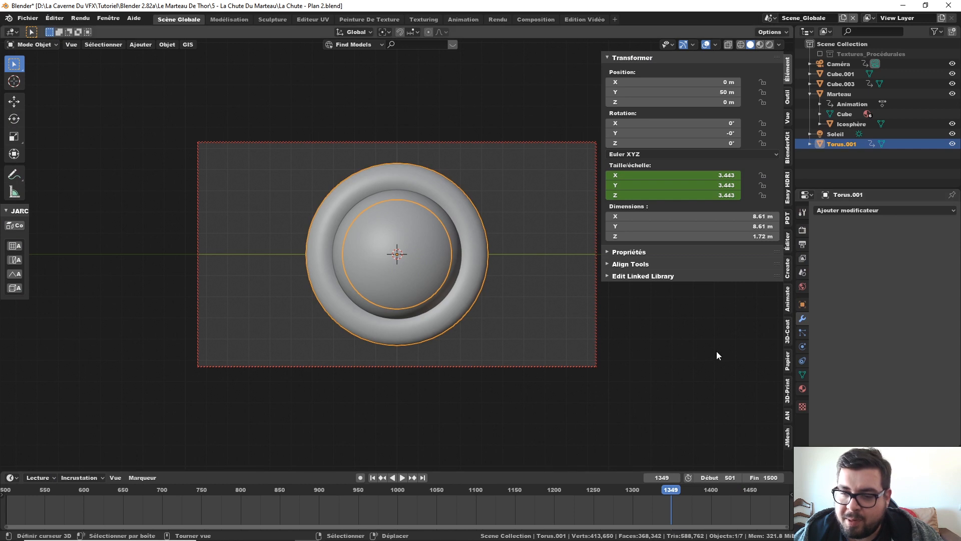
pyautogui.click(374, 478)
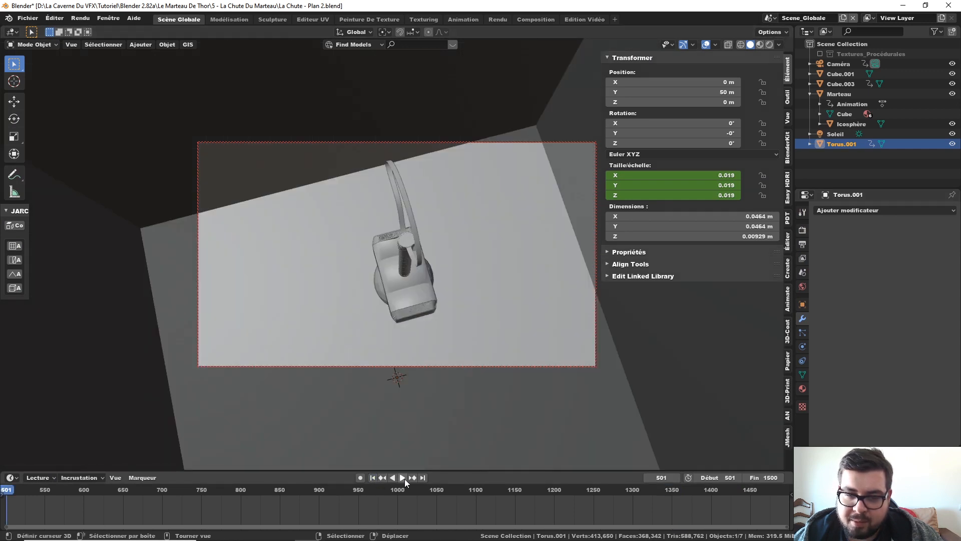
pyautogui.click(402, 478)
pyautogui.click(261, 492)
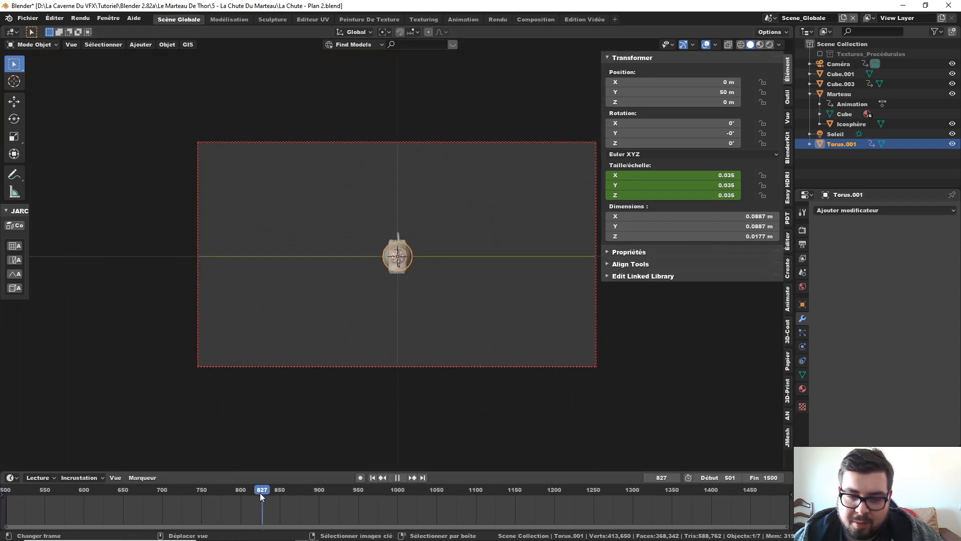
pyautogui.moveTo(259, 493); pyautogui.dragTo(241, 492)
pyautogui.press('space')
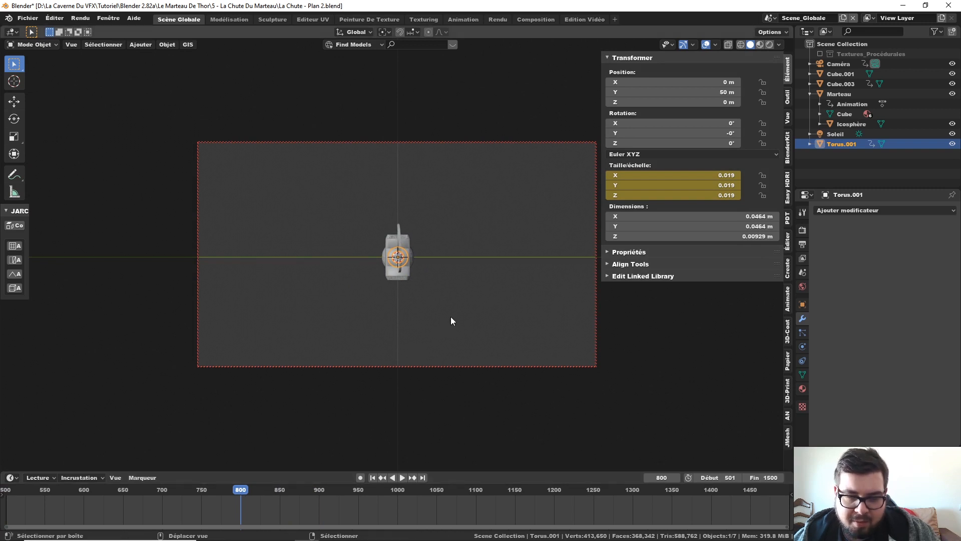
pyautogui.hotkey('shift', 'z')
# - Disable gravity for the scene
pyautogui.click(805, 261)
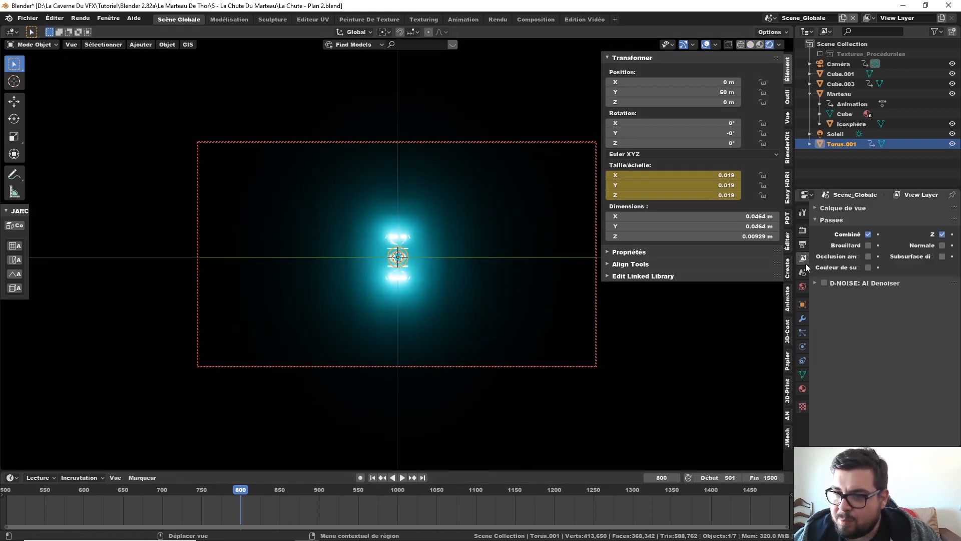
pyautogui.click(804, 272)
pyautogui.click(824, 231)
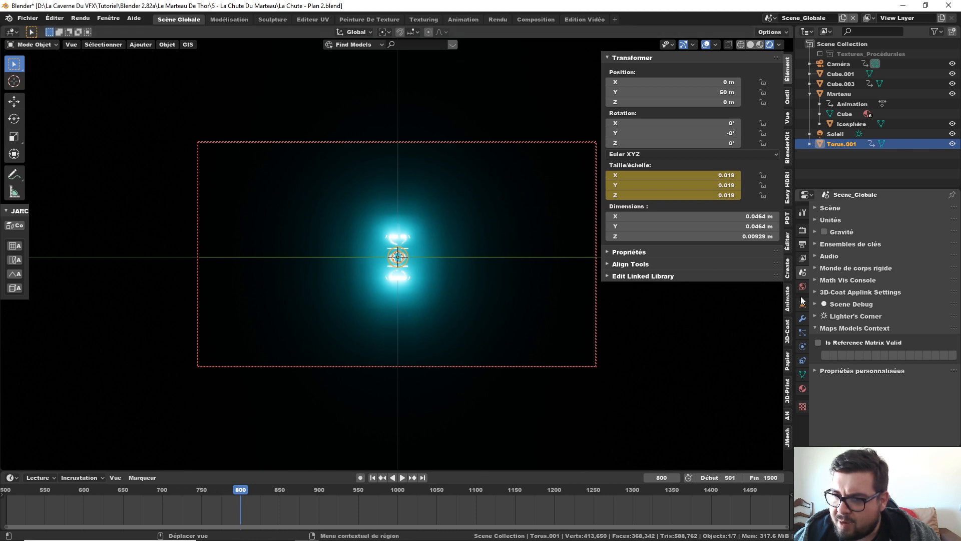
# - Add an emitter particle system to the torus with 50000 particles
pyautogui.click(803, 333)
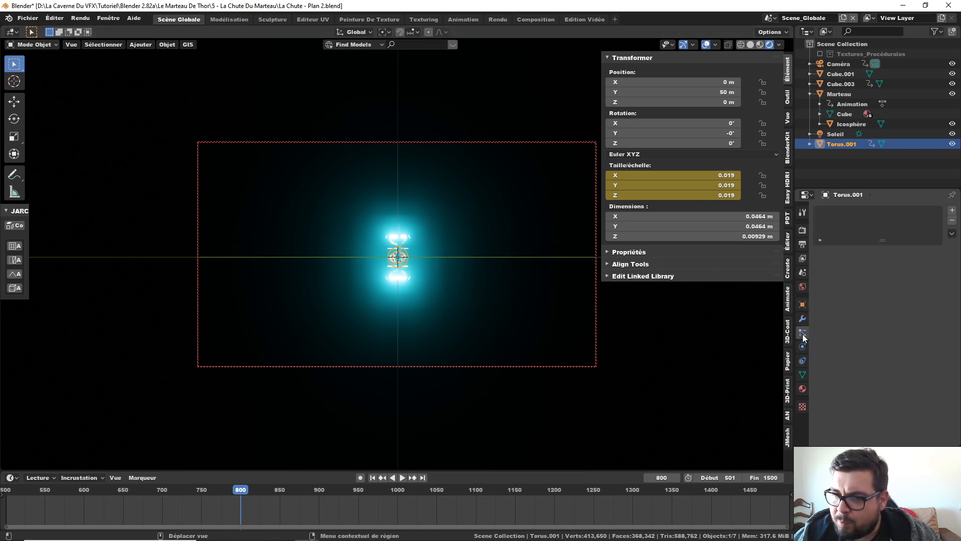
pyautogui.click(953, 210)
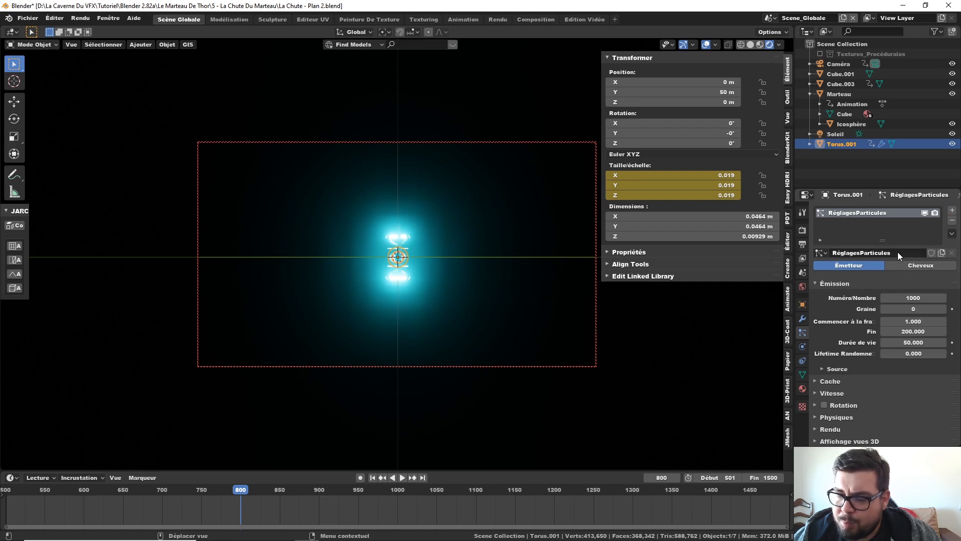
pyautogui.click(917, 297)
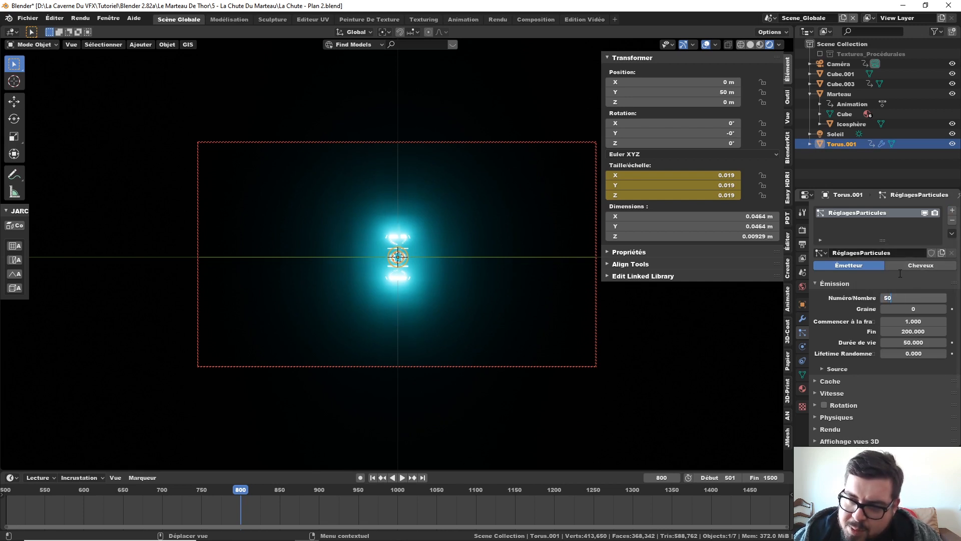
pyautogui.press('Return')
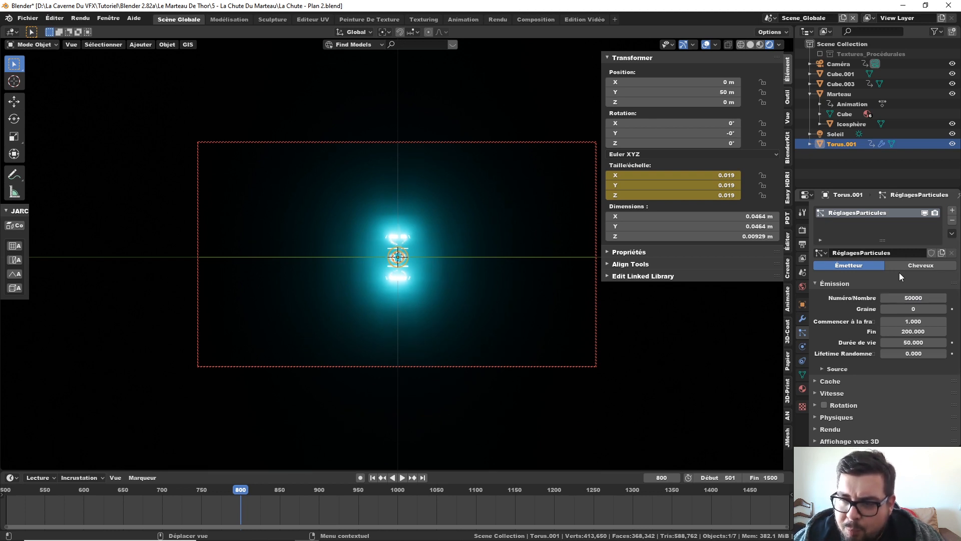
# - Set the torus particle emission to start at frame 800 and end at frame 1500
pyautogui.click(912, 321)
pyautogui.write('200')
pyautogui.press('Return')
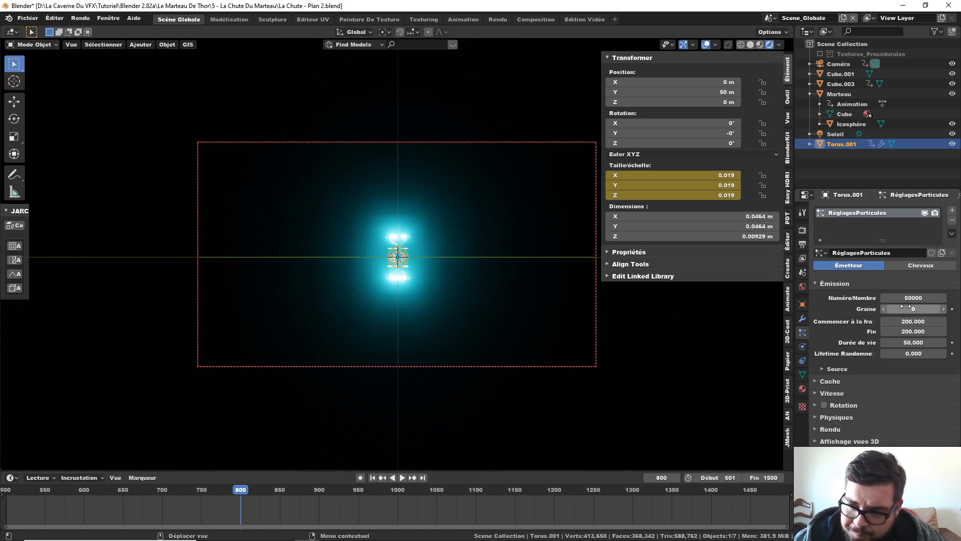
pyautogui.click(910, 331)
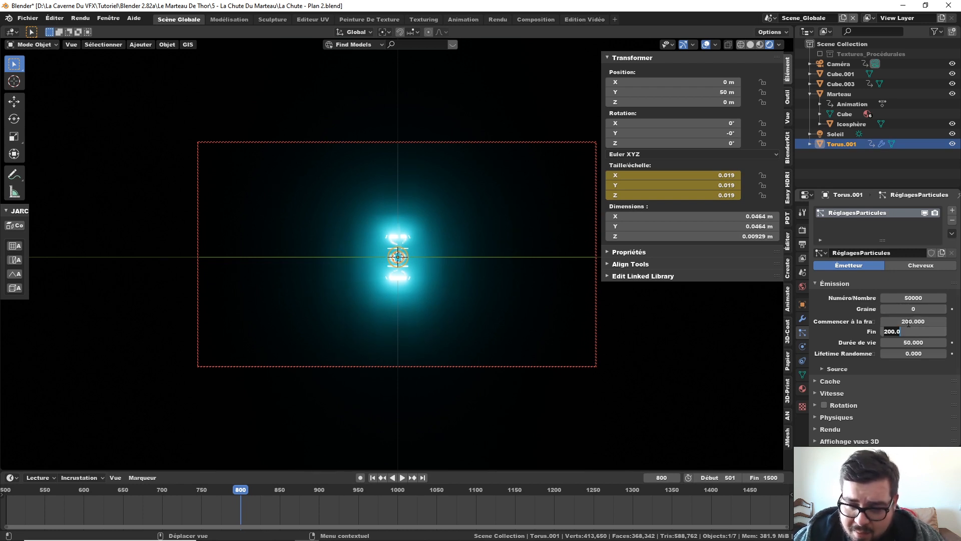
pyautogui.write('1500')
pyautogui.press('Return')
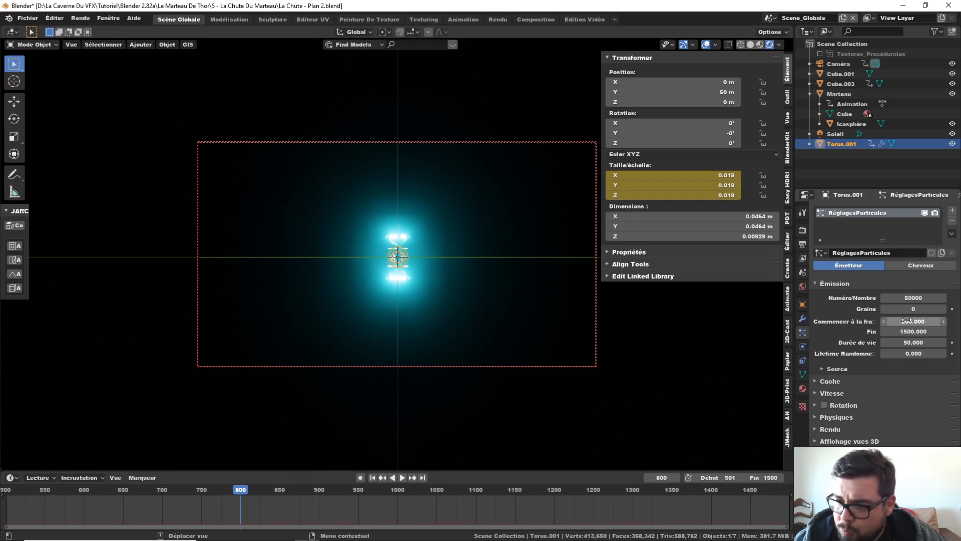
pyautogui.click(920, 322)
pyautogui.write('8')
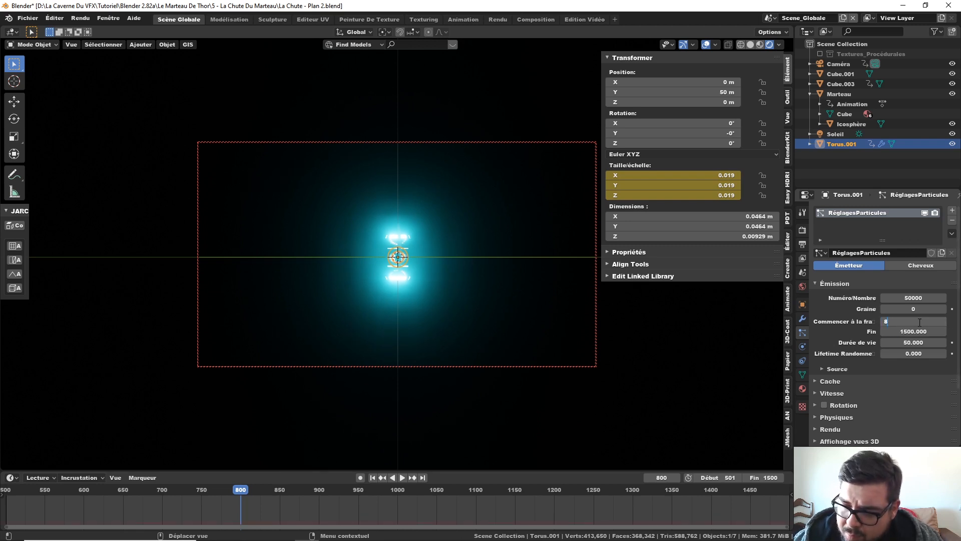
pyautogui.press('Return')
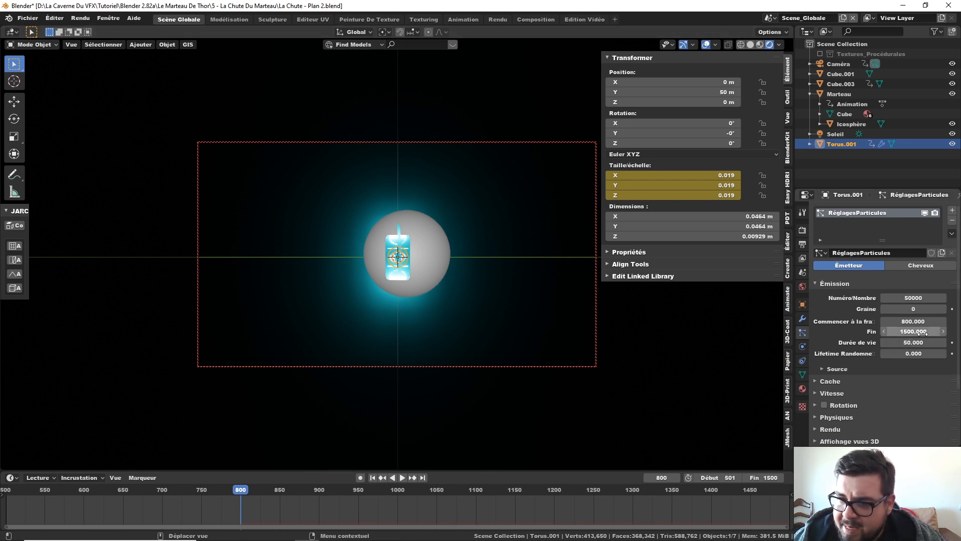
# - Add an icosphere with 1 subdivision and scale it uniformly to 0.01
pyautogui.hotkey('shift', 'a')
pyautogui.moveTo(435, 282)
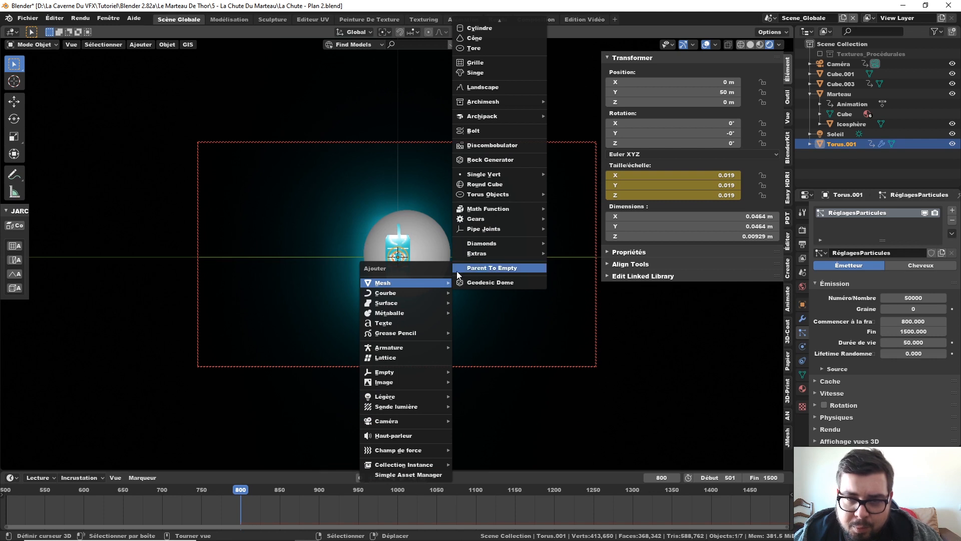
pyautogui.moveTo(492, 15)
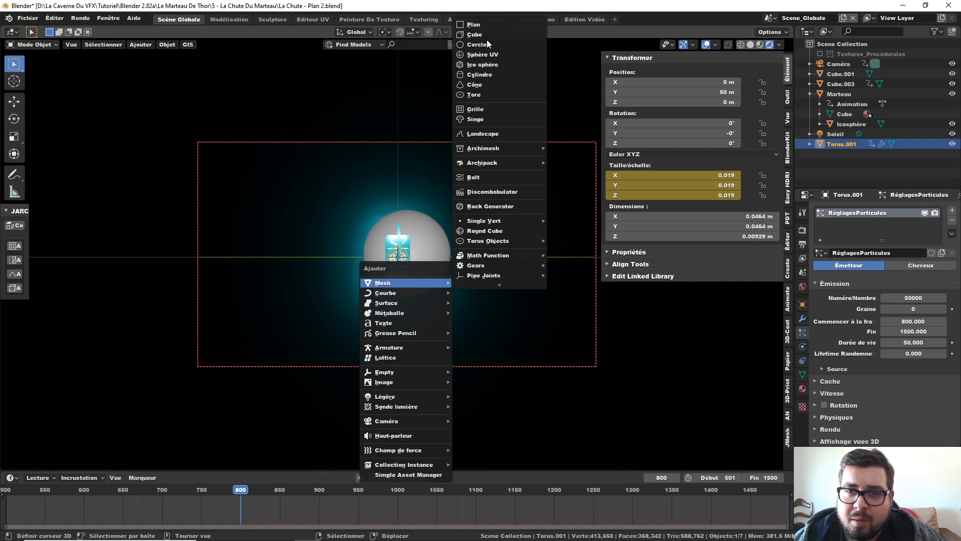
pyautogui.click(481, 63)
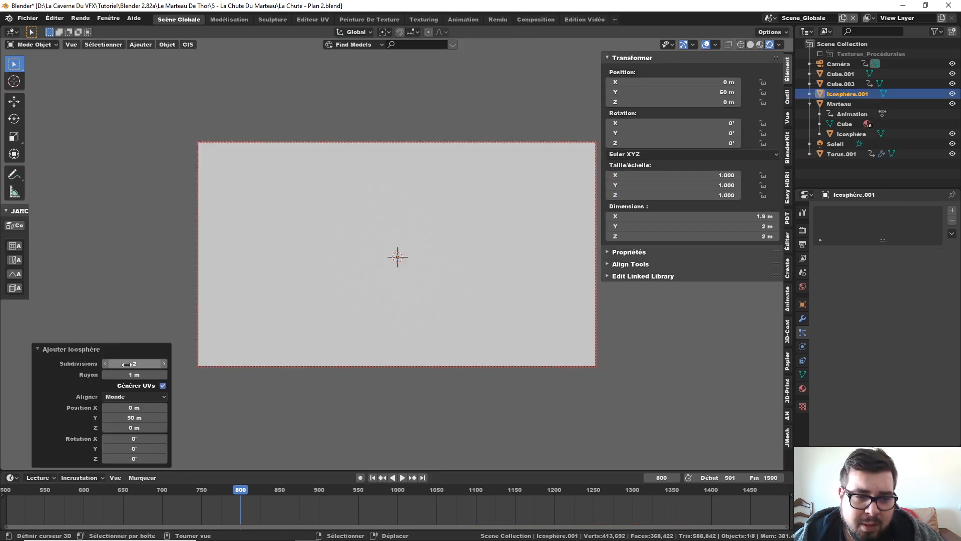
pyautogui.click(106, 364)
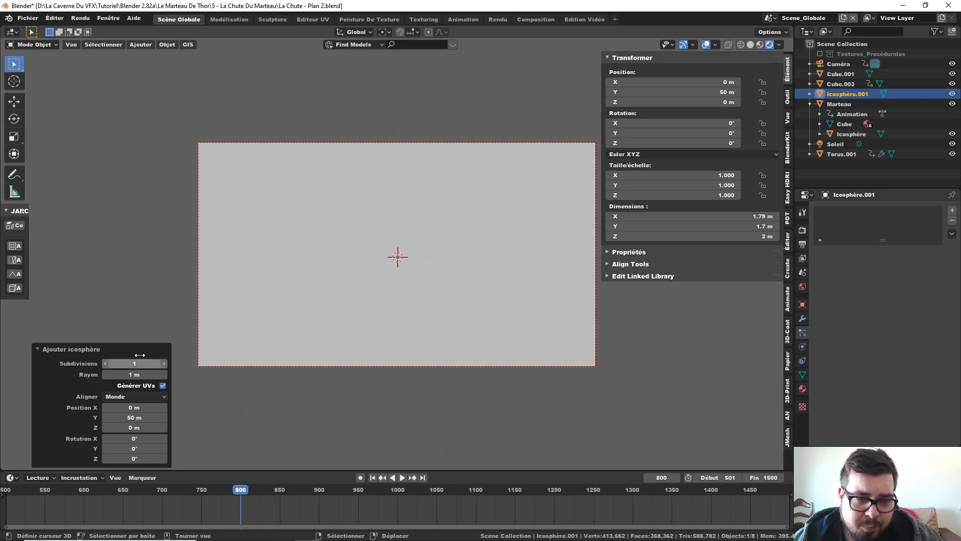
pyautogui.write('s0')
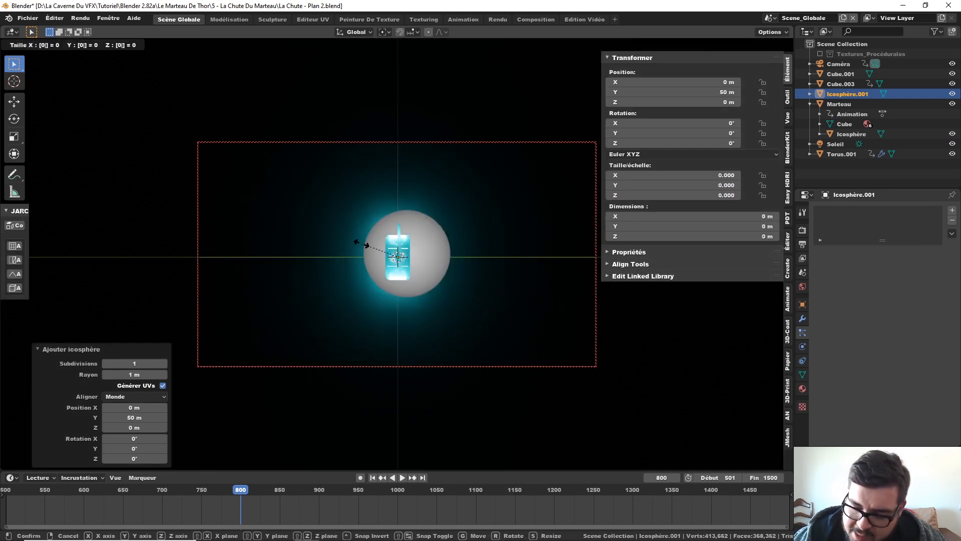
pyautogui.write('.01')
pyautogui.press('Return')
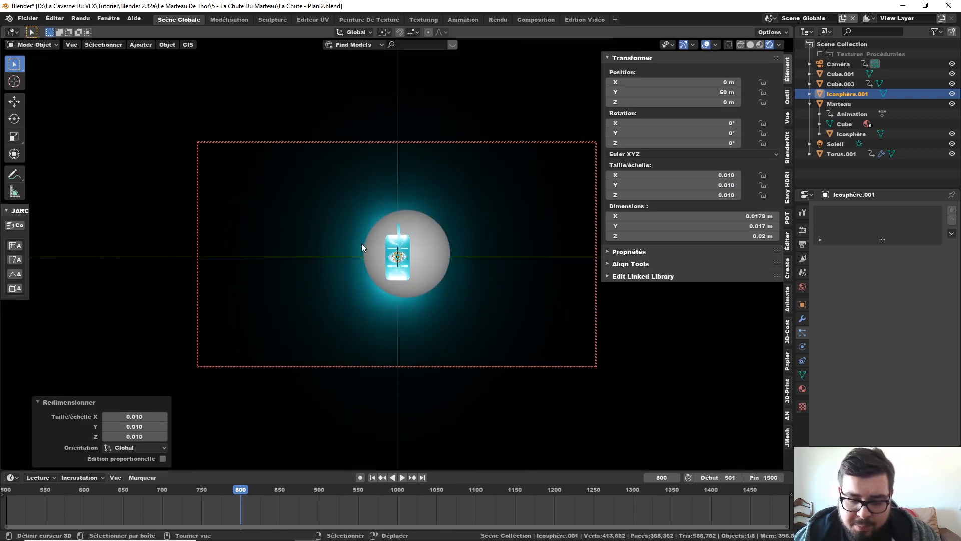
# - Move the small icosphere 1500 m along the global Y axis
pyautogui.press('g')
pyautogui.press('y')
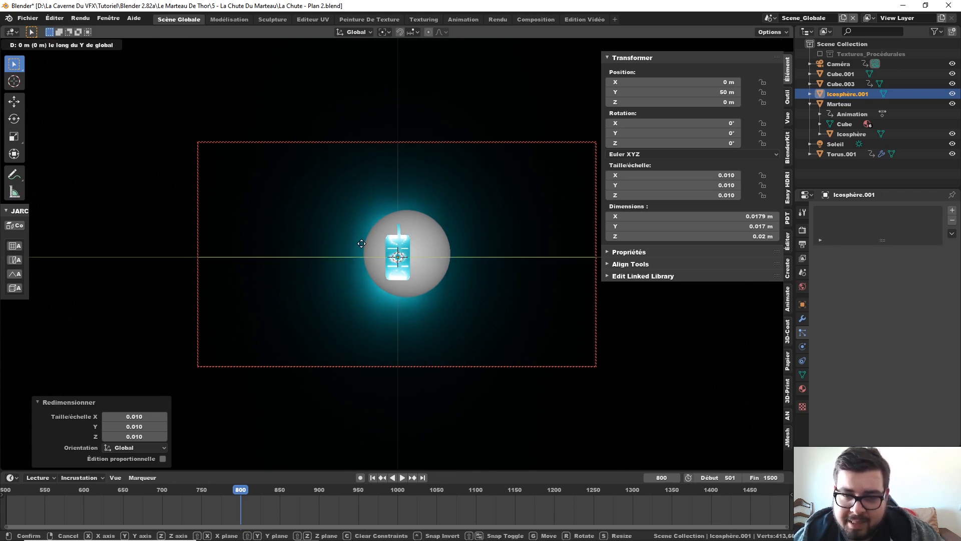
pyautogui.write('1')
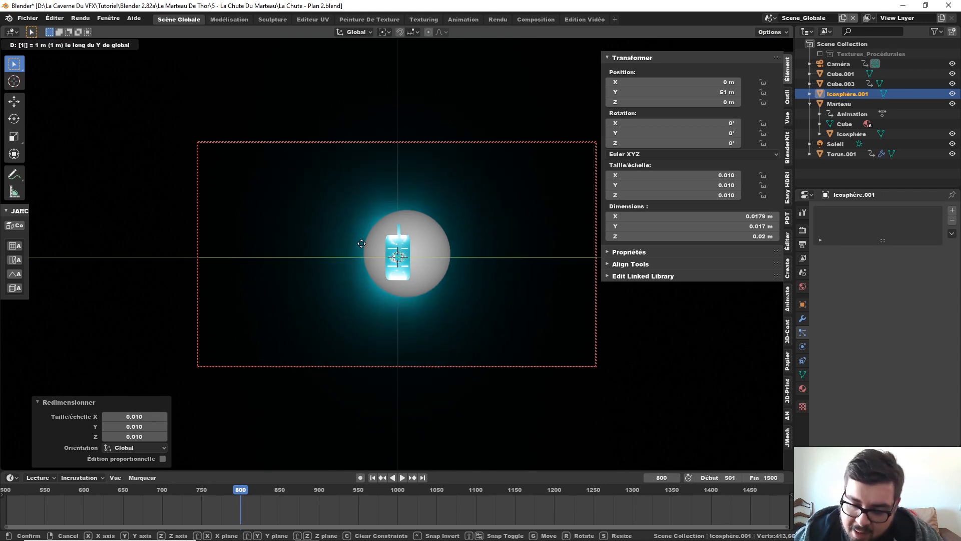
pyautogui.write('500')
pyautogui.press('Return')
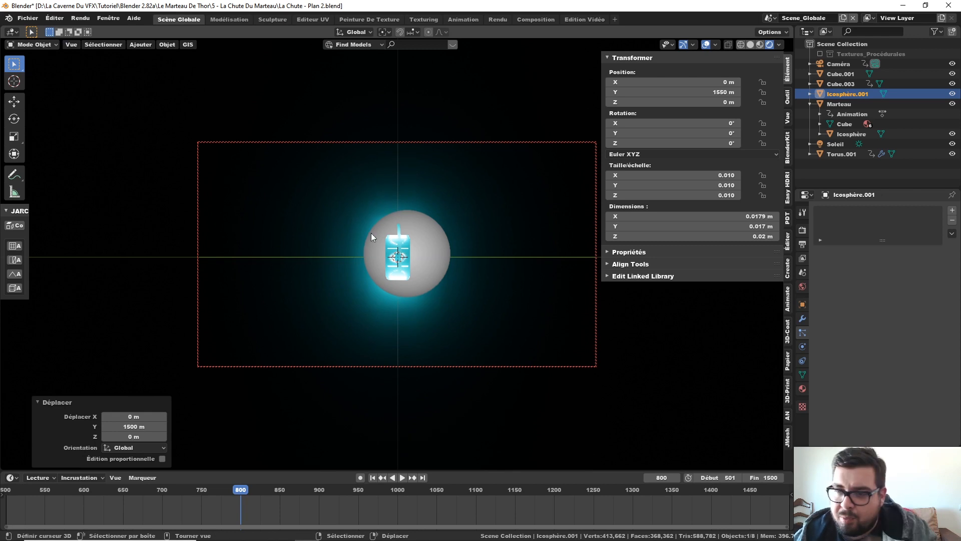
# - Give the small icosphere a new material with an Émission surface and set its Force to 150
pyautogui.click(802, 389)
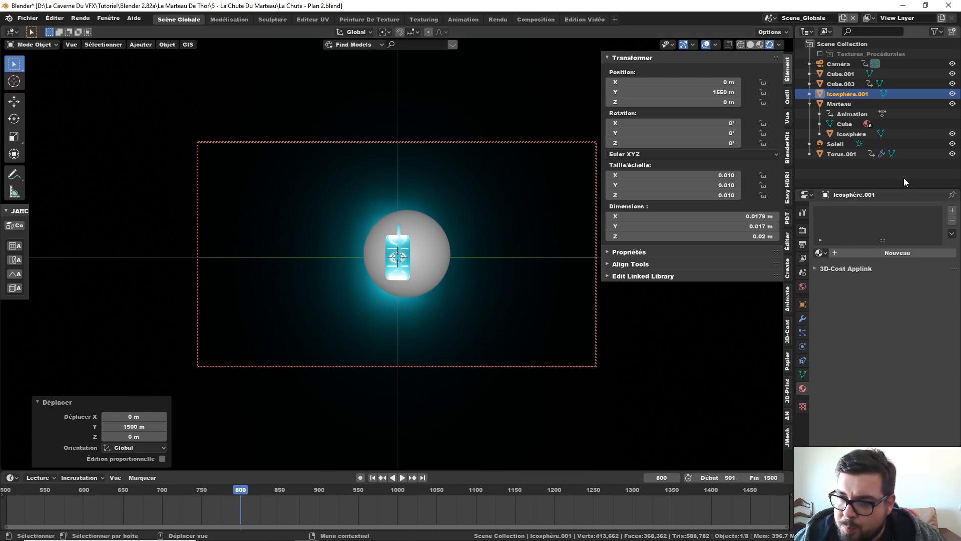
pyautogui.click(906, 253)
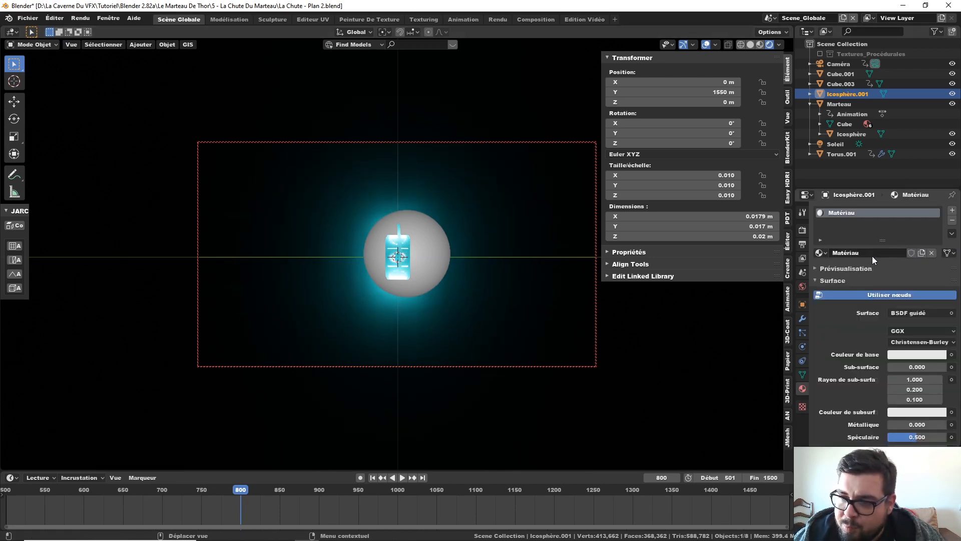
pyautogui.click(912, 312)
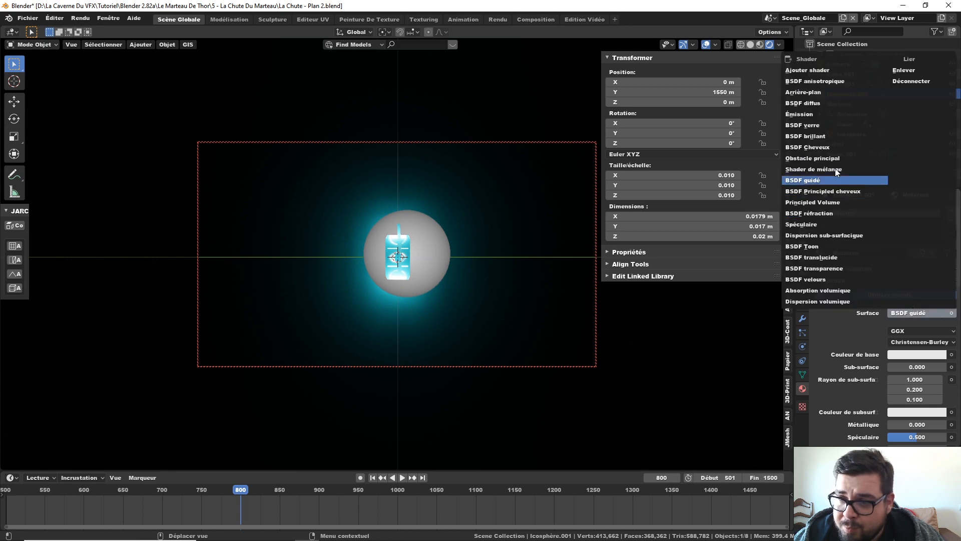
pyautogui.click(820, 115)
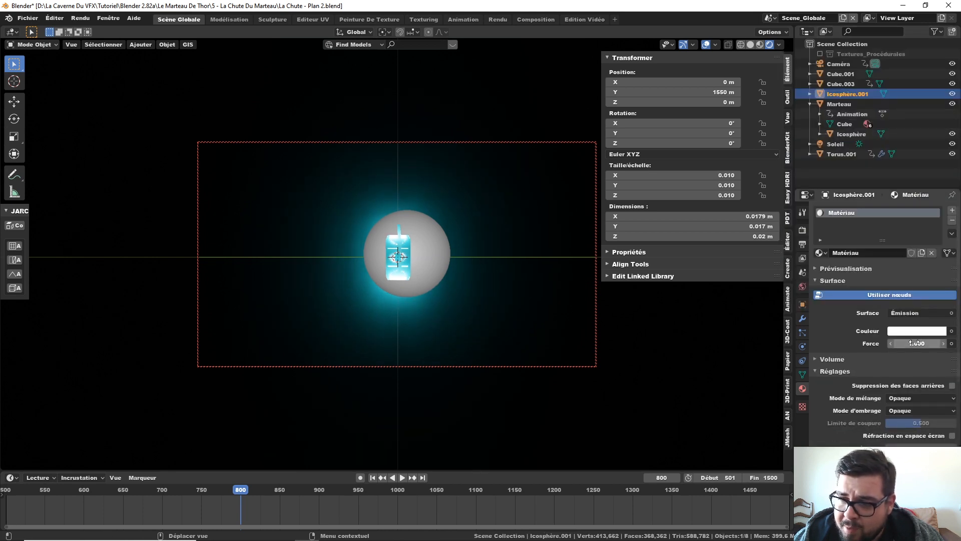
pyautogui.click(916, 343)
pyautogui.write('150')
pyautogui.press('Return')
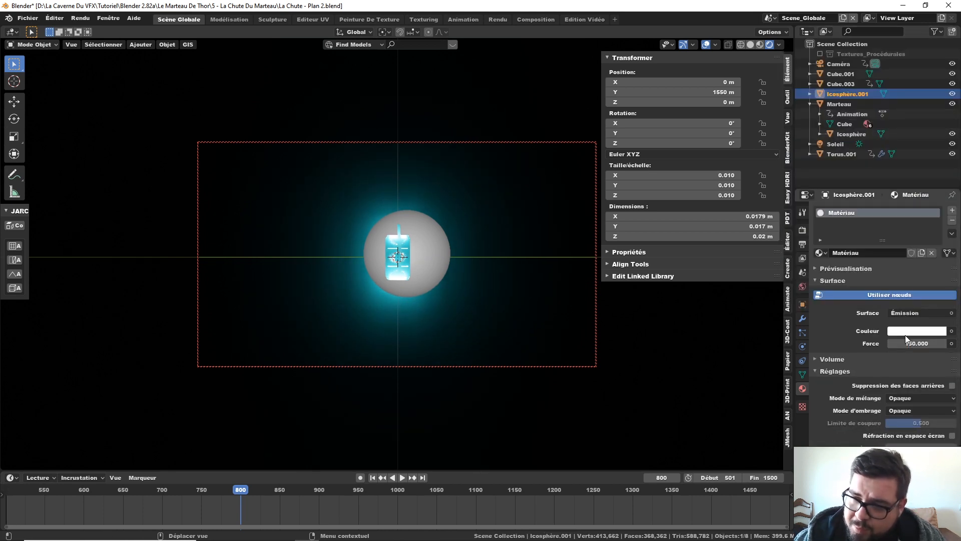
# - Set the icosphere material's emission colour to a saturated blue and display the icosphere's particle settings
pyautogui.click(905, 331)
pyautogui.moveTo(893, 227)
pyautogui.mouseDown()
pyautogui.moveTo(907, 206)
pyautogui.moveTo(939, 188)
pyautogui.mouseUp()
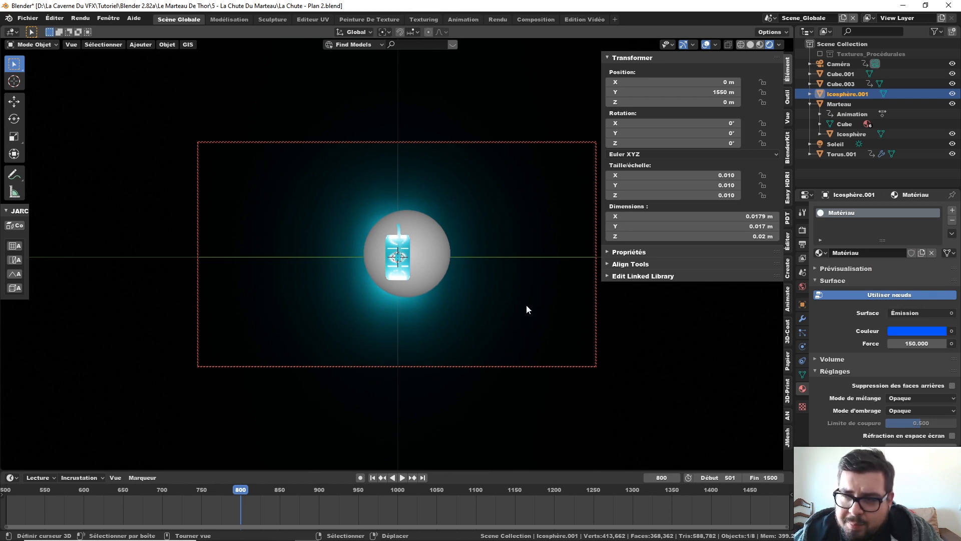
pyautogui.click(804, 331)
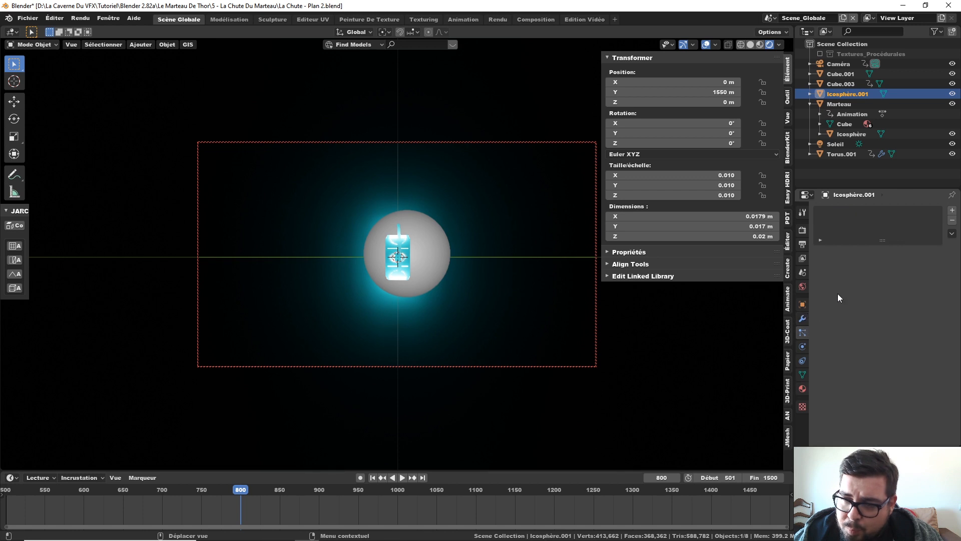
# - Set the torus particle system's lifetime (Durée de vie) to 25 and its lifetime randomness to 1
pyautogui.click(846, 155)
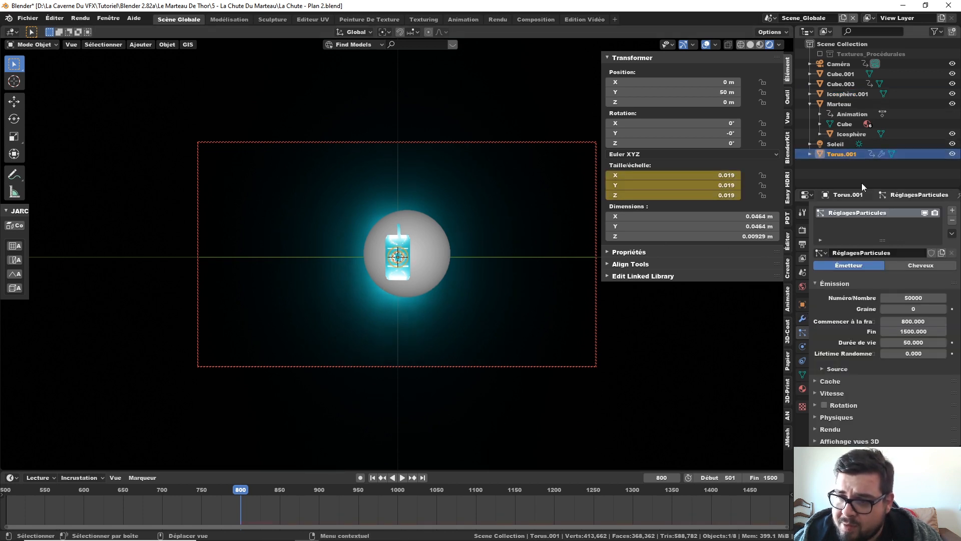
pyautogui.click(914, 343)
pyautogui.write('25')
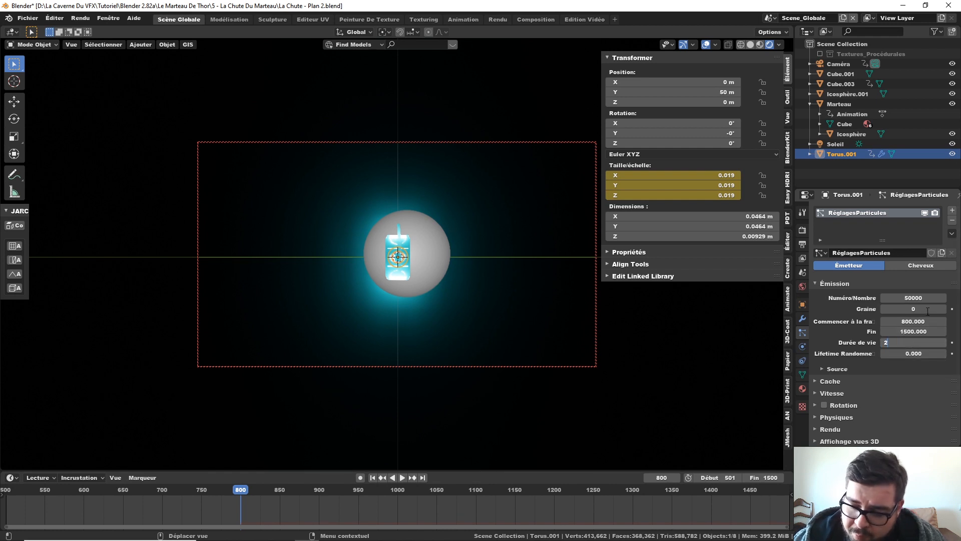
pyautogui.press('Return')
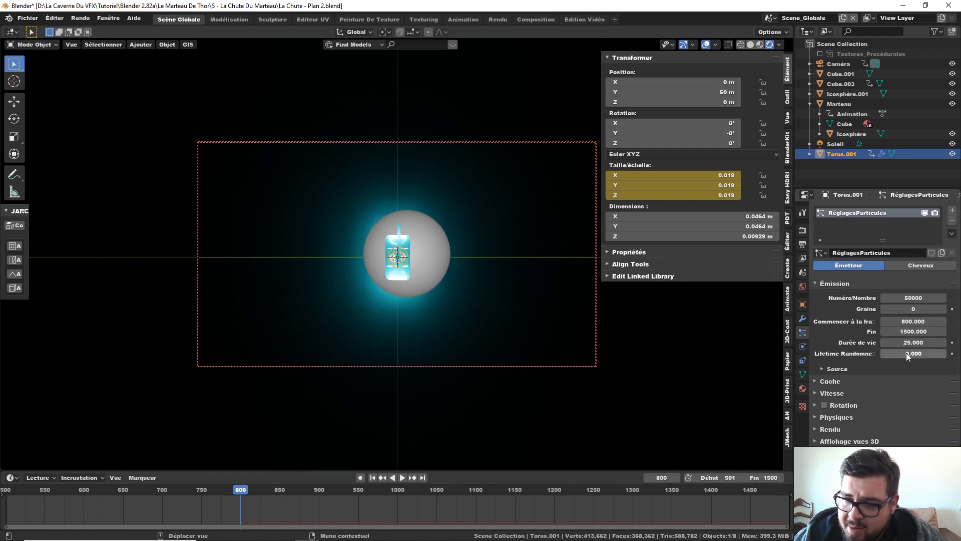
pyautogui.moveTo(906, 353); pyautogui.dragTo(946, 354)
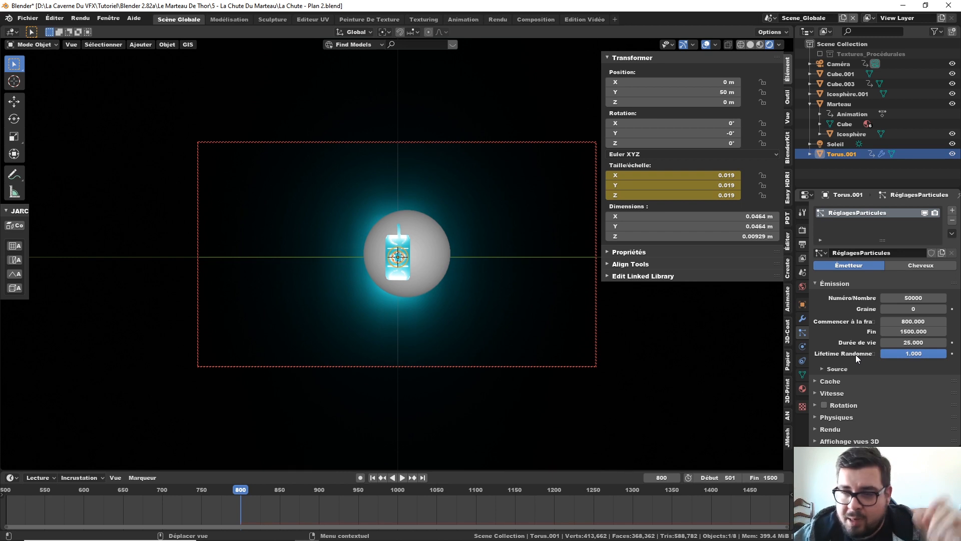
# - Examine the torus particle system's emission source, rotation and physics settings
pyautogui.scroll(-2, 851, 356)
pyautogui.click(823, 330)
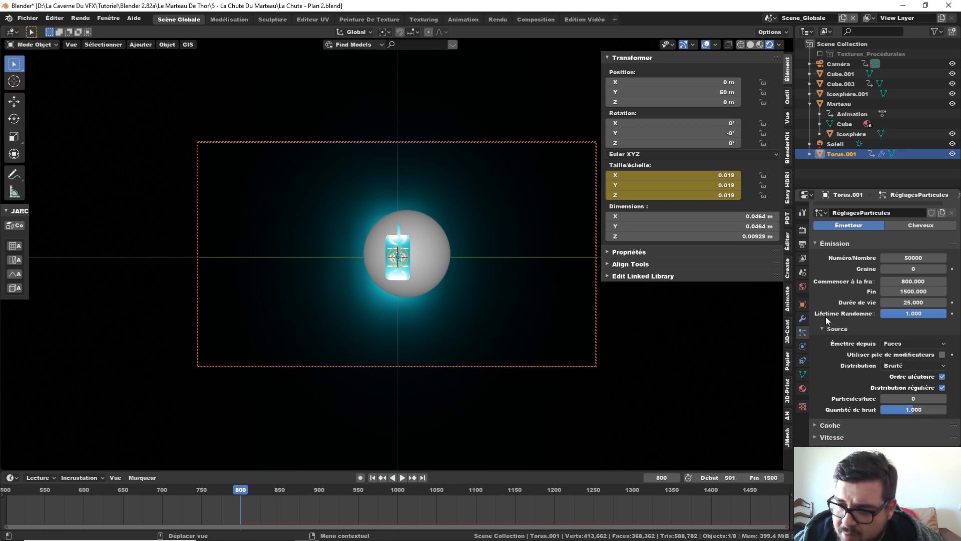
pyautogui.click(829, 329)
pyautogui.click(815, 243)
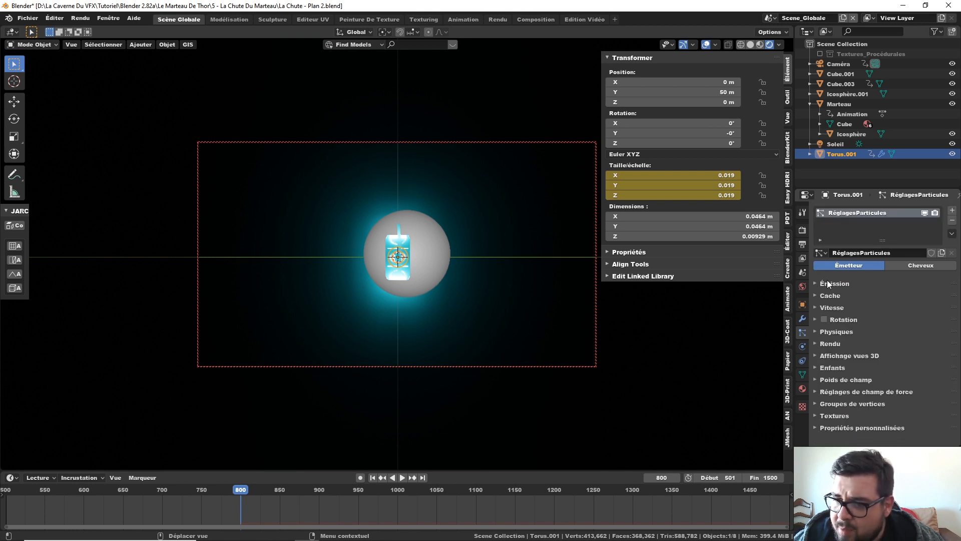
pyautogui.click(817, 306)
pyautogui.click(815, 307)
pyautogui.click(814, 319)
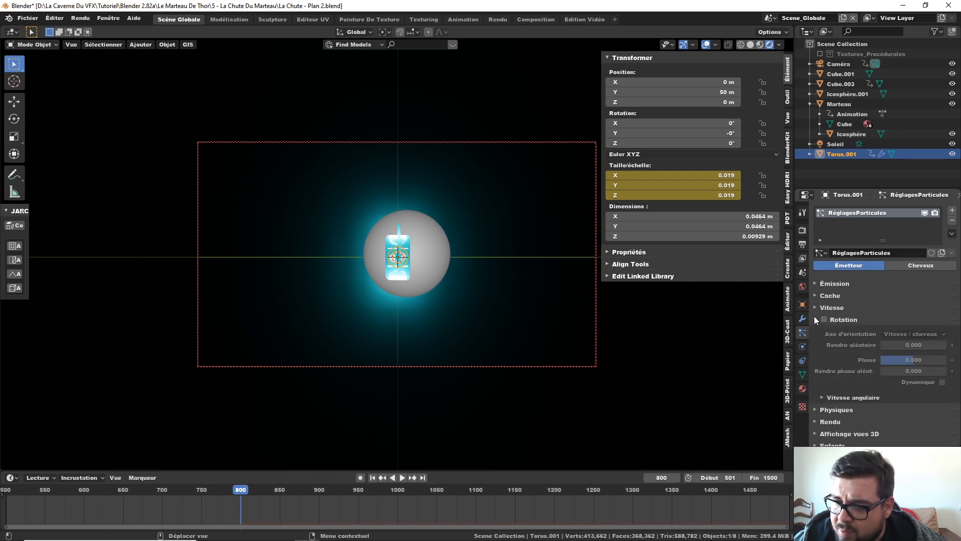
pyautogui.click(814, 319)
pyautogui.click(812, 332)
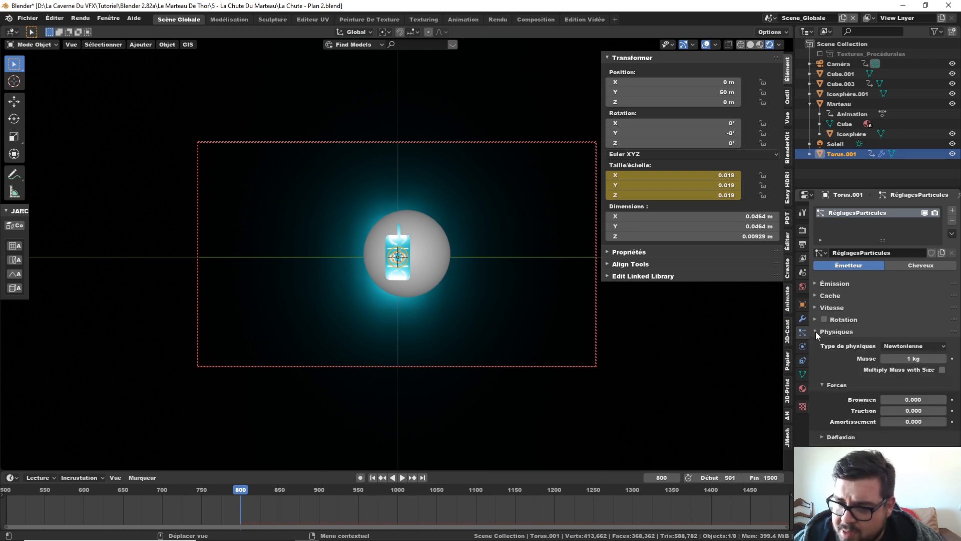
pyautogui.click(815, 329)
pyautogui.click(815, 330)
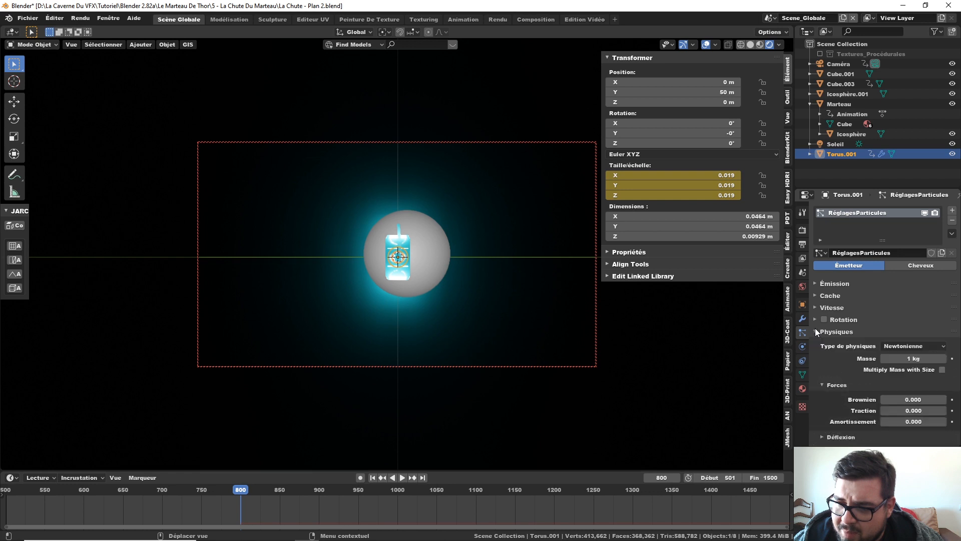
pyautogui.click(815, 329)
# - Render the torus particles as Objet, using Icosphère.001 as the instance object
pyautogui.click(816, 344)
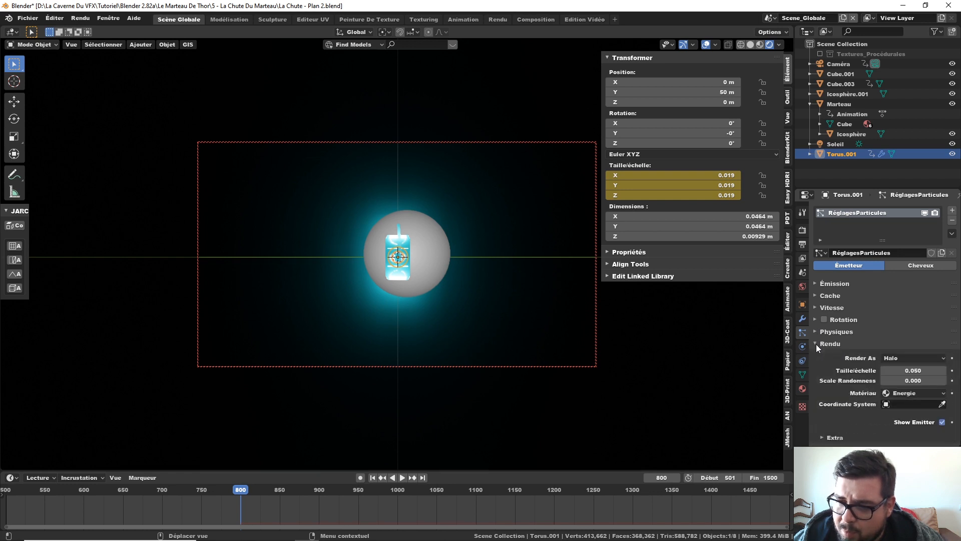
pyautogui.click(914, 357)
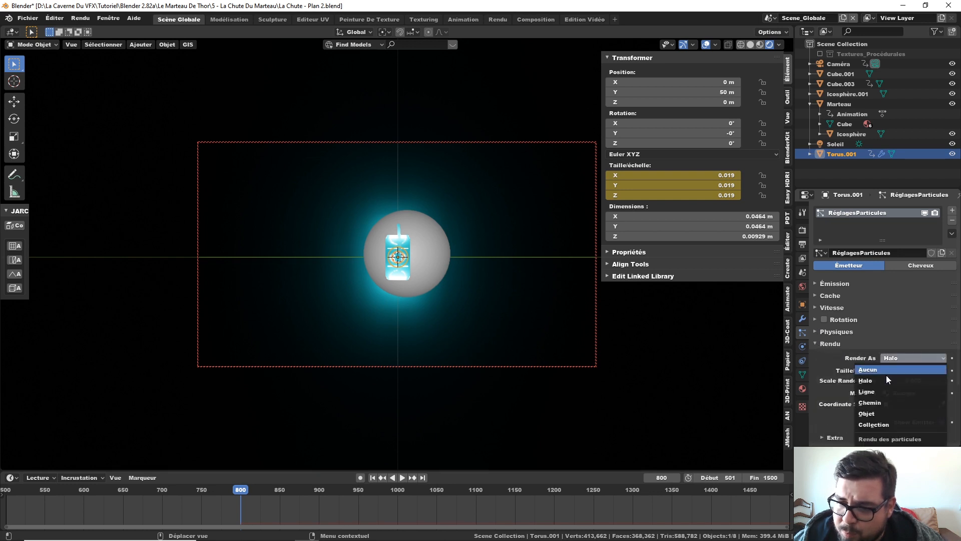
pyautogui.click(876, 411)
pyautogui.click(914, 431)
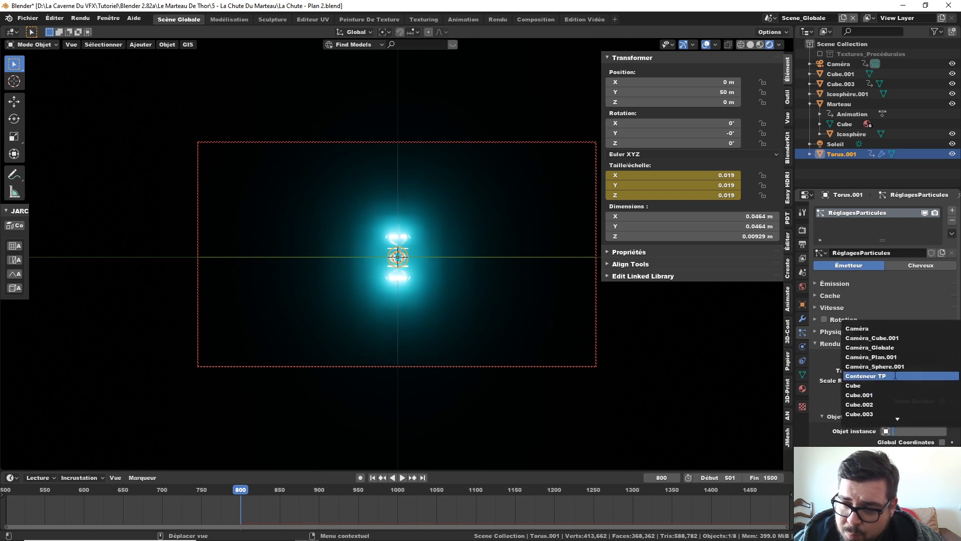
pyautogui.scroll(-3, 884, 400)
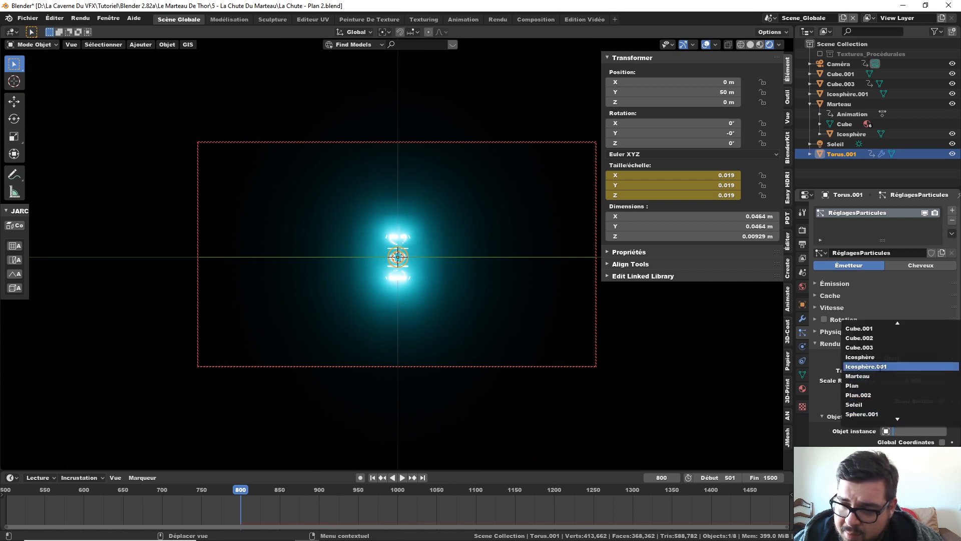
pyautogui.click(880, 368)
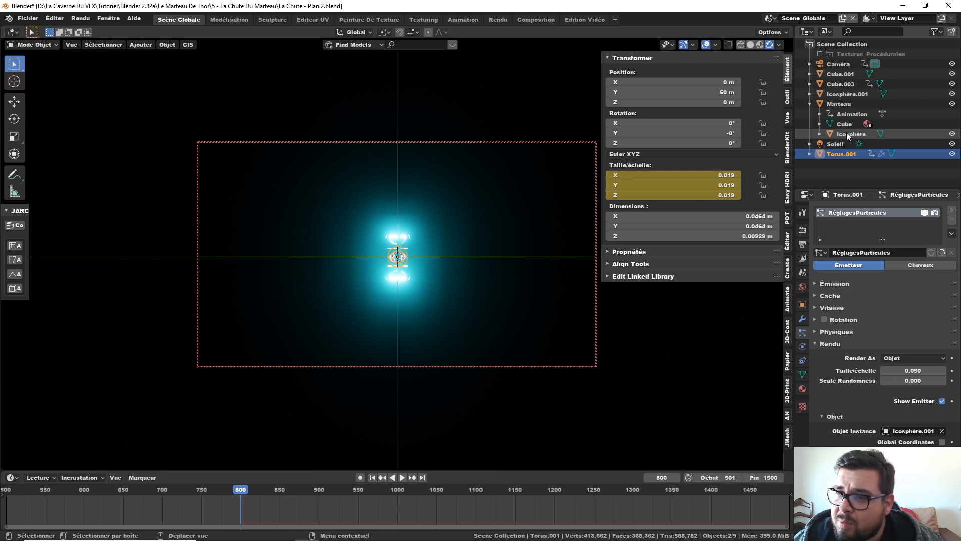
# - Check the materials assigned to Icosphère.001 and to the torus
pyautogui.click(855, 94)
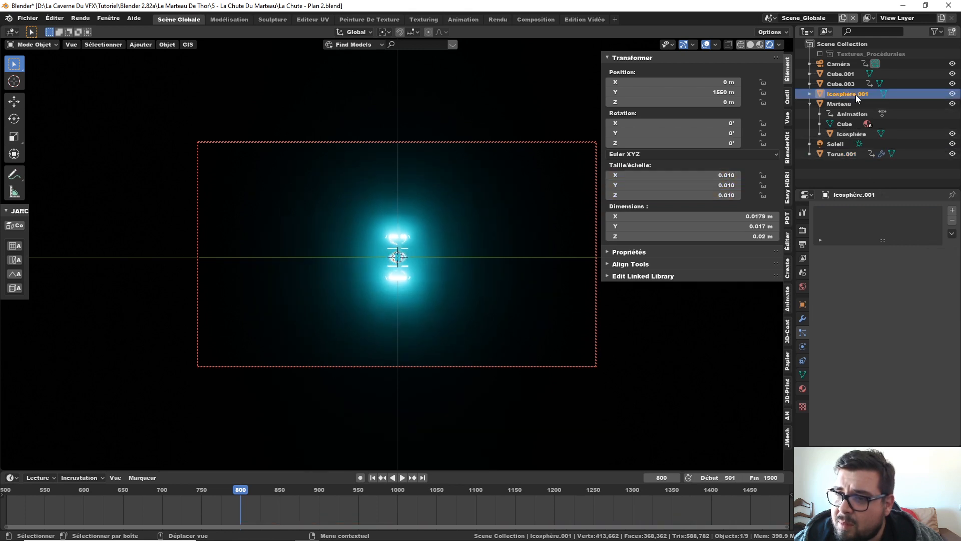
pyautogui.click(804, 389)
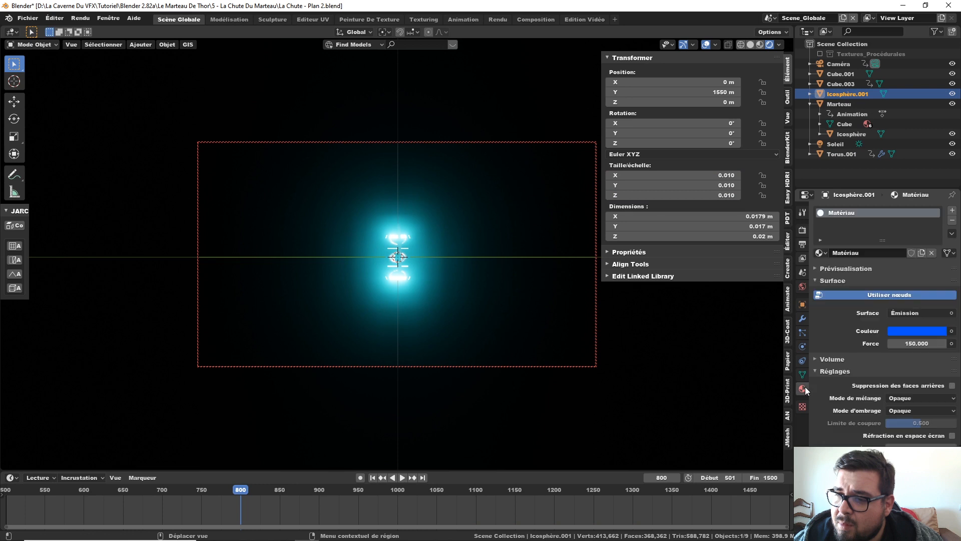
pyautogui.click(846, 154)
pyautogui.click(802, 318)
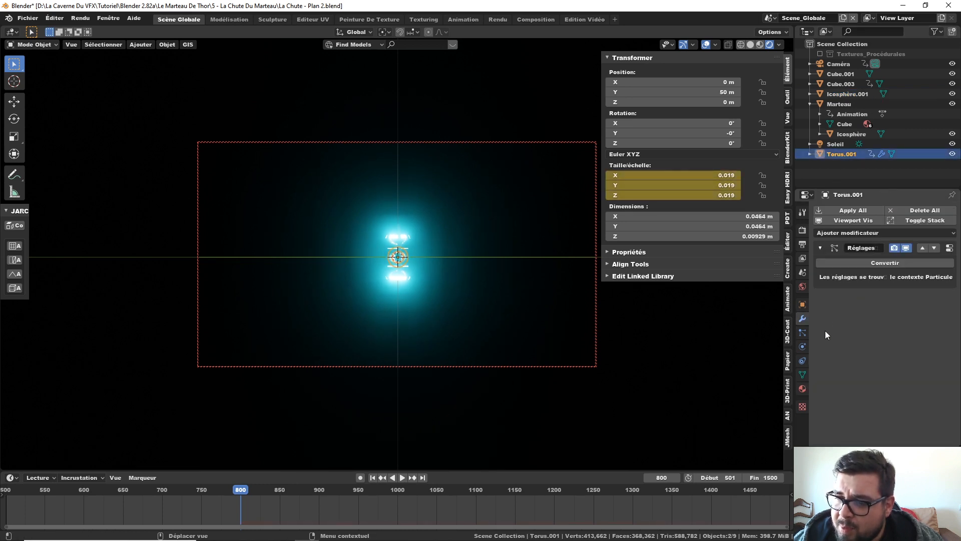
pyautogui.click(803, 304)
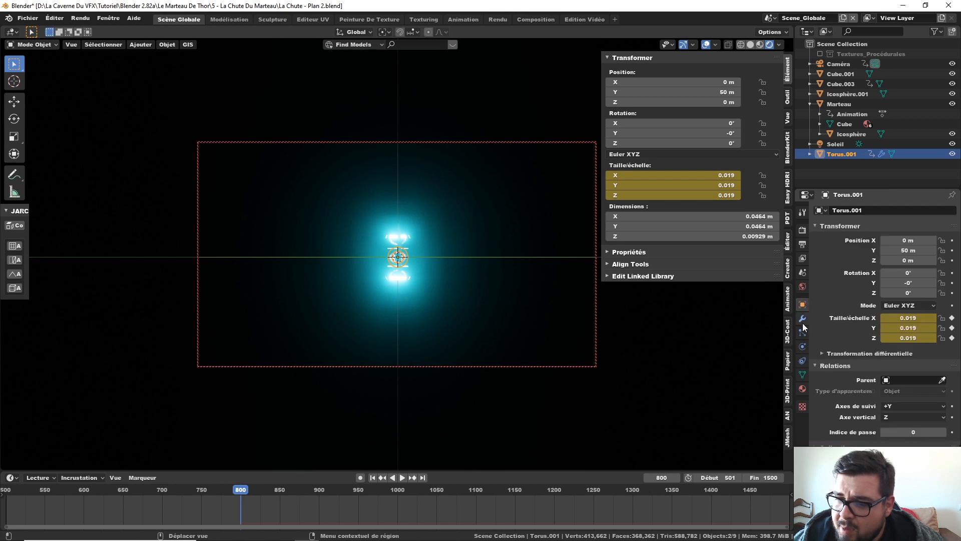
pyautogui.click(804, 389)
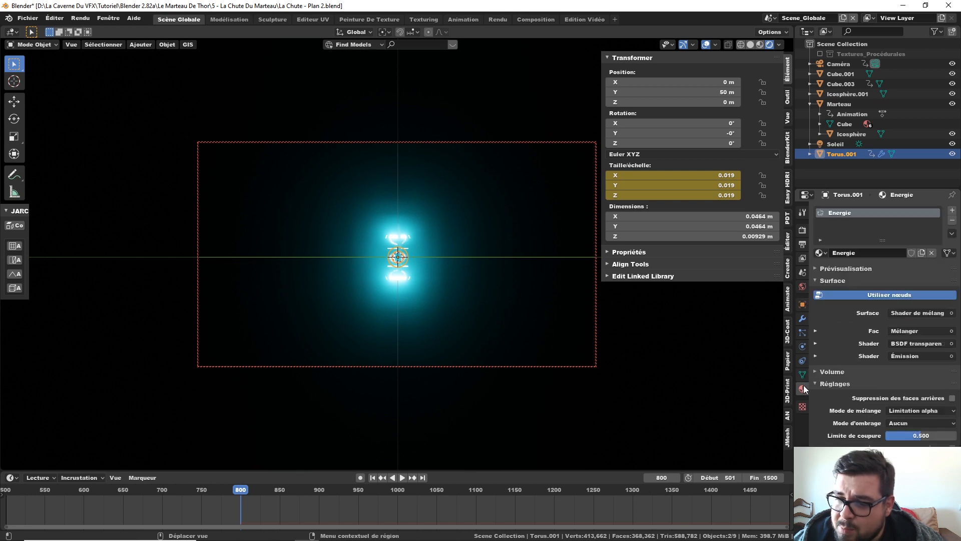
# - Review the object-instance and Extra render options of the torus particle system
pyautogui.click(803, 333)
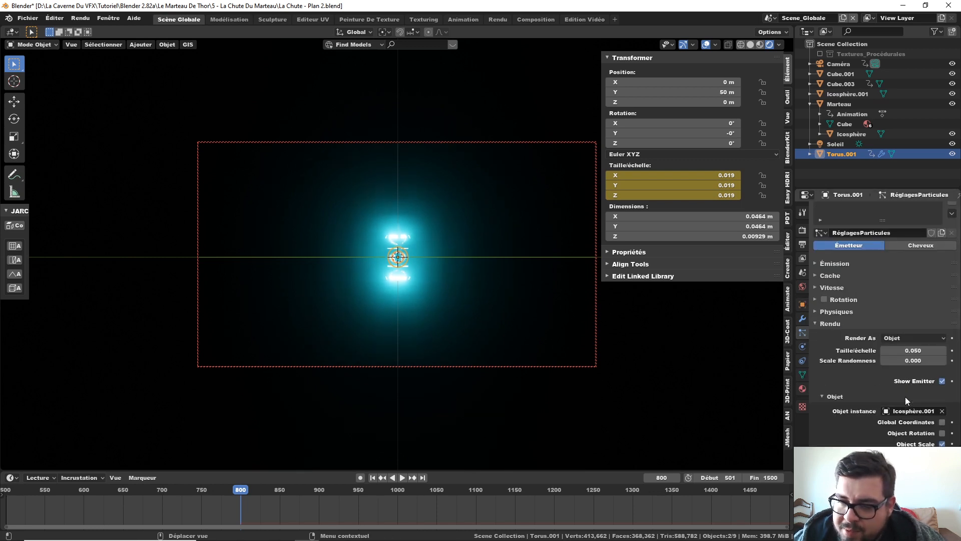
pyautogui.scroll(-2, 906, 397)
pyautogui.scroll(-1, 885, 381)
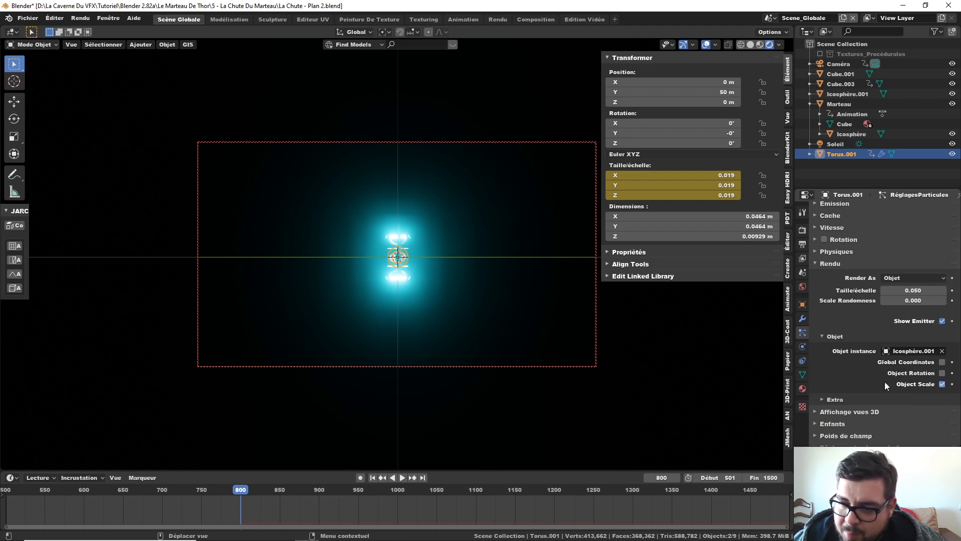
pyautogui.click(821, 400)
pyautogui.scroll(-3, 846, 395)
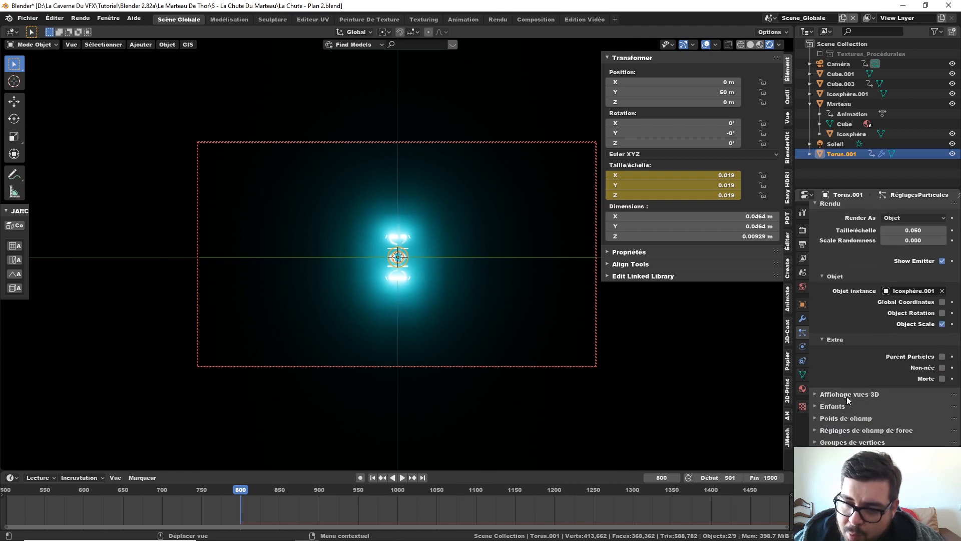
pyautogui.click(822, 337)
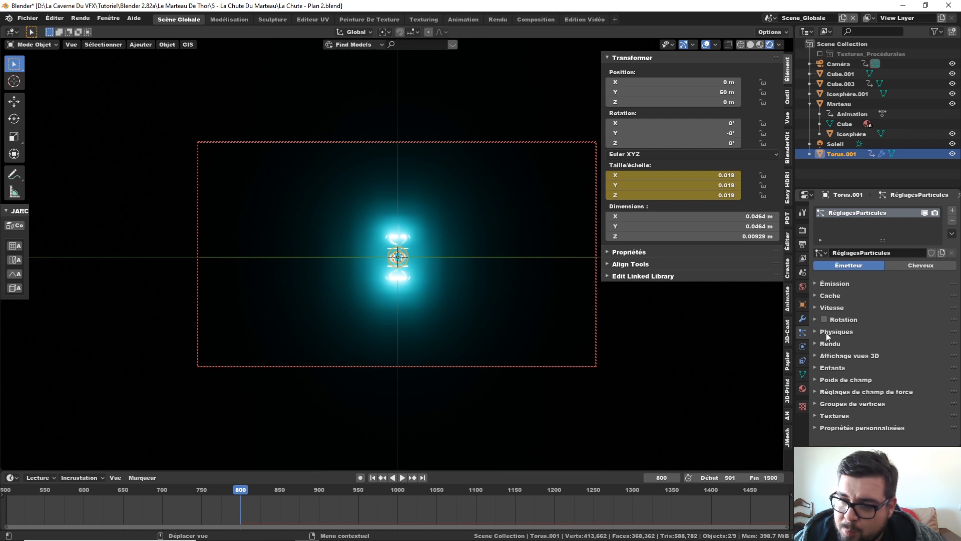
pyautogui.click(825, 333)
pyautogui.click(818, 332)
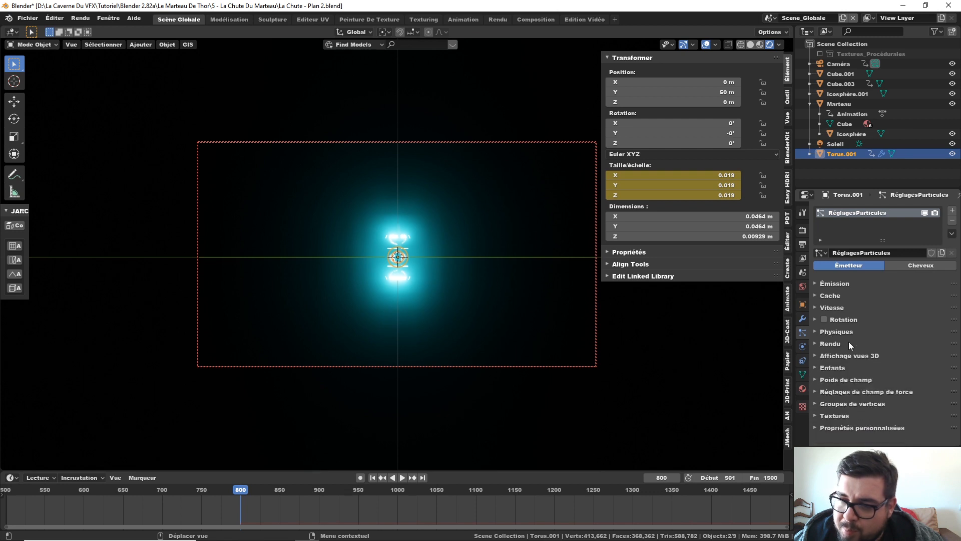
# - Set the particles' render scale to 1 and their scale randomness to 1
pyautogui.click(824, 344)
pyautogui.scroll(-2, 869, 352)
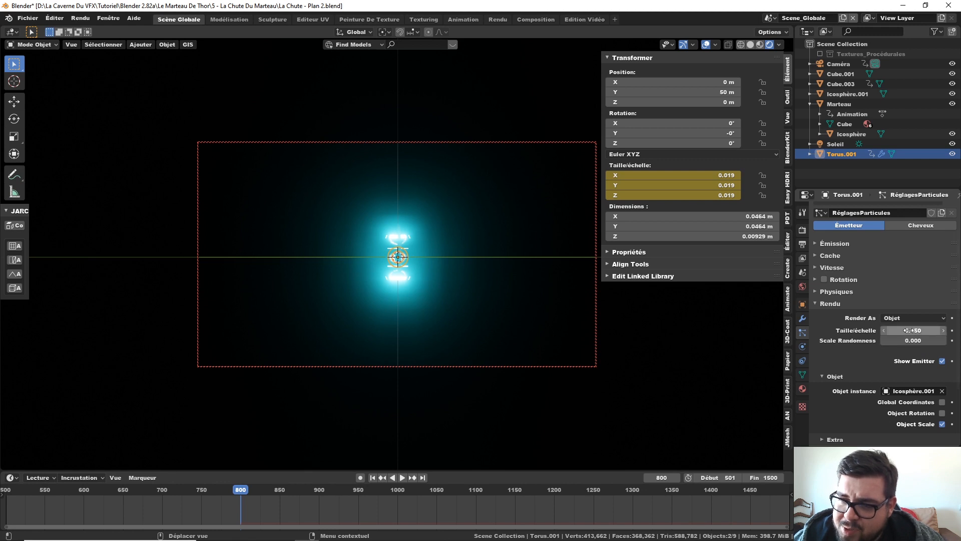
pyautogui.click(909, 331)
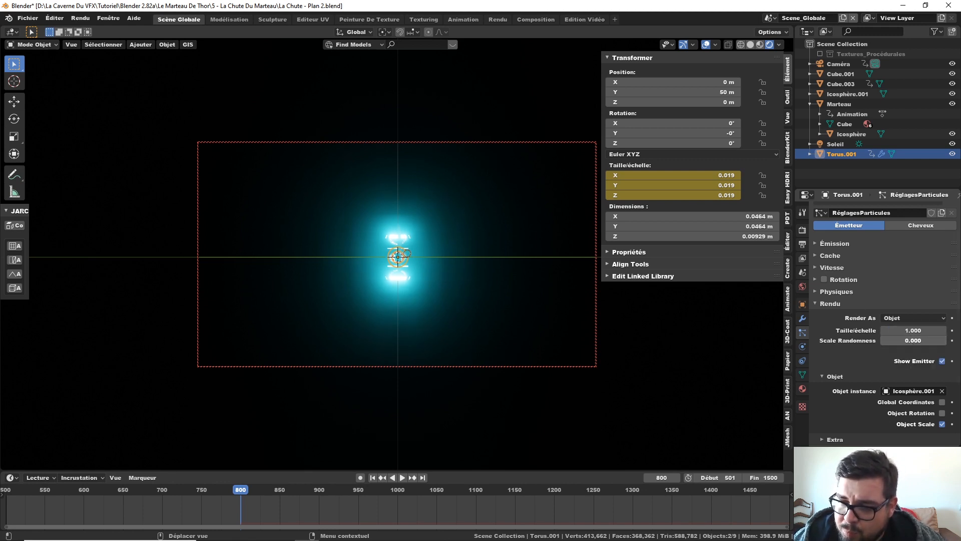
pyautogui.moveTo(912, 342); pyautogui.dragTo(944, 343)
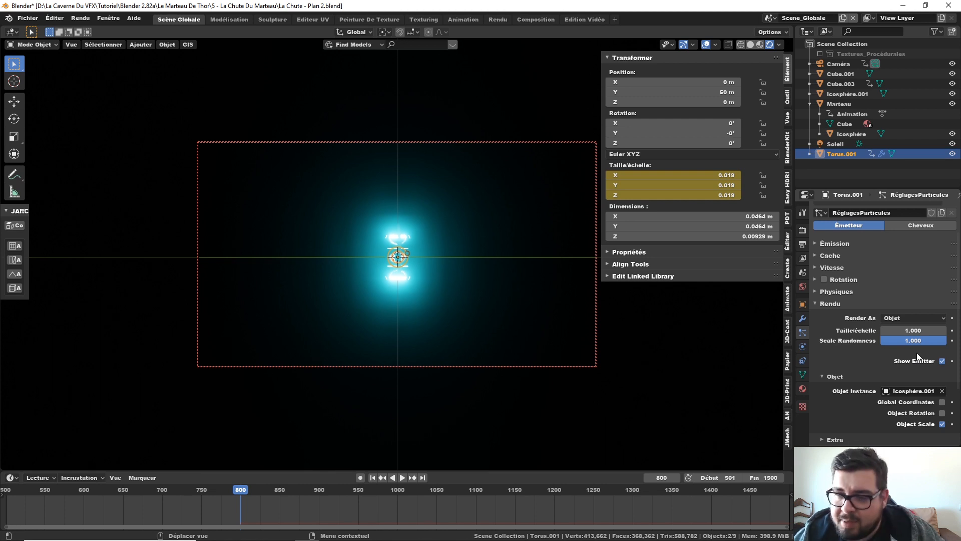
pyautogui.scroll(-2, 904, 371)
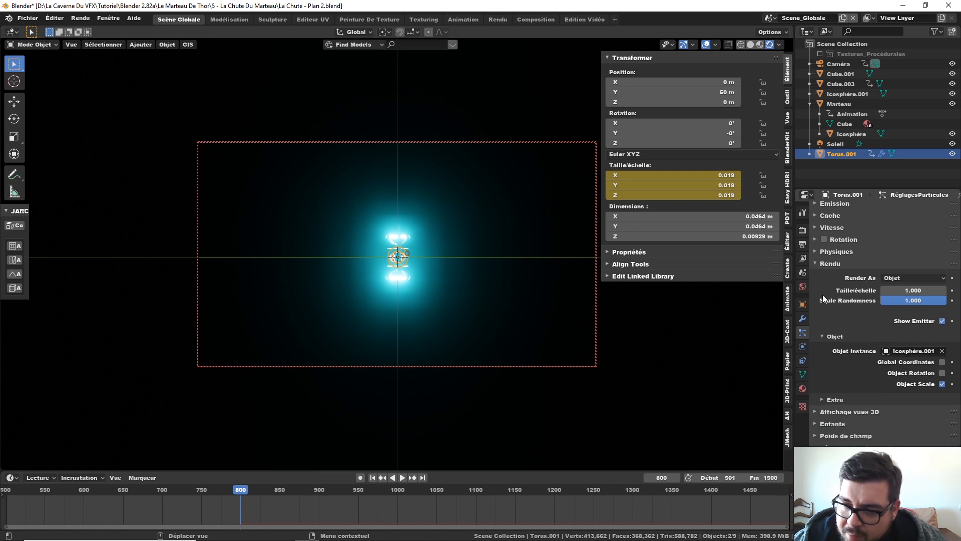
pyautogui.click(822, 267)
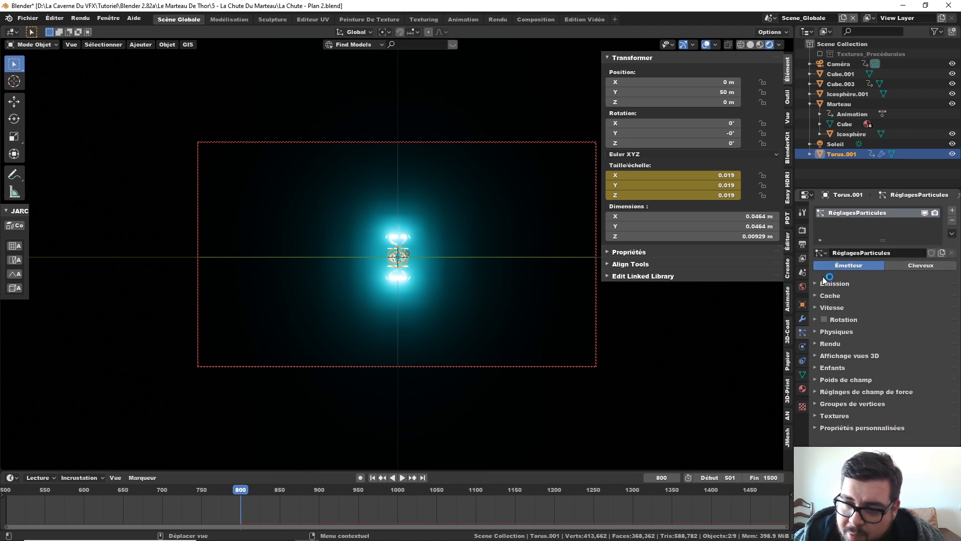
# - Check the particle system's field weights and play the animation from frame 800 to preview the emitted icospheres
pyautogui.click(817, 370)
pyautogui.click(817, 370)
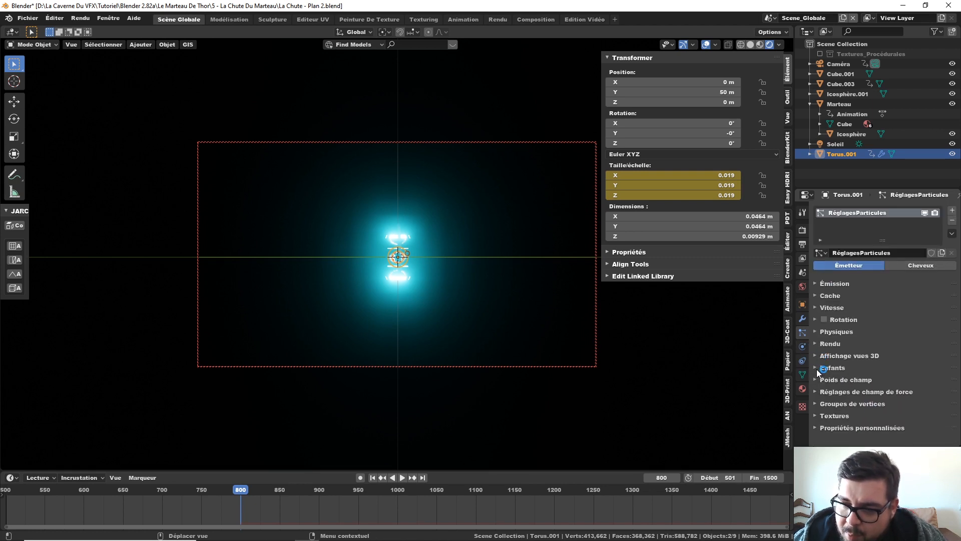
pyautogui.click(820, 380)
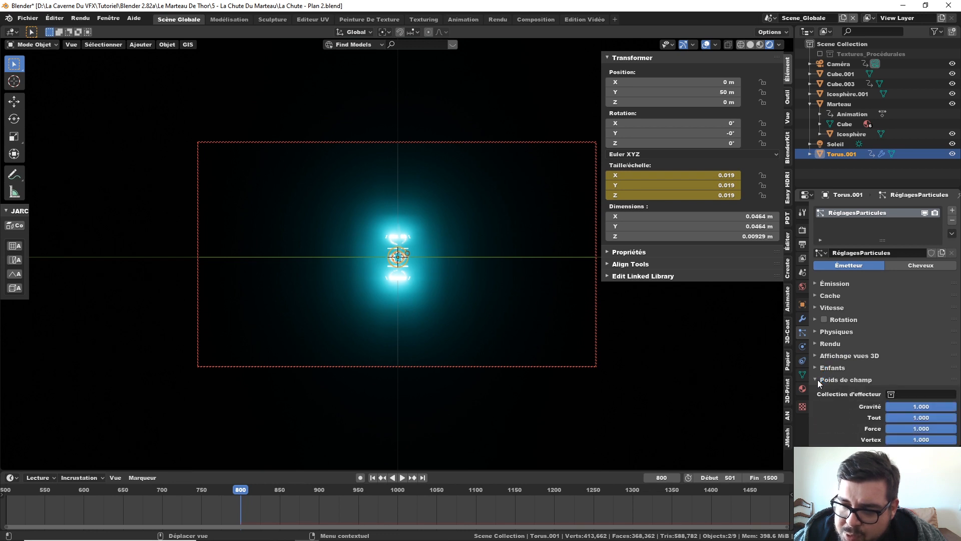
pyautogui.click(818, 379)
pyautogui.click(818, 380)
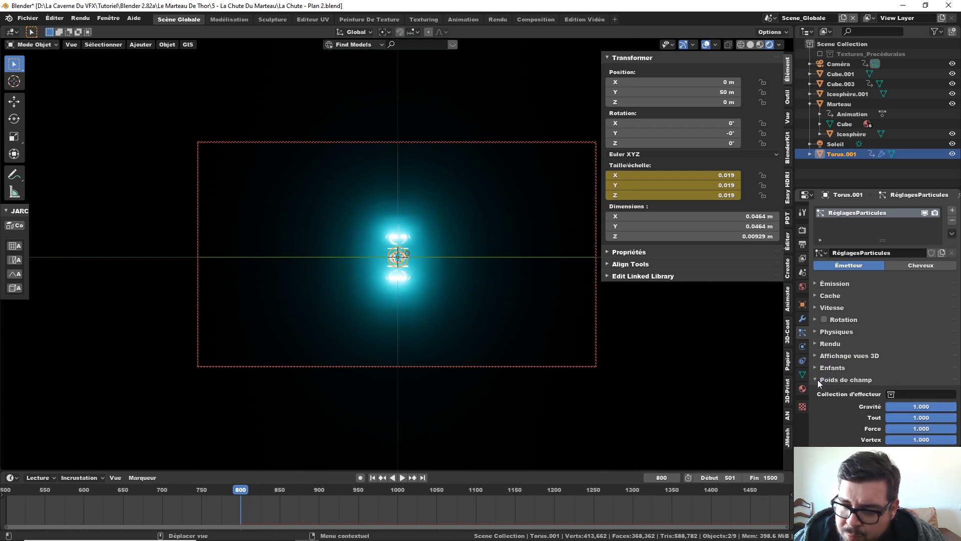
pyautogui.click(818, 380)
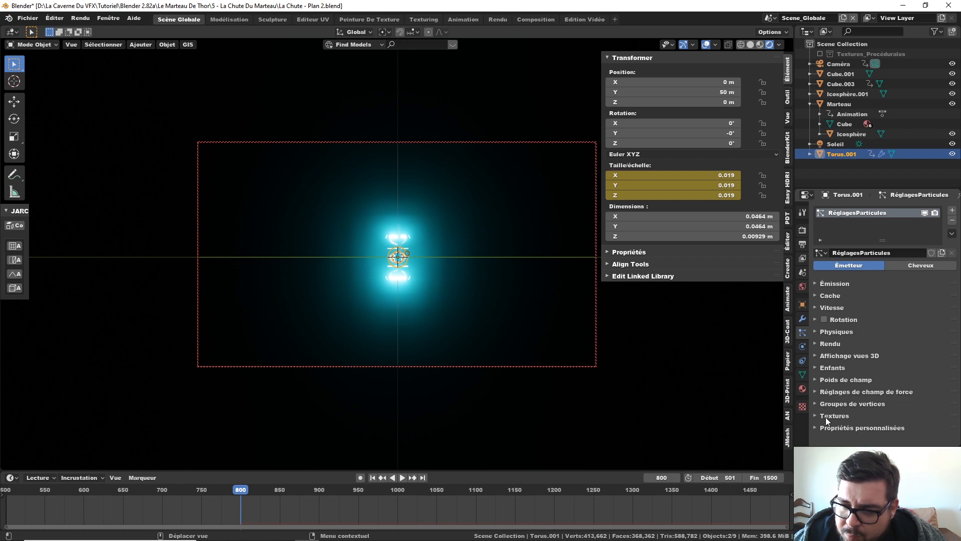
pyautogui.click(403, 477)
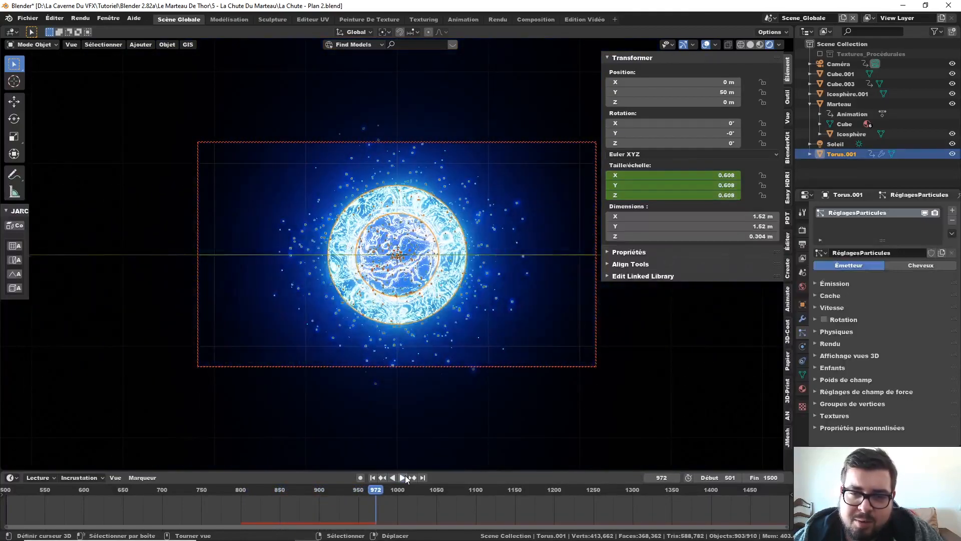
pyautogui.click(405, 477)
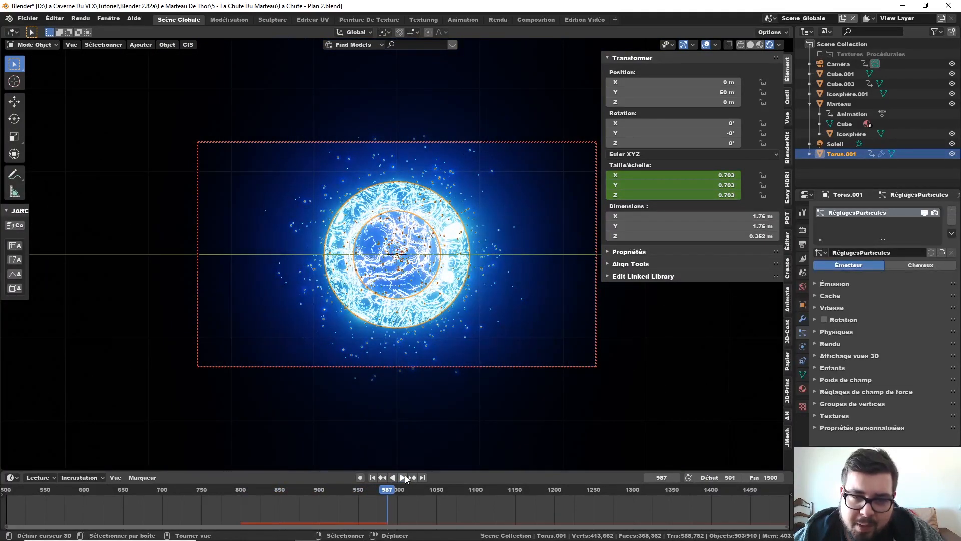
# - Deselect everything and play the animation onward from the current frame to preview the glowing particles
pyautogui.press('a')
pyautogui.click(449, 305)
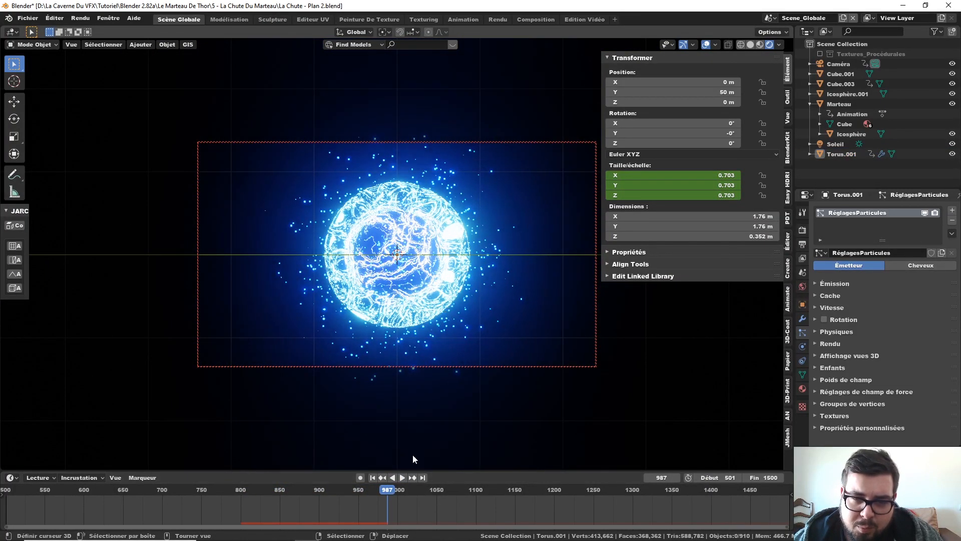
pyautogui.click(403, 479)
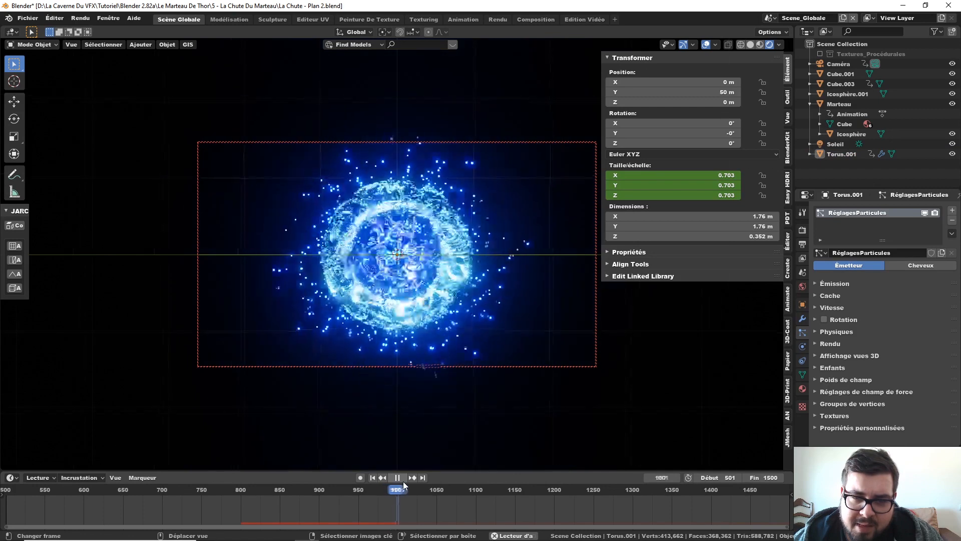
pyautogui.click(403, 482)
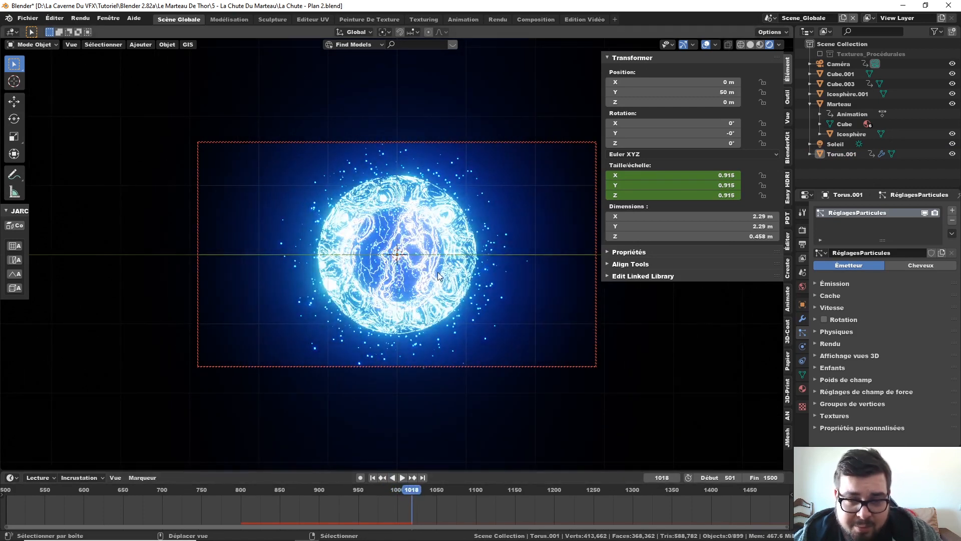
# - Add a Vortex force field at the centre of the lightning sphere
pyautogui.hotkey('shift', 'a')
pyautogui.moveTo(438, 273)
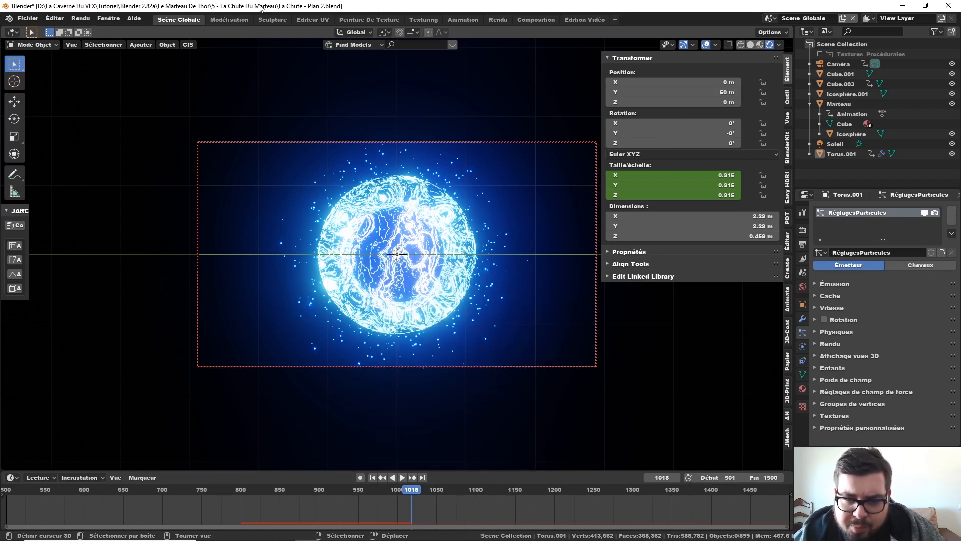
pyautogui.hotkey('shift', 'a')
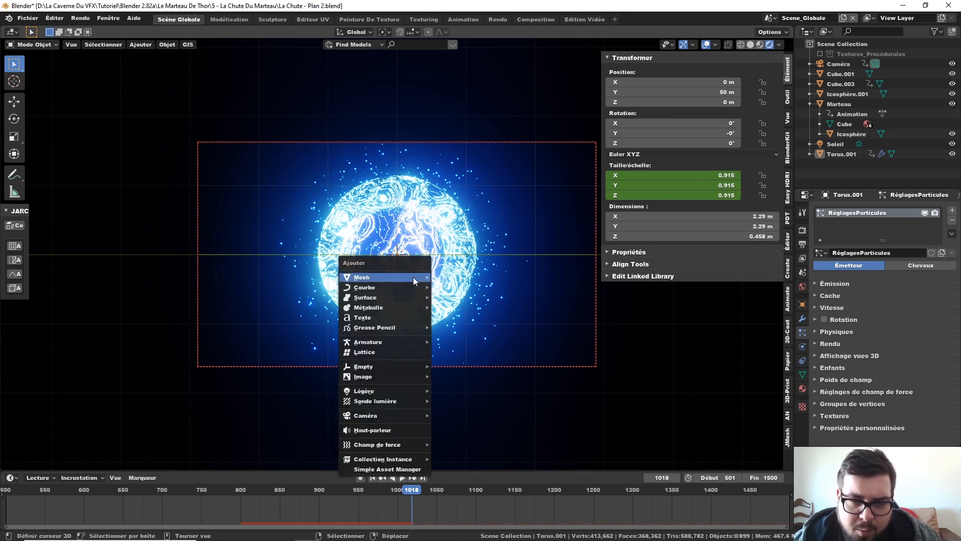
pyautogui.moveTo(389, 441)
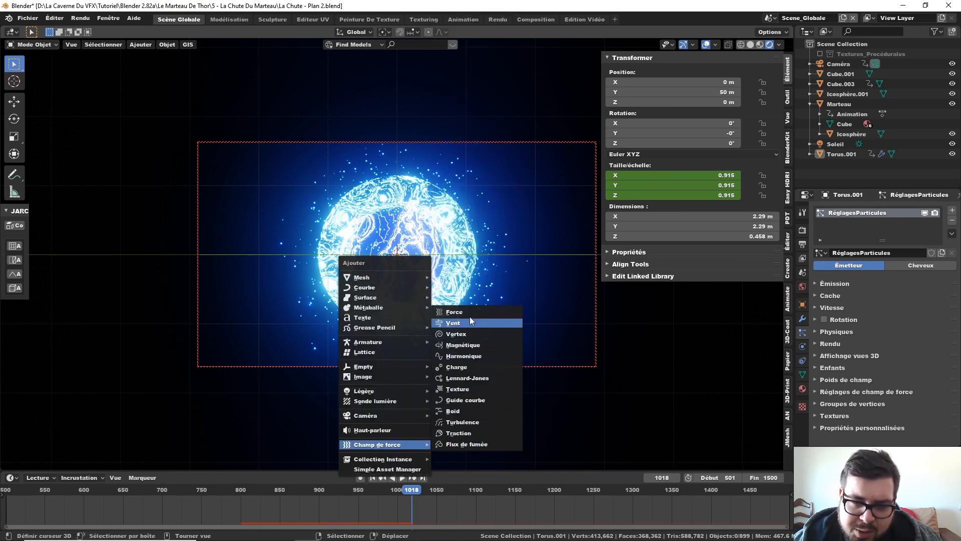
pyautogui.click(474, 335)
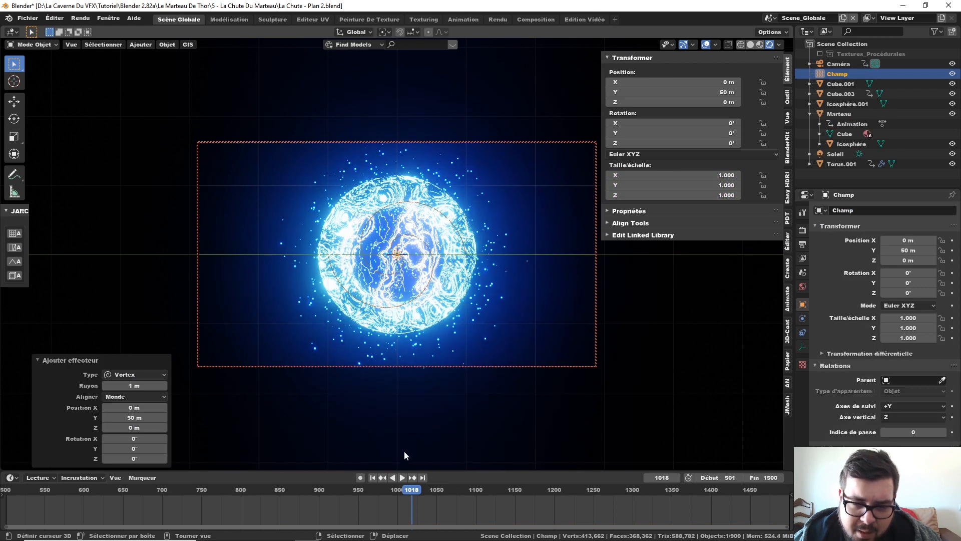
# - Move the playhead to frame 800 and set the scene's start frame to 800
pyautogui.click(373, 477)
pyautogui.click(402, 476)
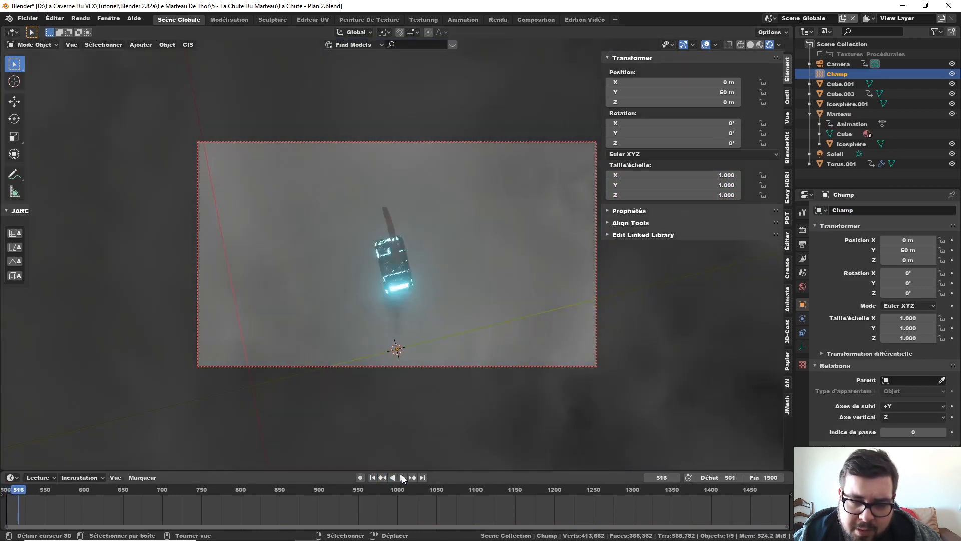
pyautogui.moveTo(351, 489); pyautogui.dragTo(240, 488)
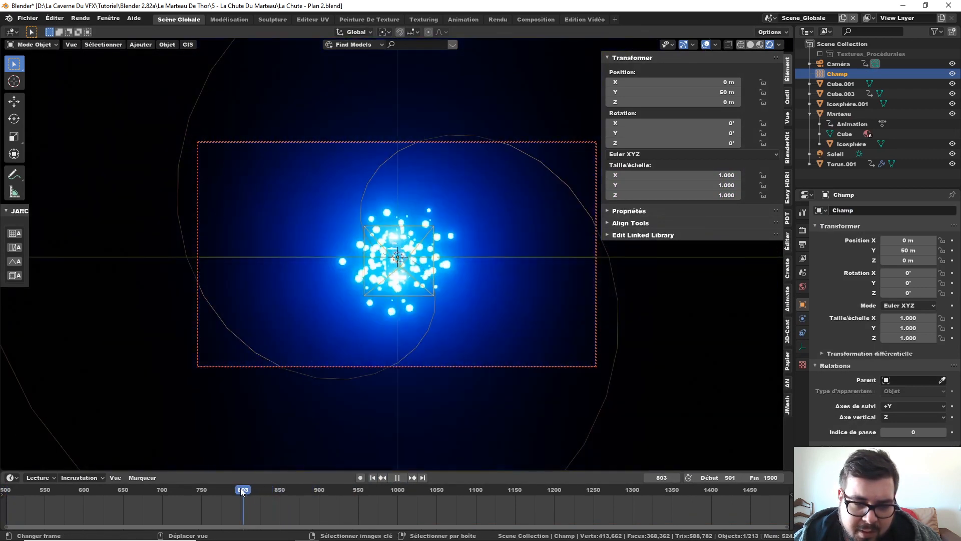
pyautogui.press('space')
pyautogui.press('Right')
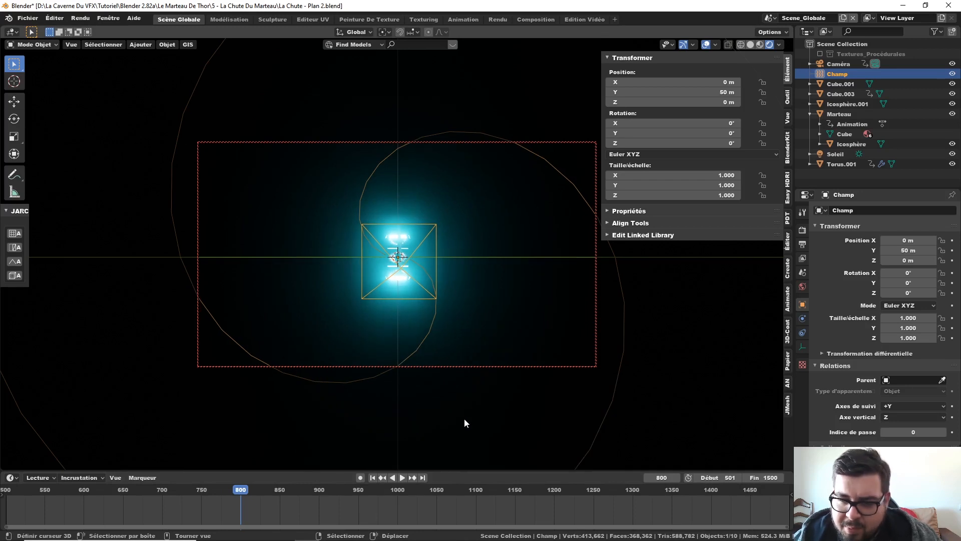
pyautogui.write('80')
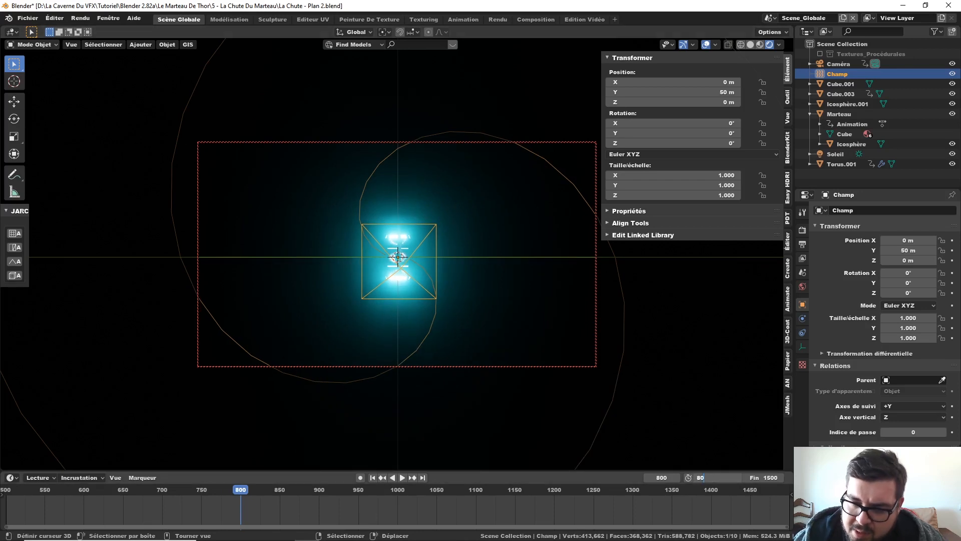
pyautogui.write('0')
pyautogui.press('Return')
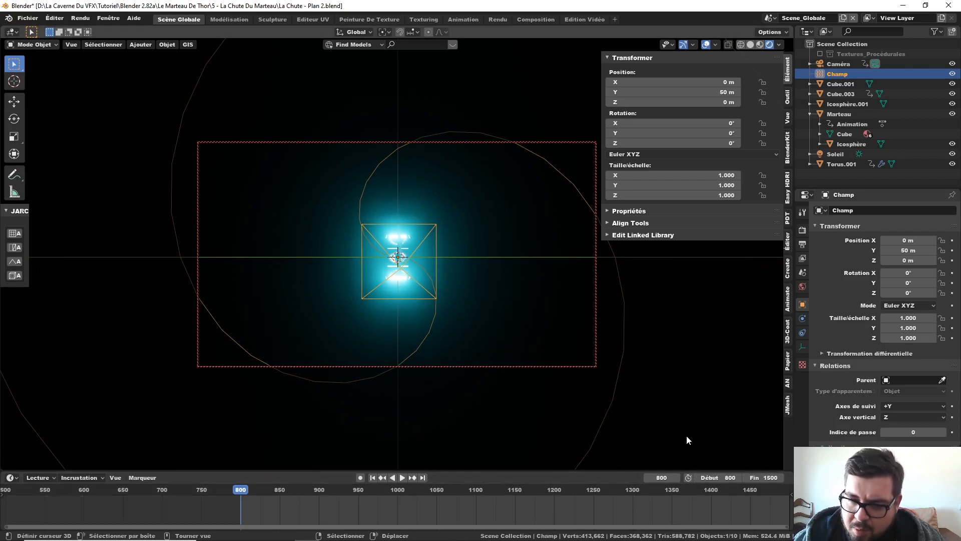
# - Play the animation from frame 800 to preview the vortex's effect on the particles, then return to the start frame
pyautogui.click(404, 477)
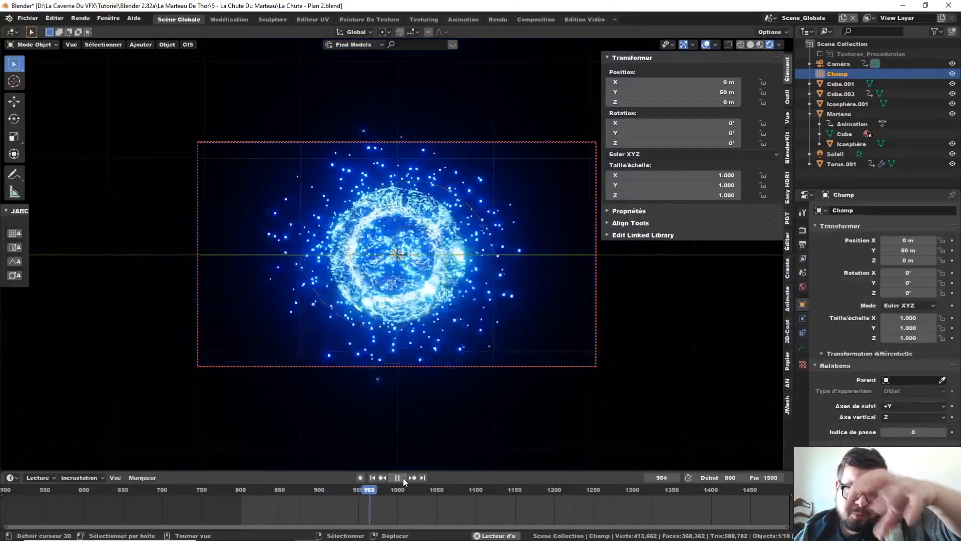
pyautogui.click(404, 478)
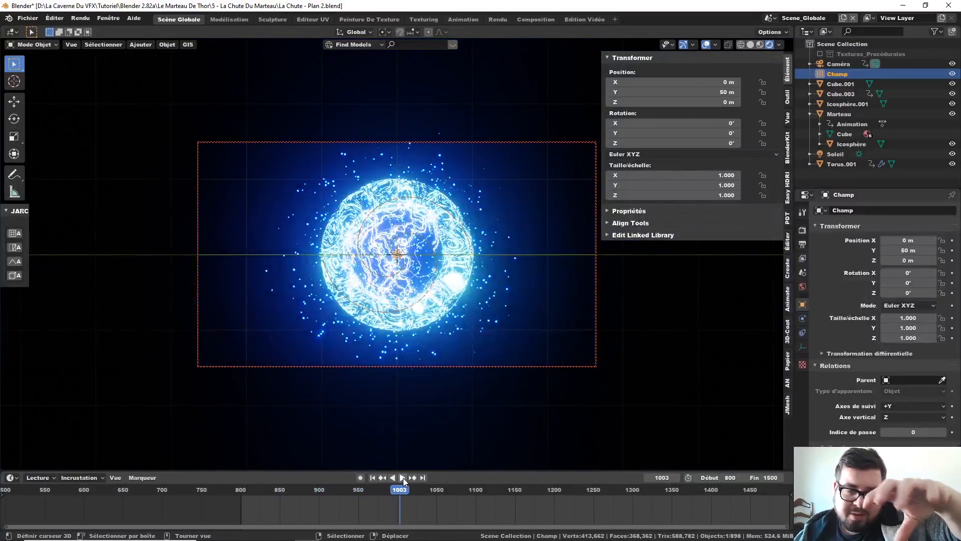
pyautogui.click(403, 477)
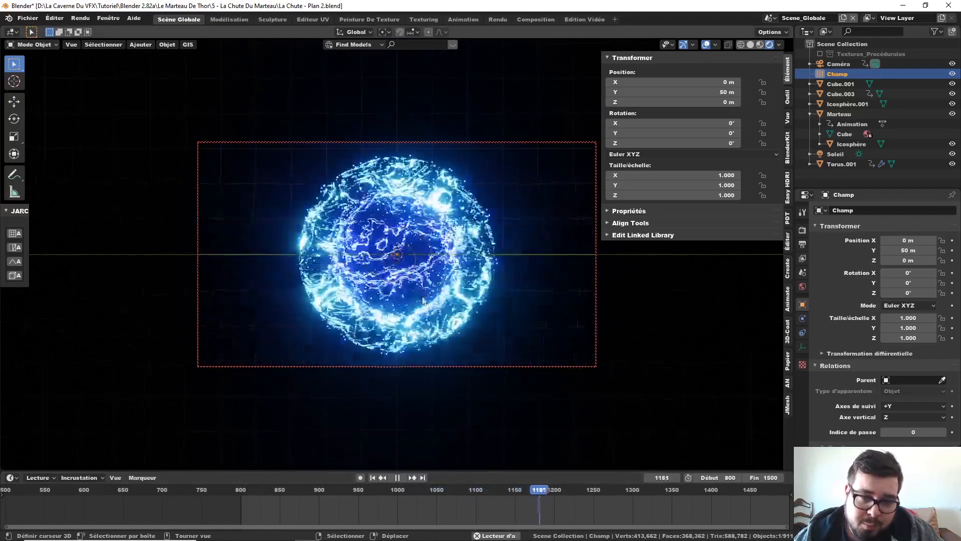
pyautogui.click(398, 477)
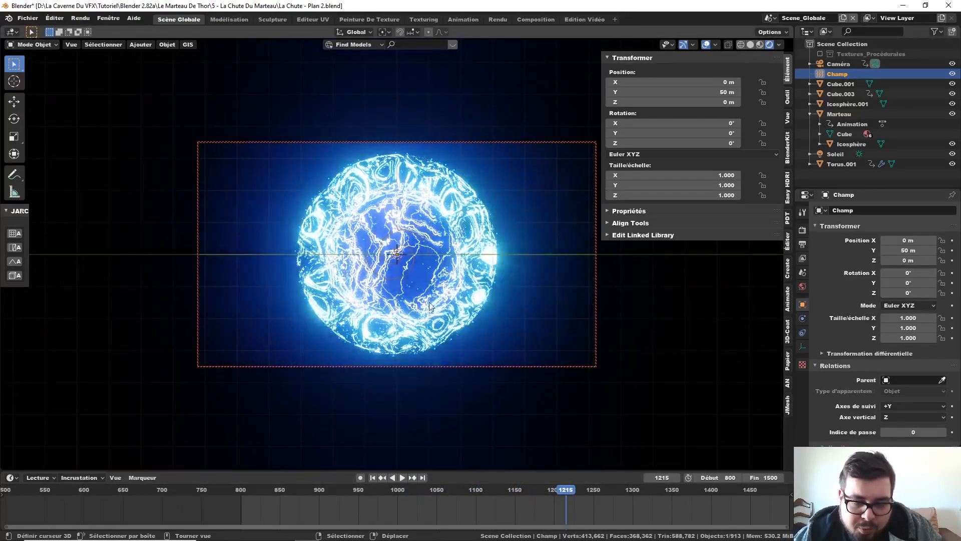
pyautogui.click(373, 477)
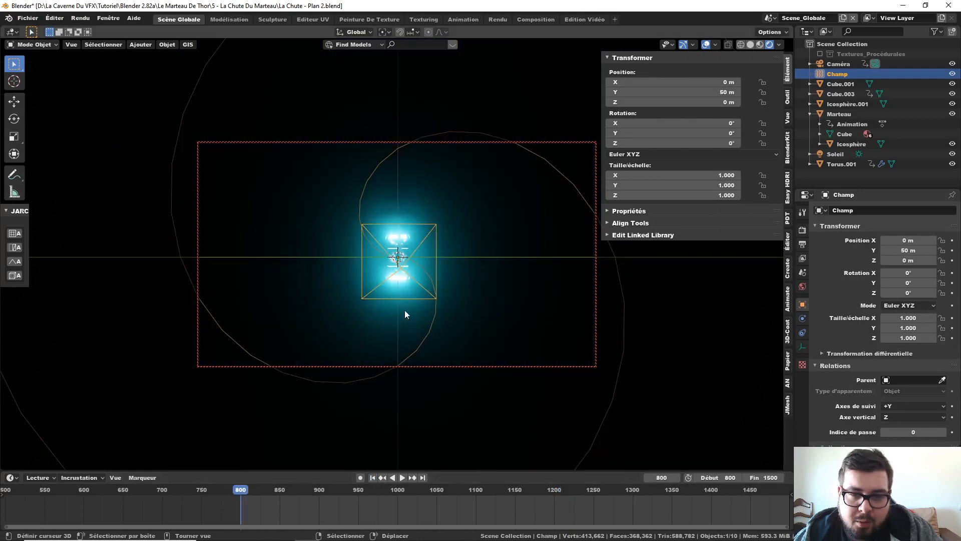
# - Add a Turbulence force field at the sphere's centre and set its strength to 5
pyautogui.hotkey('shift', 'a')
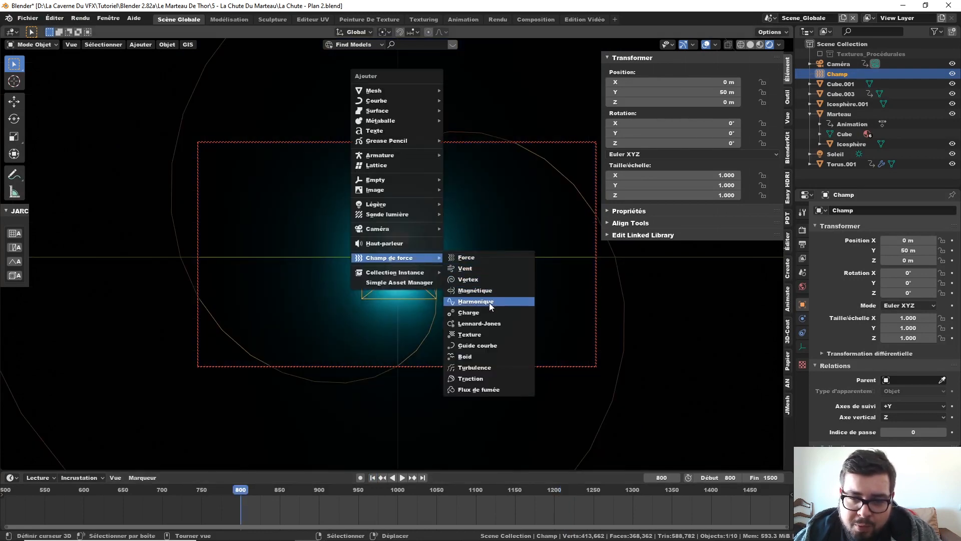
pyautogui.click(491, 367)
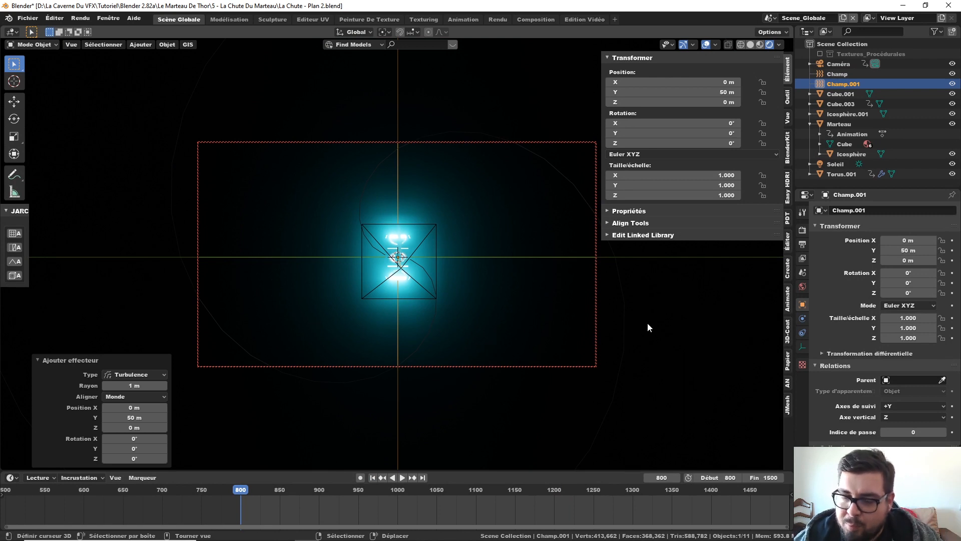
pyautogui.click(803, 319)
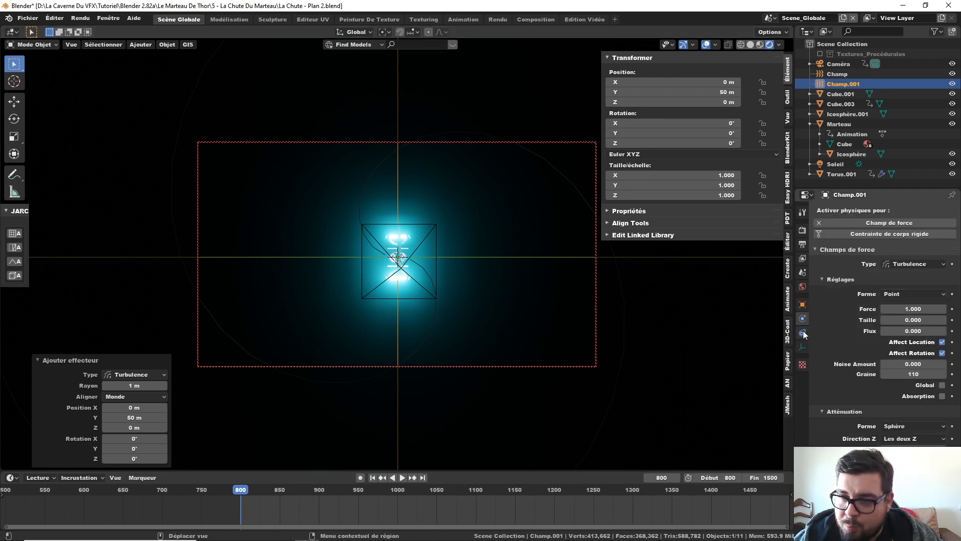
# - Play the animation to preview how the turbulence field moves the particles
pyautogui.click(376, 478)
pyautogui.click(403, 478)
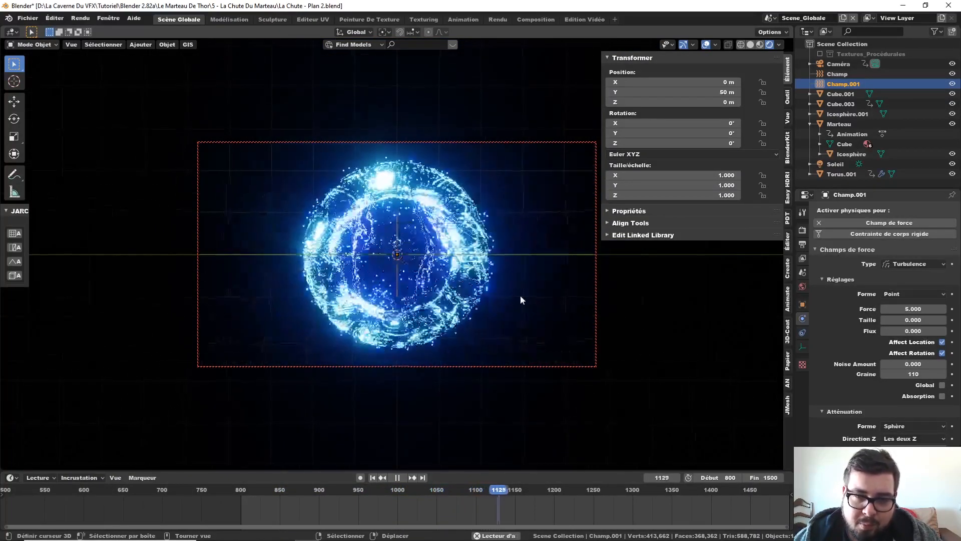
pyautogui.click(397, 478)
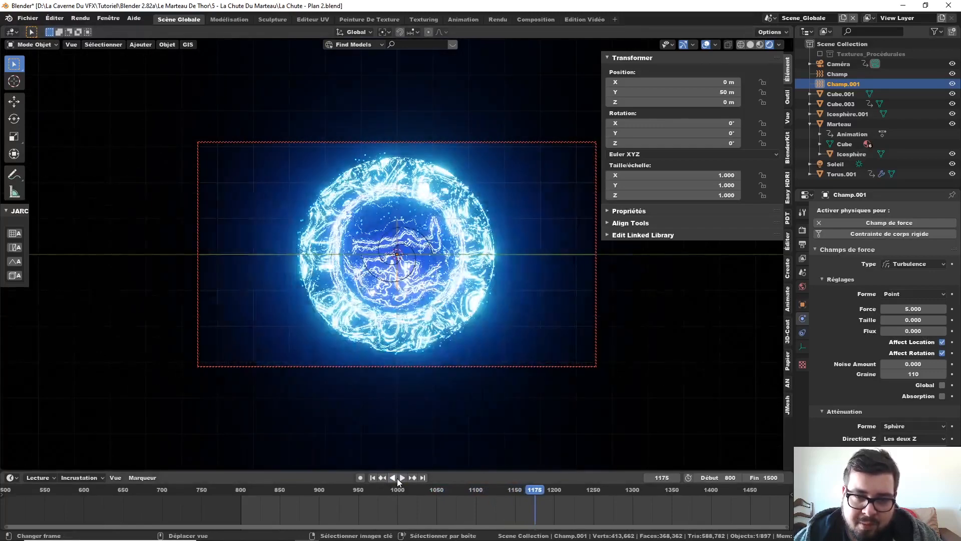
pyautogui.click(397, 478)
pyautogui.click(397, 478)
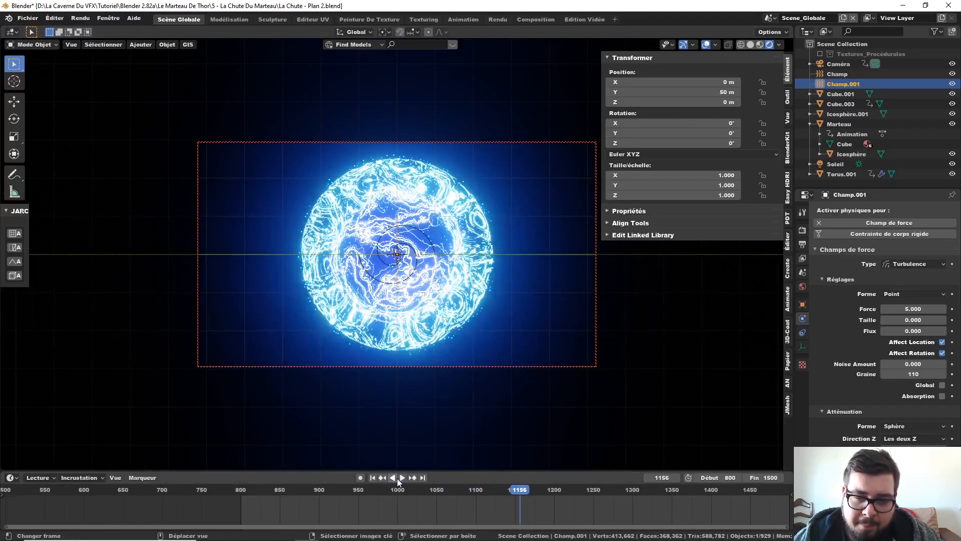
pyautogui.click(398, 479)
# - Restart the animation at frame 800 and play it through most of the range to examine the particles' behaviour
pyautogui.click(373, 477)
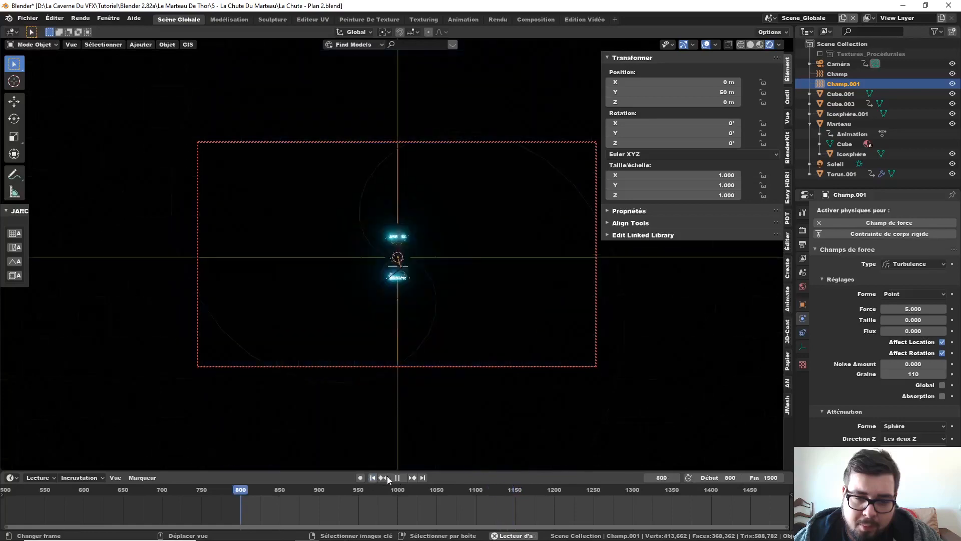
pyautogui.click(373, 477)
pyautogui.click(396, 477)
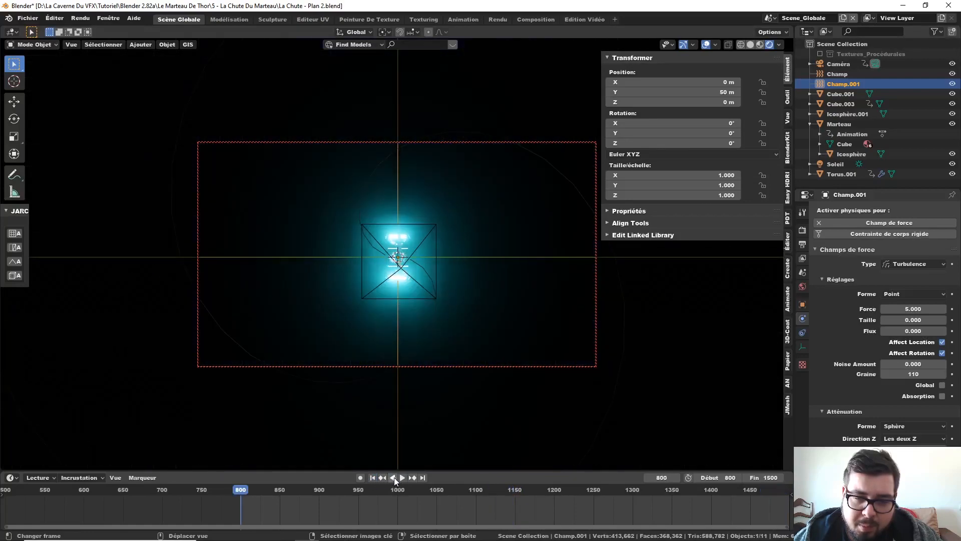
pyautogui.click(403, 477)
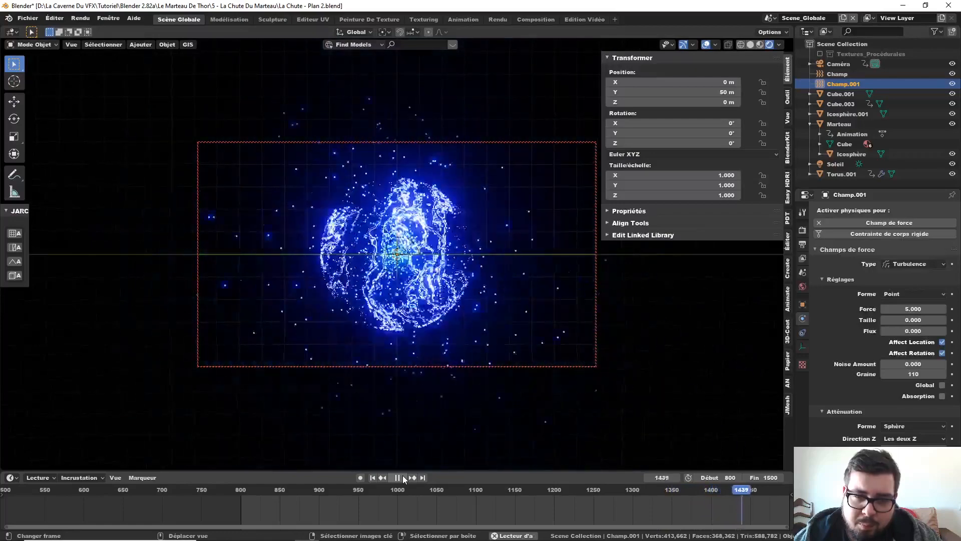
pyautogui.click(404, 478)
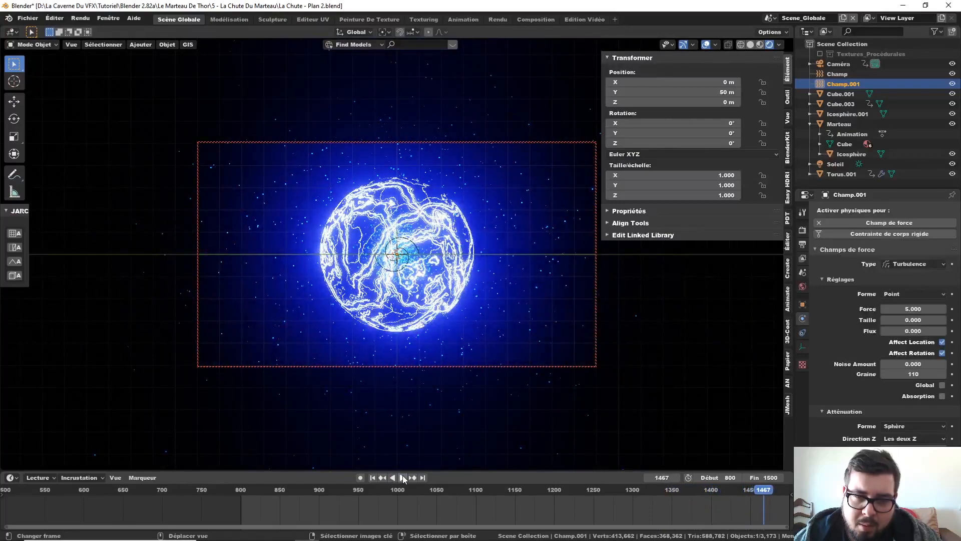
pyautogui.click(404, 478)
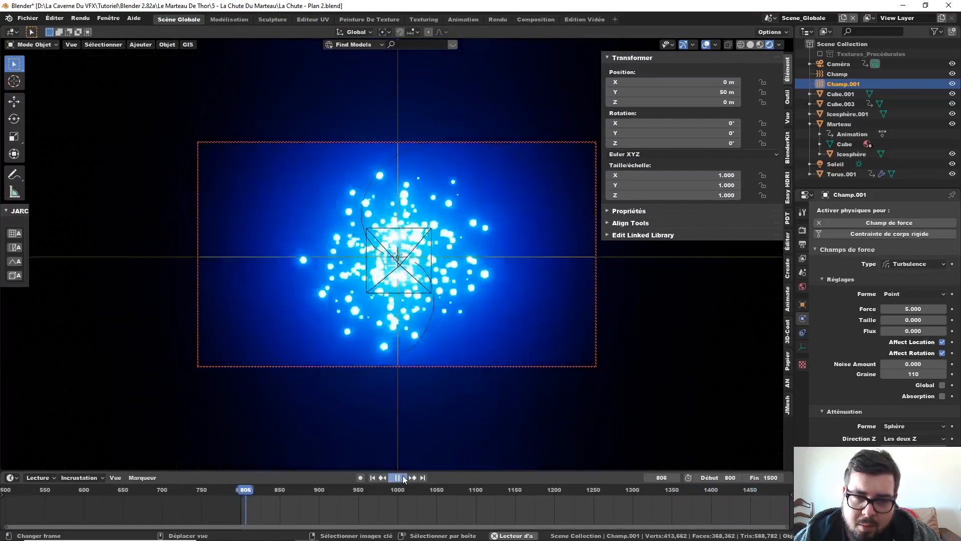
pyautogui.click(403, 479)
# - Set the turbulence field's strength to 15 and its flow to 5, and preview the result from frame 800
pyautogui.click(373, 478)
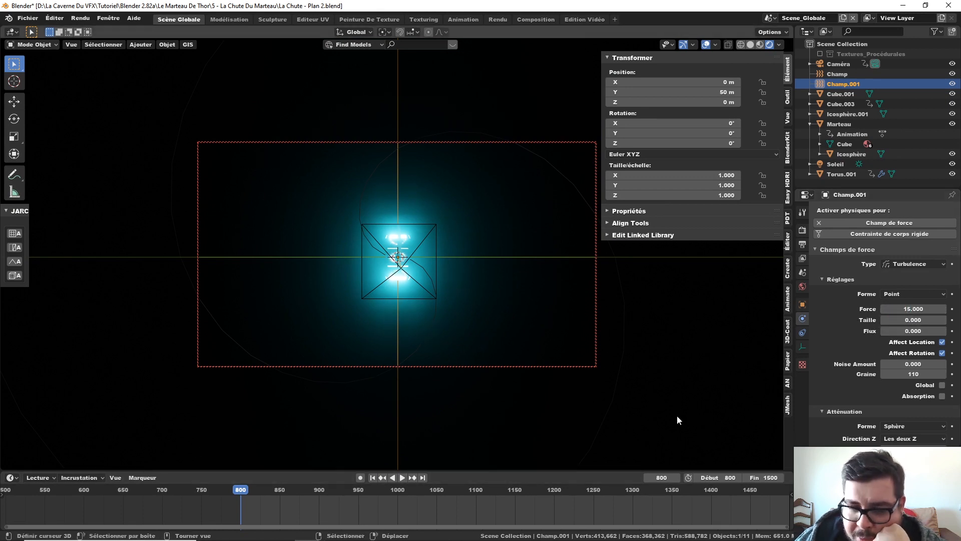
pyautogui.press('Return')
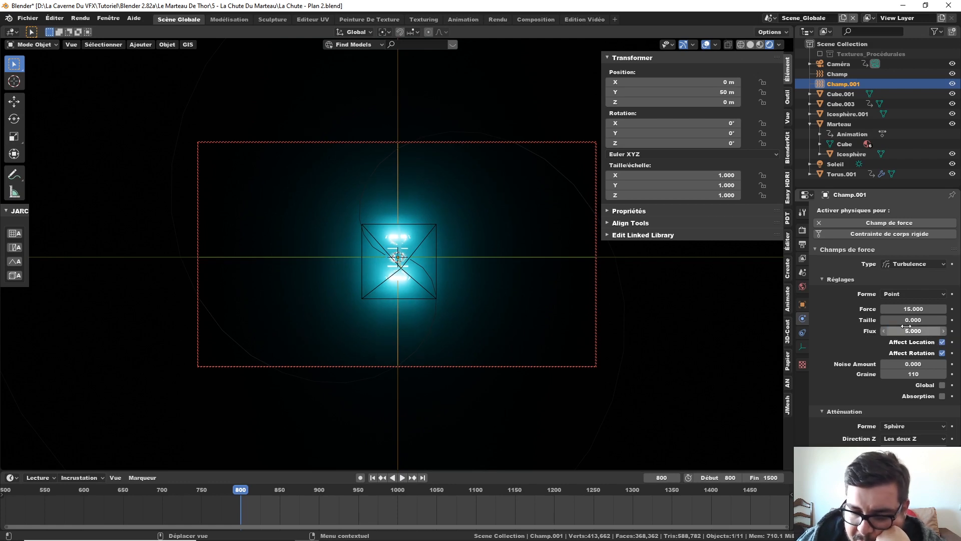
pyautogui.click(403, 478)
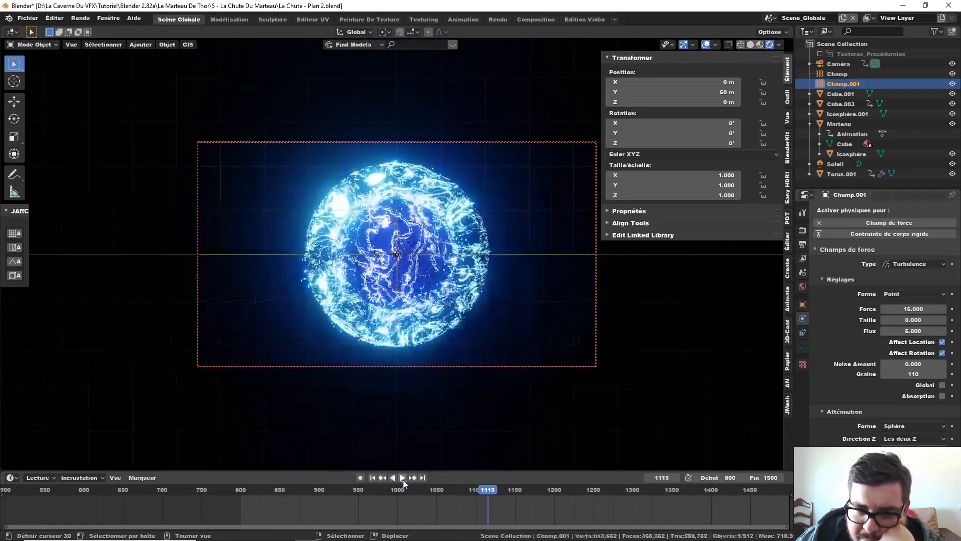
pyautogui.click(398, 477)
pyautogui.click(372, 477)
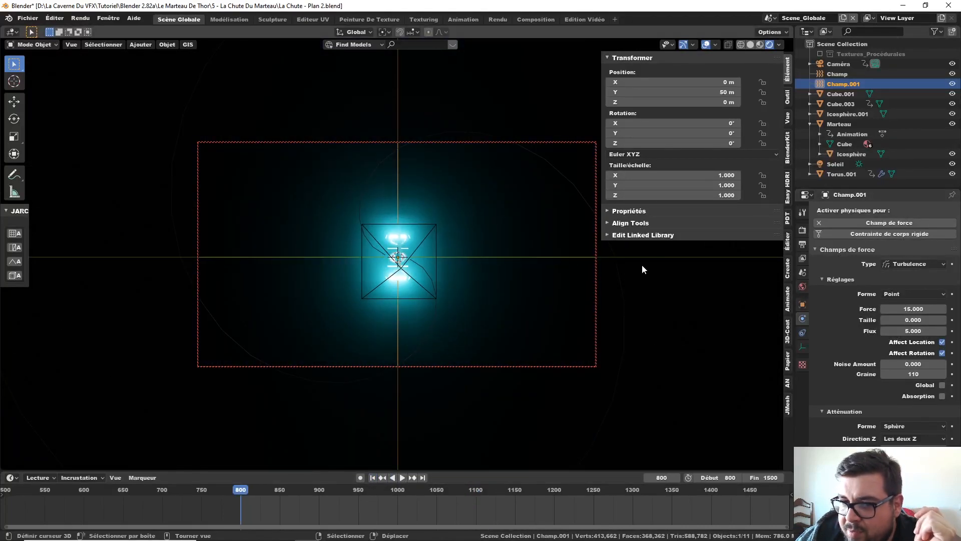
# - Set the torus's particle emission count to 500000
pyautogui.click(846, 174)
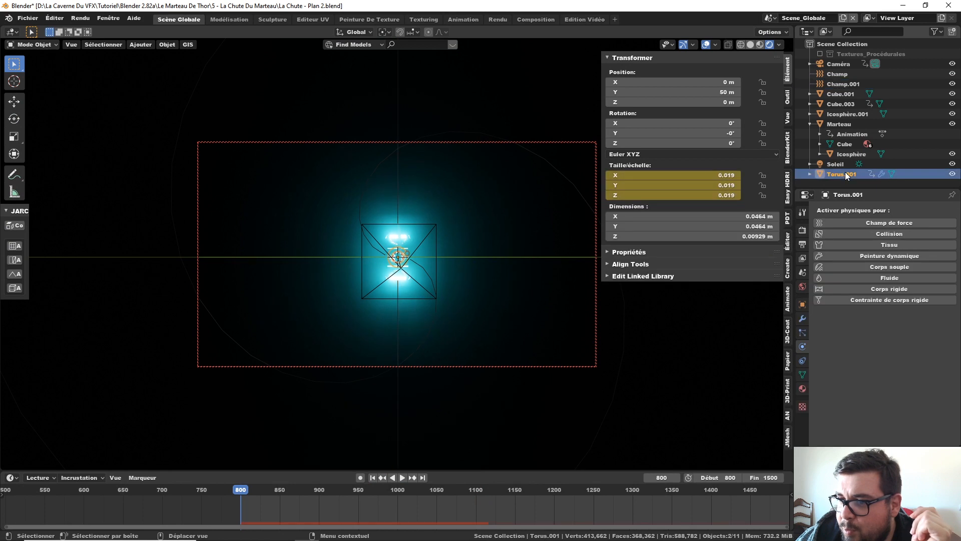
pyautogui.click(802, 333)
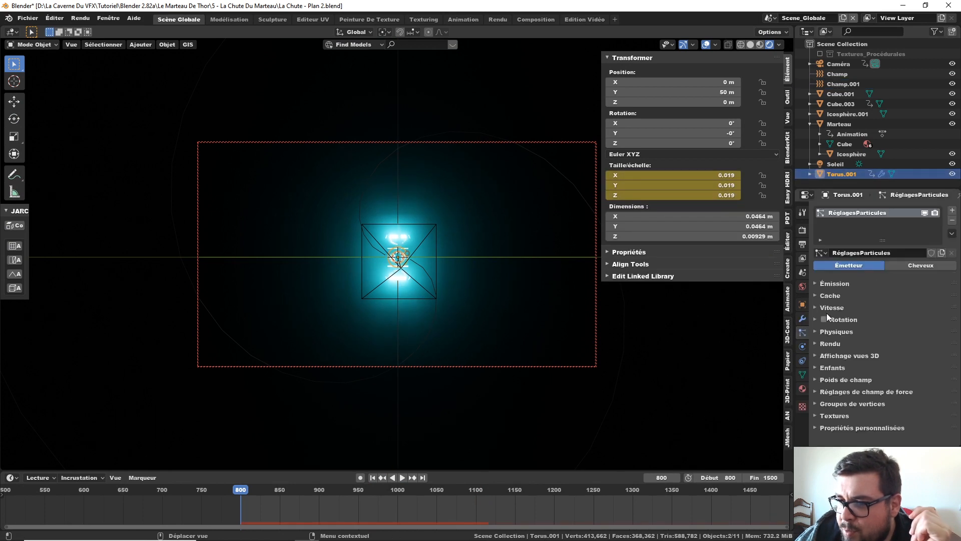
pyautogui.click(883, 285)
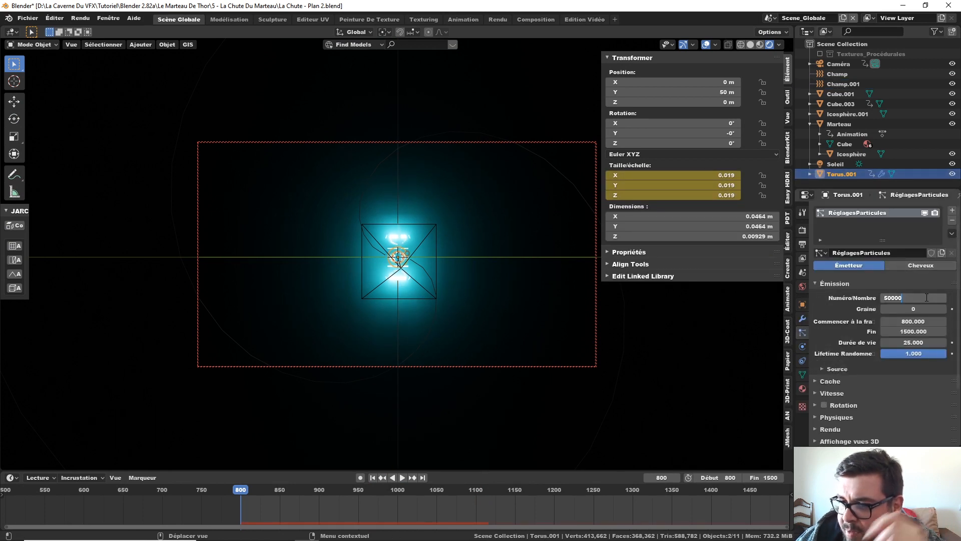
pyautogui.press('Return')
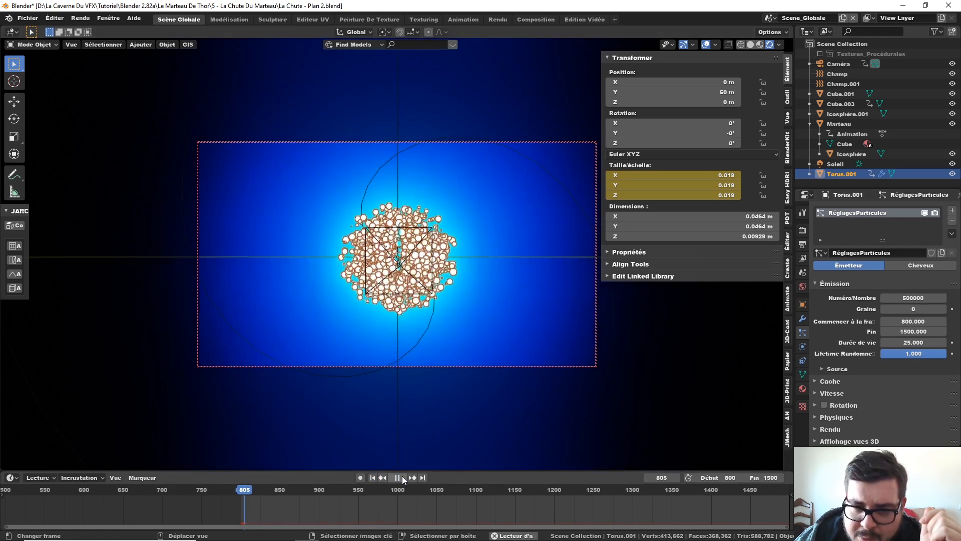
# - Deselect all objects and play the animation to about frame 1049 to examine the denser particles
pyautogui.click(402, 476)
pyautogui.press('a')
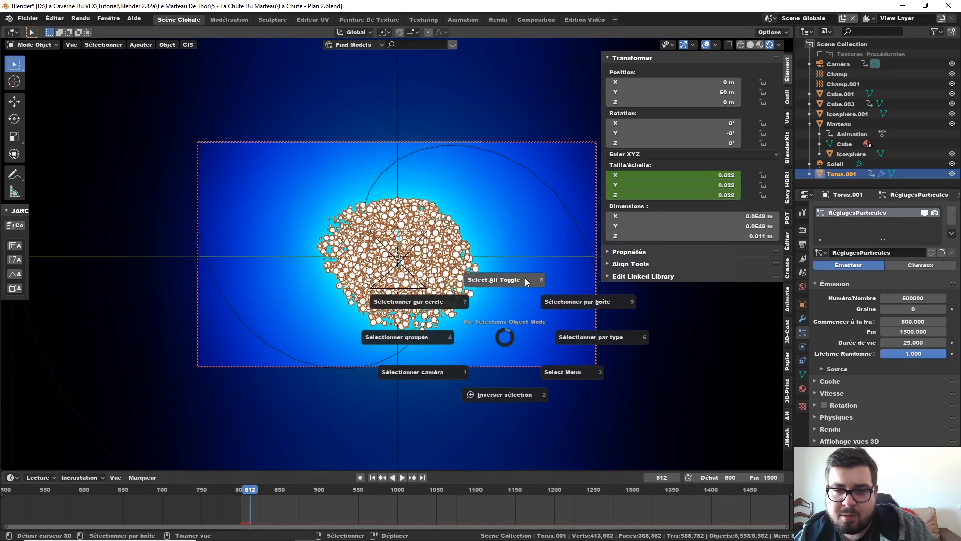
pyautogui.click(525, 278)
pyautogui.click(402, 478)
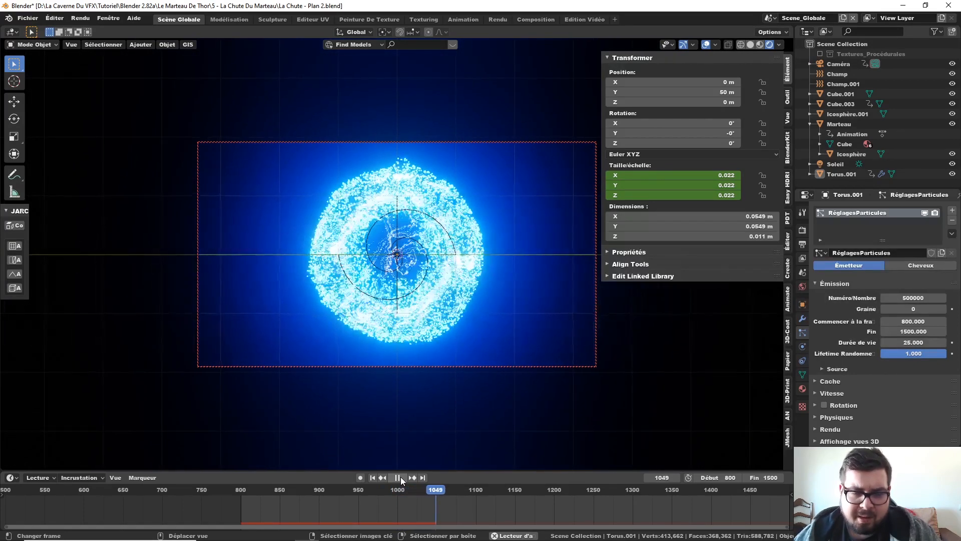
pyautogui.press('Escape')
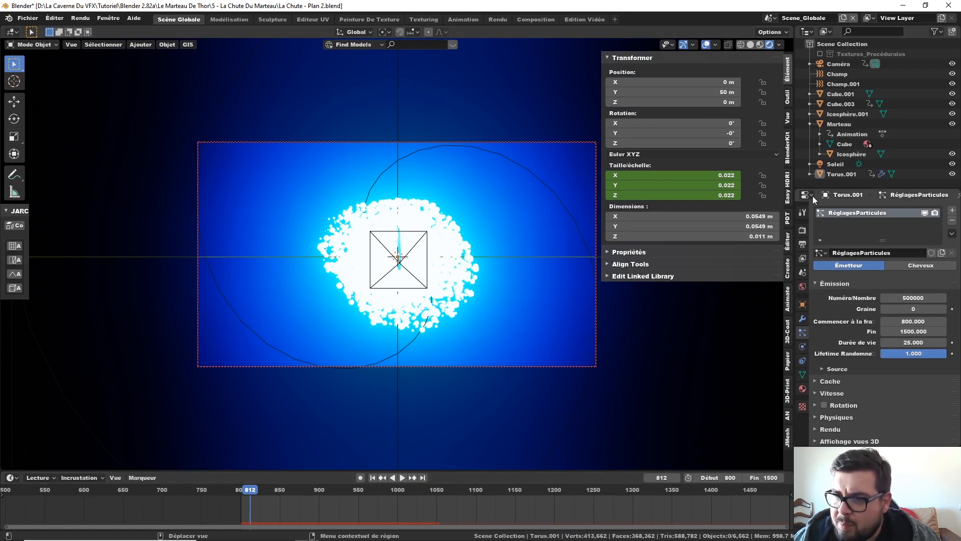
# - Show the vortex field's physics settings and replay the animation from frame 800 to about frame 1024 to examine the particle motion
pyautogui.click(838, 77)
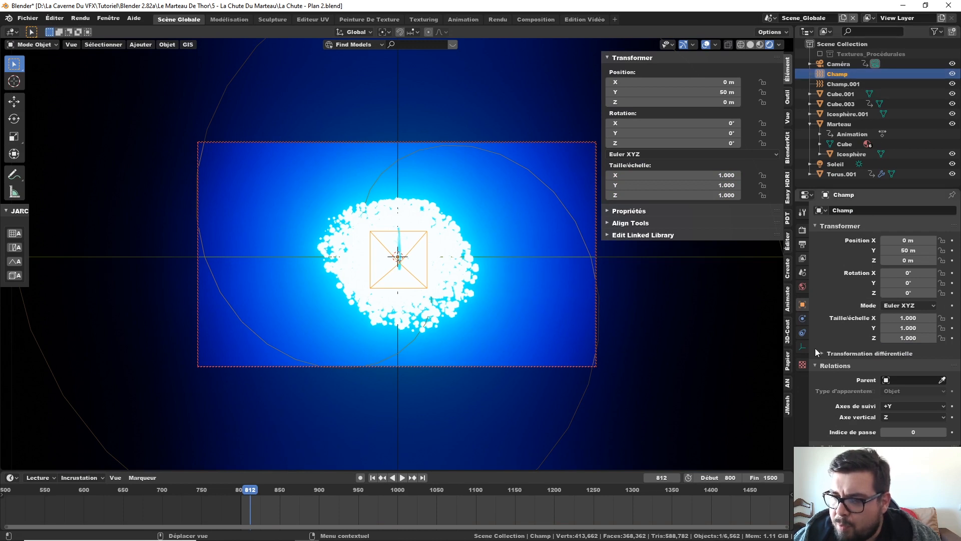
pyautogui.click(803, 333)
pyautogui.click(803, 320)
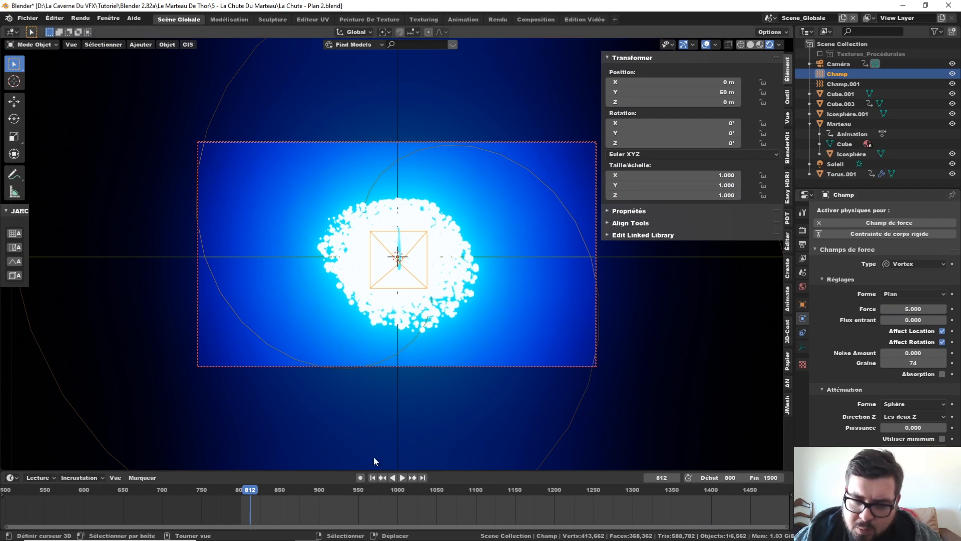
pyautogui.click(373, 478)
pyautogui.click(402, 478)
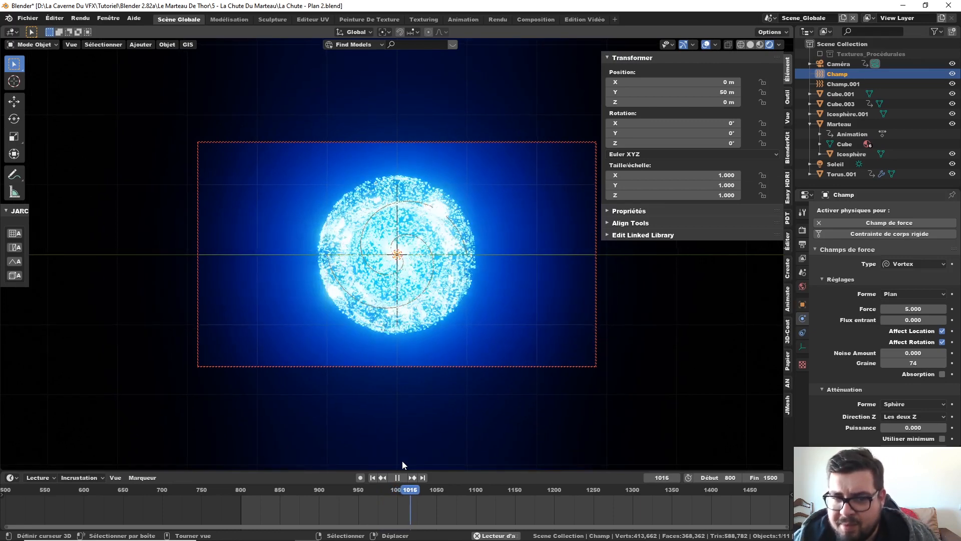
pyautogui.click(398, 477)
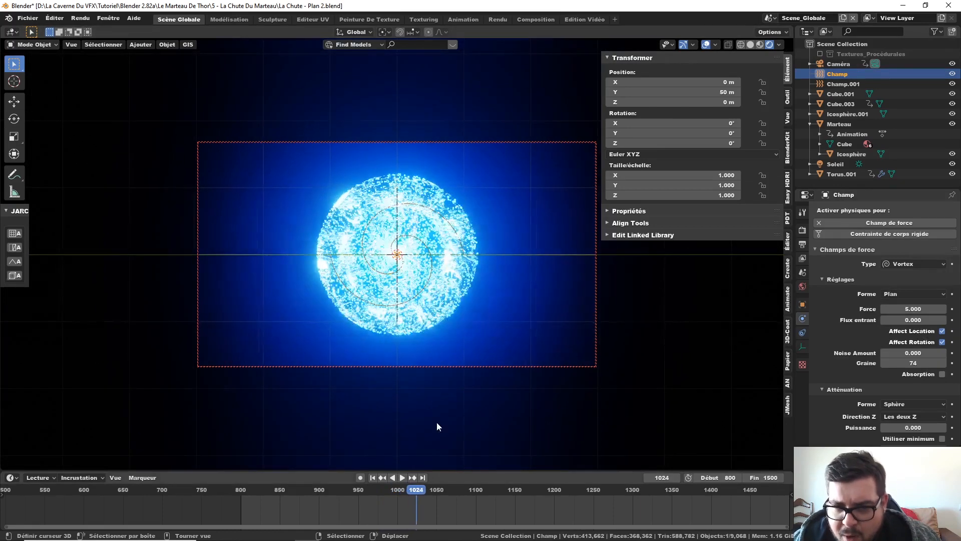
# - Set the vortex field's strength to 0.2 and its inflow to 2
pyautogui.click(420, 241)
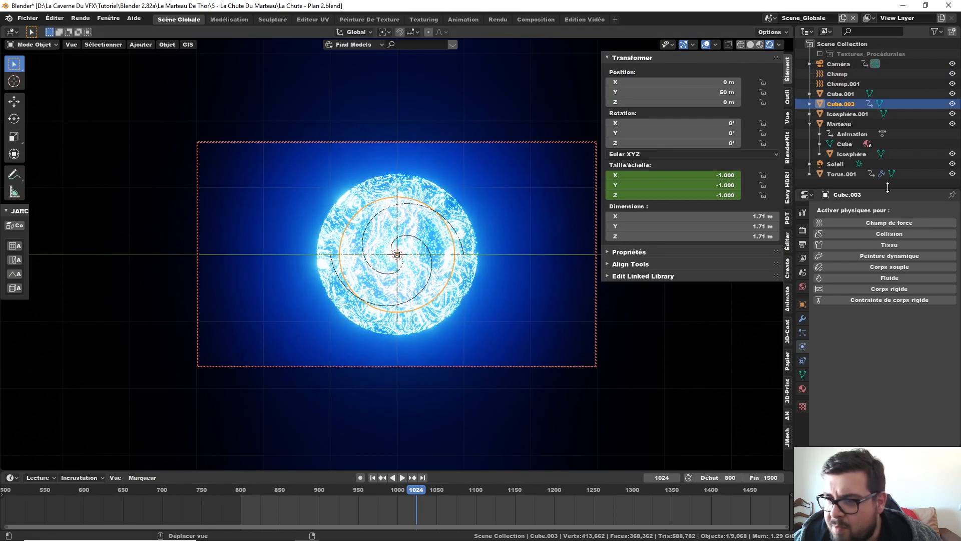
pyautogui.click(843, 72)
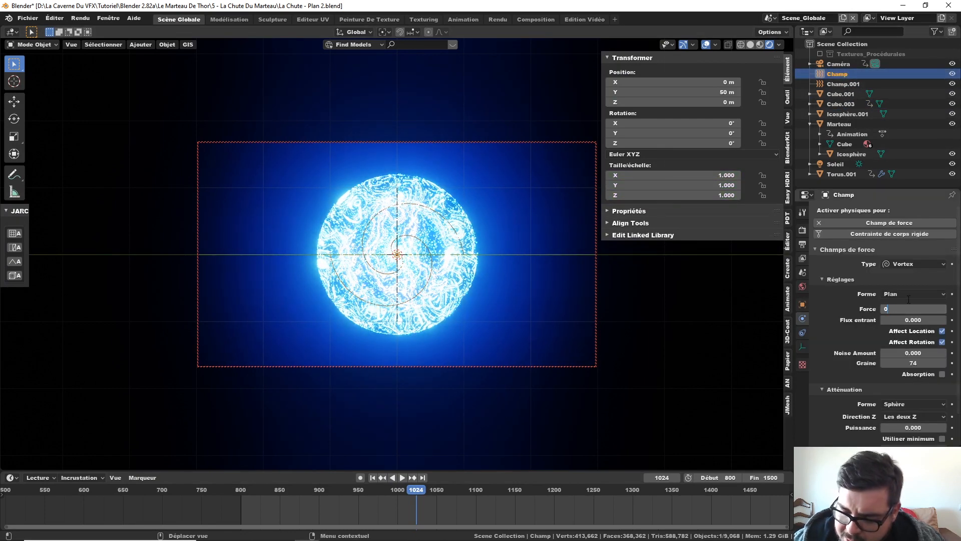
pyautogui.press('Return')
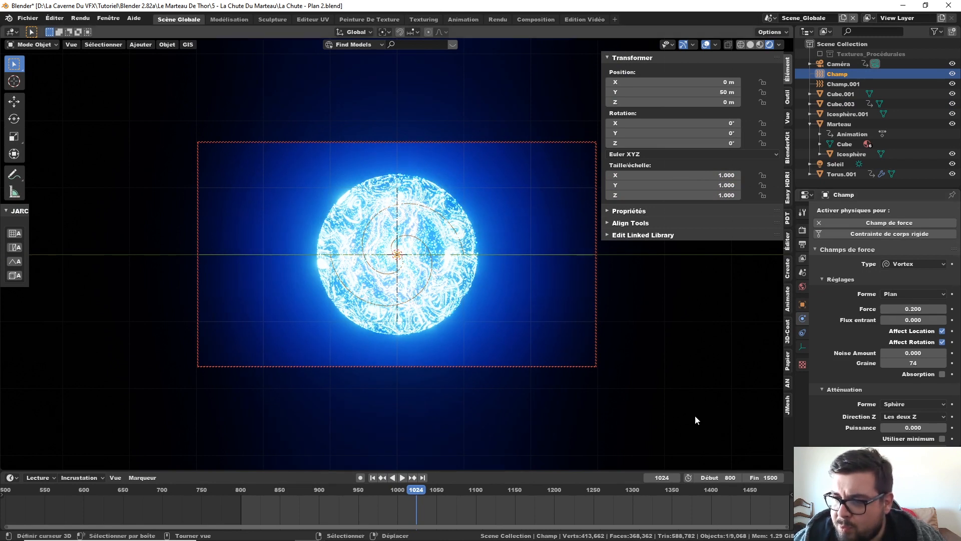
pyautogui.click(913, 318)
pyautogui.write('2')
pyautogui.press('Return')
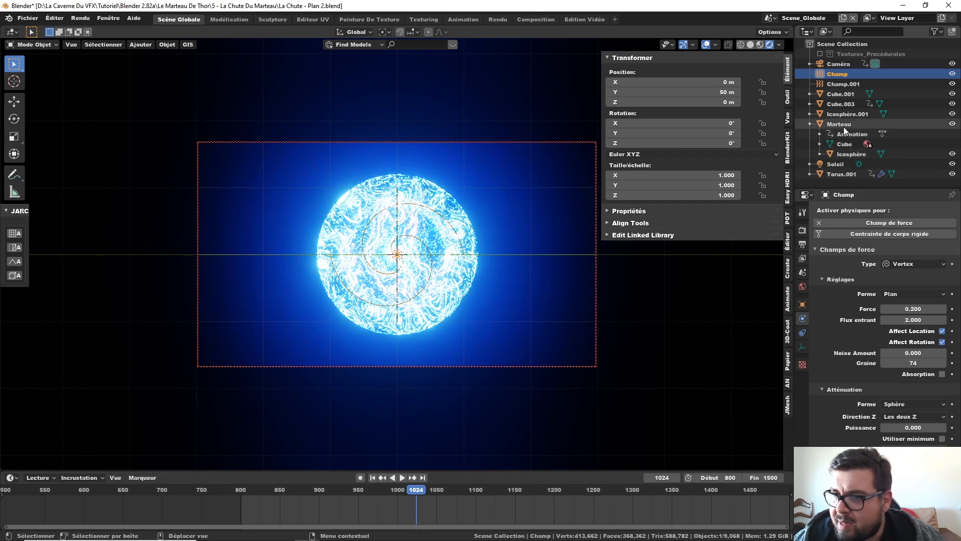
# - Set the turbulence field's strength to 35 and preview its effect on the particles up to about frame 850
pyautogui.click(846, 85)
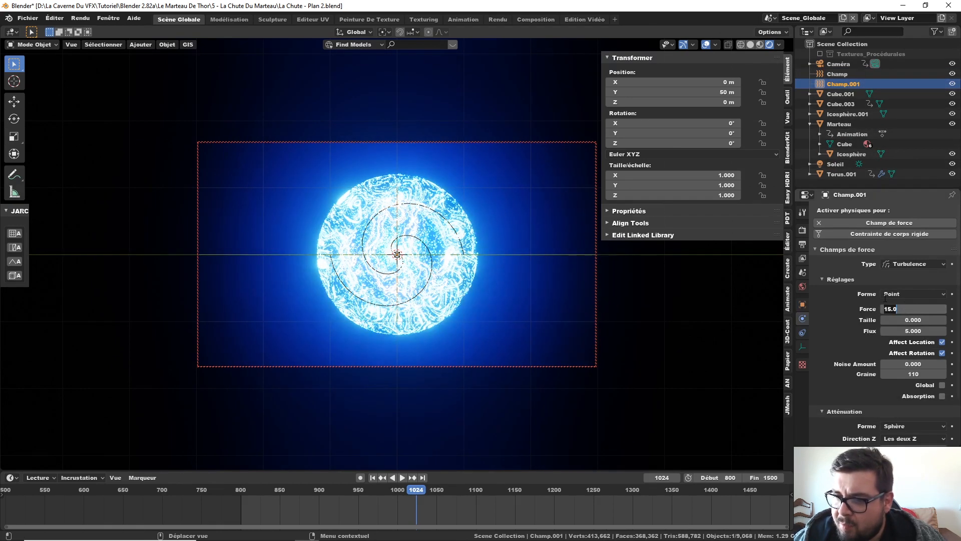
pyautogui.write('35')
pyautogui.press('Return')
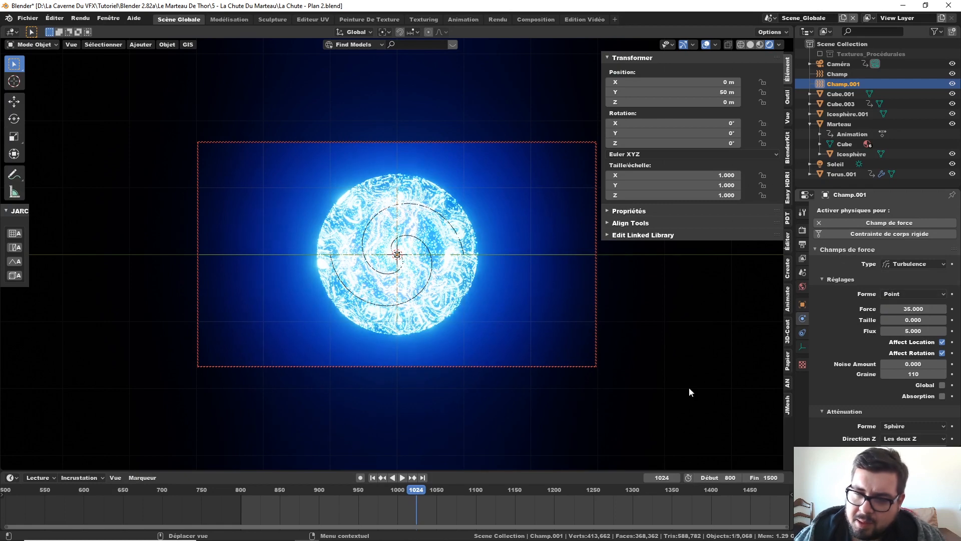
pyautogui.click(402, 477)
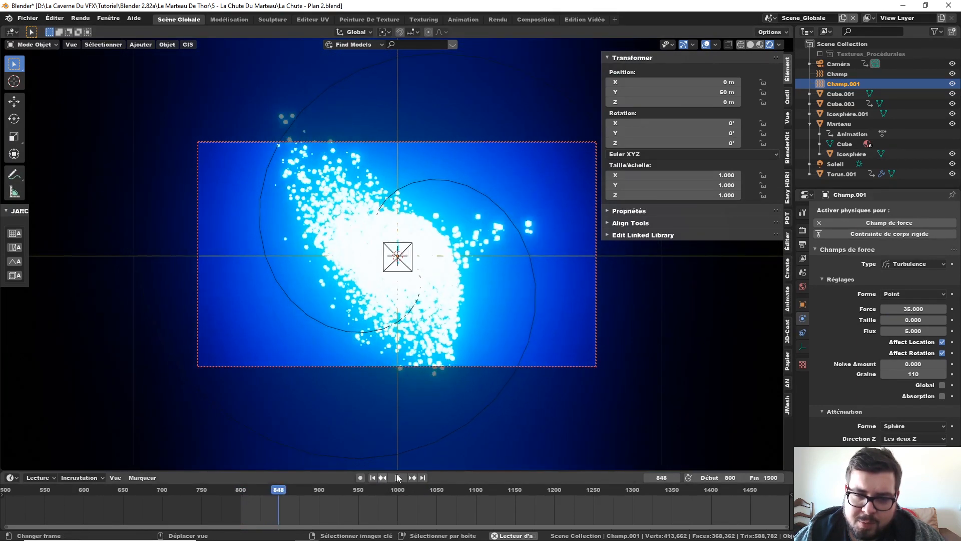
pyautogui.press('space')
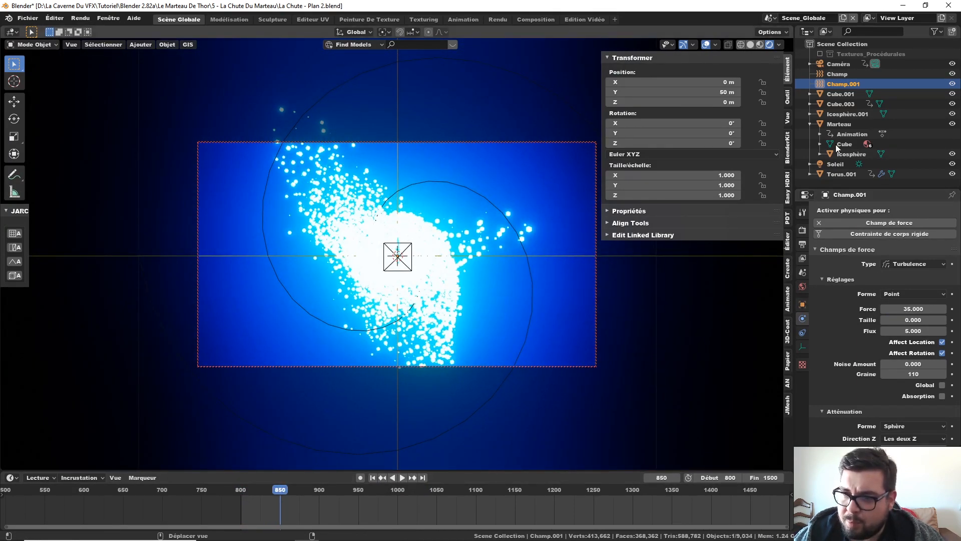
# - Set the lifetime of the torus's emitted particles to 100 frames
pyautogui.click(844, 174)
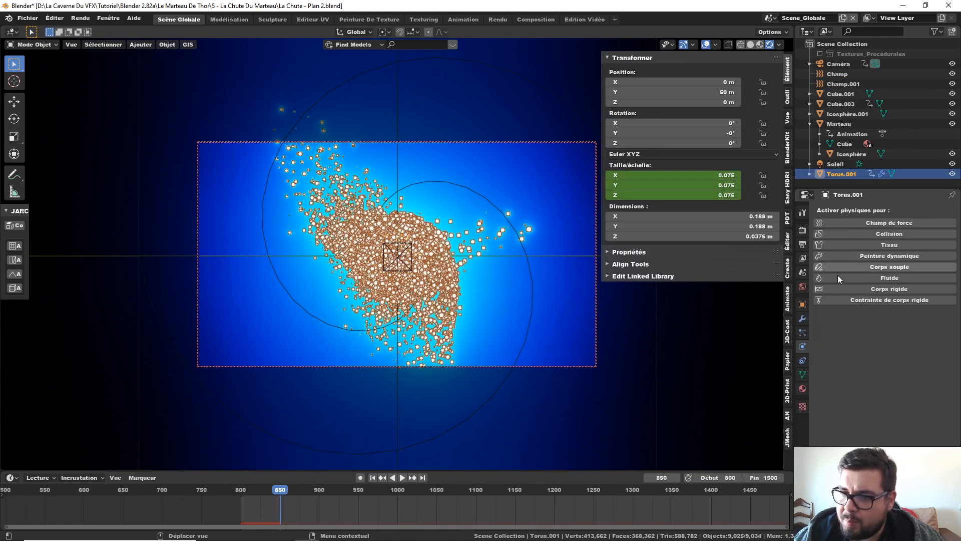
pyautogui.click(803, 318)
pyautogui.click(802, 333)
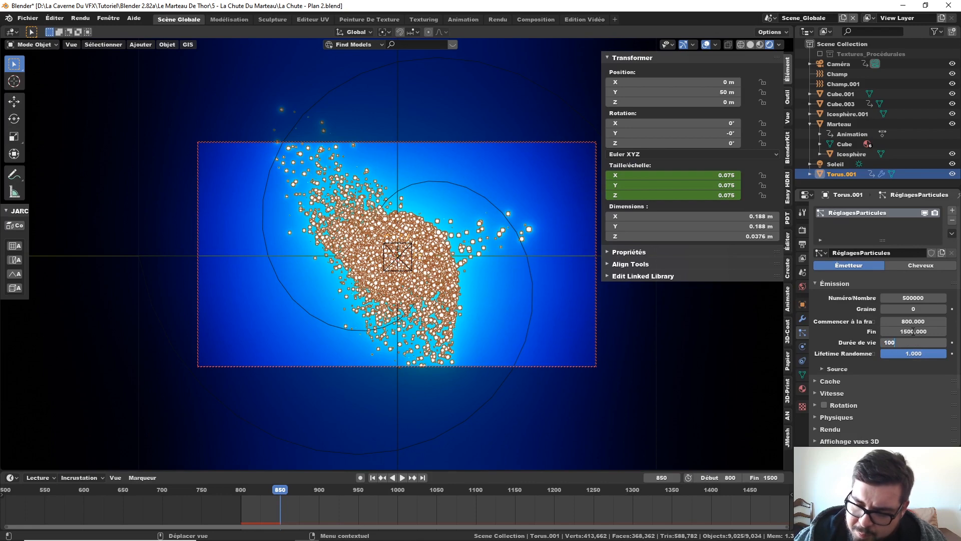
# - Play the animation from frame 800 to about frame 1112 with all objects deselected to examine the longer-lived particles
pyautogui.click(373, 477)
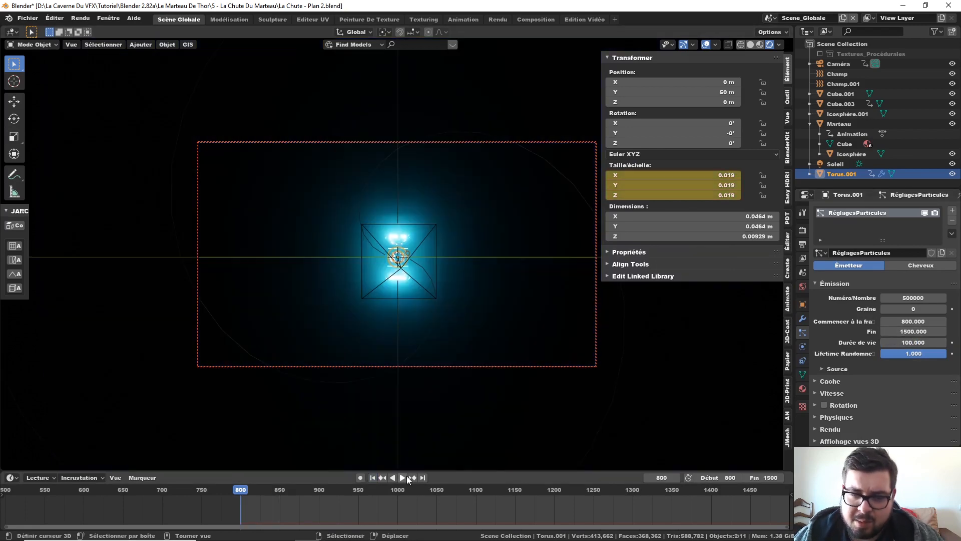
pyautogui.click(403, 477)
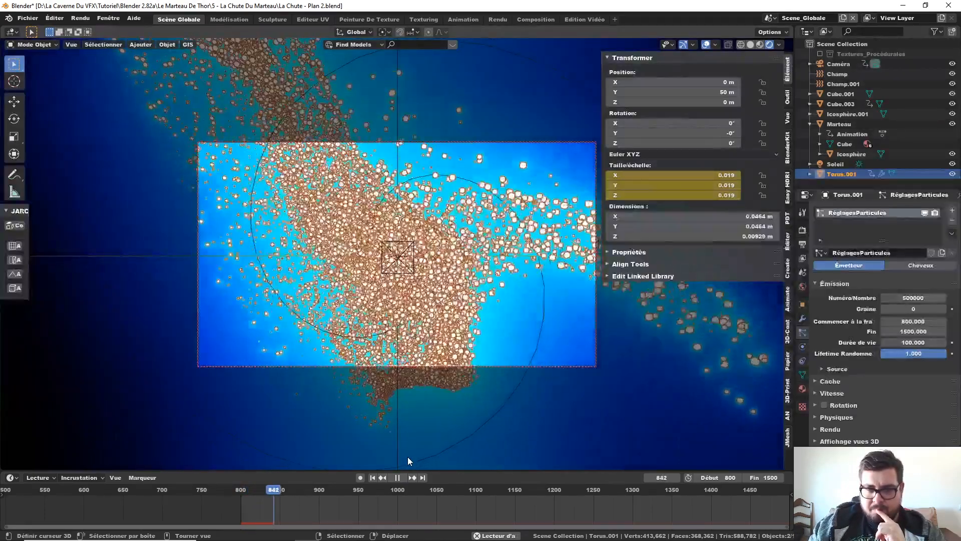
pyautogui.press('a')
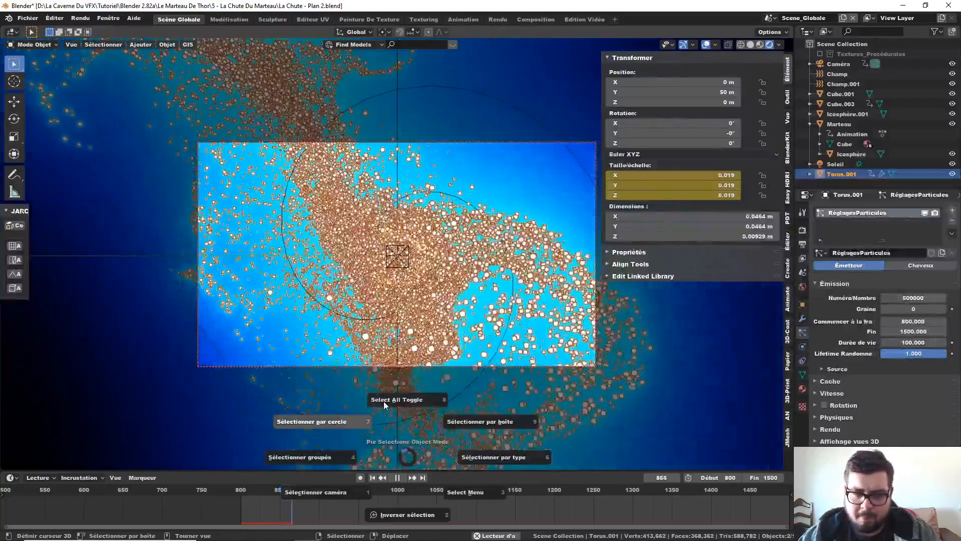
pyautogui.click(384, 404)
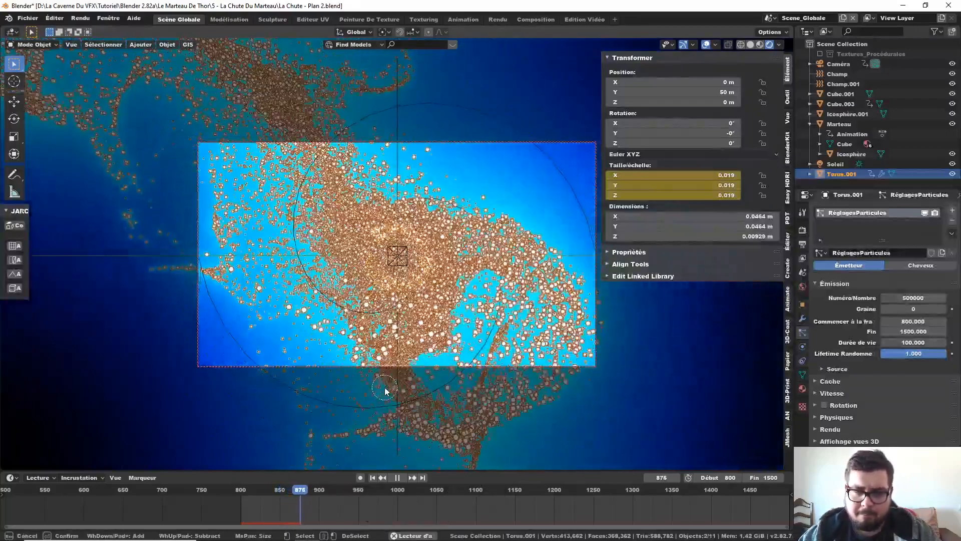
pyautogui.press('Escape')
pyautogui.press('a')
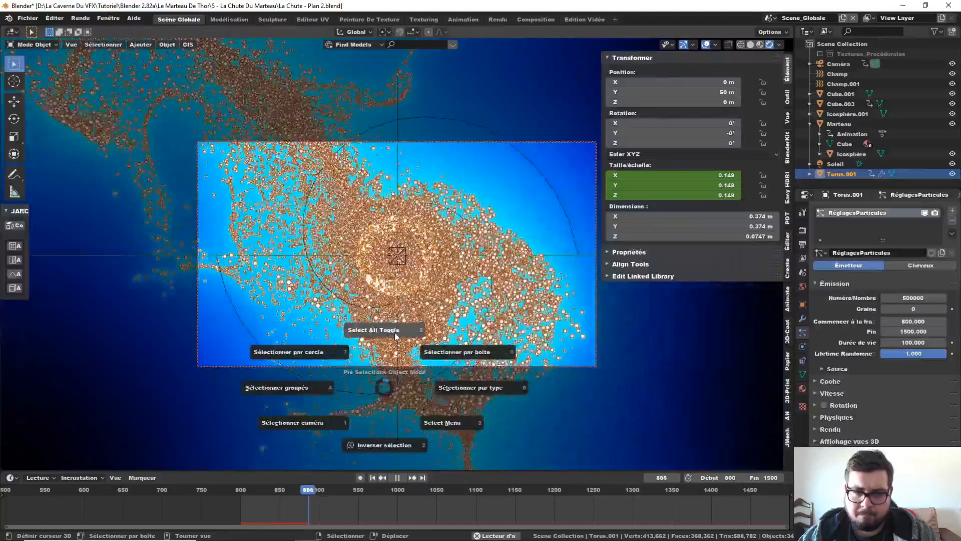
pyautogui.click(395, 334)
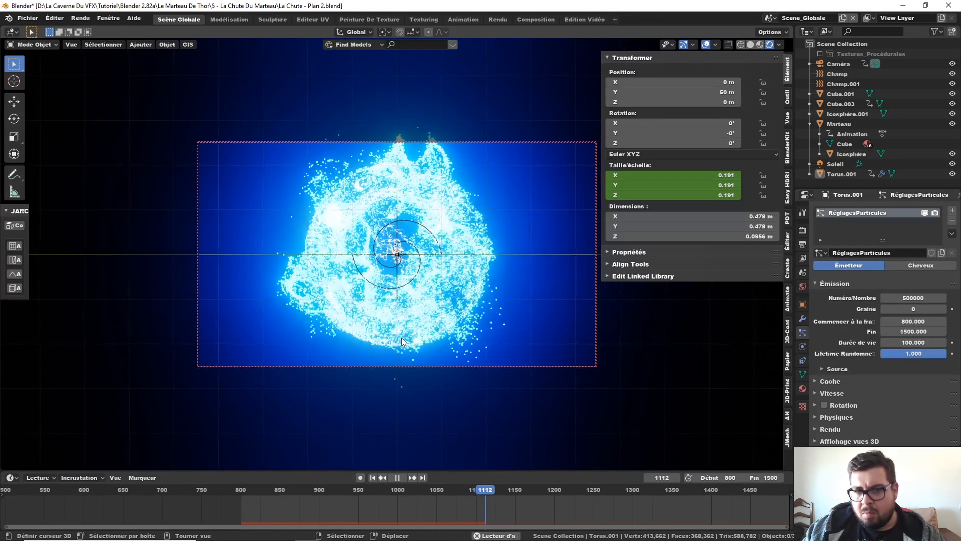
pyautogui.press('Escape')
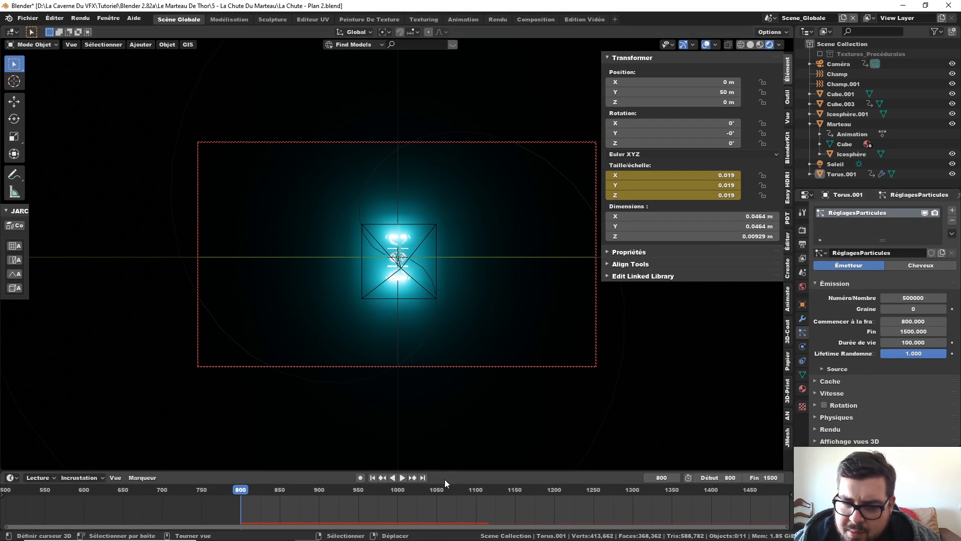
# - Go to frame 1097 and examine the glowing particle sphere with everything deselected
pyautogui.click(466, 491)
pyautogui.press('space')
pyautogui.press('space')
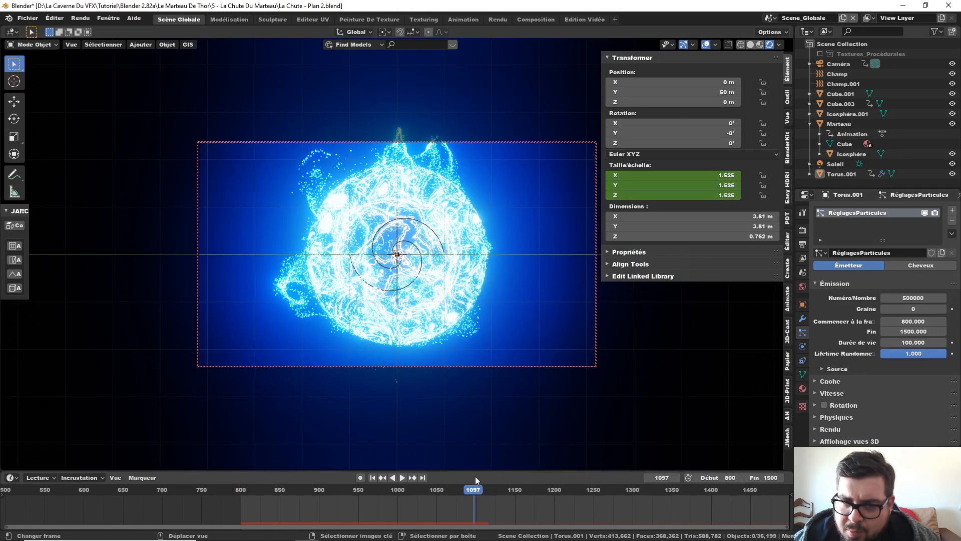
pyautogui.click(452, 154)
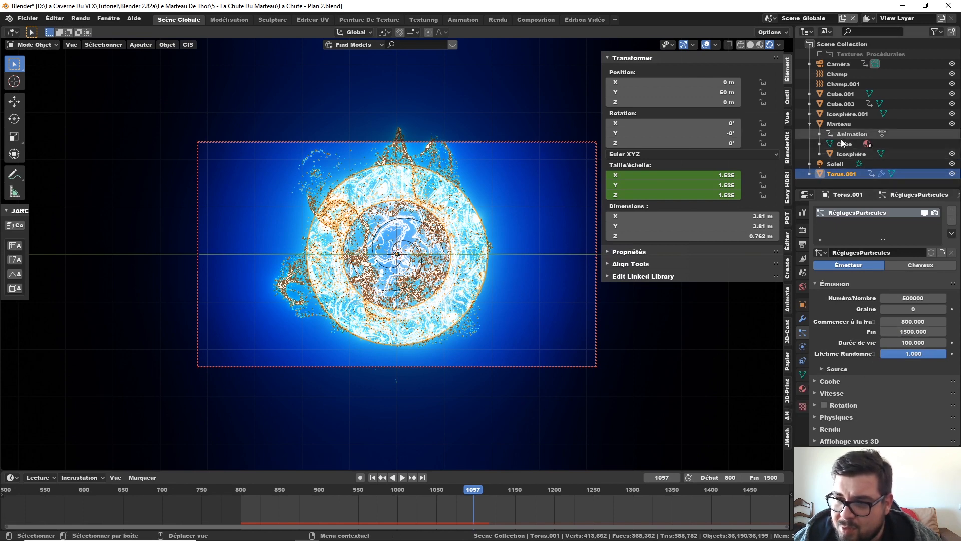
pyautogui.press('a')
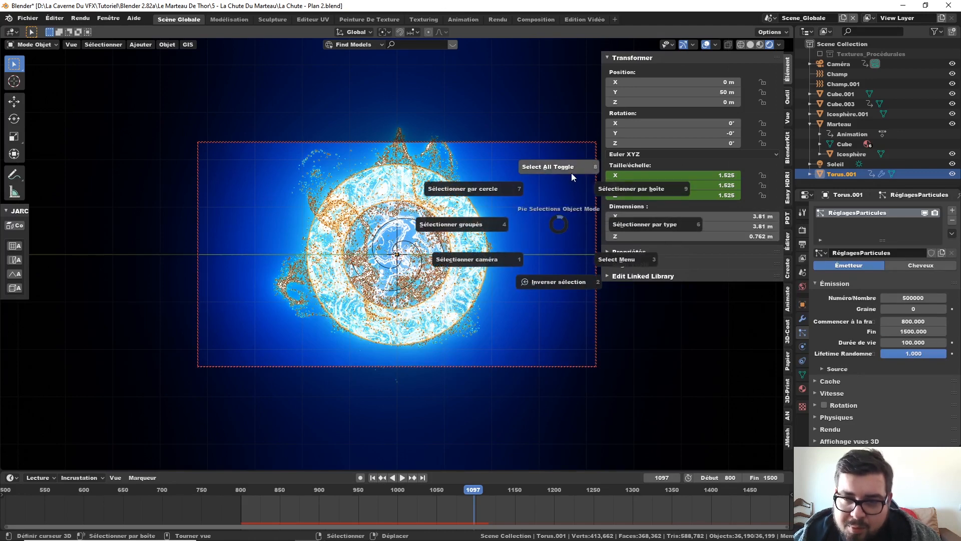
pyautogui.click(540, 178)
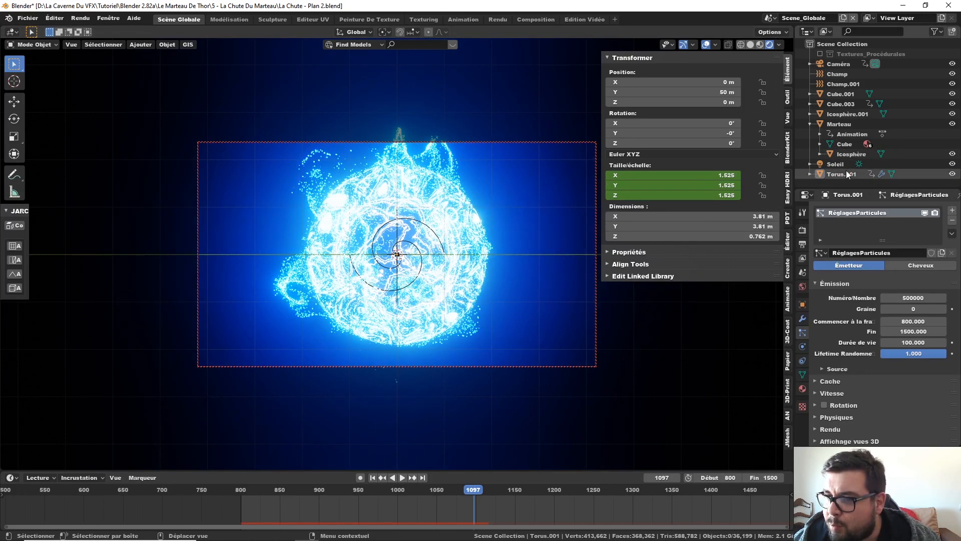
# - Try violet and deeper blue tones as the emission colour of the Icosphère.001 material
pyautogui.click(848, 114)
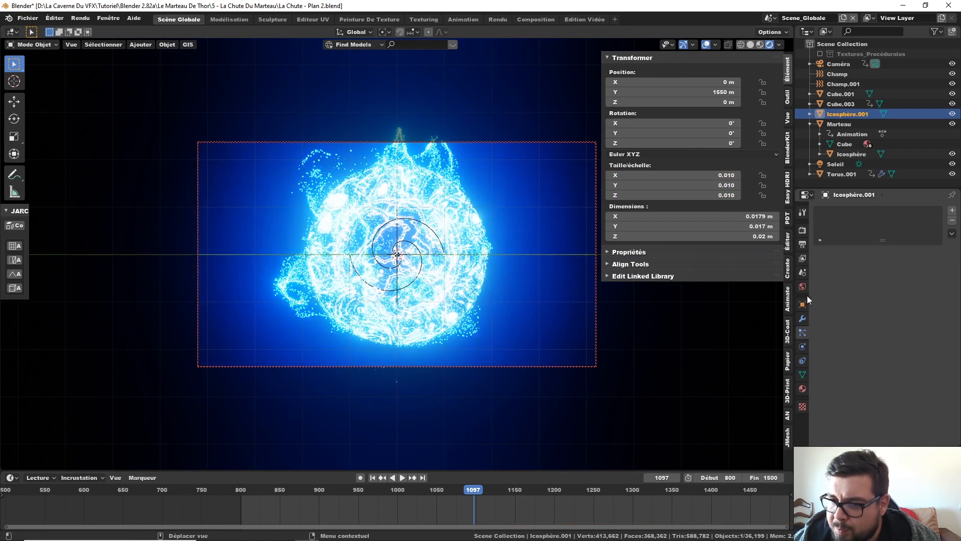
pyautogui.click(803, 388)
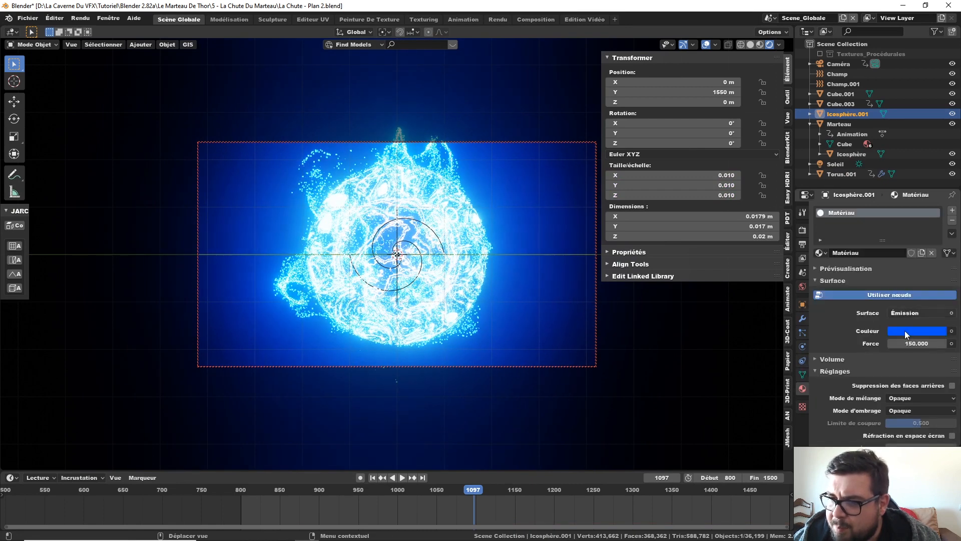
pyautogui.click(911, 316)
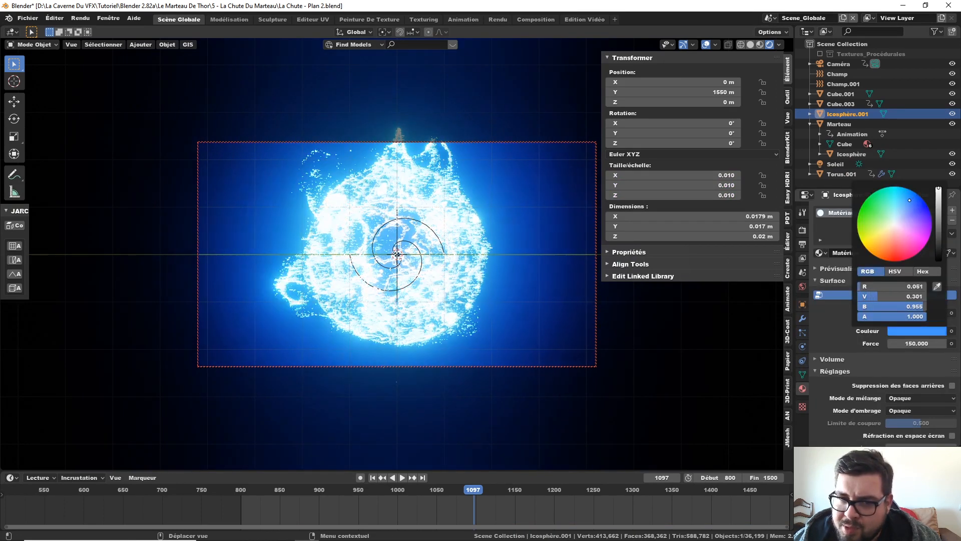
pyautogui.click(921, 219)
pyautogui.moveTo(921, 219); pyautogui.dragTo(930, 231)
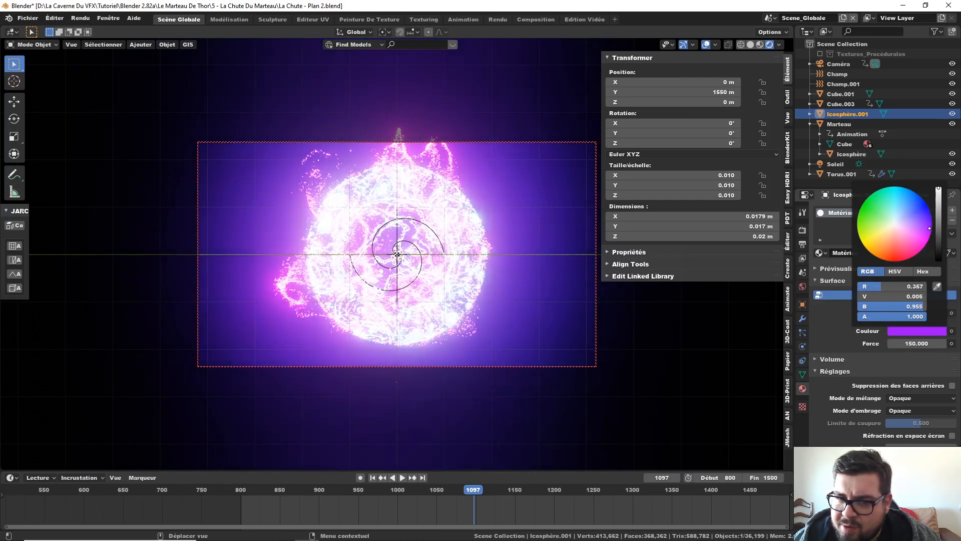
pyautogui.moveTo(931, 231); pyautogui.dragTo(925, 222)
pyautogui.click(914, 191)
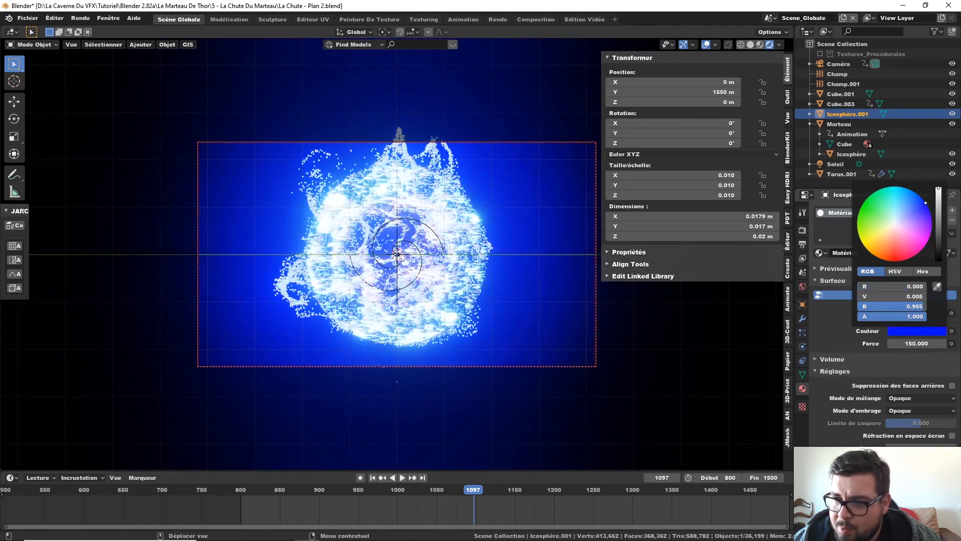
pyautogui.moveTo(914, 191); pyautogui.dragTo(927, 206)
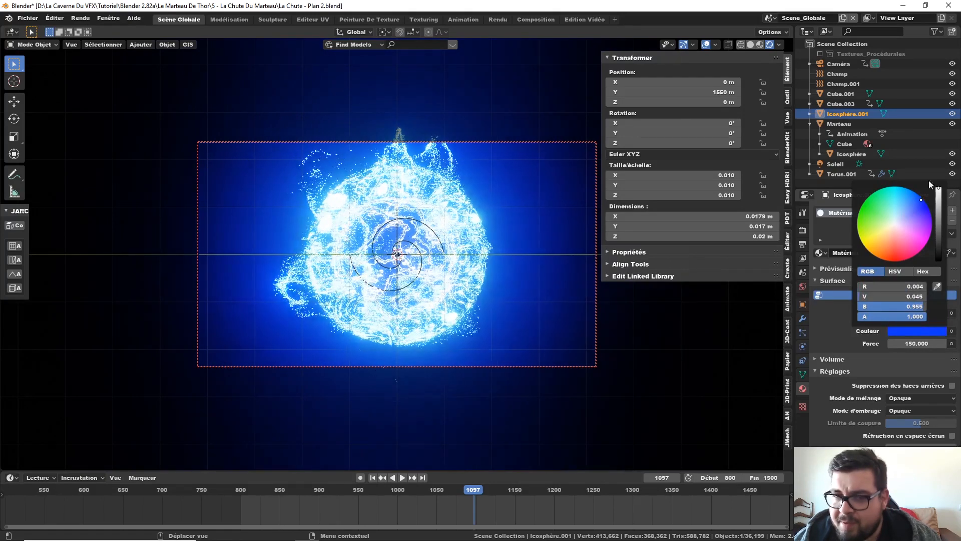
# - Set the Icosphère.001 material's emission strength to 25 and its colour to a light cyan-blue
pyautogui.click(918, 343)
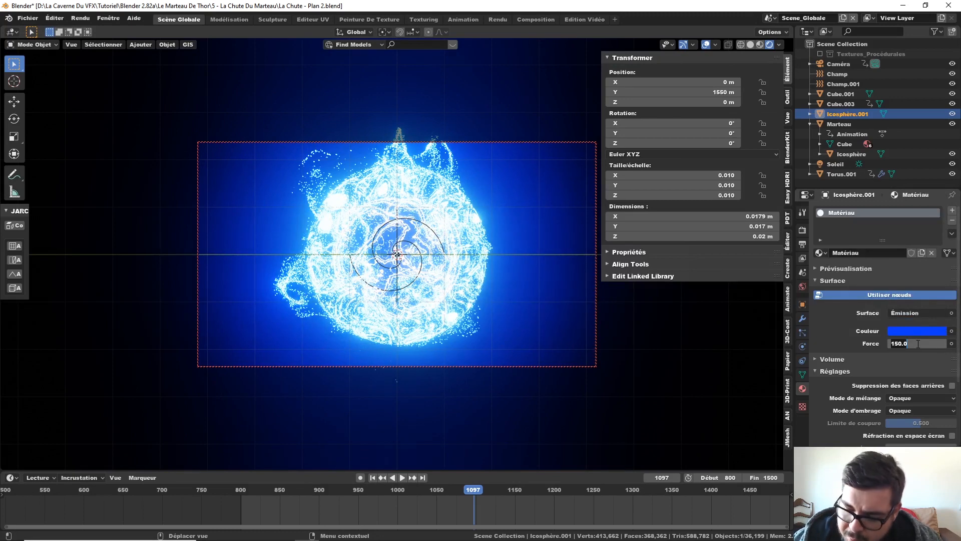
pyautogui.write('25')
pyautogui.press('Return')
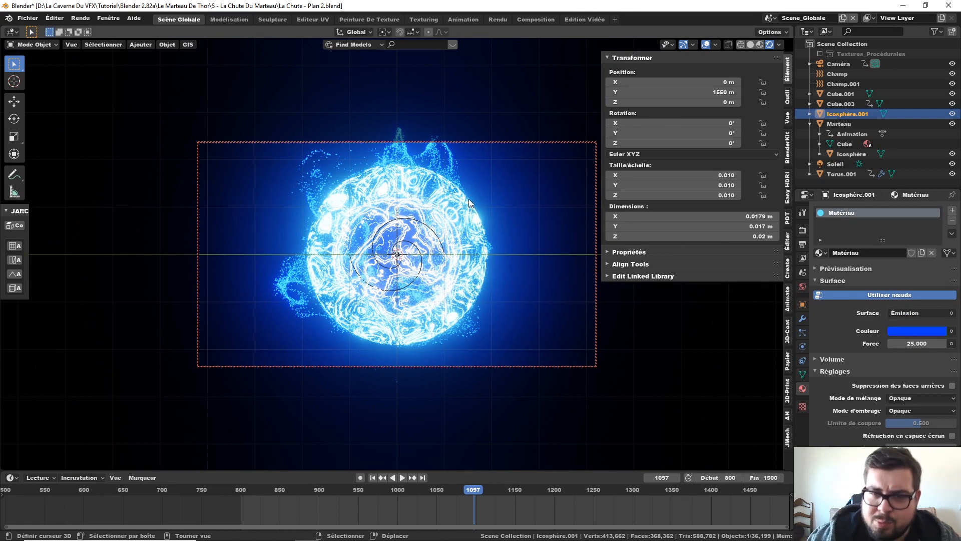
pyautogui.click(940, 330)
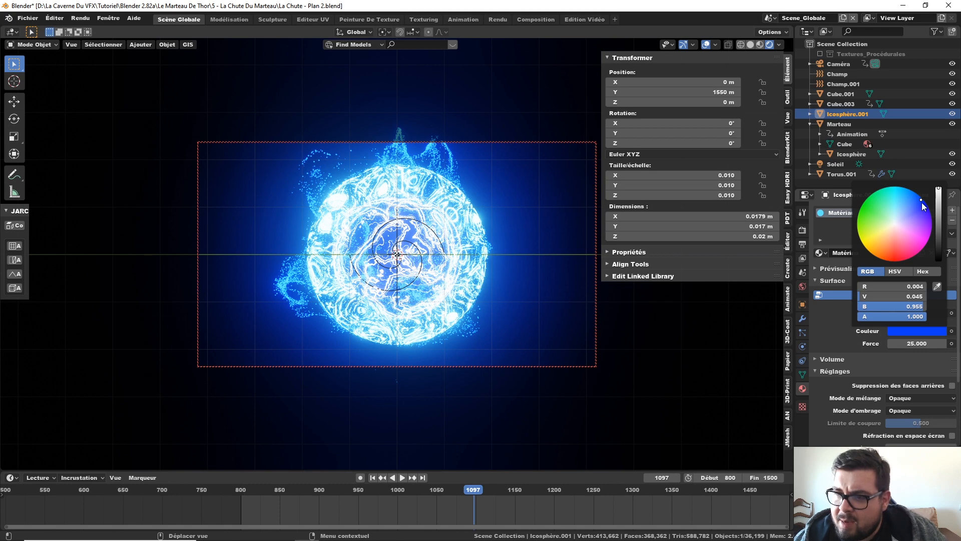
pyautogui.moveTo(924, 206)
pyautogui.mouseDown()
pyautogui.moveTo(915, 192)
pyautogui.moveTo(901, 194)
pyautogui.mouseUp()
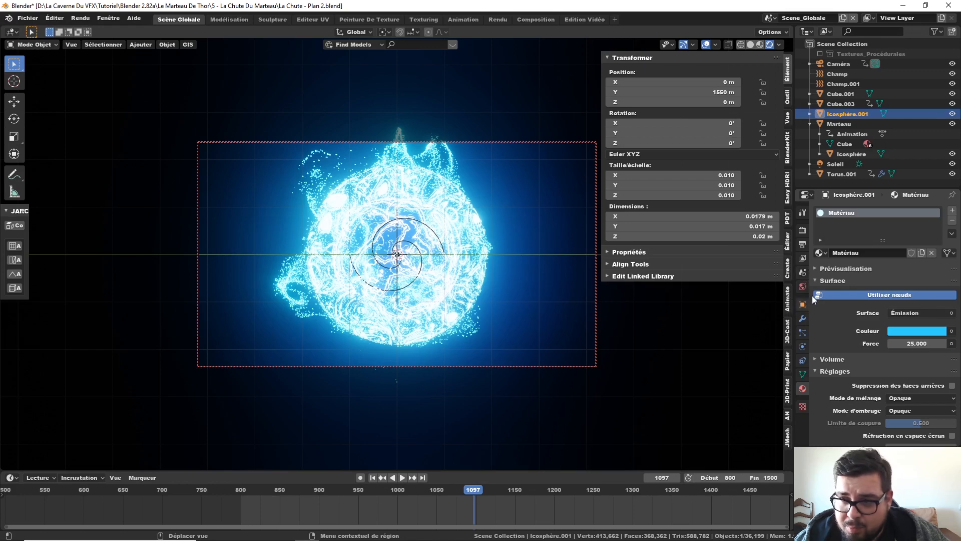
# - Bring up the particle settings of Torus.001 and deselect all objects in the scene
pyautogui.click(846, 174)
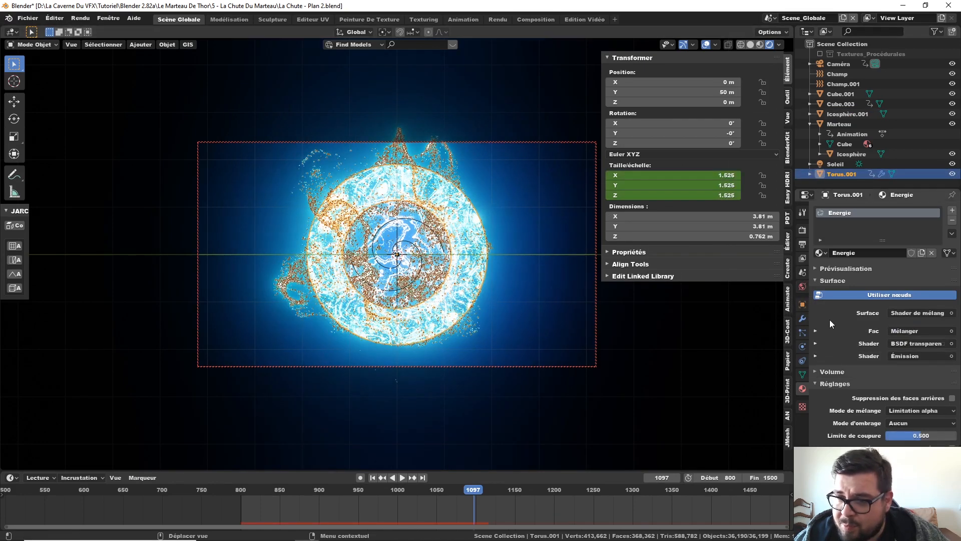
pyautogui.click(803, 332)
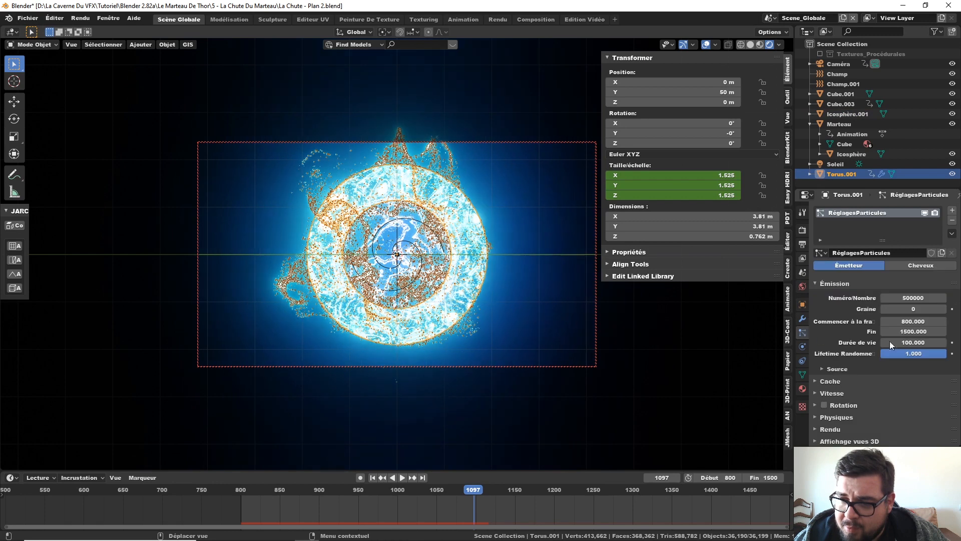
pyautogui.click(860, 113)
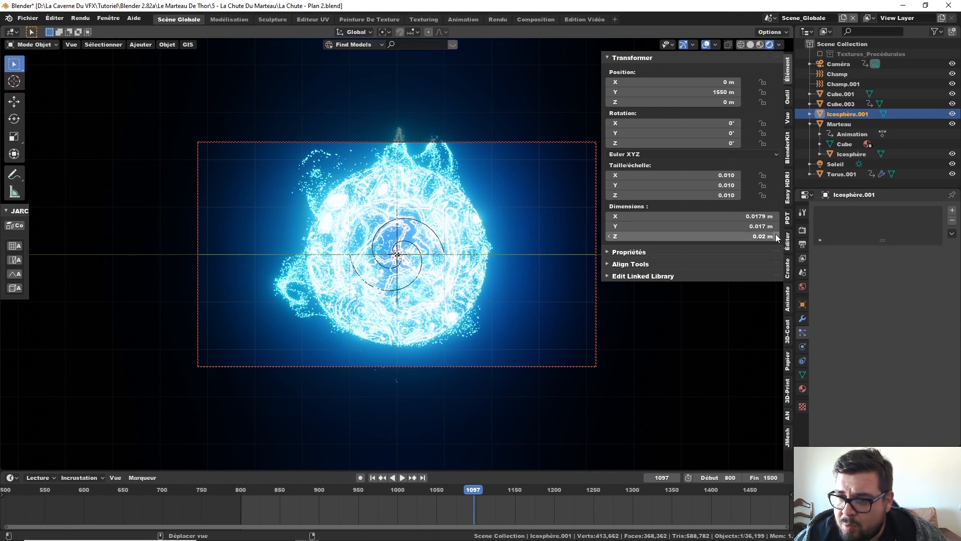
pyautogui.click(848, 174)
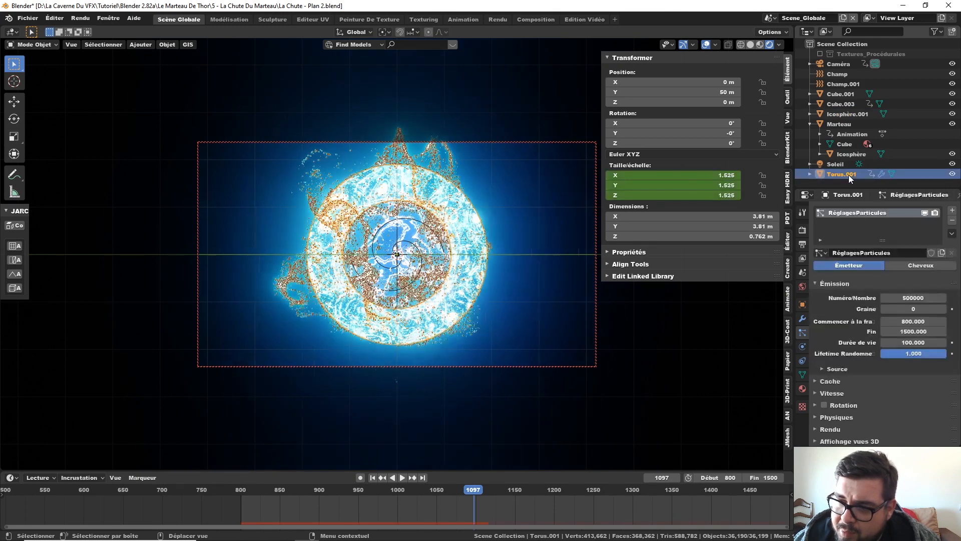
pyautogui.scroll(-3, 894, 385)
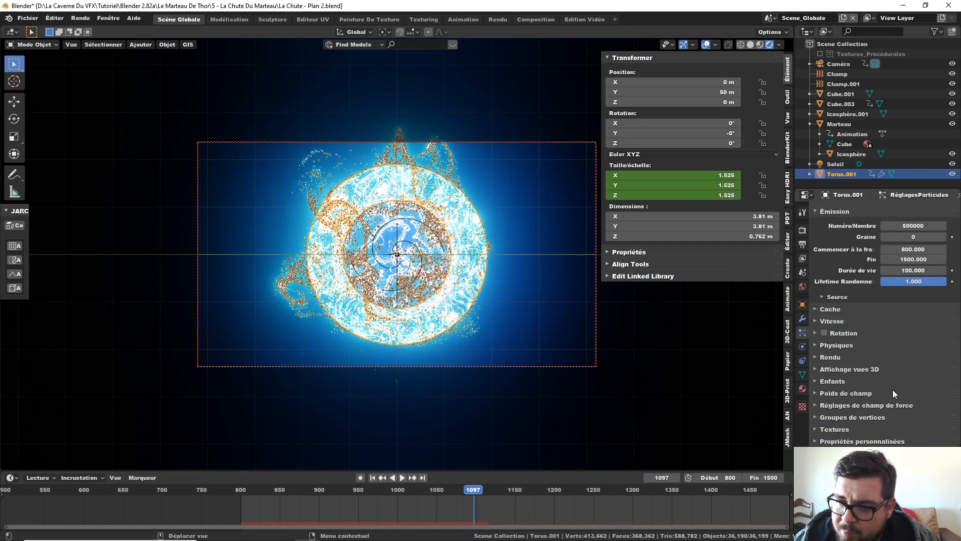
pyautogui.press('a')
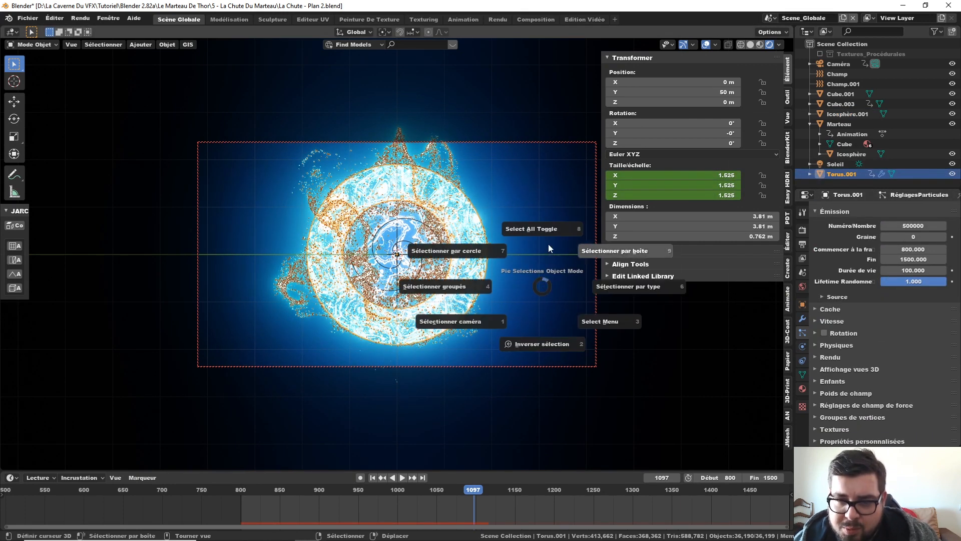
pyautogui.click(543, 230)
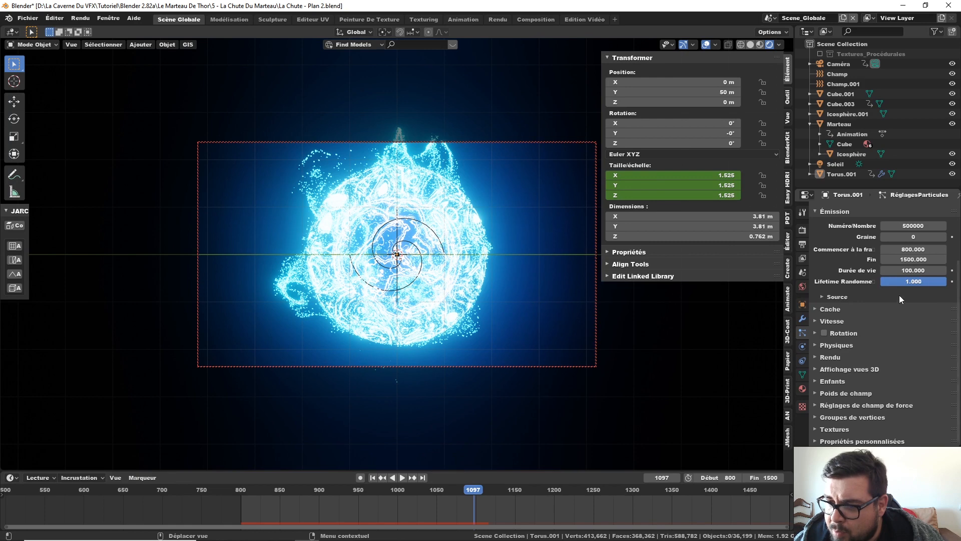
# - Try a render scale of 0.5 for the torus's particles and settle on 0.25
pyautogui.click(824, 357)
pyautogui.scroll(-4, 930, 347)
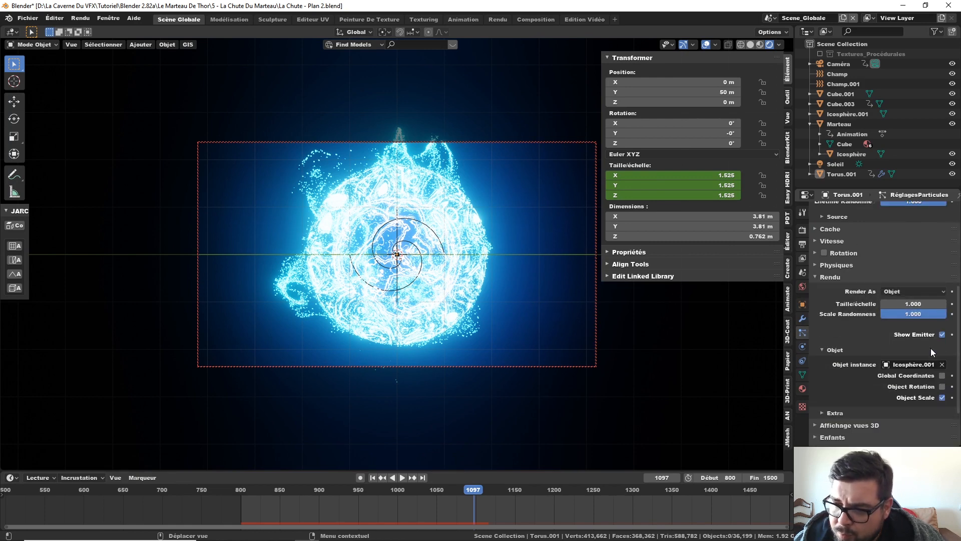
pyautogui.click(918, 304)
pyautogui.write('0.5')
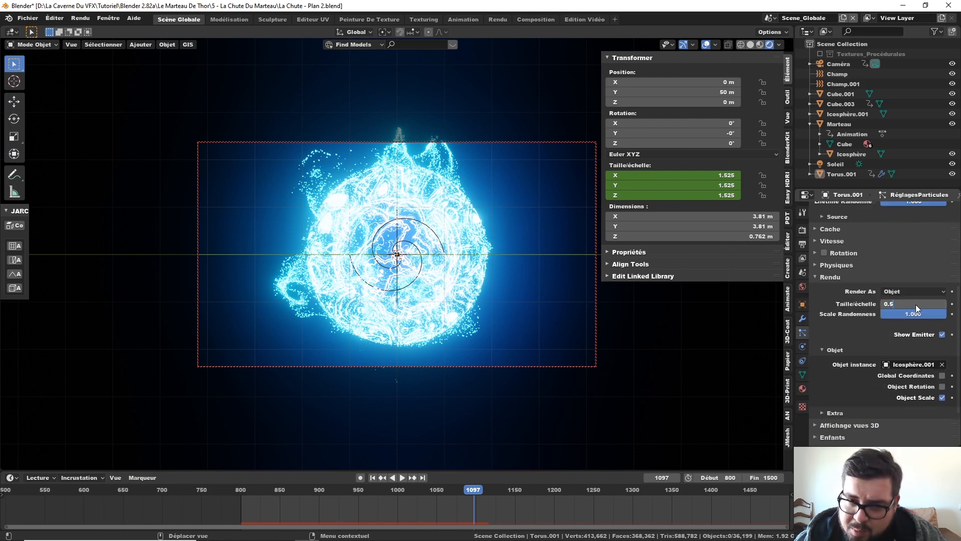
pyautogui.press('Return')
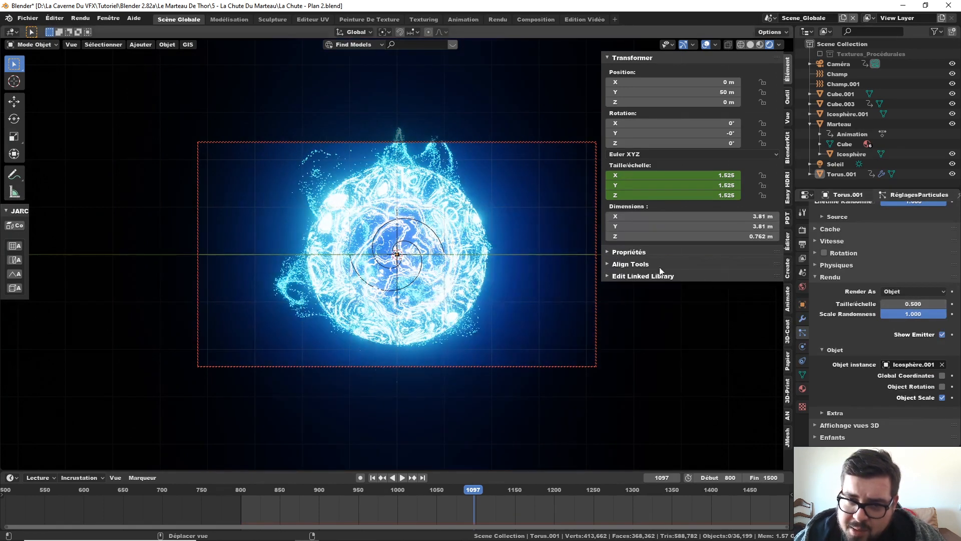
pyautogui.click(926, 304)
pyautogui.press('Return')
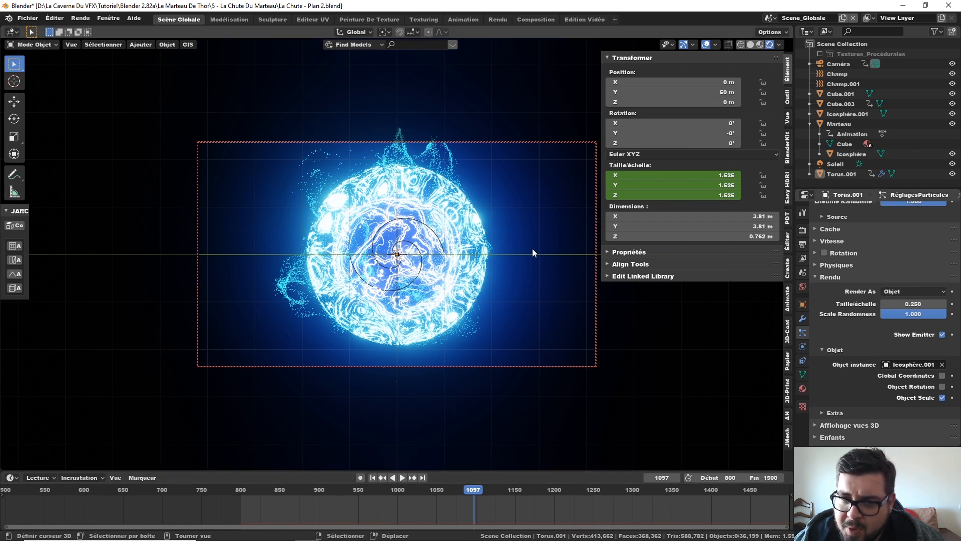
# - Set the strength of the turbulence force field Champ.001 to 50
pyautogui.scroll(8, 841, 258)
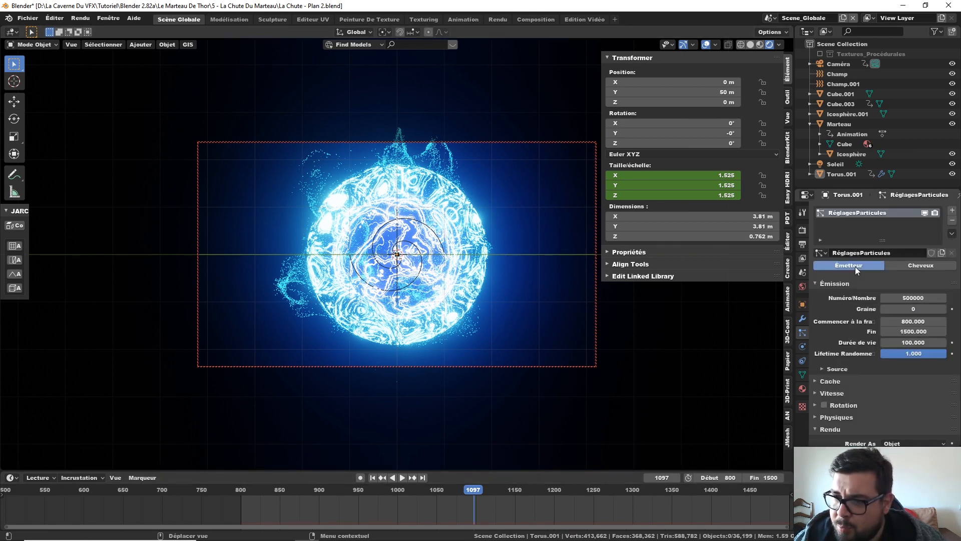
pyautogui.click(840, 82)
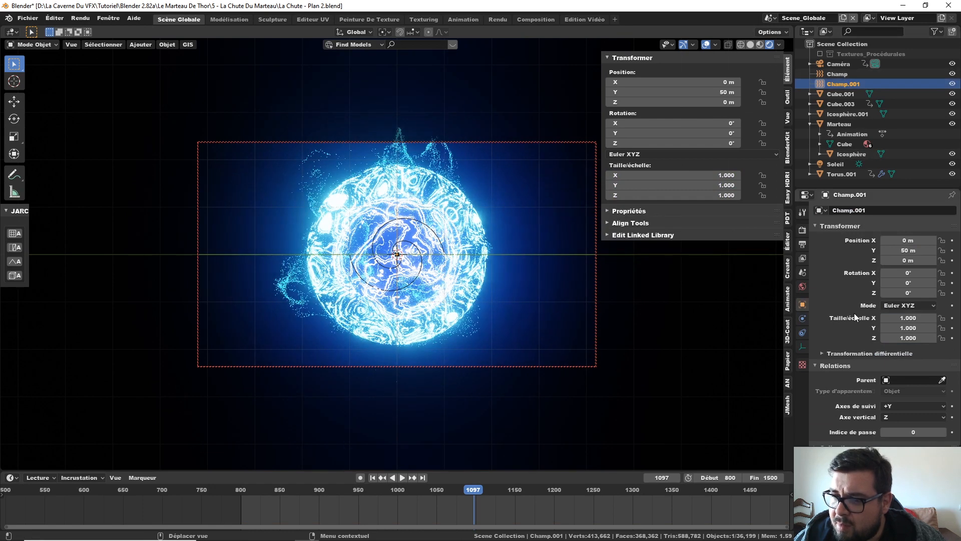
pyautogui.click(802, 320)
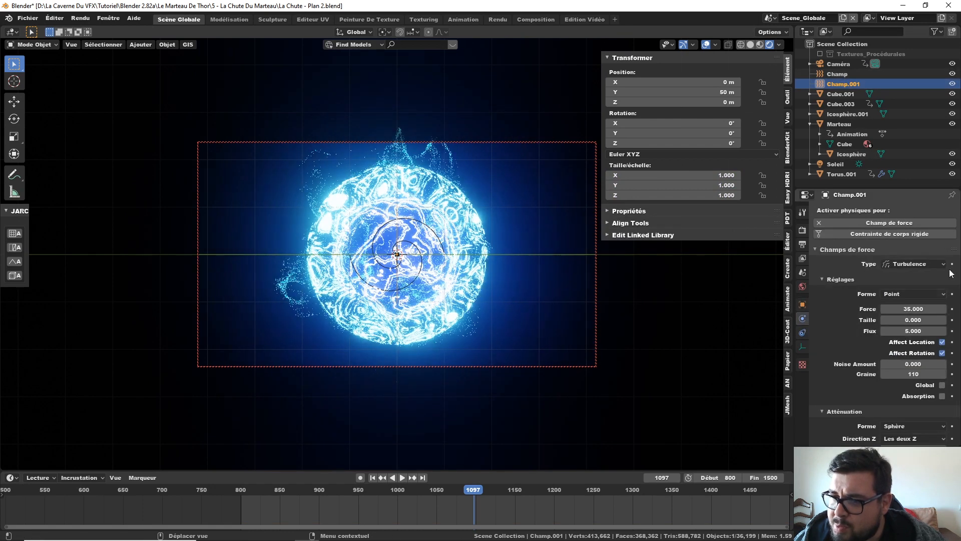
pyautogui.click(913, 309)
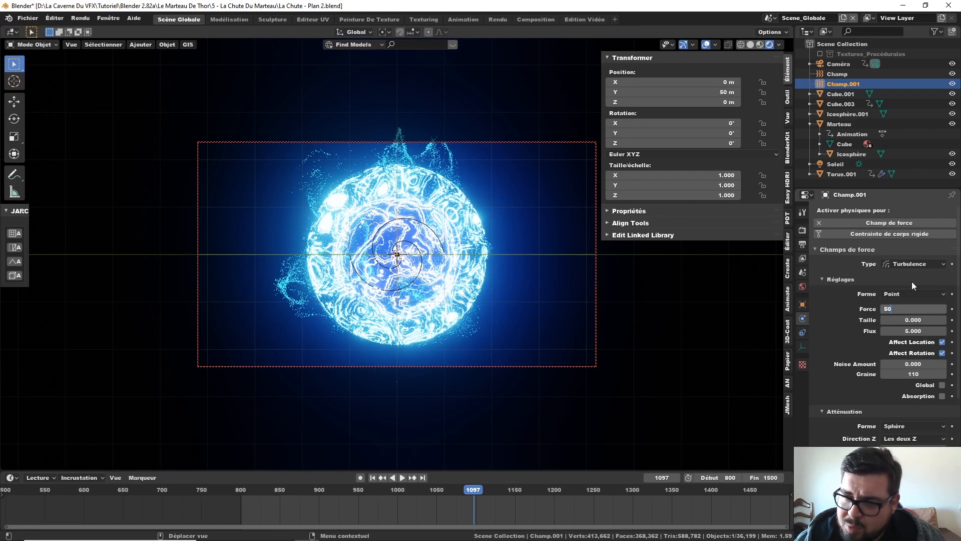
pyautogui.write('50')
pyautogui.press('Return')
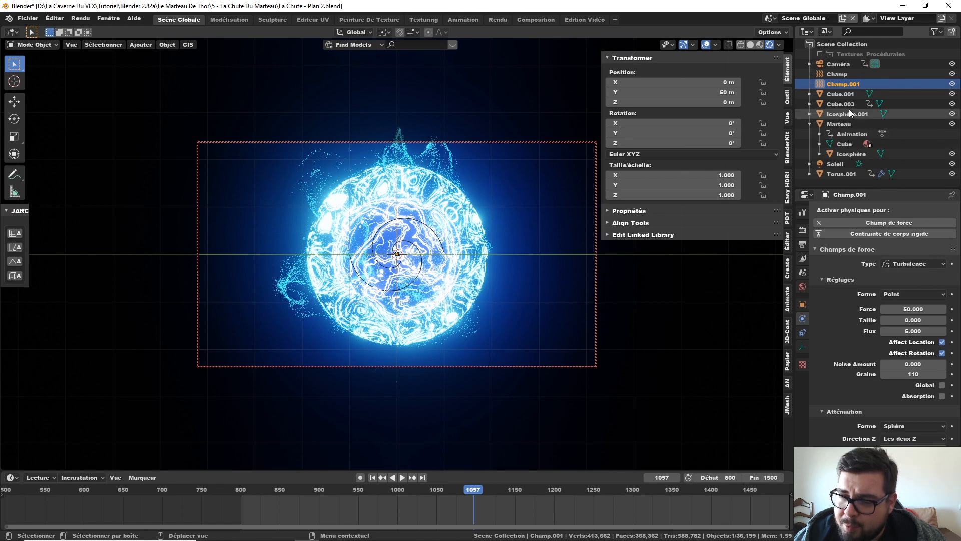
# - Select the vortex force field Champ and check its strength setting
pyautogui.click(840, 72)
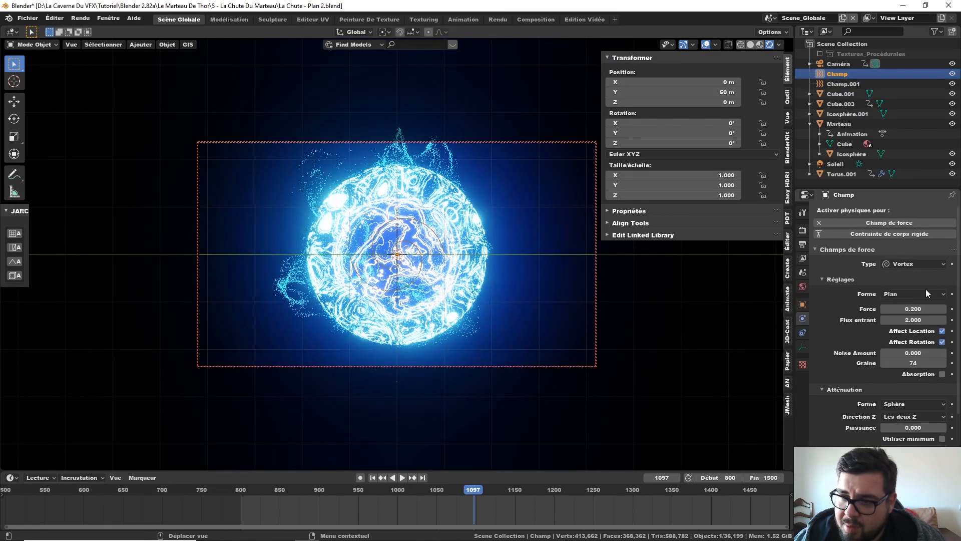
pyautogui.click(913, 309)
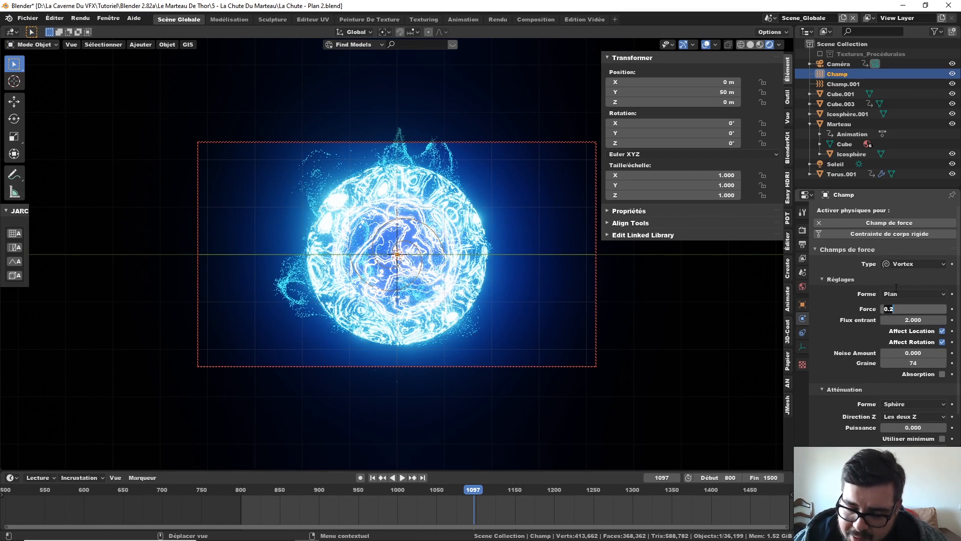
pyautogui.press('Return')
# - Play the animation from frame 800 to about frame 1049, pausing along the way to examine the particles under the stronger turbulence
pyautogui.click(373, 478)
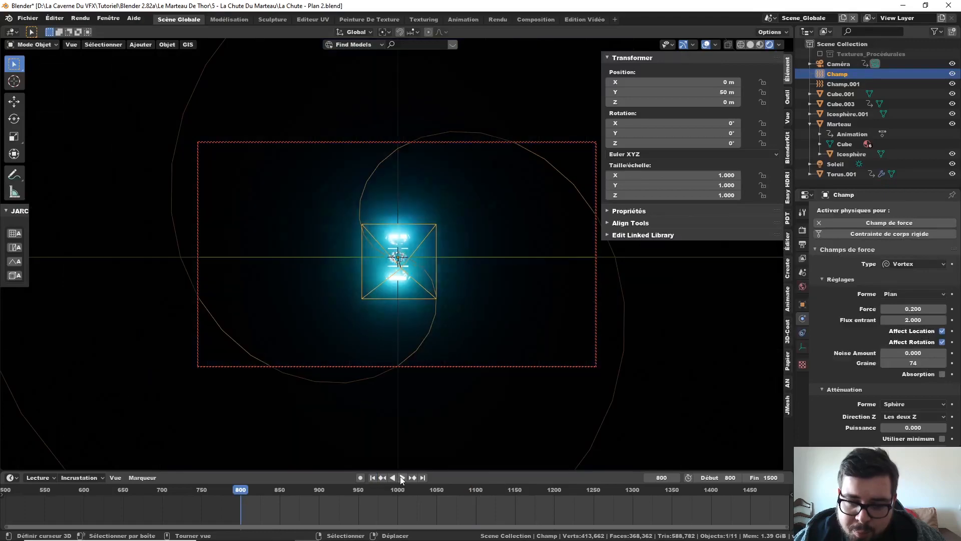
pyautogui.click(402, 477)
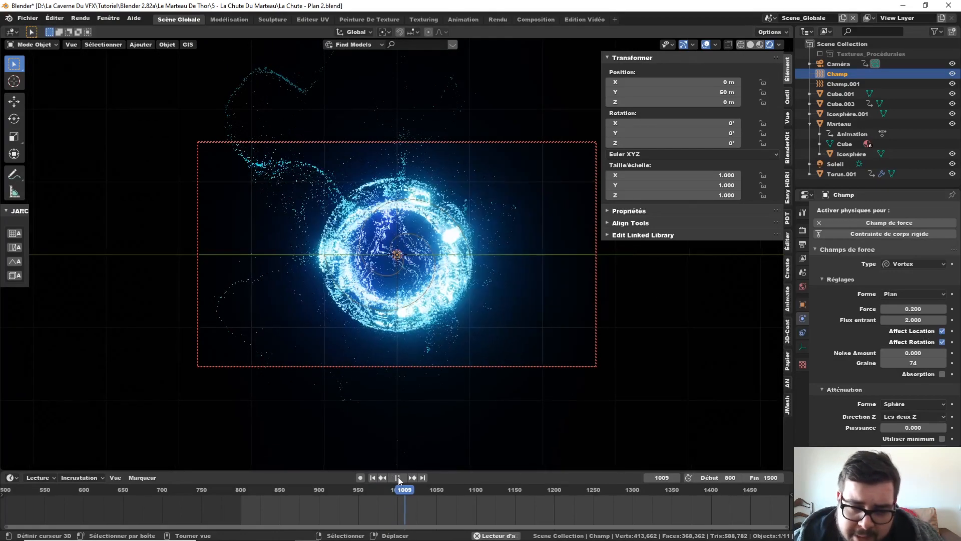
pyautogui.click(398, 478)
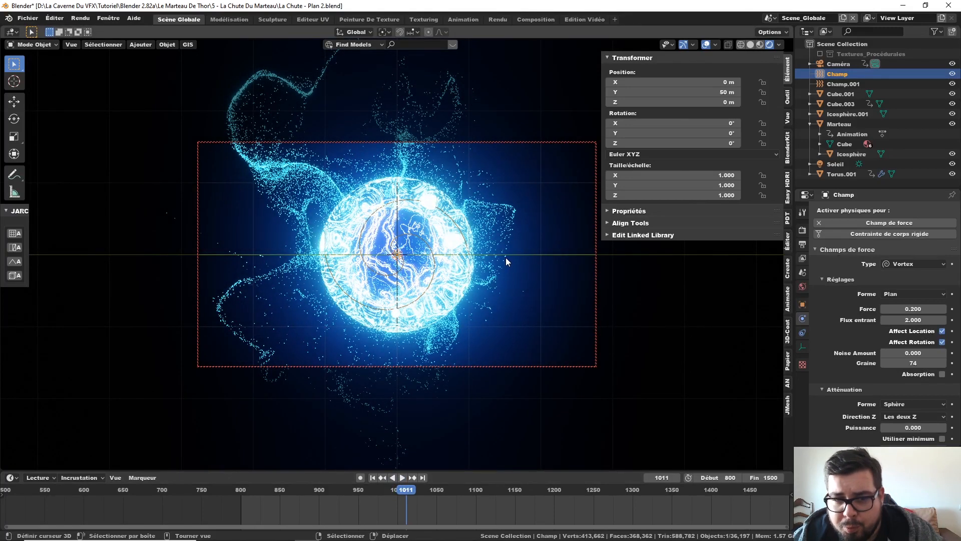
pyautogui.click(402, 478)
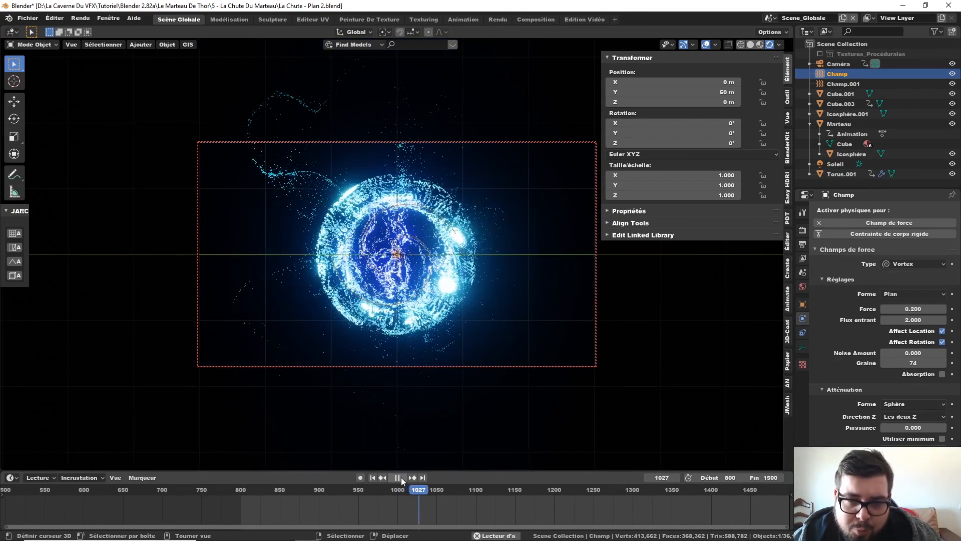
pyautogui.click(401, 477)
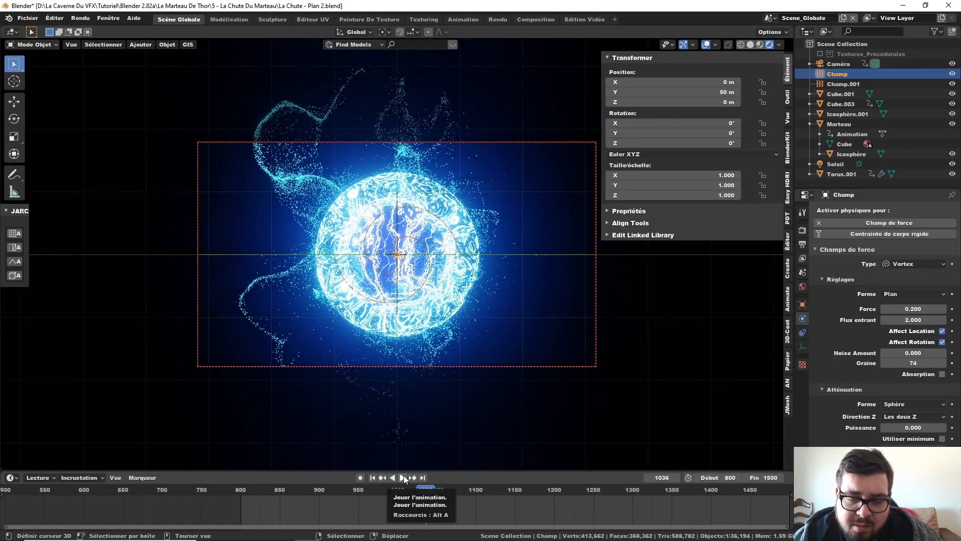
pyautogui.click(404, 477)
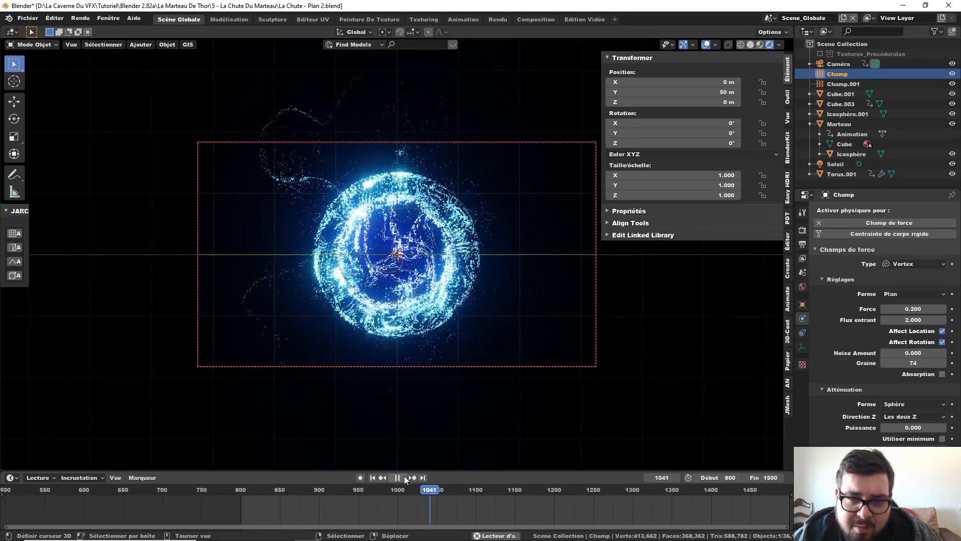
pyautogui.click(405, 476)
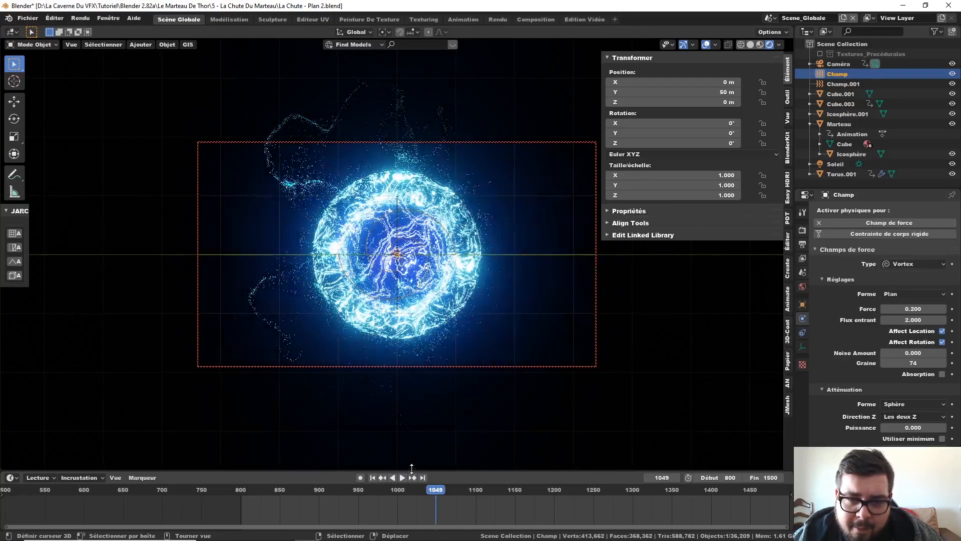